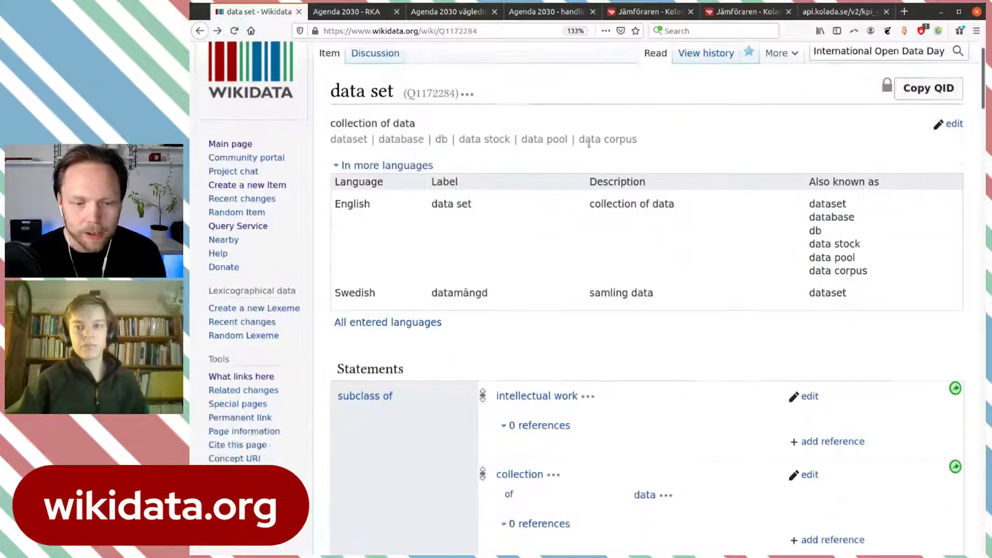
Step: Examine the data set item's title, its English and Swedish labels, and its unique Q identifier
scroll(373, 125, "up", 2)
left_click_drag(329, 125, 395, 125)
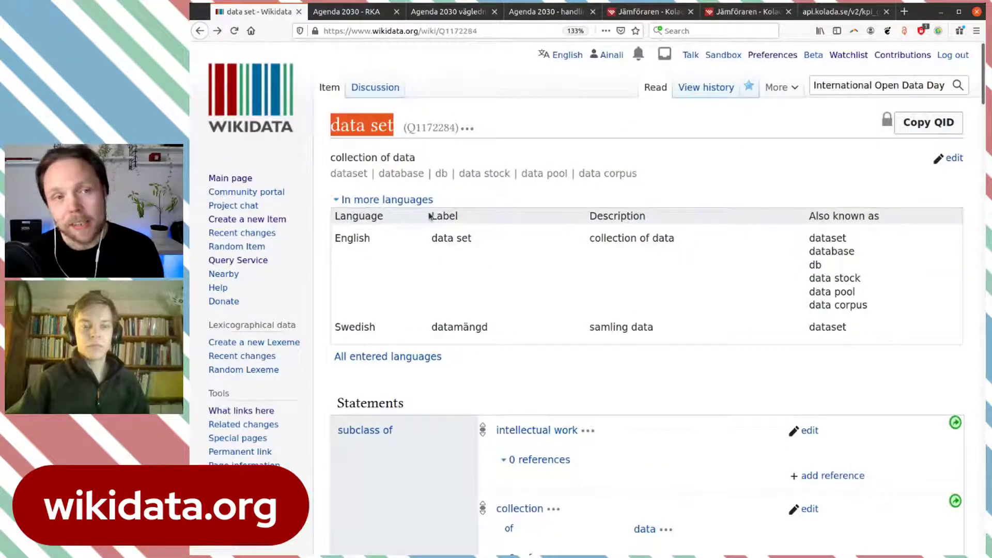
left_click_drag(471, 237, 432, 238)
double_click(471, 331)
left_click(518, 342)
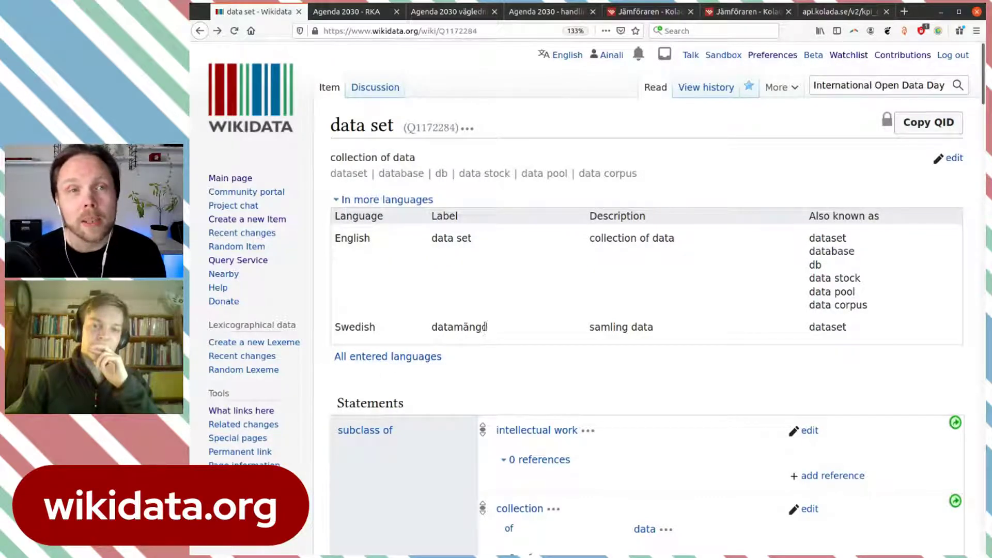
double_click(440, 127)
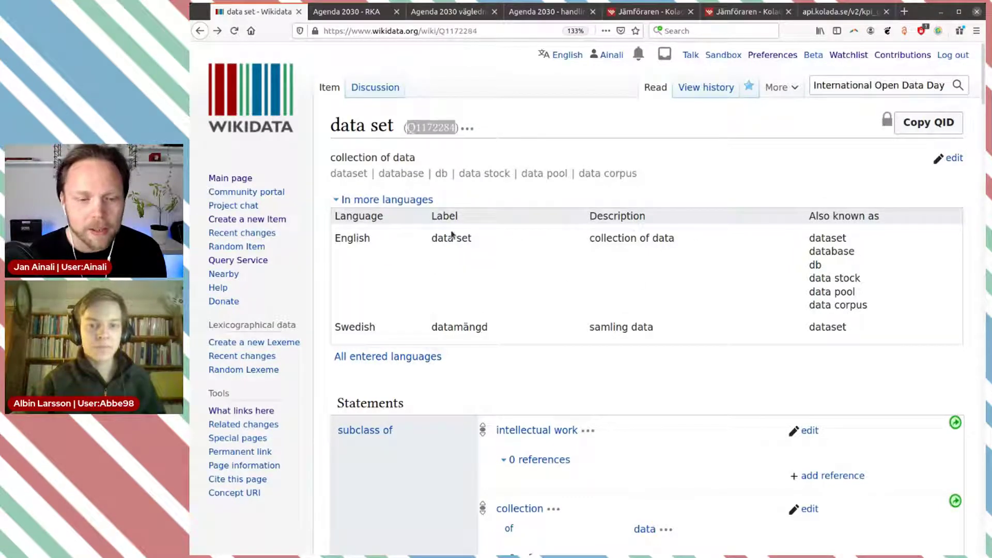
Step: Review the data set item's multilingual descriptions and aliases alongside the start of its statements
scroll(547, 200, "down", 1)
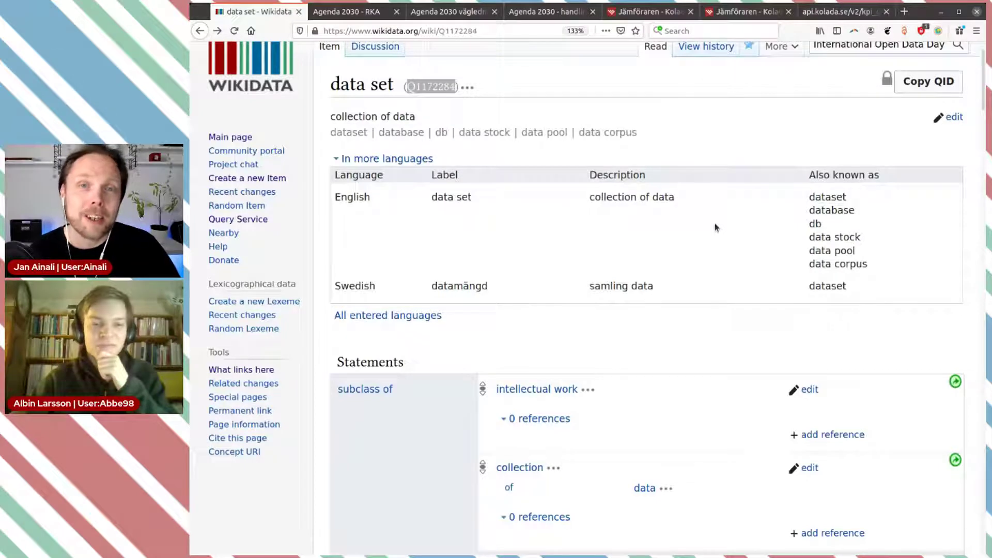
scroll(716, 228, "down", 1)
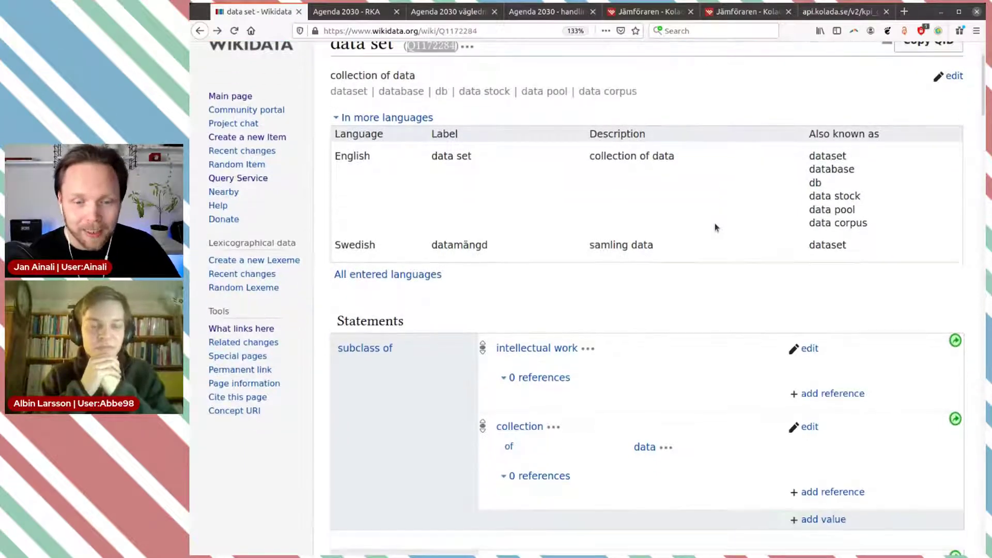
scroll(715, 227, "up", 1)
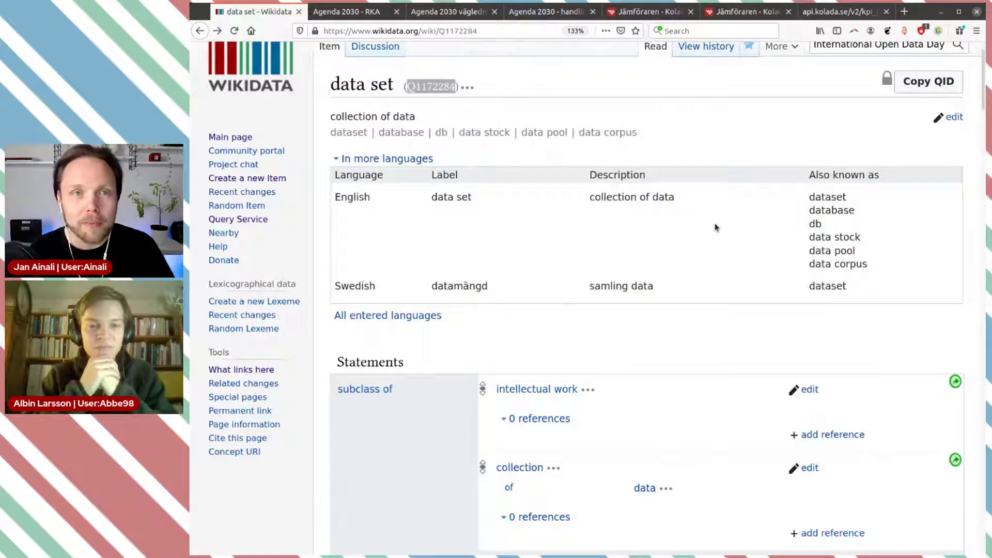
scroll(714, 226, "down", 4)
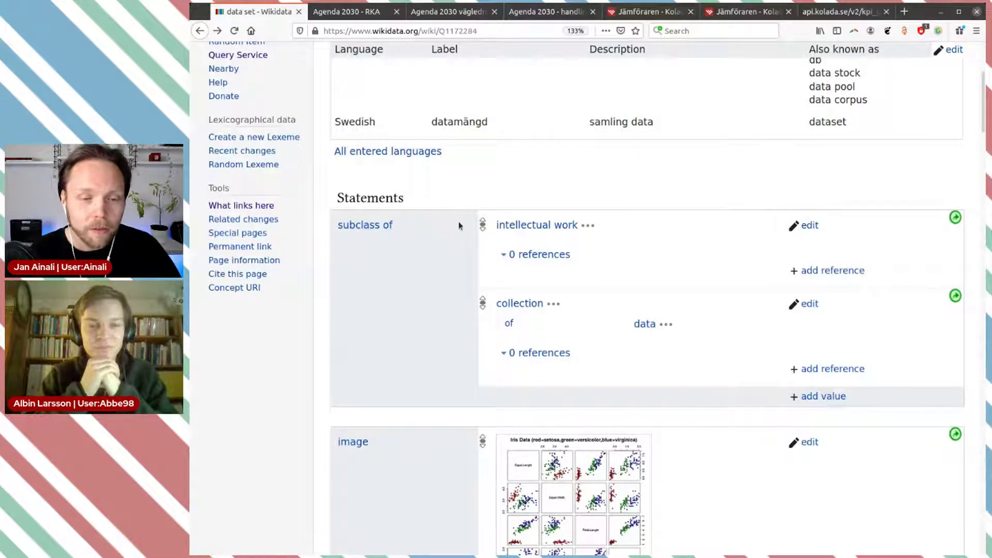
scroll(451, 164, "up", 3)
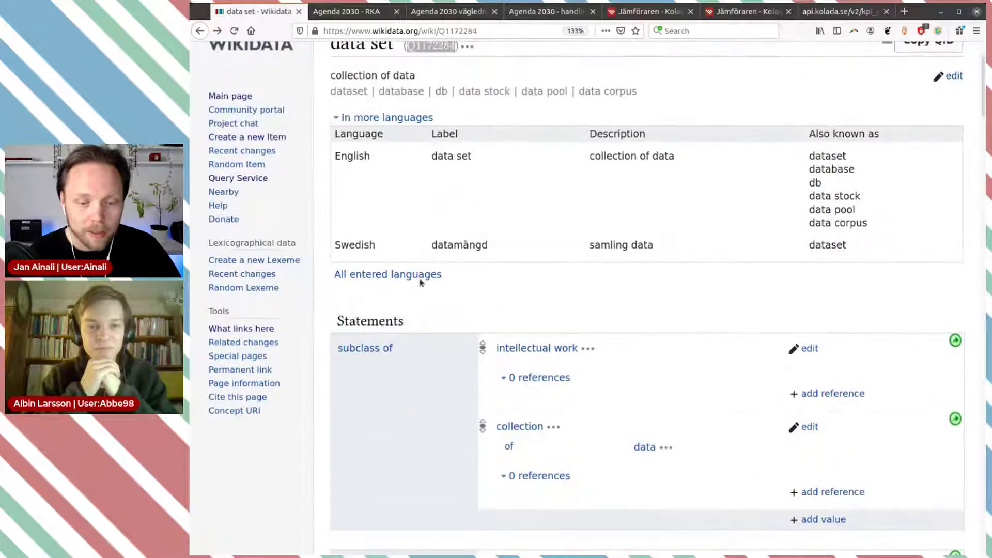
scroll(388, 263, "down", 2)
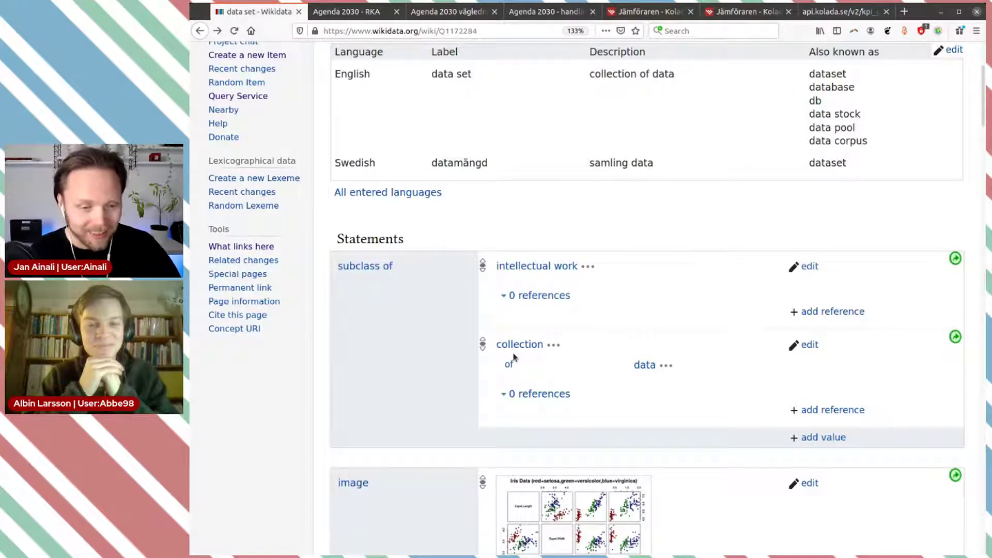
scroll(421, 190, "up", 3)
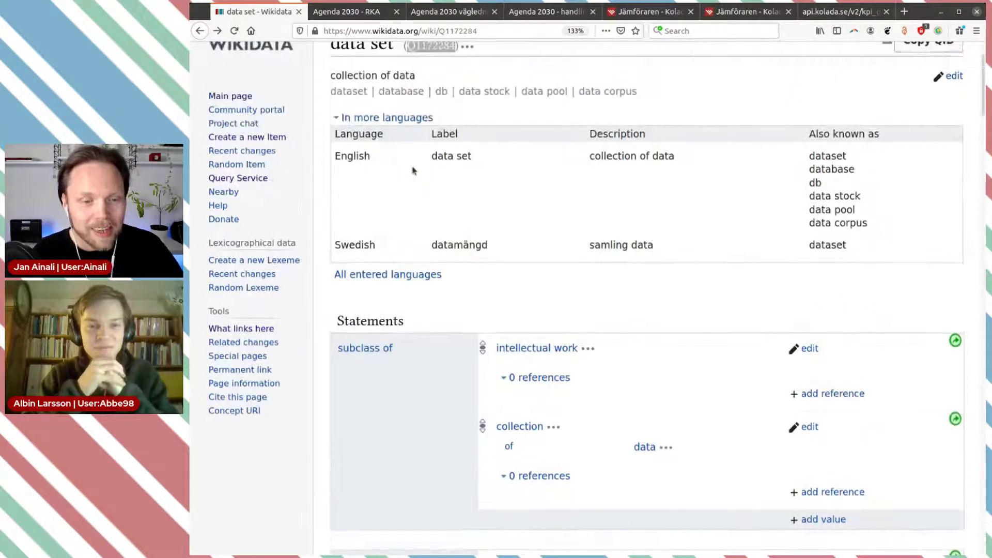
scroll(413, 173, "up", 2)
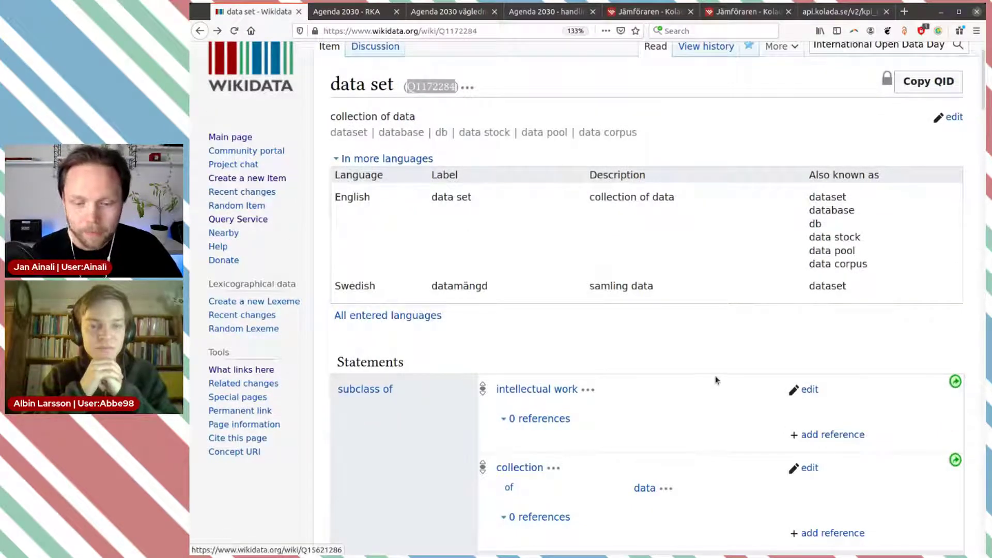
Step: Examine the subclass of statements with their qualifier and references, and the image statement of the data set item
scroll(708, 376, "down", 3)
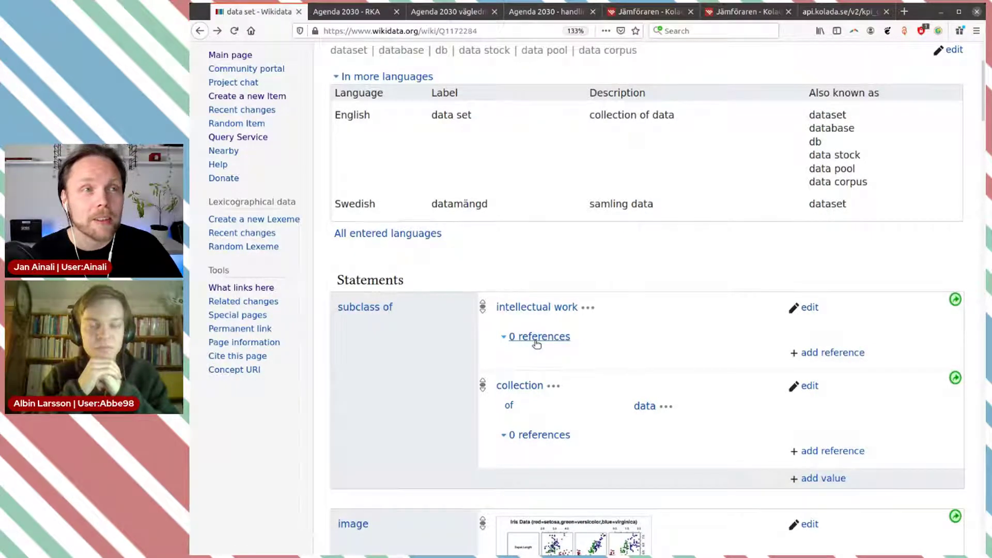
scroll(579, 341, "down", 4)
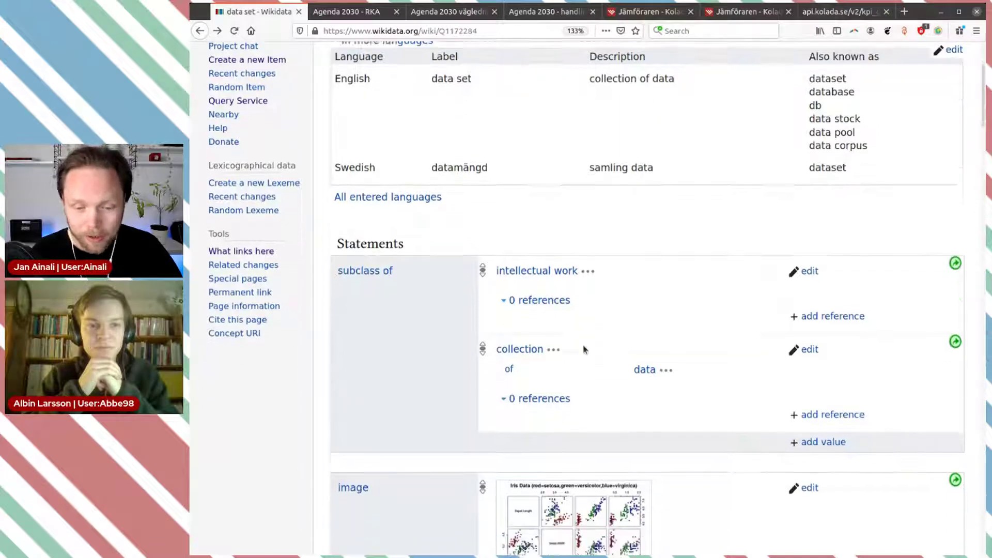
scroll(579, 338, "down", 3)
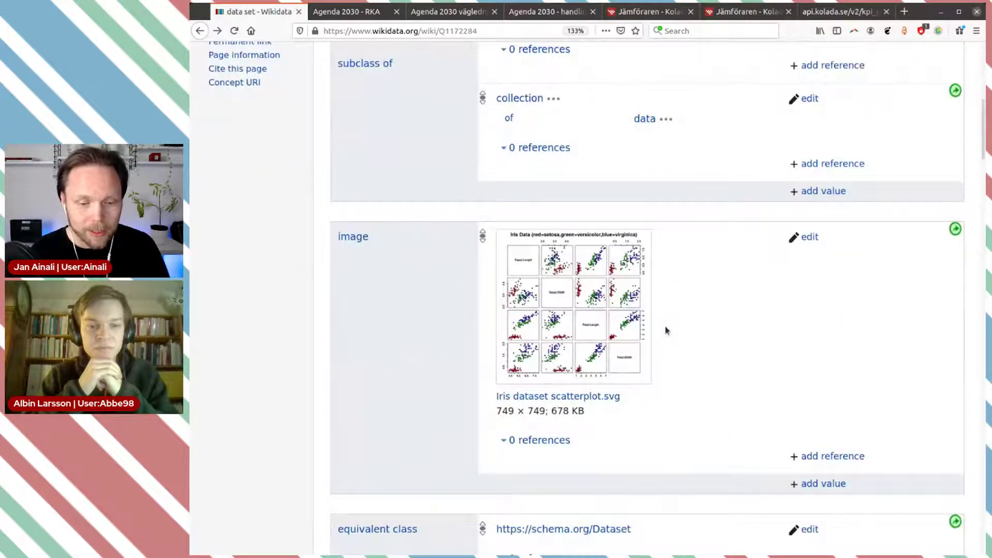
scroll(665, 329, "down", 1)
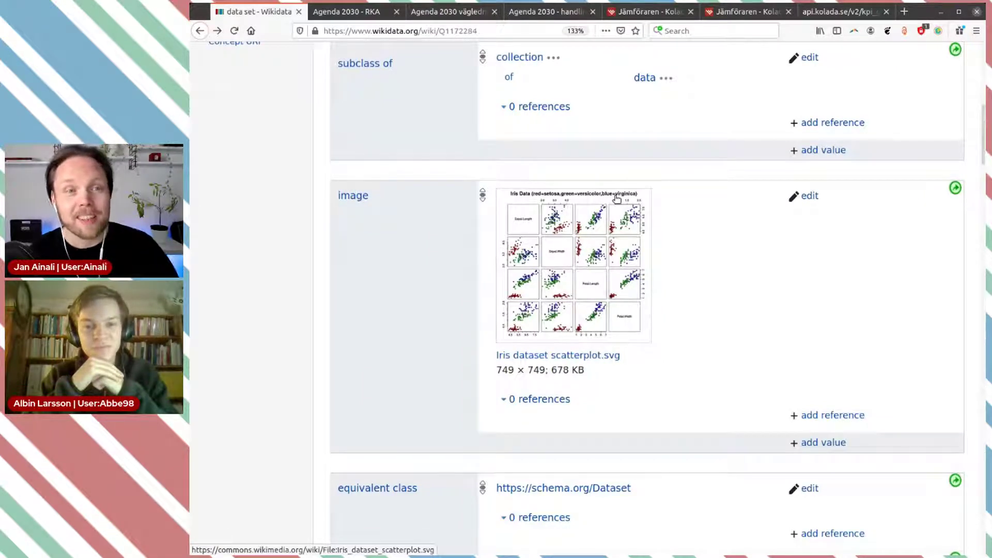
scroll(617, 199, "down", 1)
scroll(614, 199, "up", 1)
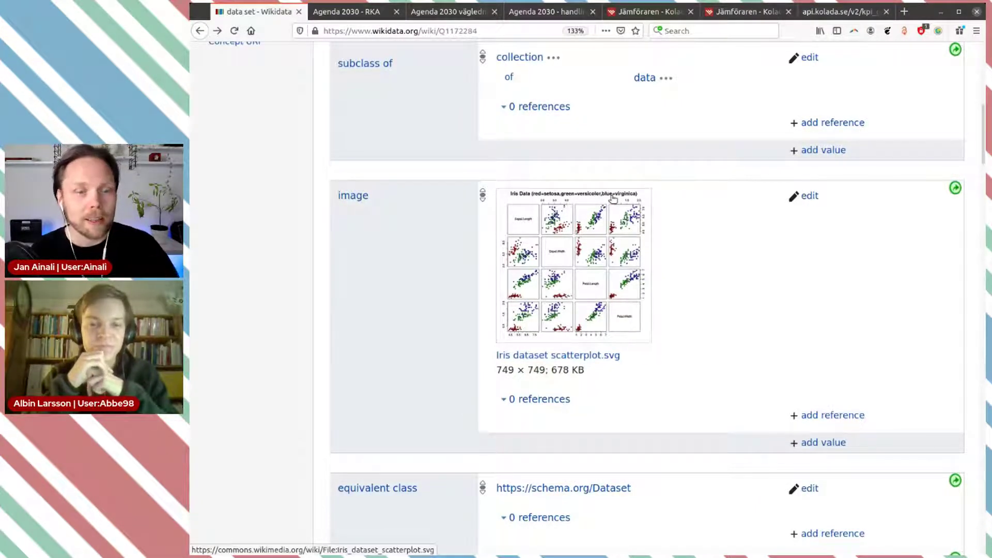
Step: Read through the equivalent class, exact match, topic's main category and maintained by WikiProject statements
scroll(646, 222, "down", 5)
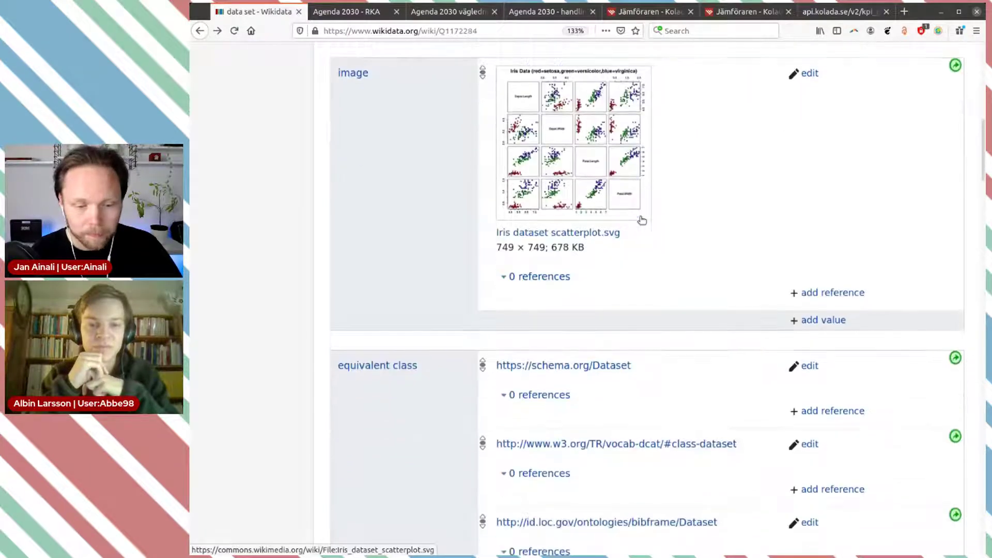
scroll(667, 232, "down", 3)
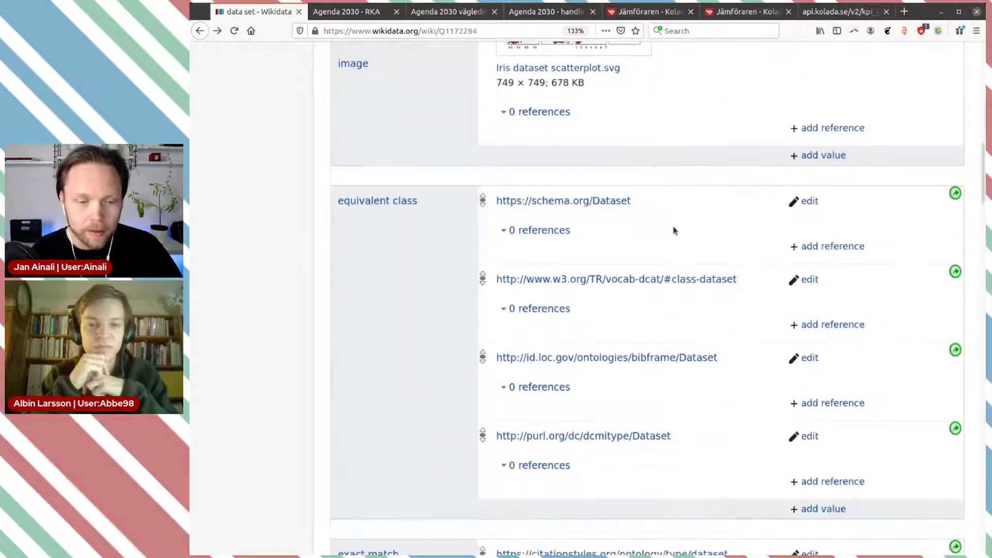
scroll(540, 200, "down", 1)
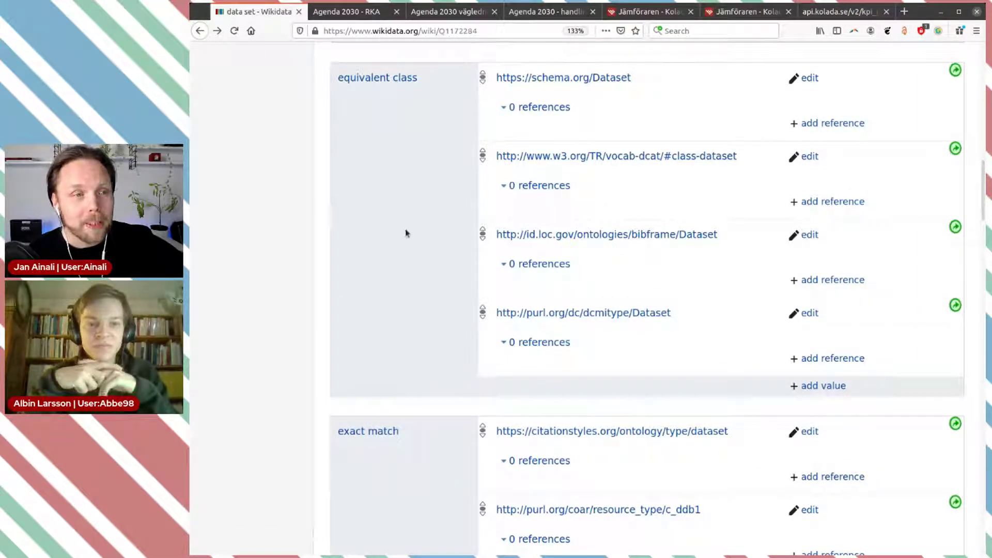
scroll(430, 351, "down", 4)
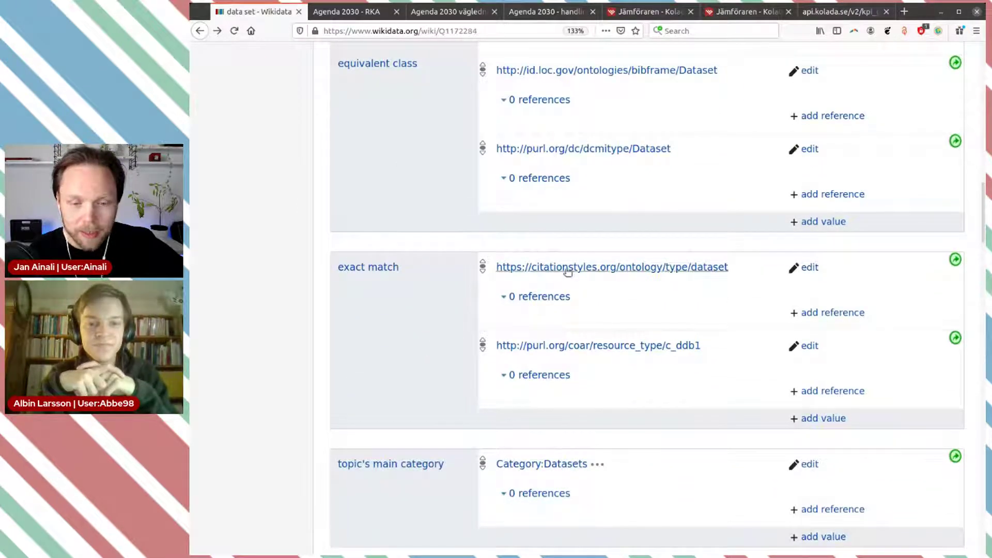
scroll(526, 320, "down", 3)
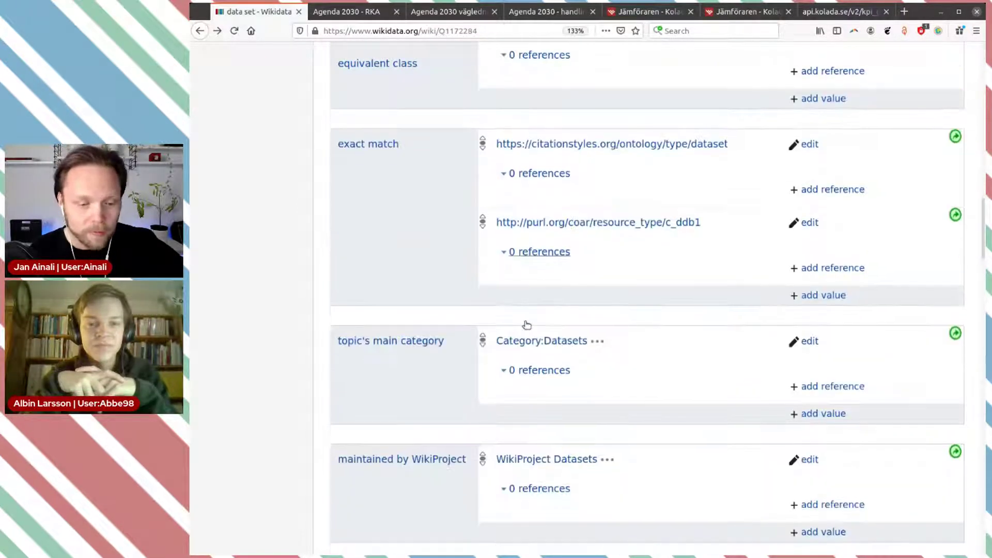
scroll(403, 359, "down", 2)
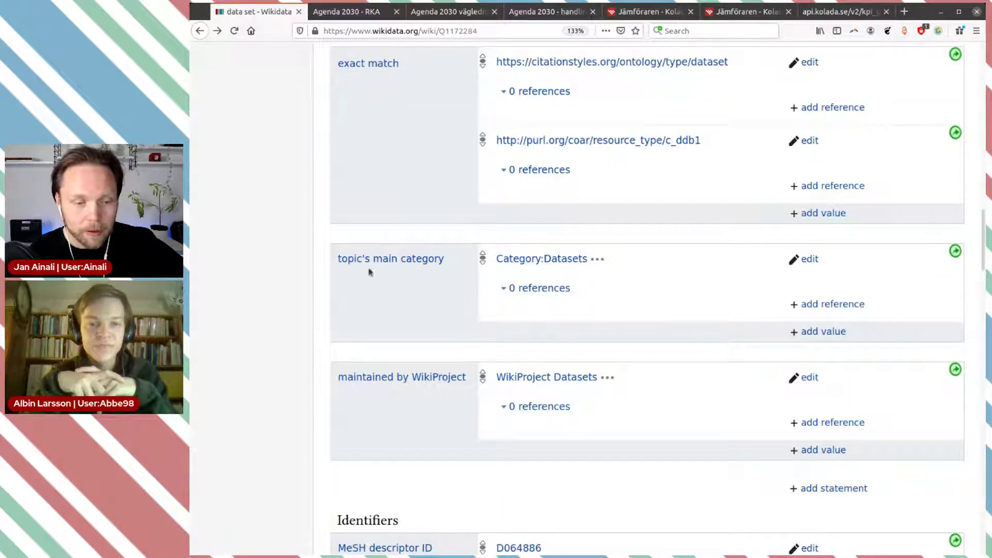
scroll(332, 283, "down", 2)
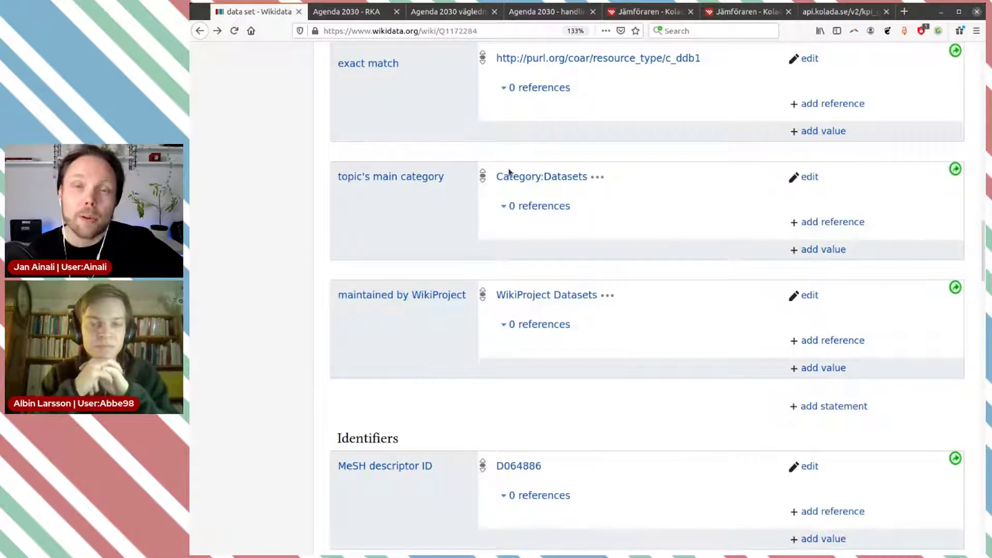
Step: Look through the Identifiers section of the data set item, from MeSH descriptor ID down to Quora topic ID
scroll(610, 284, "down", 4)
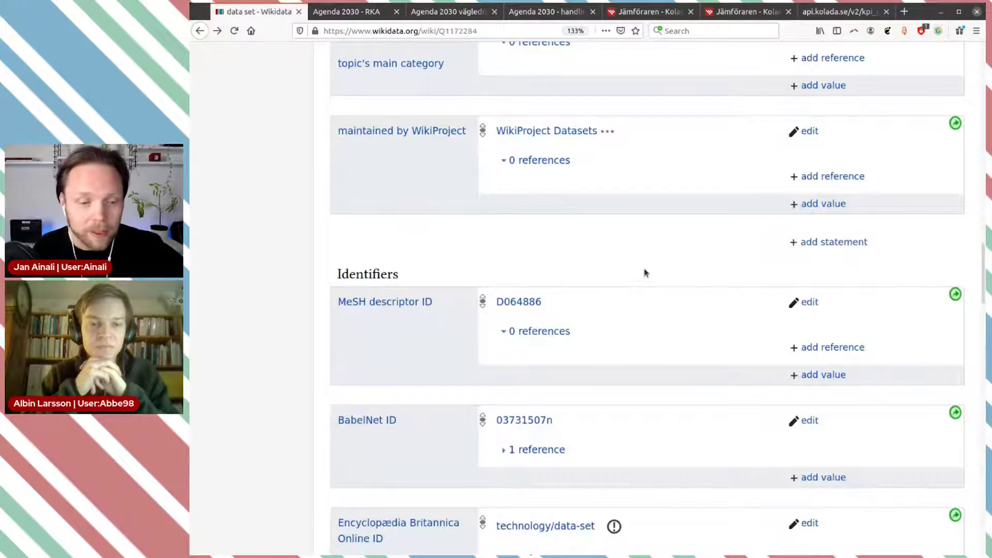
scroll(645, 272, "down", 1)
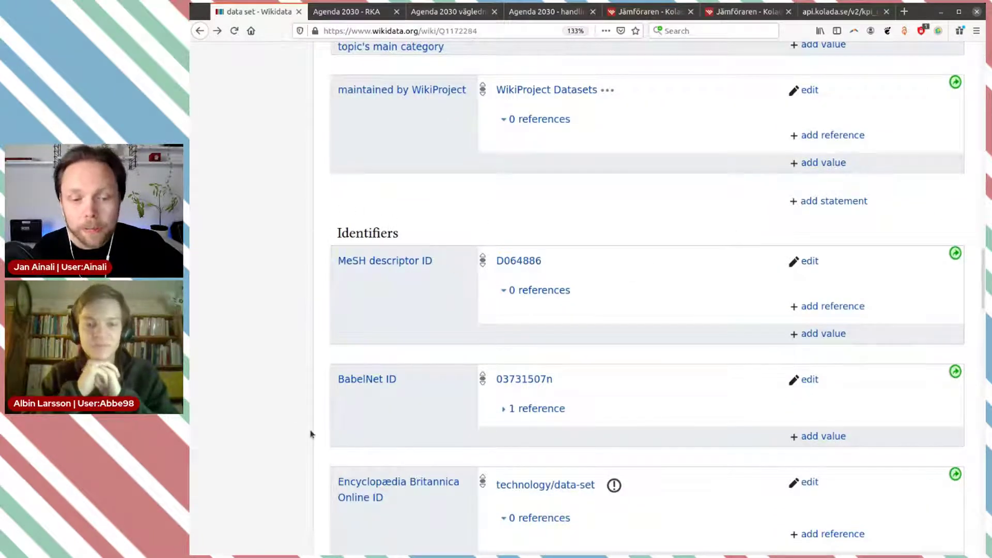
scroll(307, 433, "down", 1)
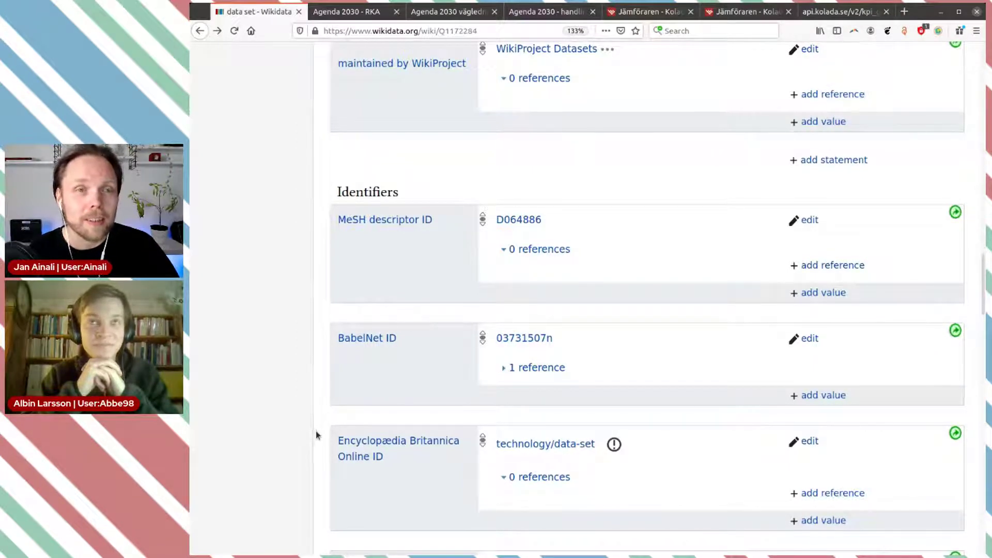
scroll(296, 434, "down", 4)
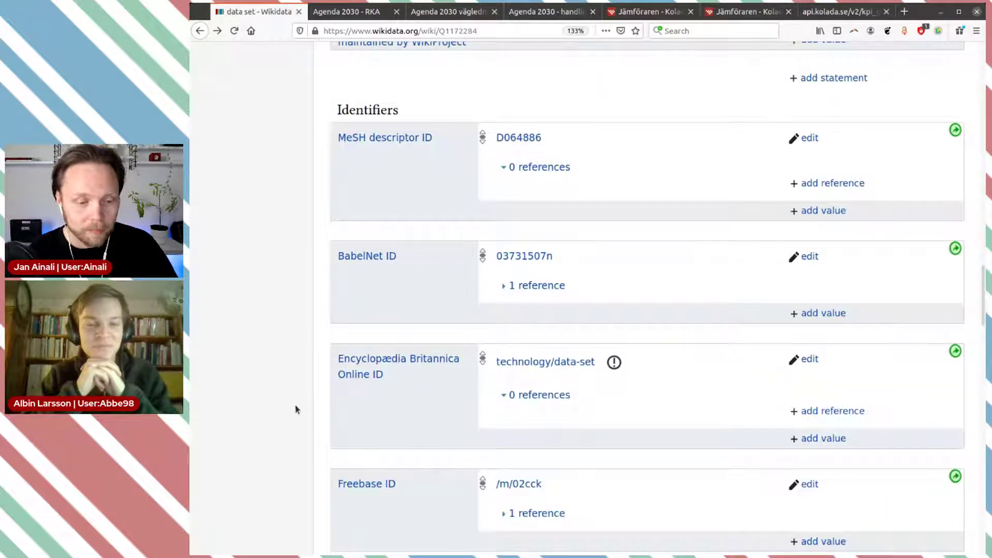
scroll(292, 408, "down", 1)
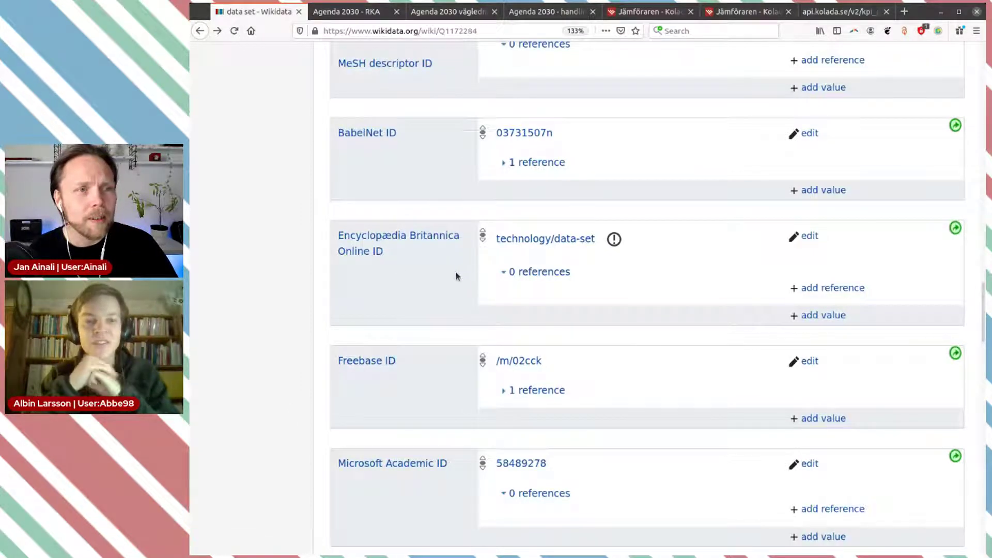
scroll(455, 273, "down", 1)
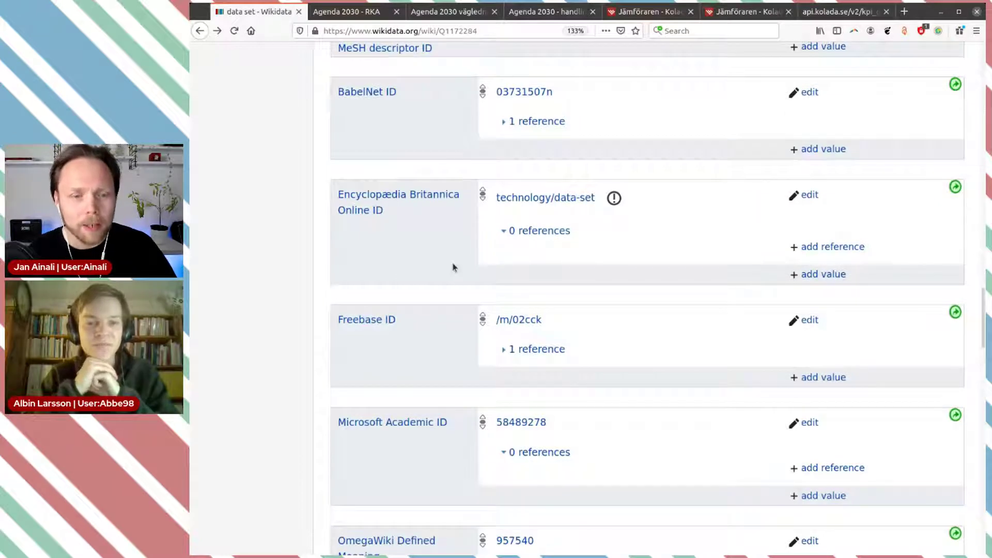
scroll(454, 267, "down", 2)
scroll(455, 267, "down", 1)
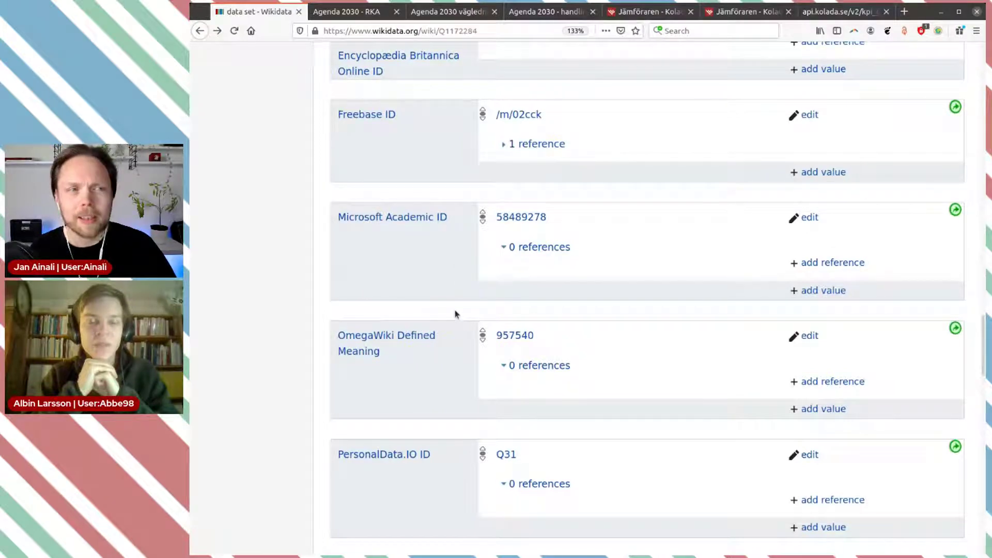
scroll(455, 314, "down", 1)
scroll(455, 314, "down", 1)
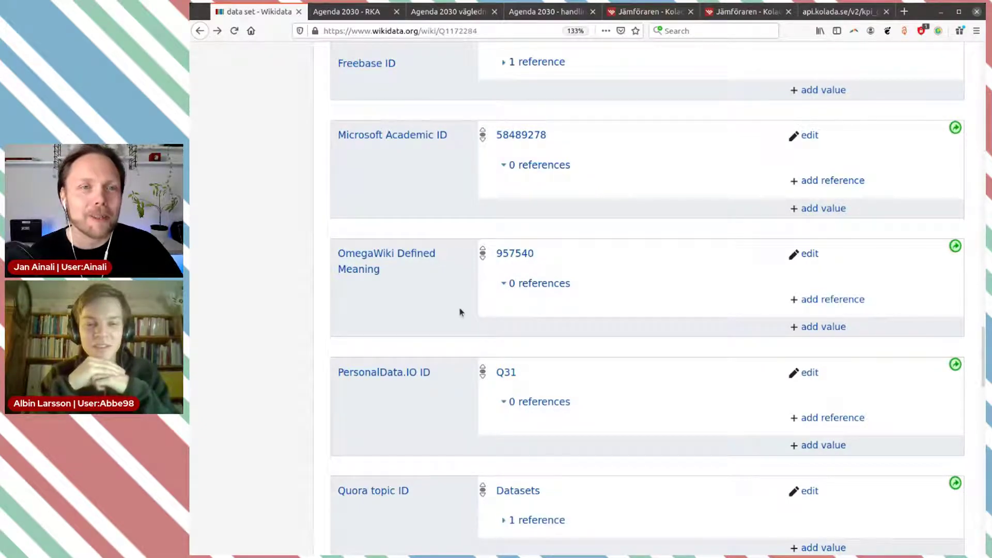
Step: Return to the heading and language table at the beginning of the data set item
scroll(462, 346, "up", 5)
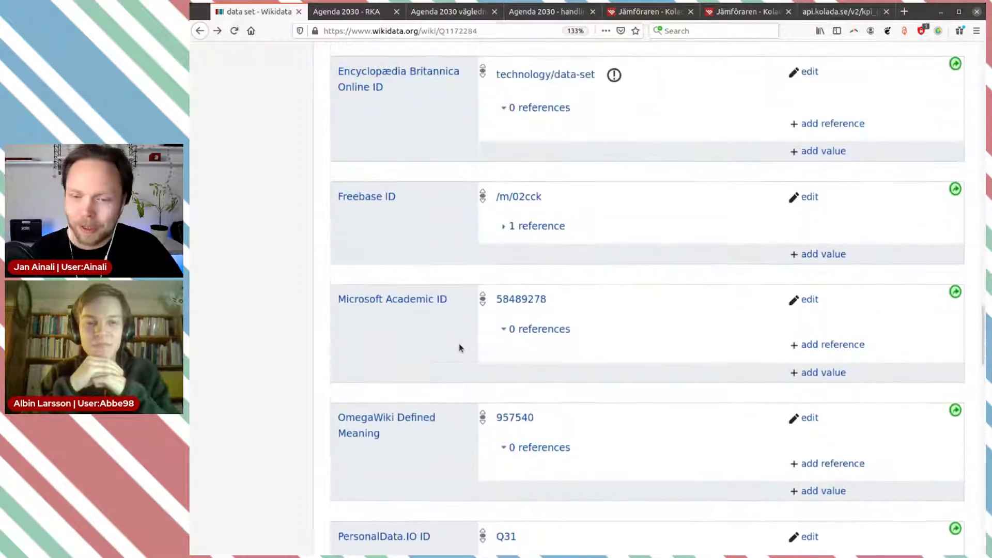
scroll(462, 346, "up", 10)
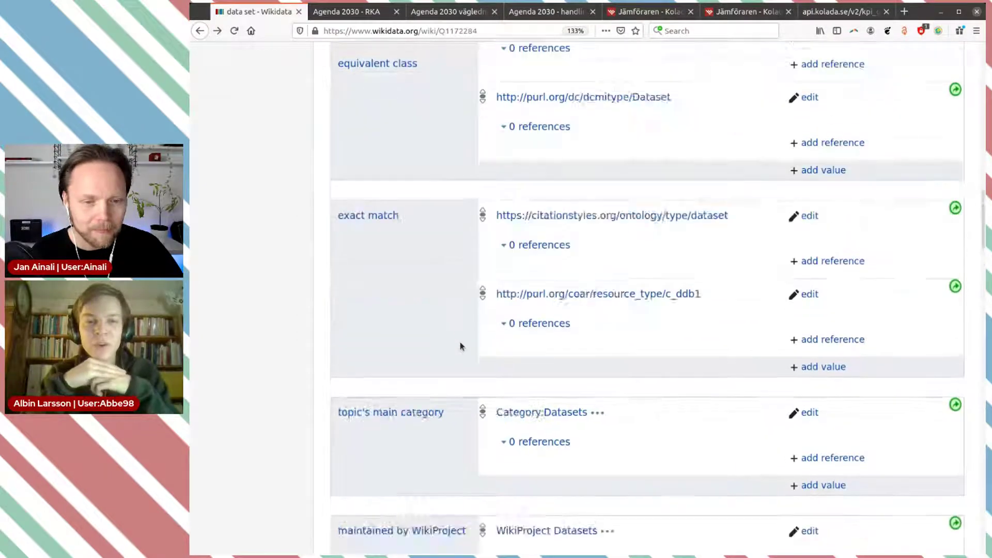
scroll(462, 346, "up", 12)
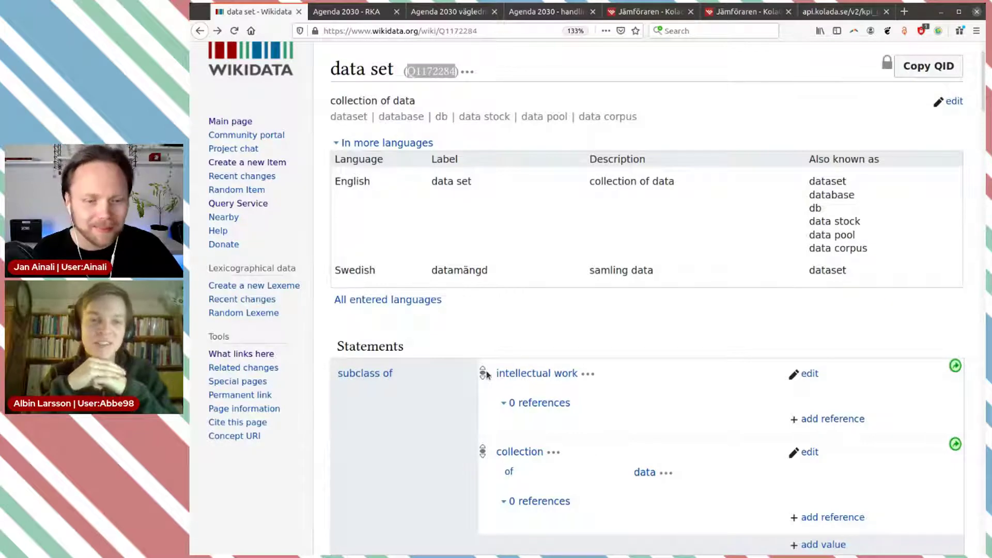
scroll(505, 332, "up", 1)
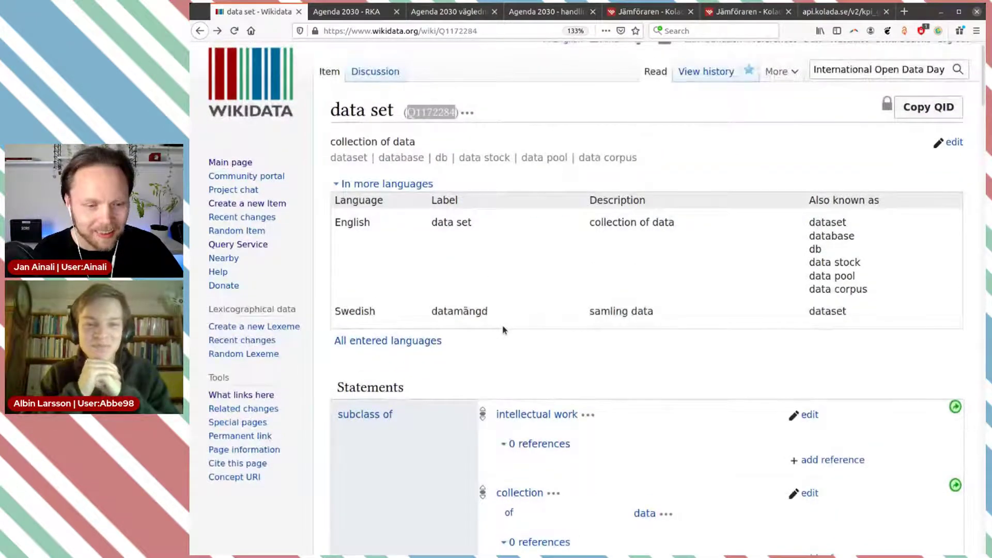
Step: List the pages that link to the data set item and open the Integrated Authority File item from them
left_click(346, 109)
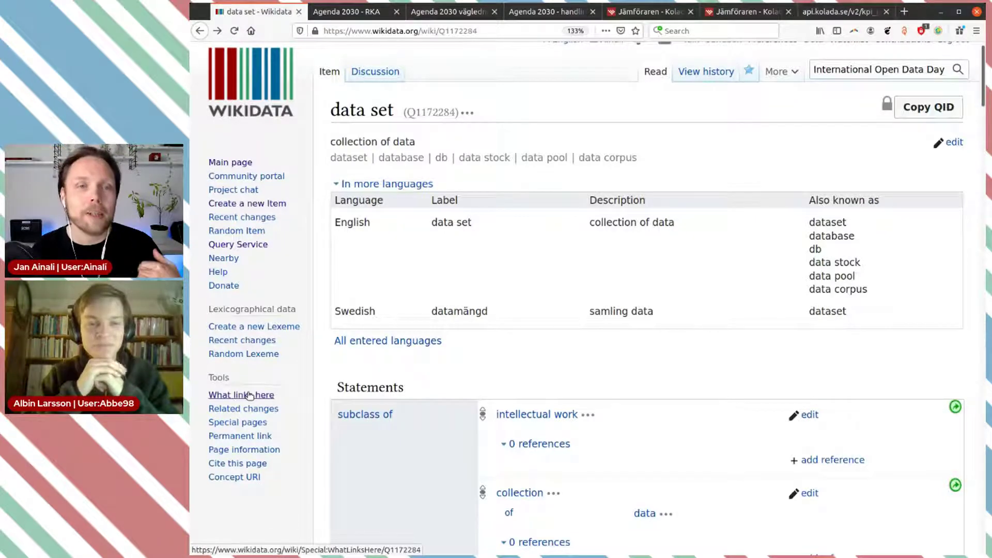
left_click(249, 395)
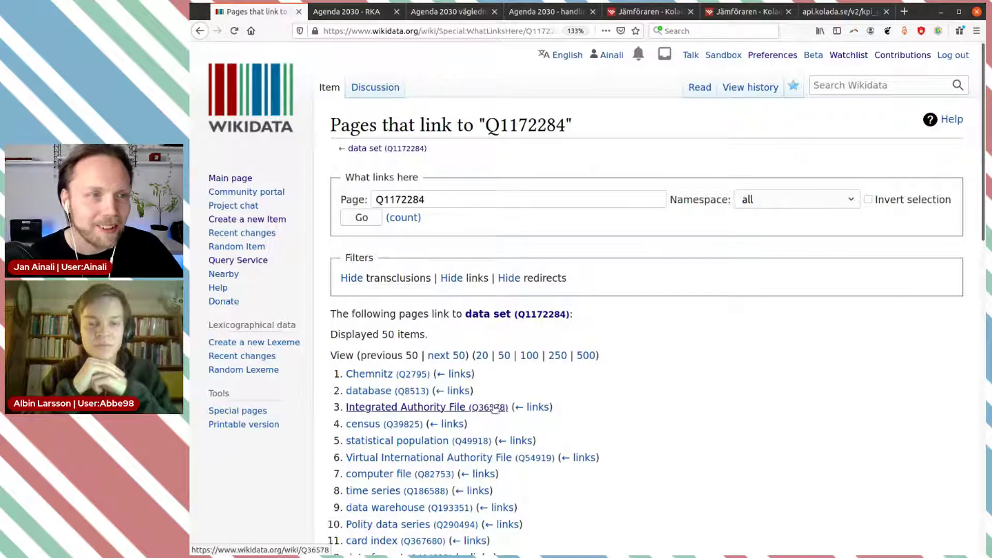
left_click(493, 409)
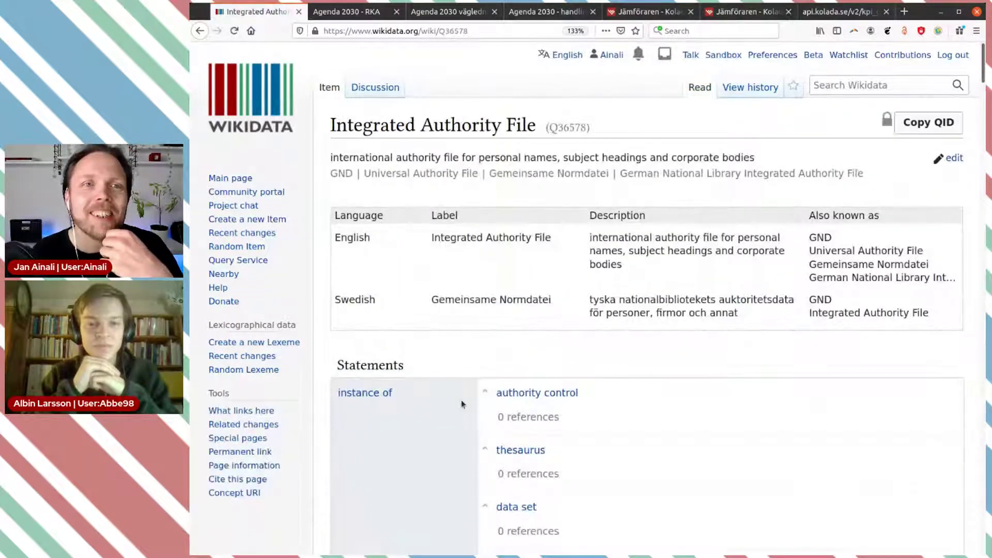
Step: Examine the language table and the instance of statements of the Integrated Authority File item, including the data set value
scroll(454, 401, "down", 1)
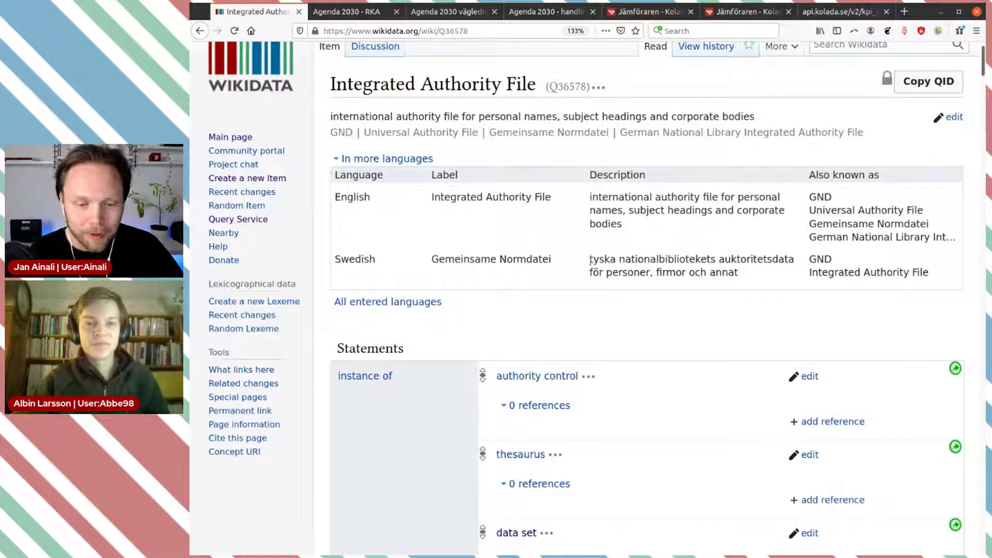
scroll(580, 251, "down", 3)
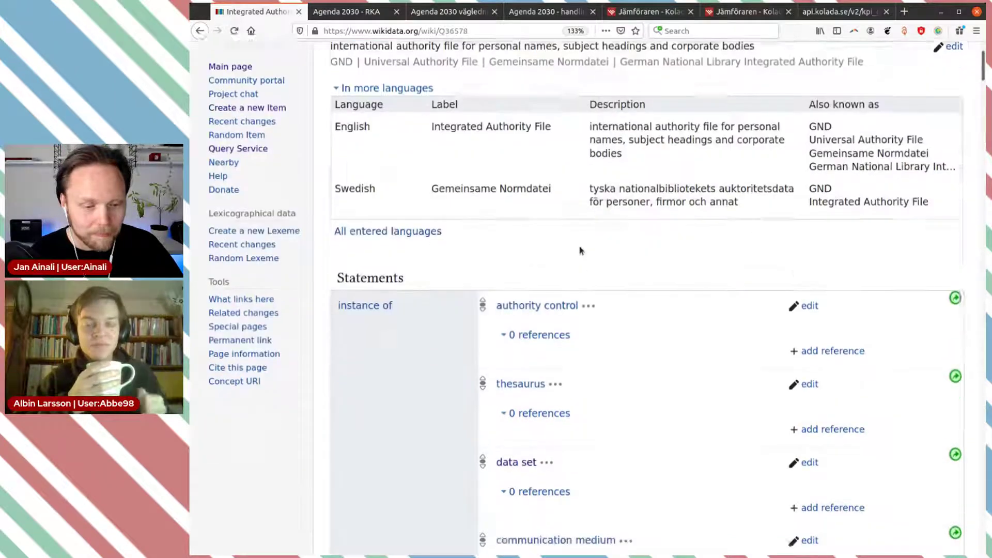
scroll(580, 251, "down", 5)
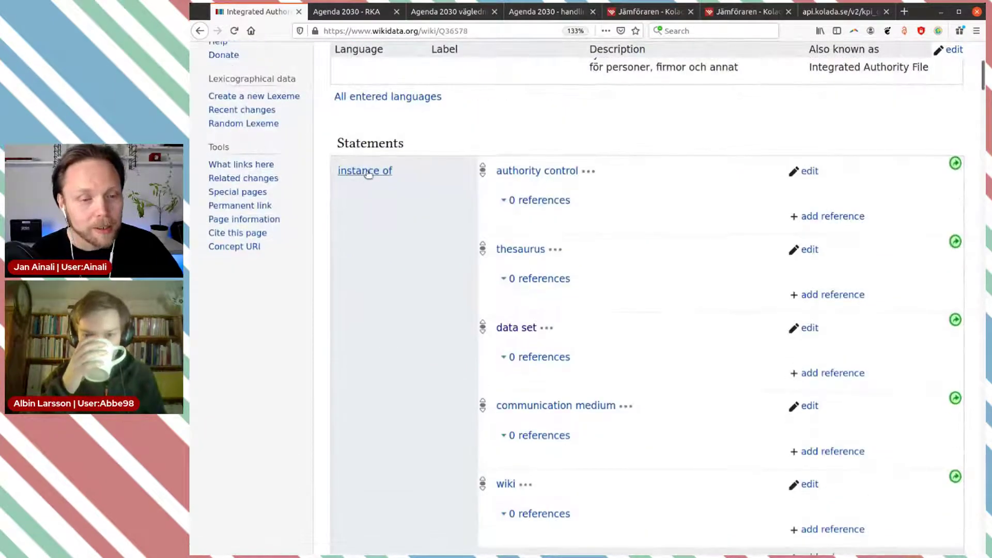
scroll(347, 187, "down", 2)
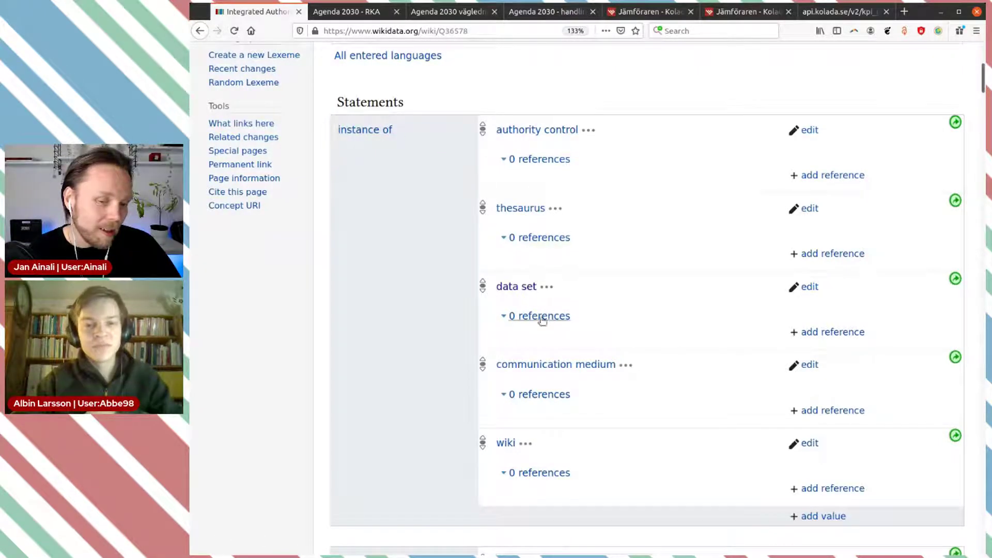
scroll(586, 451, "down", 1)
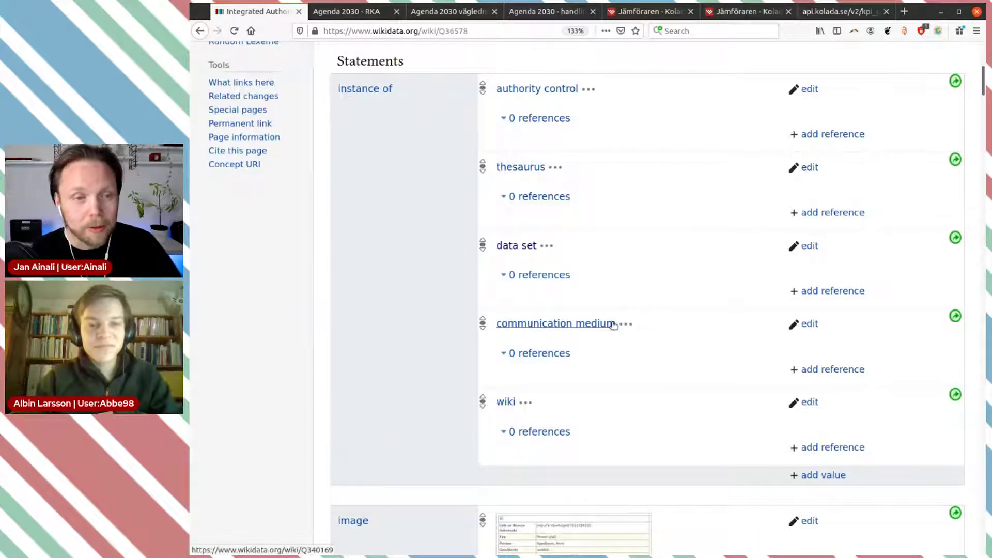
scroll(614, 322, "down", 2)
scroll(615, 318, "up", 2)
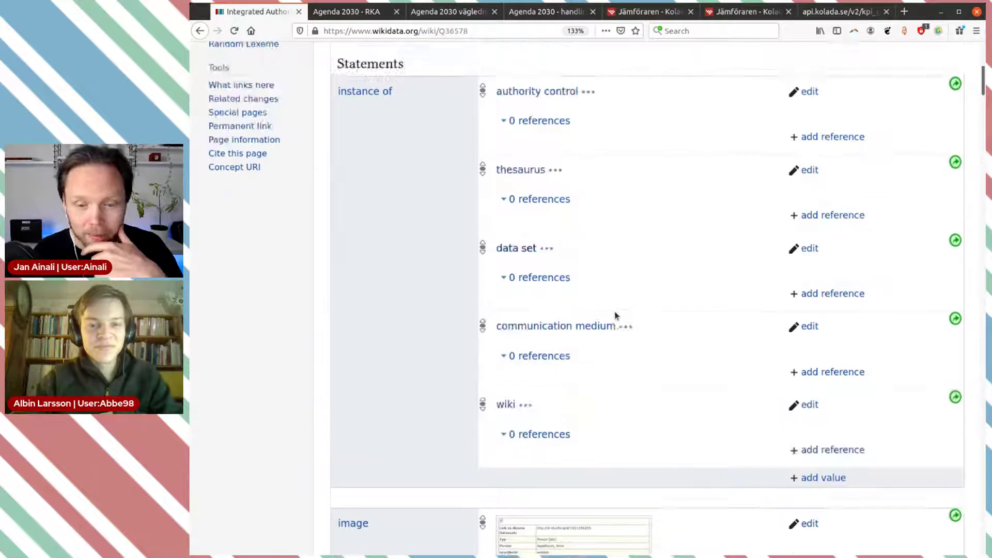
scroll(615, 316, "up", 8)
Step: Look past the image statement and expand the reference of the inception date
scroll(615, 316, "down", 17)
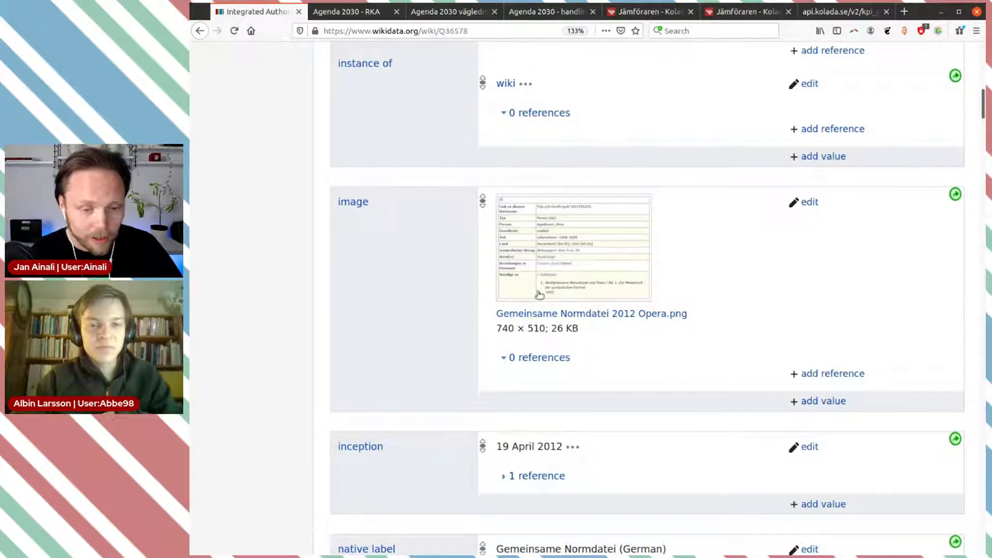
scroll(596, 310, "down", 3)
scroll(597, 310, "down", 3)
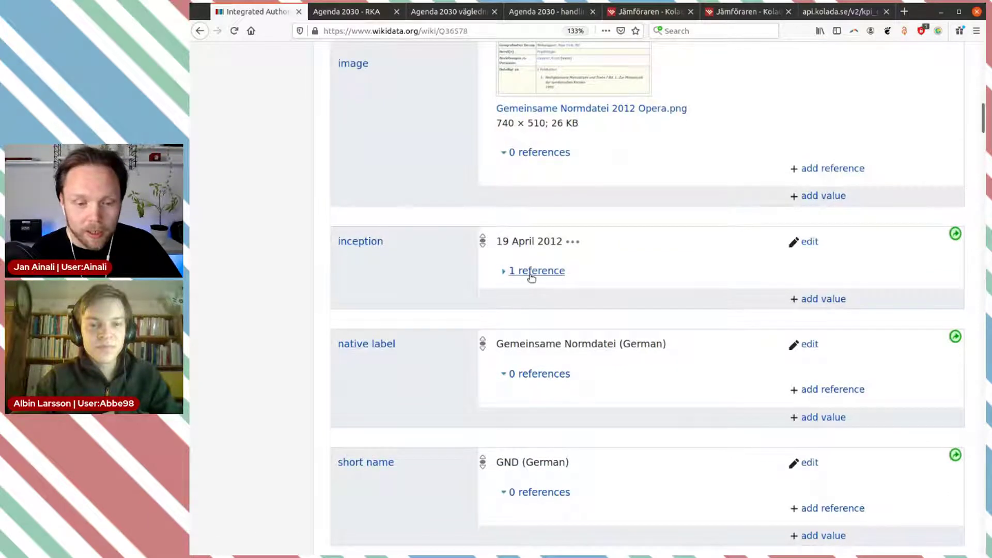
left_click(531, 278)
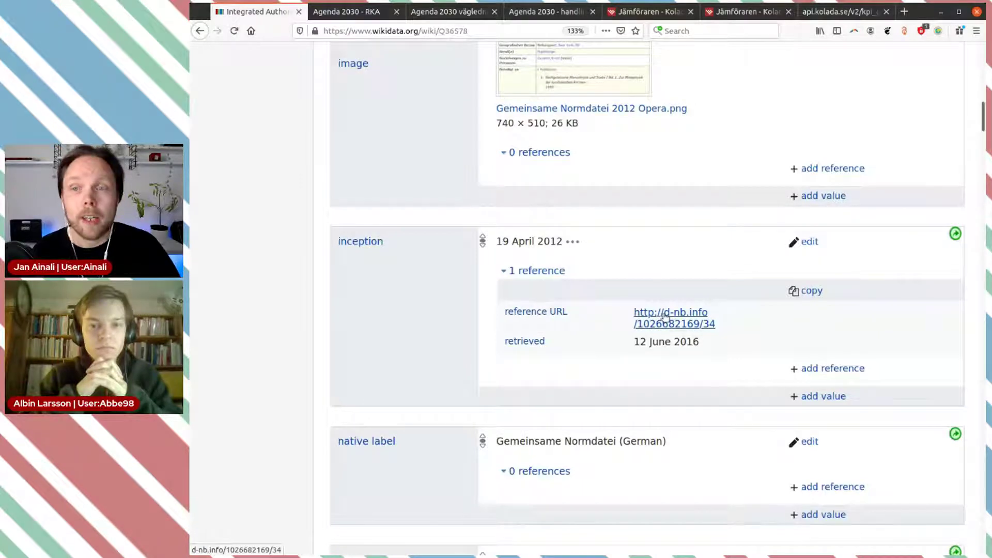
Step: Read through the statements from native label, short name and follows down to operator
scroll(665, 316, "down", 3)
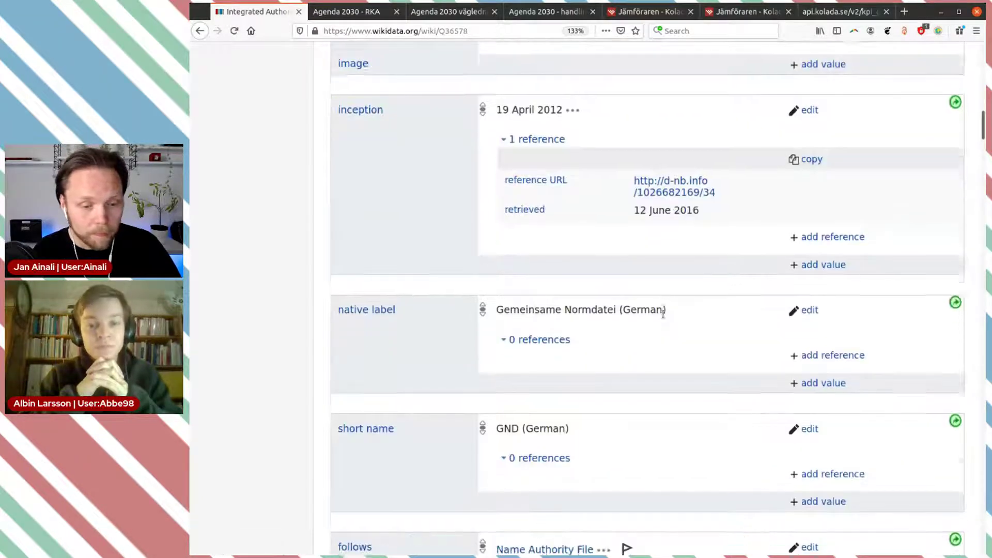
scroll(472, 215, "down", 5)
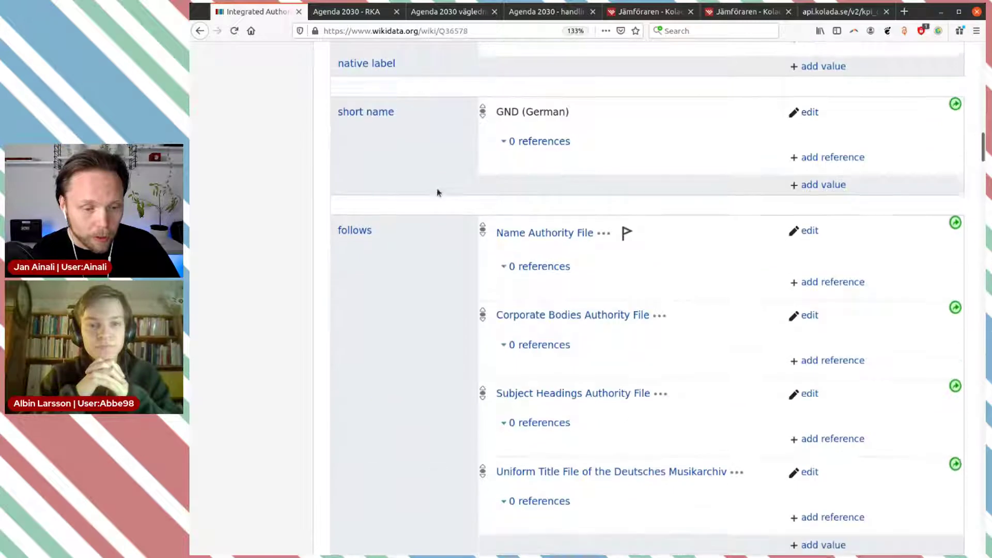
scroll(394, 192, "down", 2)
scroll(561, 186, "down", 7)
scroll(394, 178, "down", 8)
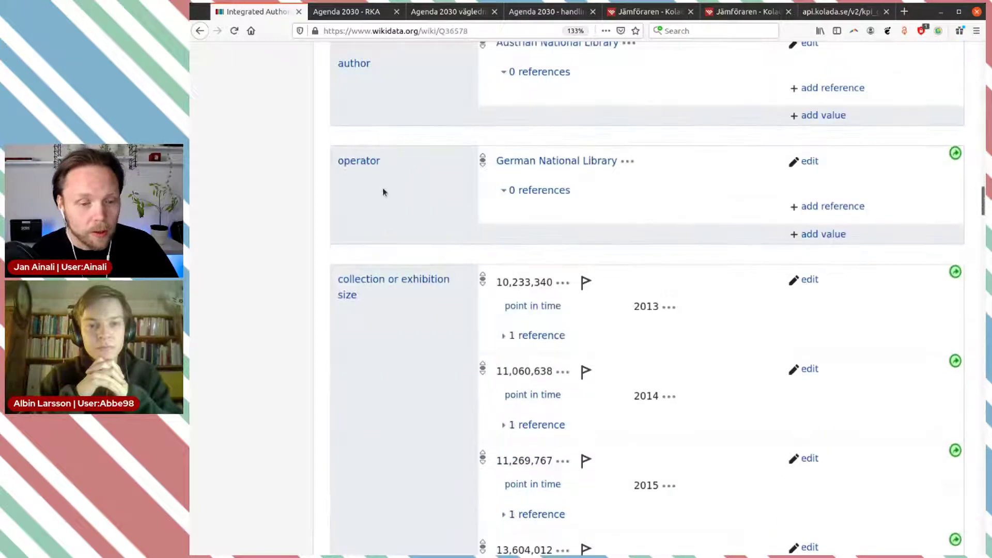
scroll(434, 219, "down", 3)
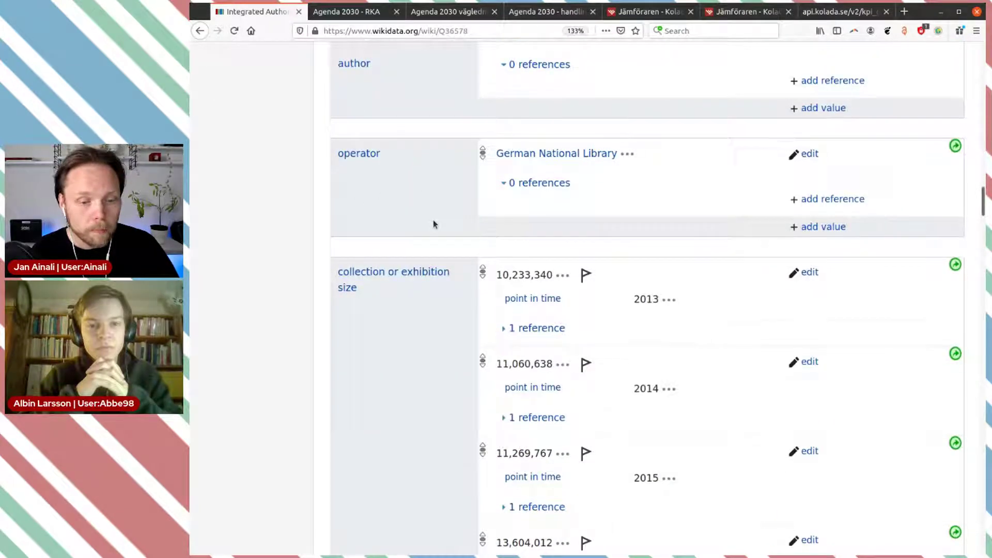
Step: Check the constraint suggestion on the 2014 collection or exhibition size value and compare it with the 2019 and June 2020 values
scroll(433, 217, "down", 3)
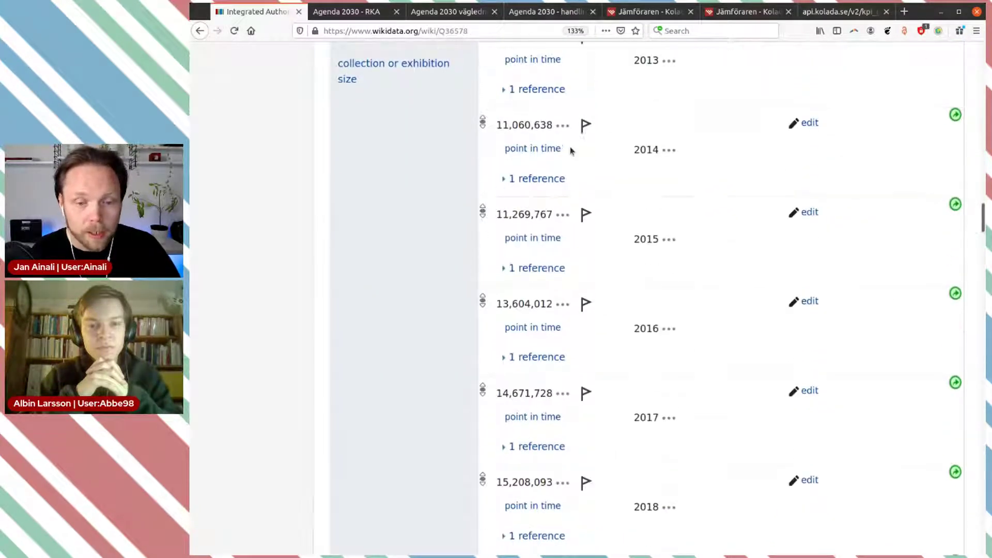
left_click(586, 126)
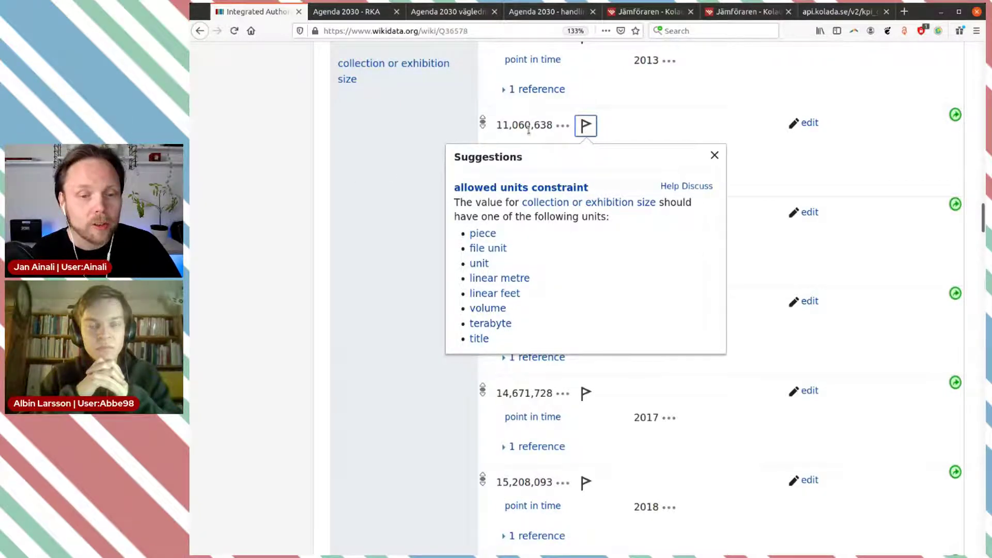
left_click(390, 200)
scroll(391, 200, "down", 5)
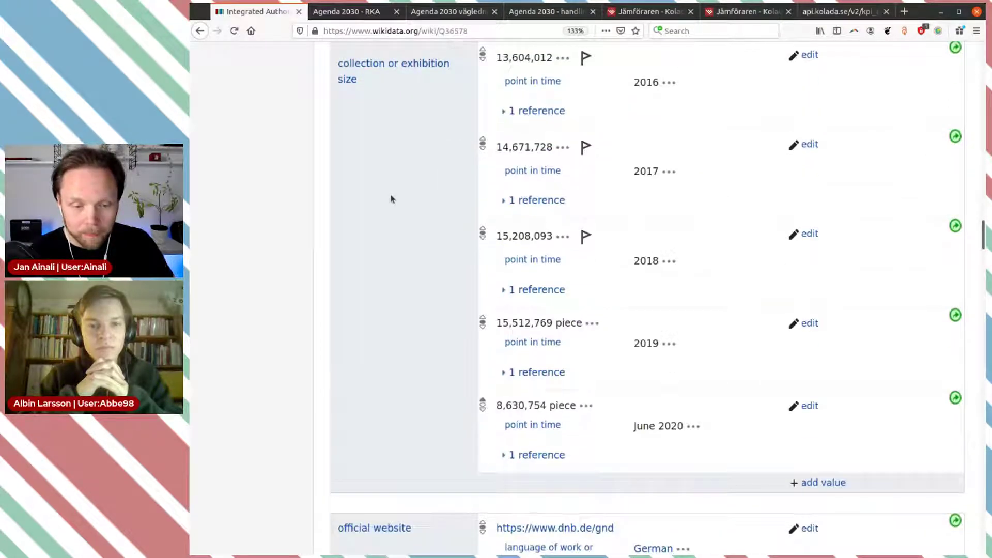
scroll(391, 200, "down", 3)
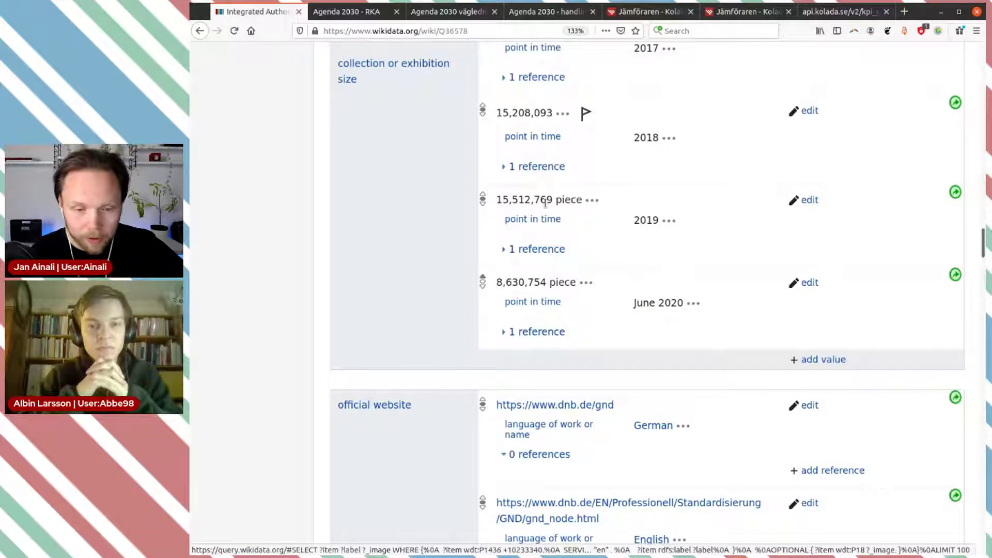
Step: Inspect the unit of the 2019 collection size value in edit mode, leaving the statement without publishing
left_click(810, 201)
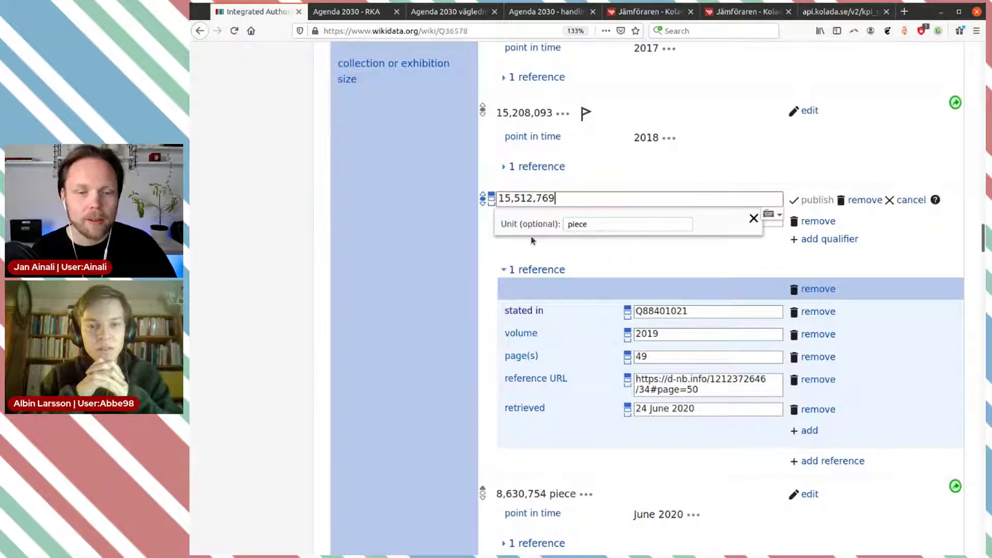
left_click_drag(613, 224, 521, 221)
left_click(386, 193)
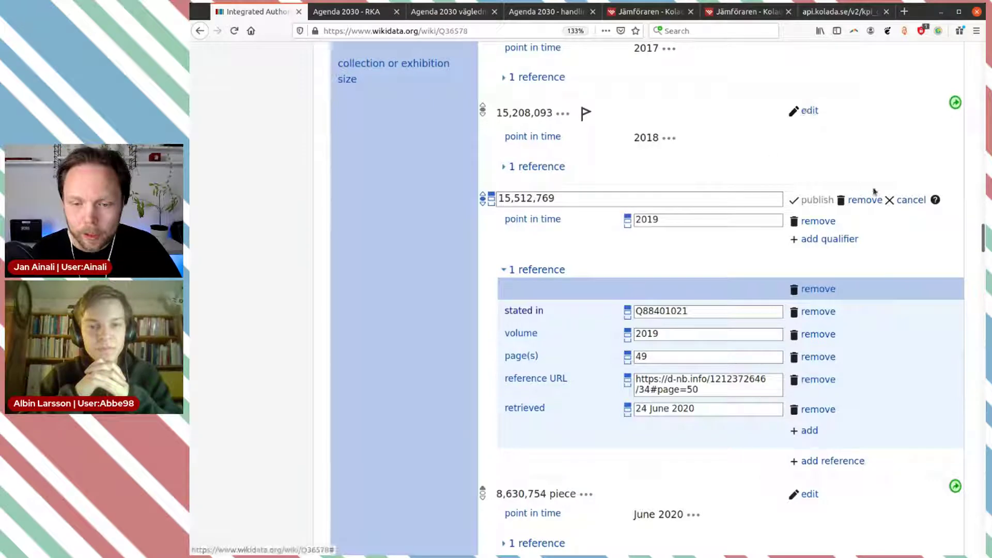
left_click(917, 202)
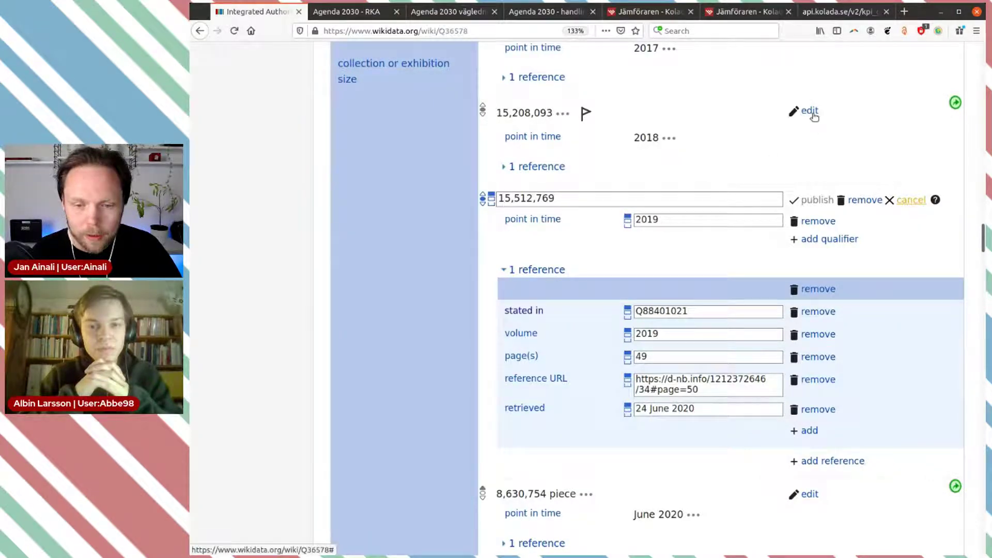
Step: Set the unit of the 2018 collection size value to piece, the unit of measure in archival science, and publish it
left_click(810, 111)
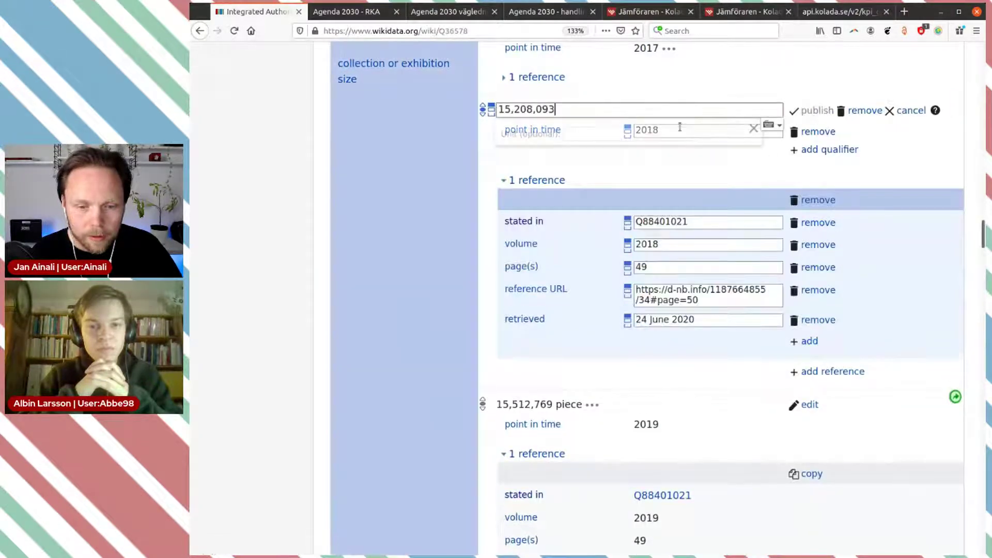
left_click(579, 134)
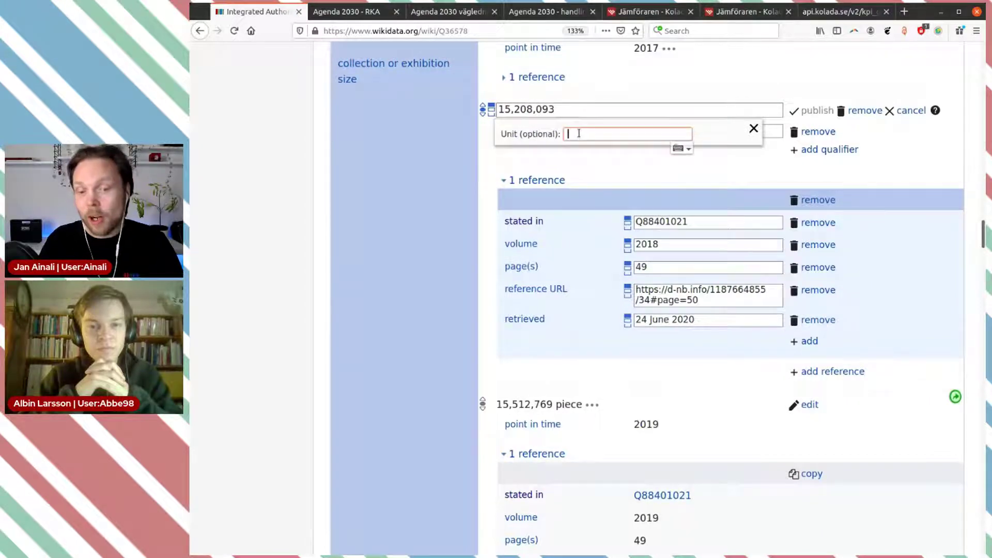
type("piece")
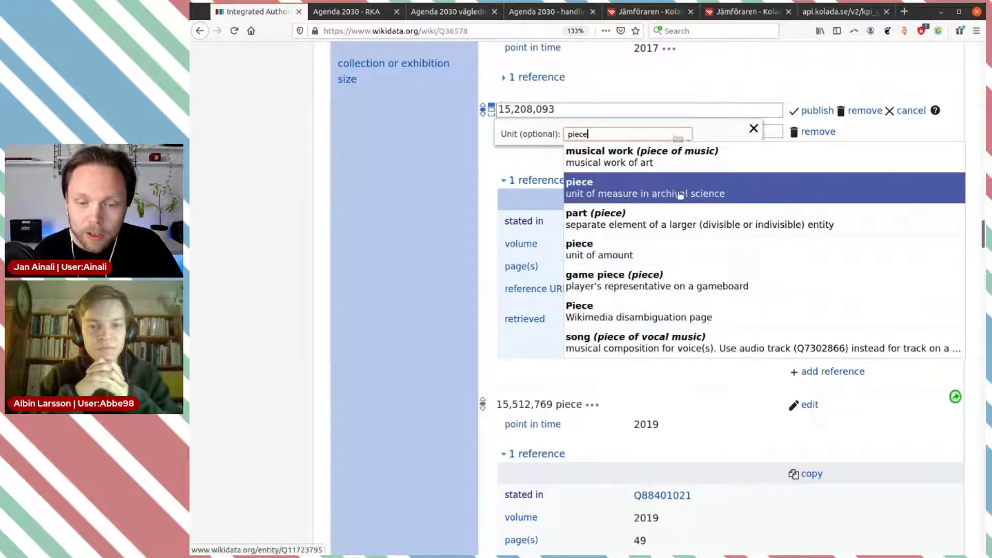
left_click(639, 193)
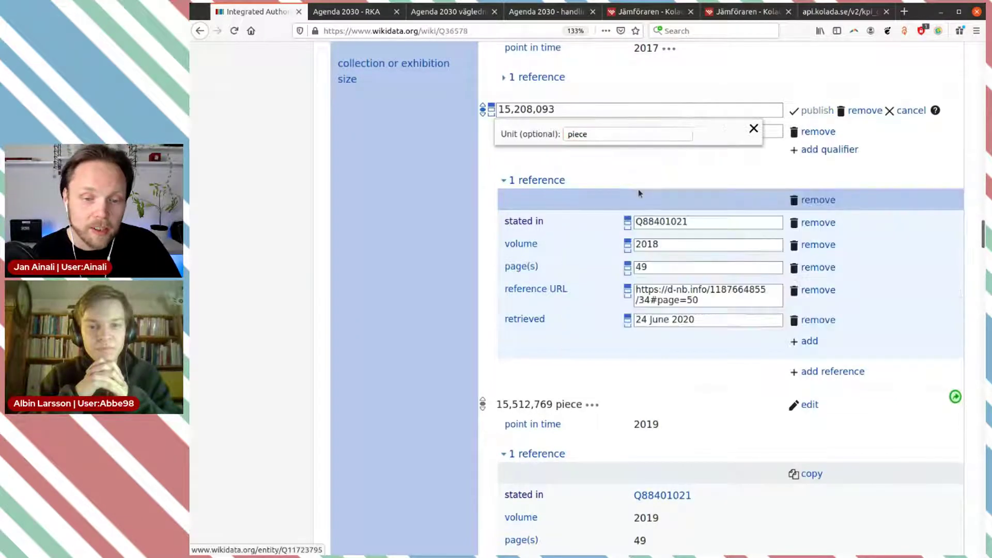
left_click(807, 110)
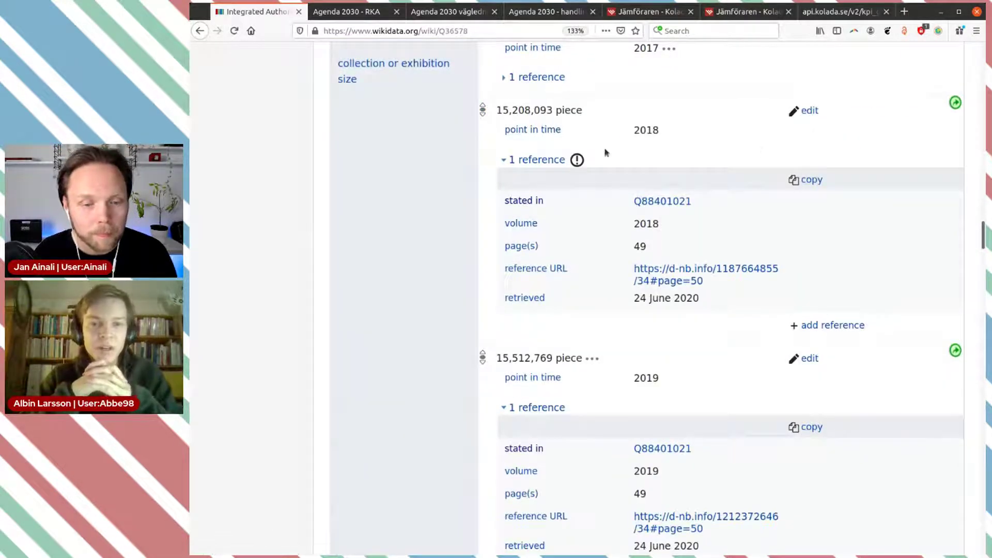
Step: Review the reference of the 2018 collection size value and remove its potential reference/value mismatch warning
left_click(508, 163)
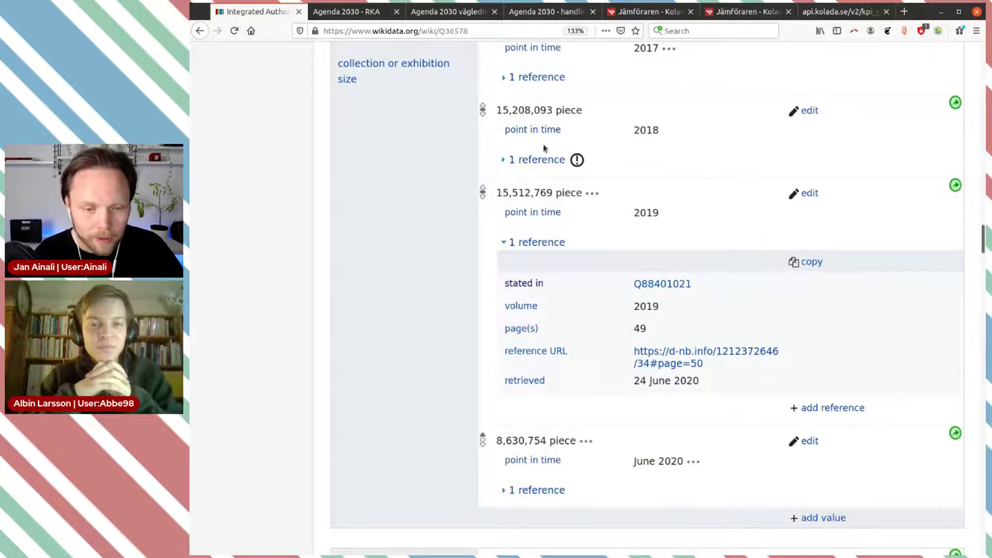
left_click(525, 161)
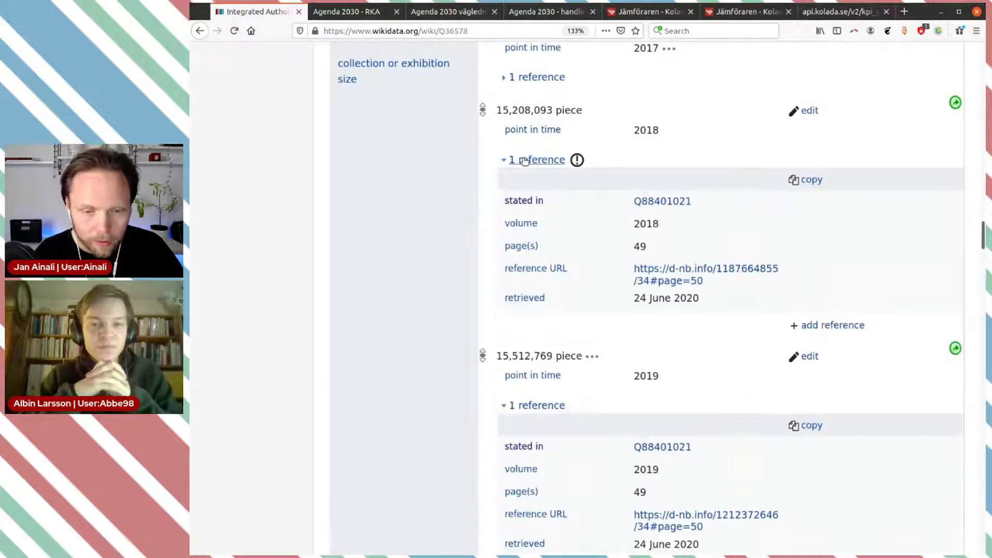
left_click(578, 160)
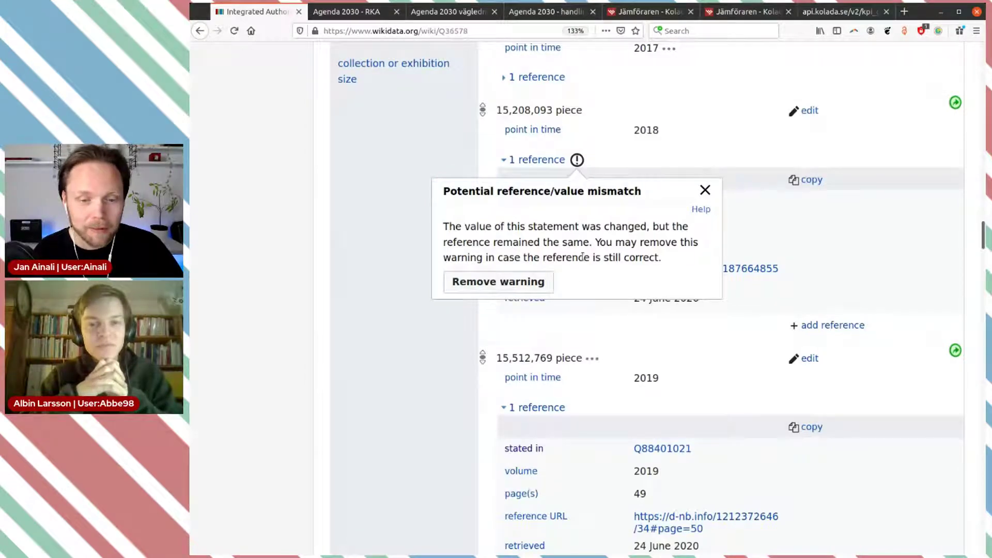
left_click(536, 287)
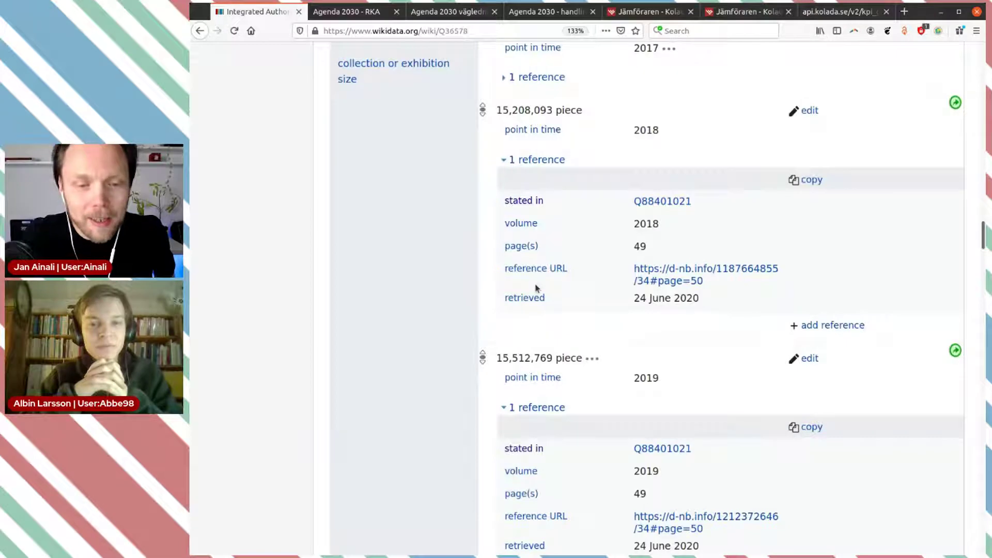
Step: Look through the official website, SPARQL endpoint and dataset distribution statements of the item
scroll(536, 288, "down", 5)
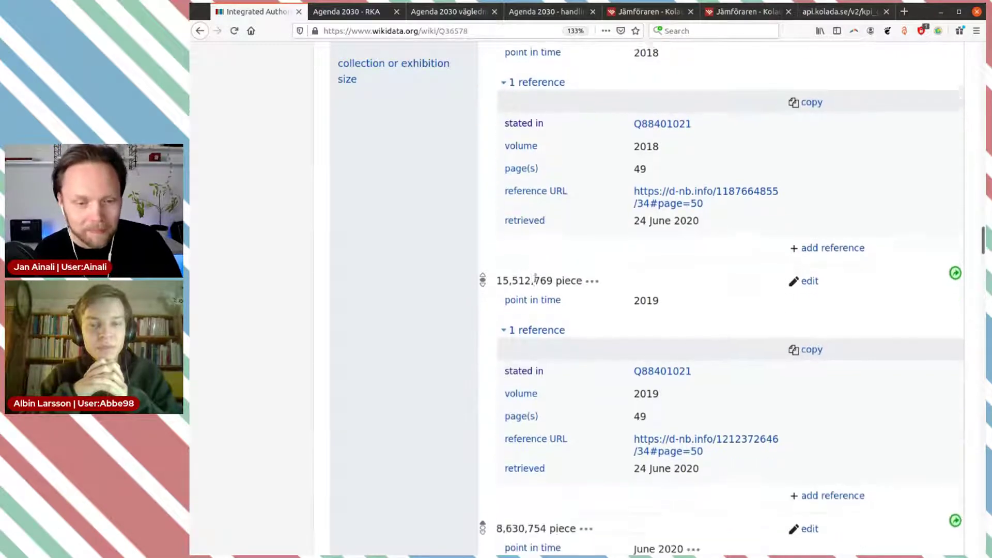
scroll(405, 205, "down", 6)
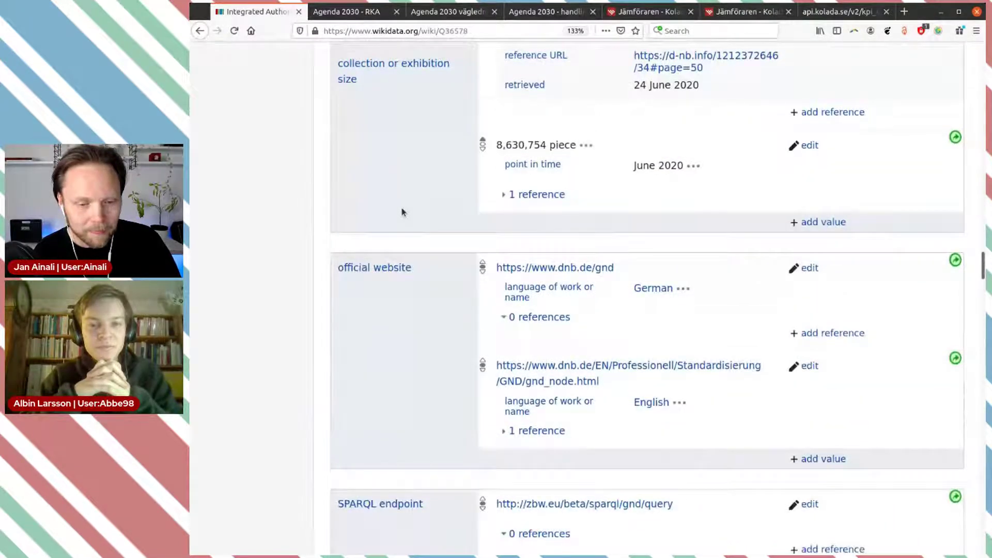
scroll(477, 420, "down", 8)
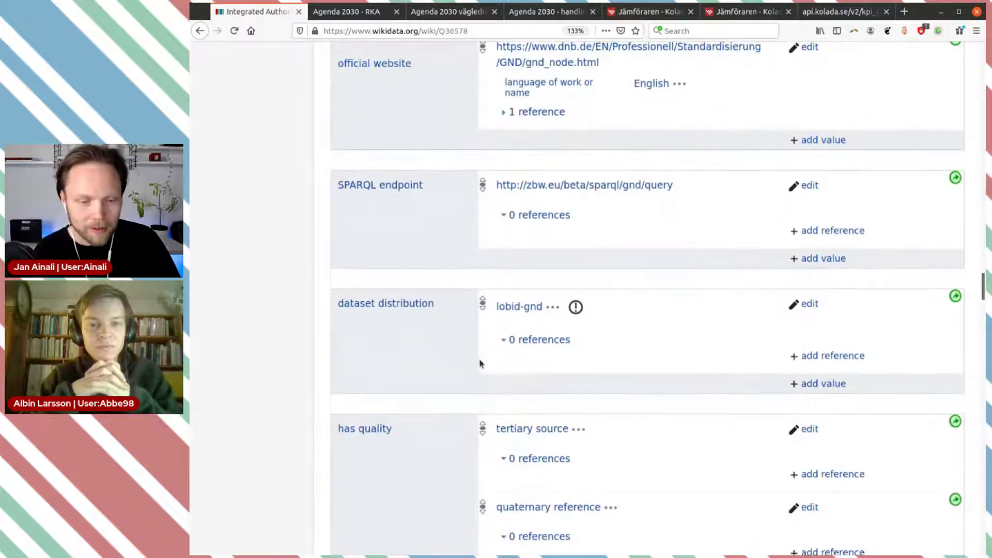
Step: Look through the item's has quality, issued by and copyright license statements, then return to the start of the item
scroll(478, 361, "down", 2)
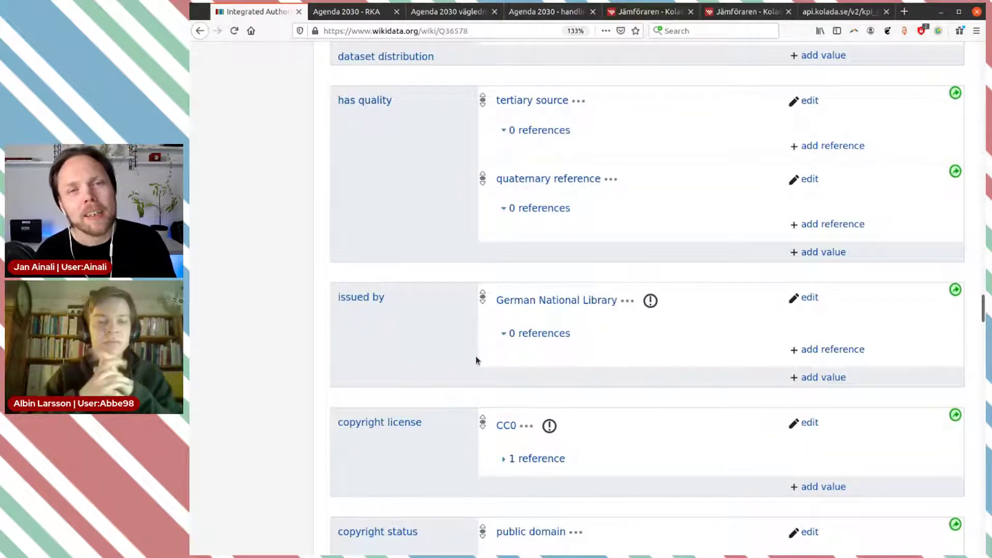
scroll(476, 360, "up", 8)
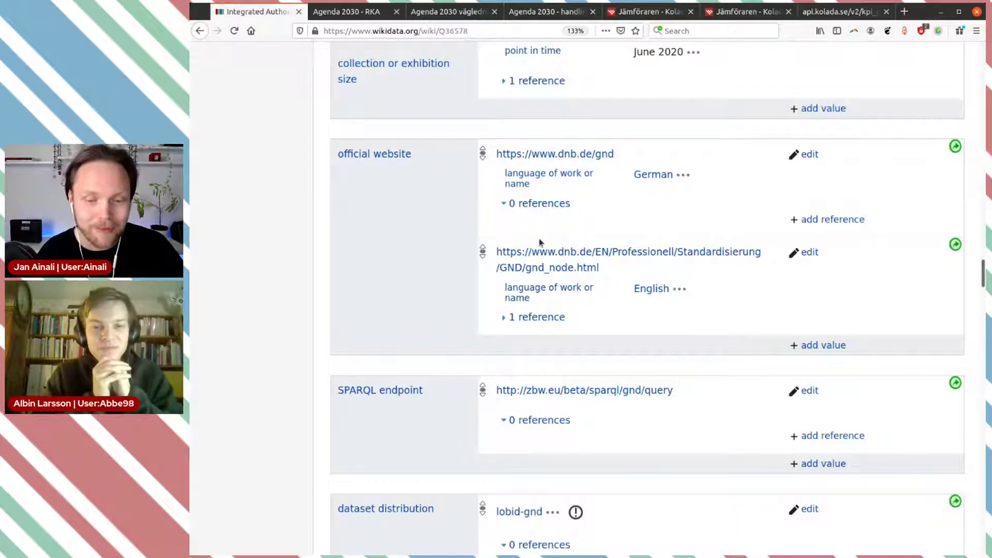
scroll(591, 351, "up", 3)
scroll(591, 350, "up", 20)
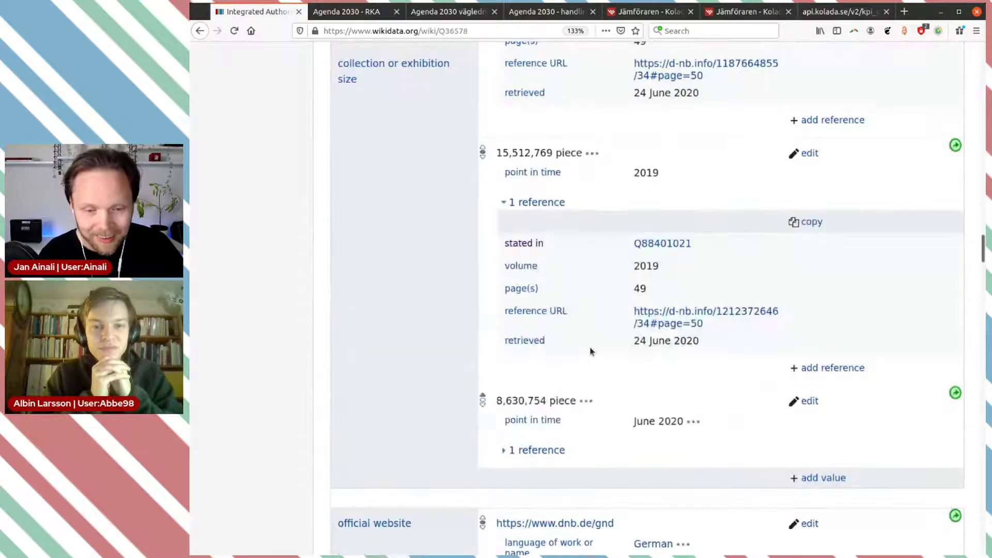
scroll(591, 351, "up", 20)
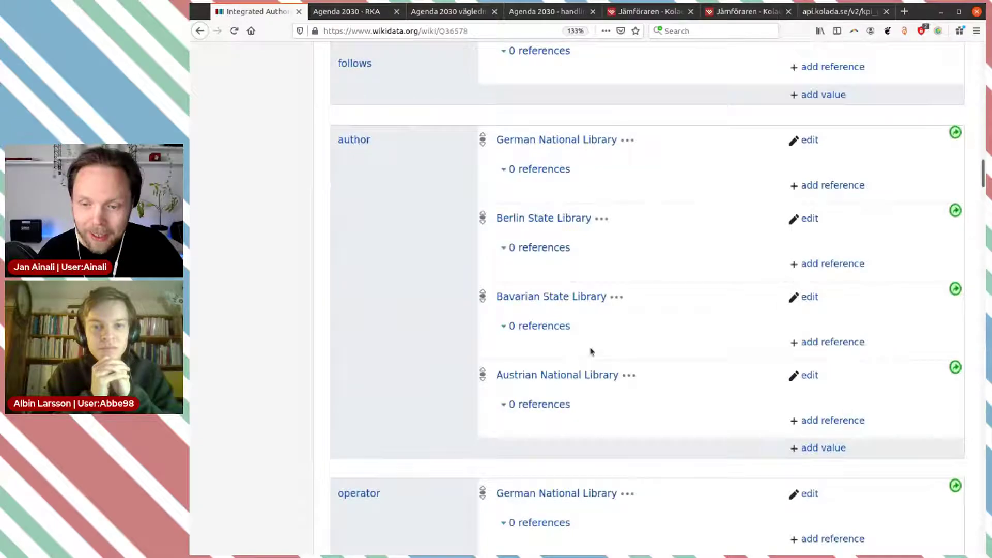
scroll(590, 351, "up", 20)
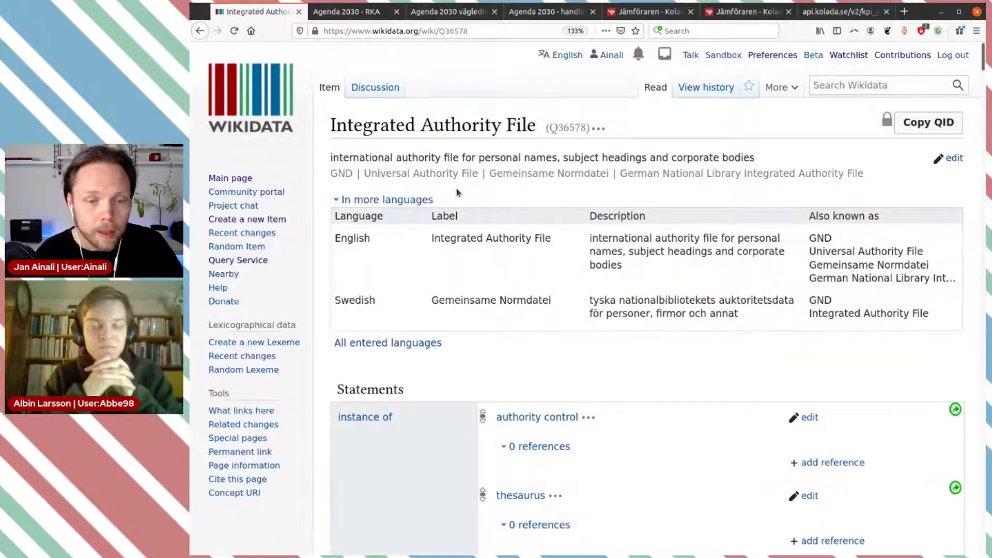
Step: View RKA's Agenda 2030 key figures page alongside the Integrated Authority File item
left_click(346, 11)
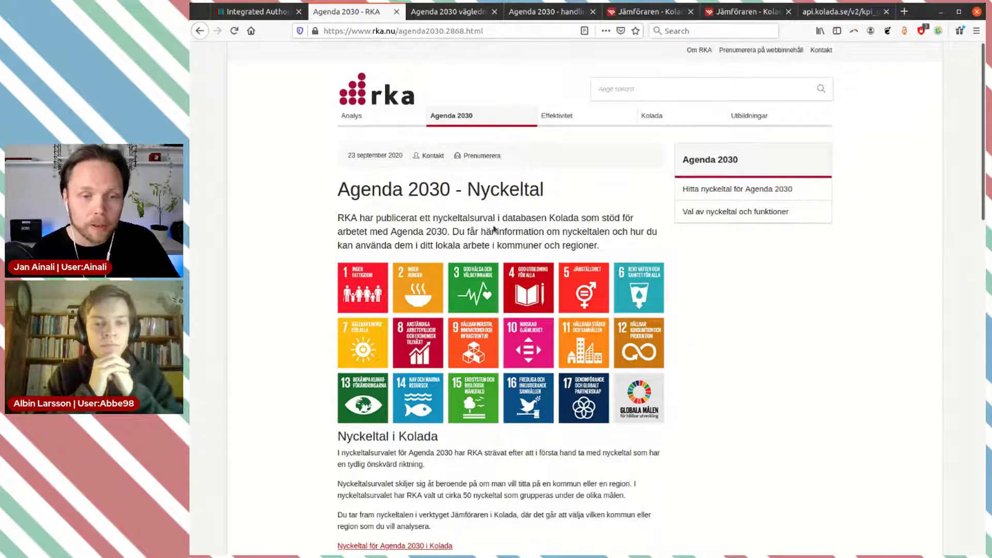
key("ctrl+Page_Up")
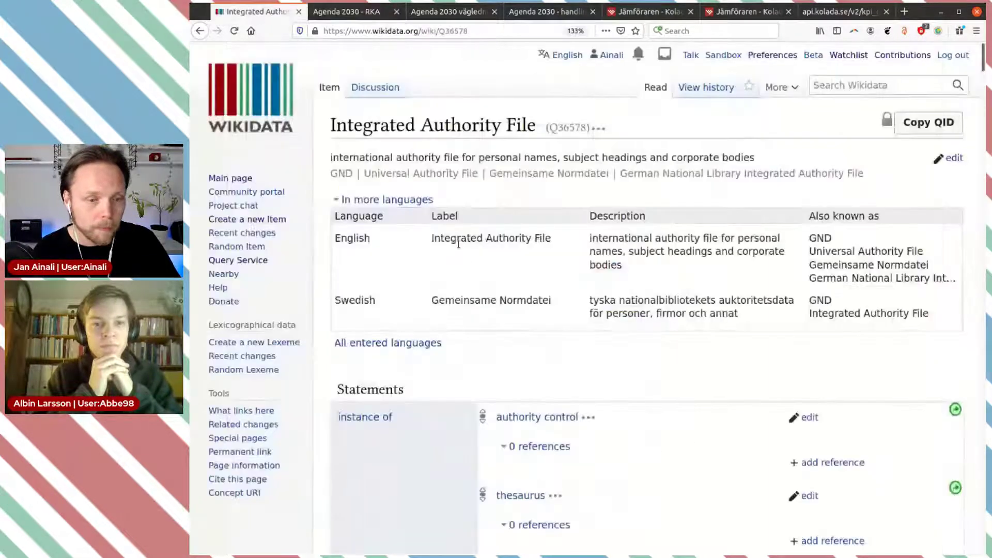
left_click(347, 11)
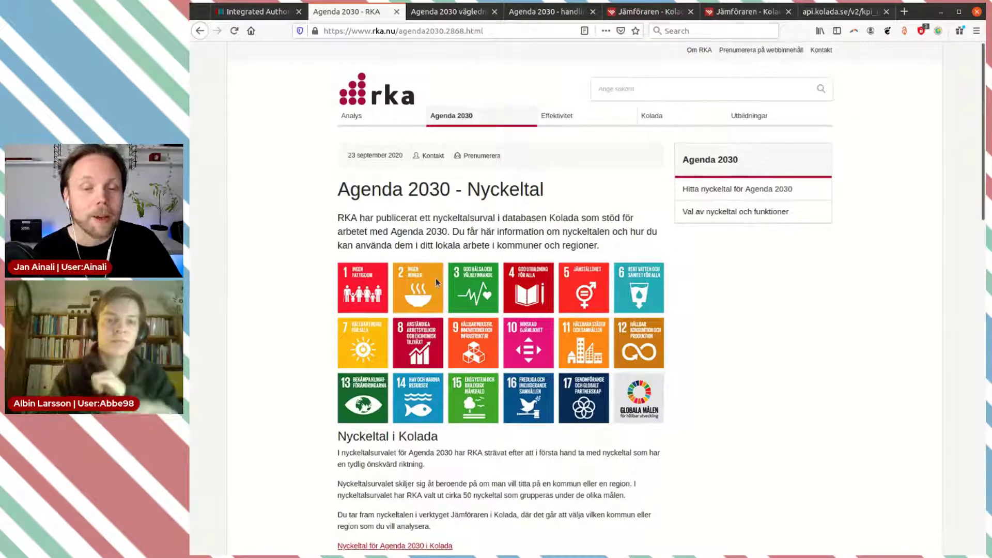
Step: Copy the heading "AGENDA 2030 - Globala målen för hållbar utveckling" from the Kolada Jämföraren page for Östhammar
left_click(646, 11)
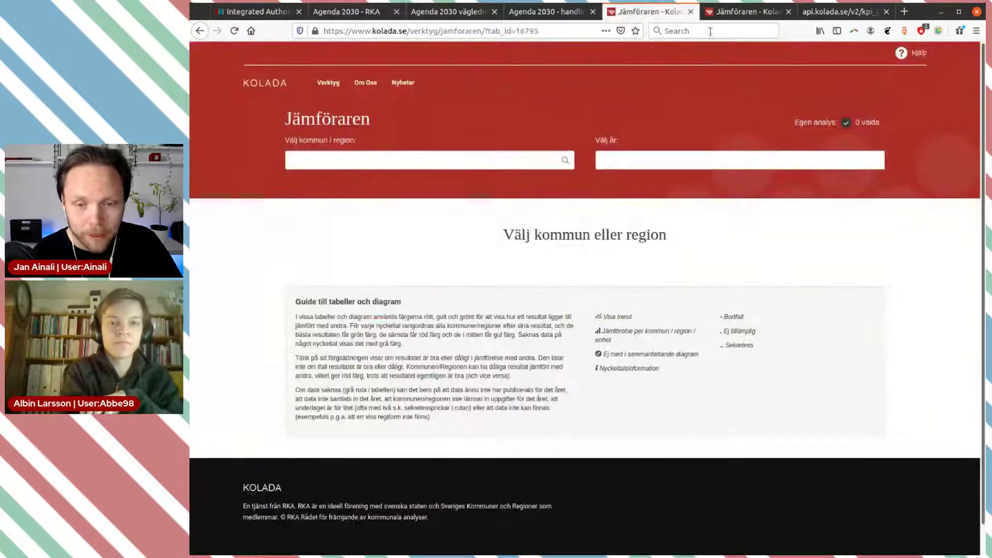
left_click(734, 12)
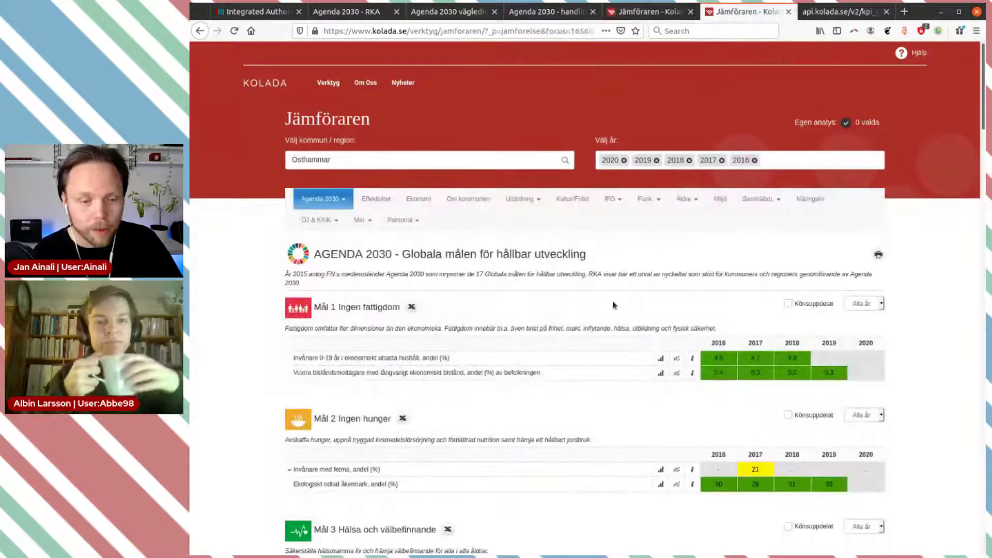
left_click_drag(587, 254, 317, 256)
key("ctrl+c")
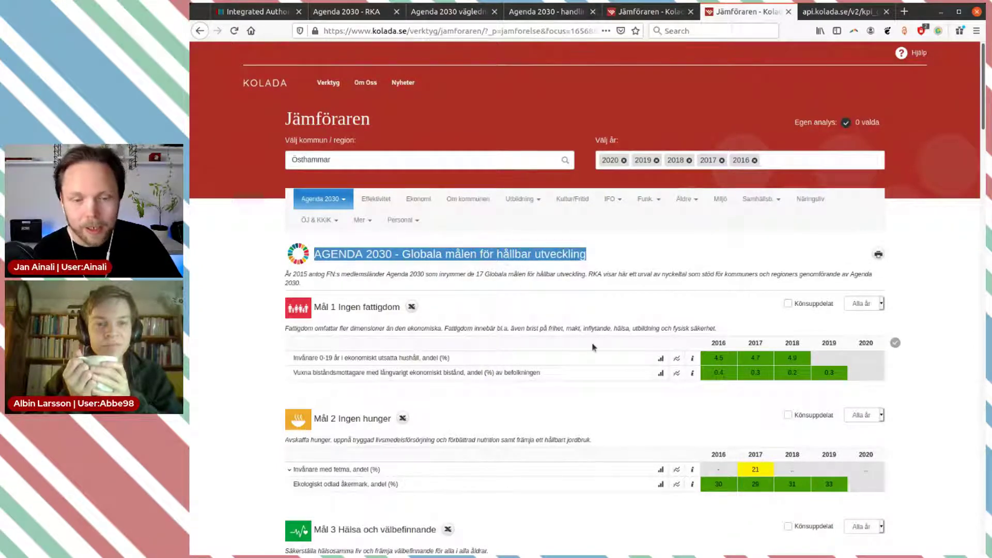
Step: Search Wikidata for "AGENDA 2030 - Globala målen för hållbar utveckling" and open the Sustainable Development Goals item
left_click(244, 14)
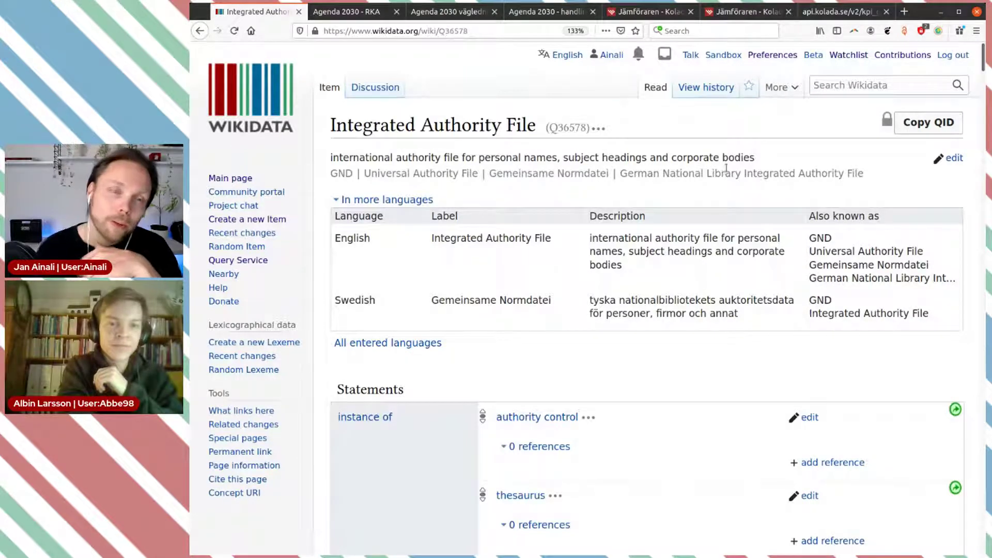
left_click(887, 87)
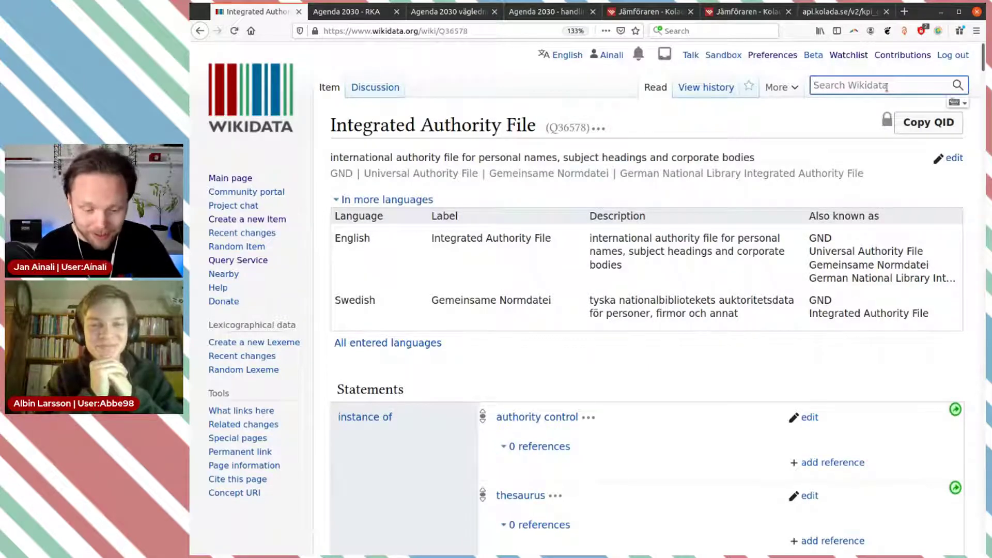
key("ctrl+v")
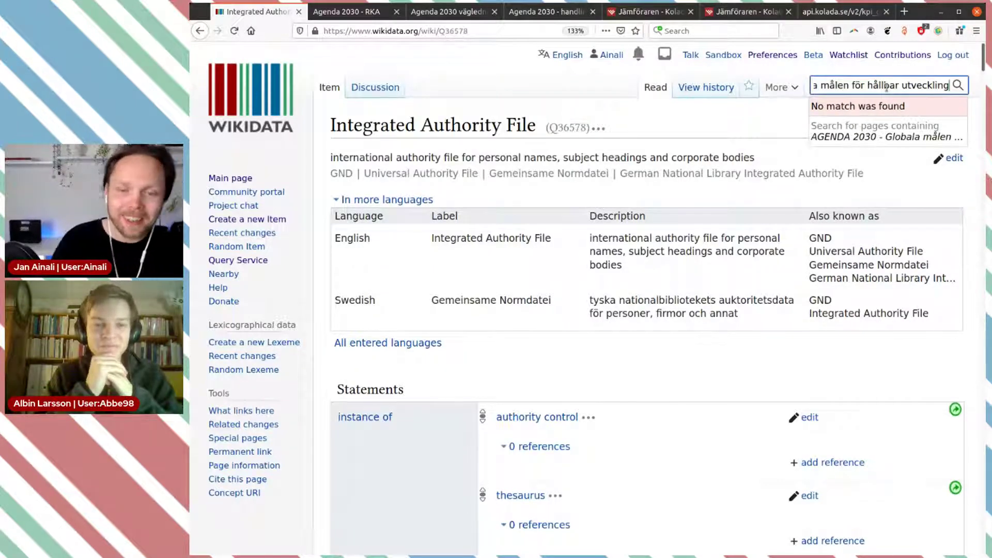
key("Return")
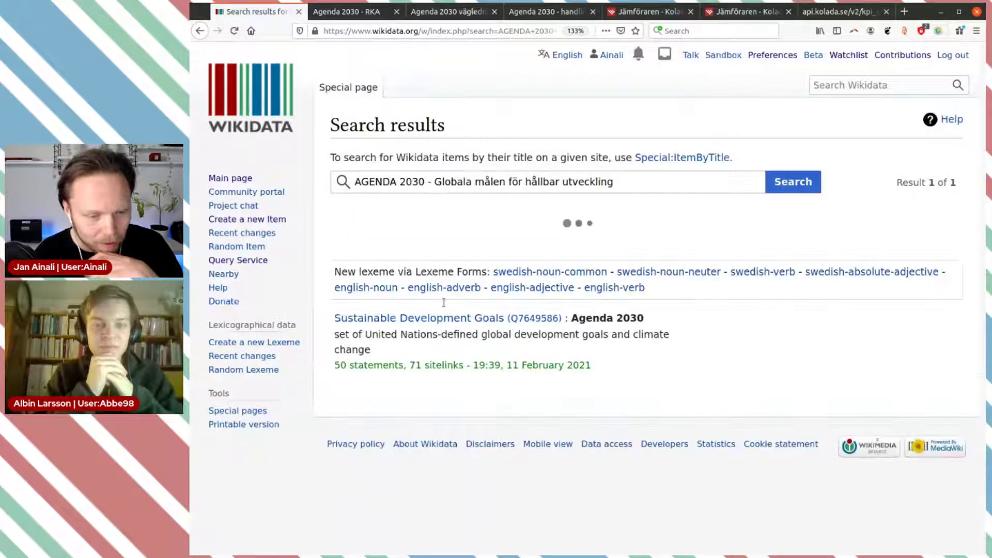
left_click(434, 321)
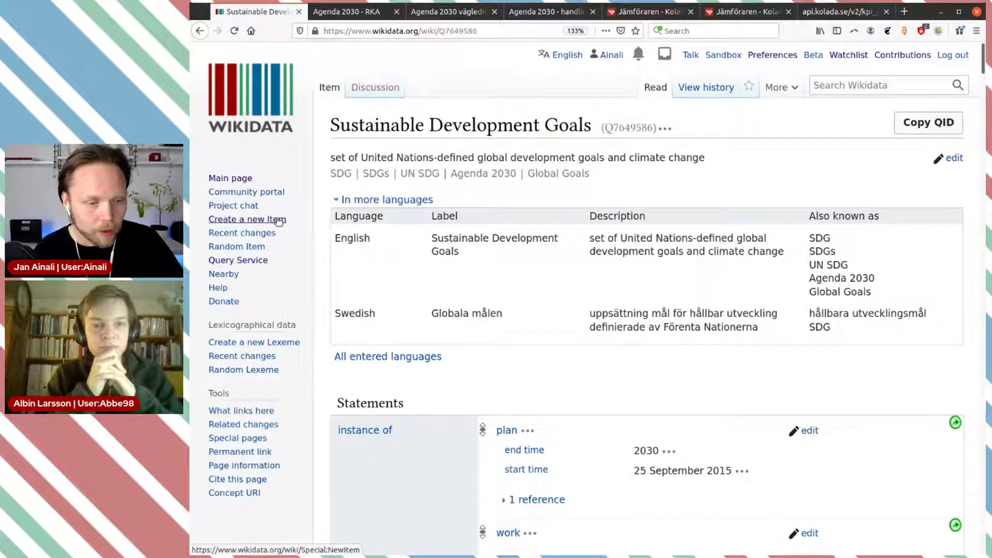
Step: Start a new Wikidata item in Swedish (sv) with the label "AGENDA 2030 - Globala målen för hållbar utveckling"
left_click(279, 221)
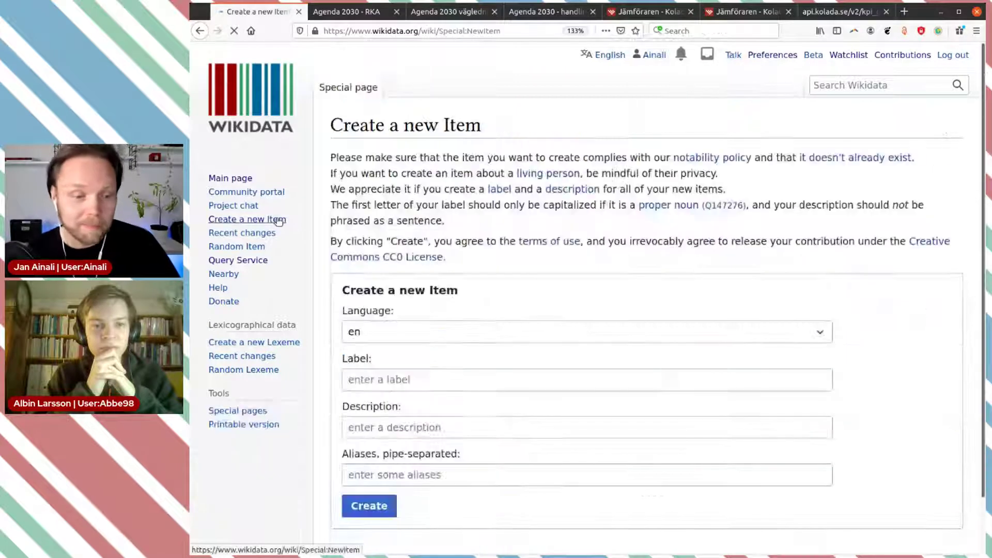
scroll(508, 268, "down", 2)
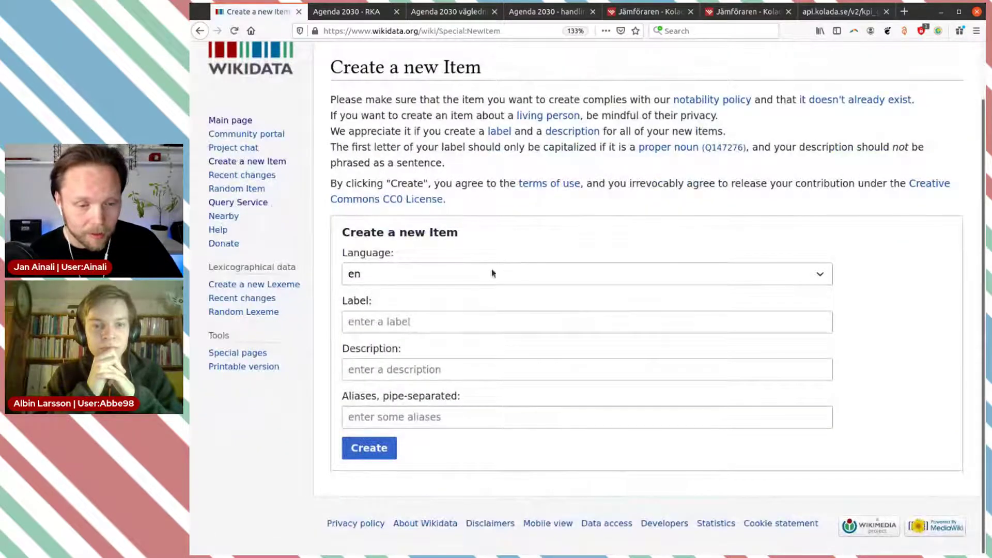
left_click(455, 273)
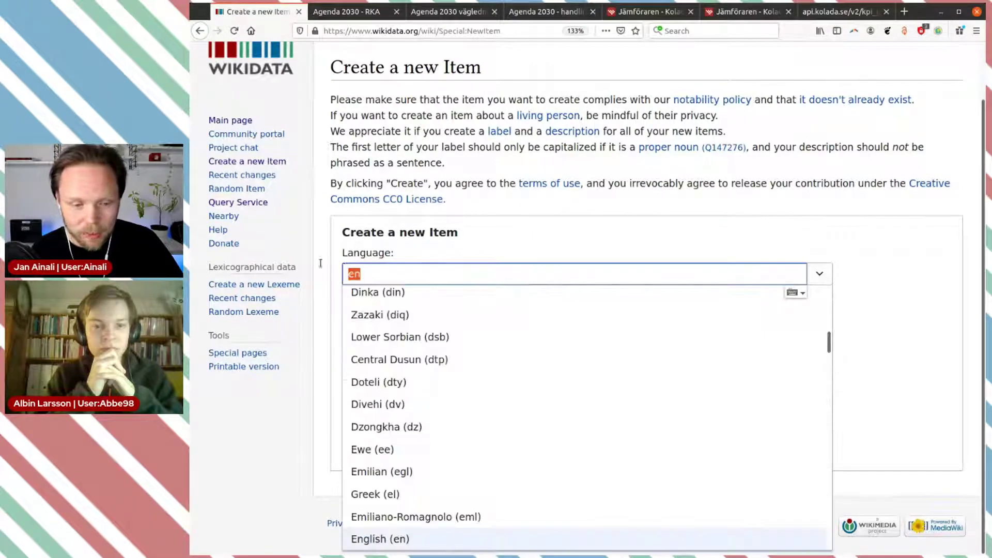
type("sv")
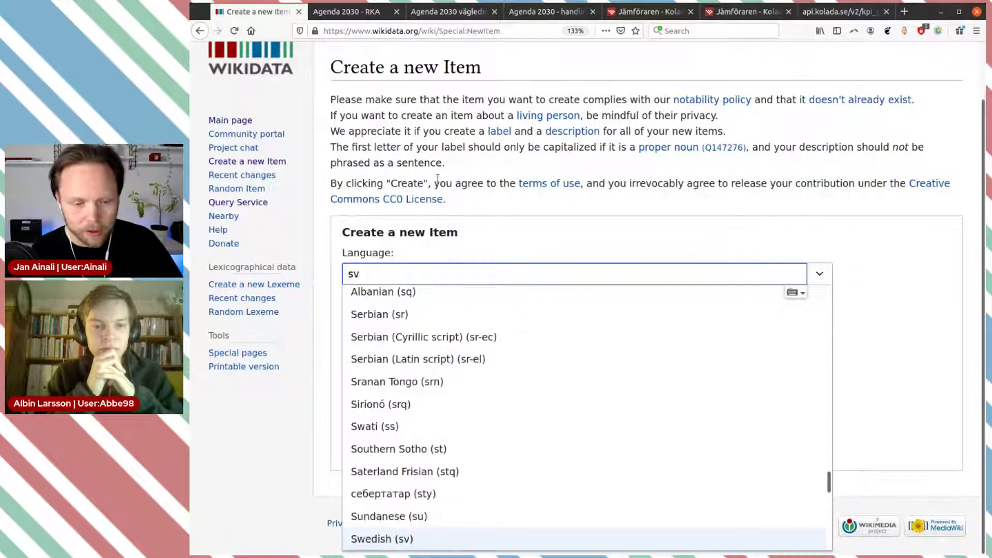
left_click(423, 539)
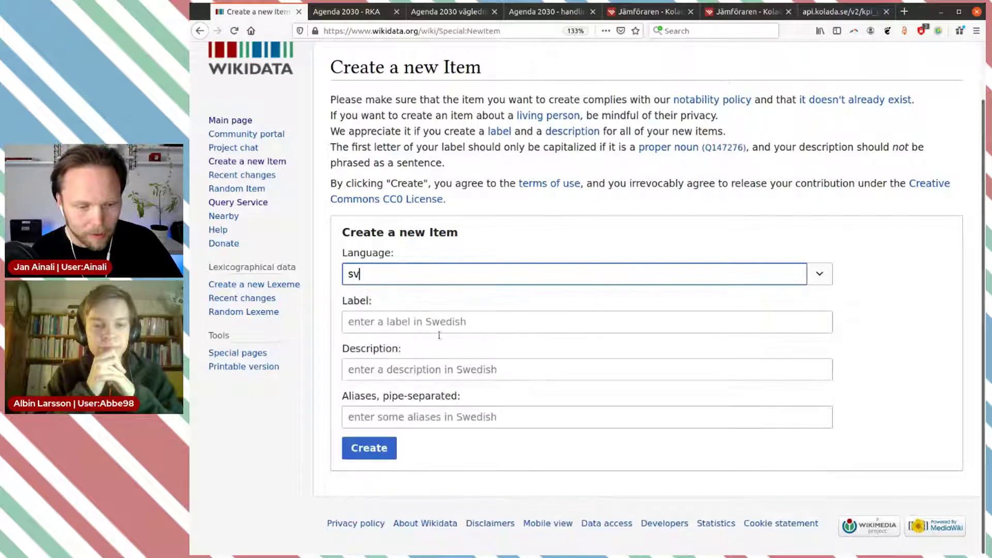
left_click(435, 322)
type("AGENDA 2030 - Globala målen för hållbar utveckling")
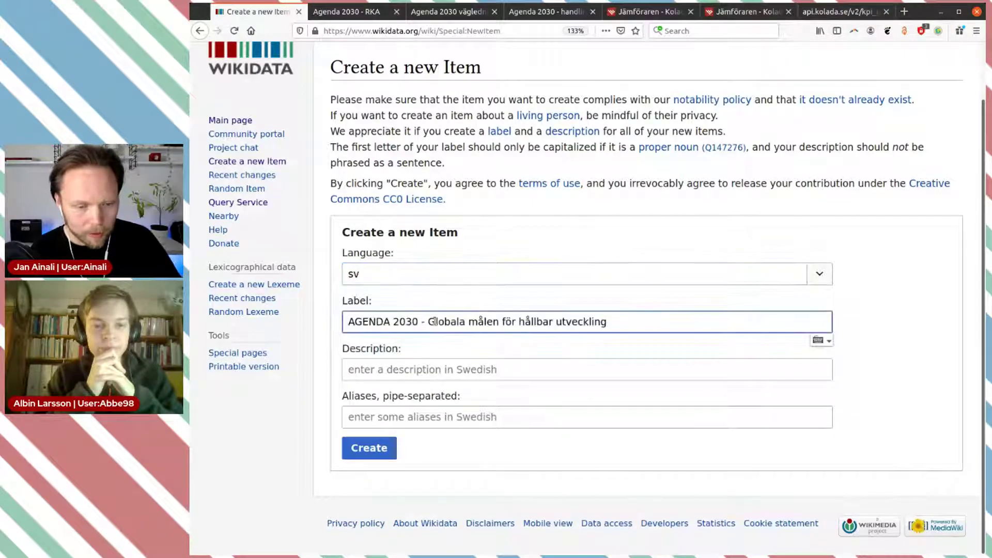
Step: Enter the description "nyckeltal från kommuner och regioner i Sverige om globala målen", leave the aliases empty and create the item
left_click(438, 369)
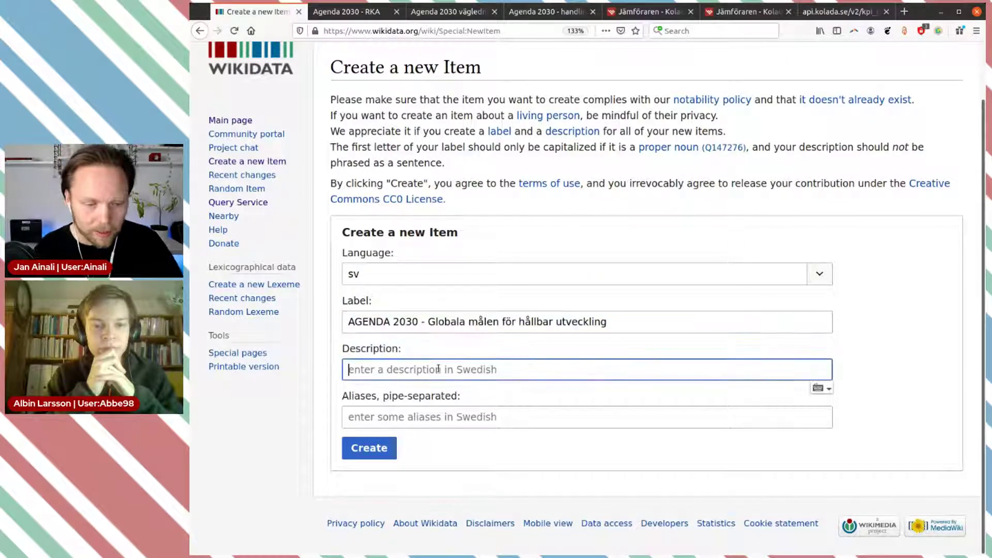
type("nyck")
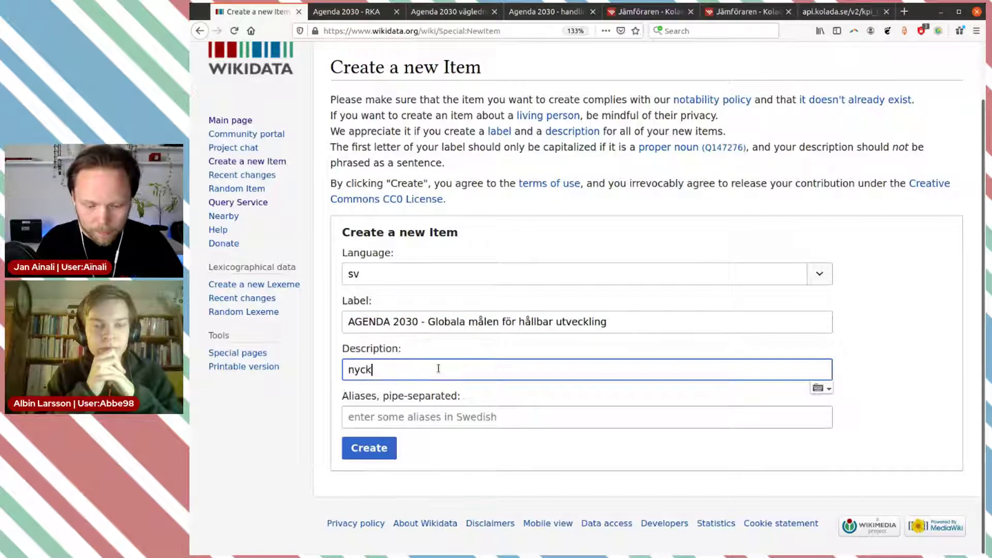
type("eltl")
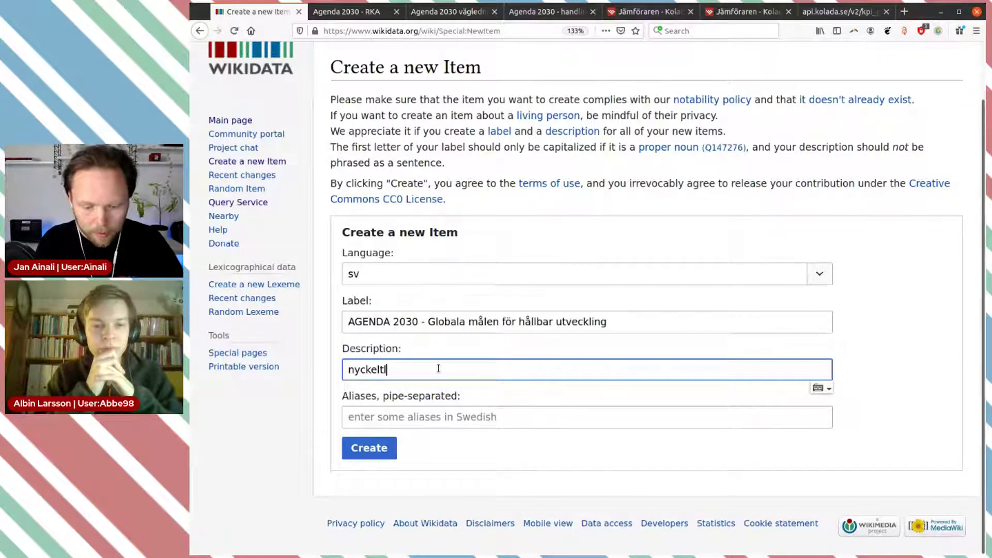
type(" från")
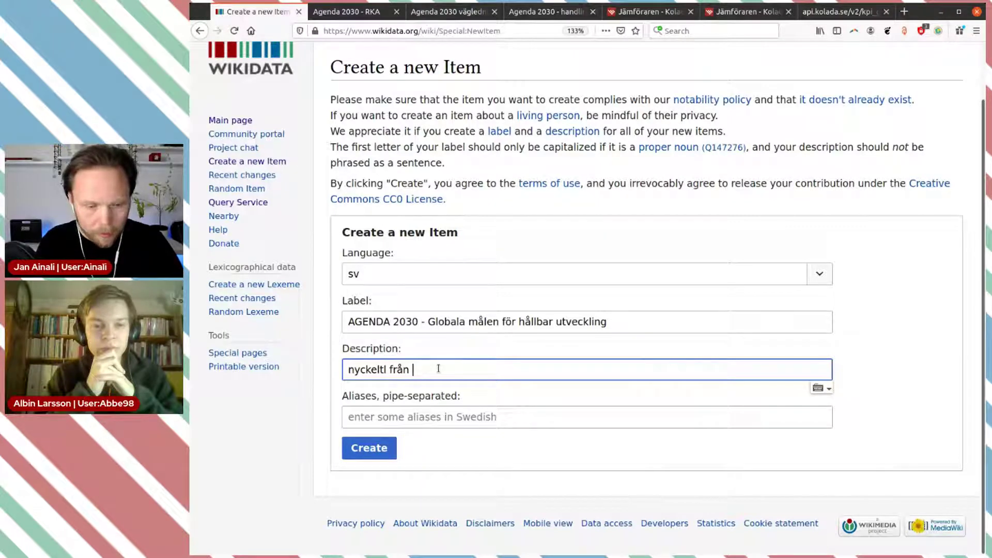
key("BackSpace")
key("BackSpace")
key("BackSpace")
key("BackSpace")
key("BackSpace")
key("BackSpace")
key("BackSpace")
type("al frå")
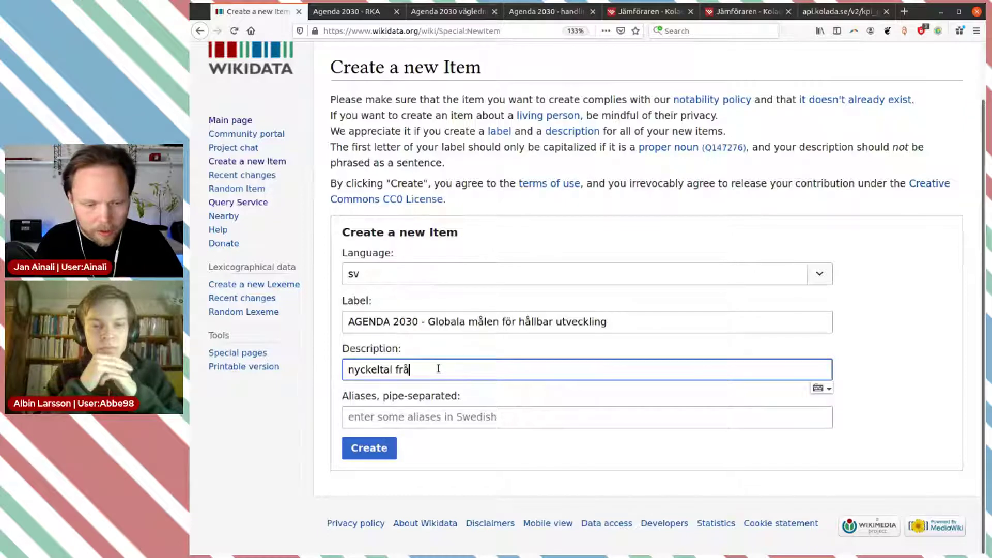
type("n kommuner o")
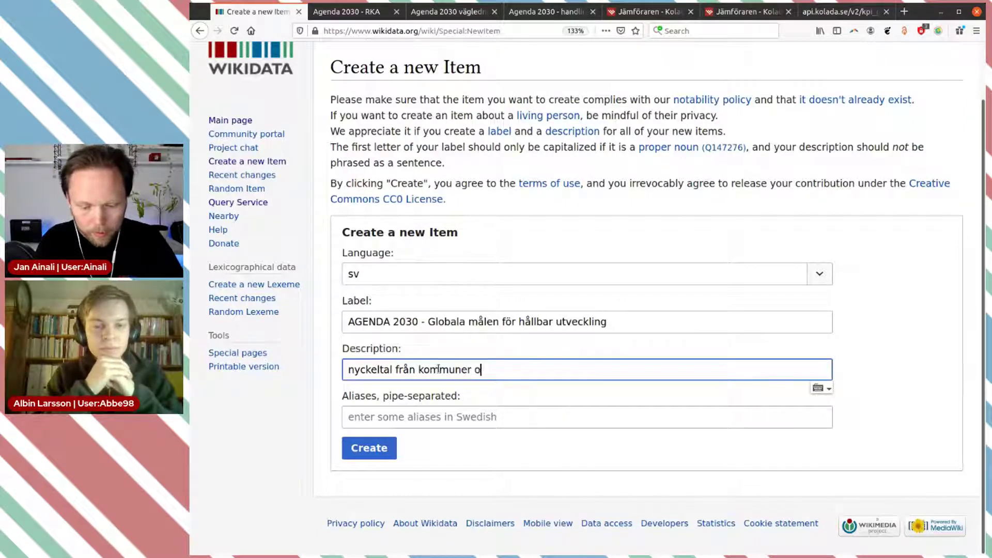
type("ch regioner i Sverige o")
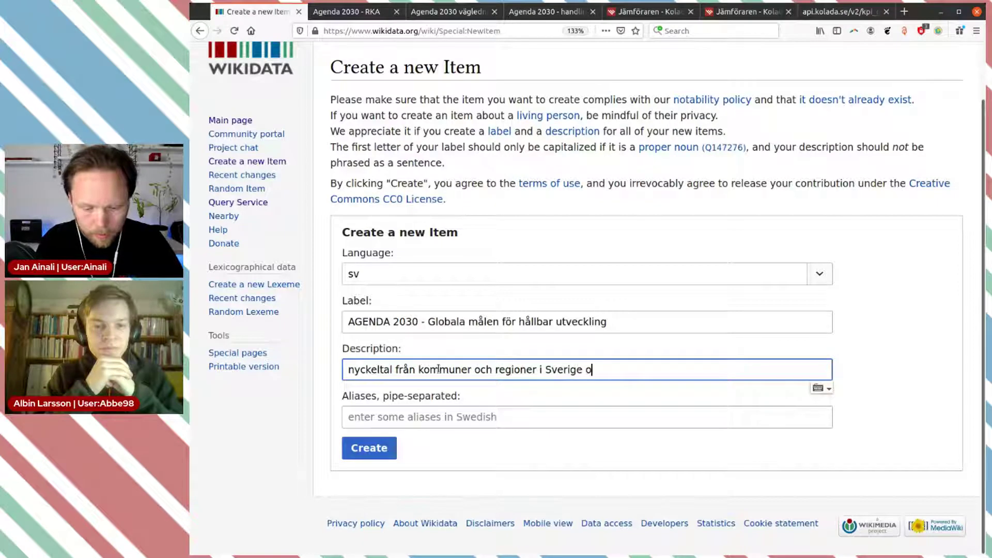
type("m globala målen")
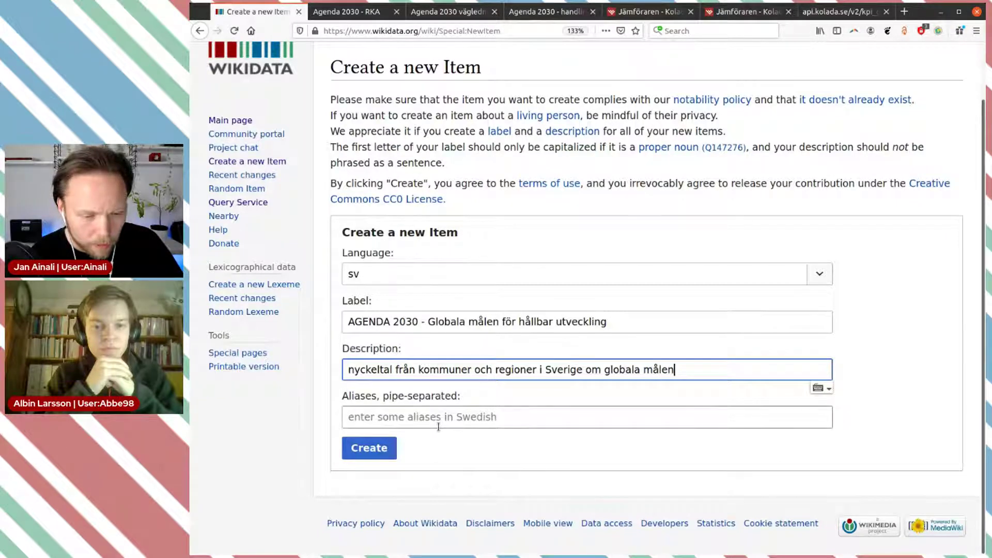
left_click(439, 427)
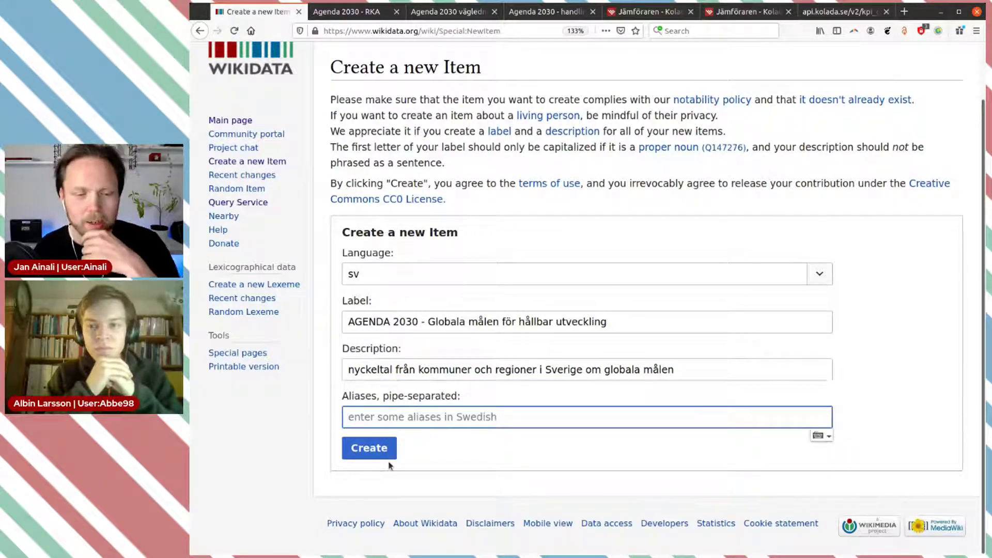
left_click(379, 449)
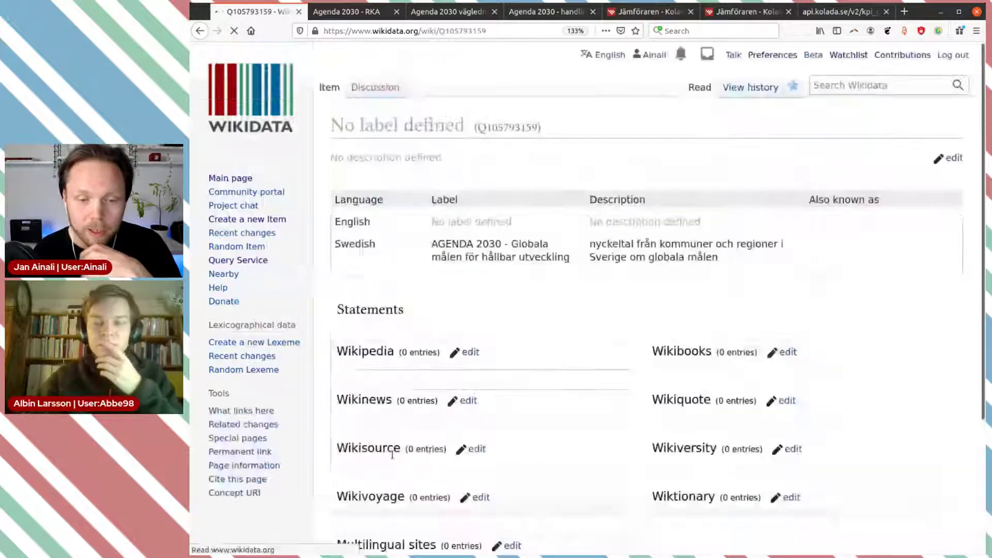
Step: Look over the new item's language table, statements section and site link groups
scroll(574, 284, "down", 3)
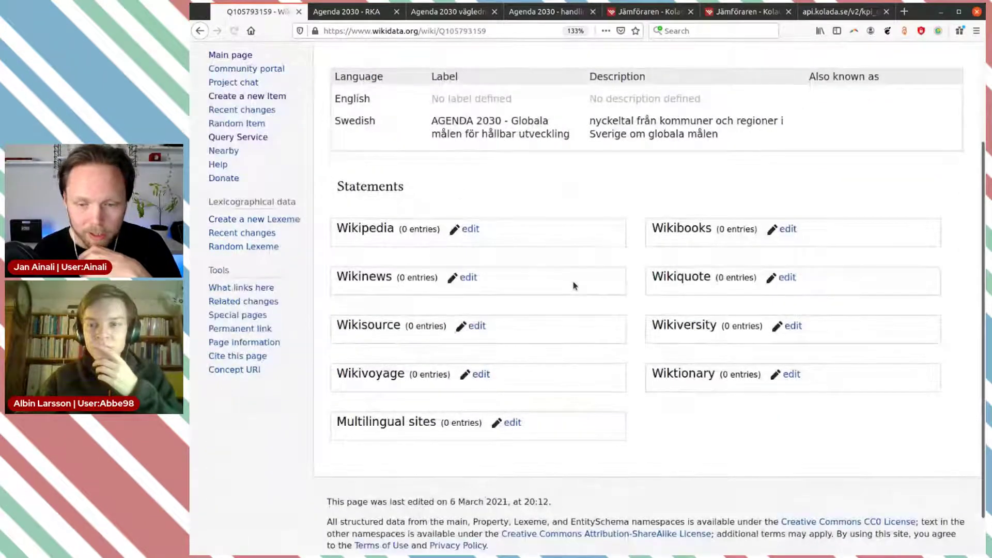
scroll(574, 285, "up", 2)
scroll(575, 324, "down", 2)
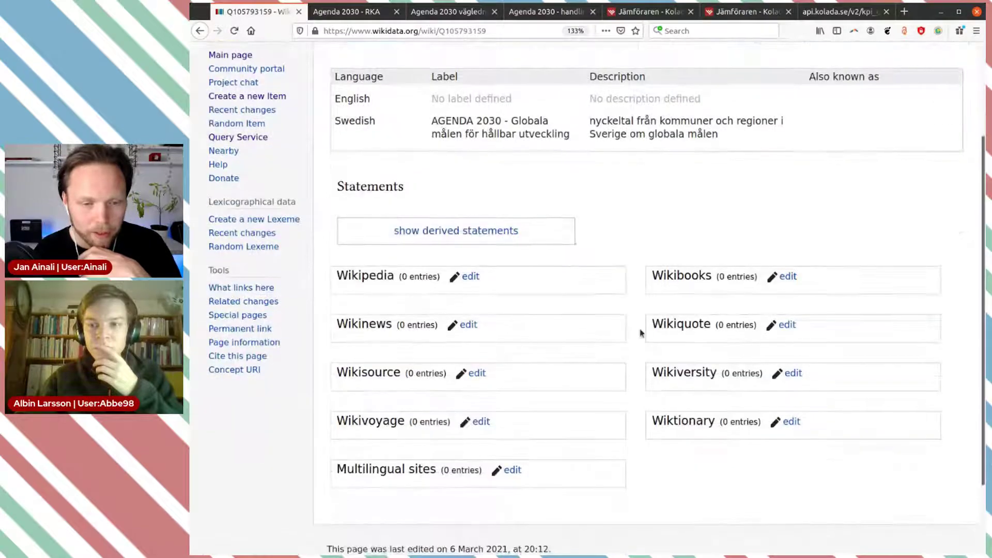
scroll(640, 330, "up", 2)
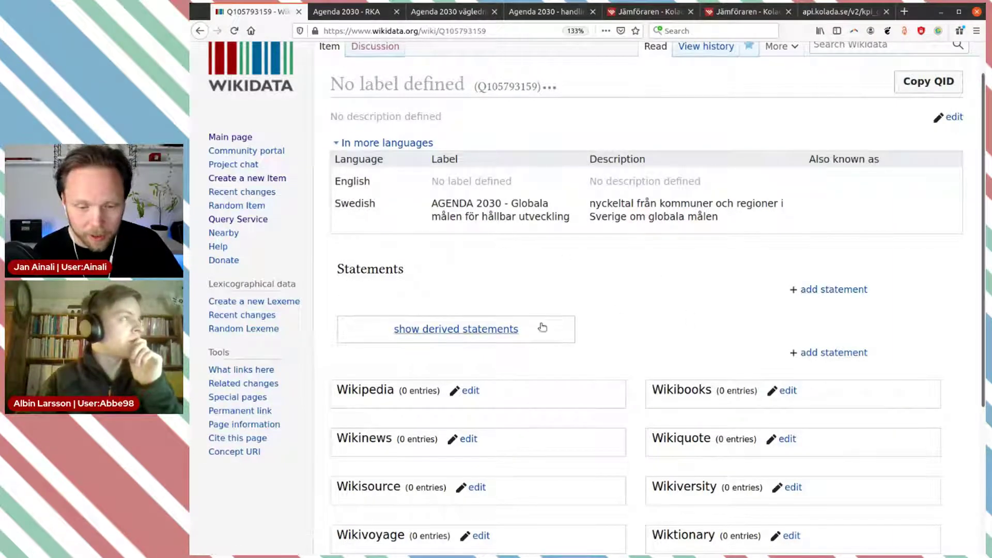
Step: Start the item's English label with "AGENDA 2030 -"
scroll(548, 318, "down", 3)
scroll(548, 316, "up", 3)
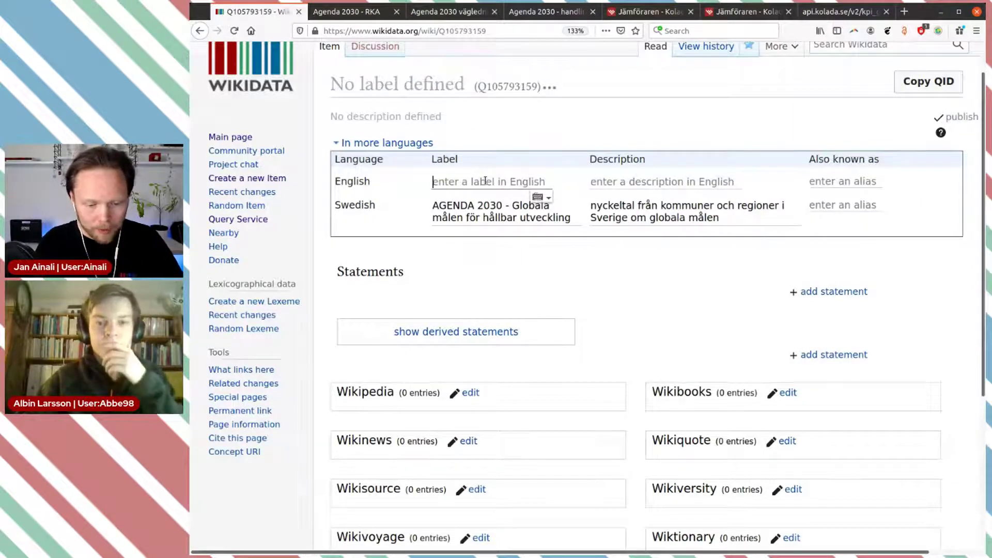
type("Age")
key("BackSpace")
key("BackSpace")
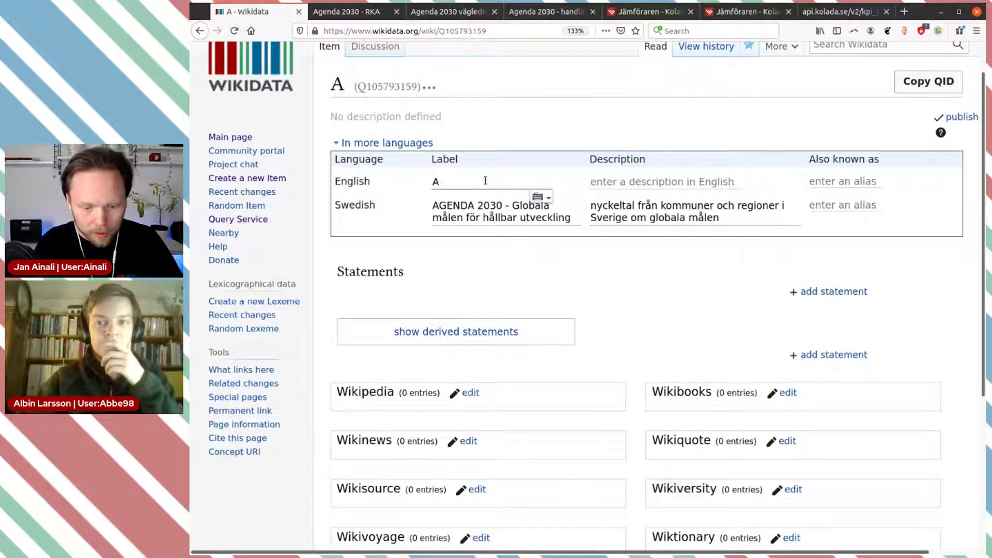
type("GENDA")
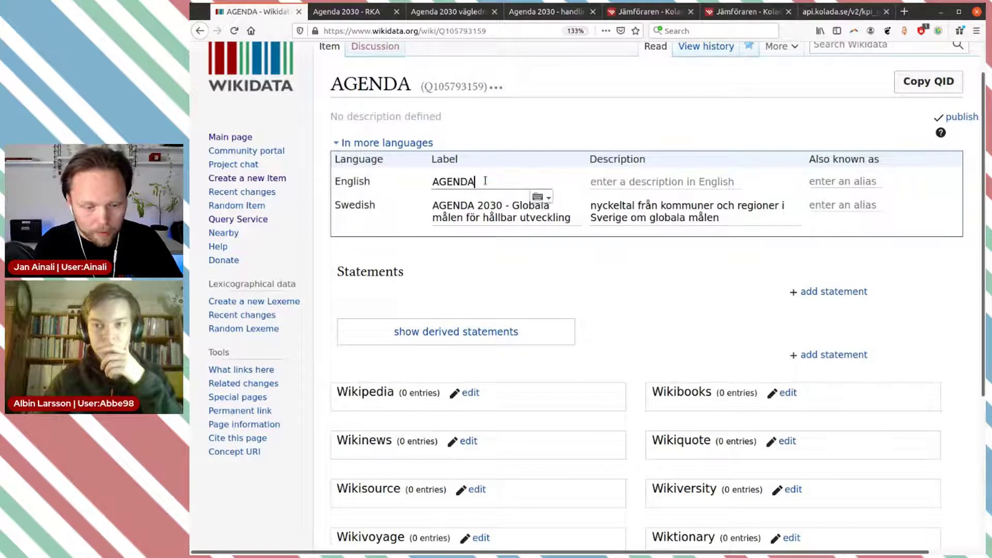
type(" 230")
key("BackSpace")
key("BackSpace")
type("030 -")
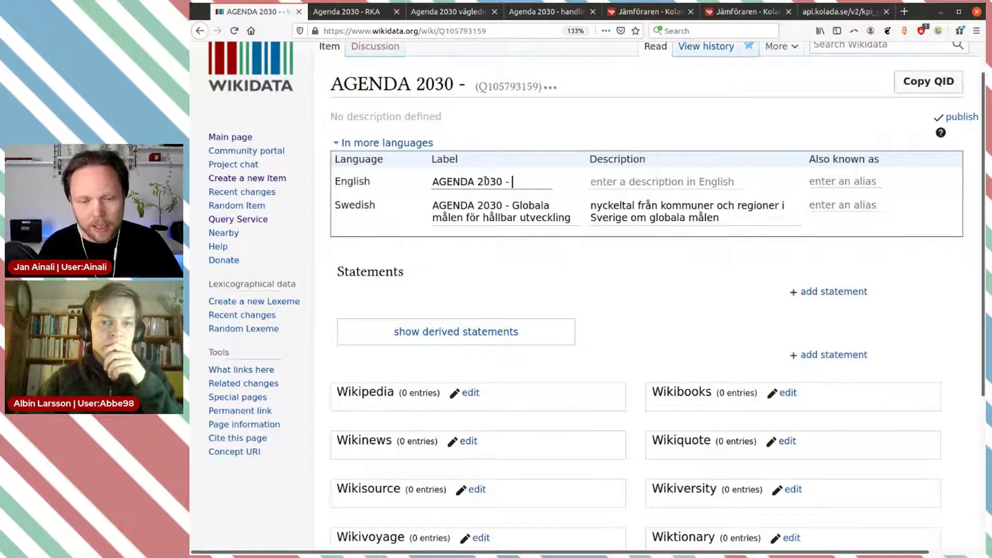
Step: Try completing the English label with "Globala målen för hållbar utveckling" copied from the Swedish label, and clear the whole English label again
left_click(515, 206)
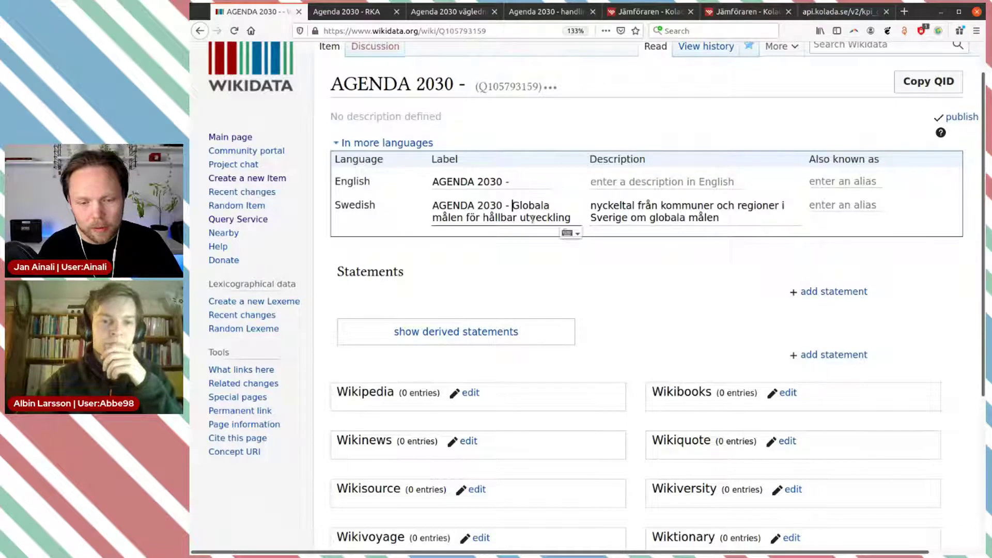
left_click_drag(514, 206, 578, 219)
key("ctrl+c")
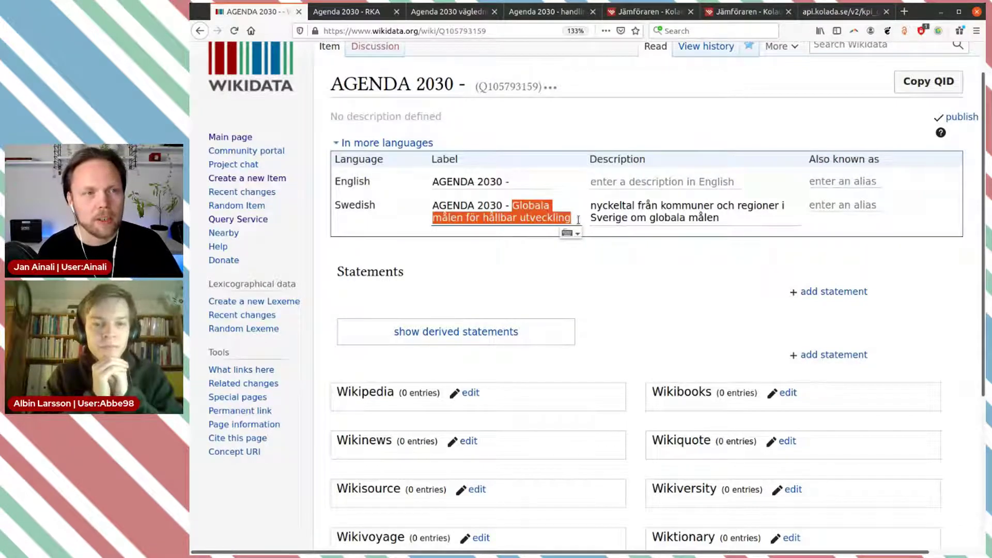
left_click(547, 181)
key("ctrl+v")
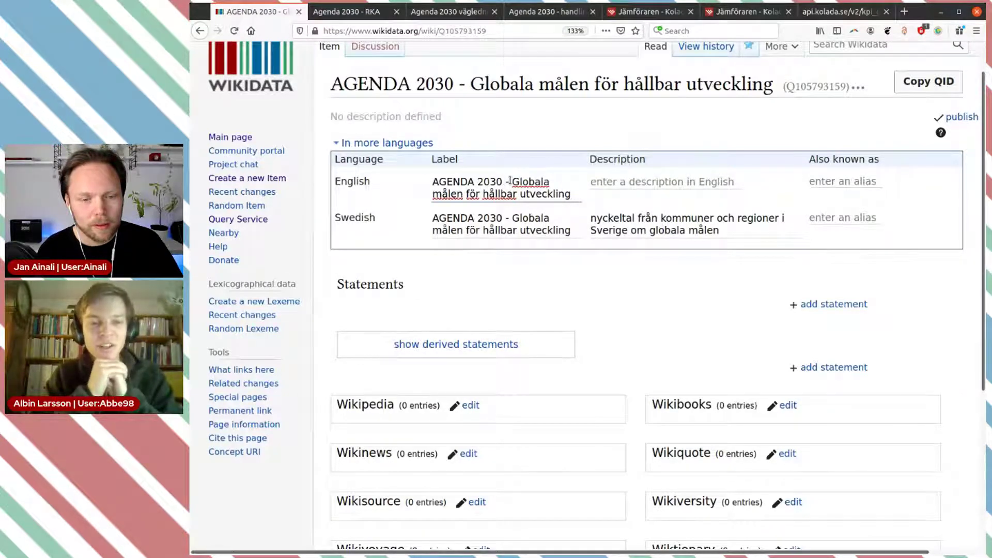
left_click_drag(572, 194, 405, 161)
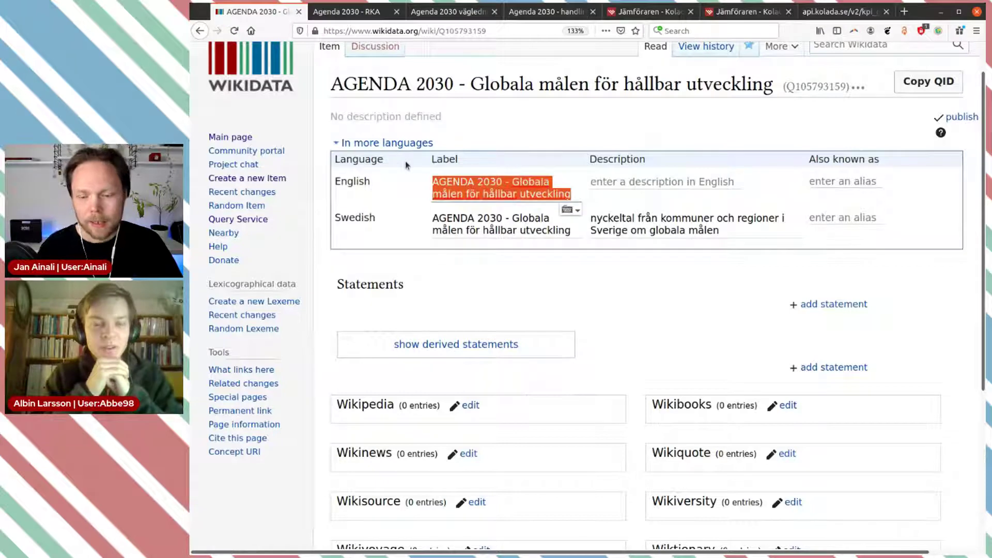
key("BackSpace")
Step: Enter the English description "key performance indicators from Swedish municipalities and regions about the global goals" and publish it
key("Tab")
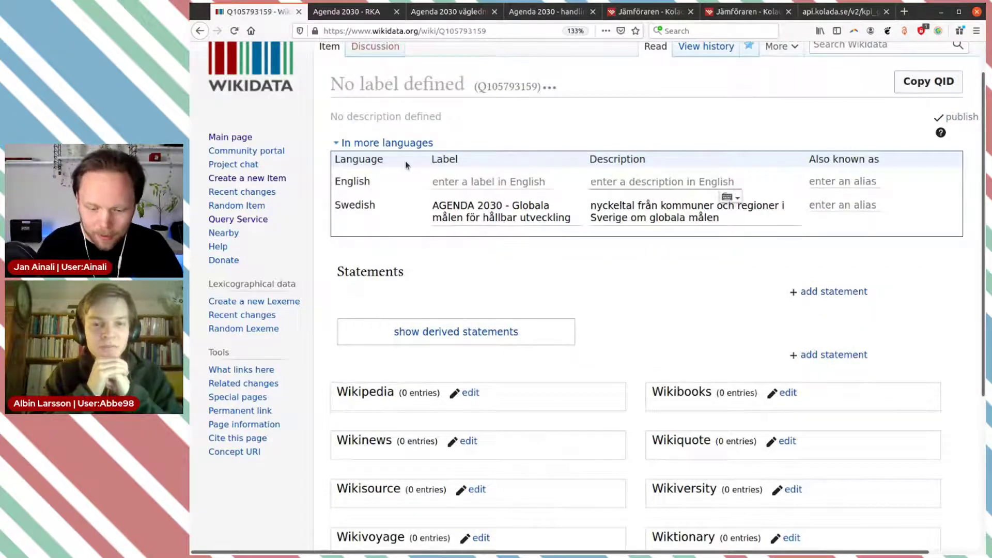
type("key perfa")
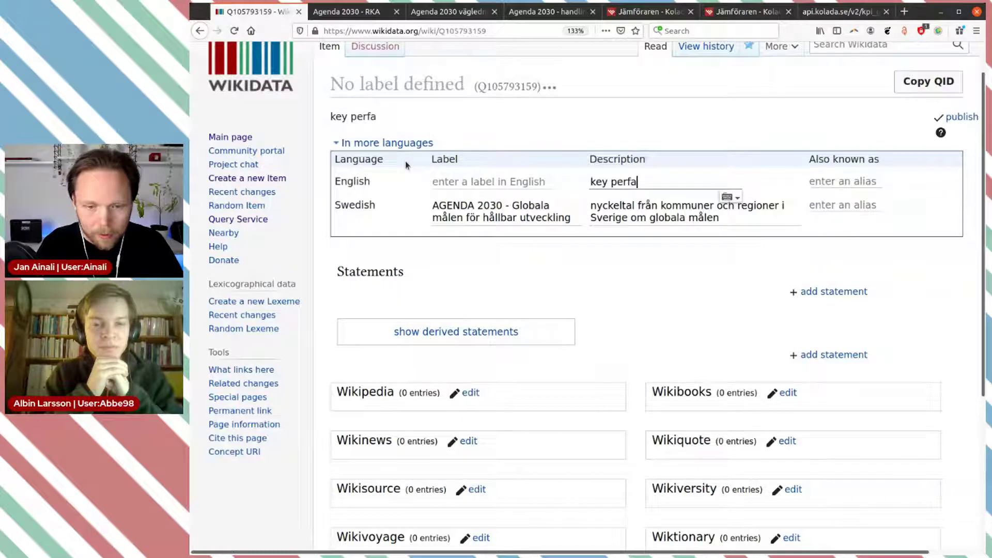
key("BackSpace")
type("ormance")
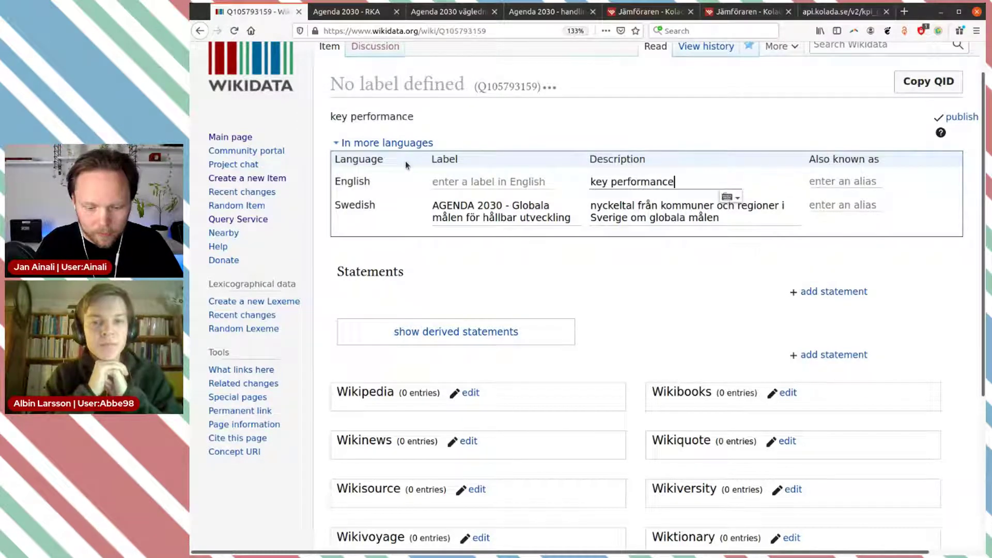
type(" indica")
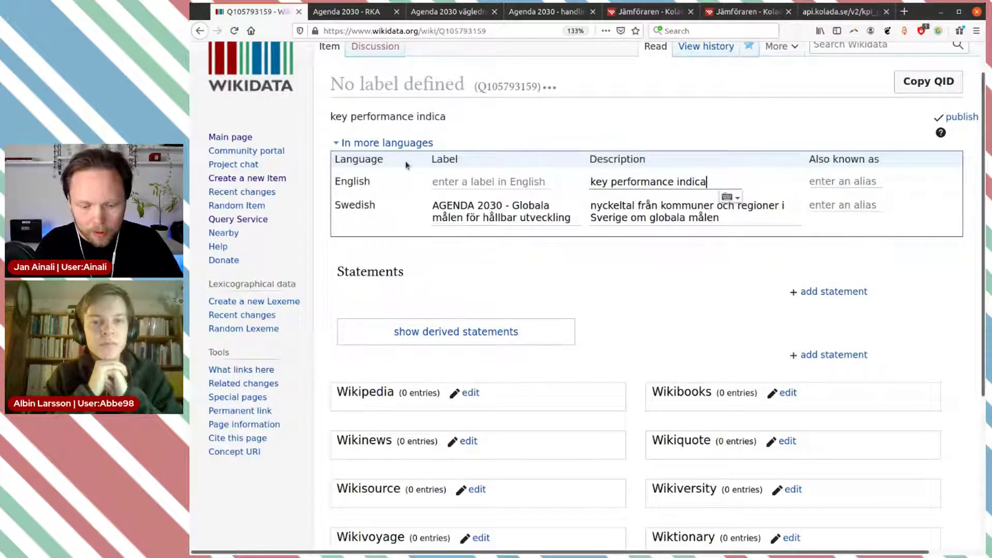
type("tors fr")
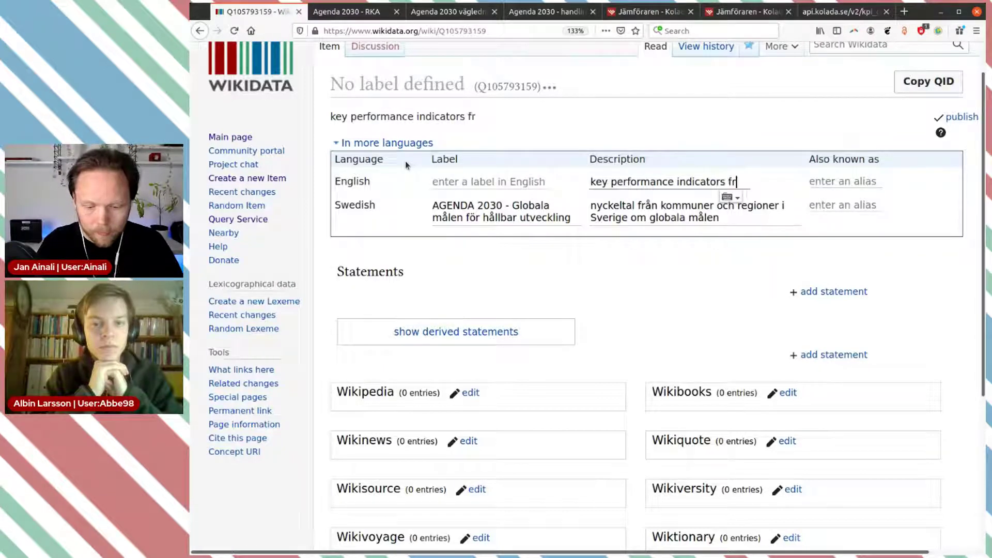
type("om Swedi")
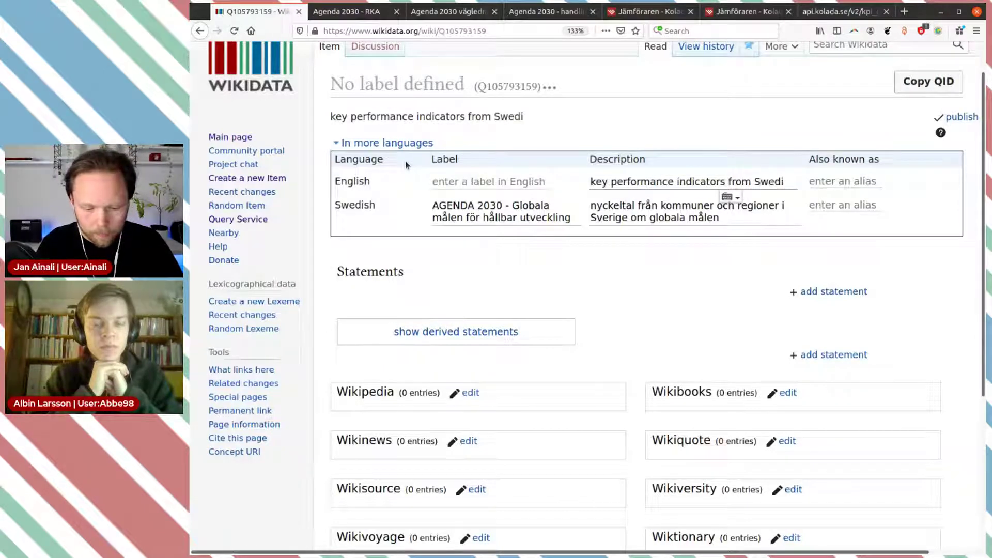
type("sh munici")
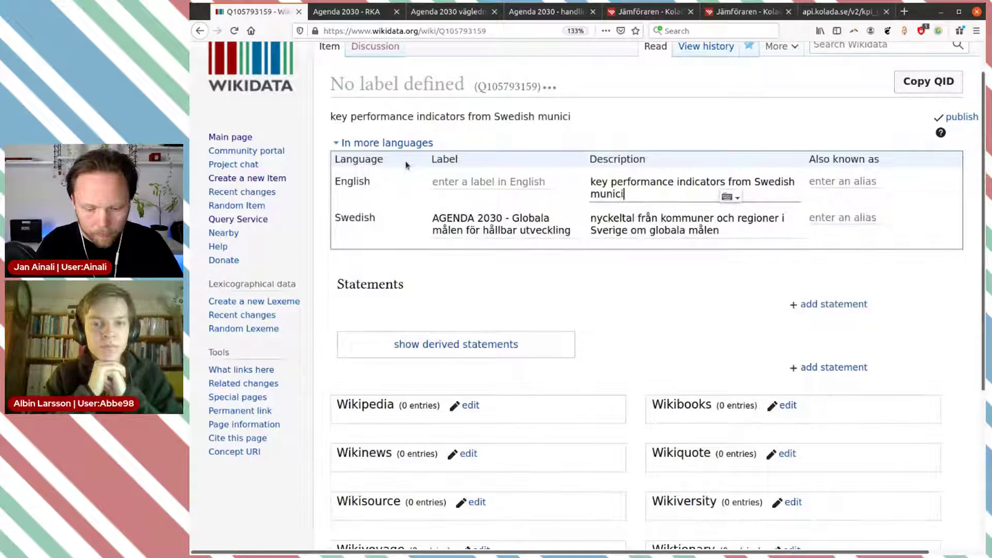
type("palites and")
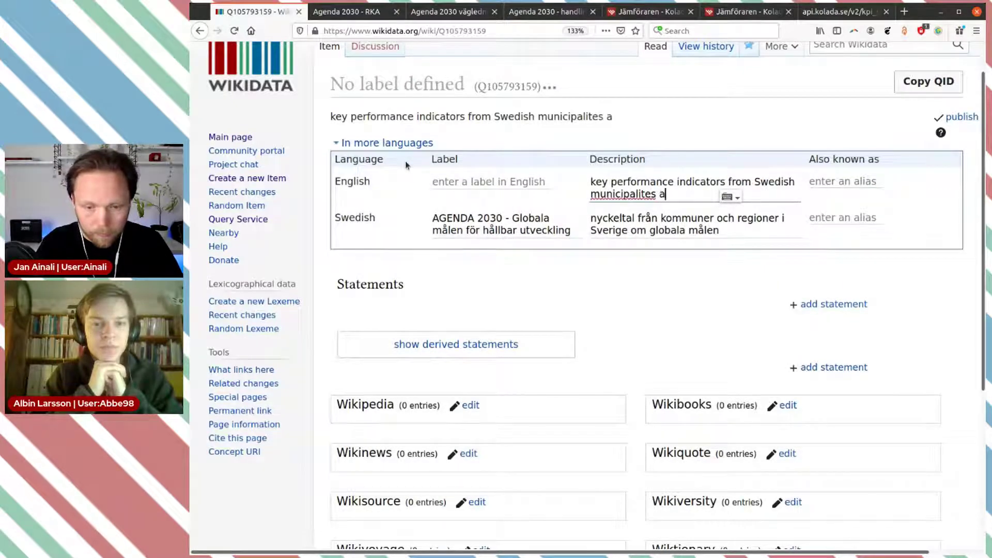
key("Left")
key("Left")
key("Left")
key("Left")
key("Left")
type("i")
key("End")
type("re")
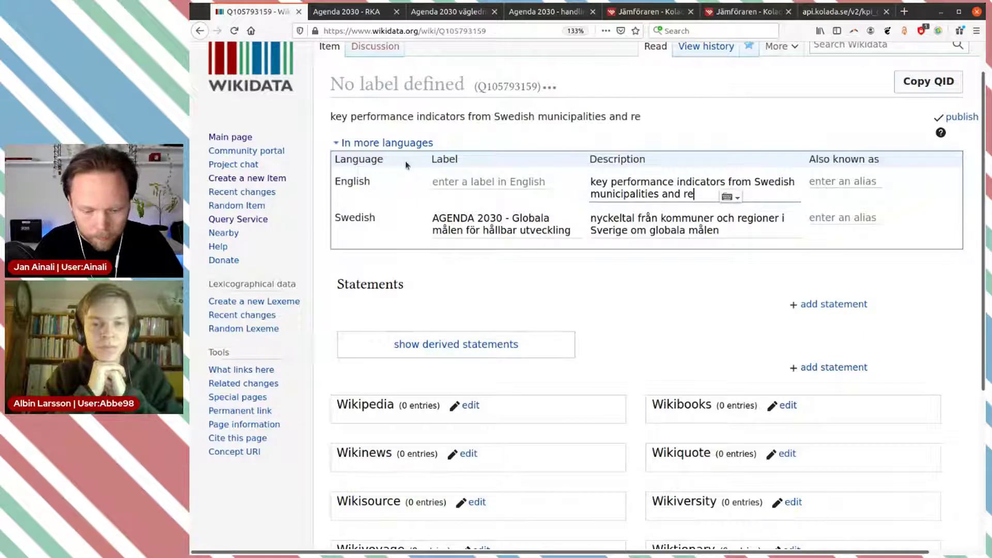
type("gions a")
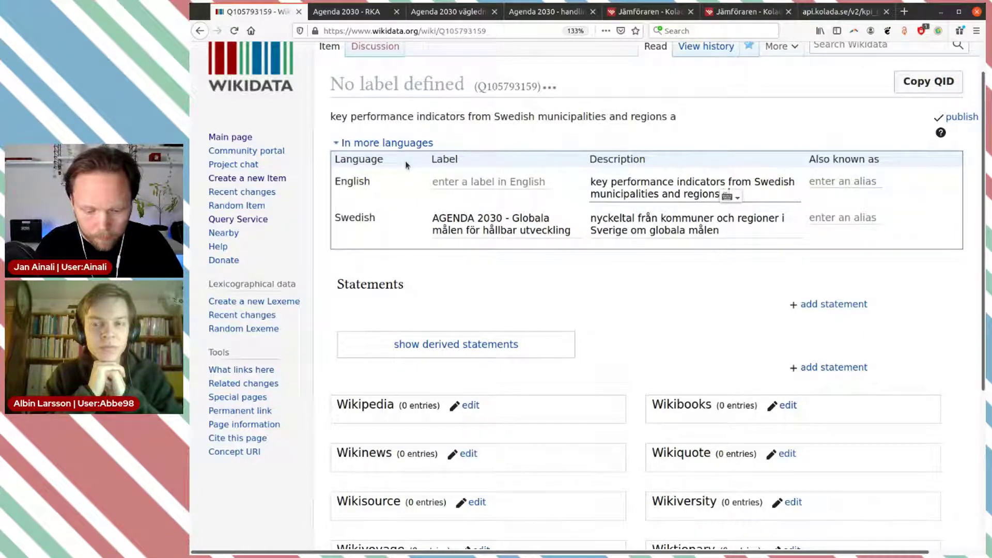
type("bout the glo")
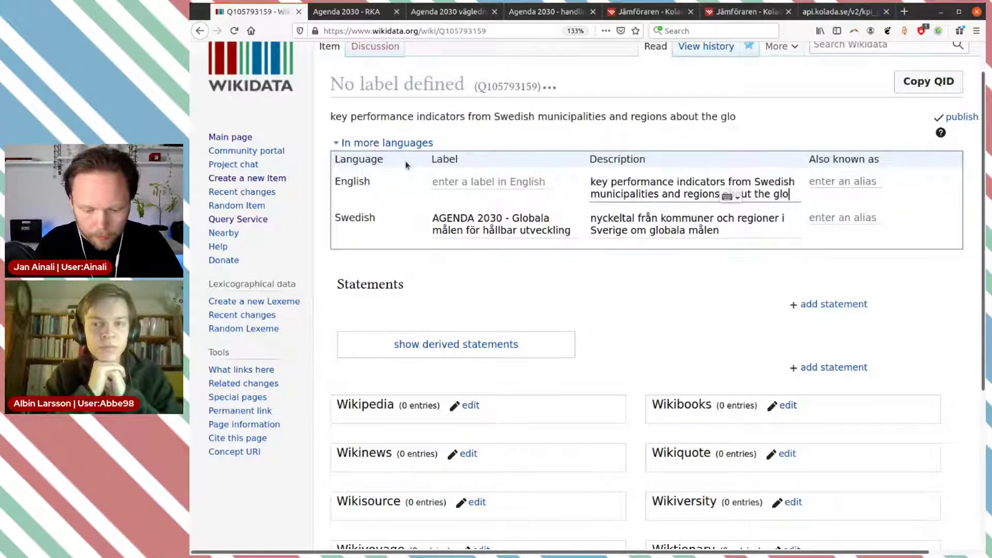
type("bal goals")
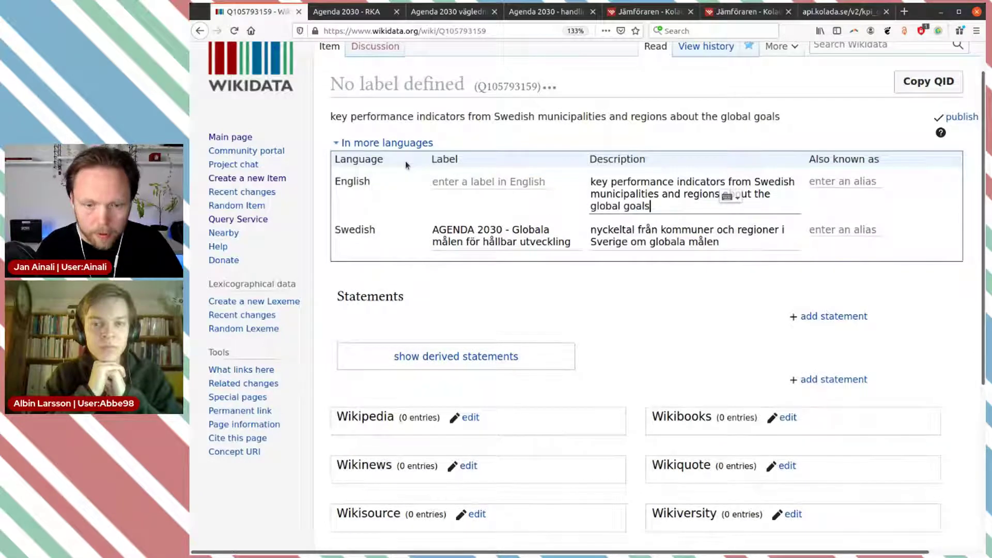
left_click(963, 117)
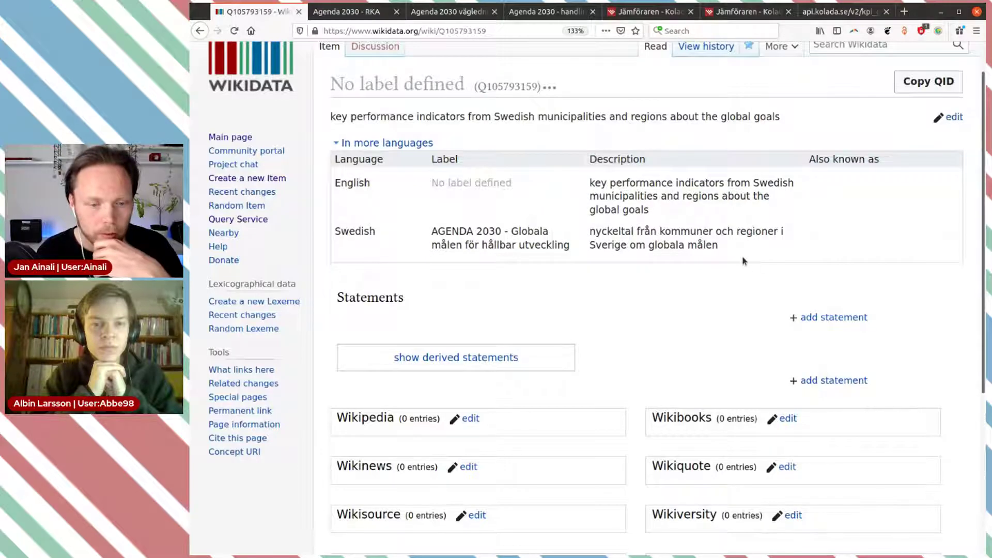
Step: Add the statement "instance of" with the value "data set" (collection of data) to the item and publish it
scroll(742, 256, "down", 3)
scroll(742, 256, "up", 2)
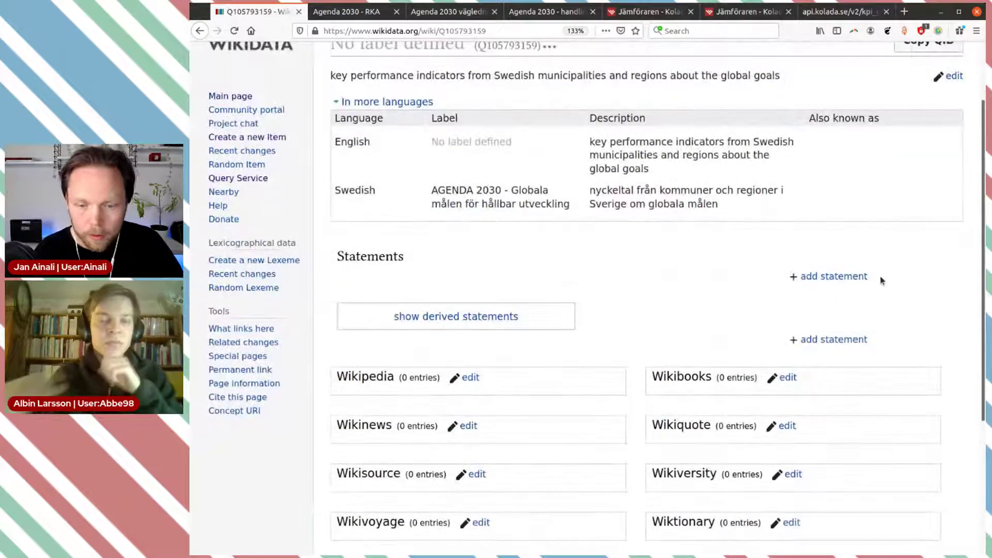
left_click(830, 278)
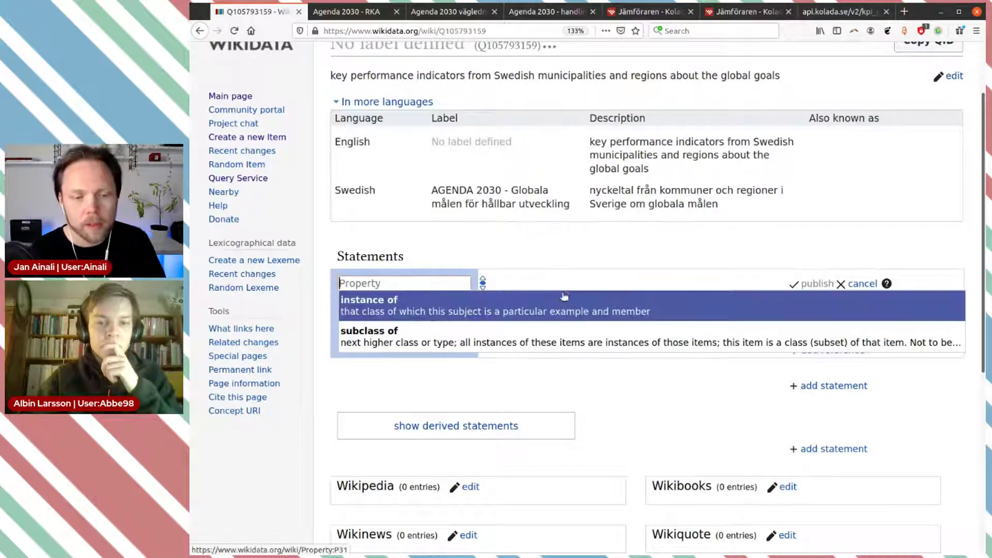
key("Up")
key("Down")
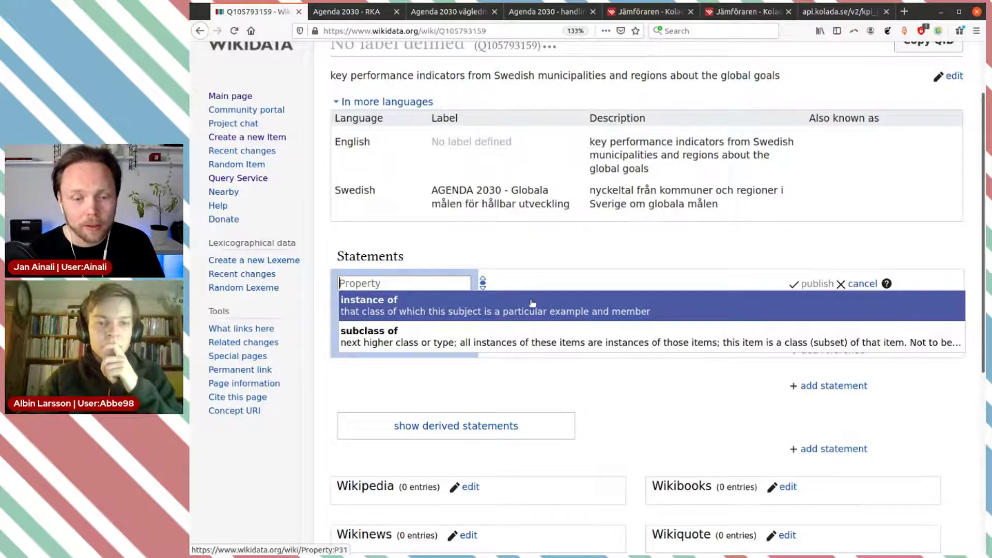
left_click(376, 308)
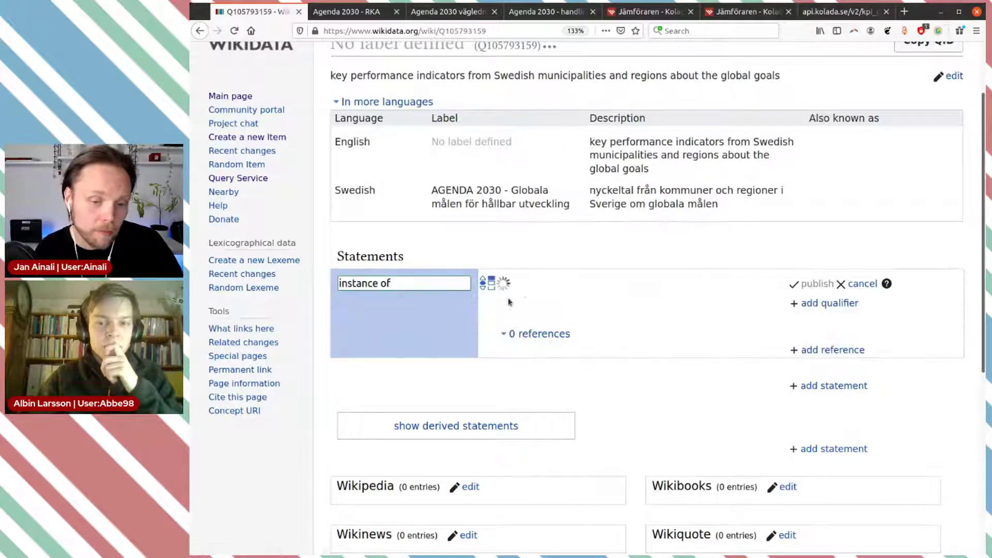
type("data set")
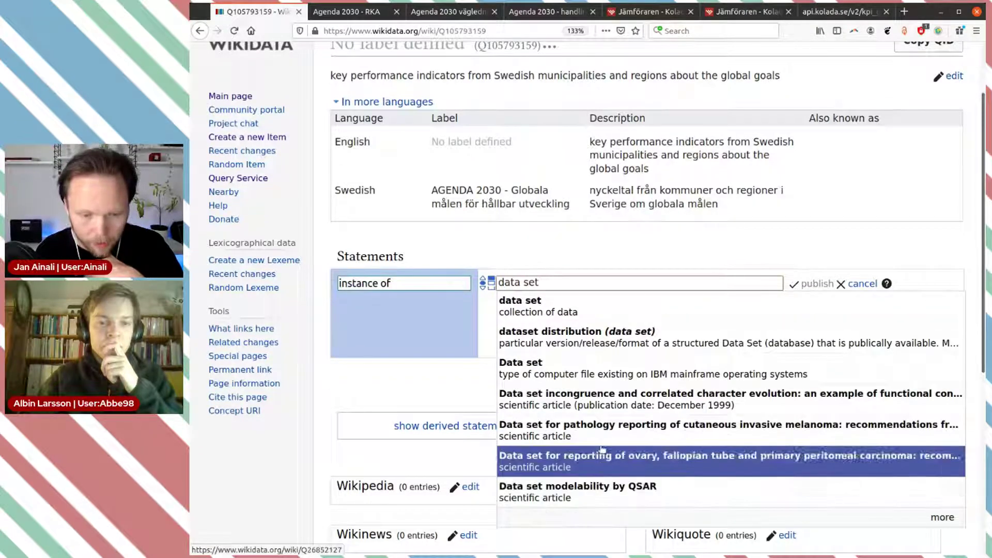
left_click(583, 305)
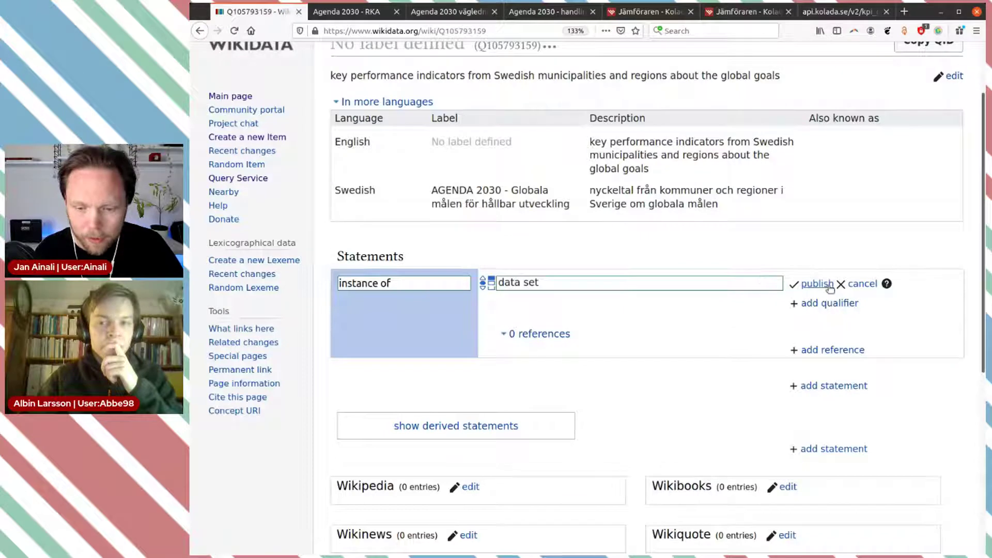
left_click(826, 285)
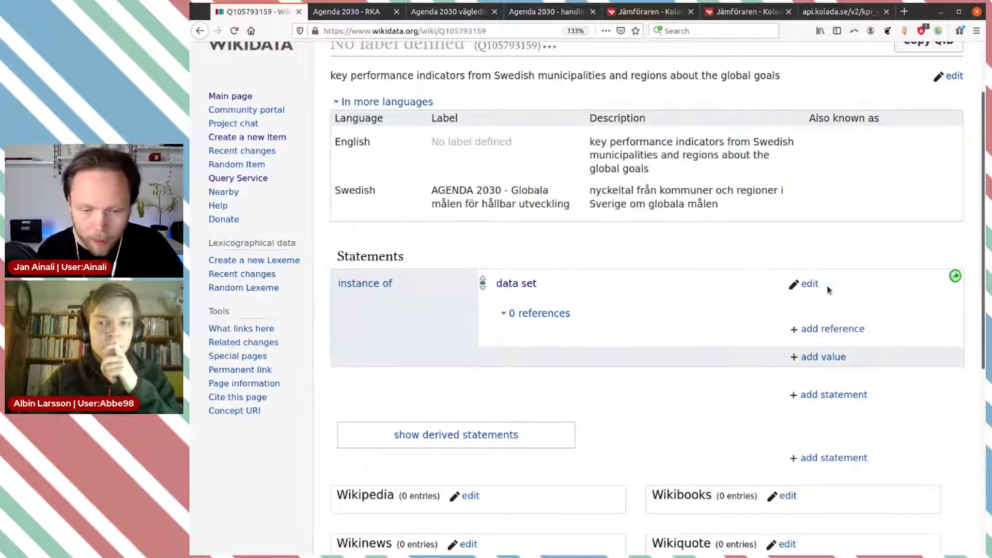
Step: Start a second statement on the item with the property "publication date"
scroll(690, 251, "down", 1)
scroll(692, 256, "down", 1)
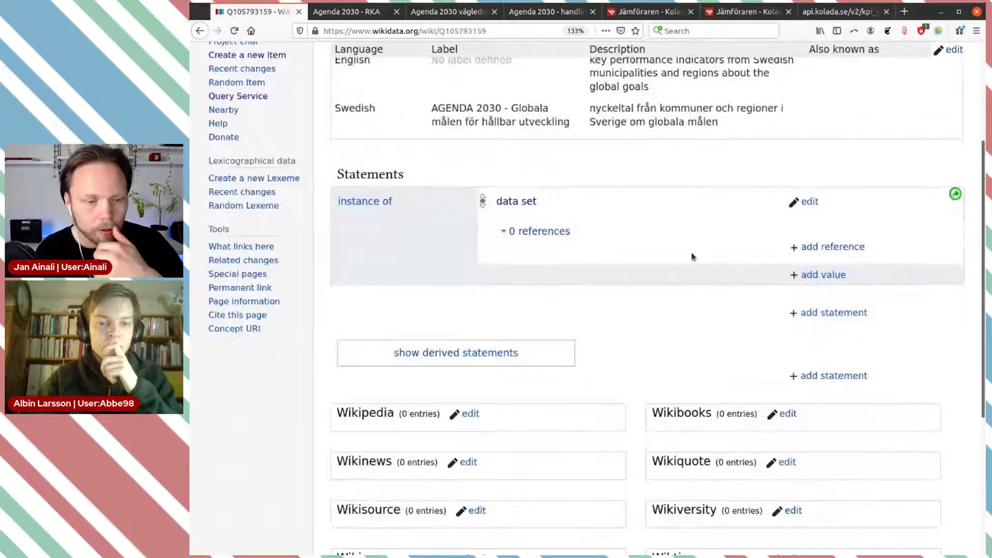
scroll(692, 255, "up", 2)
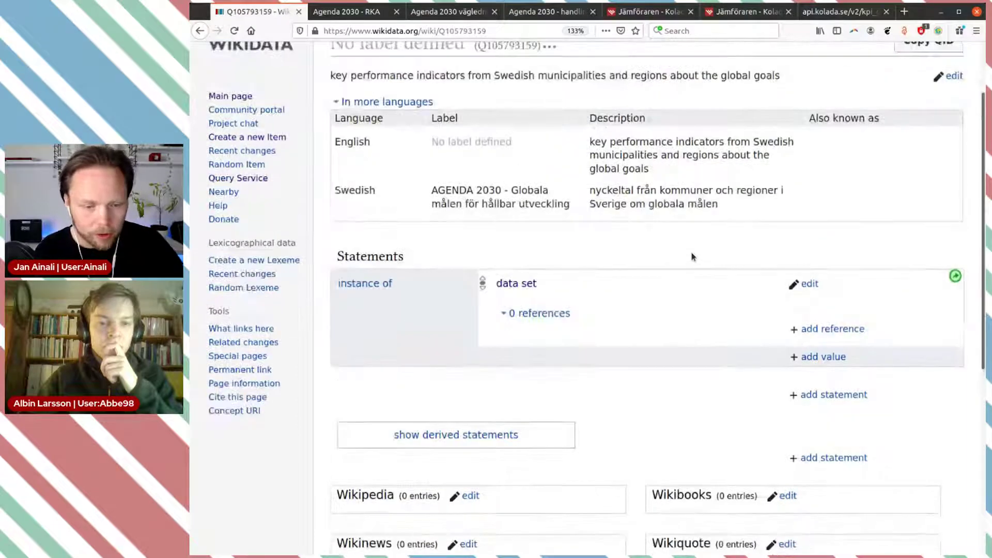
scroll(693, 257, "down", 3)
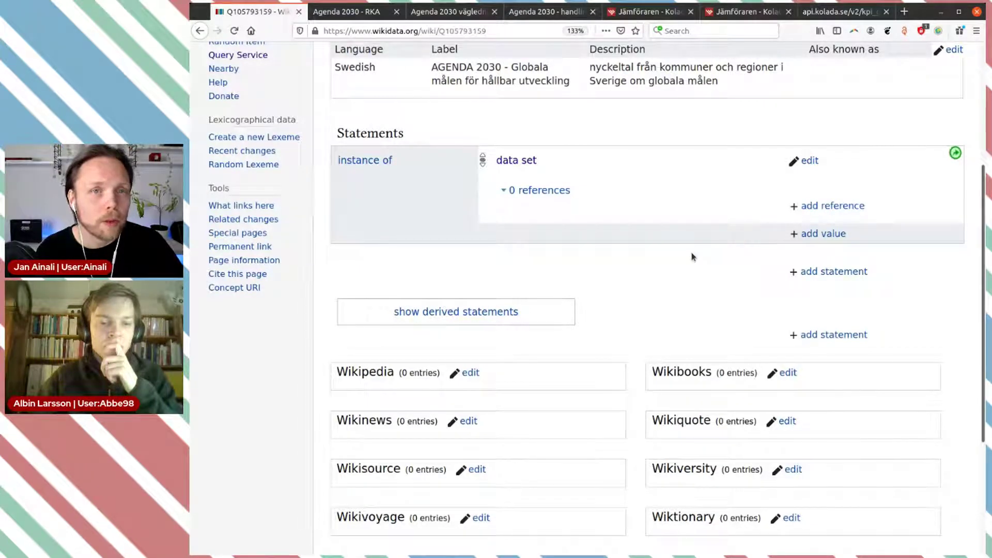
left_click(831, 272)
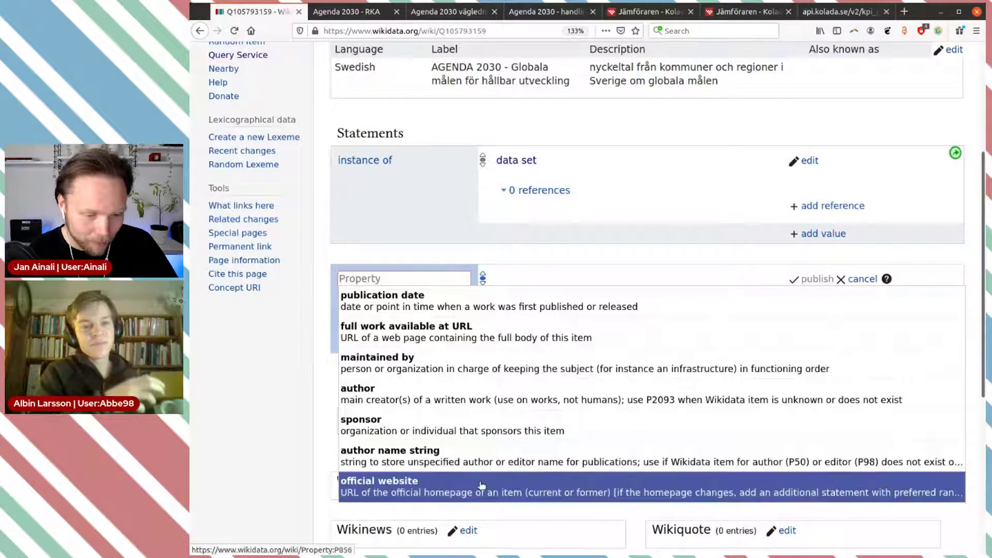
left_click(512, 309)
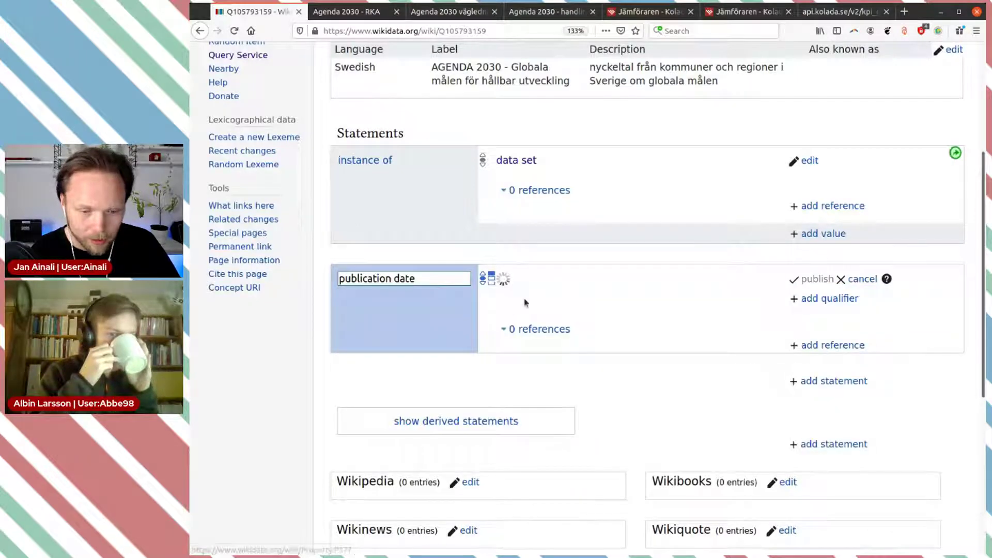
Step: Find the key figures' publication date, "25 mars 2019", on the RKA Agenda 2030 page and copy it
left_click(347, 12)
scroll(435, 265, "down", 3)
scroll(436, 266, "down", 6)
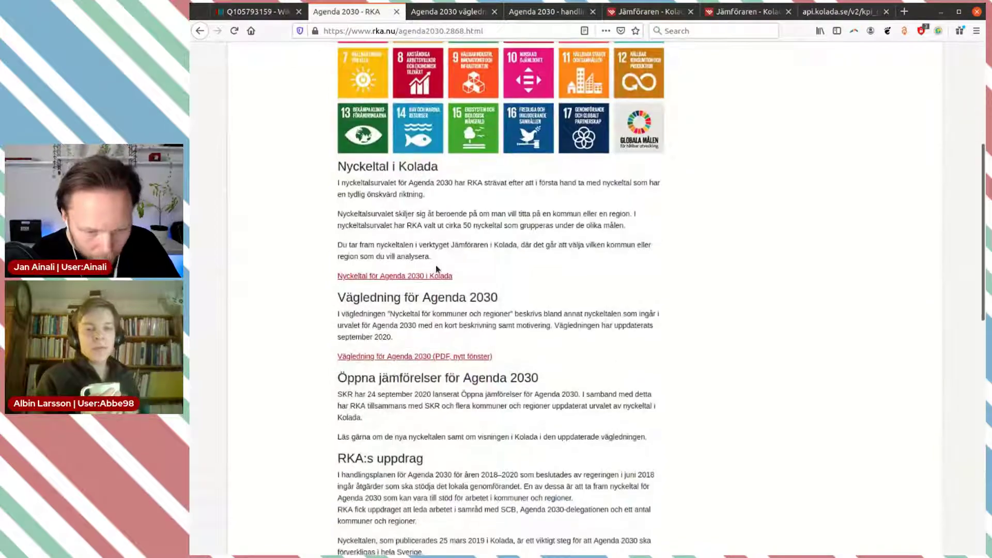
scroll(397, 395, "down", 1)
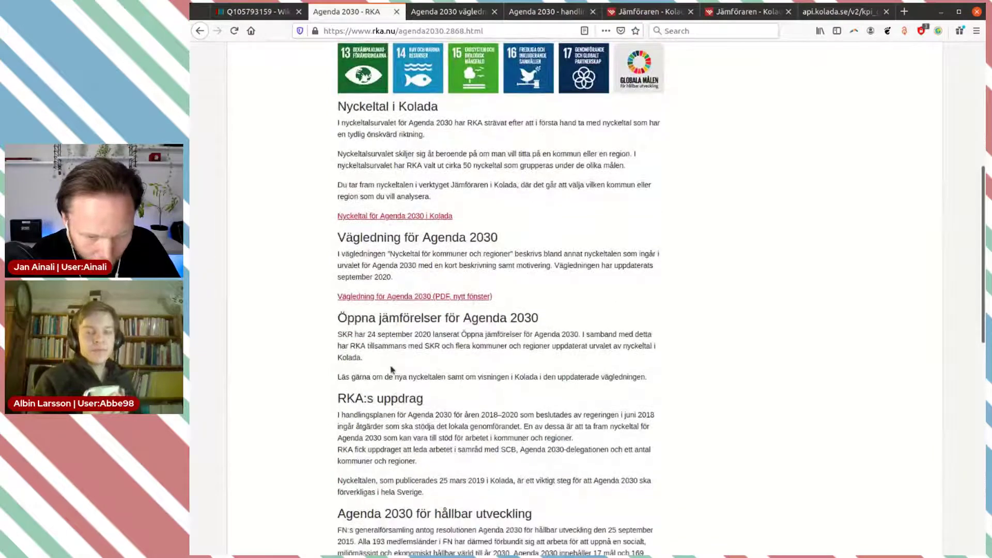
scroll(391, 370, "down", 2)
left_click_drag(387, 421, 488, 424)
left_click(448, 422)
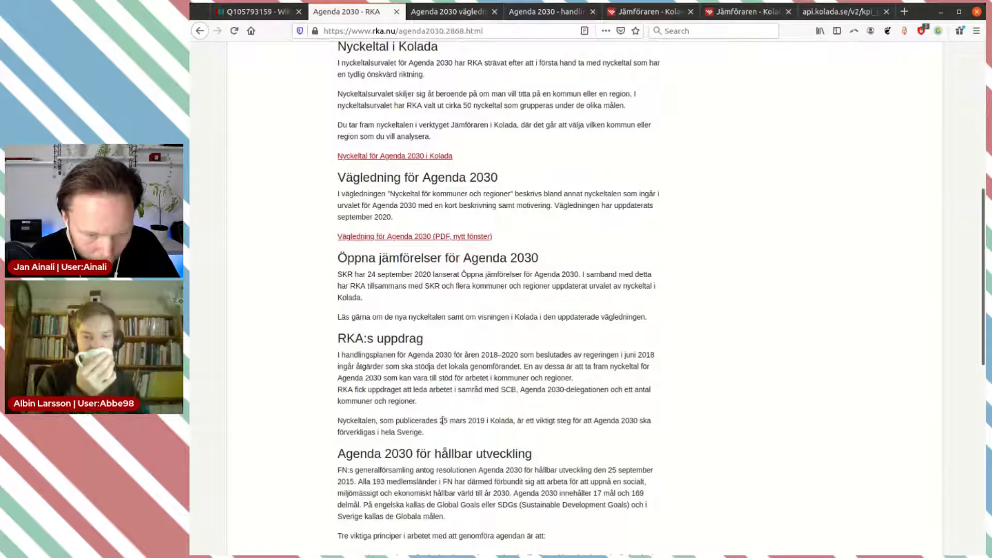
left_click_drag(440, 420, 484, 421)
key("ctrl+c")
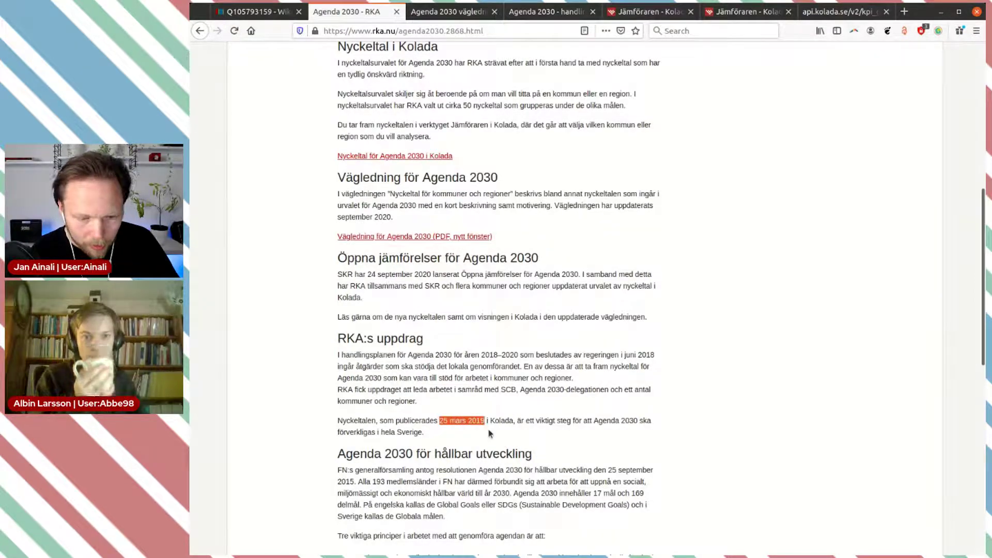
Step: Enter the copied date as the publication date value on the Wikidata item, written in English as "25 March 2019"
key("ctrl+Page_Up")
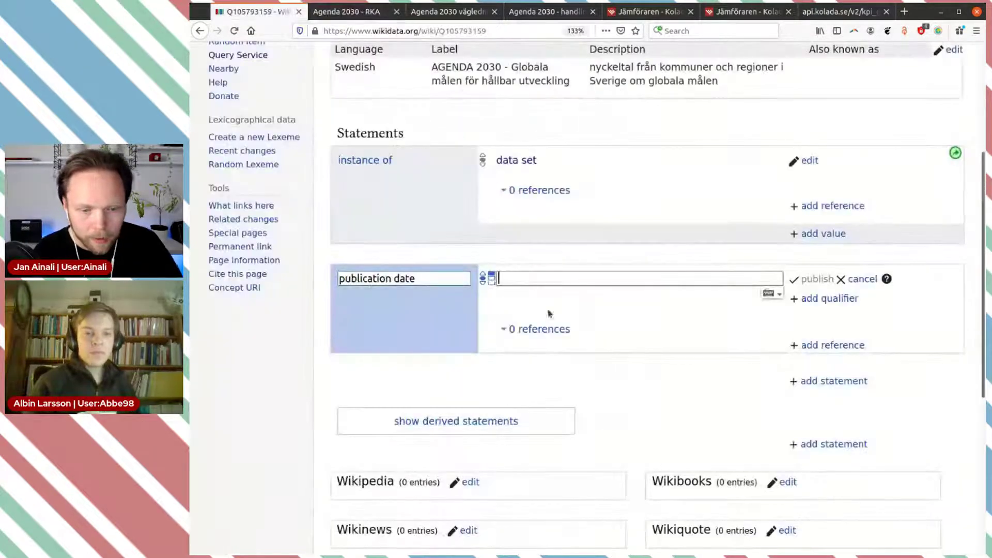
key("ctrl+v")
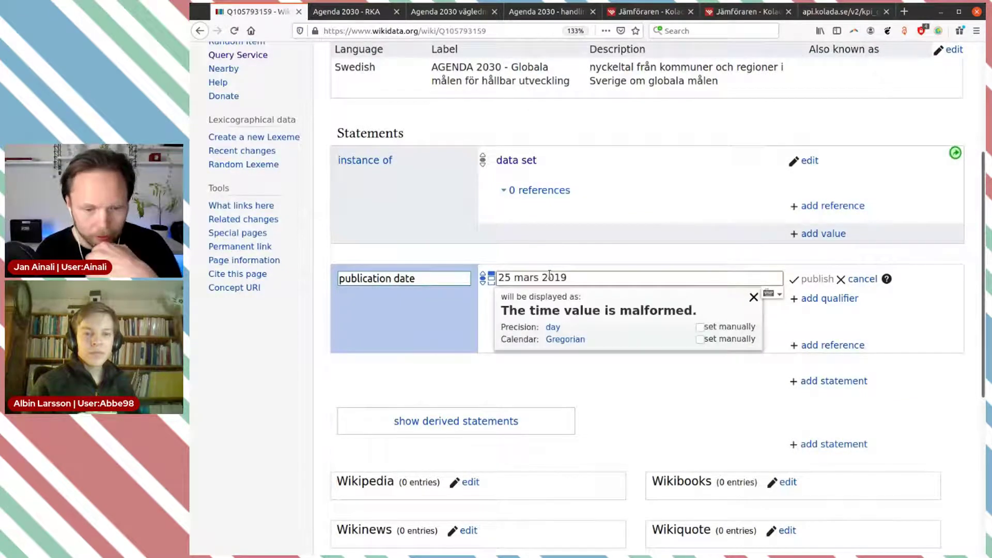
double_click(523, 278)
type("March")
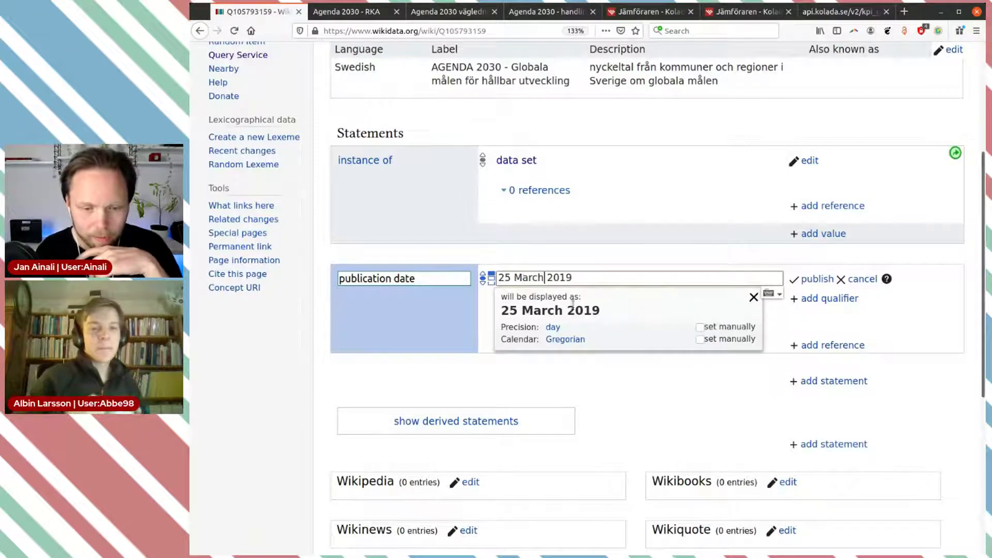
left_click(825, 345)
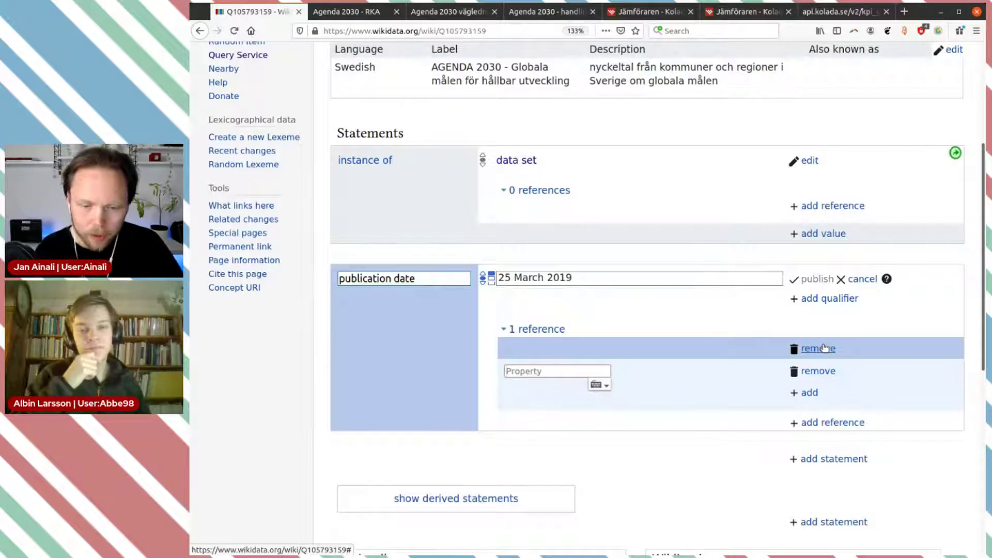
type("refer")
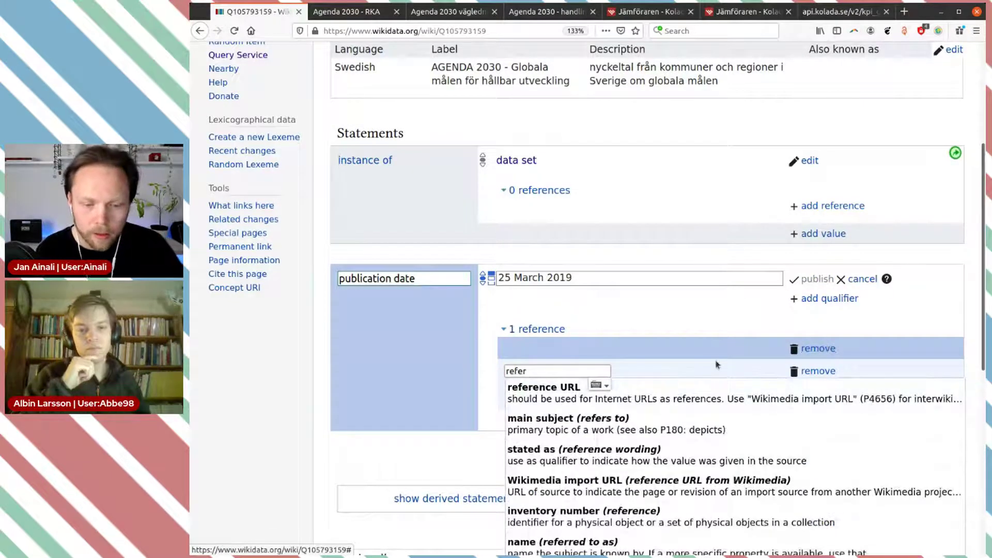
left_click(667, 399)
left_click(351, 11)
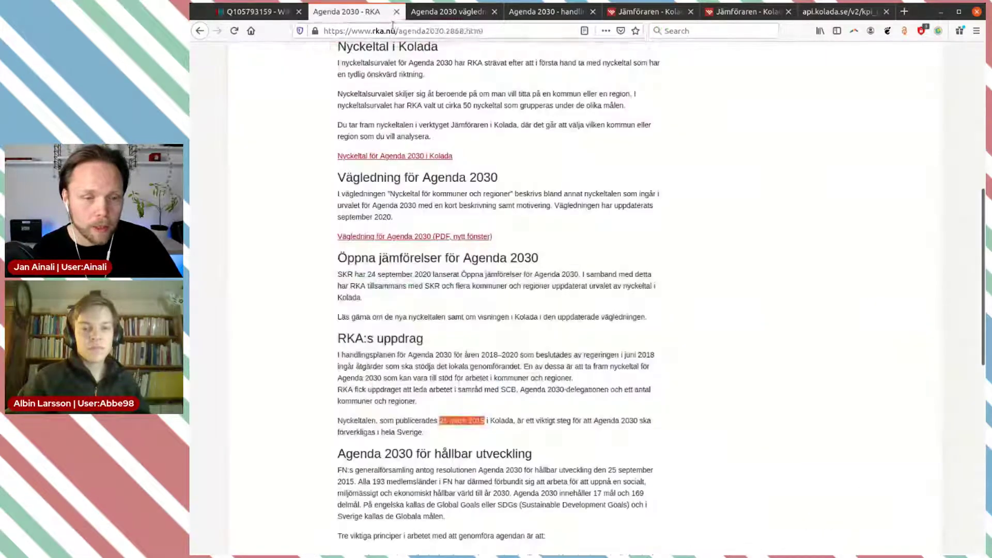
left_click(392, 27)
key("ctrl+c")
left_click(266, 12)
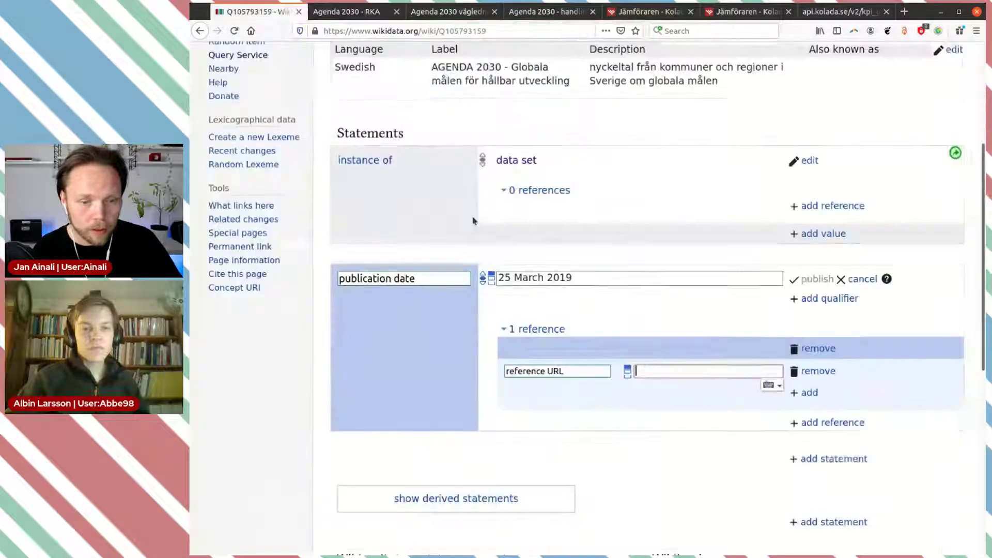
key("ctrl+v")
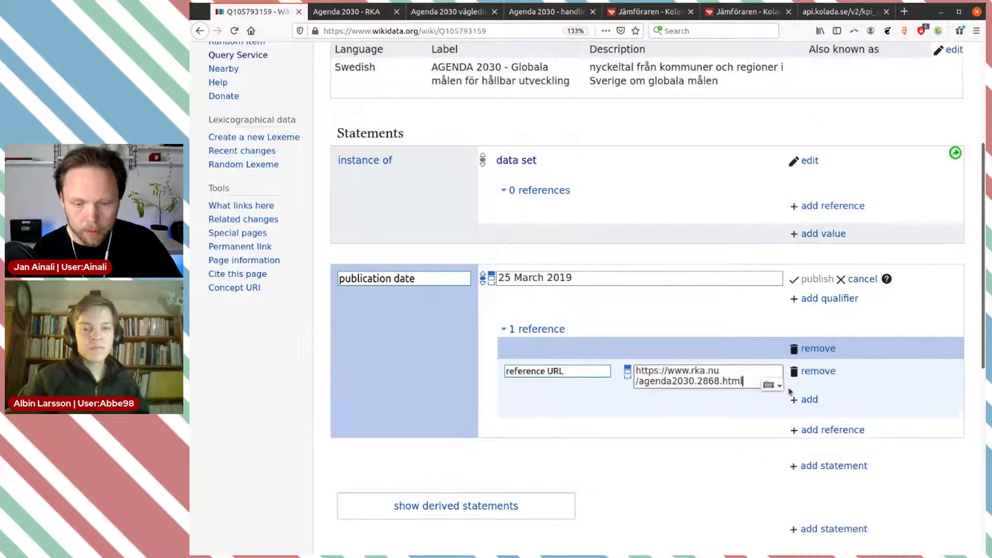
Step: Add "retrieved" with the date 2021-03-06 to the reference and publish the publication date statement
left_click(813, 399)
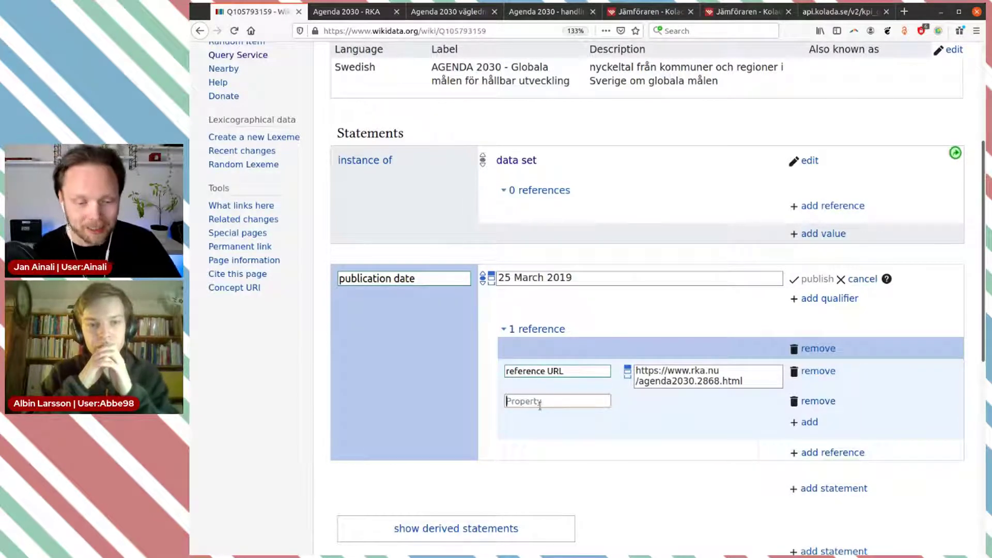
type("retr")
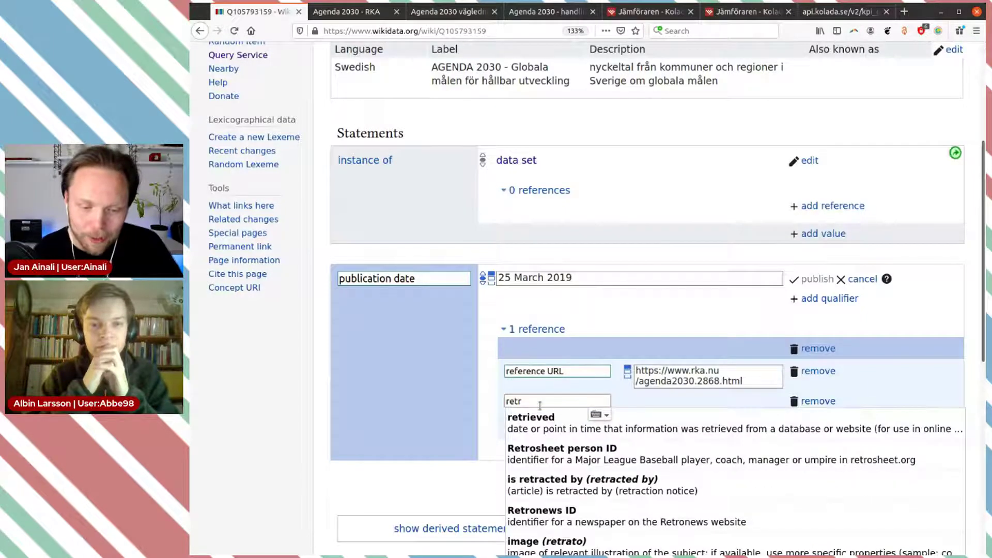
left_click(698, 412)
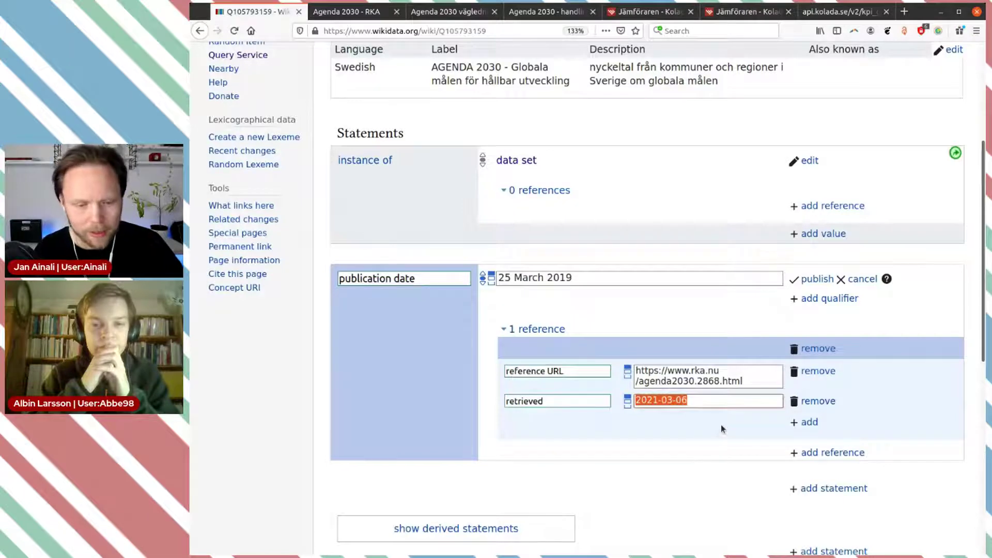
left_click(816, 279)
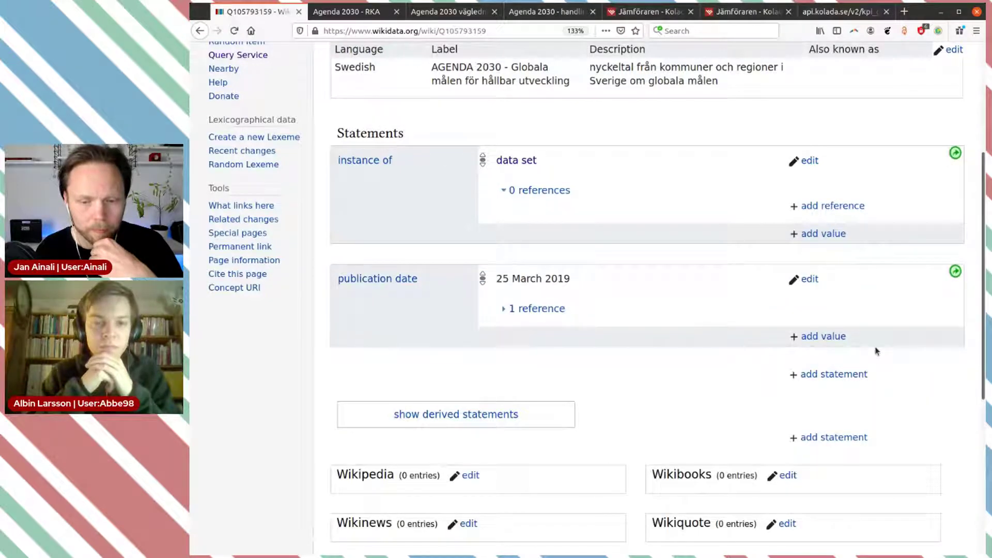
Step: Start a third statement on the item with the property "maintained by"
left_click(855, 375)
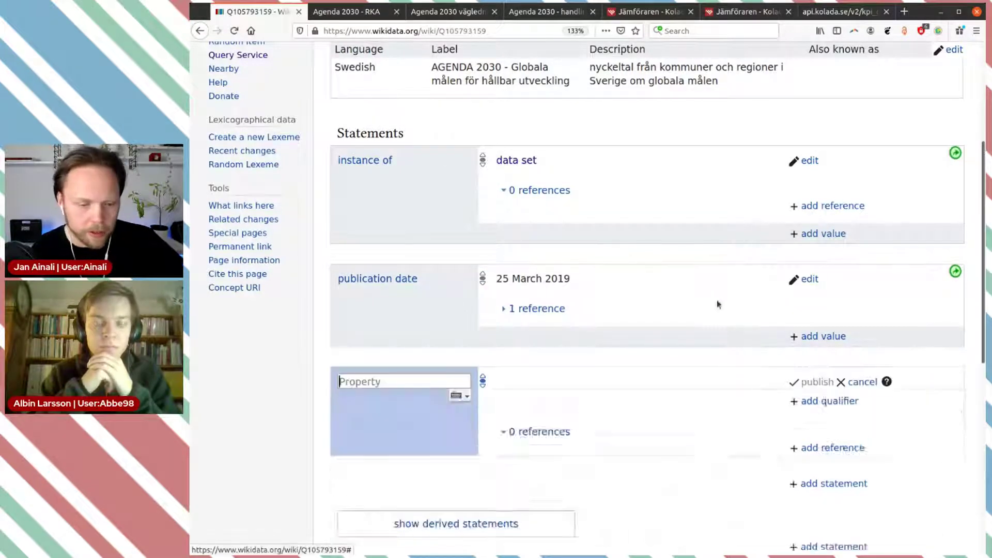
scroll(720, 249, "down", 2)
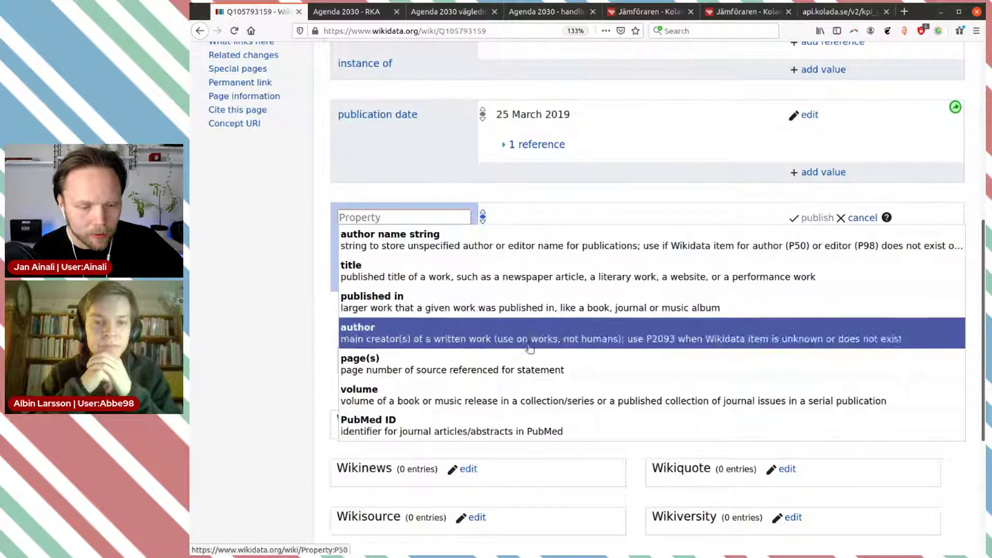
scroll(580, 251, "up", 1)
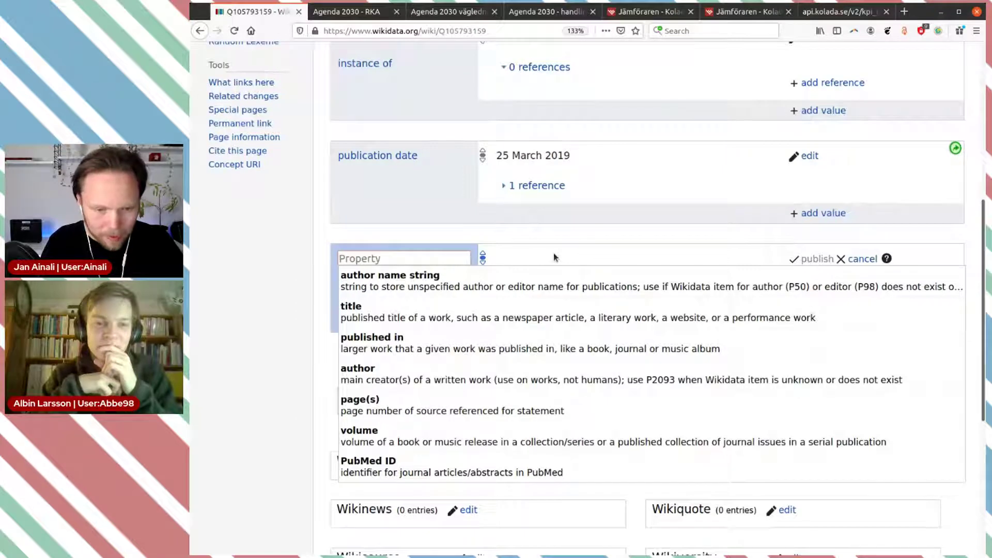
type("ow")
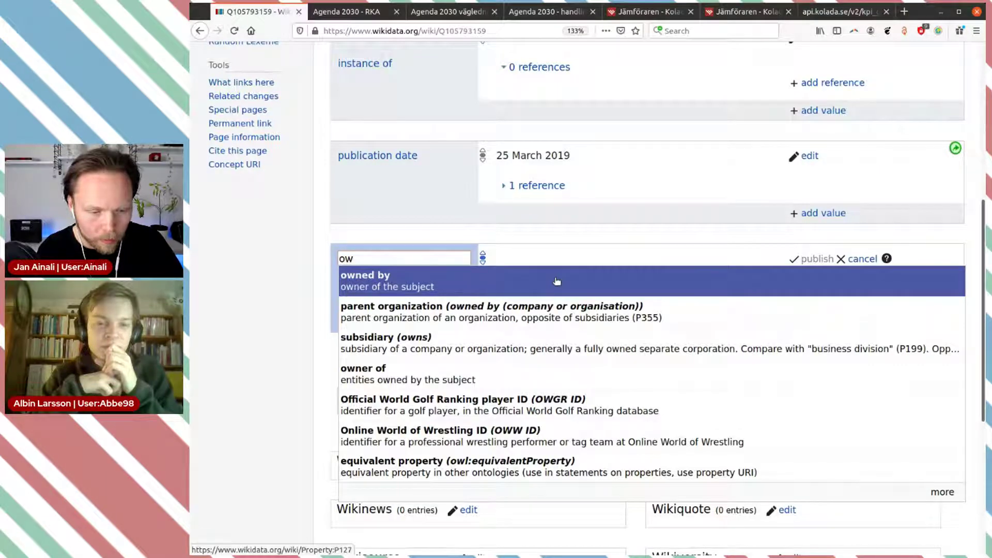
key("BackSpace")
key("BackSpace")
type("main")
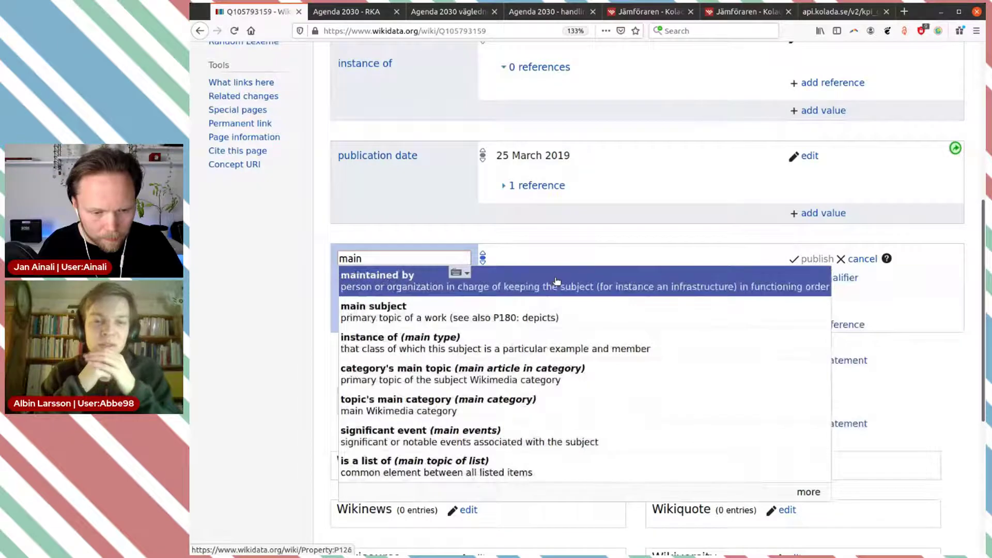
left_click(557, 281)
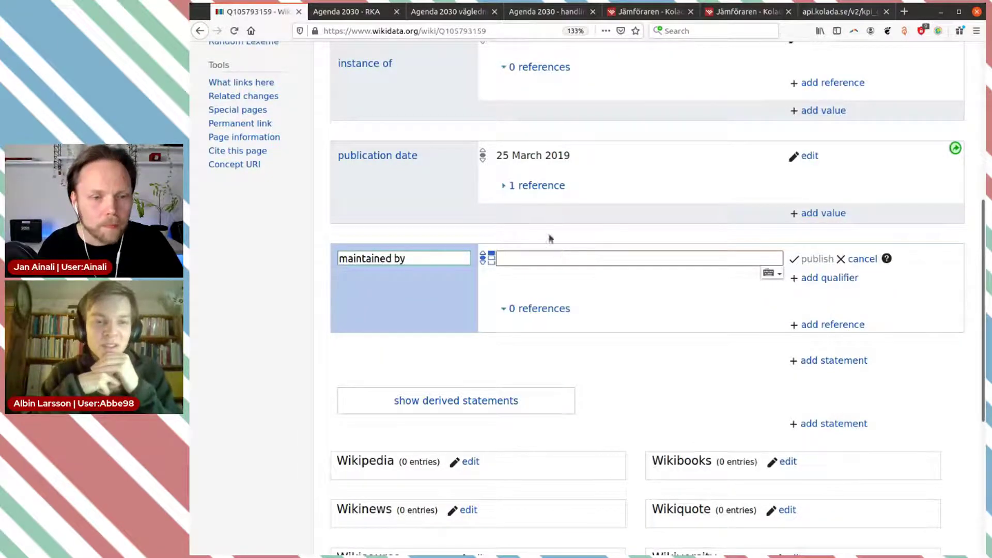
Step: Look through the RKA Agenda 2030 page and Kolada's "Frågor och svar" page for the organisation maintaining the data set
key("ctrl+Tab")
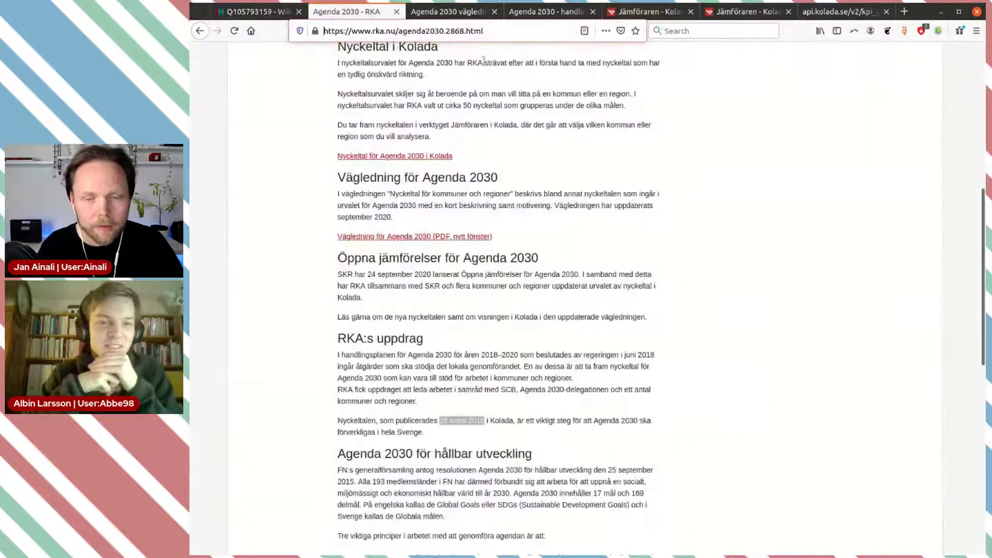
scroll(714, 233, "down", 6)
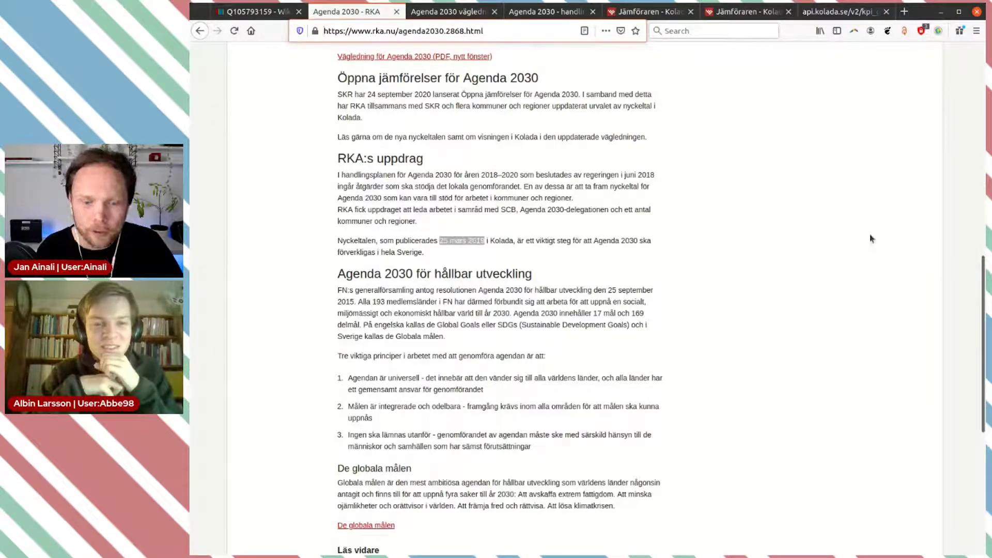
scroll(692, 247, "up", 4)
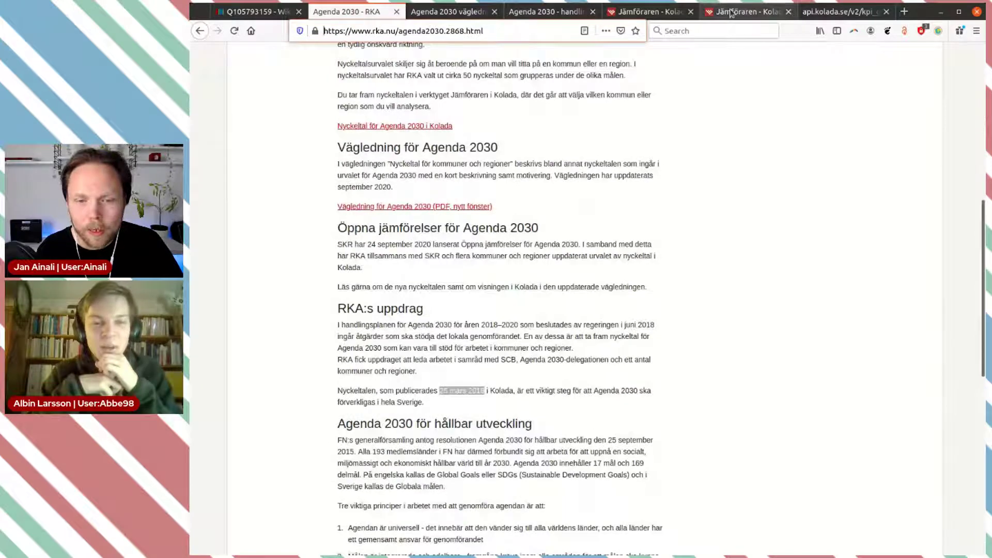
left_click(747, 12)
left_click(253, 12)
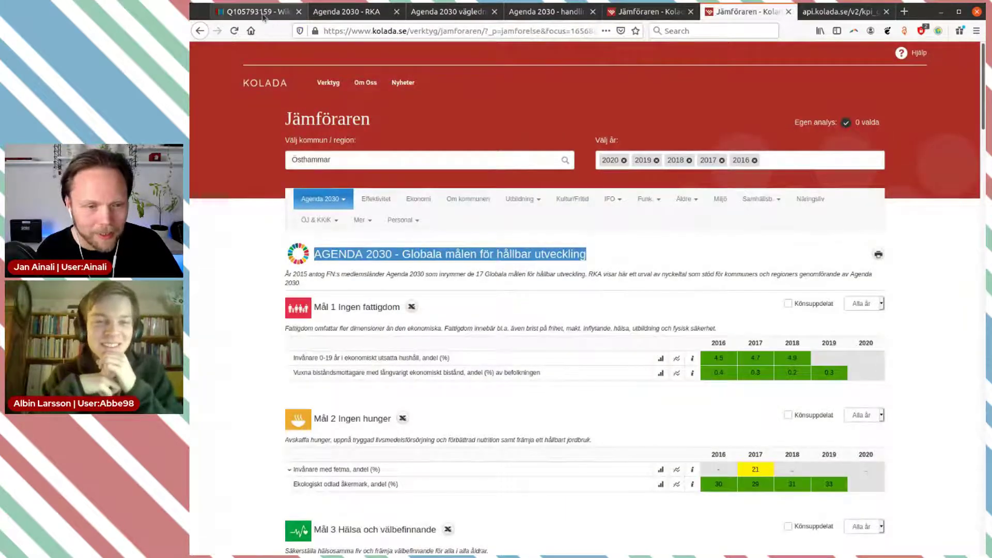
left_click(745, 12)
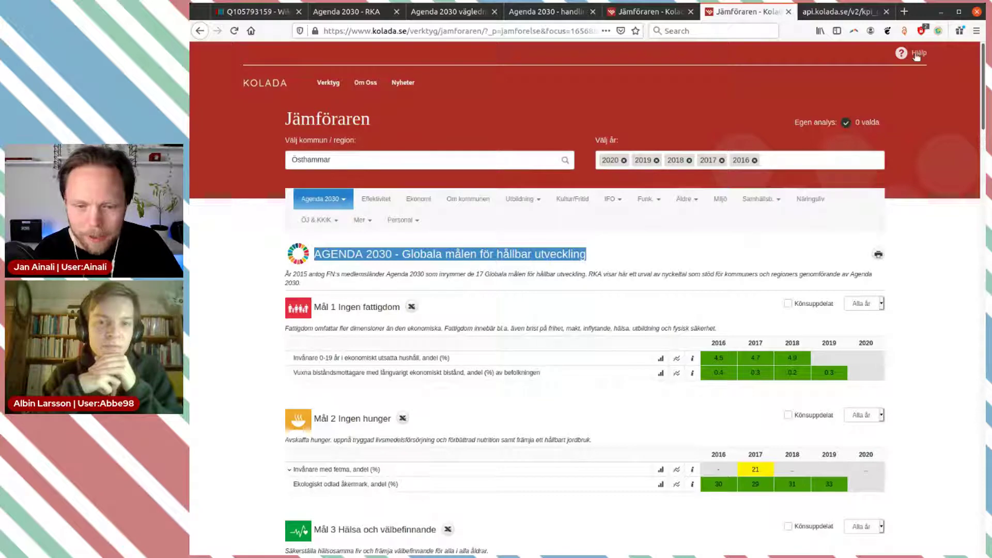
mouse_move(376, 86)
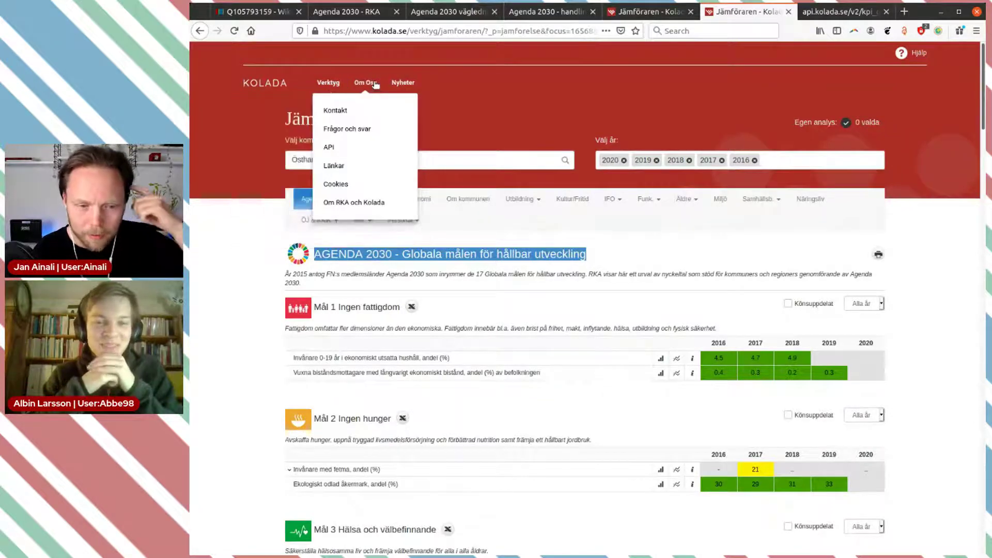
left_click(367, 129)
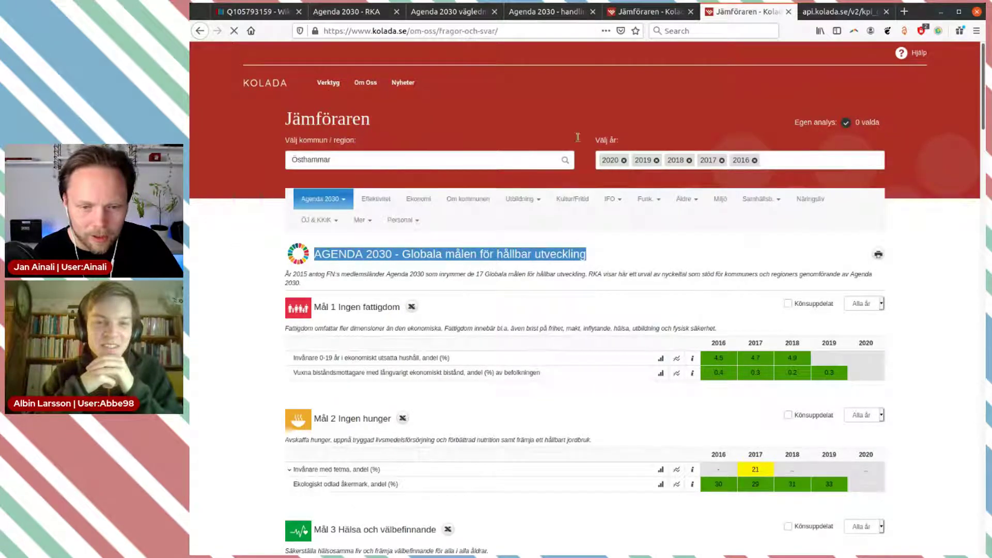
scroll(589, 230, "down", 3)
scroll(590, 230, "up", 3)
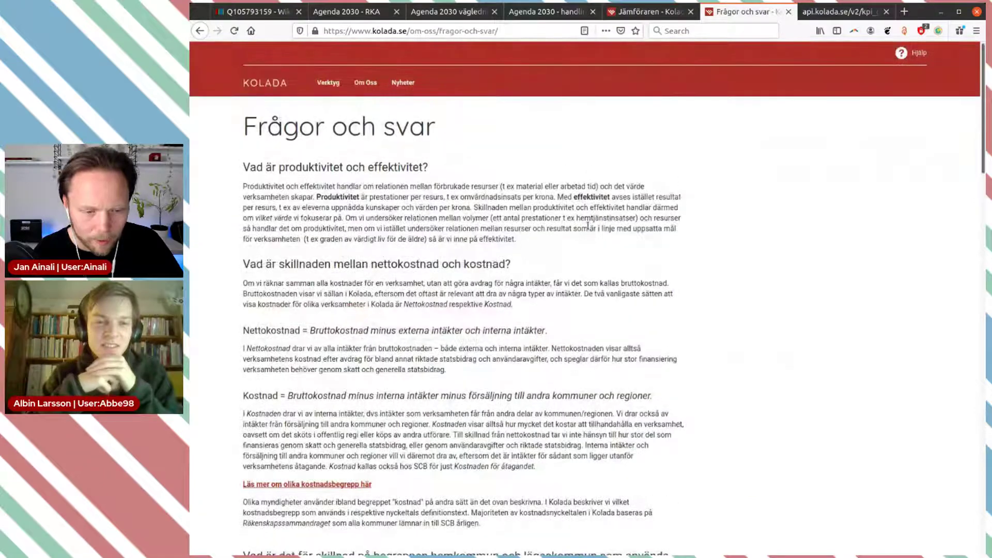
scroll(588, 226, "down", 5)
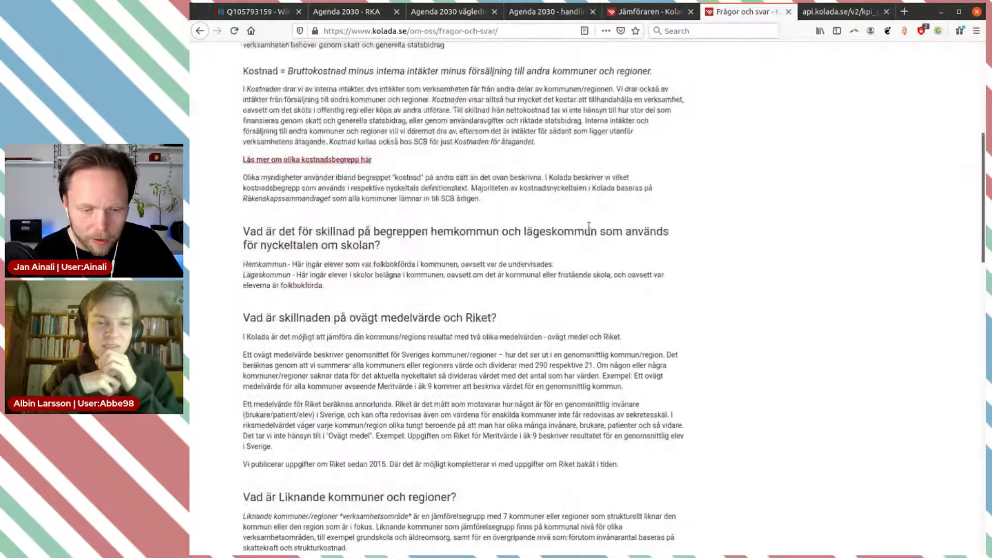
scroll(589, 224, "up", 5)
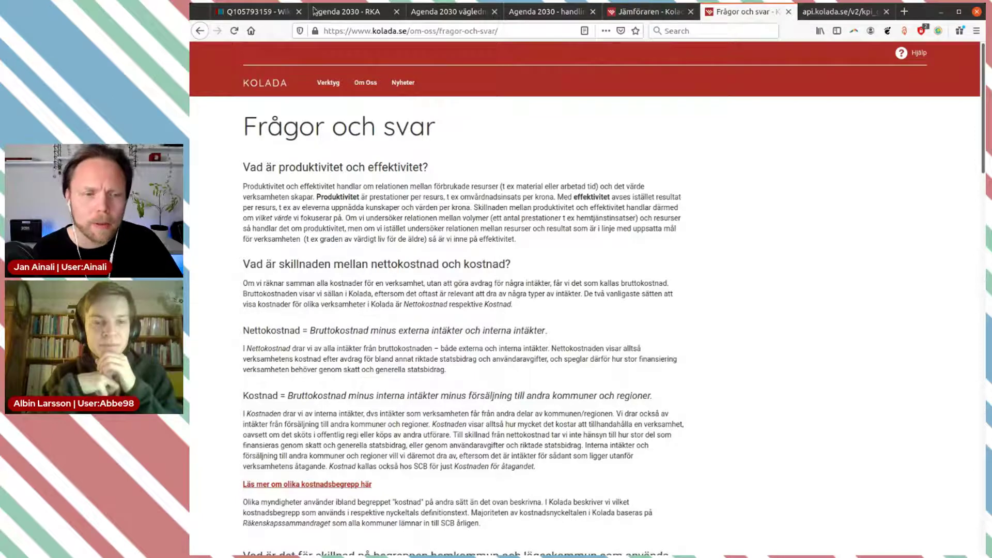
left_click(256, 11)
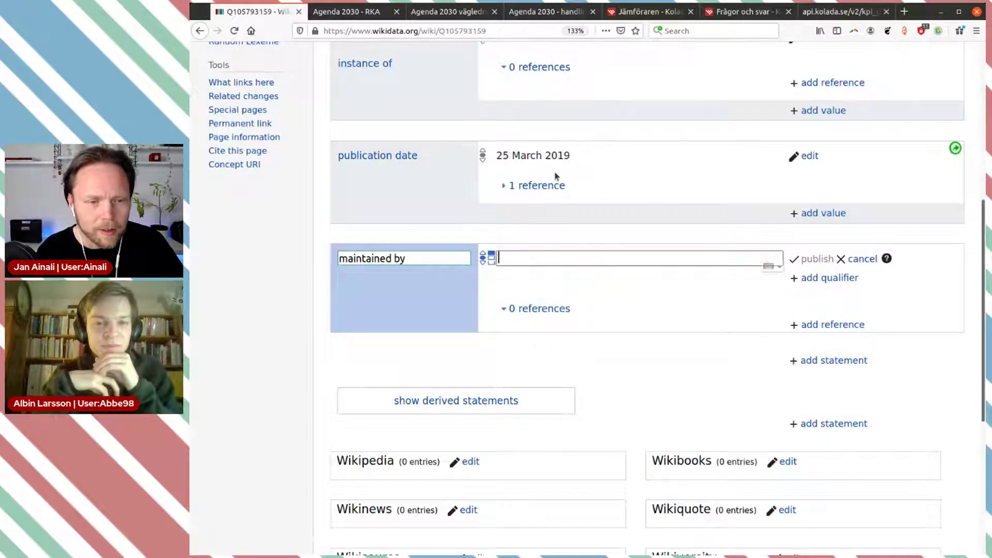
Step: Set the "maintained by" value to Rådet för främjande av kommunala analyser, copied from the RKA page footer, and publish the statement
key("ctrl+Tab")
scroll(528, 203, "down", 5)
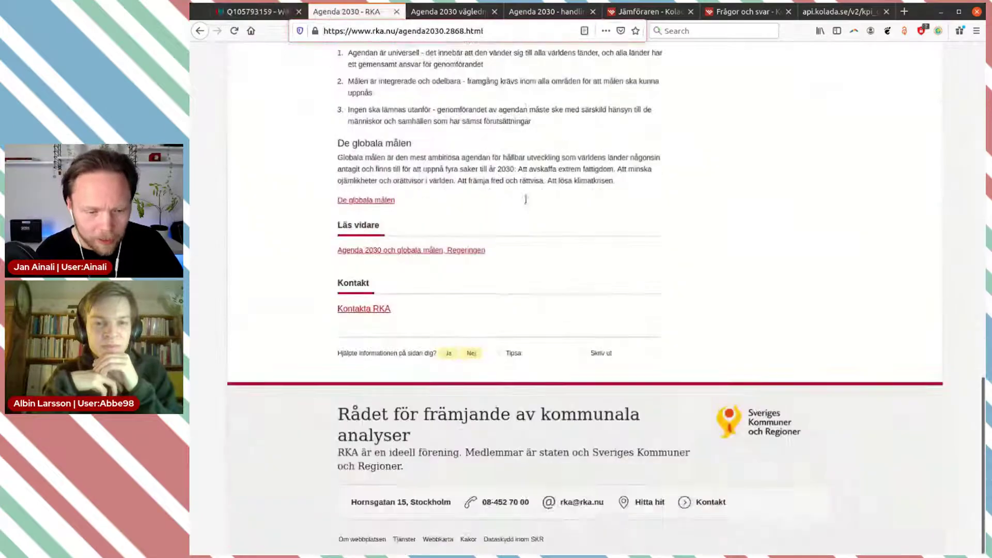
mouse_move(338, 415)
left_mouse_down()
mouse_move(402, 422)
mouse_move(416, 440)
mouse_move(386, 439)
mouse_move(339, 407)
left_mouse_up()
key("ctrl+c")
left_click(256, 11)
key("ctrl+v")
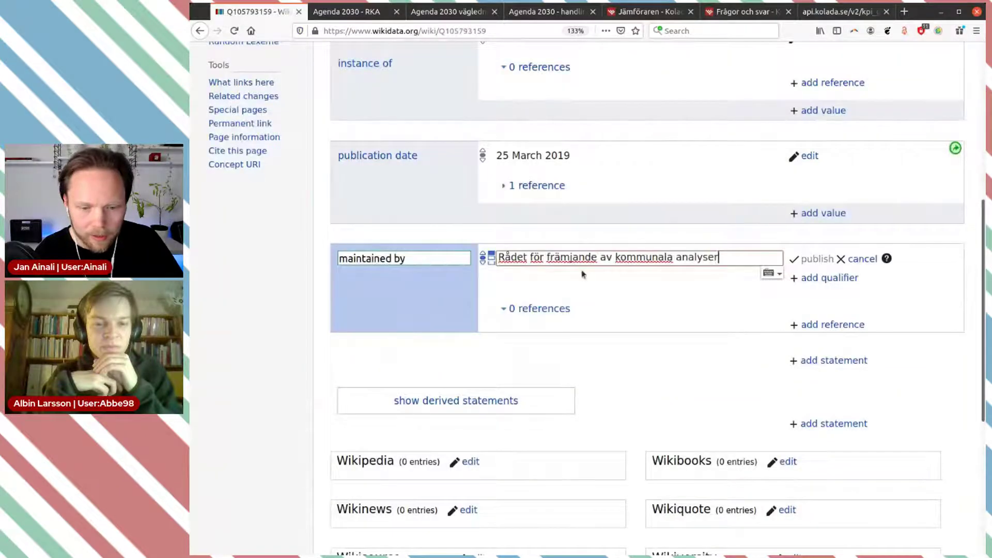
left_click(588, 277)
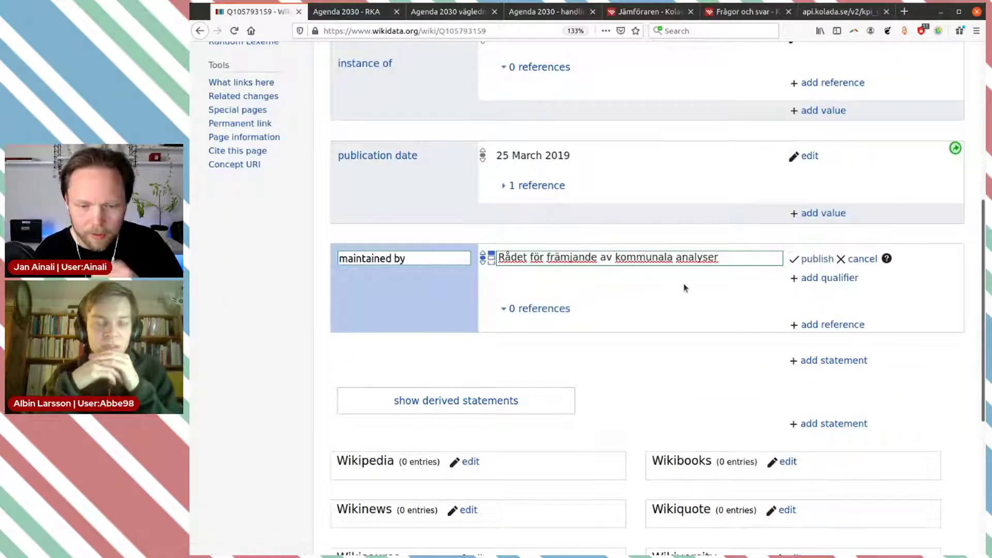
left_click(804, 261)
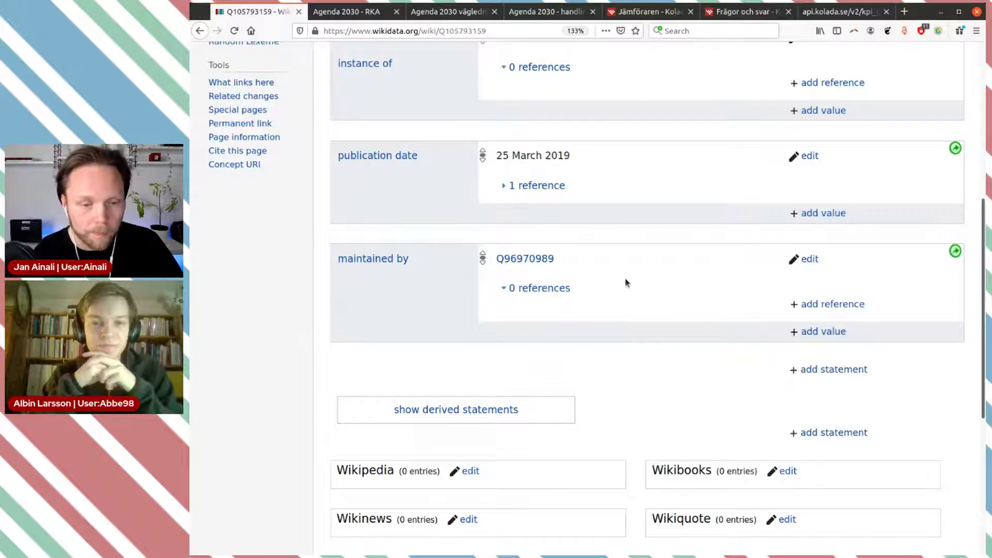
Step: Open the maintaining organisation's Wikidata item in the background and read through the "Om RKA" page on the RKA site
middle_click(531, 258)
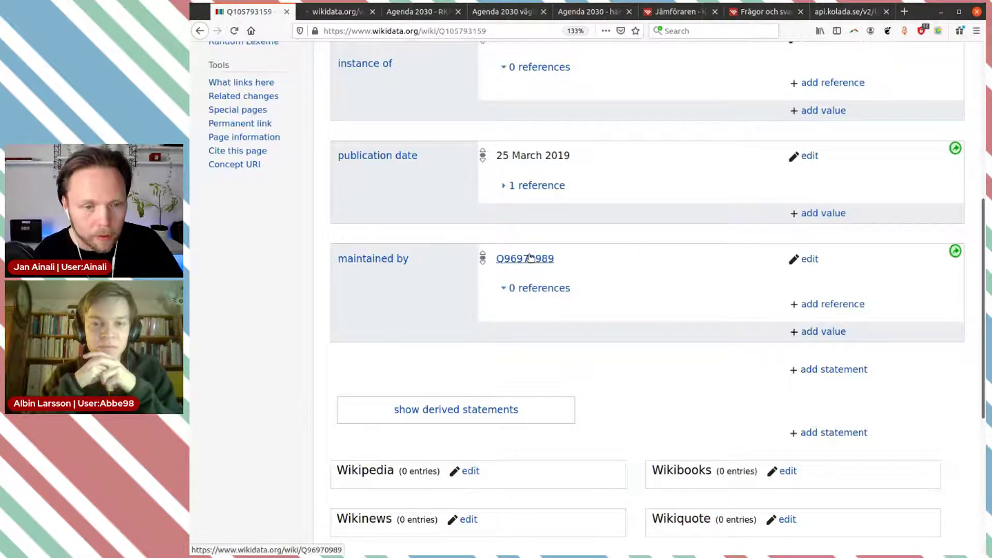
left_click(414, 15)
scroll(582, 207, "up", 20)
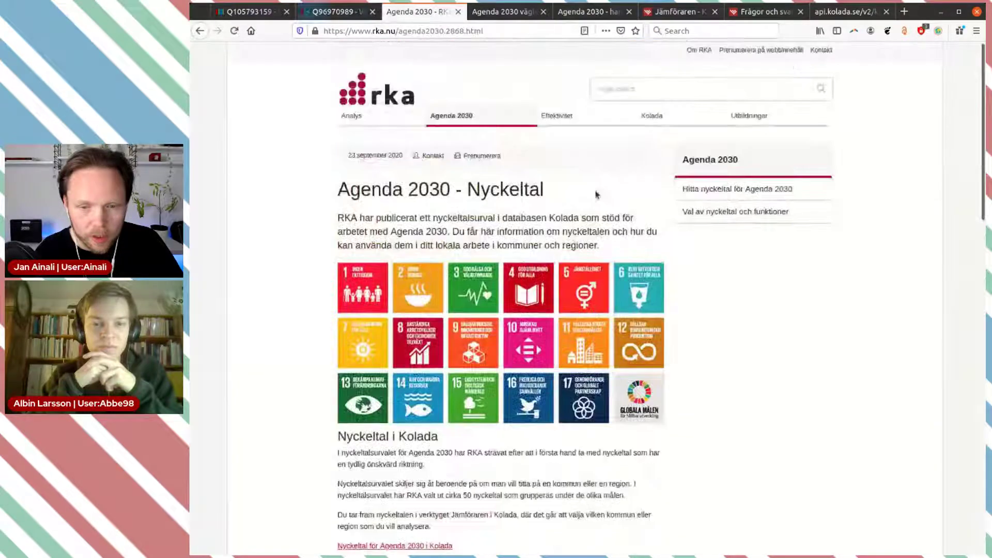
left_click(696, 51)
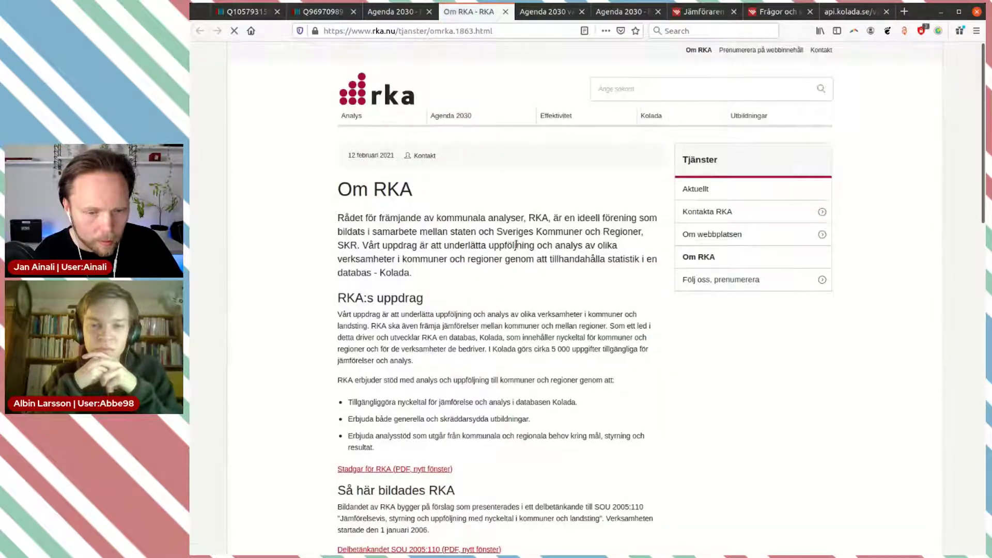
scroll(516, 245, "down", 6)
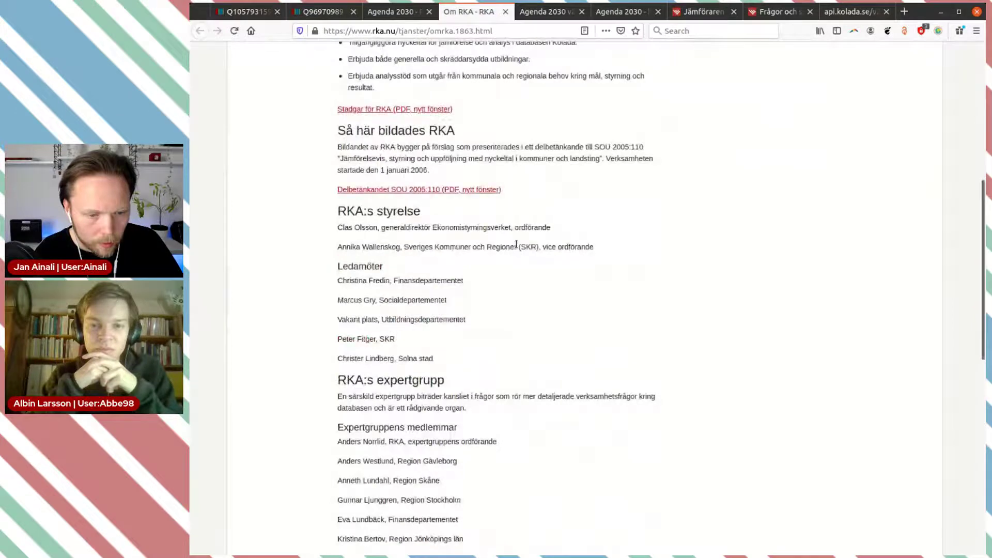
scroll(516, 244, "down", 9)
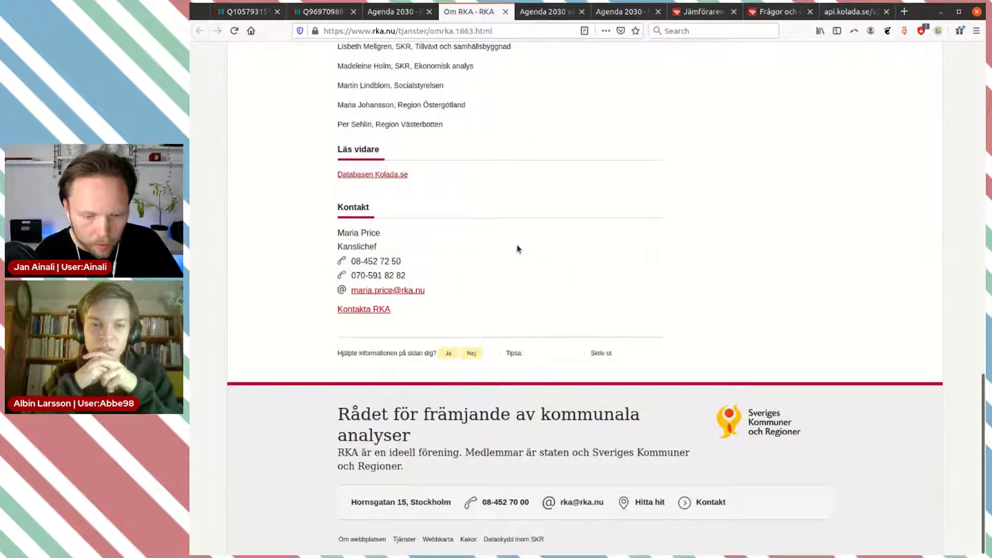
scroll(553, 256, "up", 4)
scroll(553, 256, "up", 12)
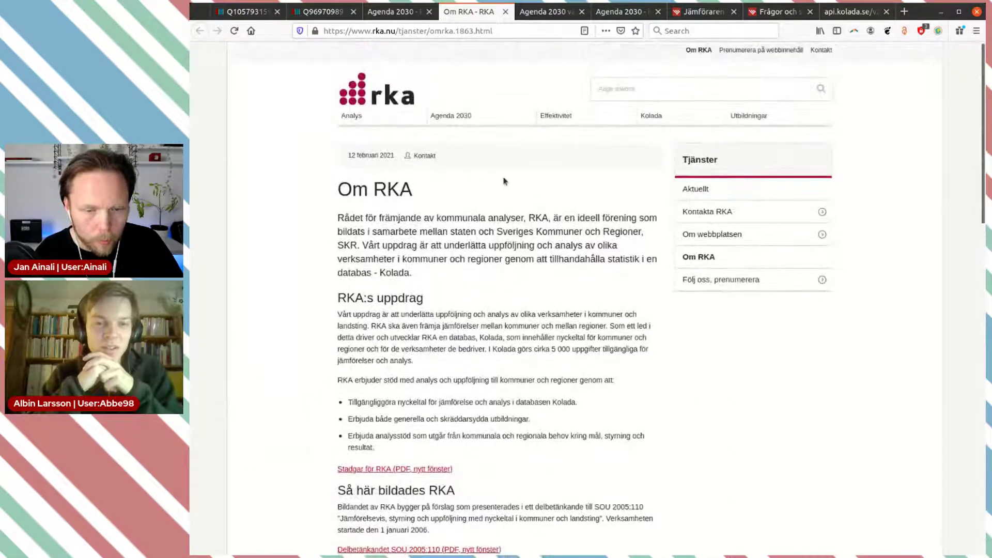
Step: Look through the statements on the maintaining organisation's Wikidata item Q96970989, down to its Open Data portal
left_click(317, 15)
scroll(975, 292, "down", 8)
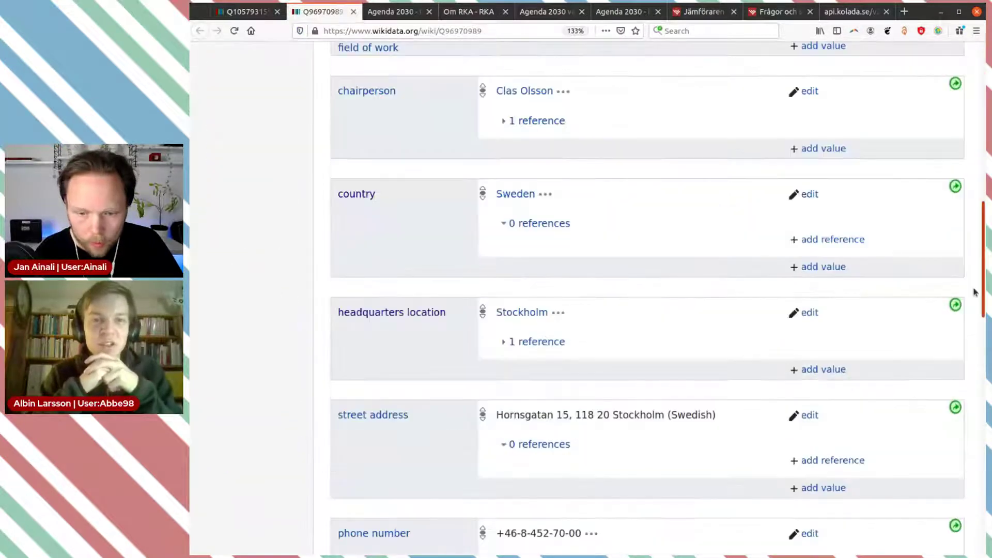
scroll(957, 478, "down", 10)
scroll(956, 479, "up", 1)
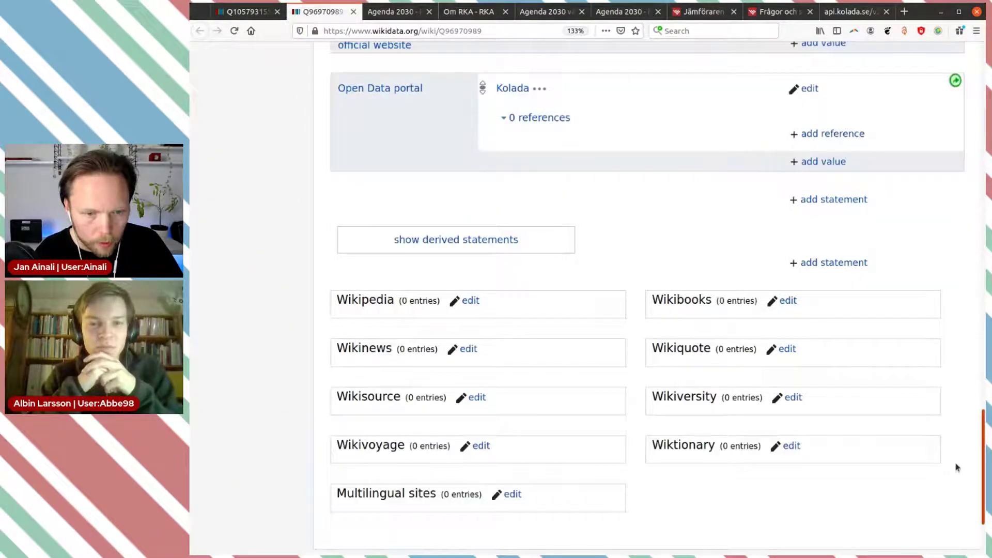
scroll(956, 457, "up", 2)
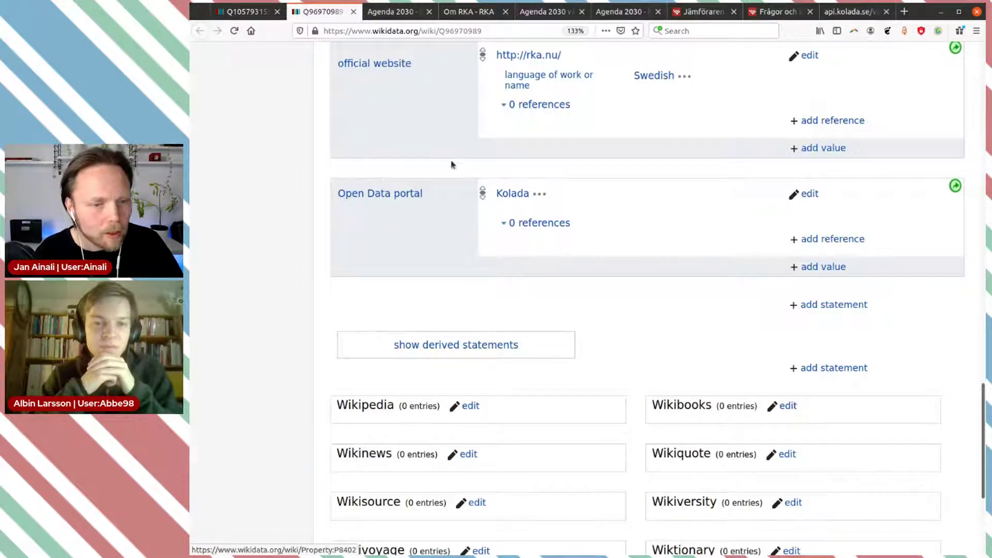
Step: Return to the data set item Q105793159 and fill in a new statement with property "main subject" and value "Sustainable Development Goals"
left_click(250, 16)
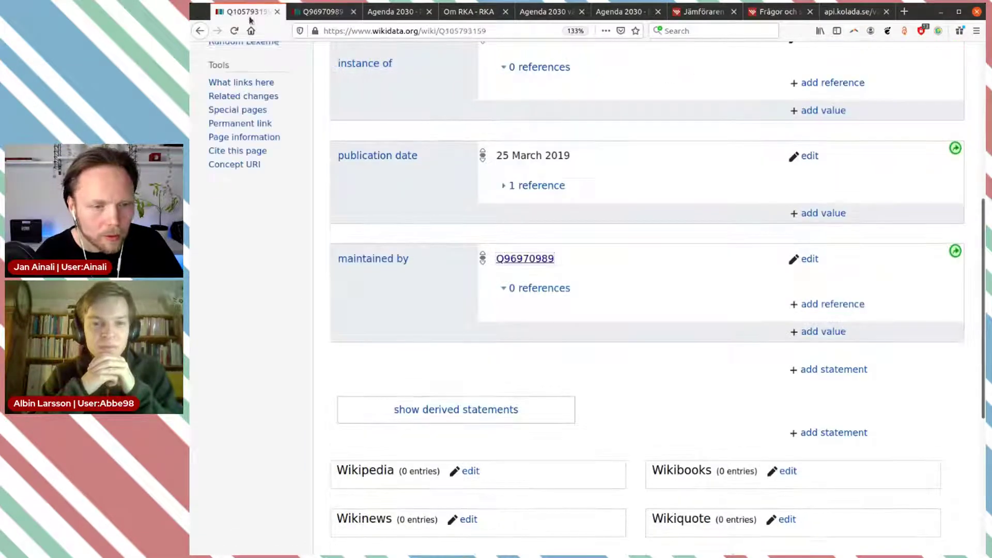
scroll(644, 318, "down", 3)
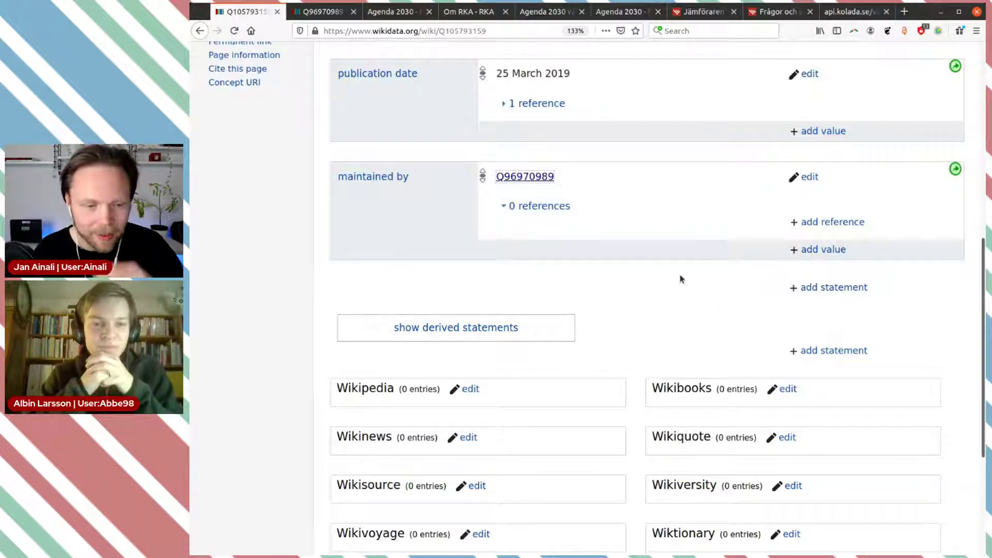
left_click(821, 287)
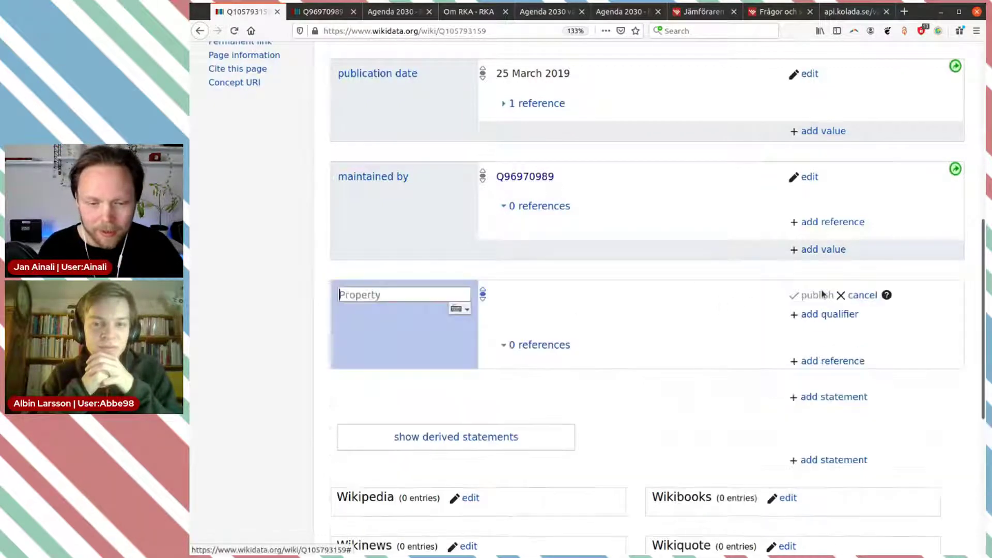
type("main")
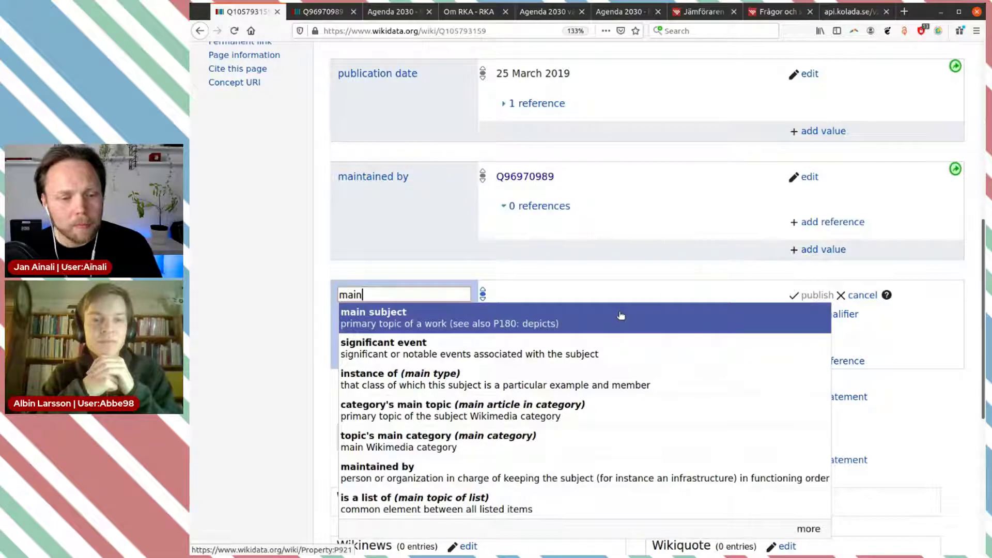
left_click(591, 316)
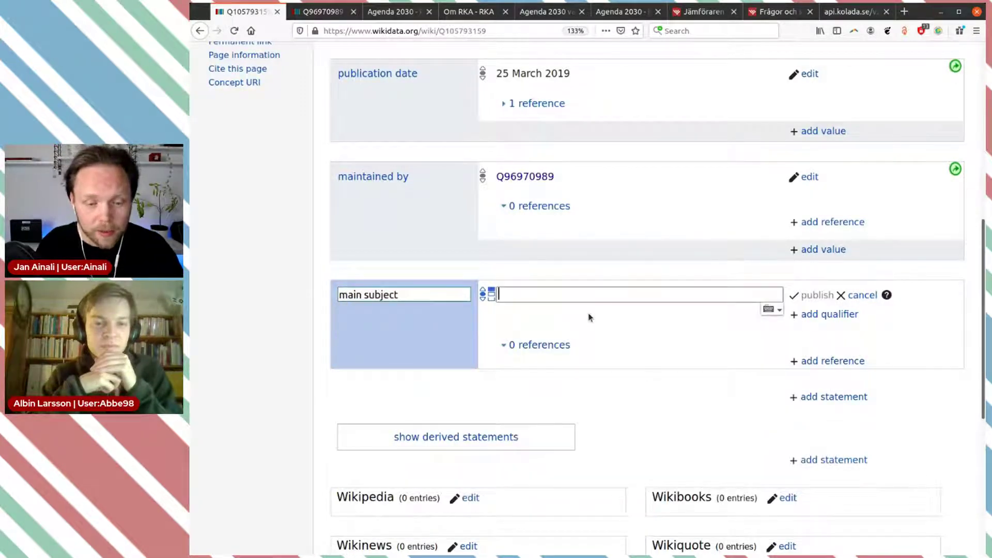
type("globals")
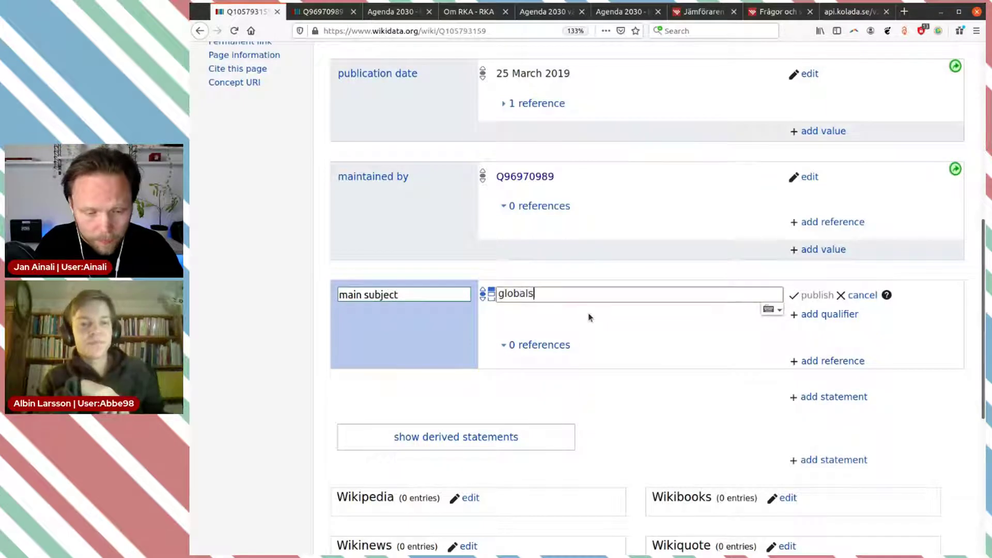
key("BackSpace")
type("l goa")
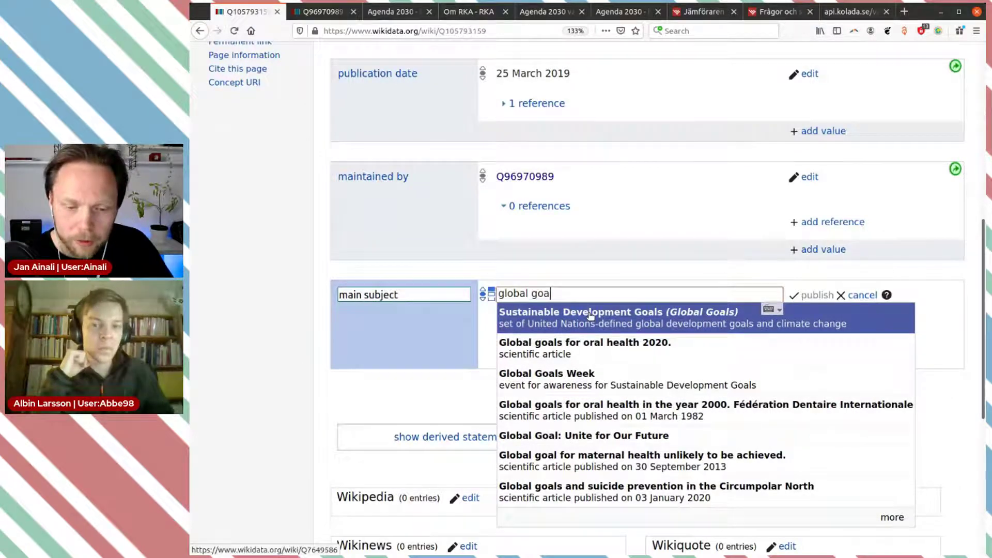
left_click(667, 321)
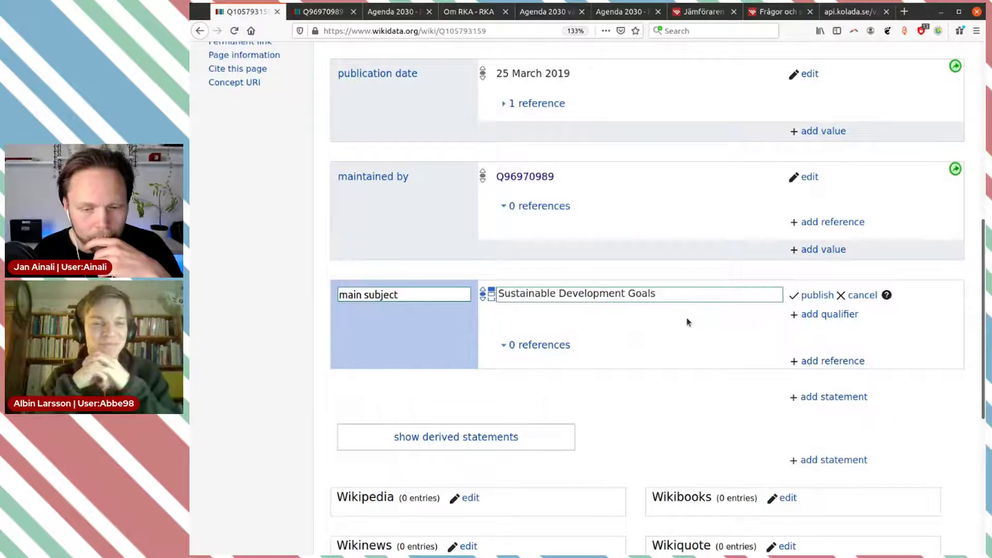
Step: Try the qualifier "of" with the value "municipality of Sweden" on the main subject statement, and remove that qualifier
left_click(808, 315)
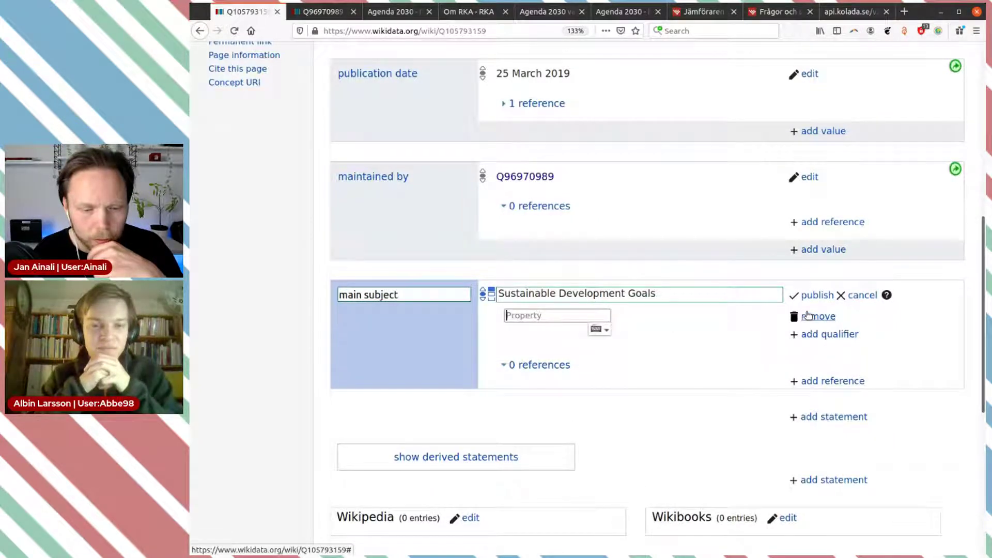
type("of")
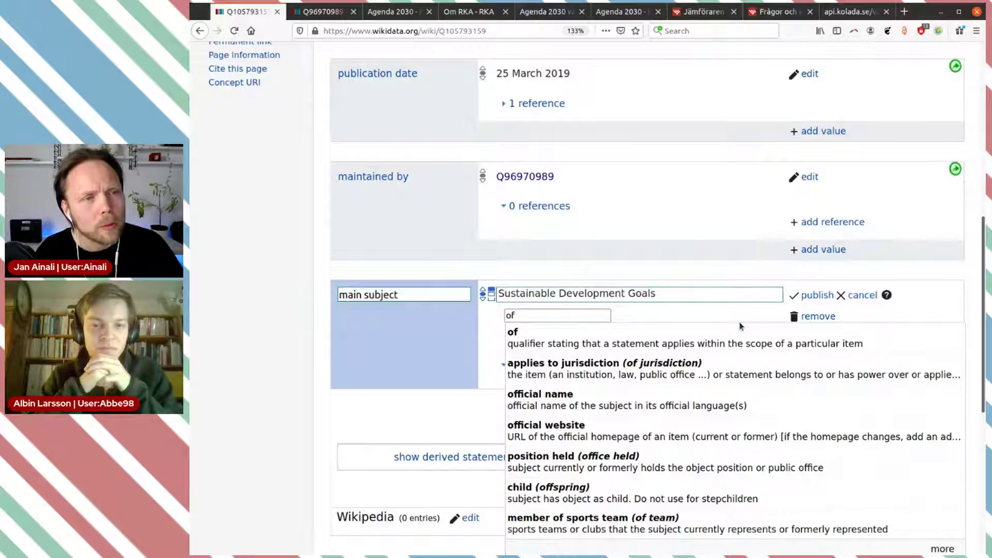
left_click(681, 341)
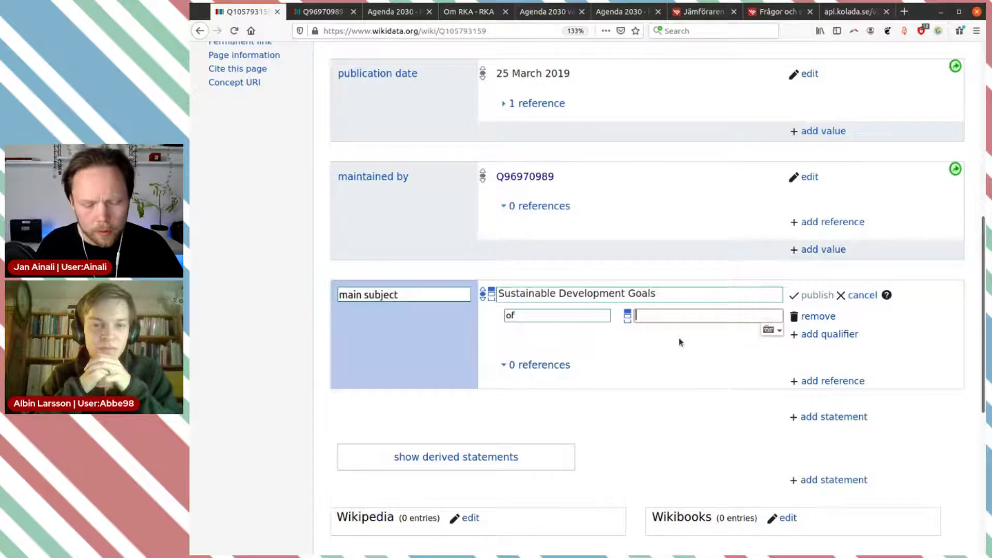
type("mun")
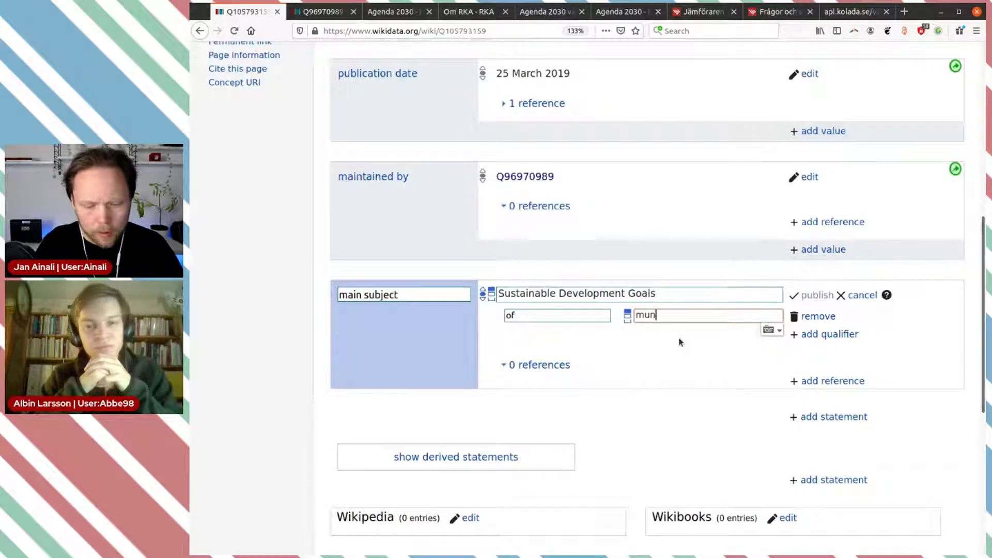
type("ic")
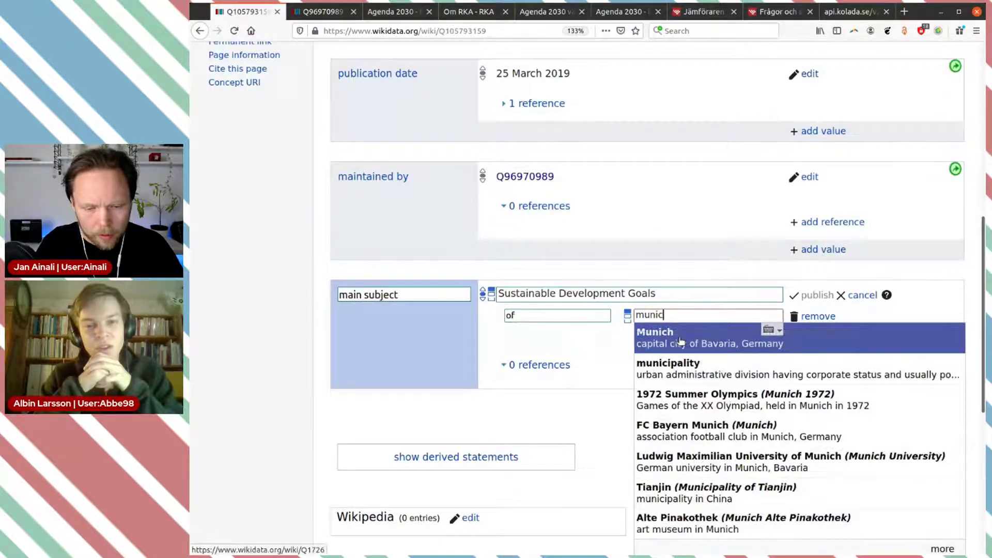
type("ipa")
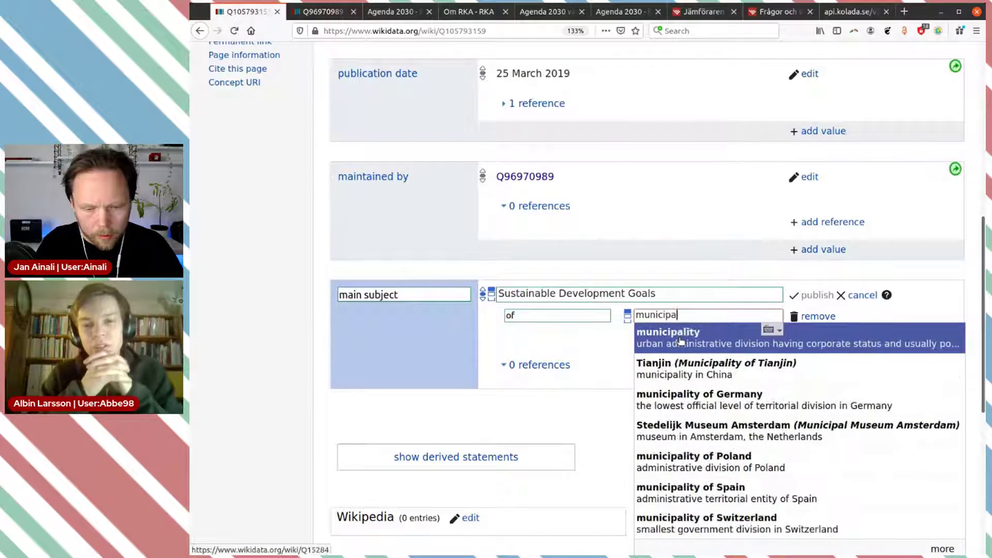
type("lties of swe")
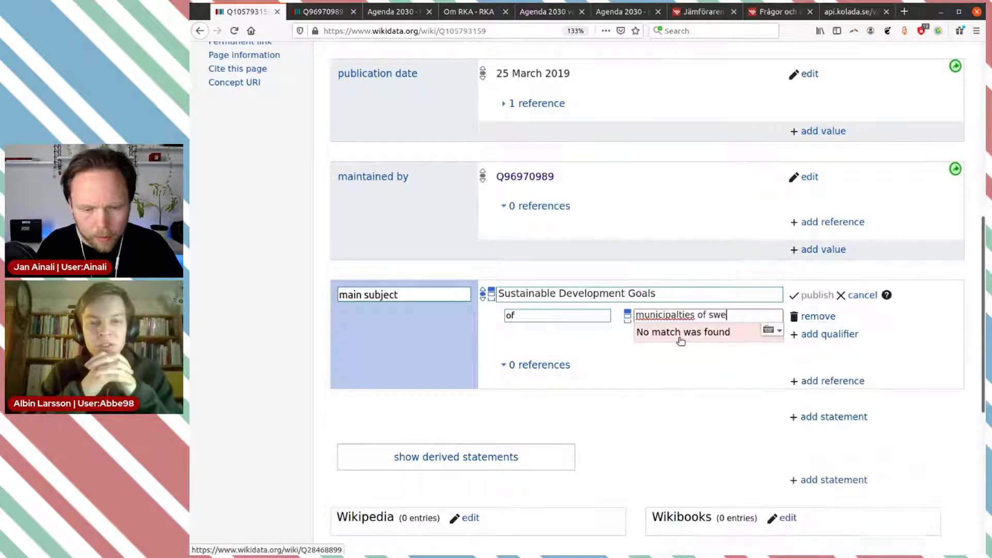
key("BackSpace")
key("BackSpace")
key("BackSpace")
key("BackSpace")
key("BackSpace")
key("BackSpace")
key("BackSpace")
key("BackSpace")
key("BackSpace")
key("BackSpace")
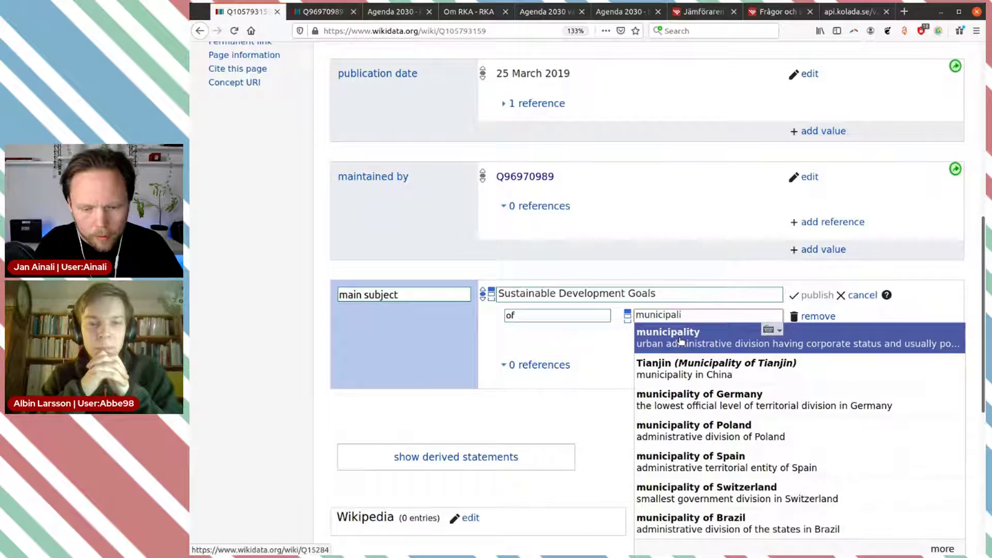
type("ities")
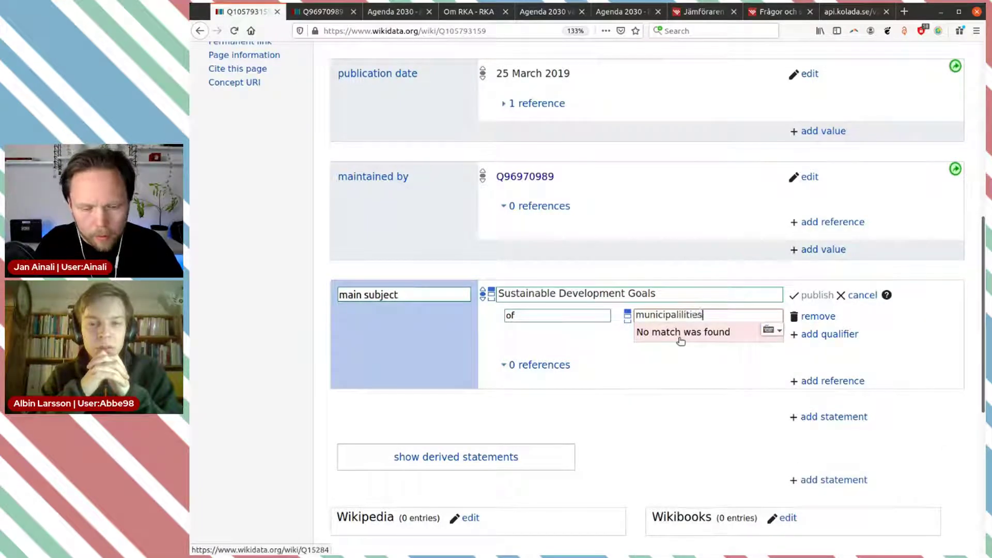
key("BackSpace")
key("BackSpace")
key("BackSpace")
key("BackSpace")
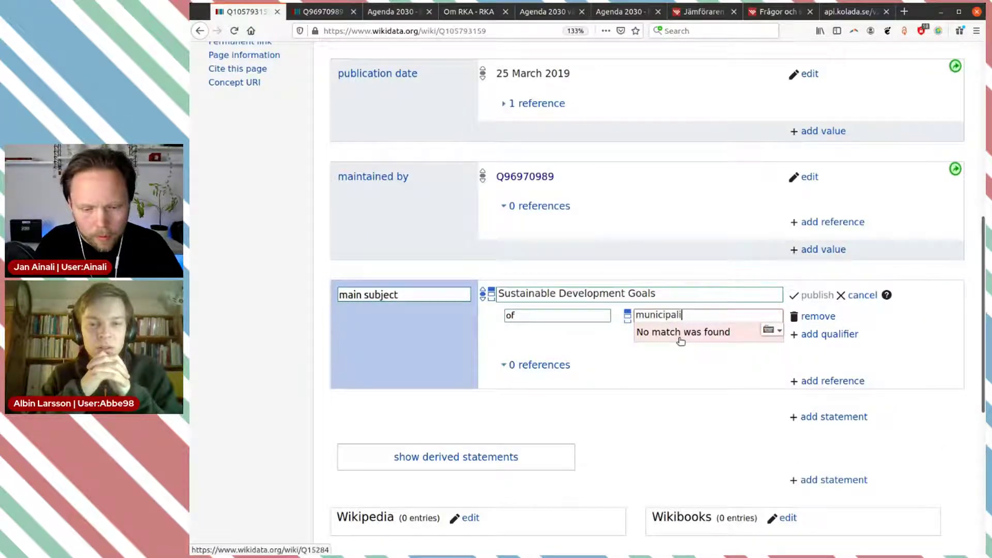
type("ties of swe")
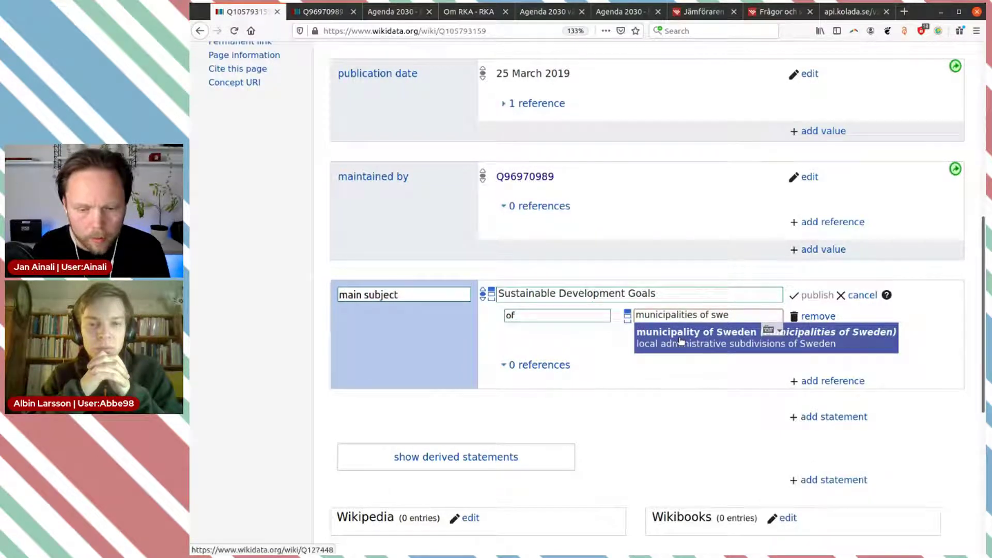
left_click(696, 331)
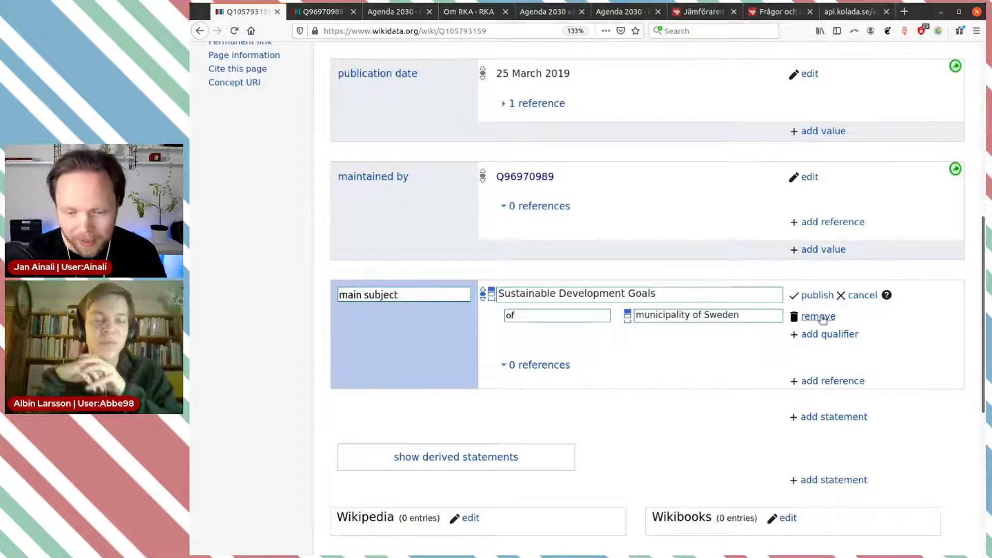
left_click(822, 317)
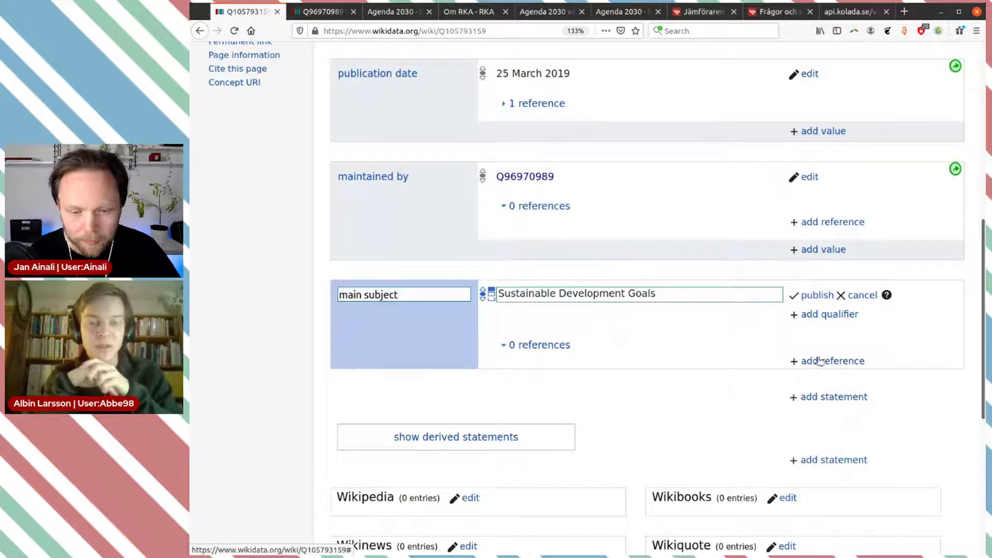
Step: Publish the main subject statement "Sustainable Development Goals" without any qualifier
left_click(820, 315)
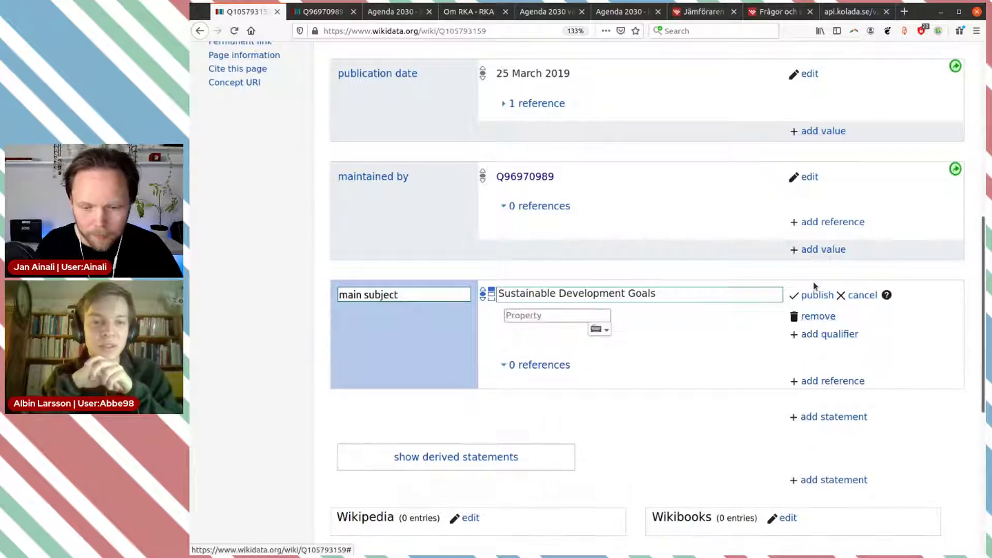
left_click(819, 316)
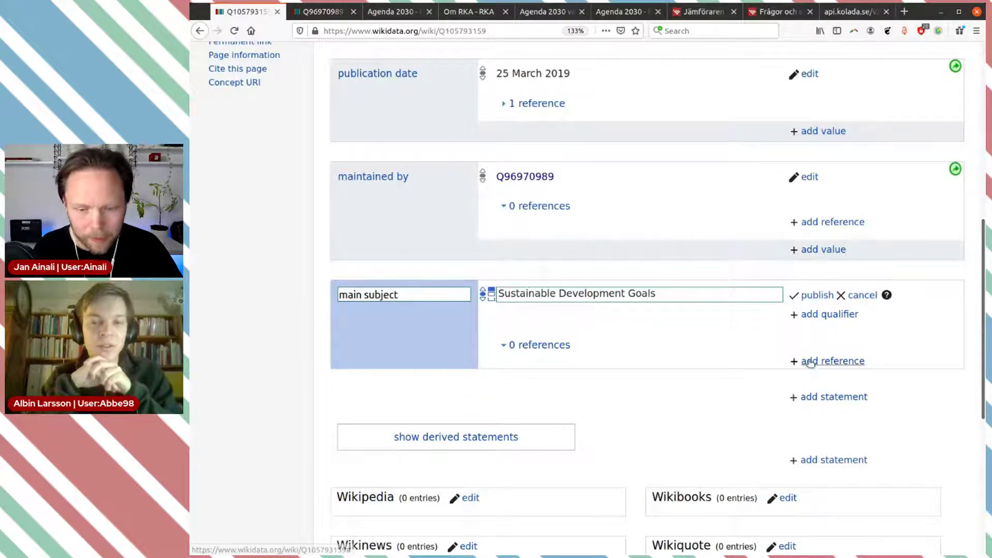
left_click(815, 298)
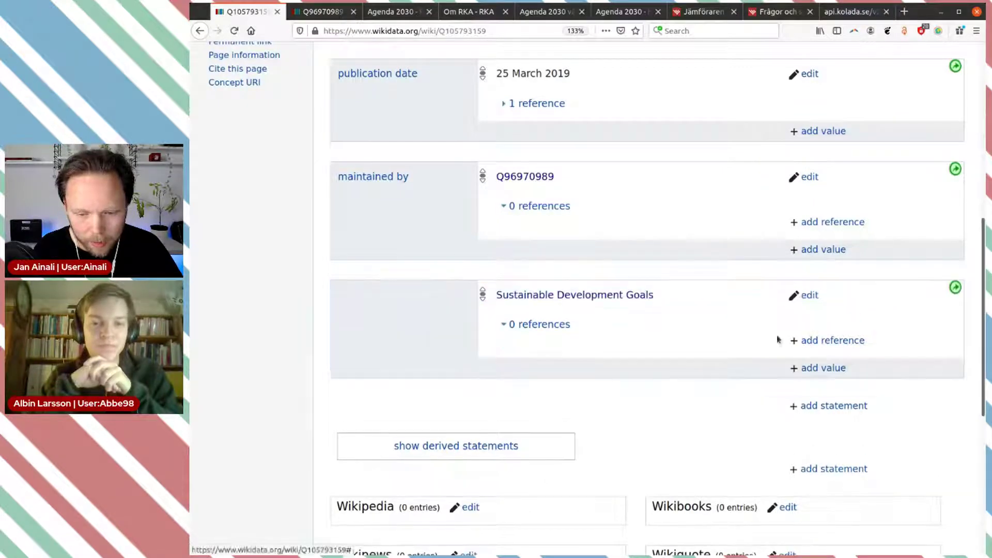
Step: Add "municipality of Sweden" as another main subject value and publish it
left_click(812, 368)
type("municipality of Sw")
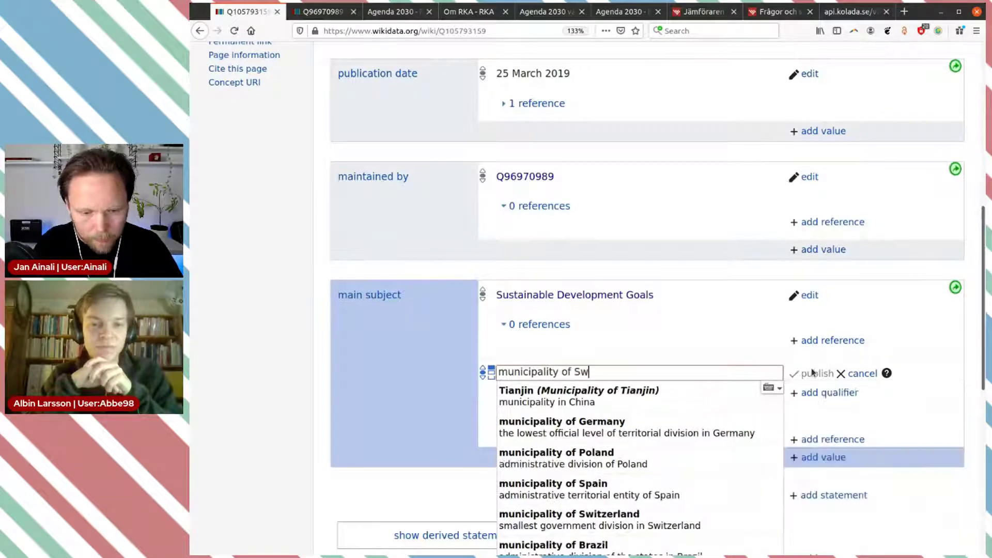
left_click(648, 424)
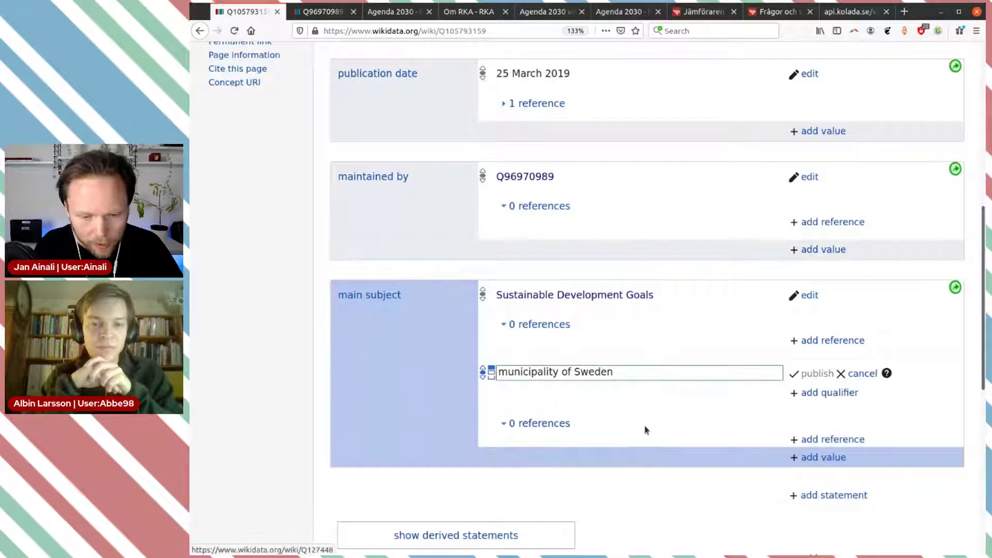
left_click(814, 376)
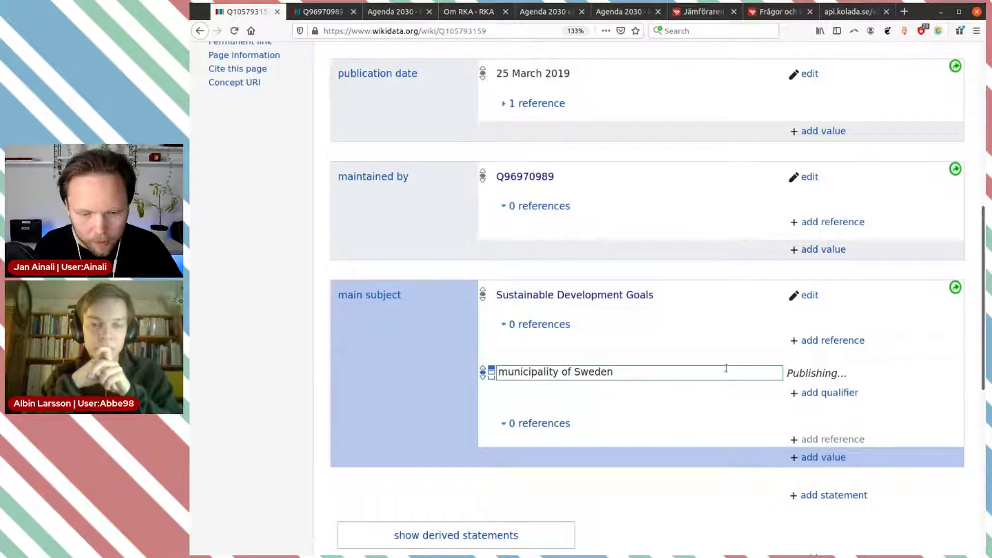
Step: Add a further main subject value by searching for "region of swe", choosing "regional council in Sweden", and publish it
scroll(726, 368, "down", 1)
left_click(824, 405)
type("redion")
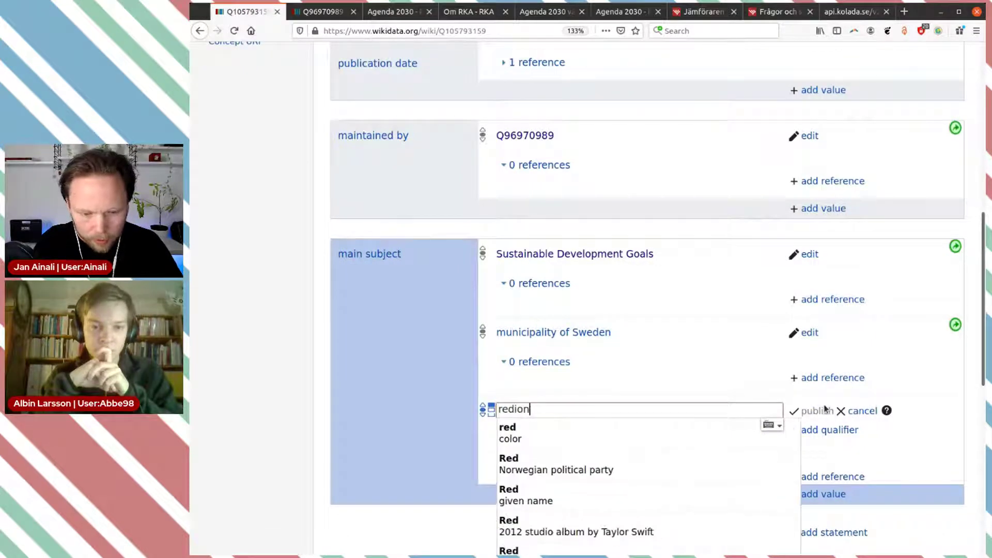
key("BackSpace")
key("BackSpace")
type("gio")
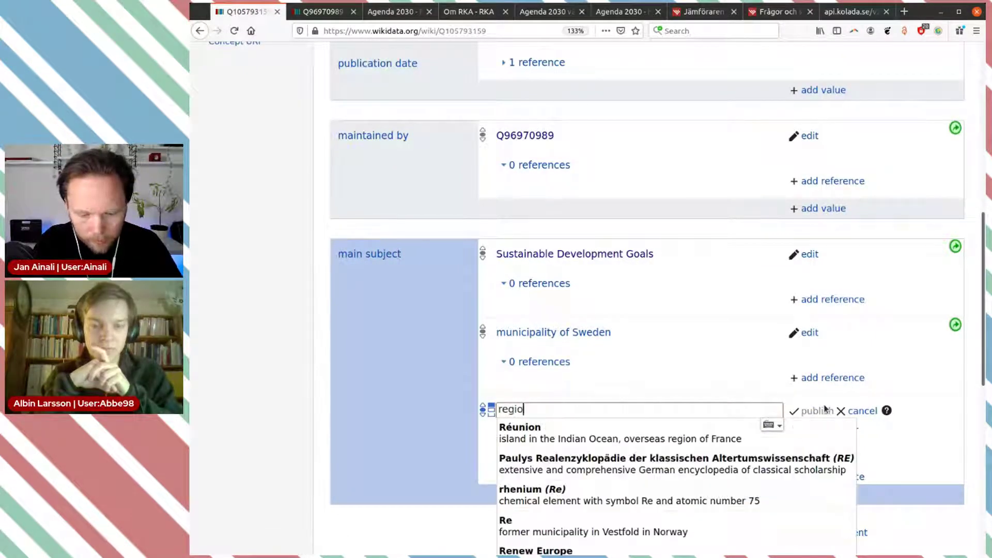
type("n of swe")
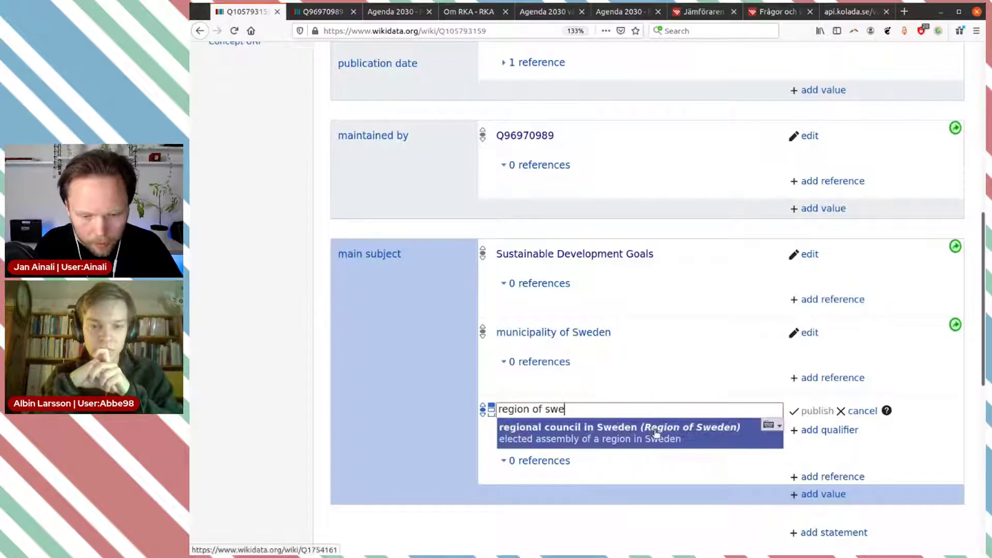
left_click(697, 440)
left_click(817, 411)
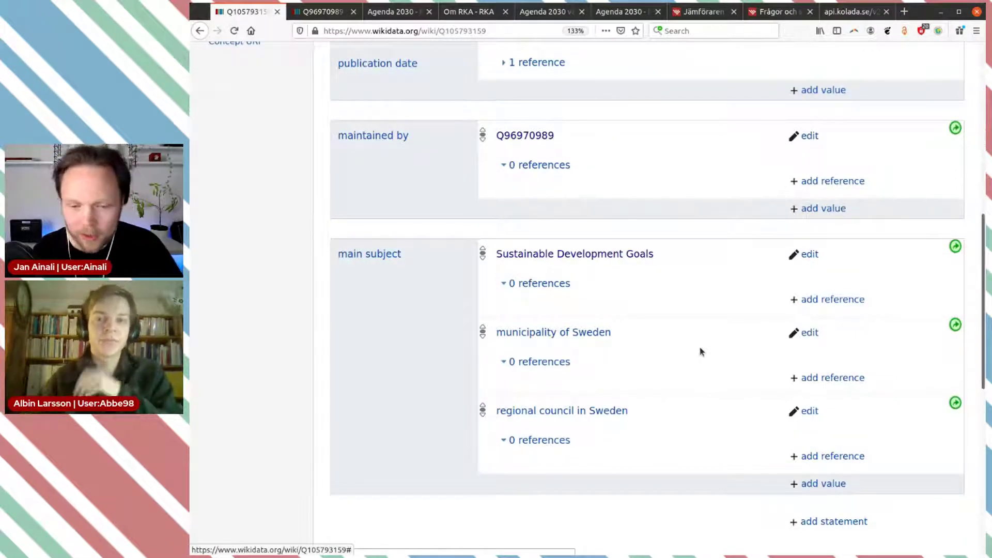
Step: Look over the item's statements from instance of to main subject, including the reference on the publication date
scroll(701, 352, "down", 1)
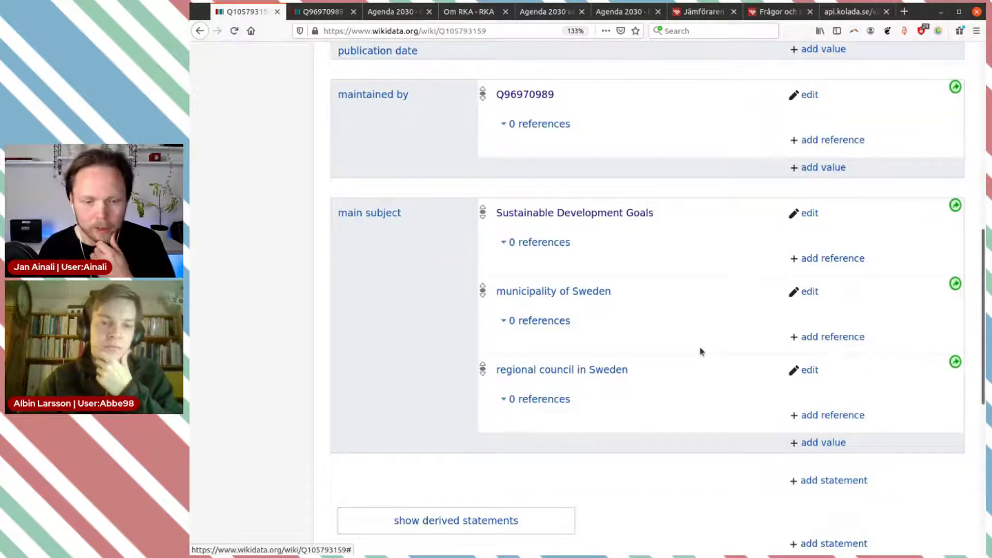
scroll(701, 352, "up", 5)
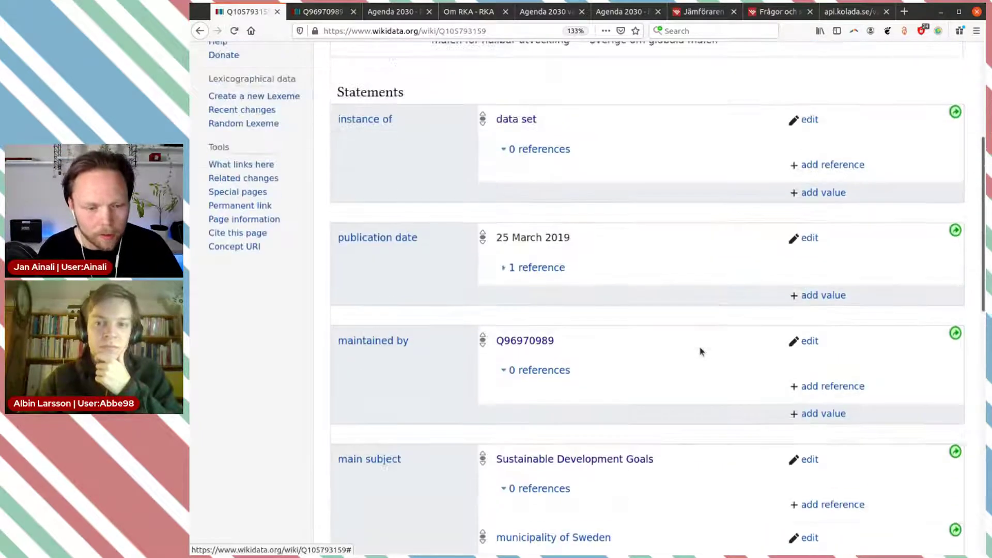
scroll(701, 352, "up", 2)
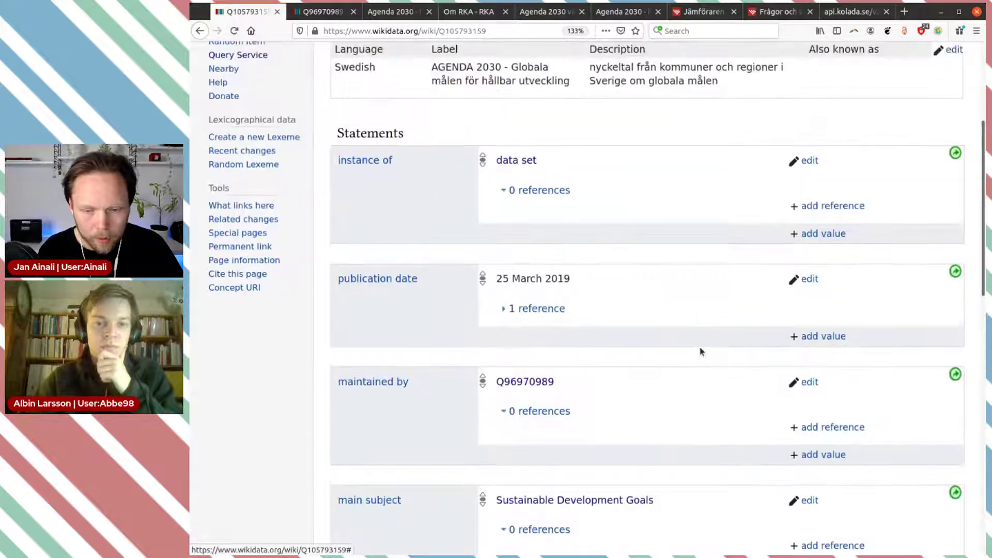
scroll(700, 352, "down", 4)
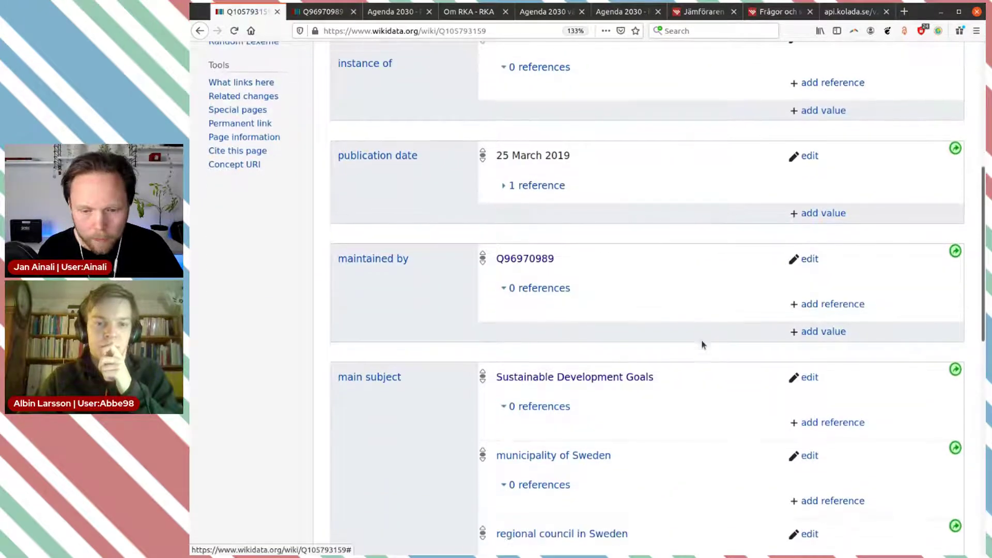
scroll(700, 330, "up", 3)
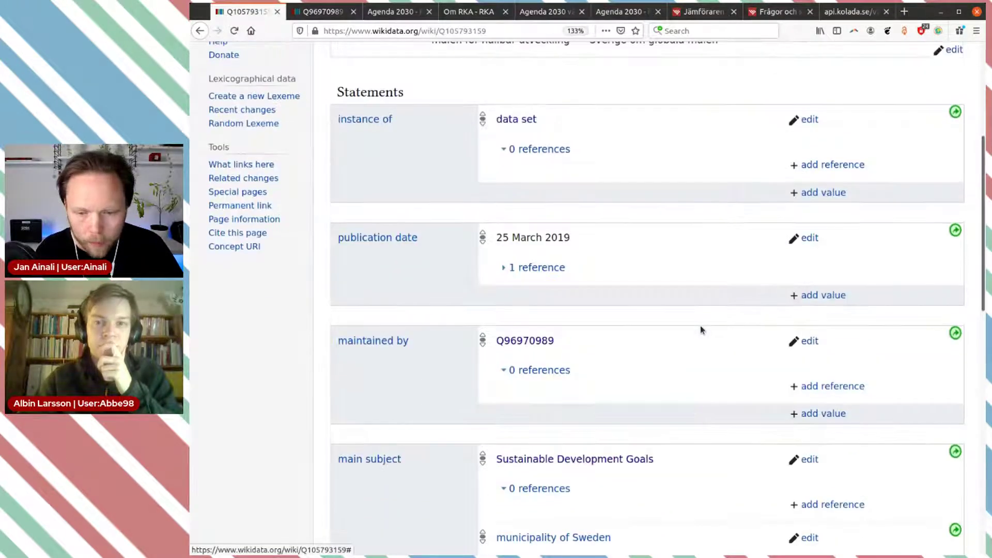
left_click(541, 309)
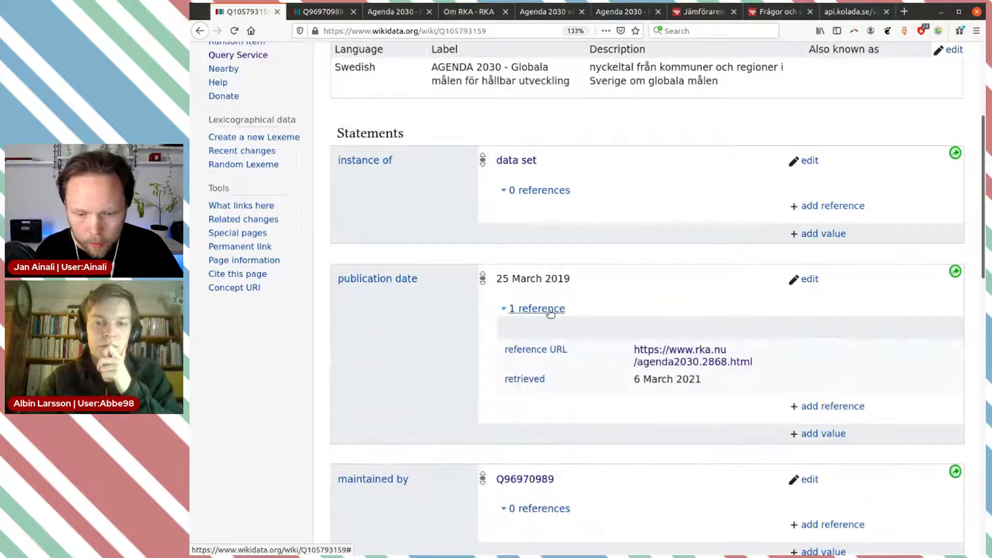
left_click(550, 310)
scroll(604, 345, "up", 1)
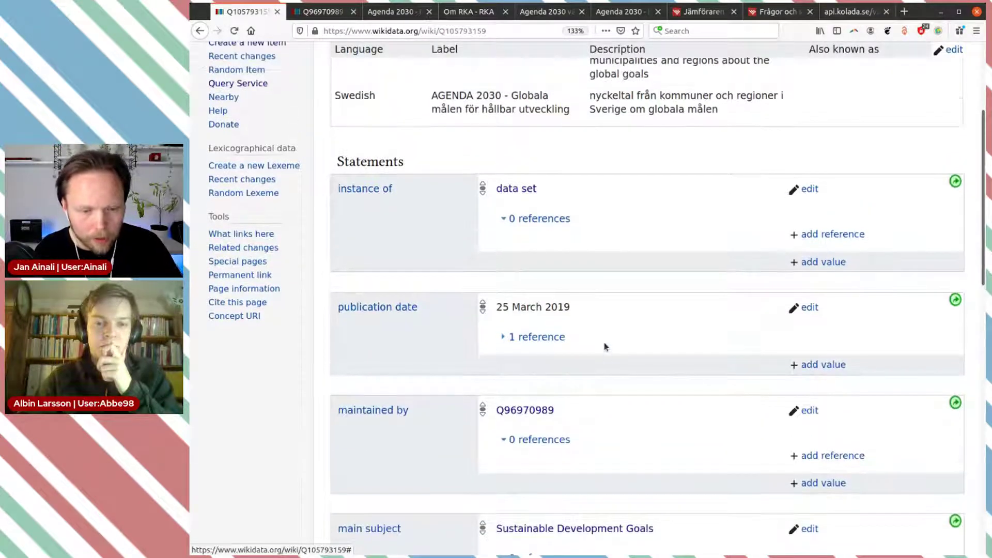
scroll(603, 344, "down", 2)
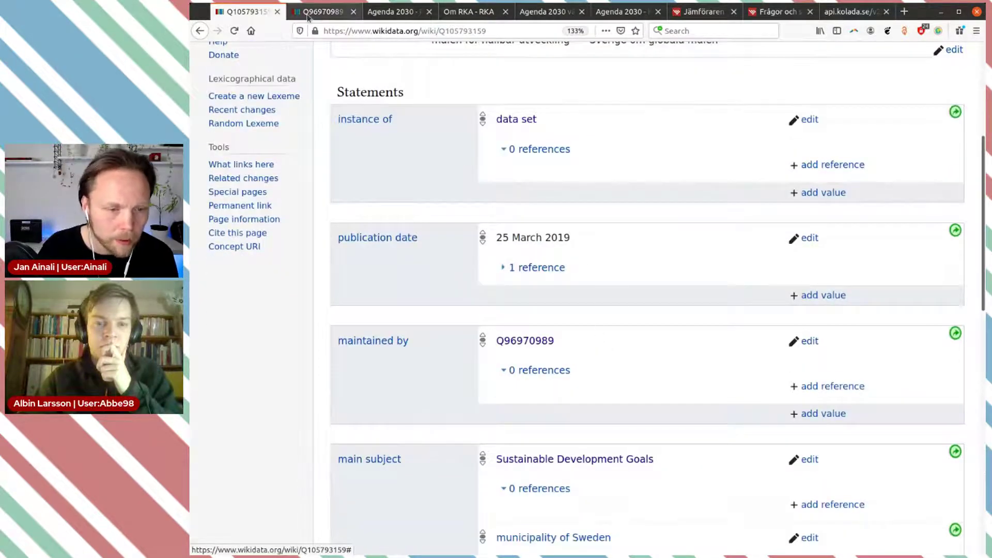
Step: Reload the data set item's page and expand the reference on the publication date statement
left_click(234, 30)
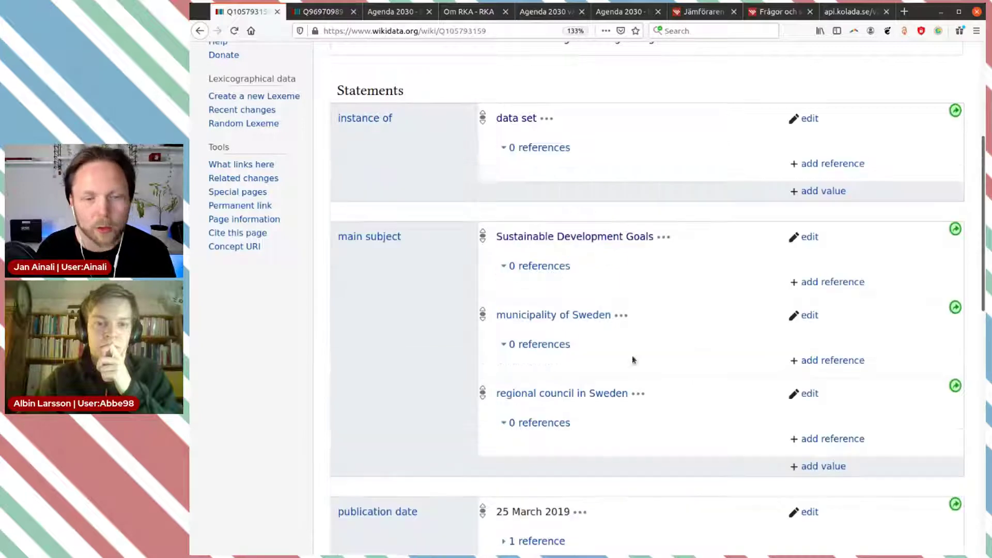
scroll(504, 269, "down", 3)
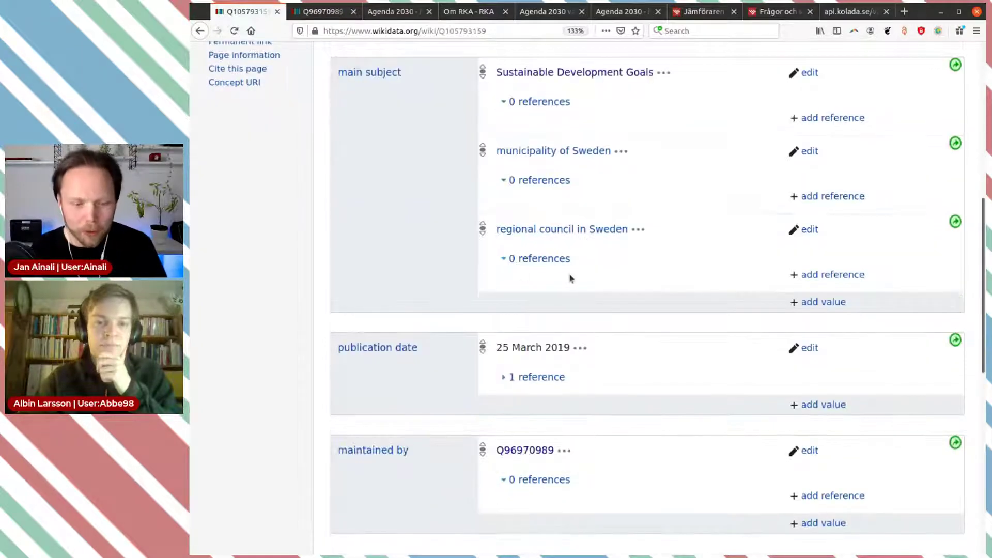
scroll(569, 277, "down", 2)
left_click(537, 295)
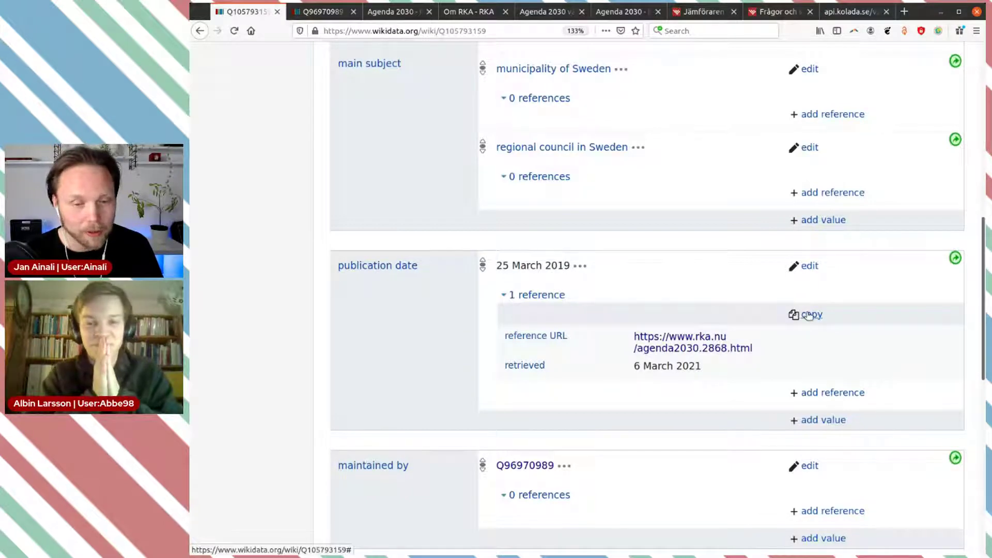
scroll(755, 381, "up", 3)
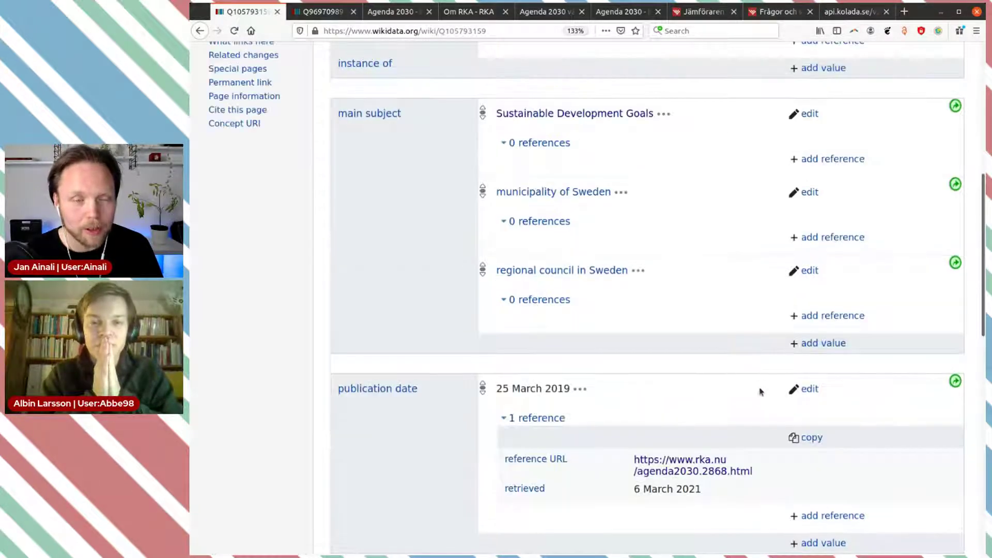
Step: Check the introduction of RKA's "Agenda 2030 - Nyckeltal" page for the mention of "kommuner" and "regioner"
left_click(380, 12)
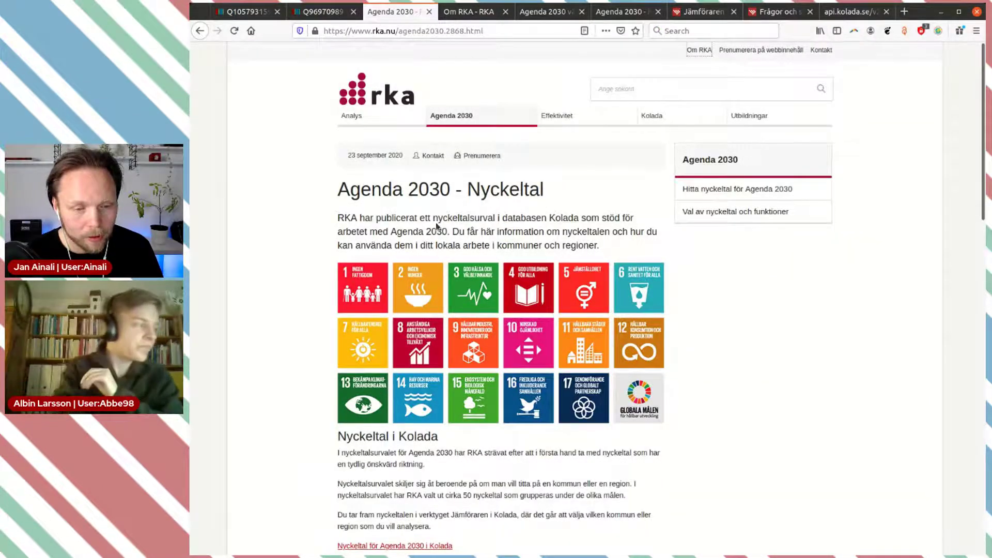
left_click_drag(376, 228, 620, 248)
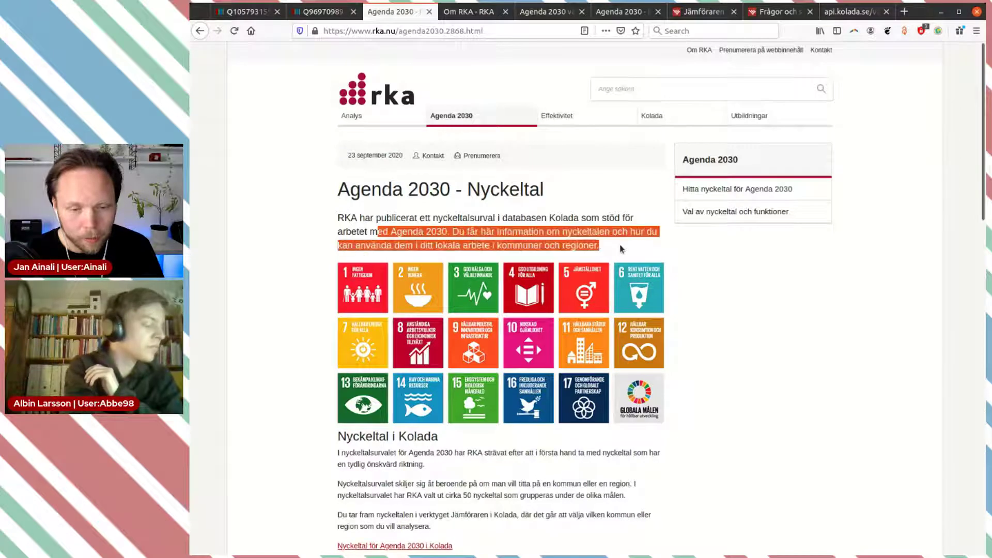
double_click(512, 243)
double_click(579, 245)
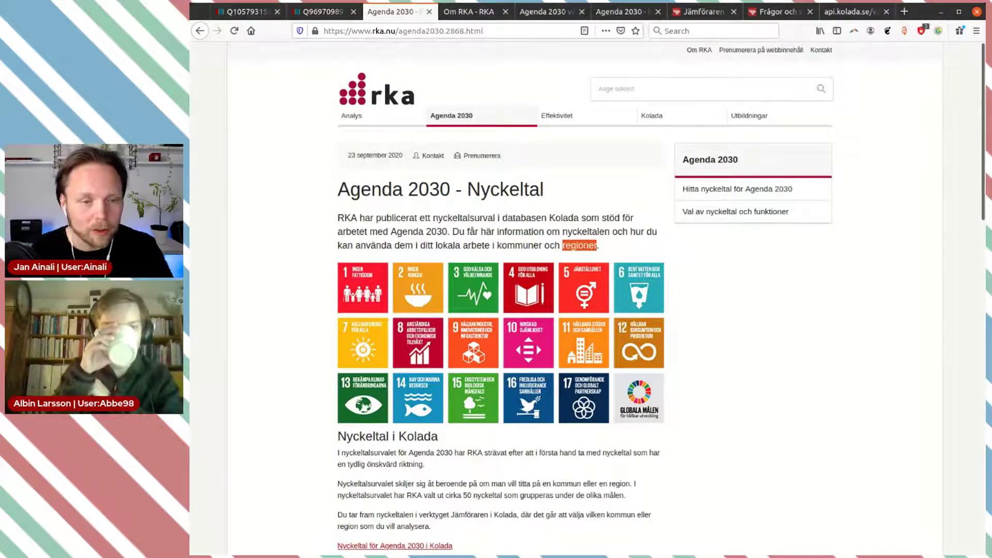
Step: Back on the data set item, copy the publication date's reference and insert it into all three main subject values
left_click(243, 11)
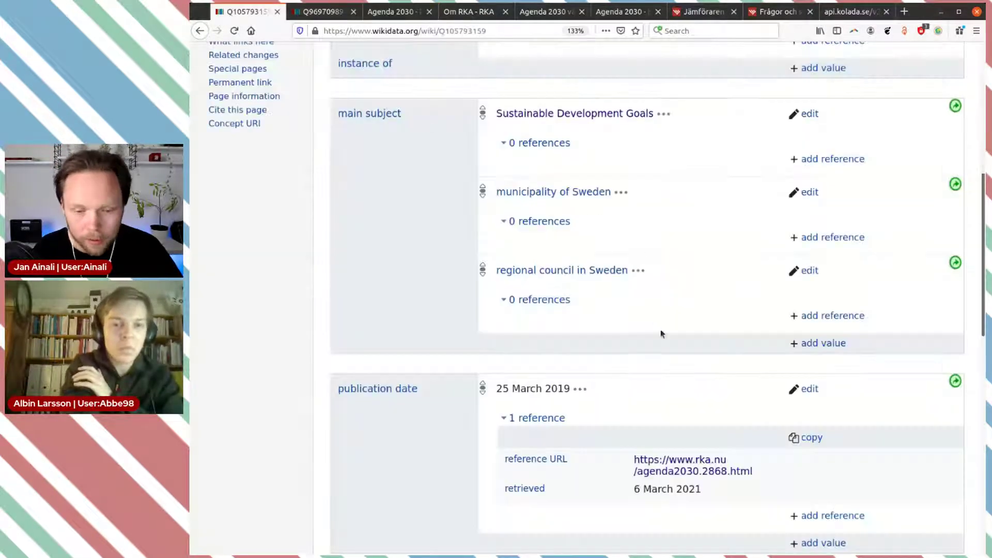
scroll(770, 401, "down", 2)
left_click(811, 315)
scroll(801, 336, "up", 3)
left_click(939, 356)
left_click(917, 278)
left_click(912, 199)
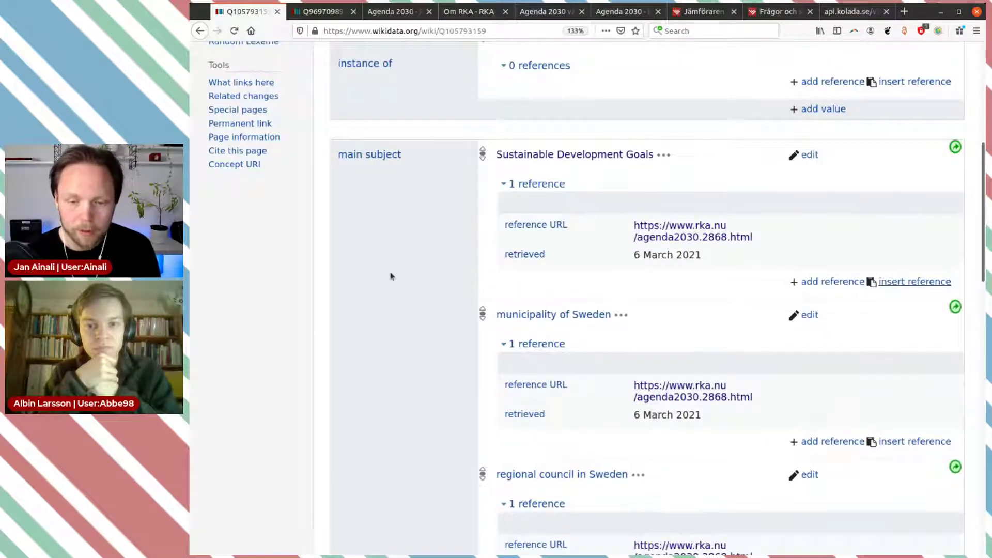
Step: Find the DuplicateReferences gadget in the Wikidata gadget preferences, and return to the data set item
scroll(393, 279, "up", 6)
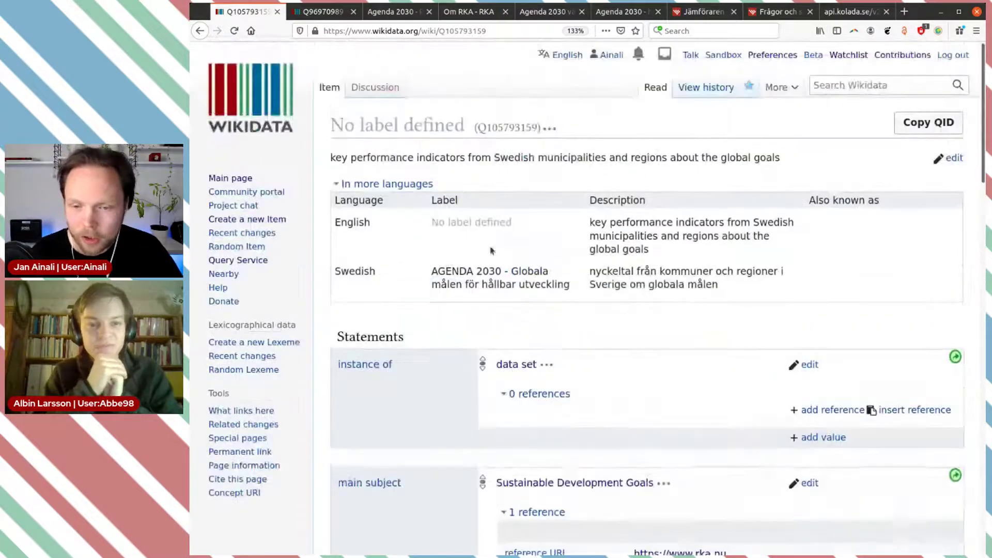
left_click(785, 56)
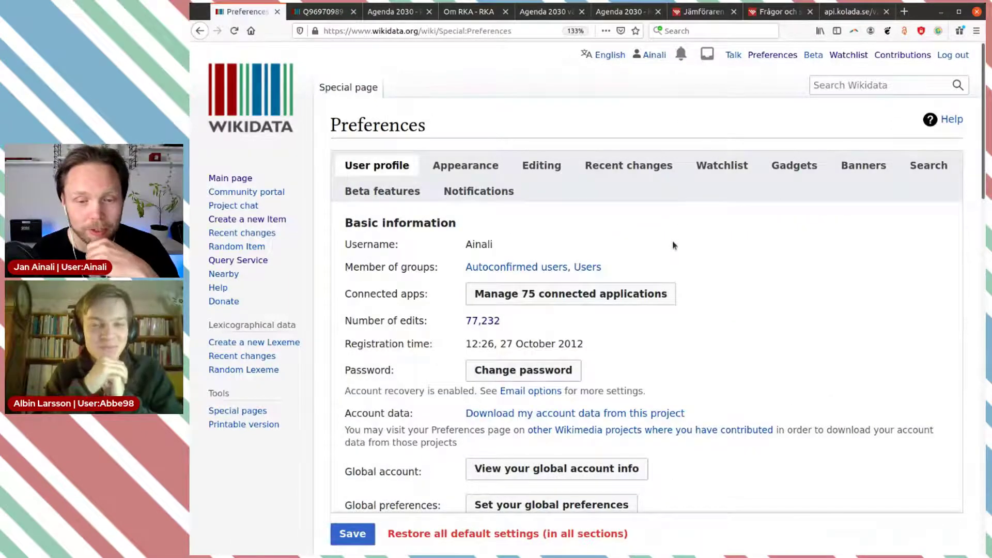
left_click(794, 166)
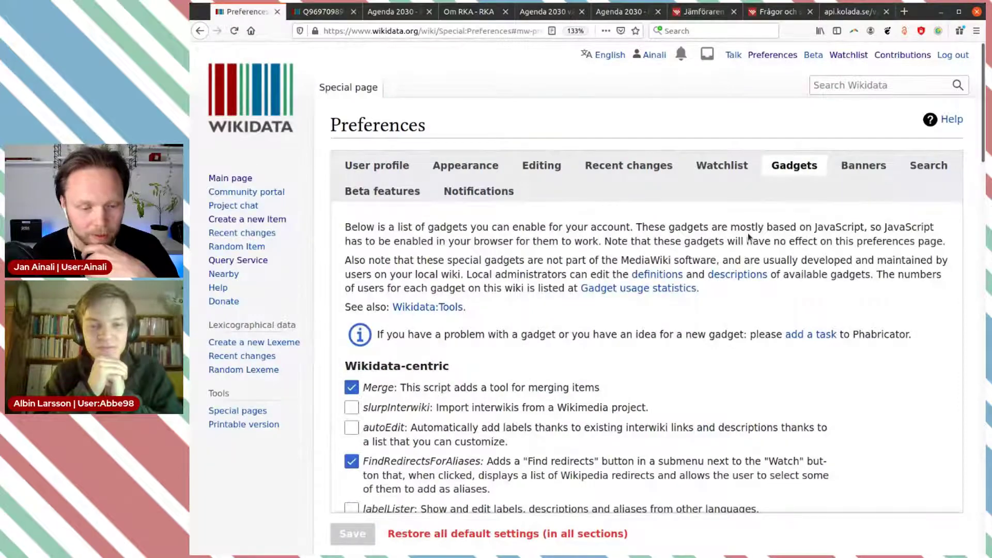
scroll(745, 238, "down", 3)
scroll(742, 237, "down", 9)
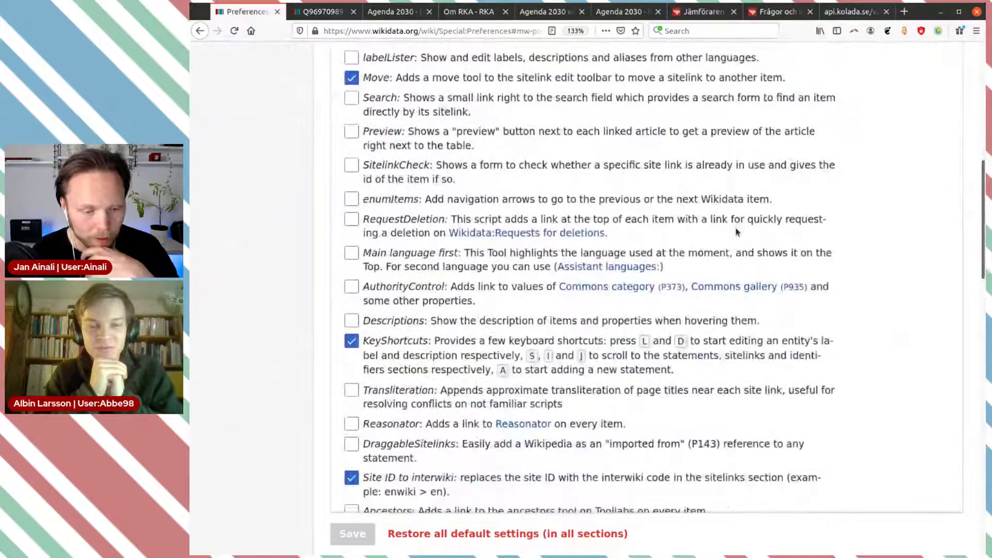
scroll(734, 230, "down", 5)
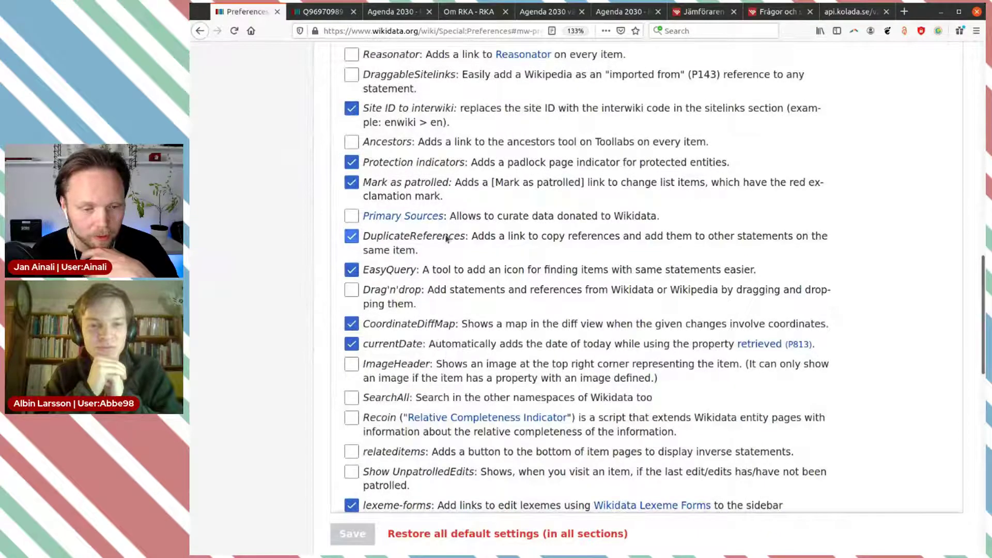
scroll(242, 56, "up", 2)
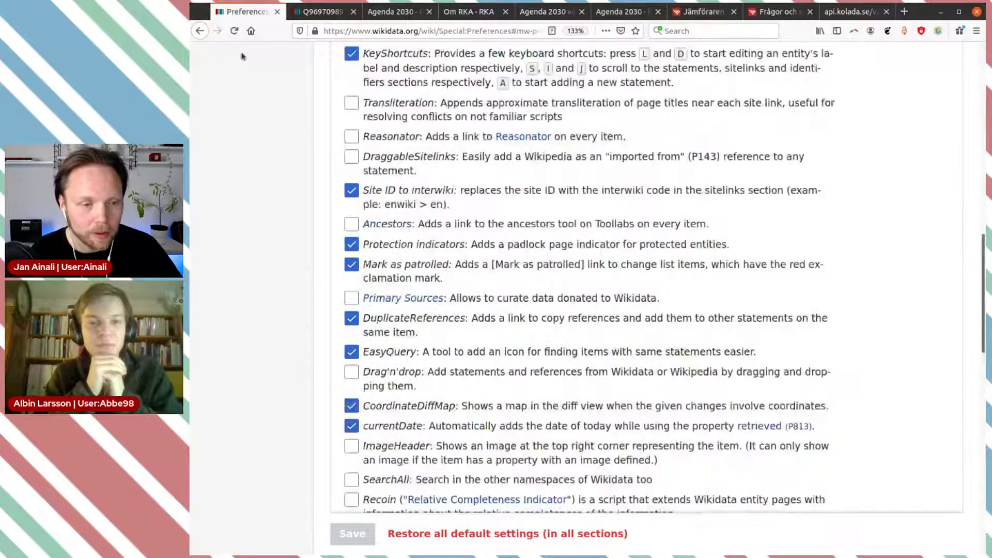
left_click(199, 32)
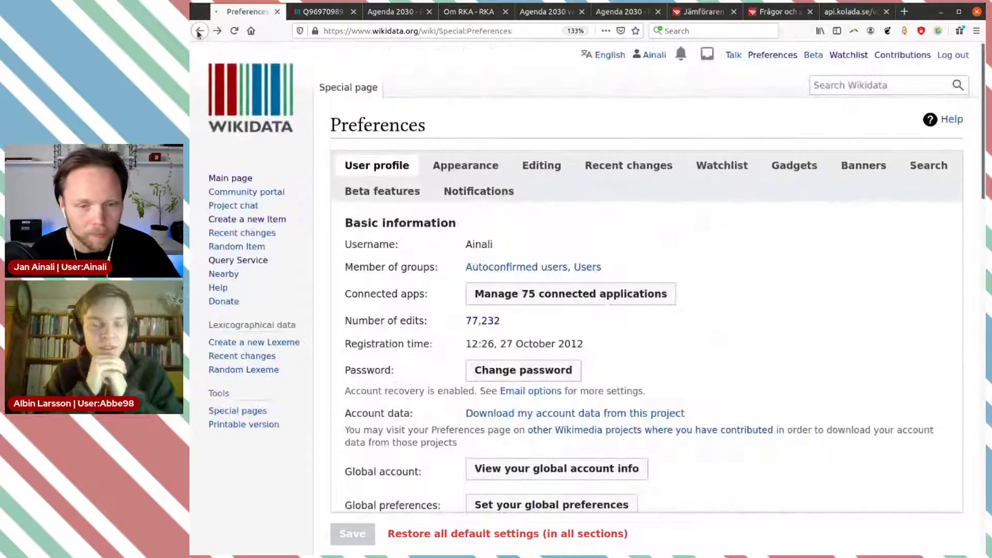
left_click(200, 31)
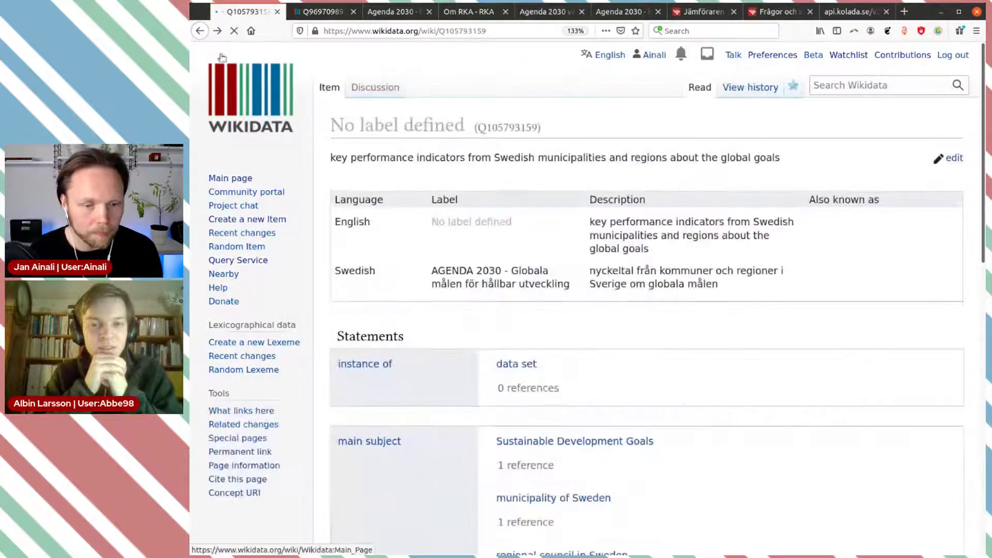
Step: Add a language of work or name statement with the value Swedish to the data set item and publish it
scroll(503, 203, "down", 3)
scroll(504, 203, "down", 5)
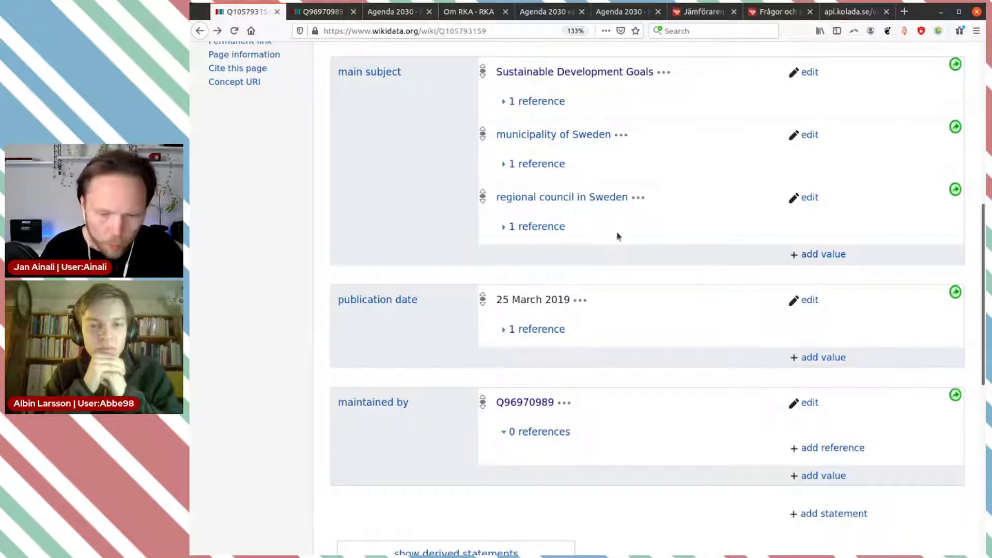
scroll(618, 236, "down", 3)
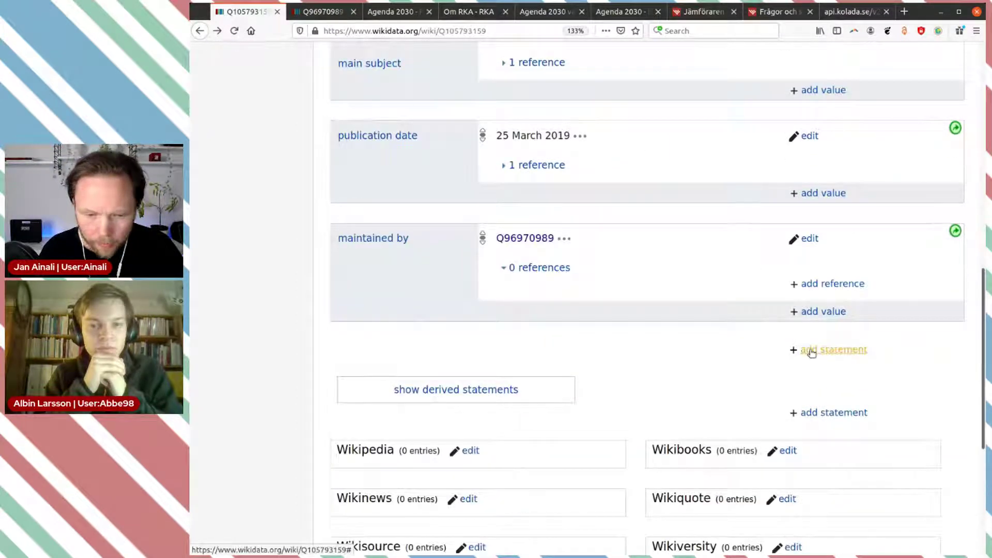
left_click(811, 351)
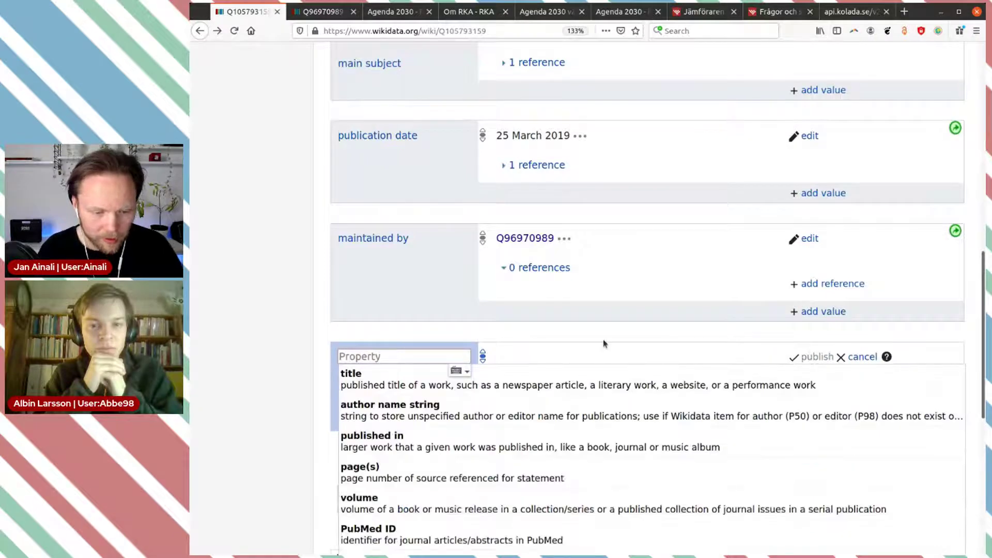
type("lang")
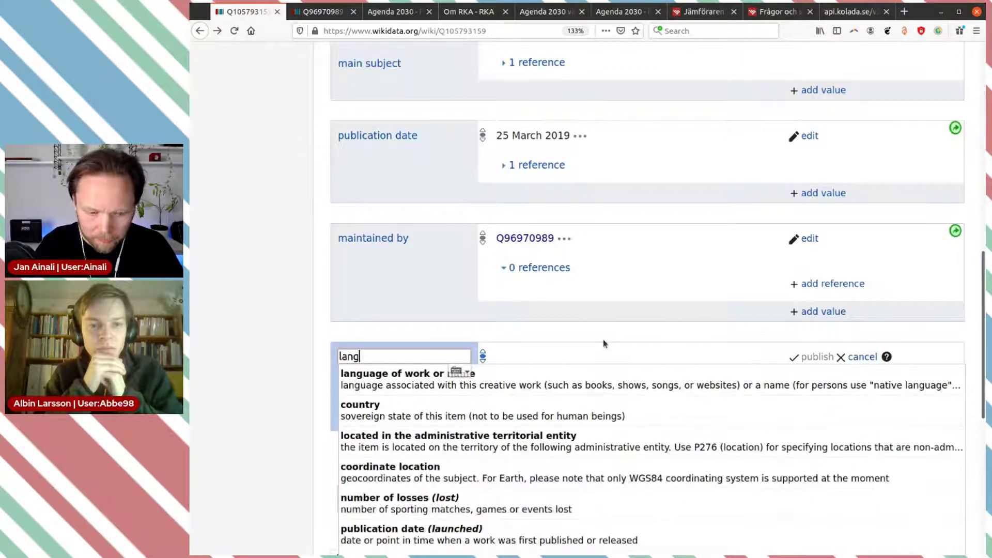
left_click(601, 382)
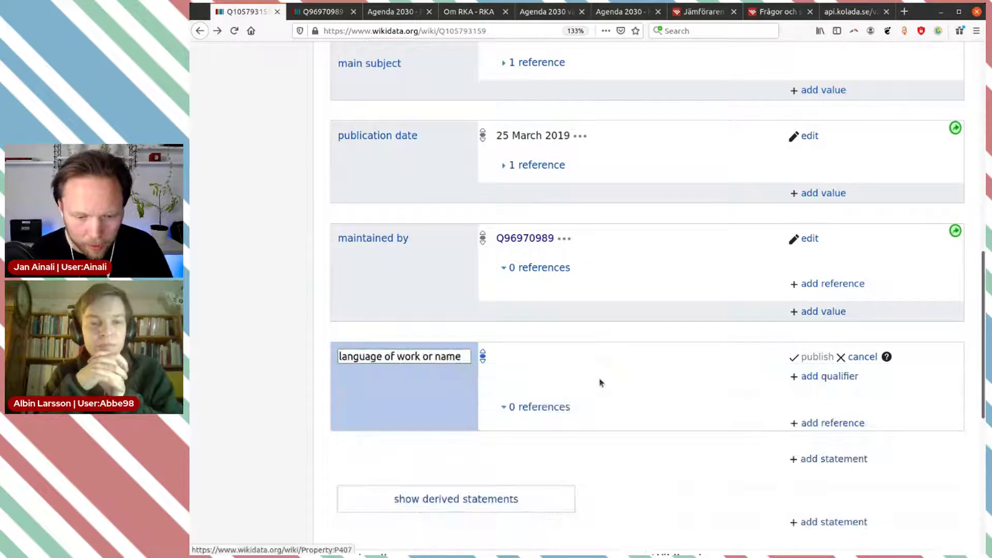
type("Swedi")
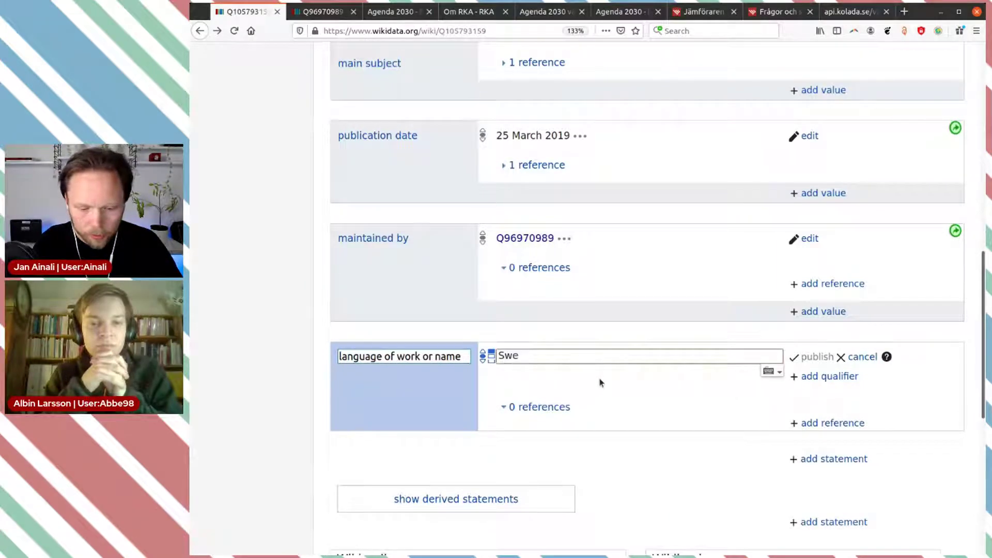
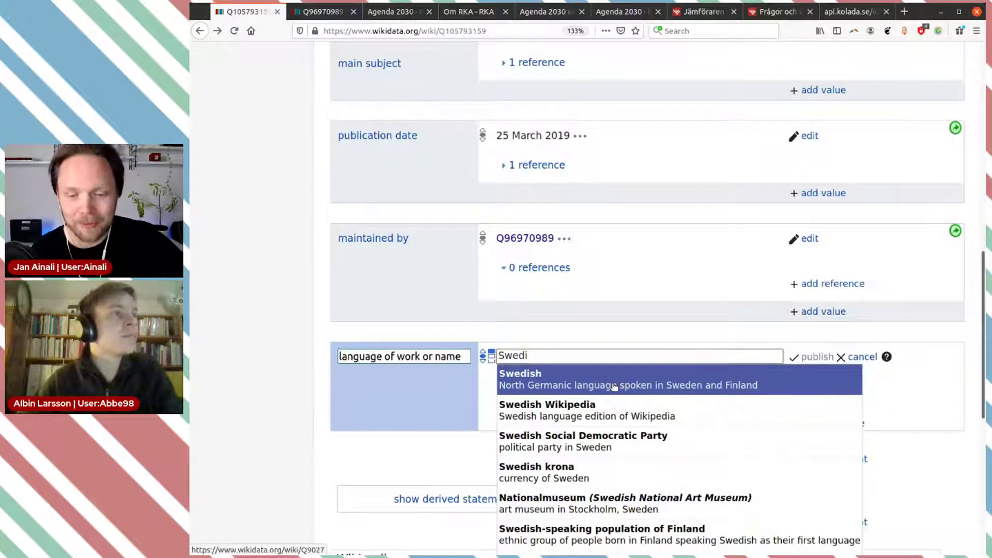
left_click(614, 387)
left_click(816, 358)
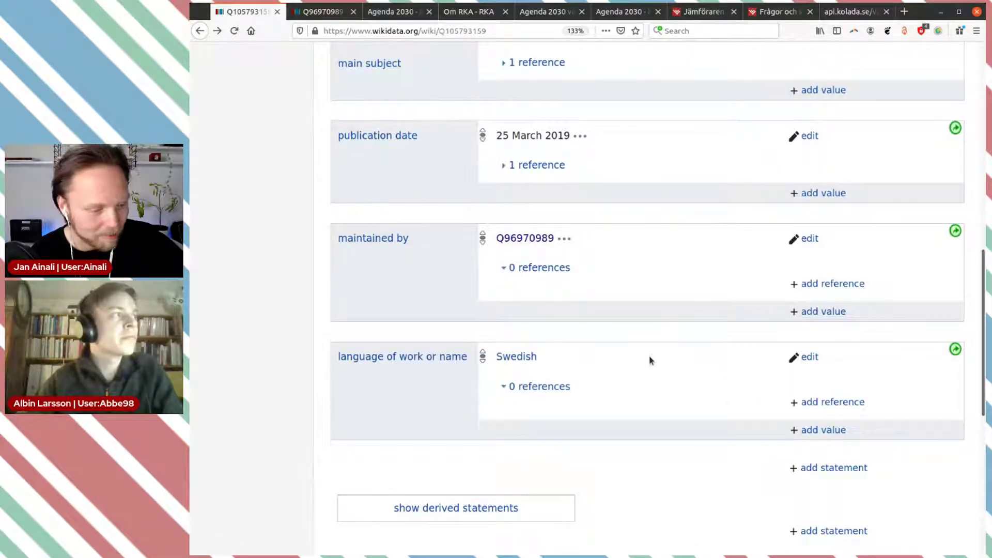
Step: Review the item's statements and the open source pages, and copy the web address of Kolada's Jämföraren page
scroll(652, 357, "down", 2)
scroll(655, 356, "up", 4)
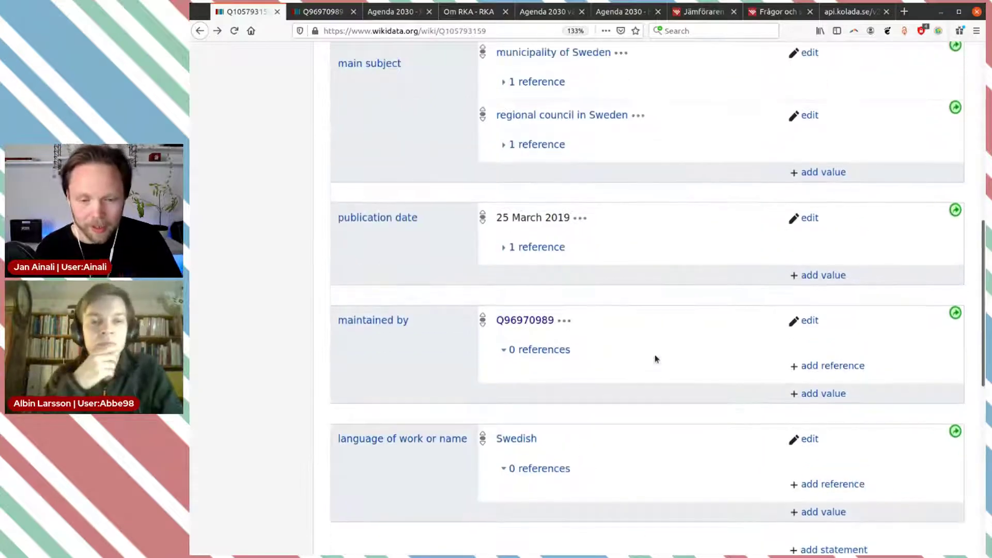
scroll(655, 359, "up", 5)
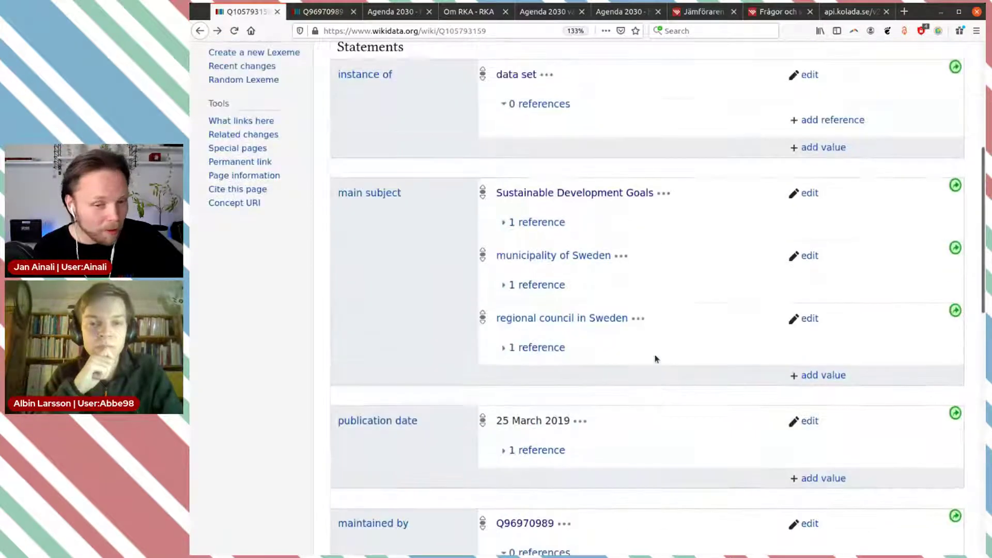
scroll(655, 359, "down", 2)
scroll(655, 359, "down", 6)
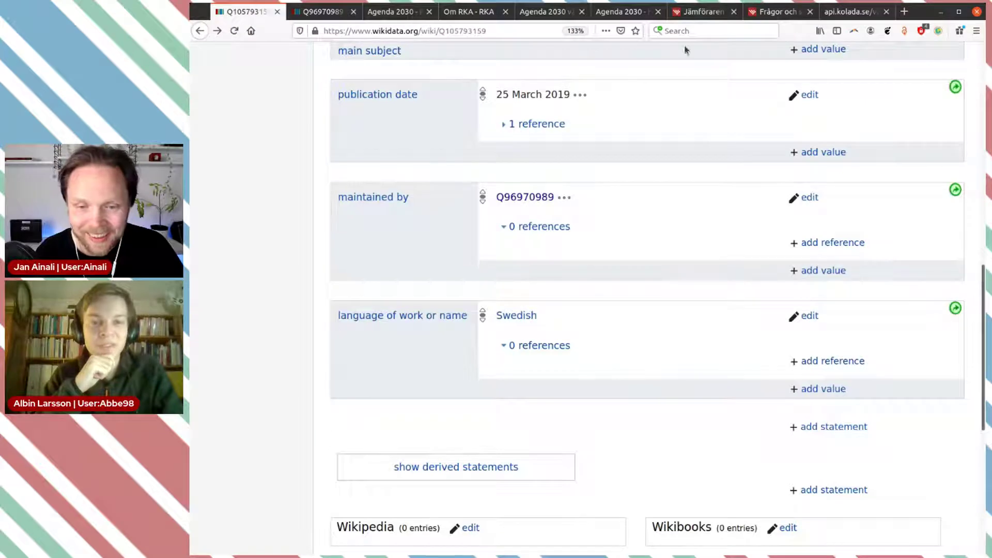
left_click(693, 14)
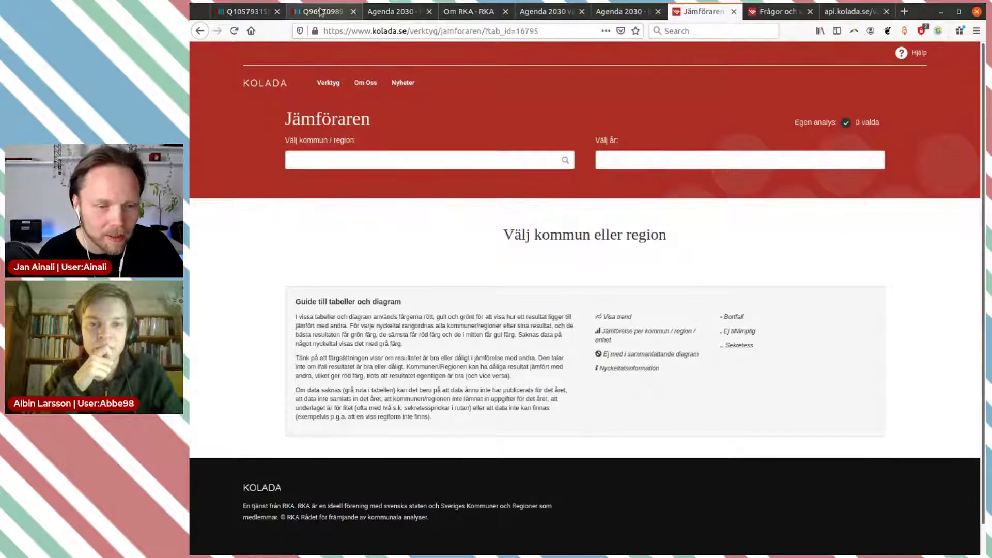
left_click(335, 13)
left_click(390, 11)
scroll(477, 273, "down", 3)
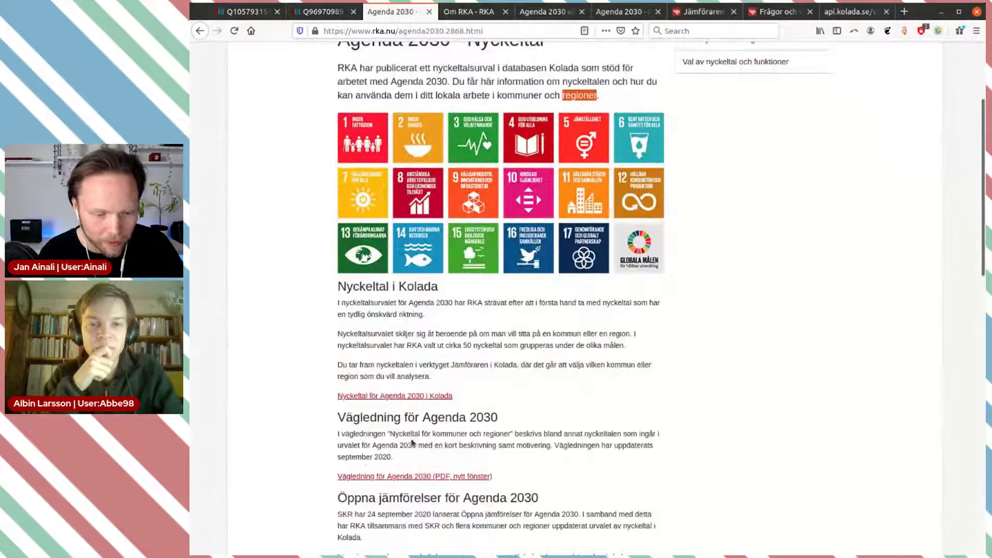
left_click(704, 11)
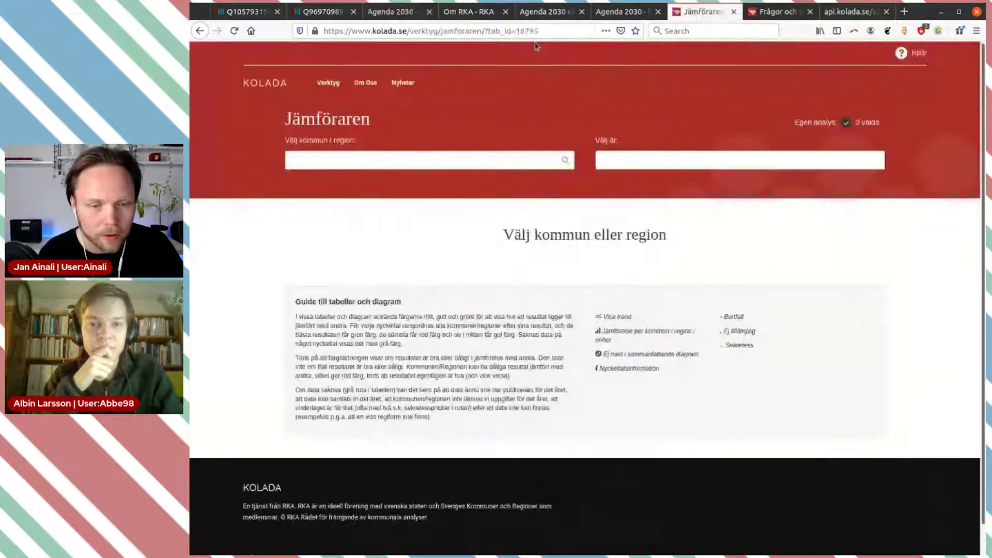
left_click(544, 33)
key("ctrl+c")
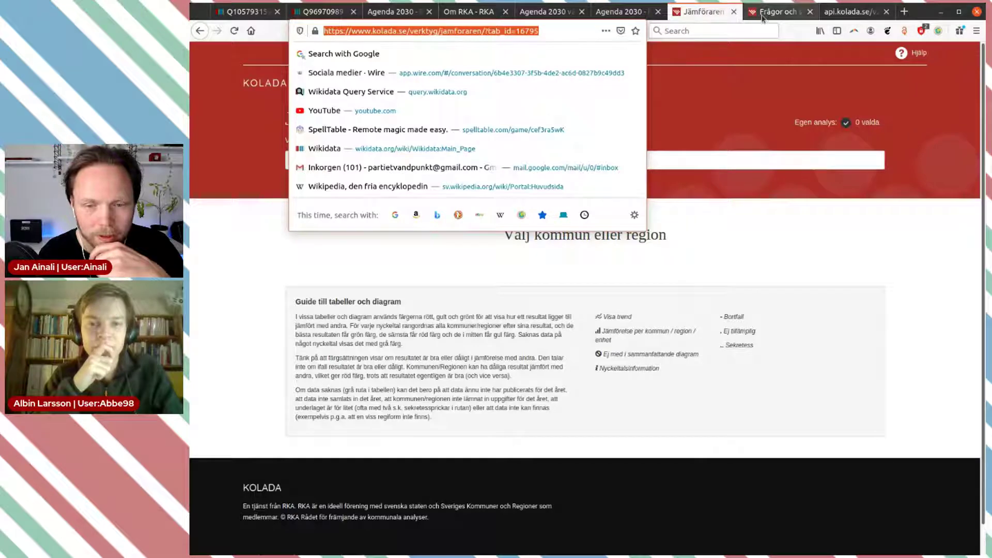
left_click(246, 12)
scroll(782, 413, "down", 1)
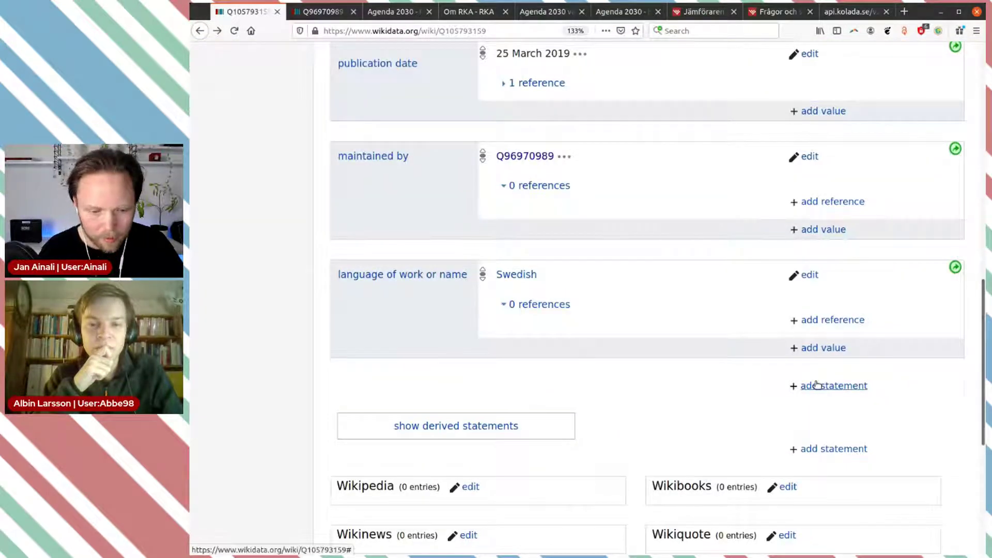
left_click(817, 386)
scroll(722, 353, "down", 2)
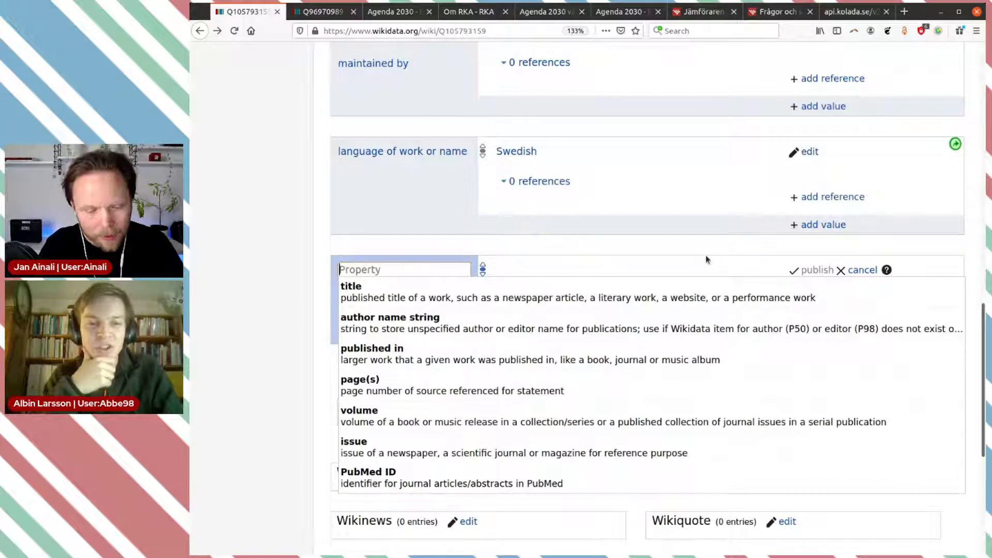
type("offi")
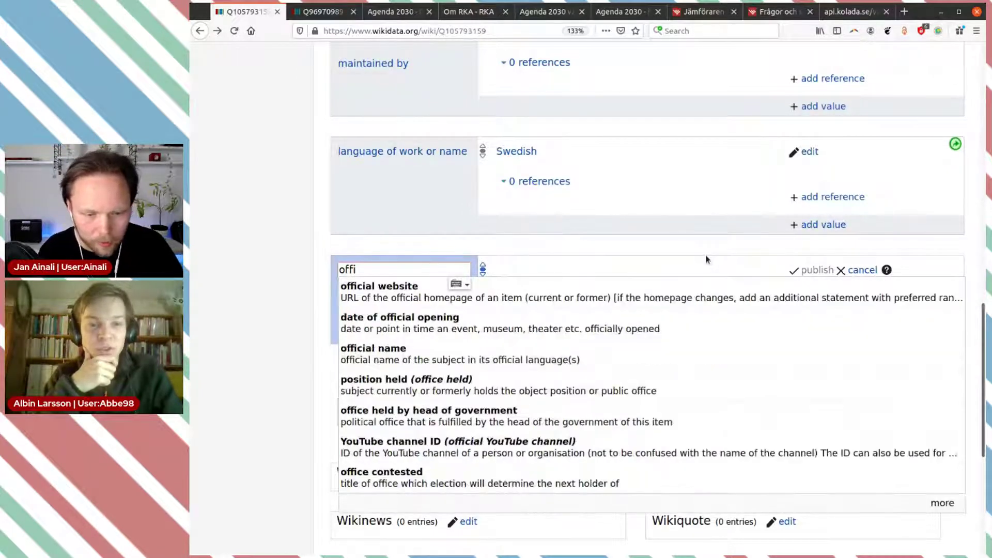
left_click(671, 292)
key("ctrl+v")
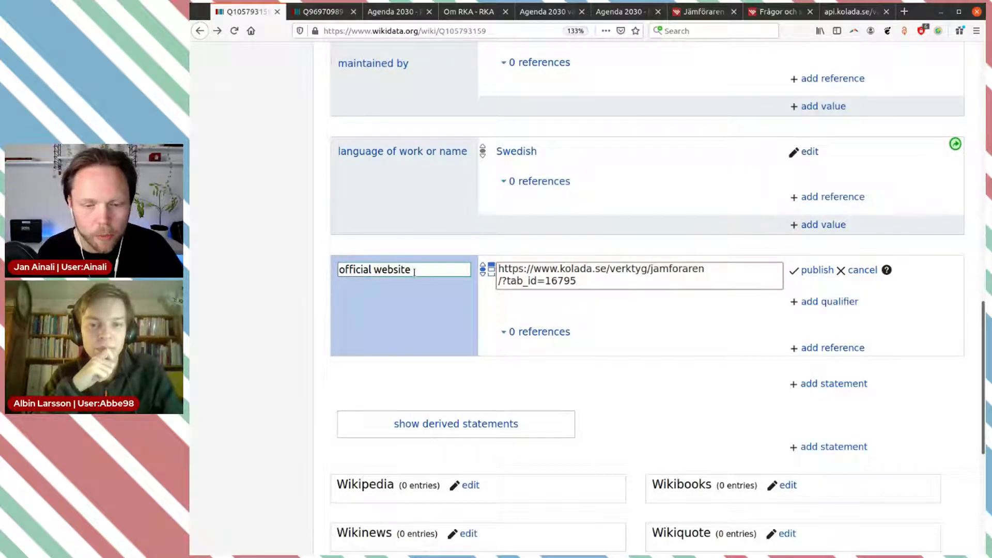
Step: Qualify the official website with language of work or name set to Swedish, and publish the statement
left_click(833, 303)
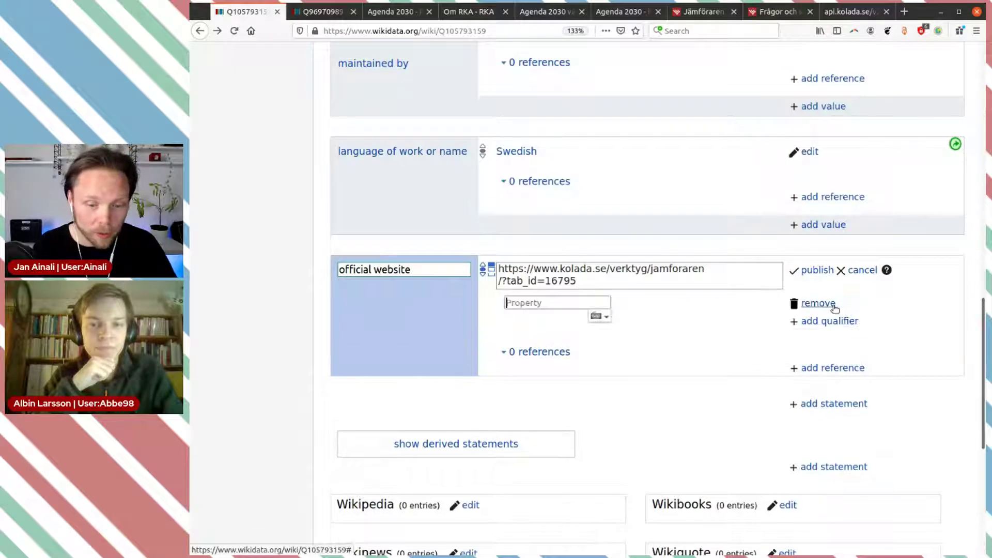
type("l")
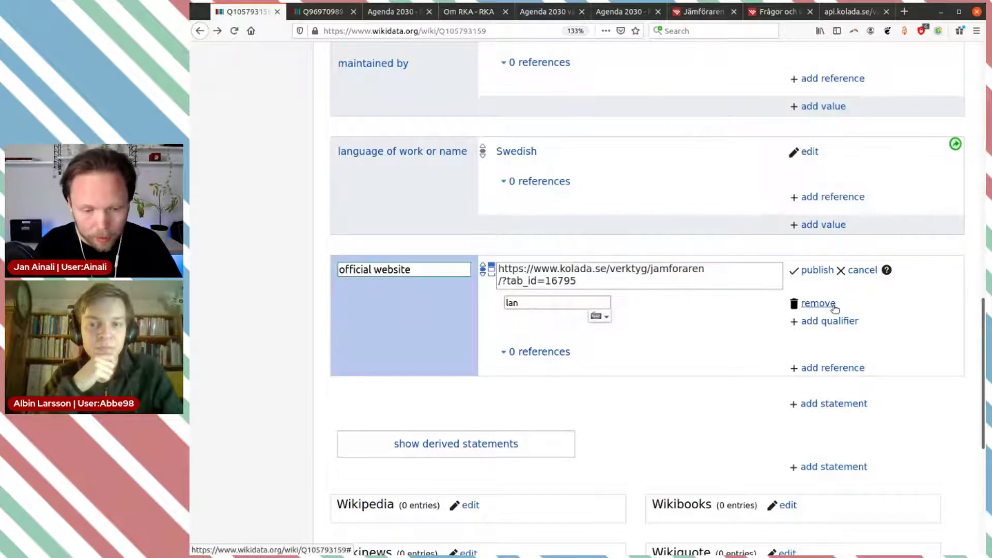
type("an")
left_click(705, 328)
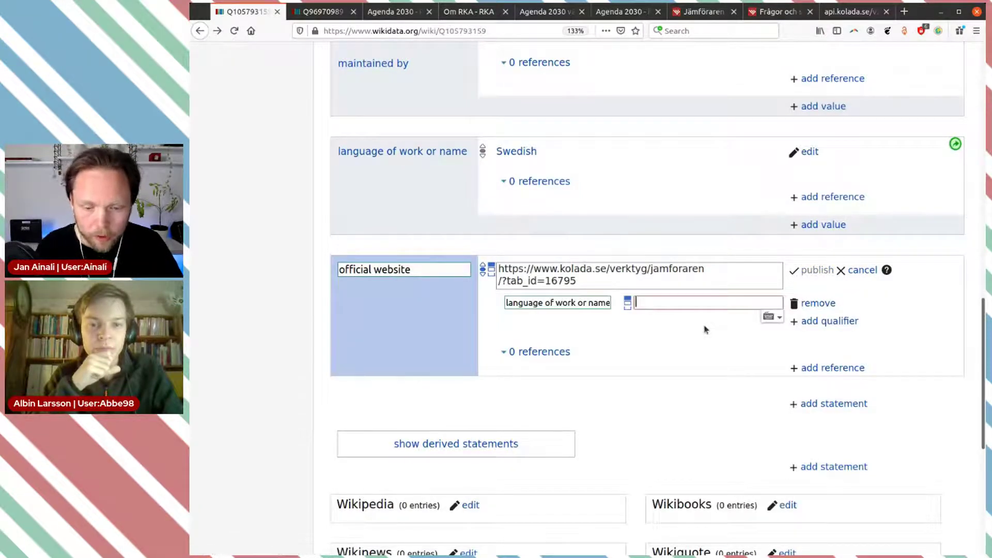
type("swed")
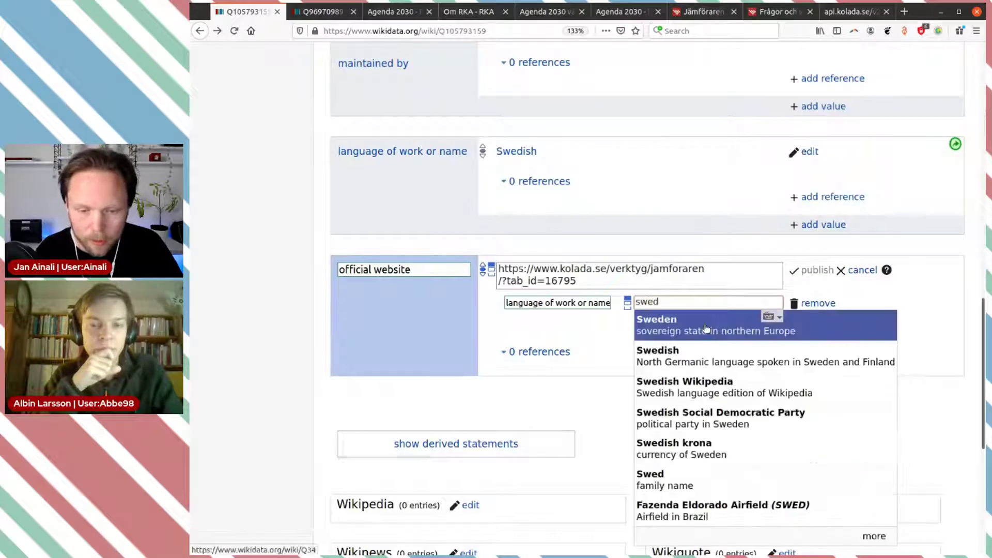
left_click(694, 353)
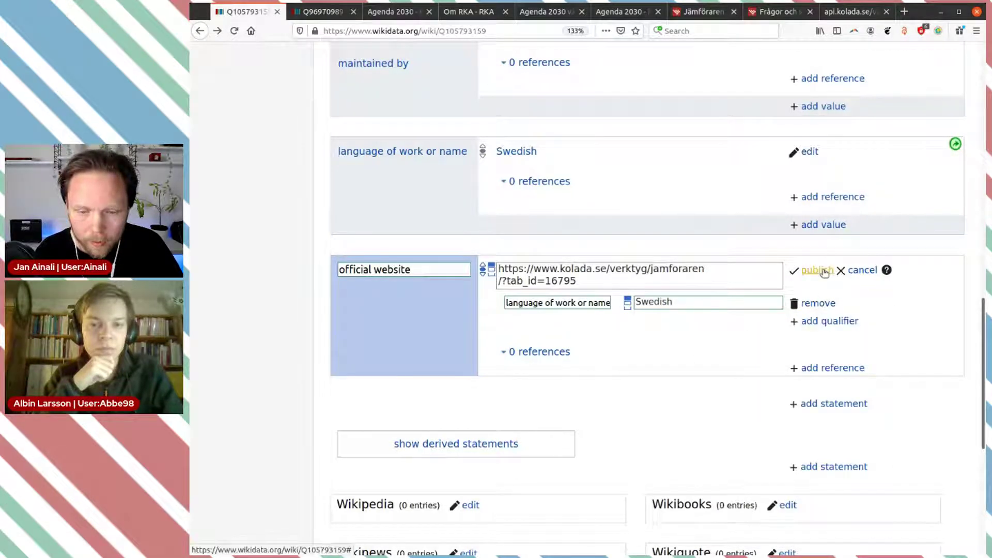
left_click(826, 272)
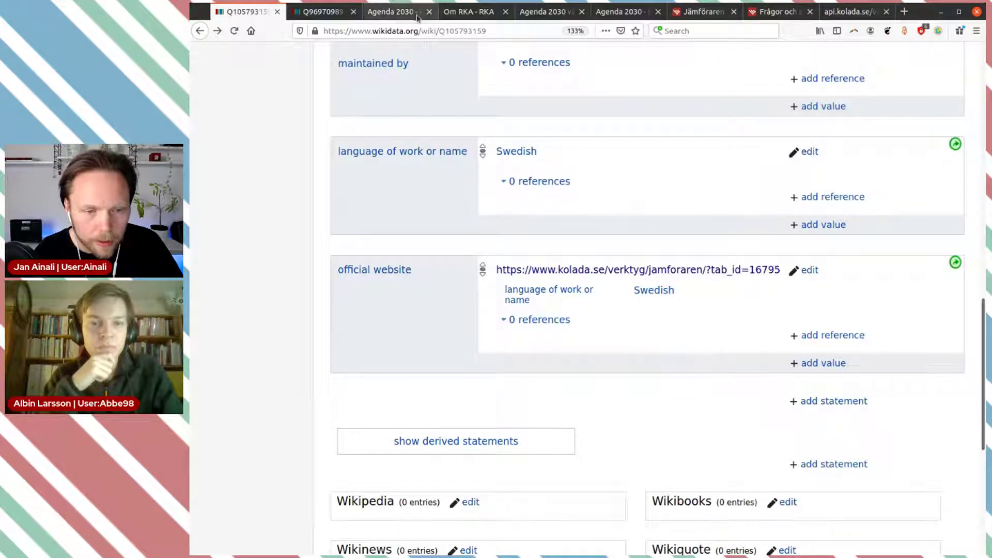
Step: Copy the web address of RKA's Agenda 2030 guide PDF, "Nyckeltal för kommuner och regioner"
left_click(468, 12)
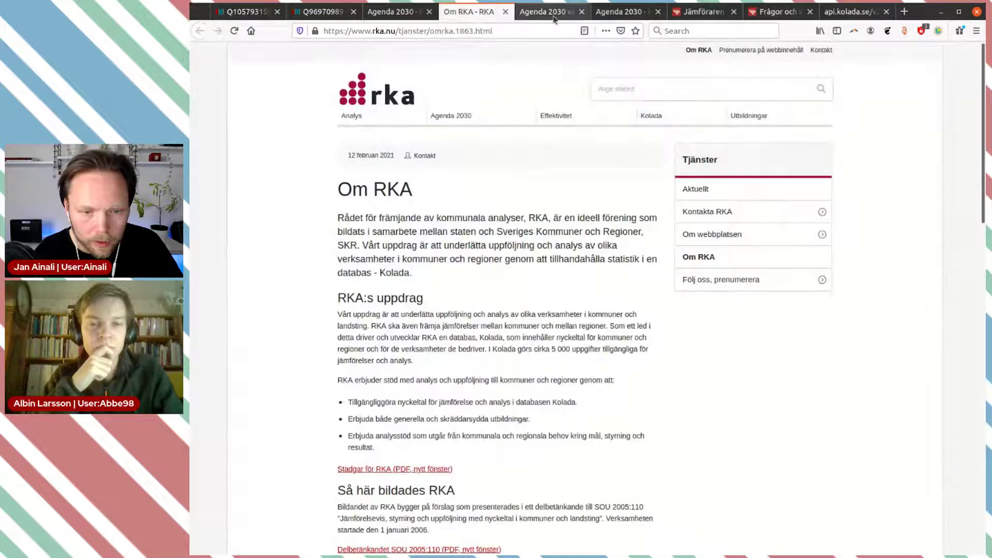
left_click(553, 16)
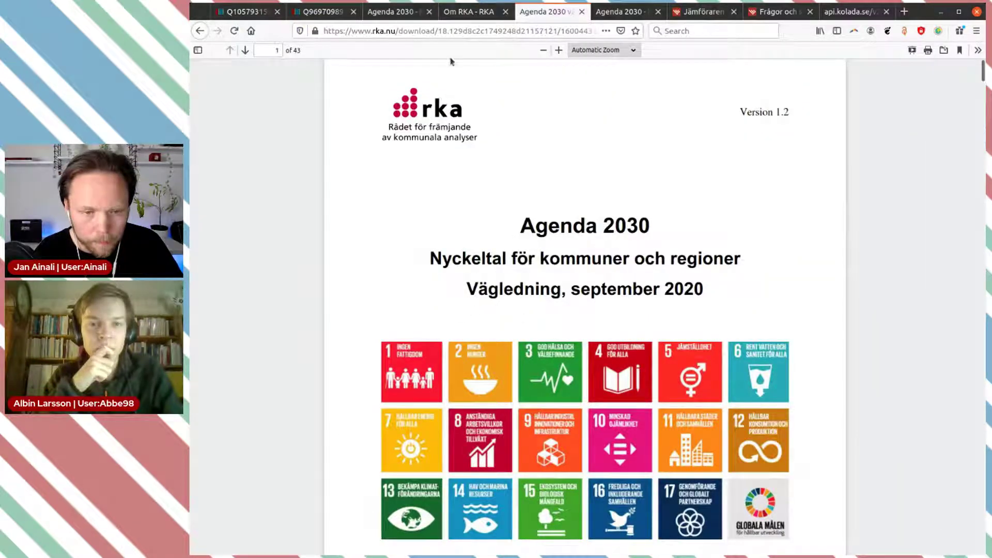
left_click(454, 31)
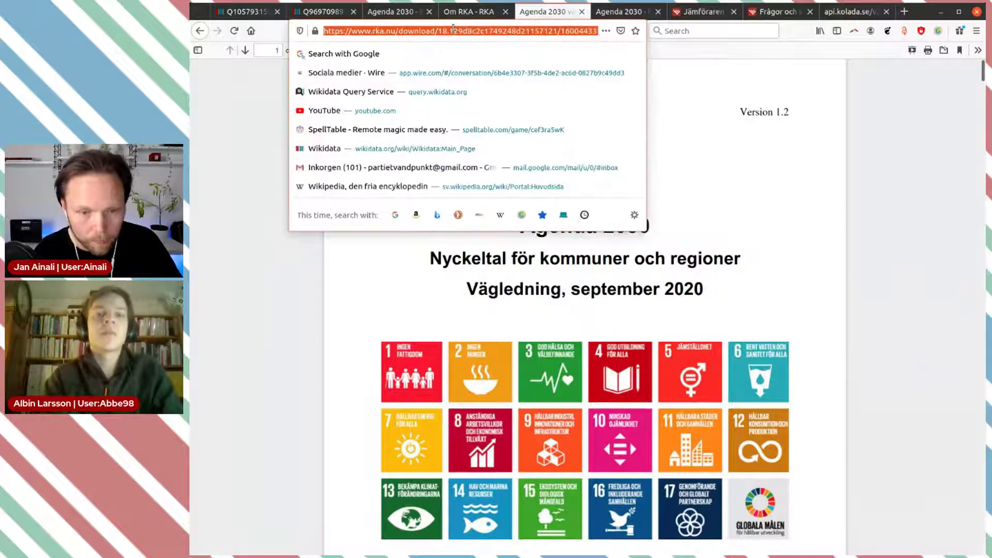
Step: Back on the data set item, start a user manual URL statement and enter the guide PDF's copied address as its value
left_click(248, 12)
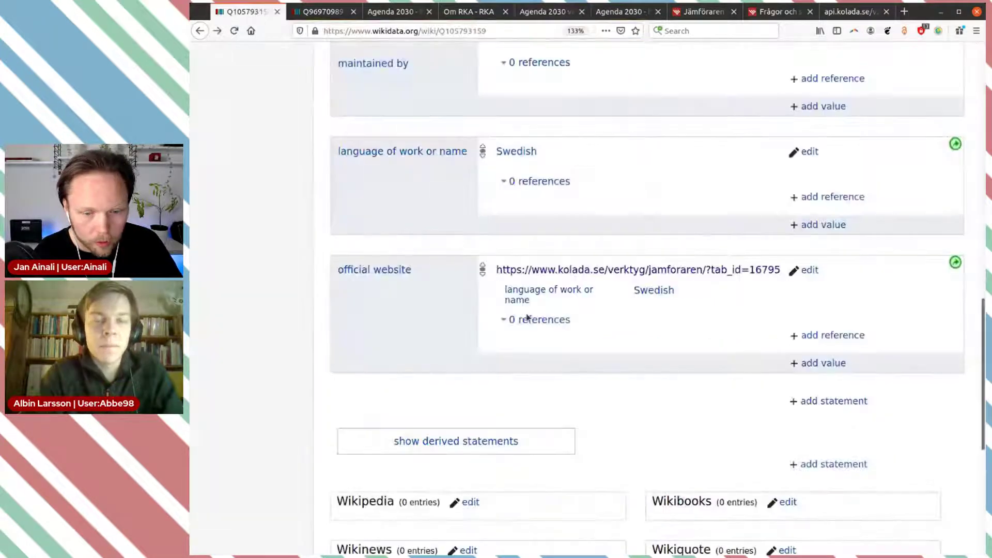
left_click(856, 402)
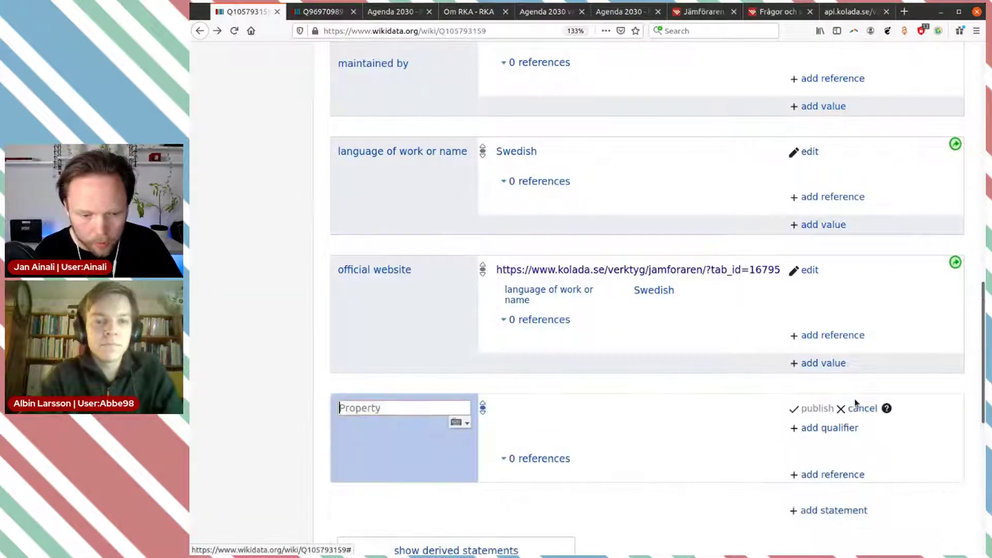
type("manu")
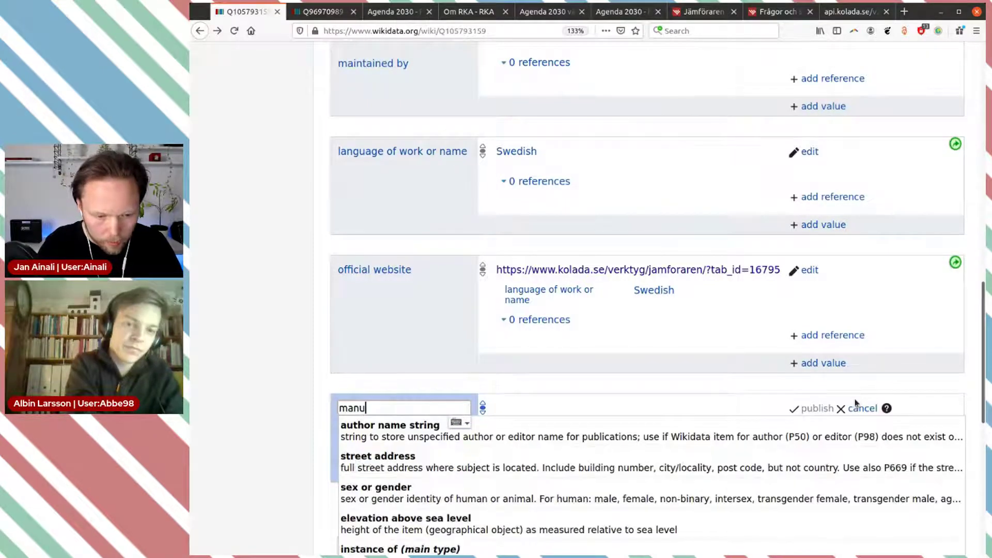
type("l")
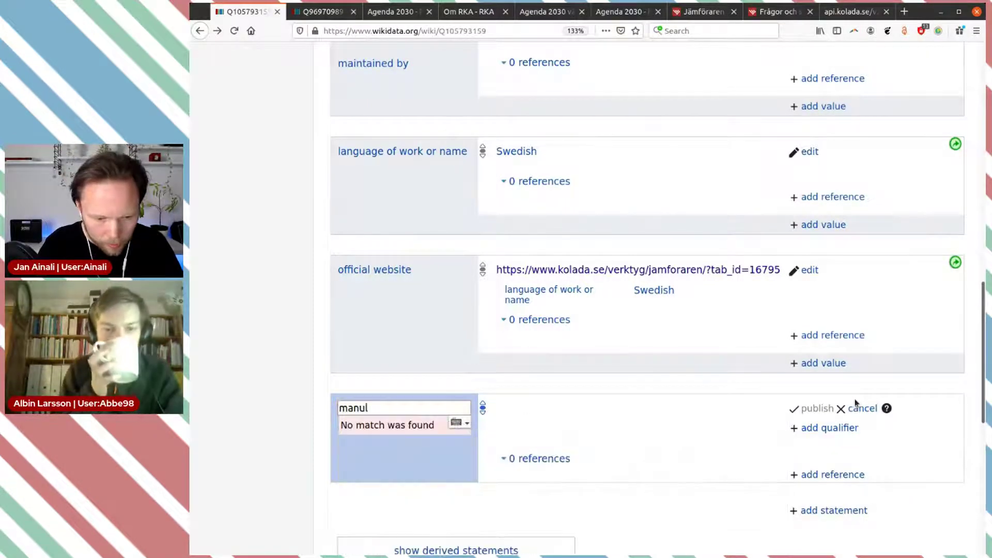
type("user")
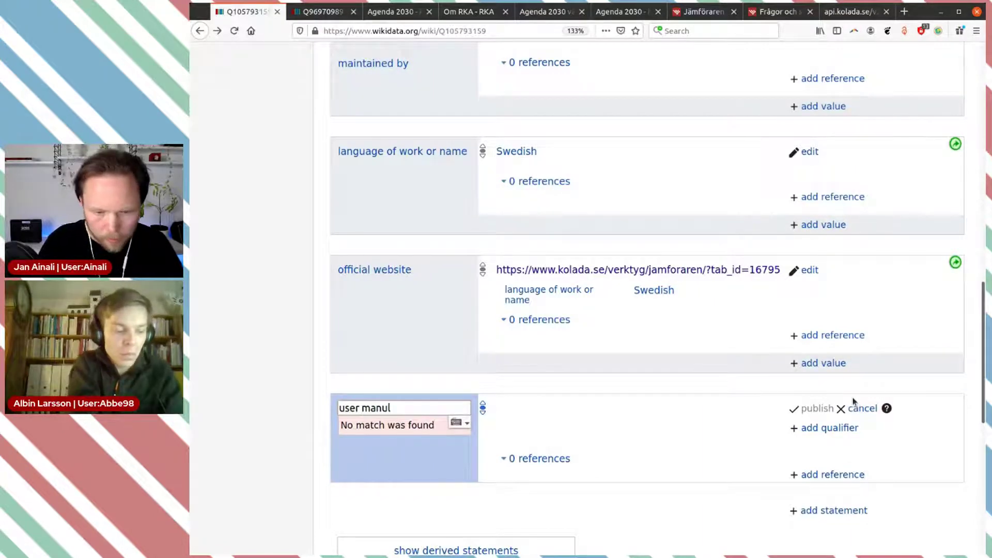
key("BackSpace")
key("BackSpace")
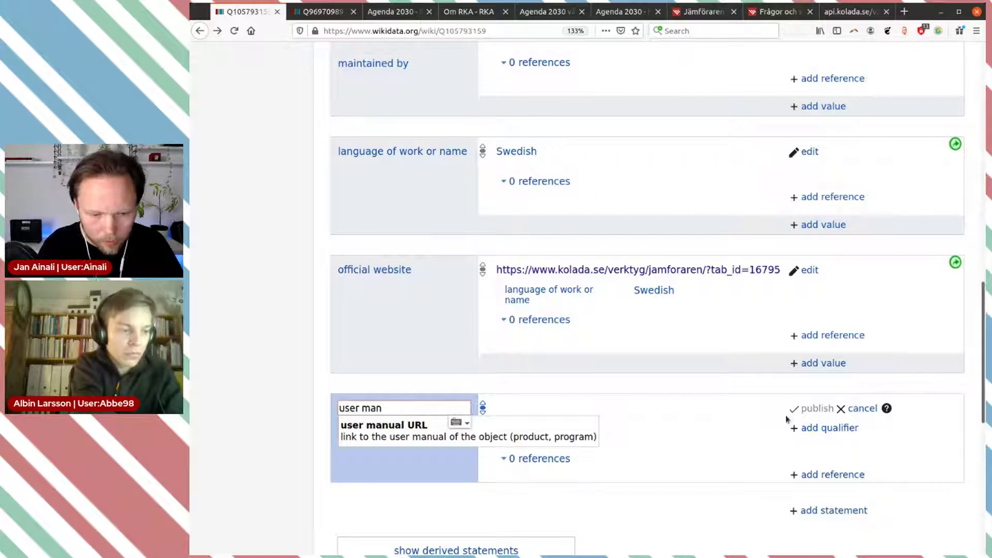
left_click(582, 434)
key("ctrl+v")
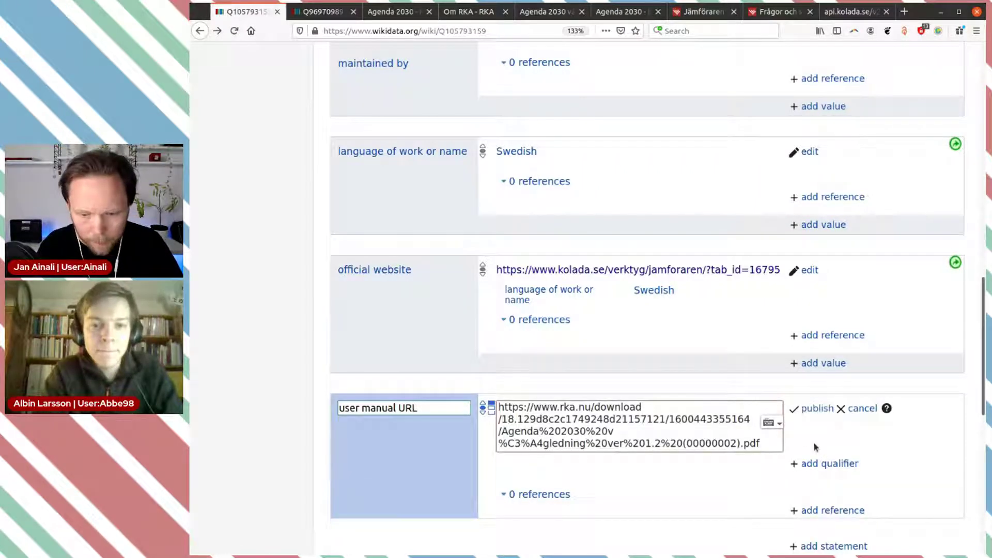
Step: Qualify the user manual URL with language of work or name set to Swedish, and publish the statement
left_click(826, 464)
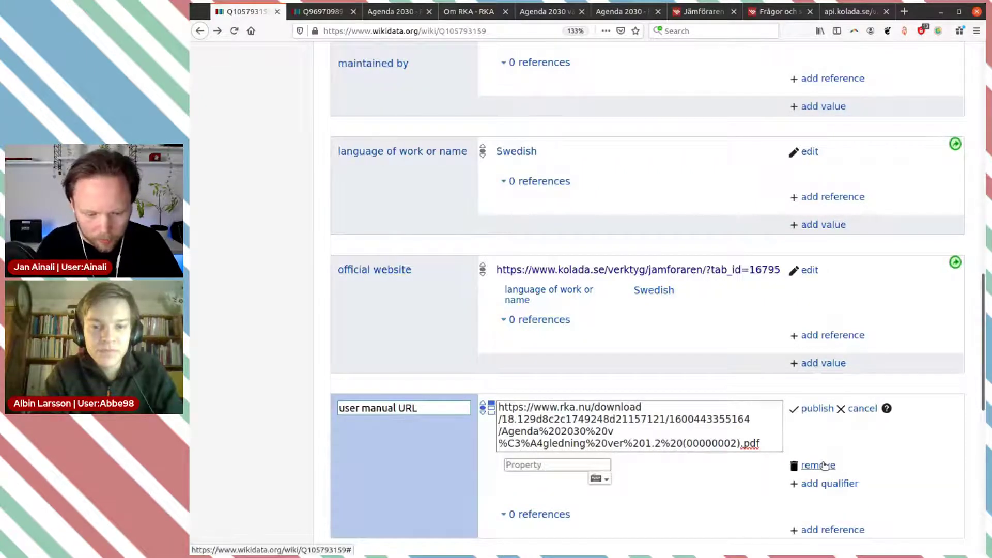
type("lan")
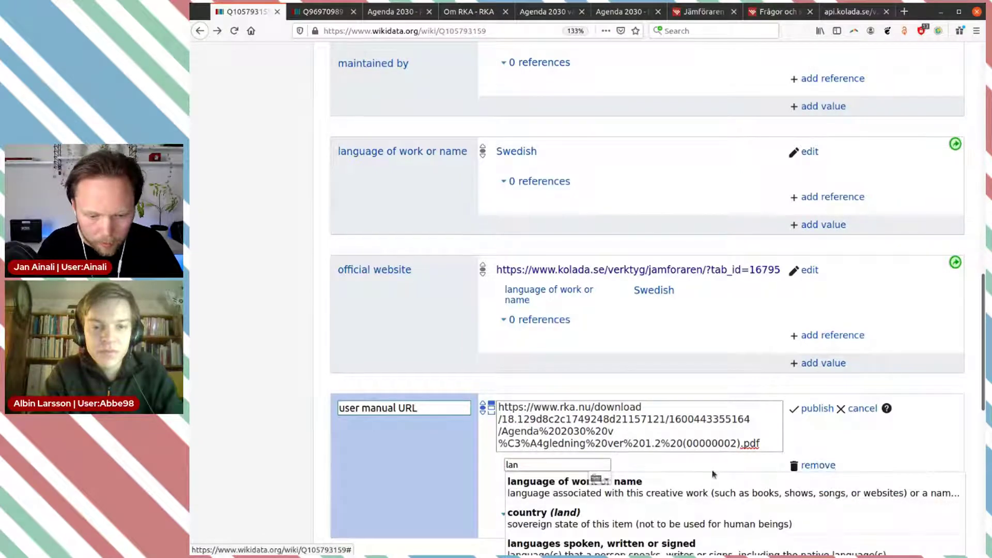
left_click(689, 490)
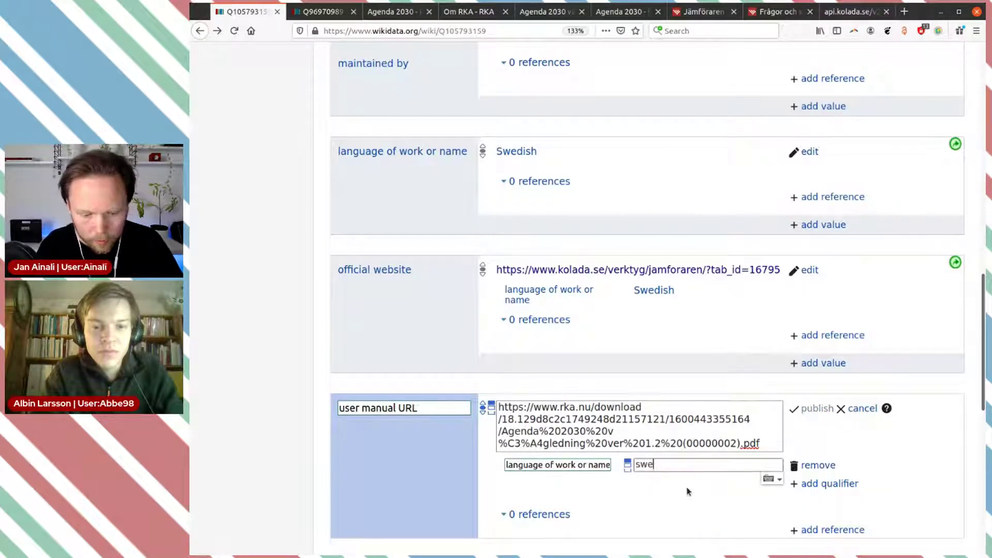
left_click(681, 514)
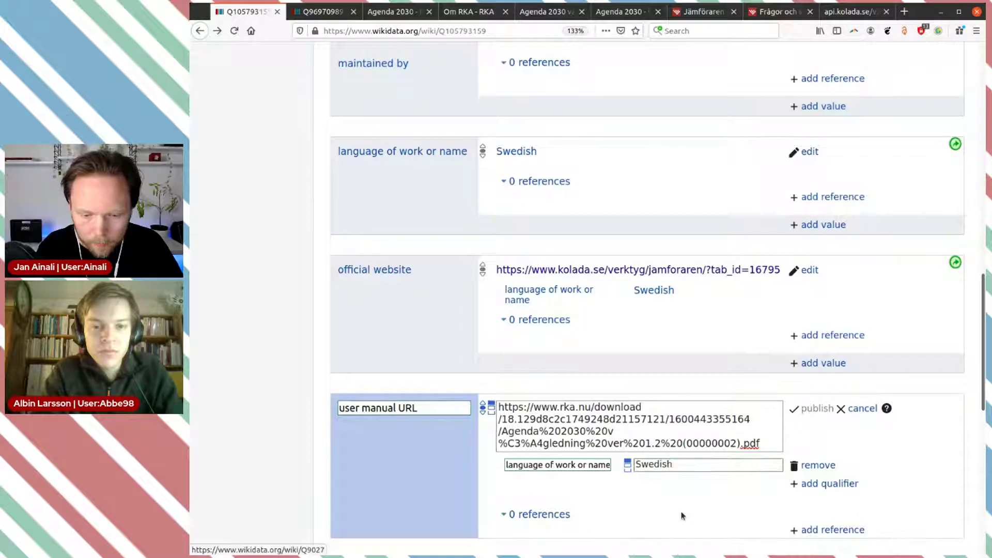
scroll(845, 455, "down", 2)
left_click(813, 286)
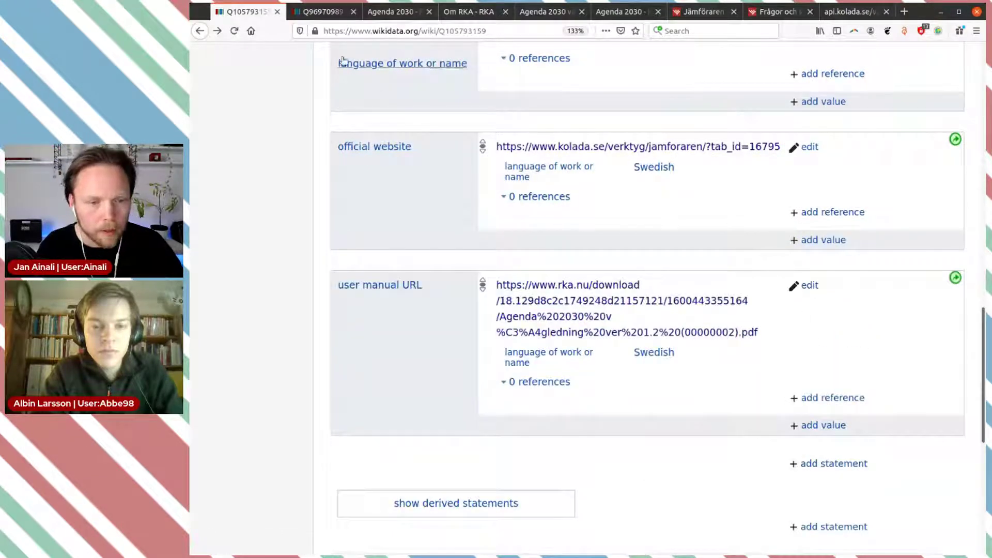
Step: Copy the web address of RKA's "Agenda 2030 - Nyckeltal" page
left_click(371, 13)
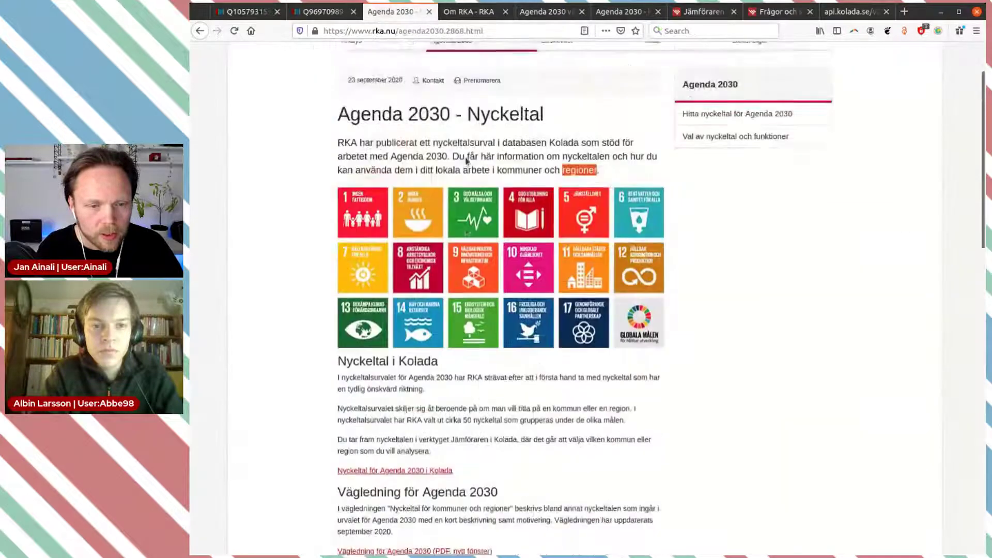
left_click(488, 31)
key("ctrl+c")
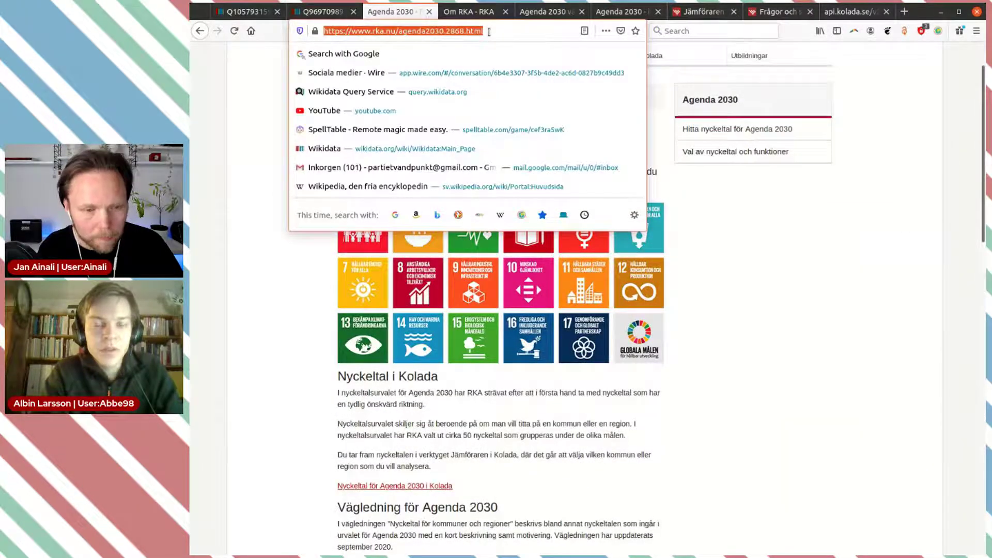
left_click(246, 11)
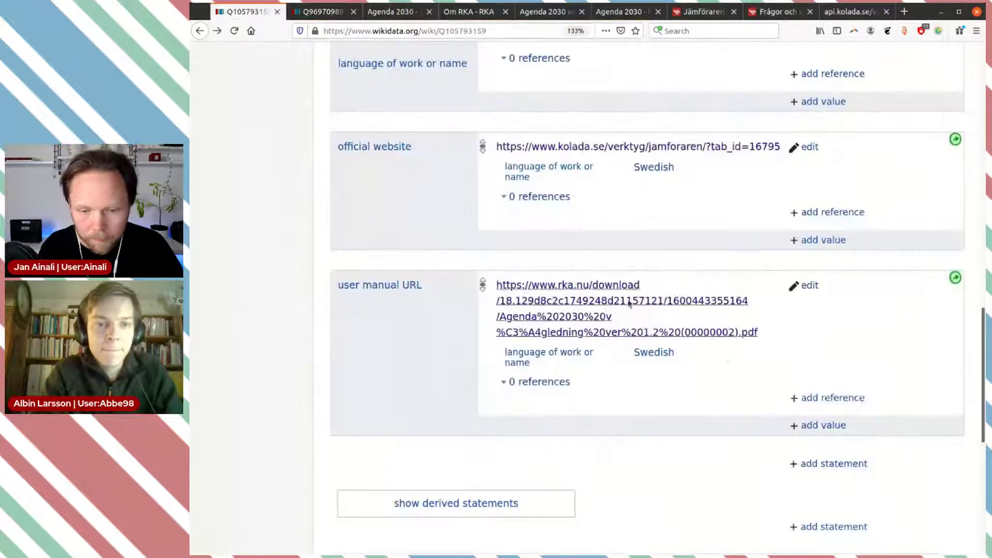
left_click(822, 465)
type("desc")
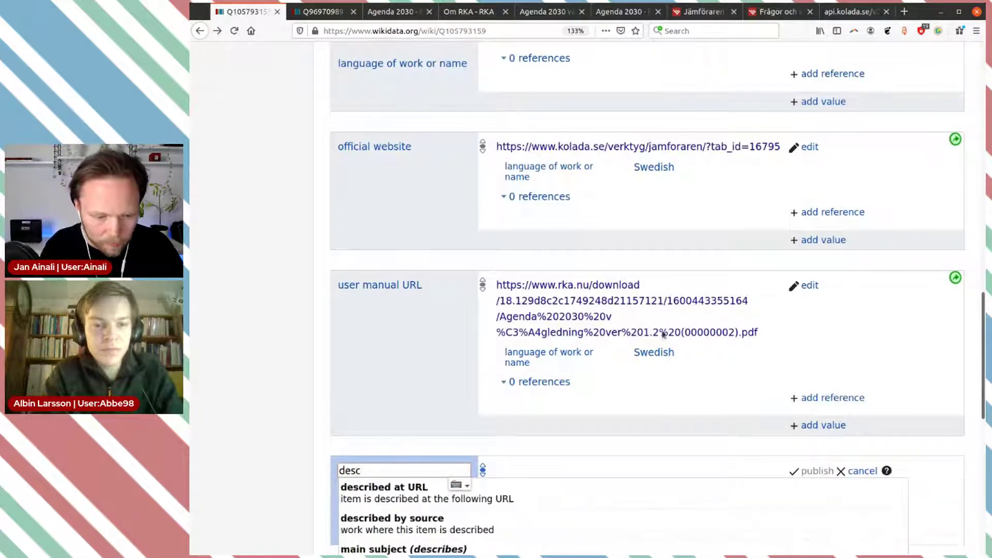
scroll(601, 305, "down", 4)
left_click(609, 299)
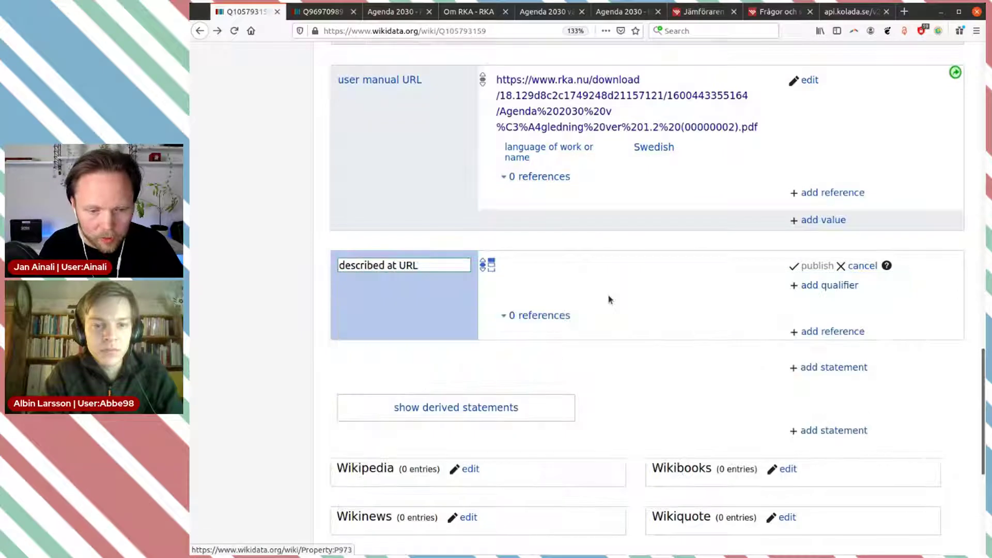
key("ctrl+v")
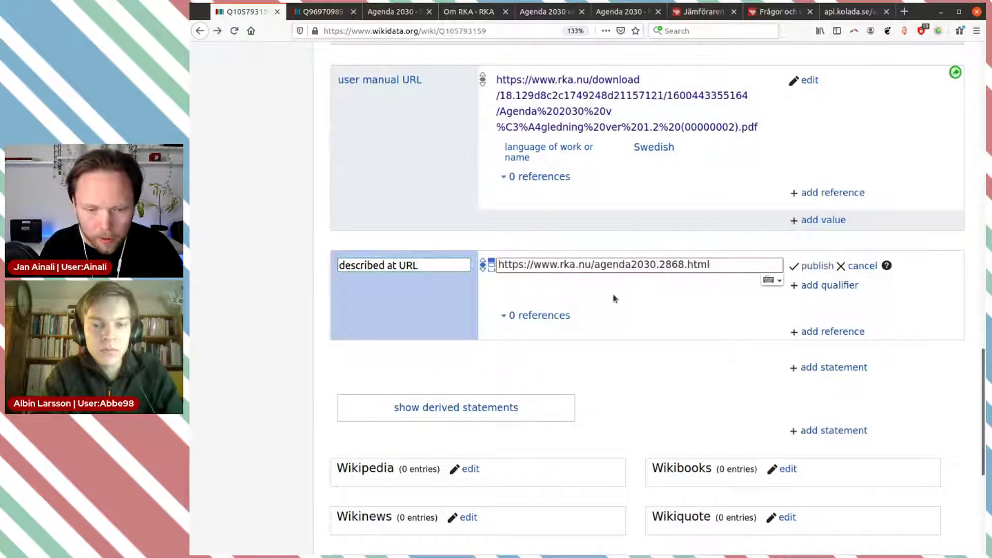
Step: Qualify the described at URL value with language of work or name set to Swedish, and publish the statement
left_click(814, 286)
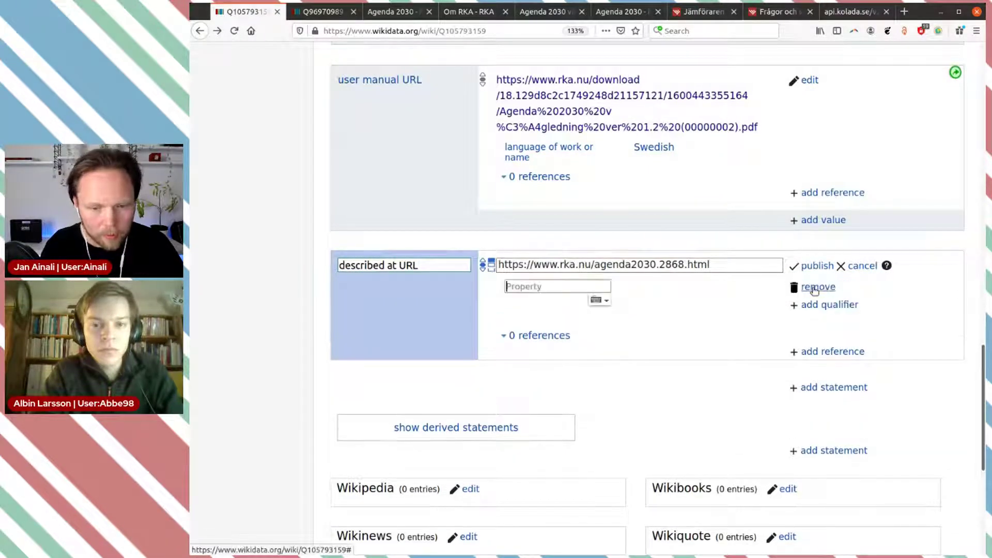
type("la")
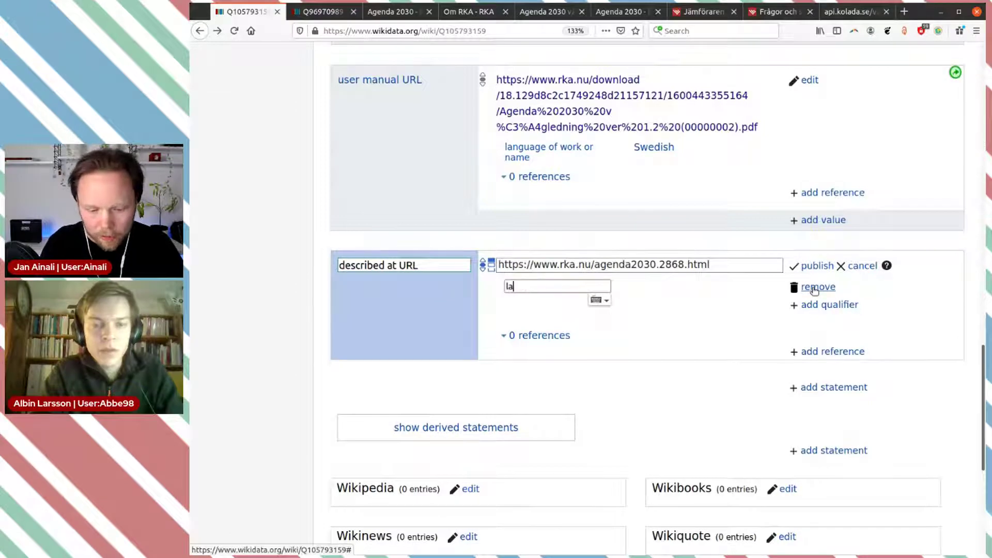
type("ng")
left_click(733, 314)
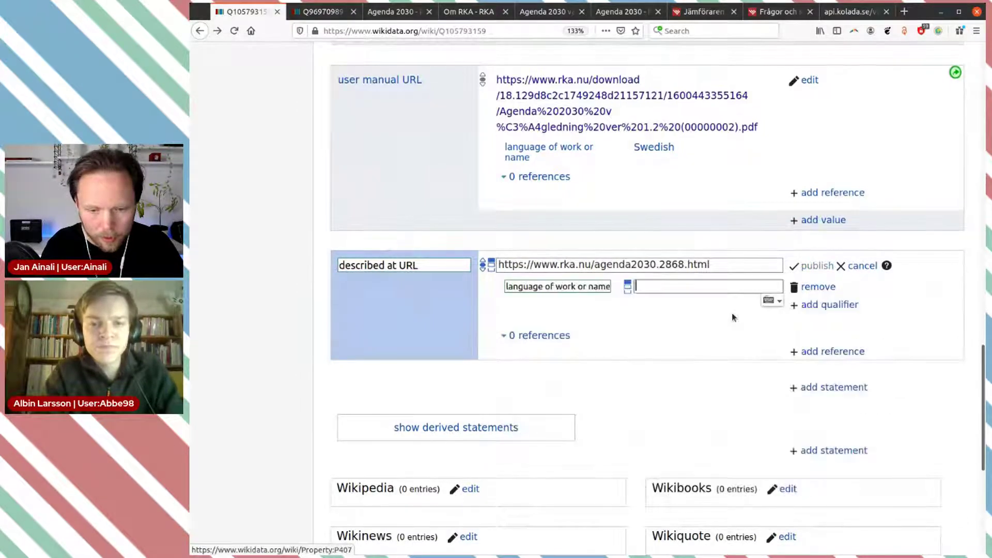
type("swedi")
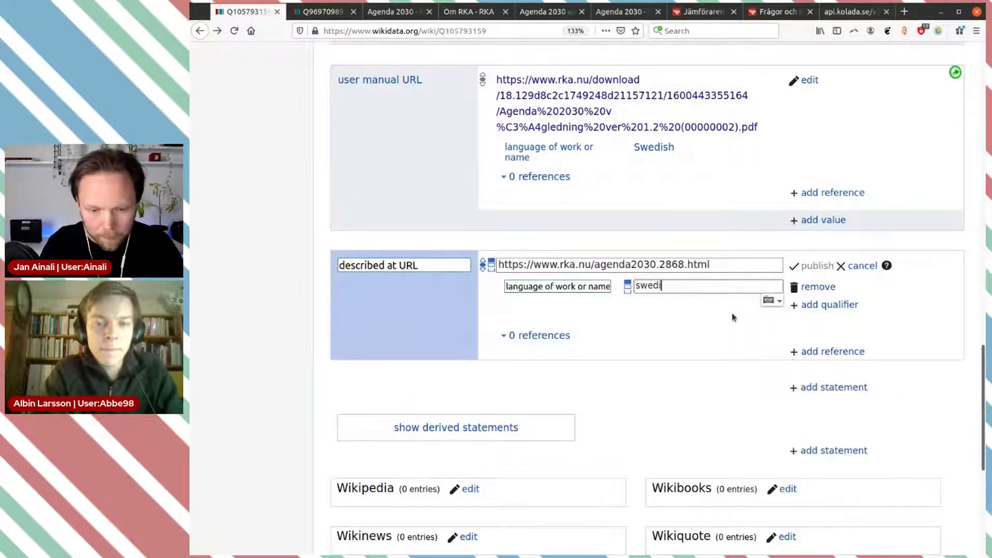
type("sh")
left_click(713, 317)
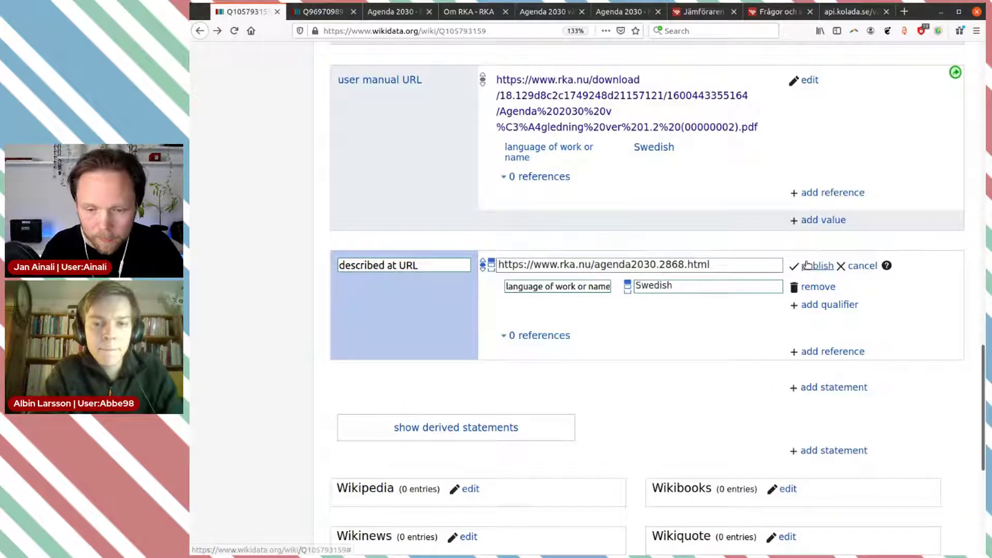
left_click(807, 265)
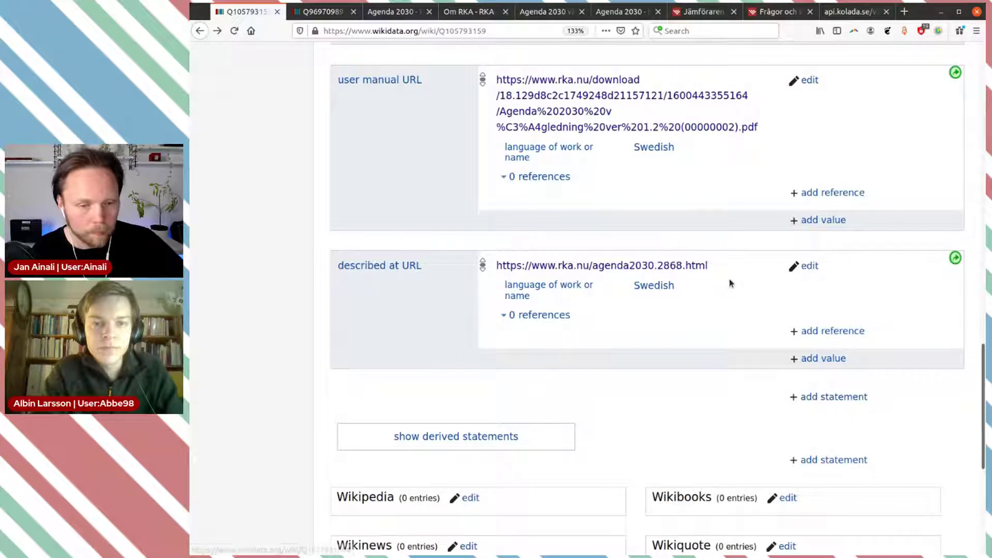
Step: Review the data set item's existing statements, from publication date through described at URL
scroll(730, 283, "up", 4)
scroll(731, 289, "up", 2)
scroll(731, 289, "down", 5)
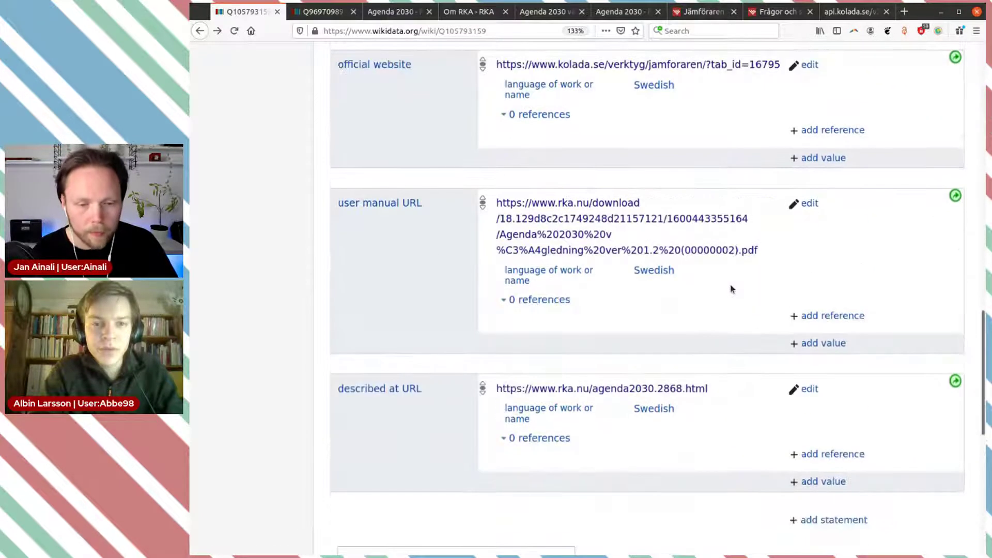
scroll(731, 289, "up", 3)
scroll(730, 288, "up", 1)
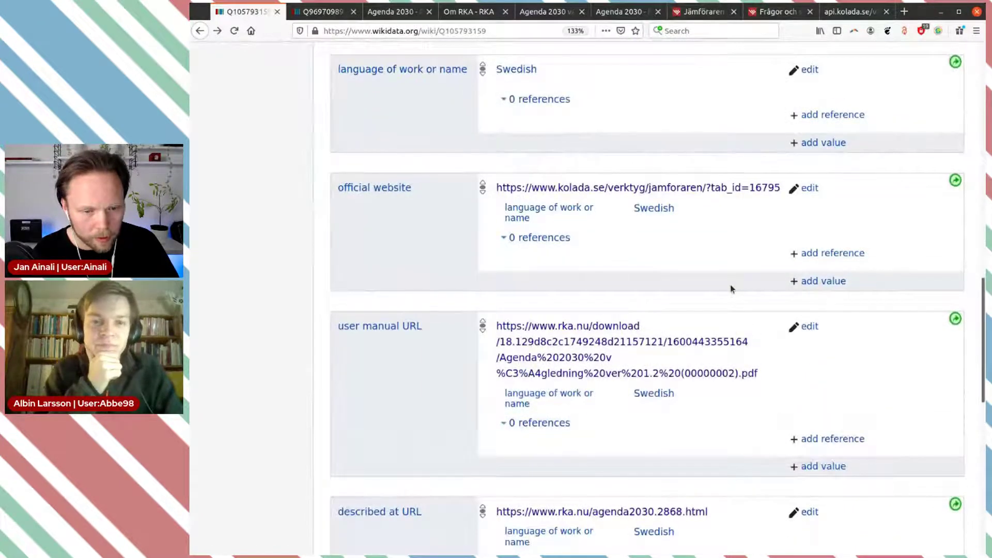
scroll(731, 288, "down", 2)
scroll(731, 288, "down", 2)
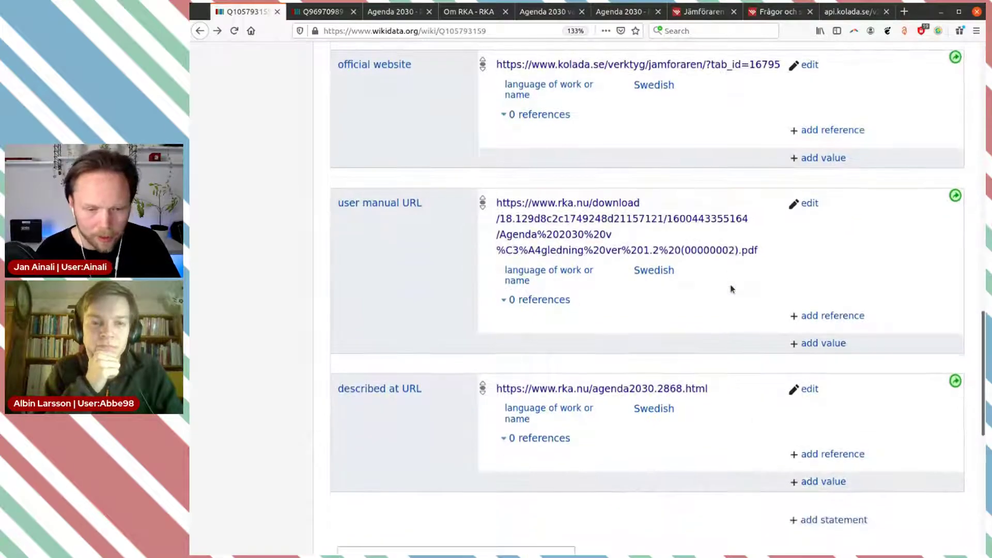
scroll(731, 289, "up", 7)
scroll(731, 288, "up", 2)
scroll(730, 288, "down", 2)
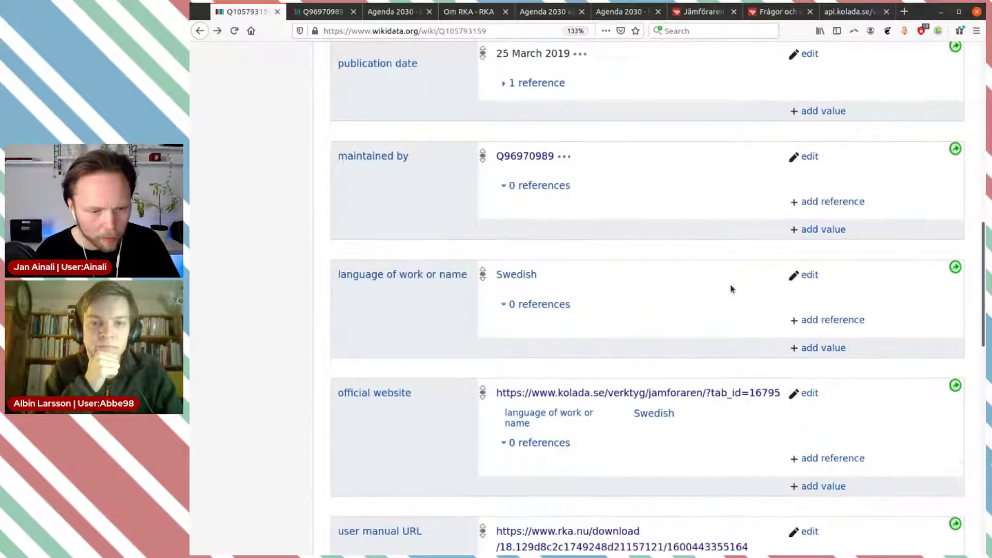
scroll(731, 288, "down", 9)
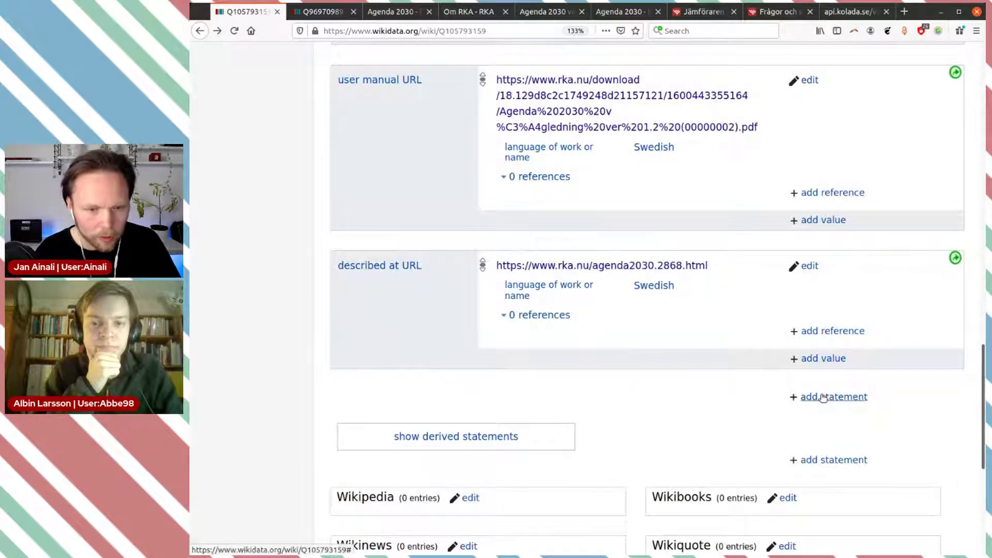
Step: Start a commissioned by statement on the data set item with Löfven I Cabinet as its value
left_click(822, 397)
scroll(665, 230, "down", 2)
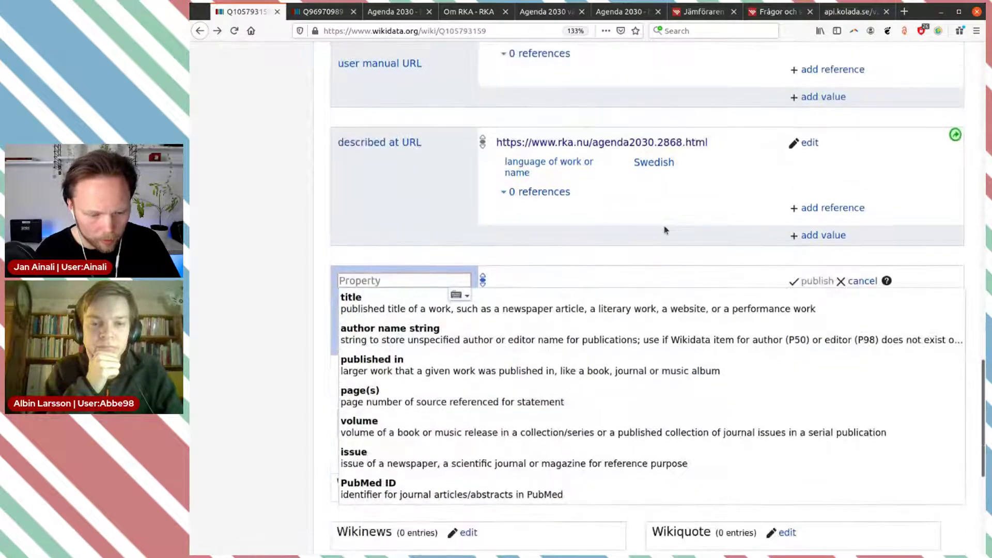
type("commi")
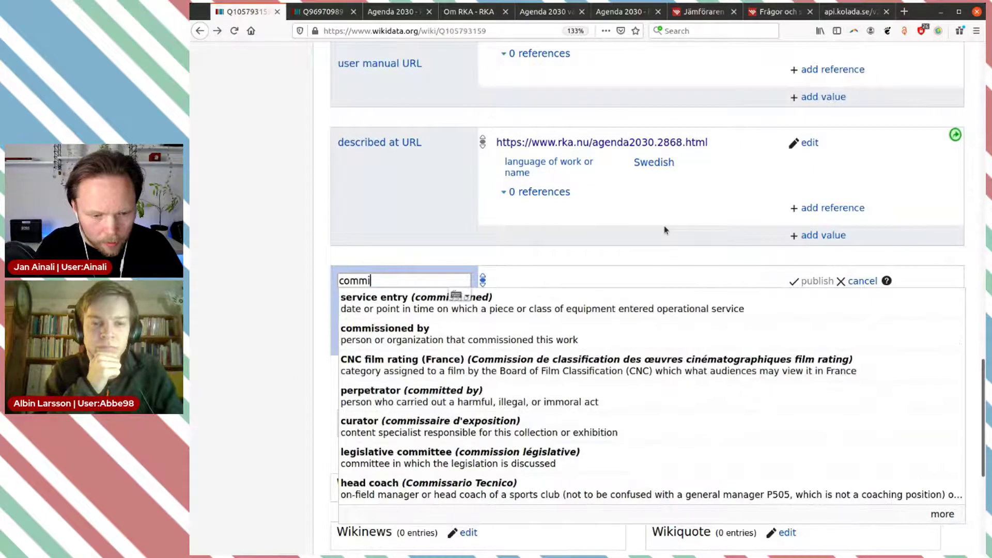
left_click(583, 339)
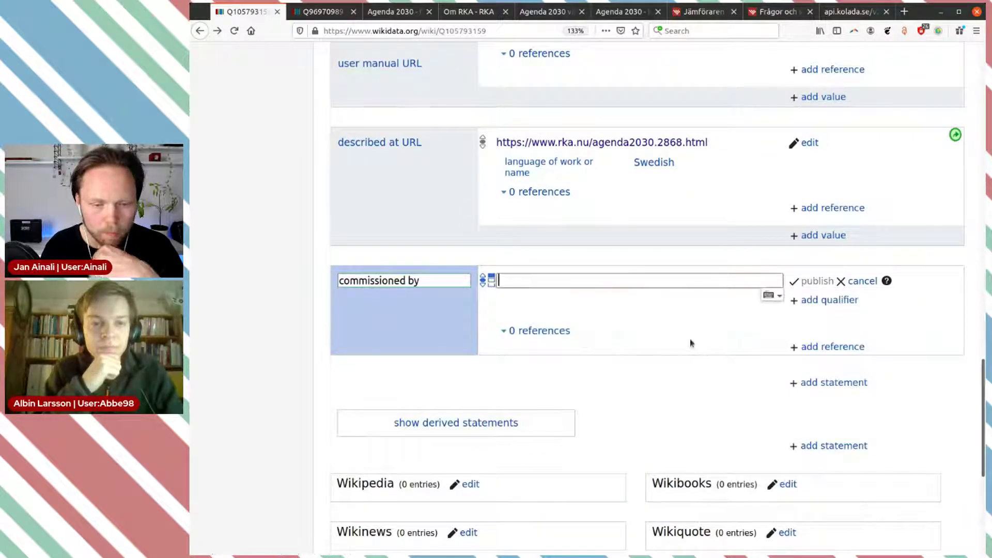
type("regering")
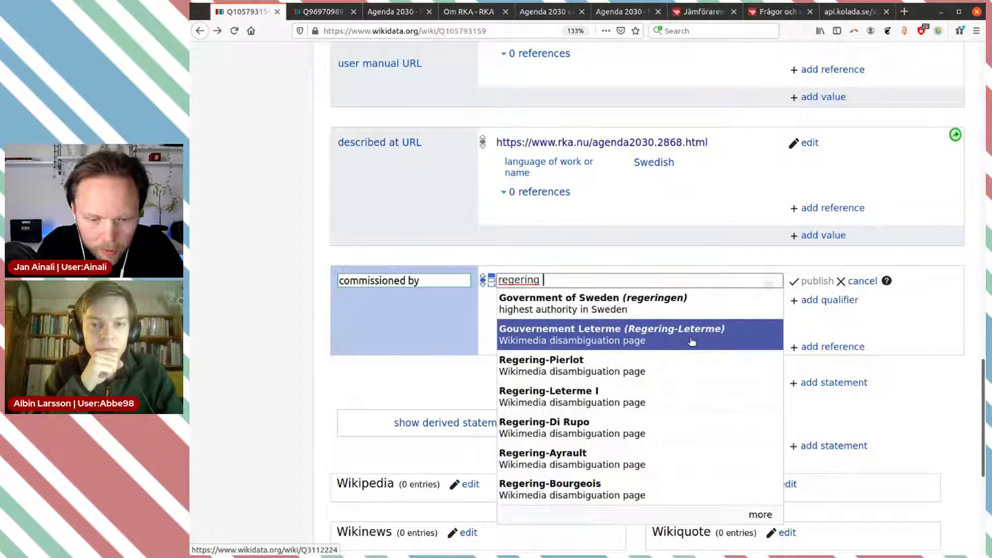
key("BackSpace")
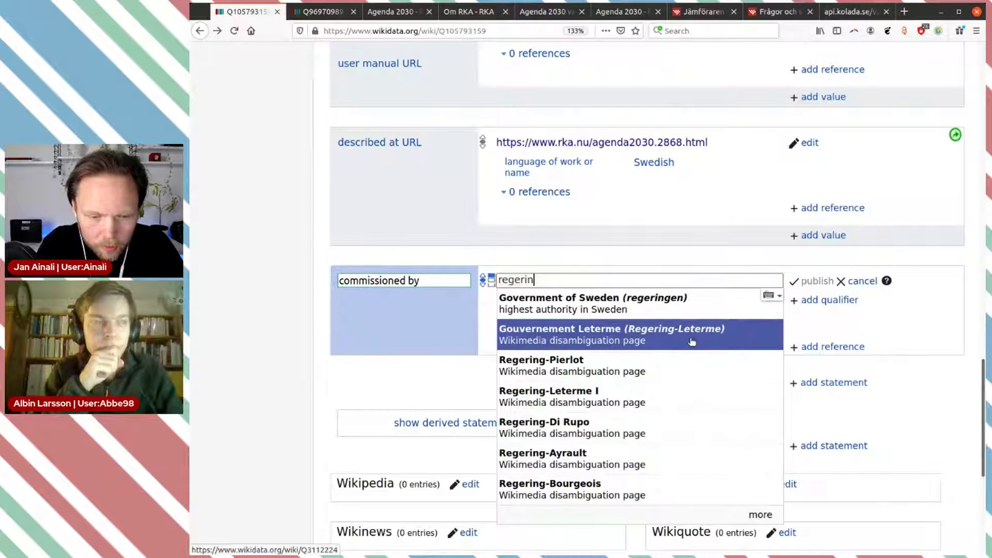
type("gen l")
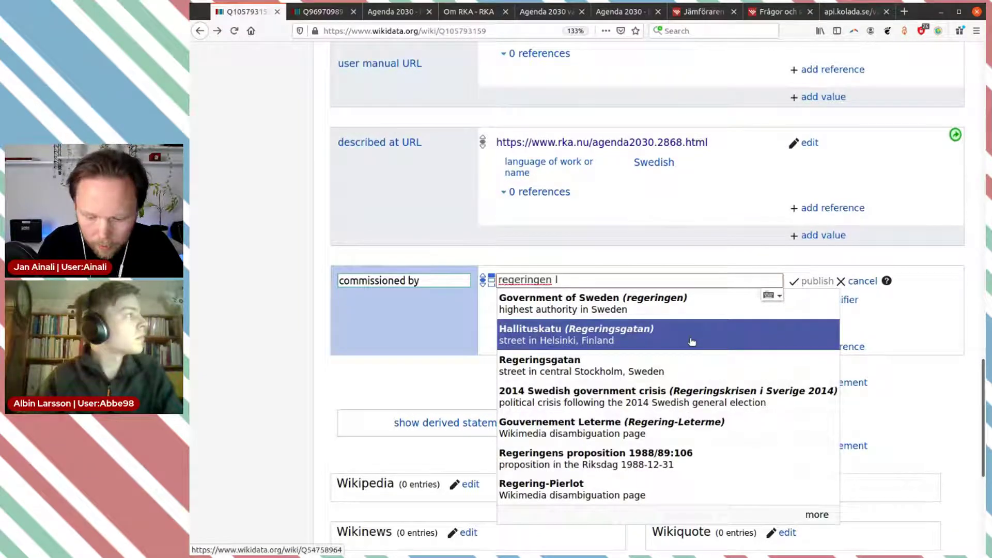
type("öf")
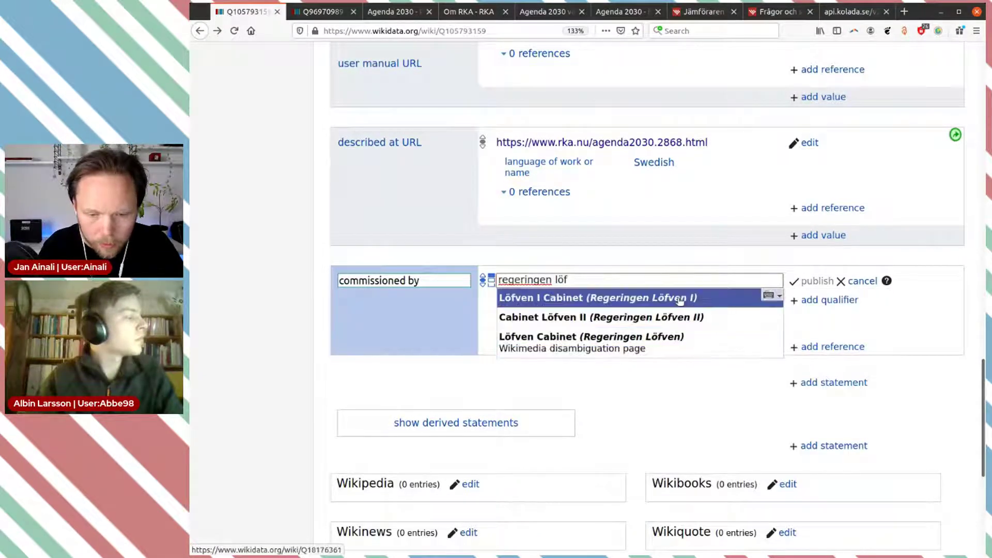
left_click(680, 300)
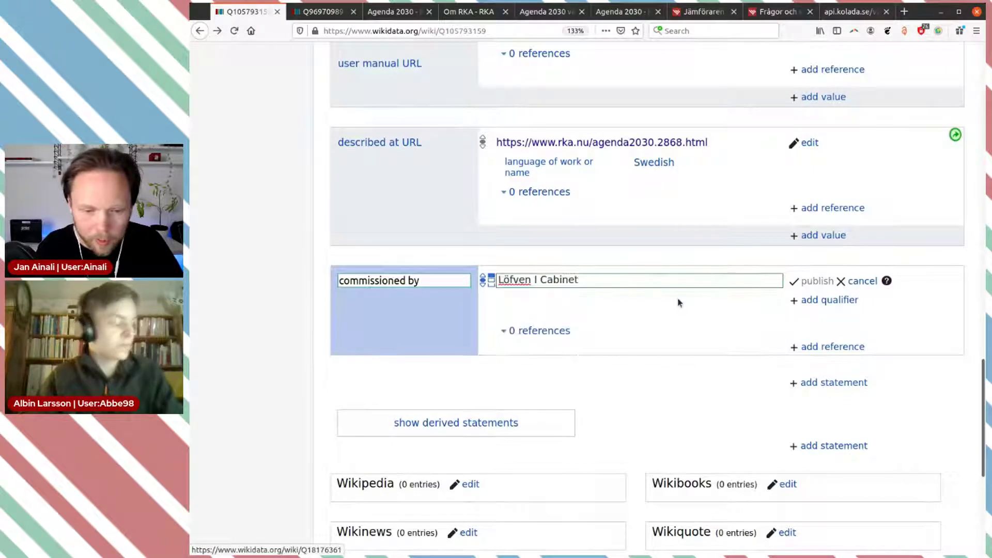
Step: Copy the web address of the government's action plan PDF, "Handlingsplan Agenda 2030 2018–2020"
left_click(628, 16)
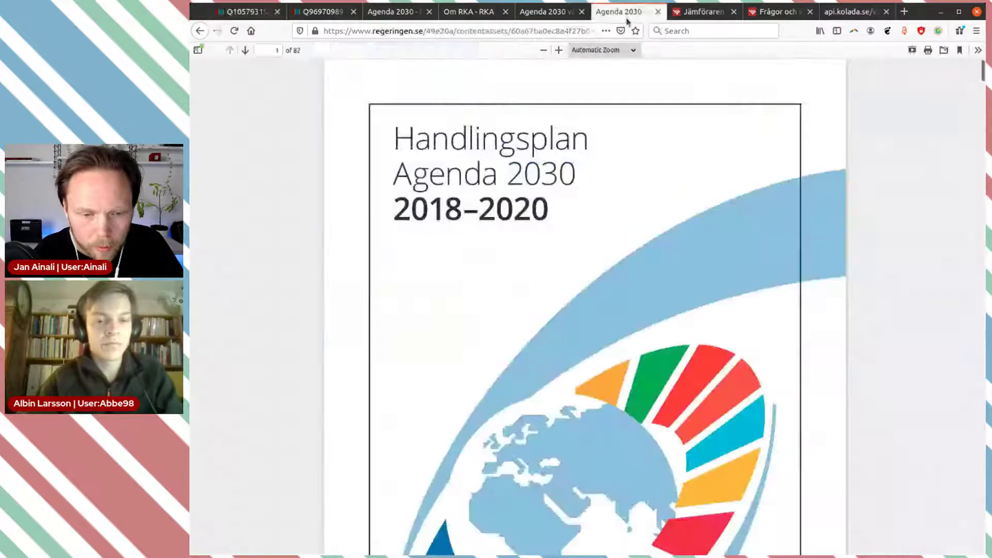
left_click(466, 32)
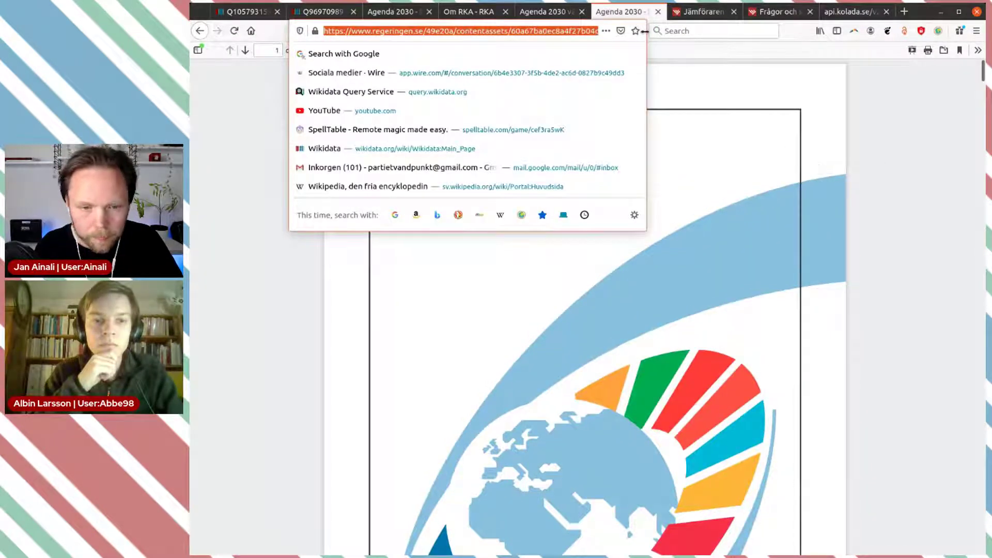
key("Return")
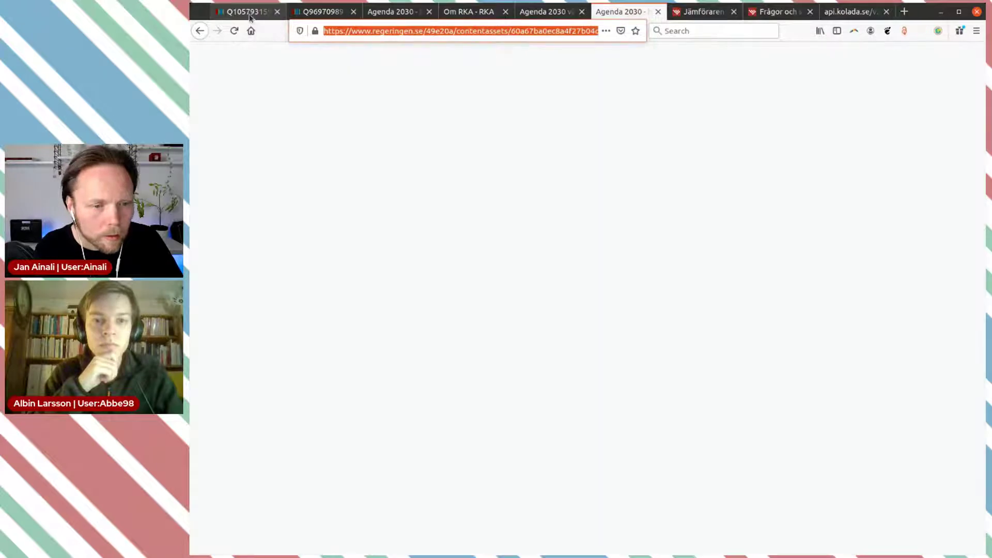
Step: Add a reference to the data set item's commissioned by statement, with the action plan PDF's web address as reference URL
left_click(249, 16)
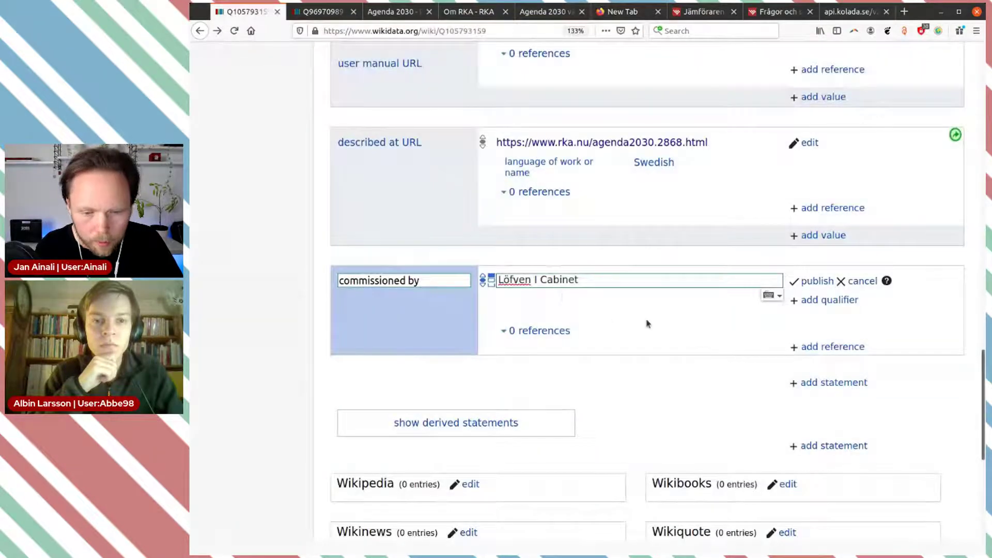
left_click(832, 346)
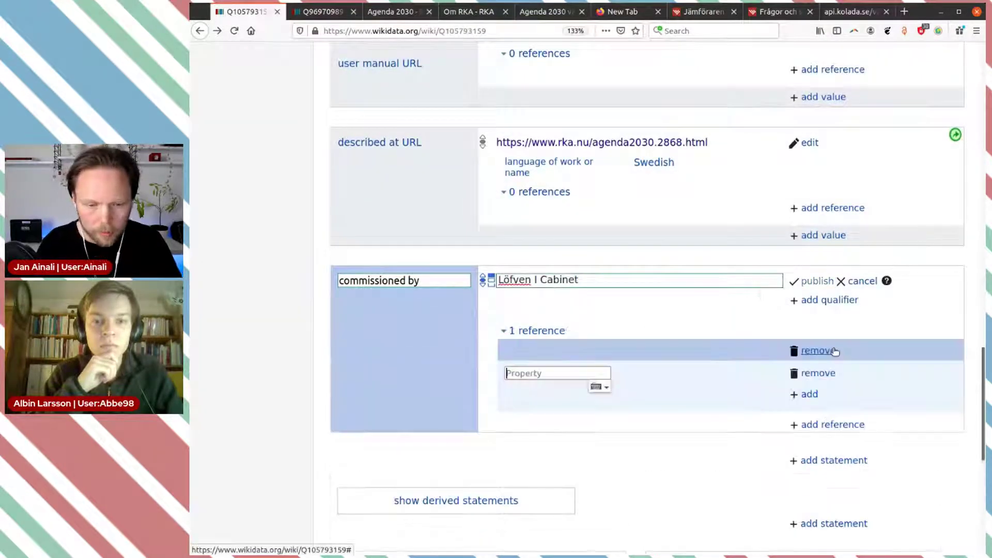
type("ref")
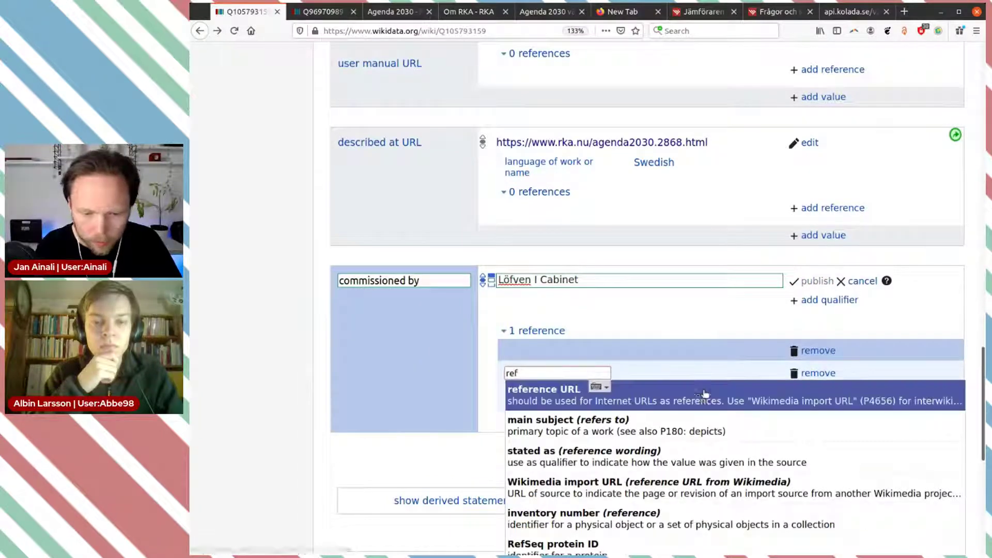
left_click(703, 396)
type("https://www.regeringen.se/49e20a/contentassets/60a67ba0ec8a4f27b04cc4098fa6f9fa/handlingsplan-agenda-2030.pdf")
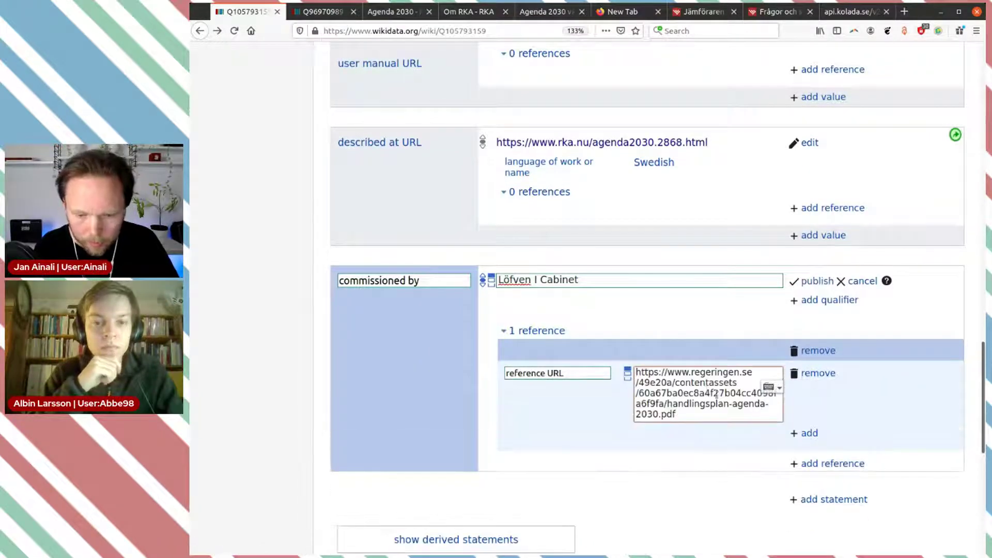
Step: Add a retrieved date of 2021-03-06 to the commissioned by statement's reference
left_click(810, 433)
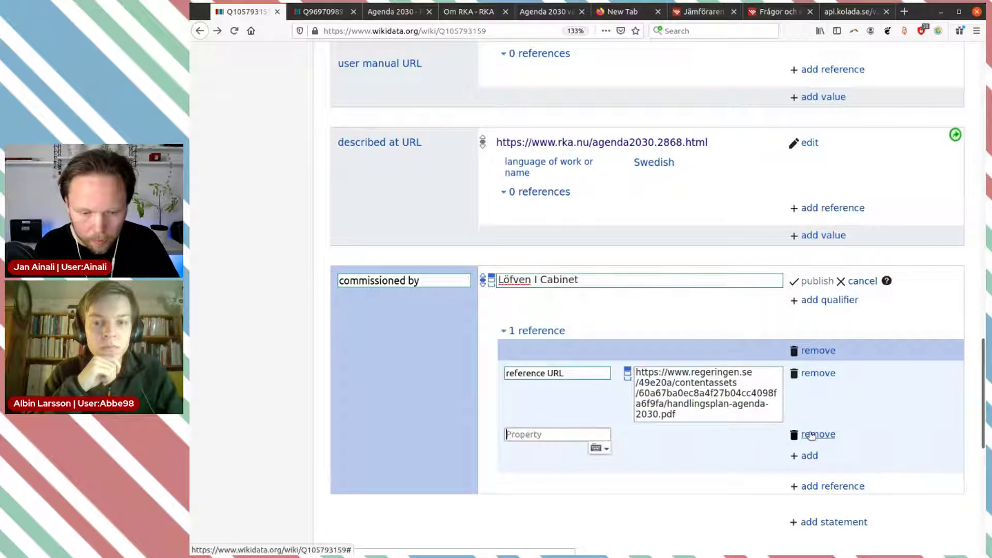
type("ret")
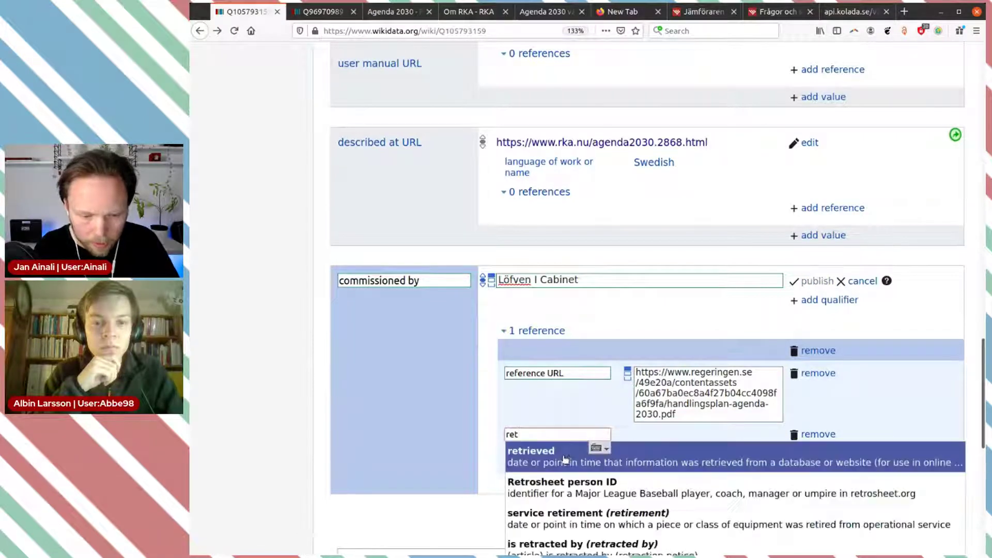
left_click(548, 453)
left_click(623, 11)
left_click(201, 30)
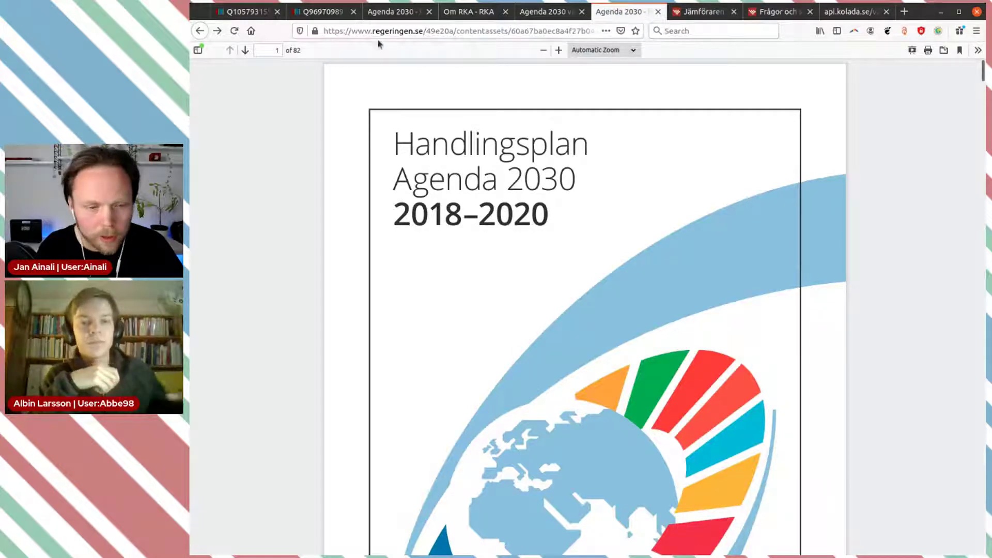
left_click_drag(424, 28, 347, 30)
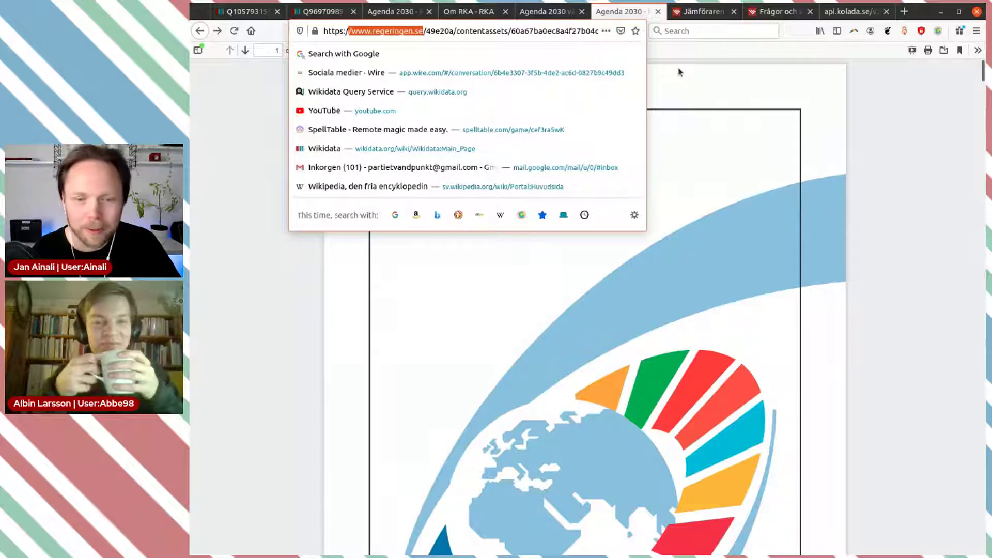
Step: Open the Wayback Machine at web.archive.org in a new tab
left_click(904, 11)
left_click(904, 11)
type("we")
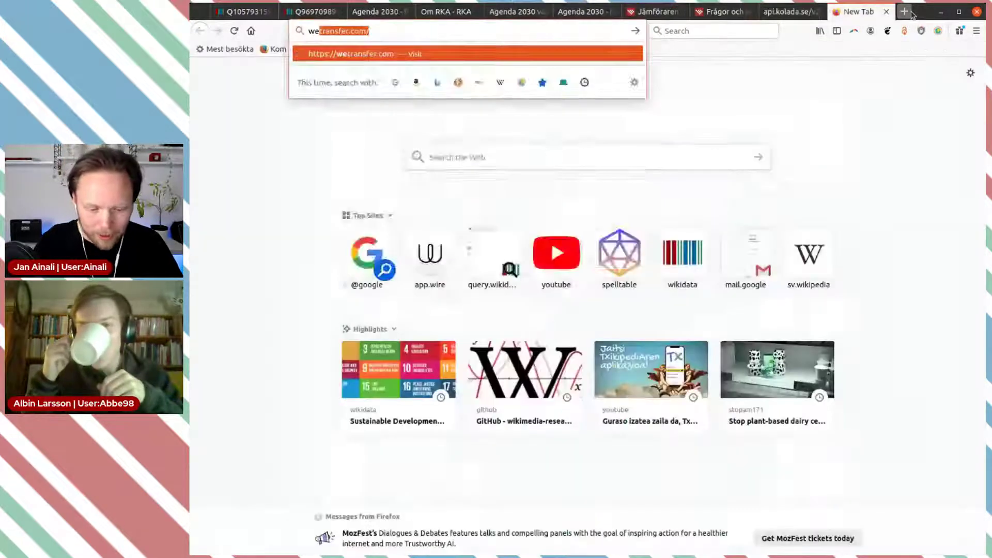
type("b.")
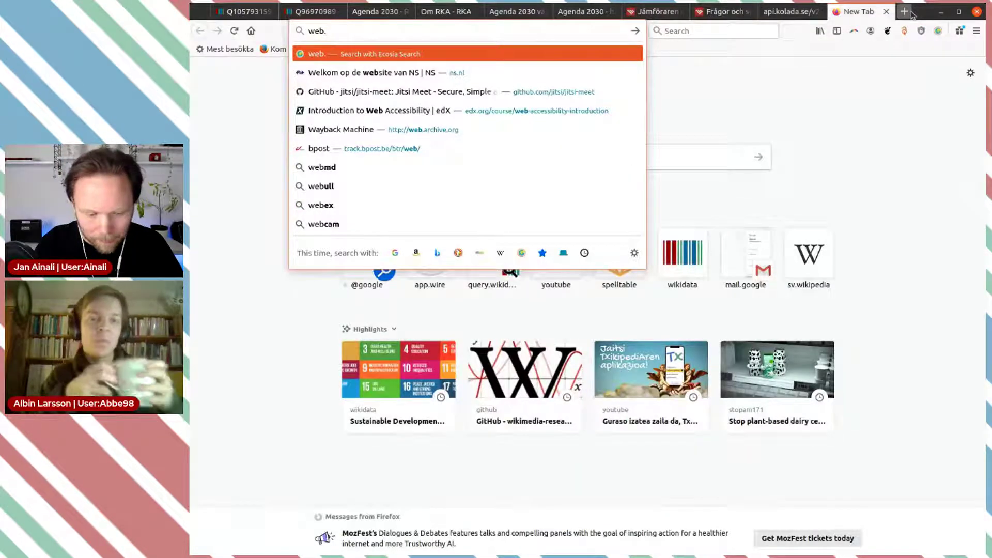
type("arch")
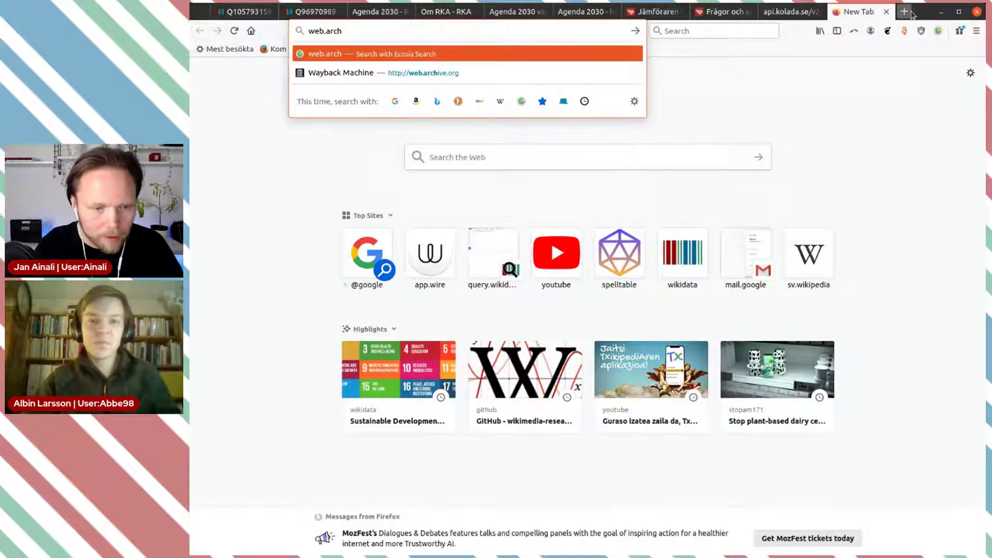
key("Down")
key("Return")
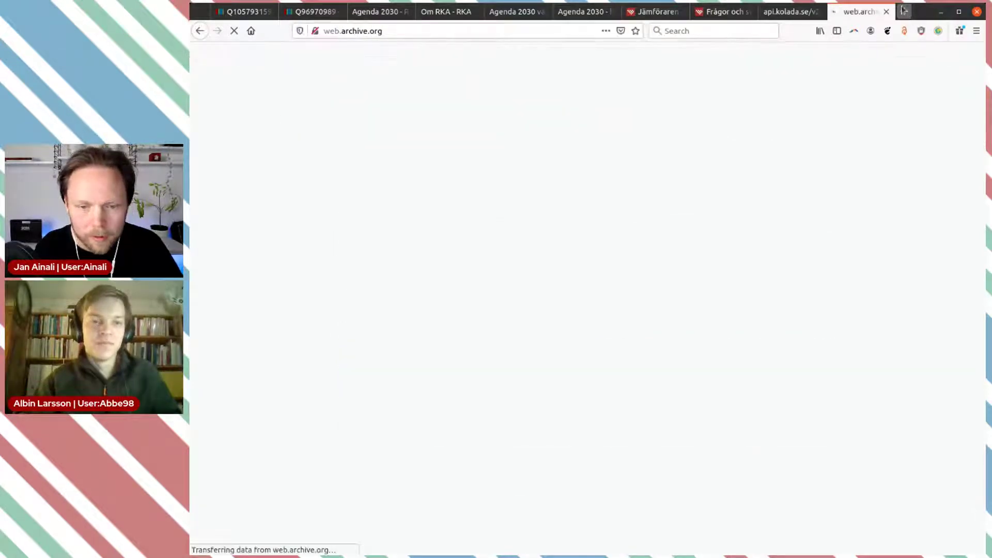
Step: Copy the action plan PDF's web address and capture a snapshot of it with the Wayback Machine's Save Page Now
left_click(587, 11)
left_click(520, 31)
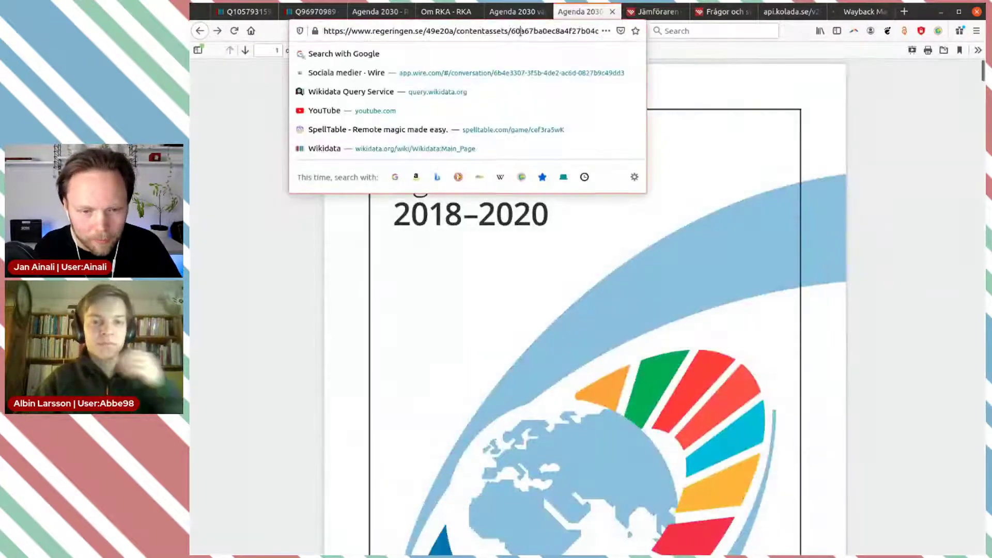
double_click(521, 31)
triple_click(521, 31)
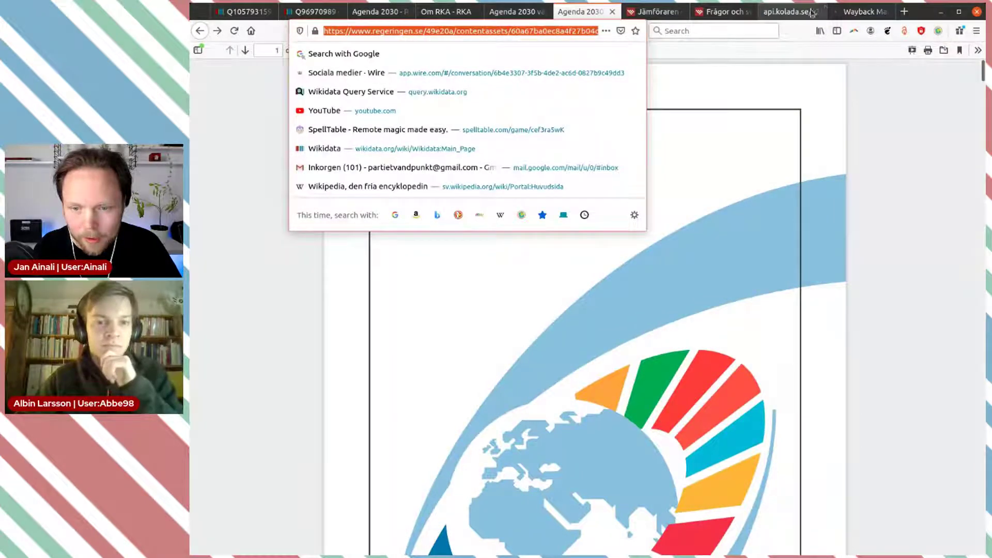
left_click(839, 15)
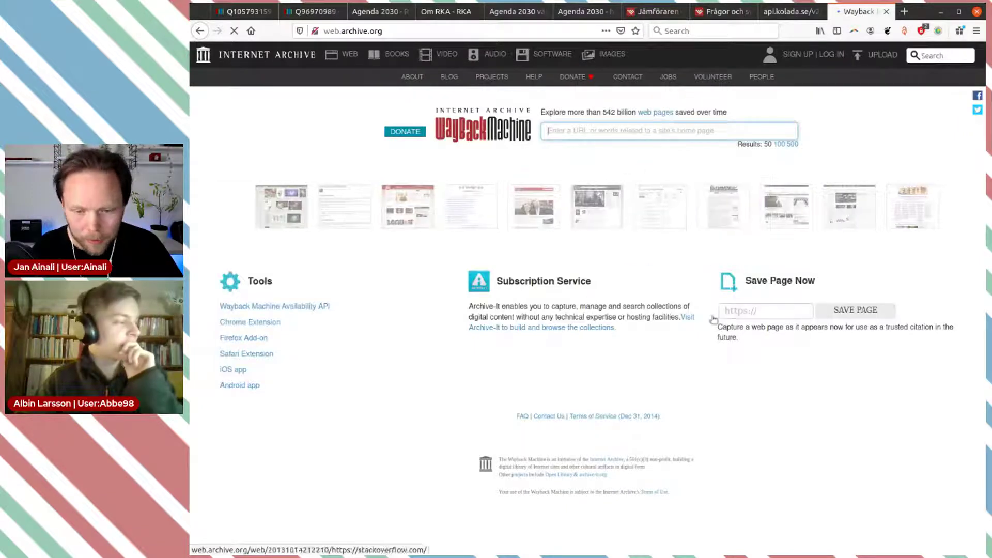
left_click(754, 312)
key("ctrl+v")
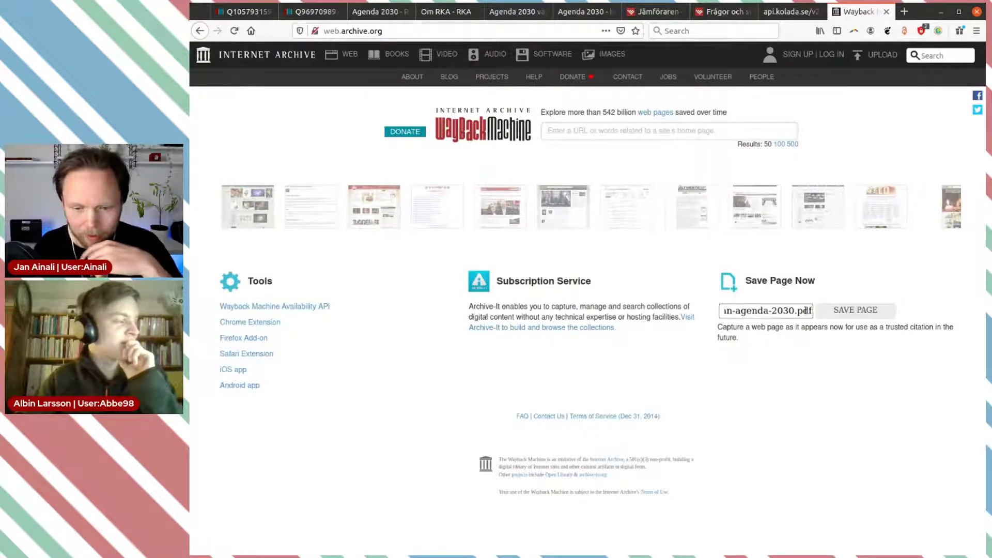
left_click(835, 310)
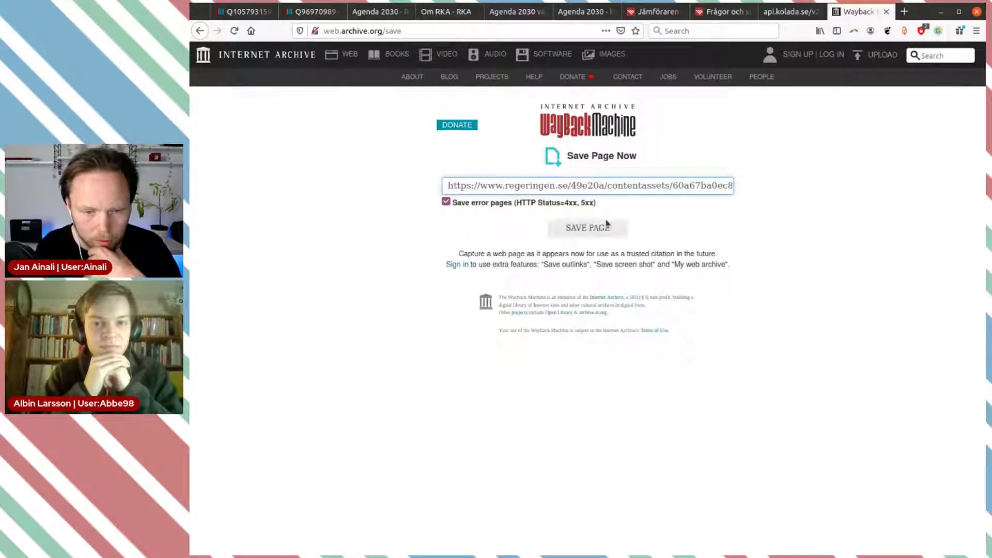
left_click(599, 229)
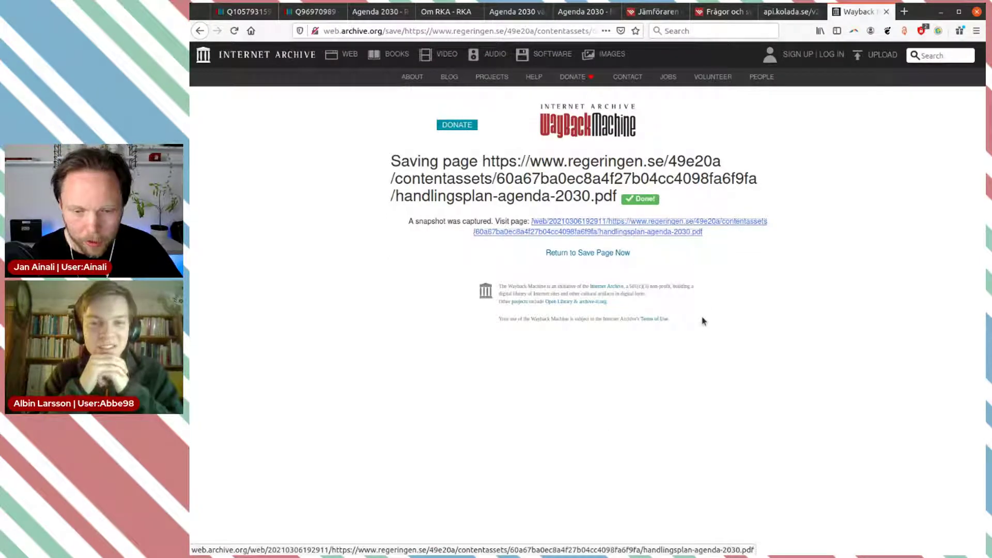
Step: Add the snapshot's address as archive URL to the commissioned by reference on the Wikidata item, and publish the statement
left_click(241, 11)
left_click(904, 392)
scroll(915, 414, "down", 3)
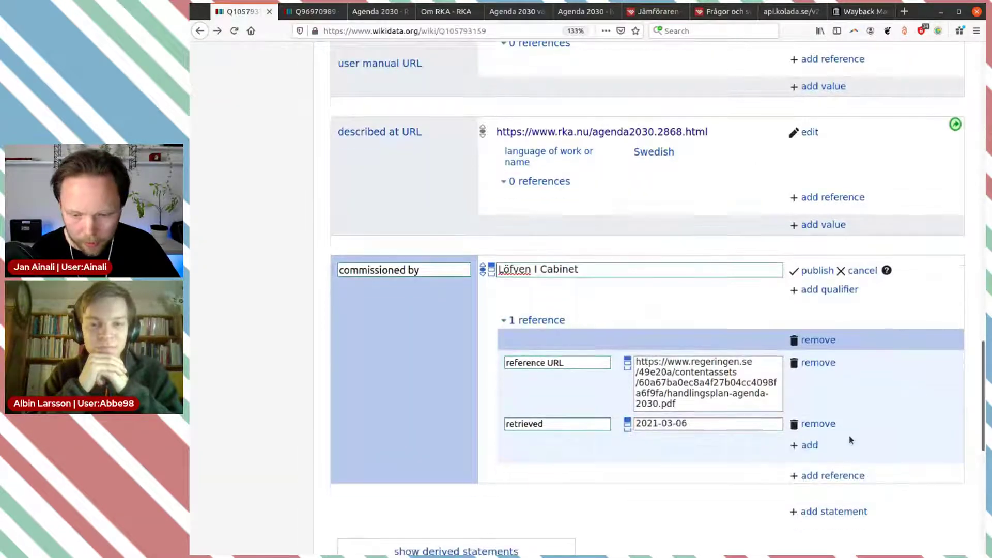
left_click(810, 335)
type("arch")
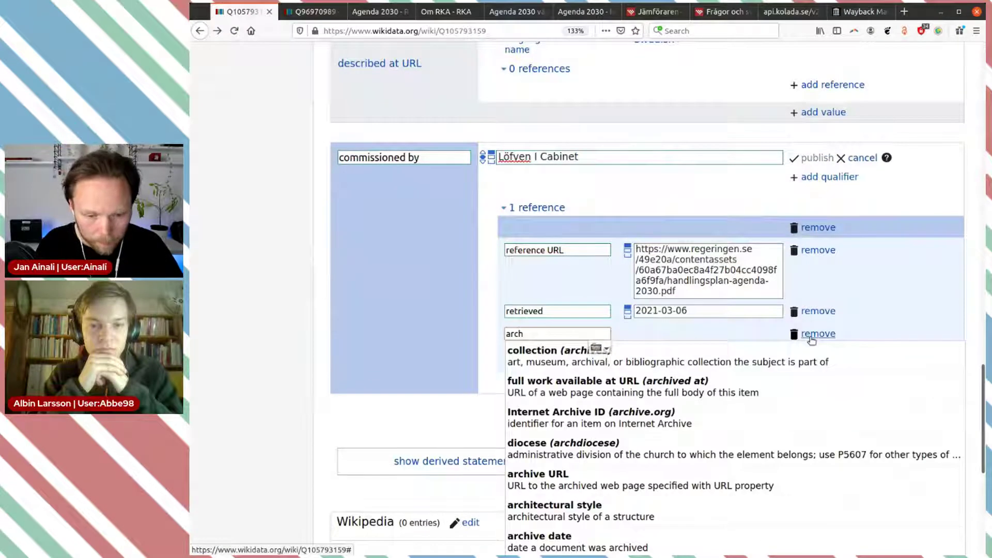
left_click(694, 481)
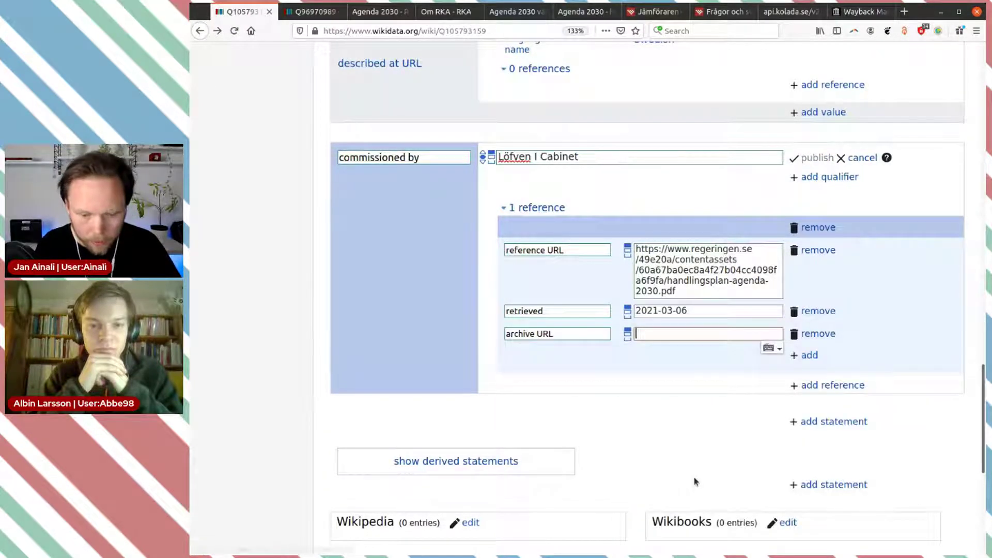
key("ctrl+v")
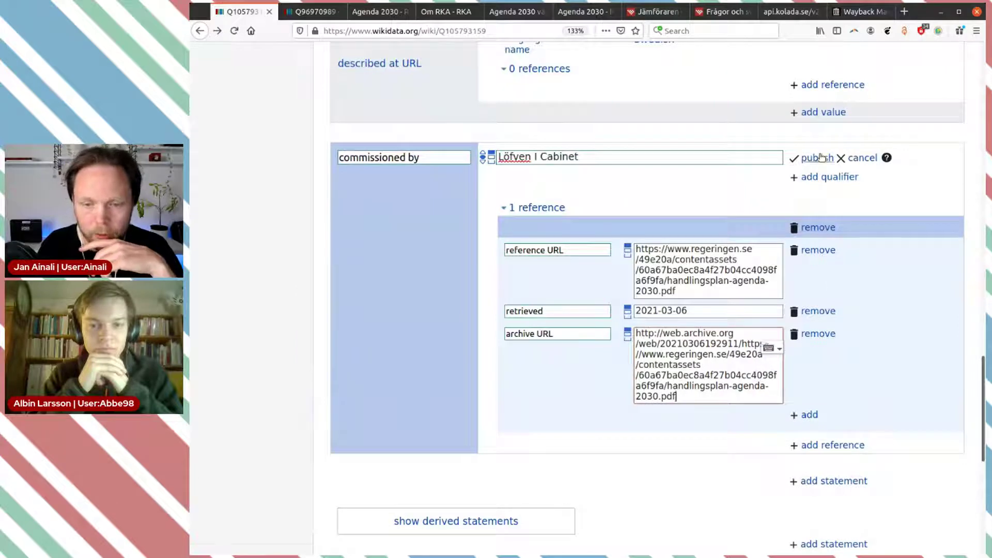
left_click(821, 158)
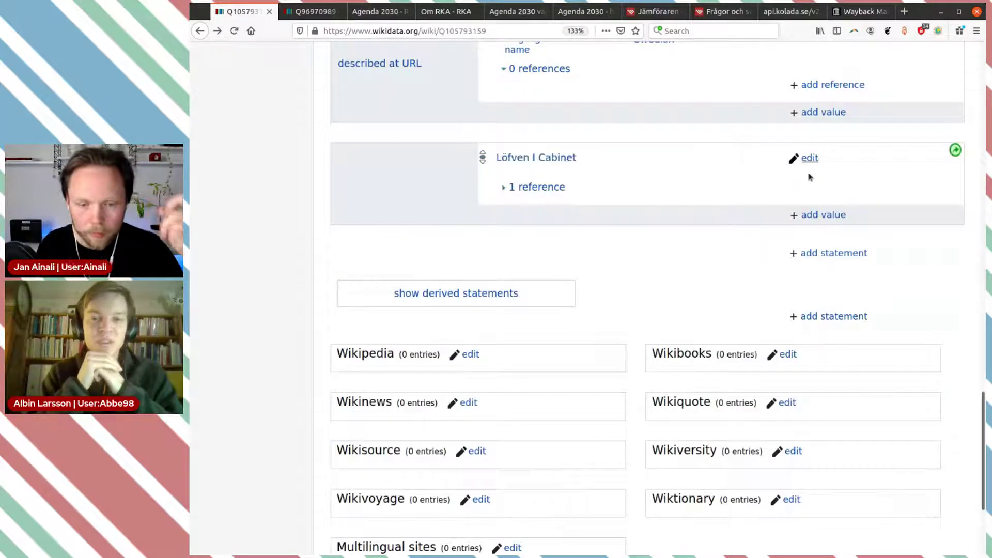
Step: Add a copyright status statement with the value copyrighted to the data set item and publish it
left_click(824, 256)
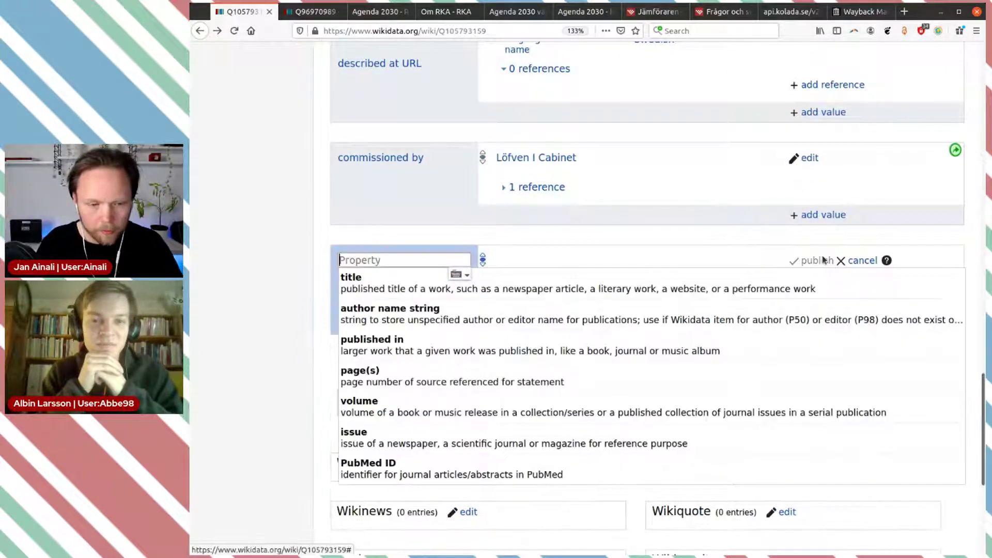
type("copy")
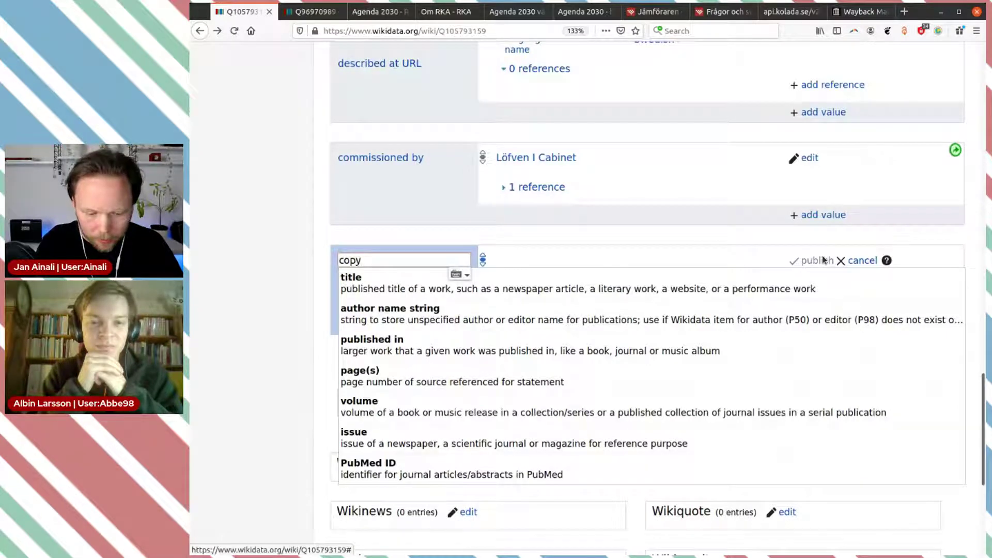
type("r")
left_click(642, 284)
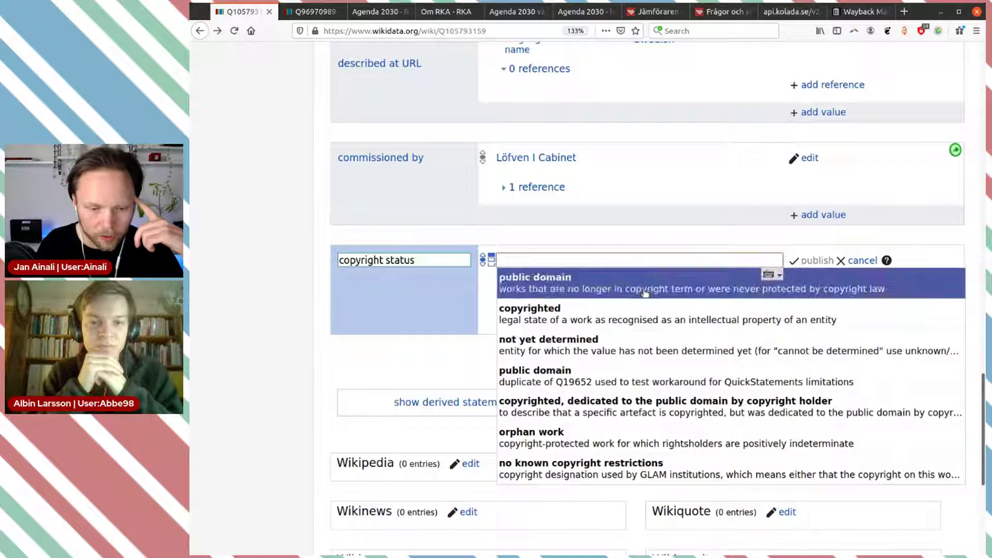
left_click(648, 317)
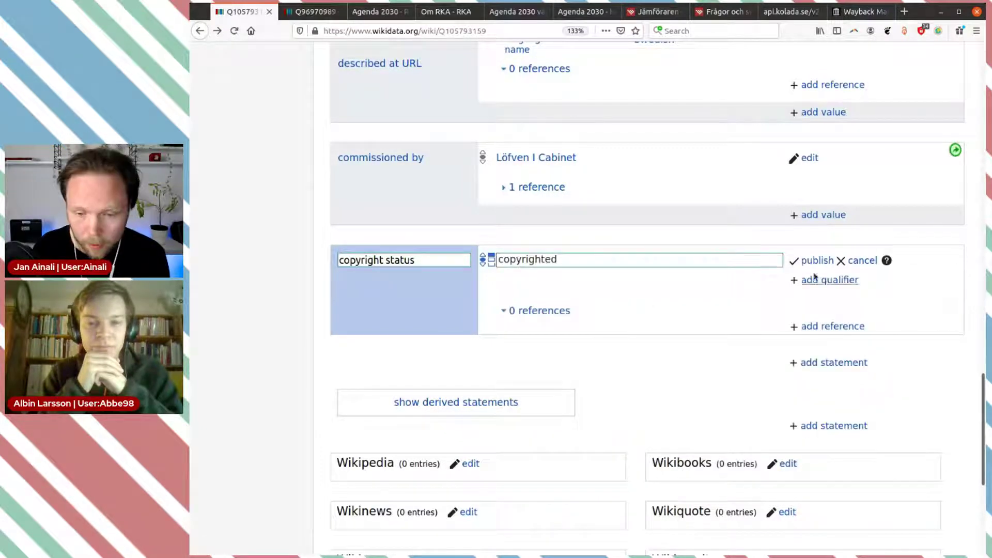
left_click(816, 261)
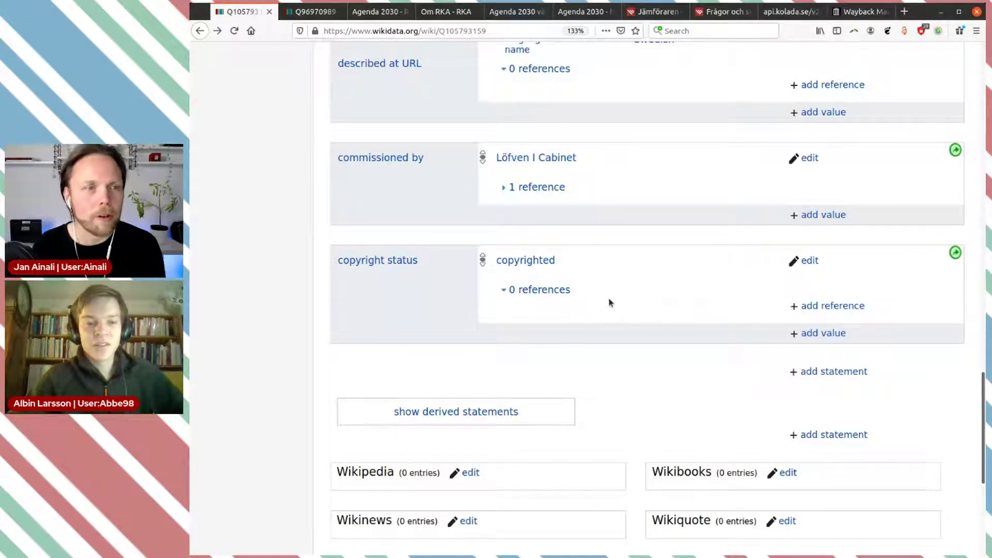
Step: Start a copyright license statement on the data set item
left_click(820, 373)
type("copy")
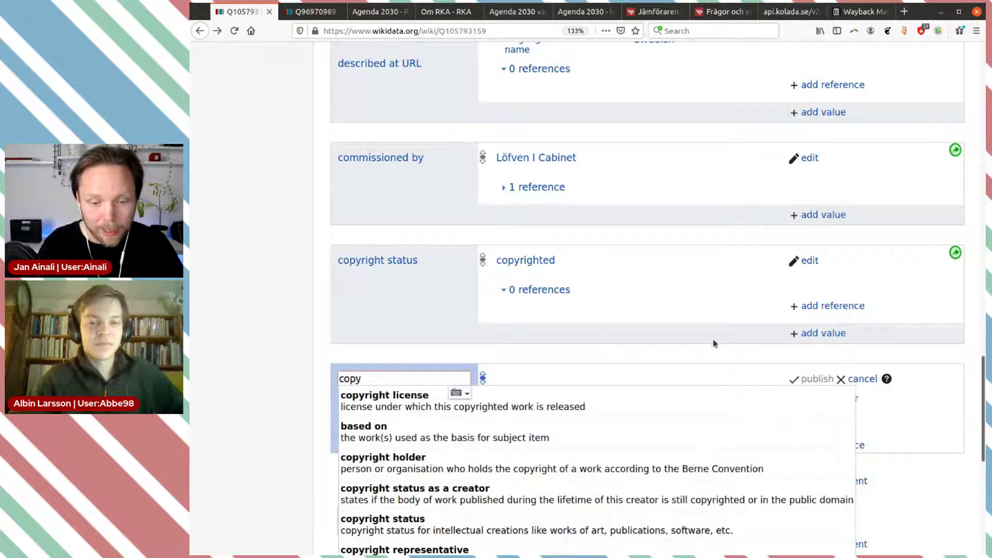
left_click(630, 397)
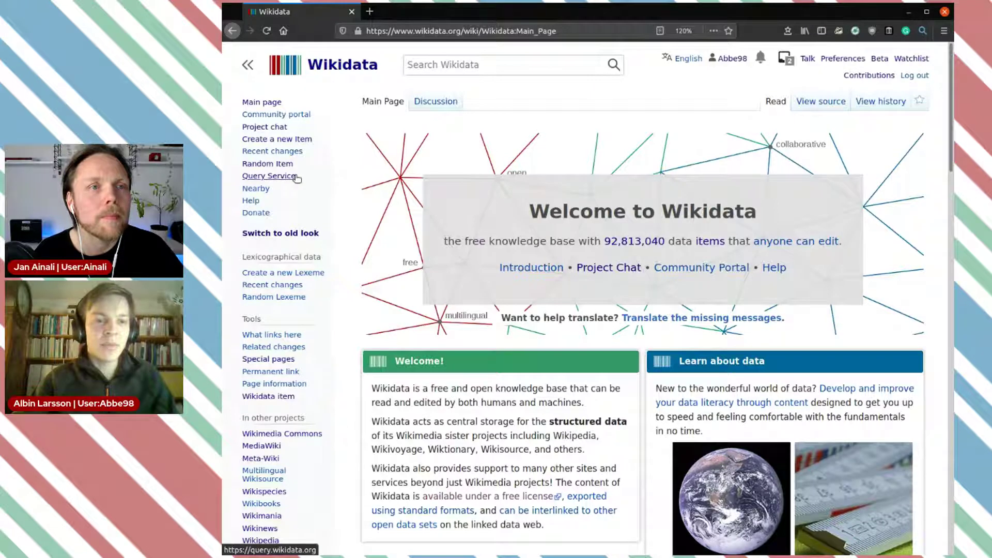
Step: Open the Wikidata Query Service from the Wikidata main page and look through its example queries
left_click(288, 181)
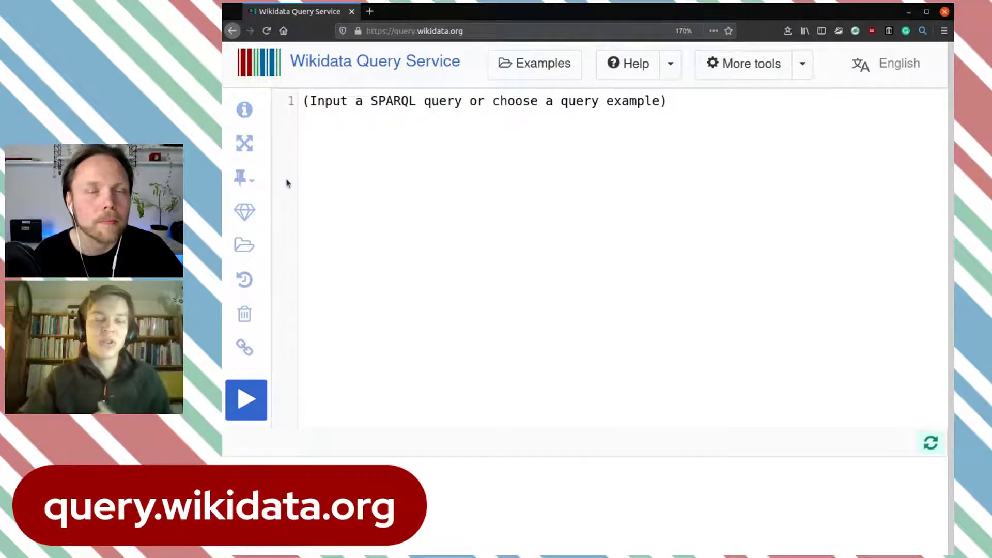
left_click(549, 70)
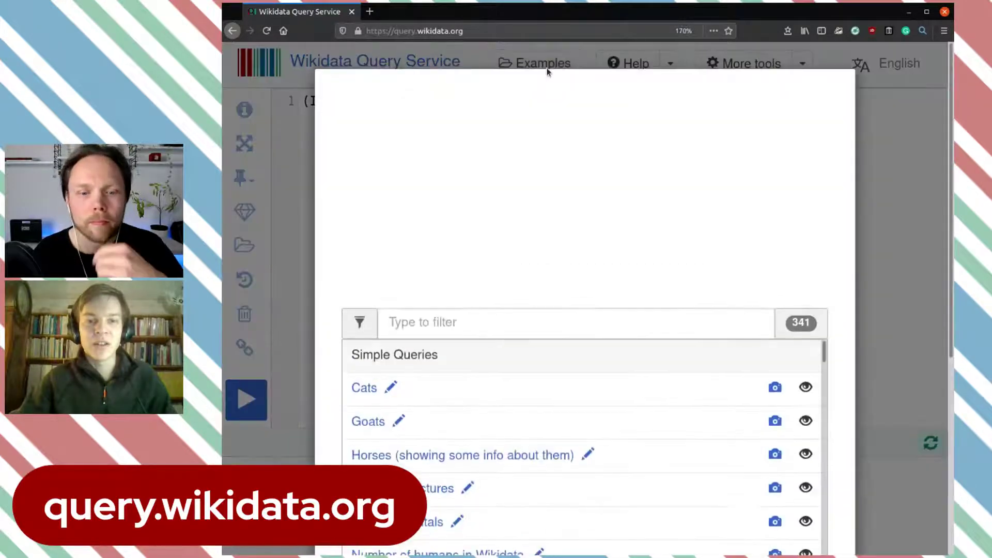
scroll(569, 435, "down", 5)
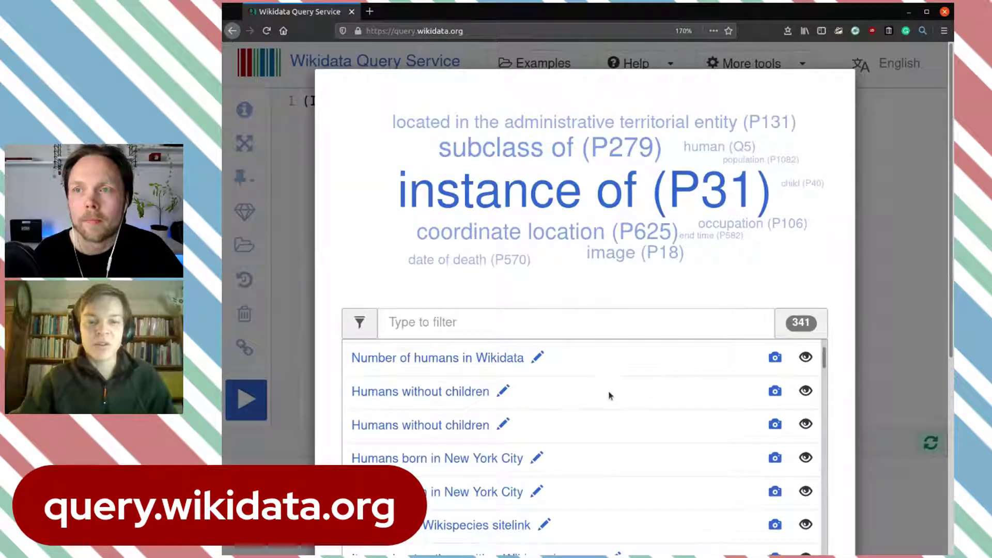
scroll(667, 359, "down", 1)
scroll(648, 366, "up", 4)
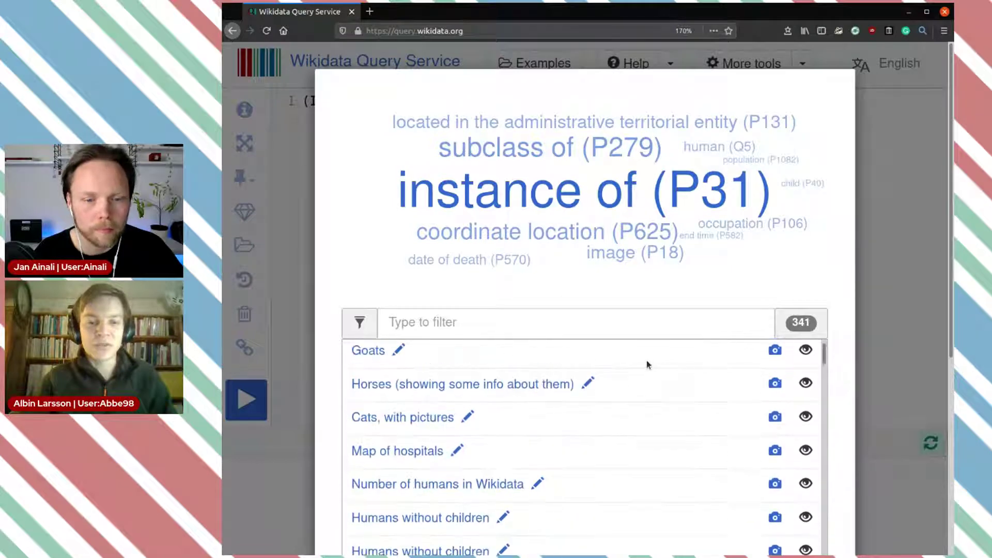
left_click(881, 238)
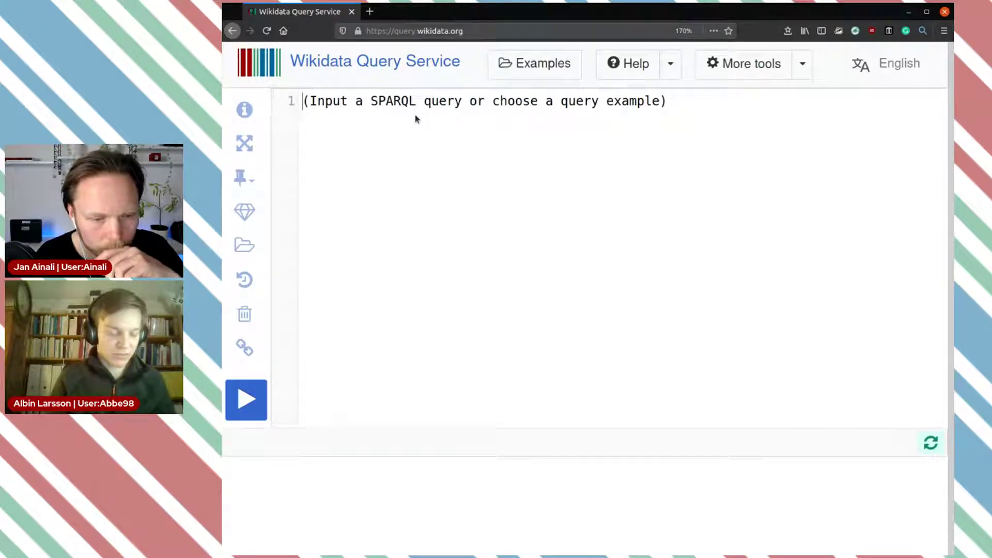
Step: Start the query with the autocompleted SELECT ?item ?itemLabel WHERE template that includes the wikibase:label service
type("SL")
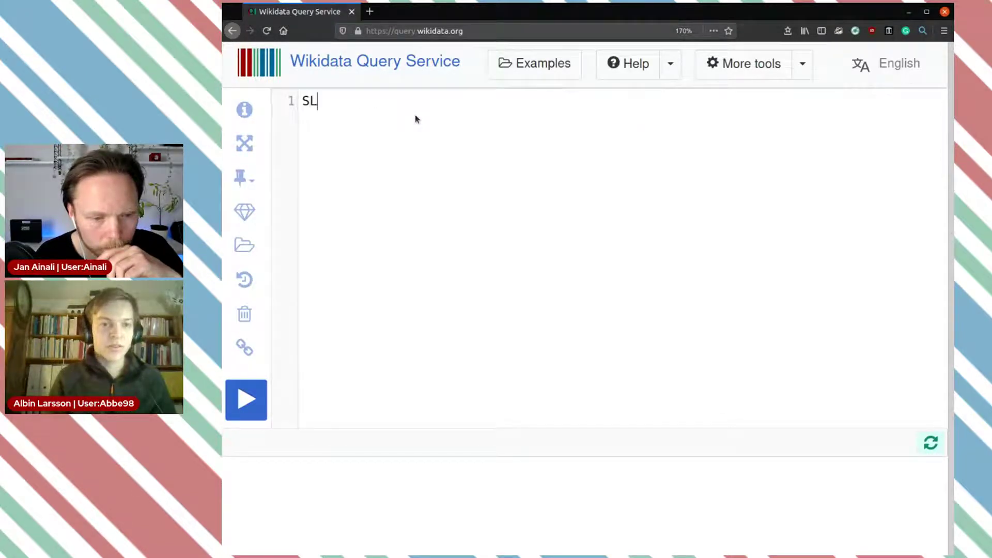
key("BackSpace")
type("S")
key("BackSpace")
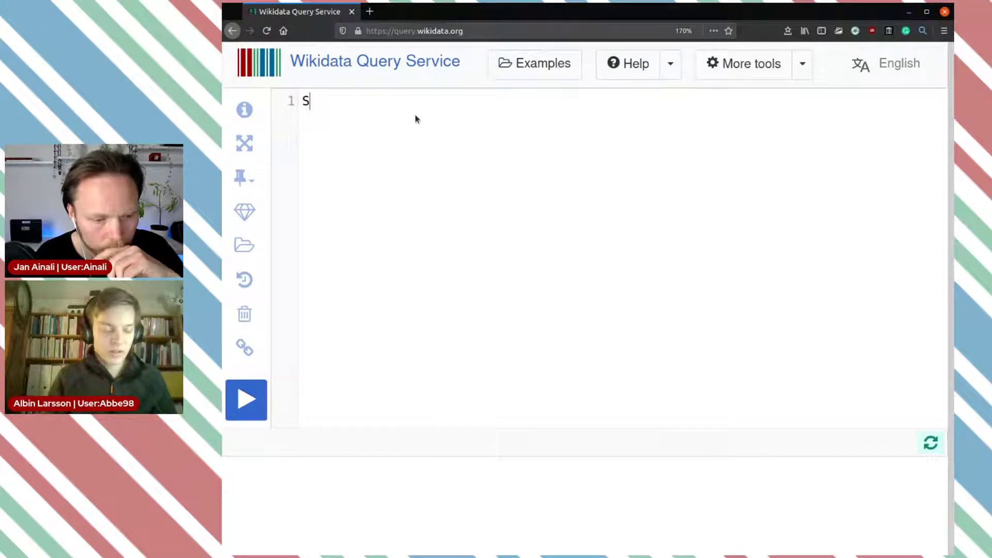
type("E")
key("ctrl+space")
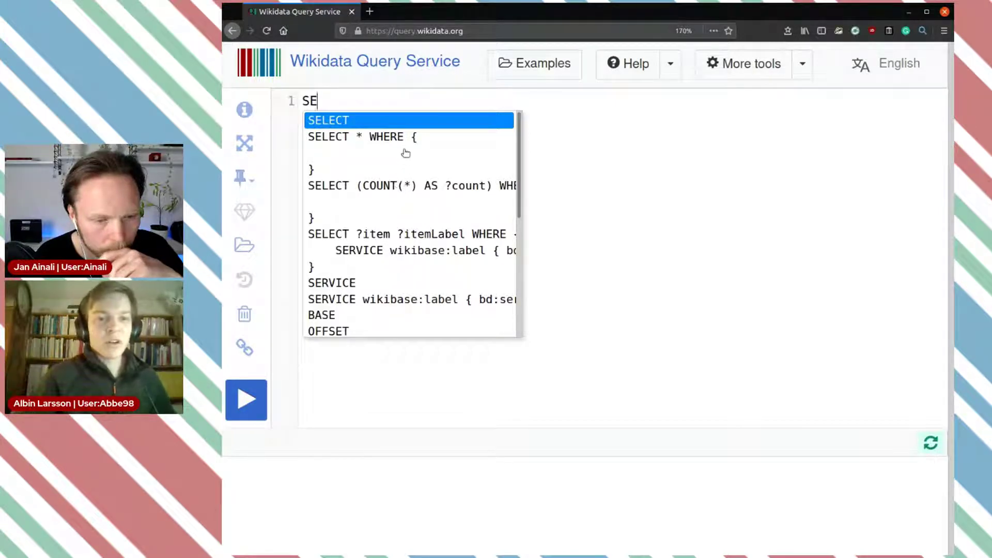
left_click(425, 244)
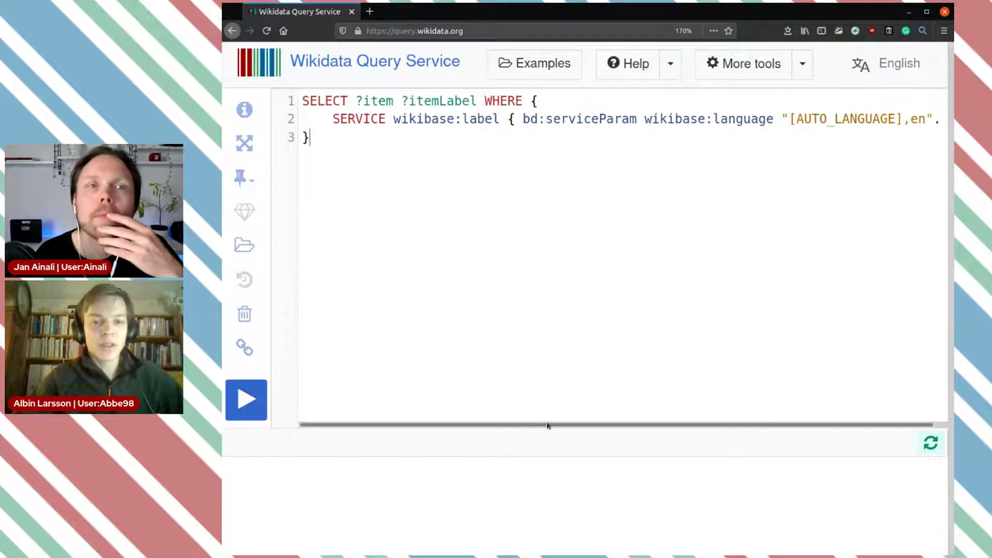
Step: Examine the template's SELECT line, its ?itemLabel variable and the wikibase:label service line
left_click_drag(542, 426, 556, 426)
left_click(381, 114)
left_click_drag(361, 114, 297, 103)
left_click(413, 106)
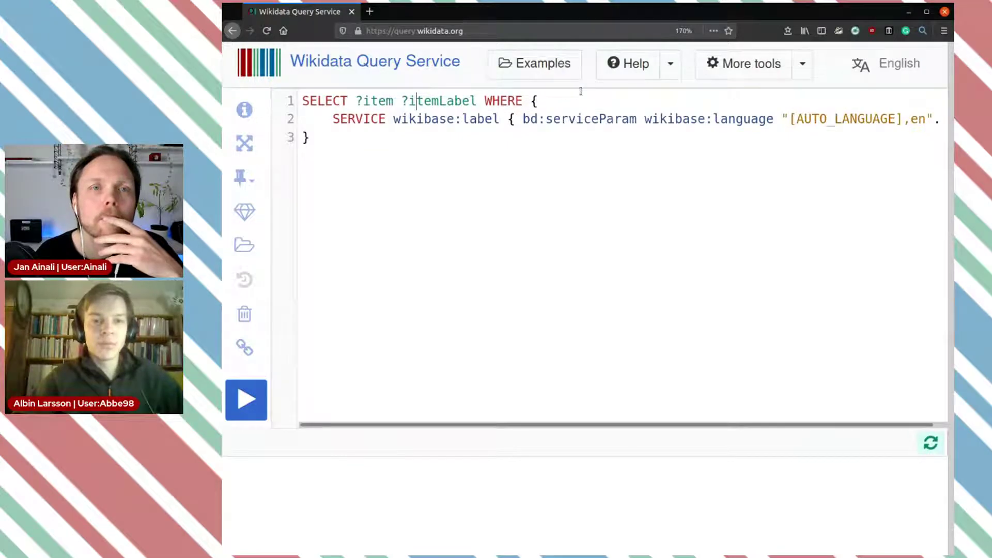
double_click(473, 102)
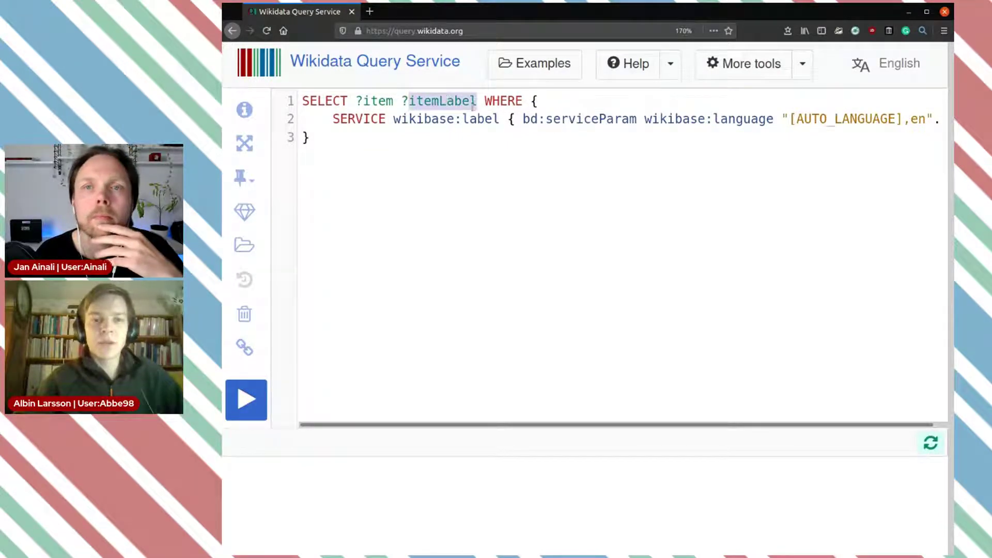
left_click(600, 124)
left_click_drag(337, 118, 545, 120)
Step: Insert two blank lines above the SERVICE line inside the WHERE block and reduce that line's indentation to two spaces
left_click(551, 103)
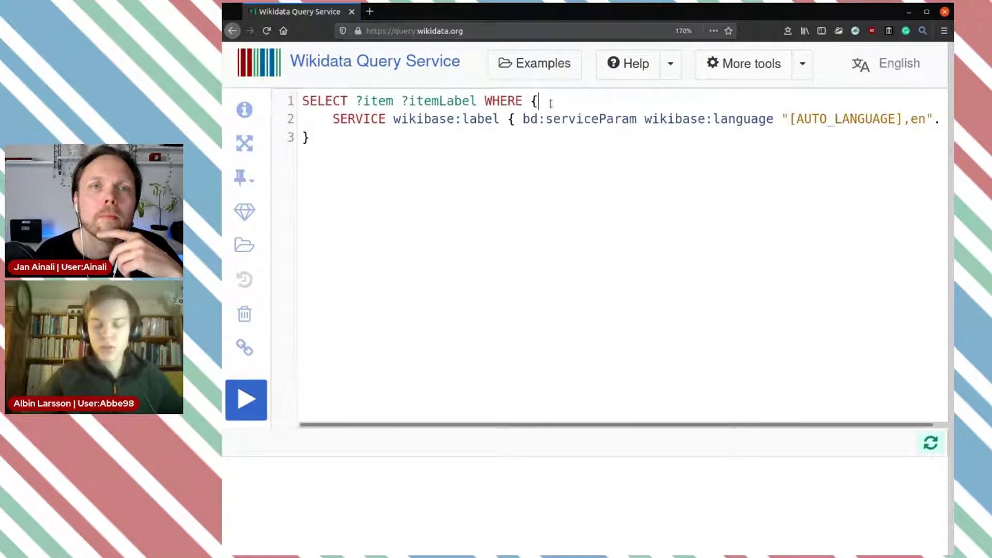
key("Return")
key("Return")
key("Up")
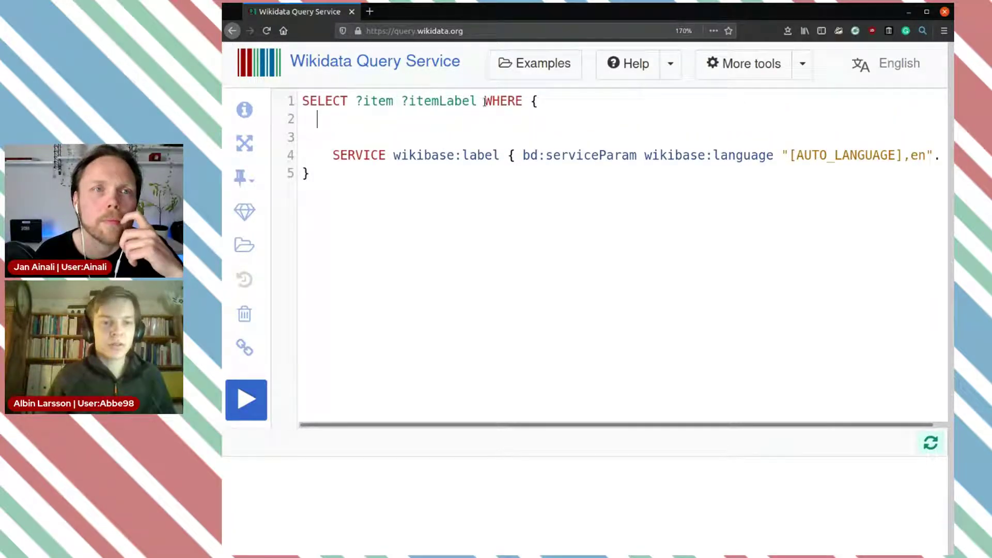
key("Right")
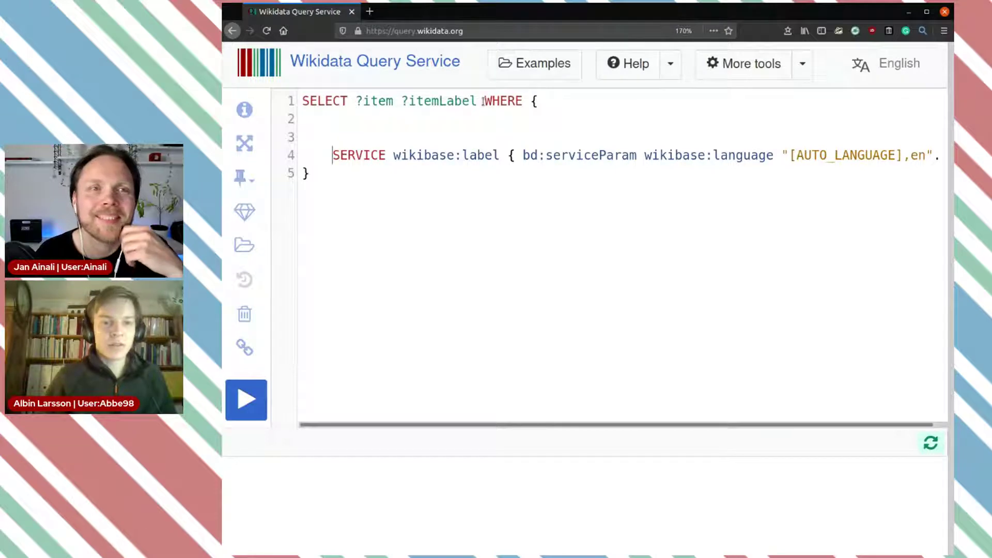
key("BackSpace")
key("BackSpace")
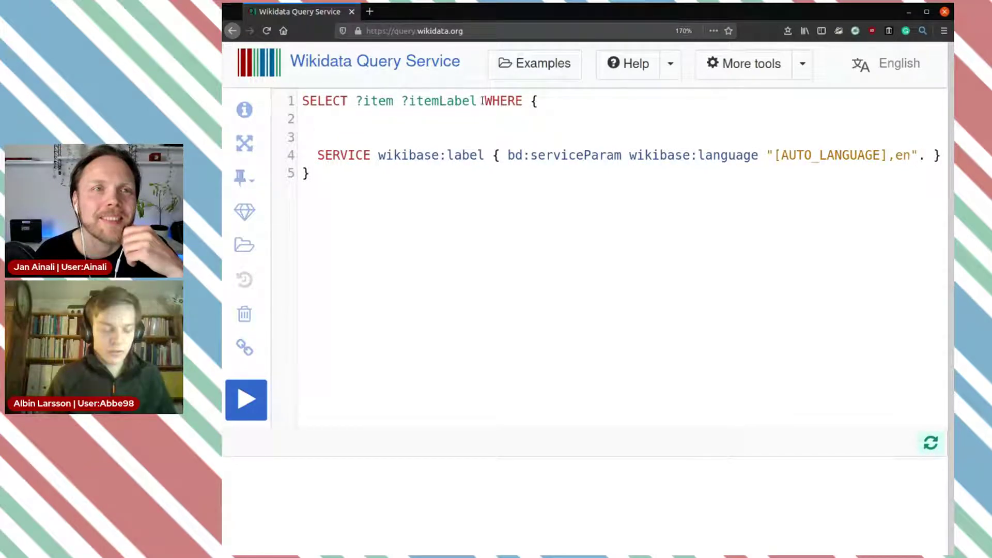
Step: Begin a triple pattern in the WHERE block with ?item as subject and the instance of property, wdt:P31, as predicate
type("?")
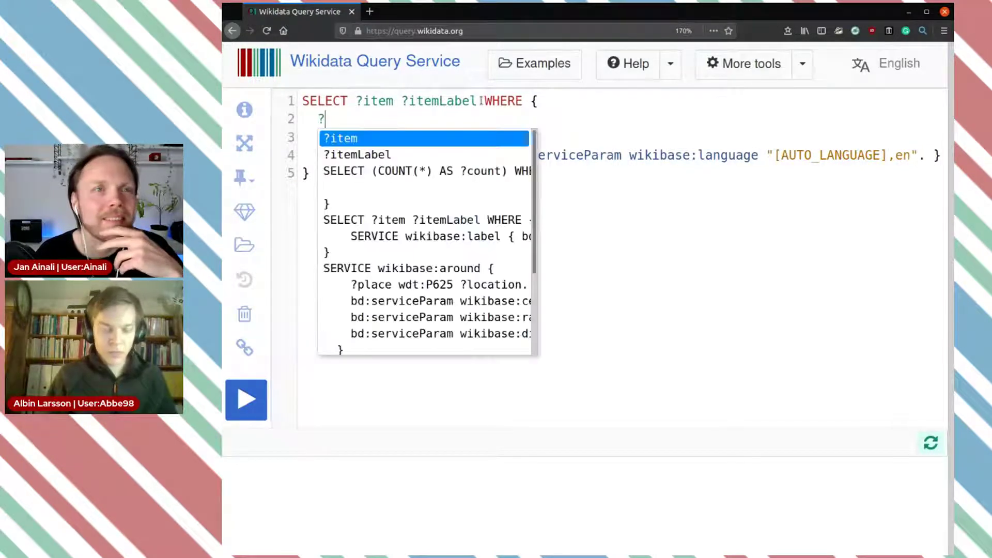
type("i")
key("Return")
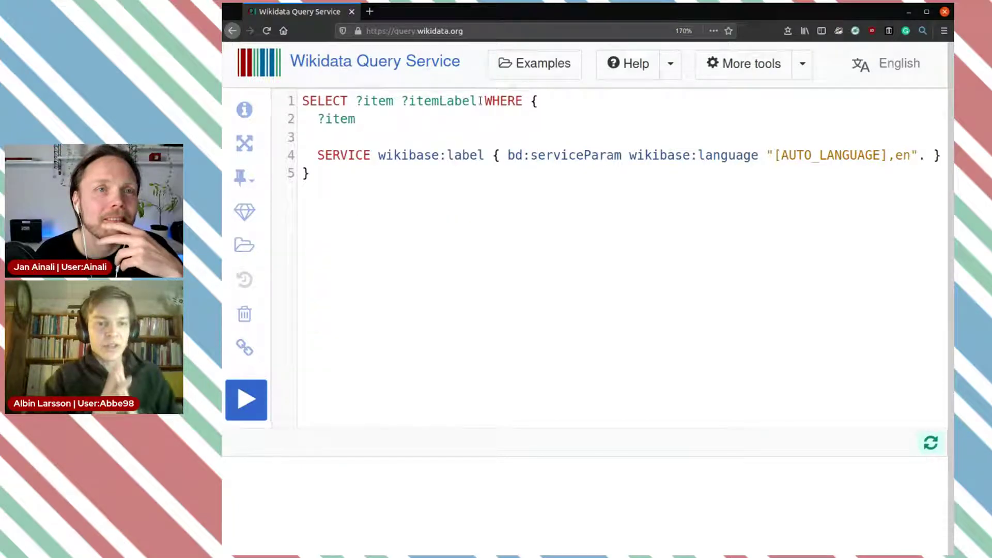
type("wdt:")
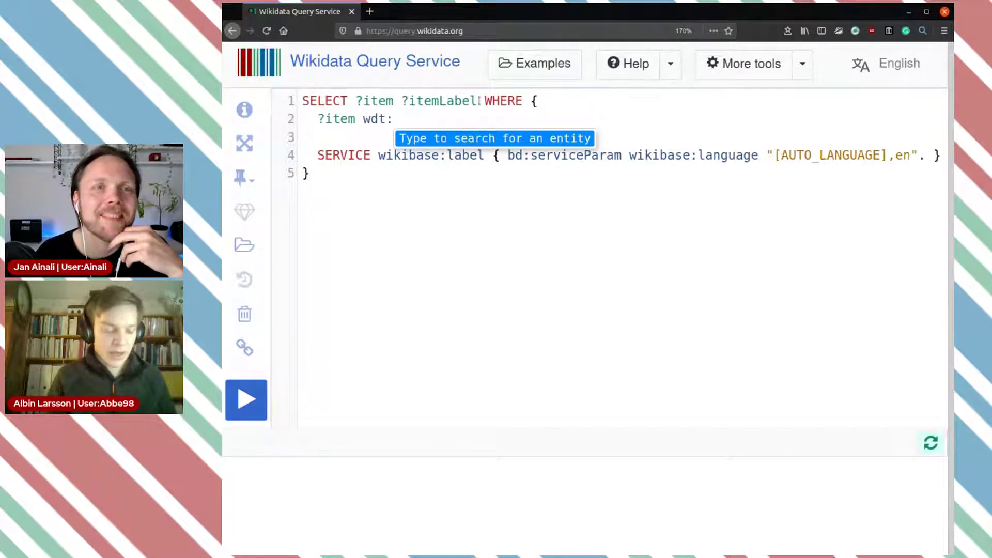
type("insta")
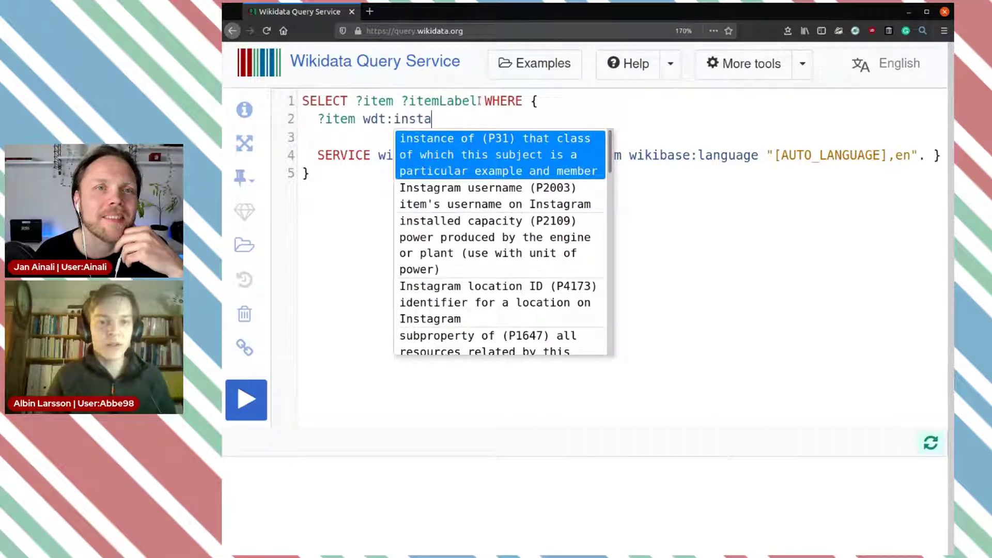
key("Return")
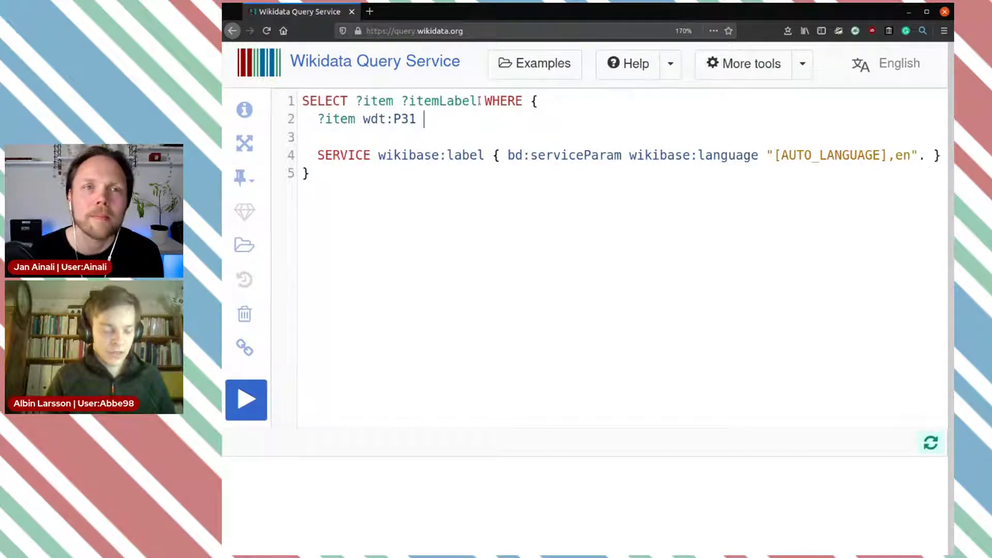
Step: Start the triple's object with the wd: prefix and call up the entity search for its value
type("wd")
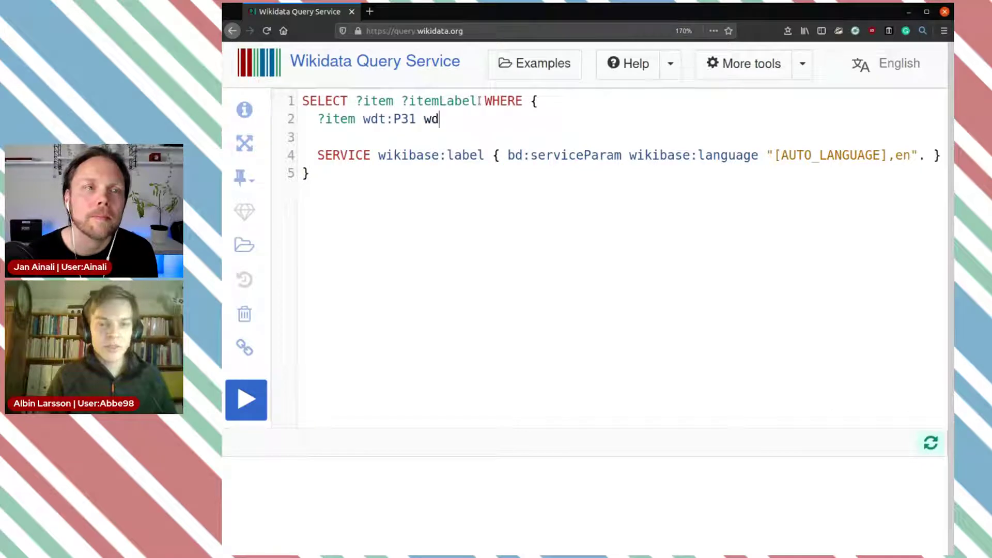
type(":")
key("ctrl+space")
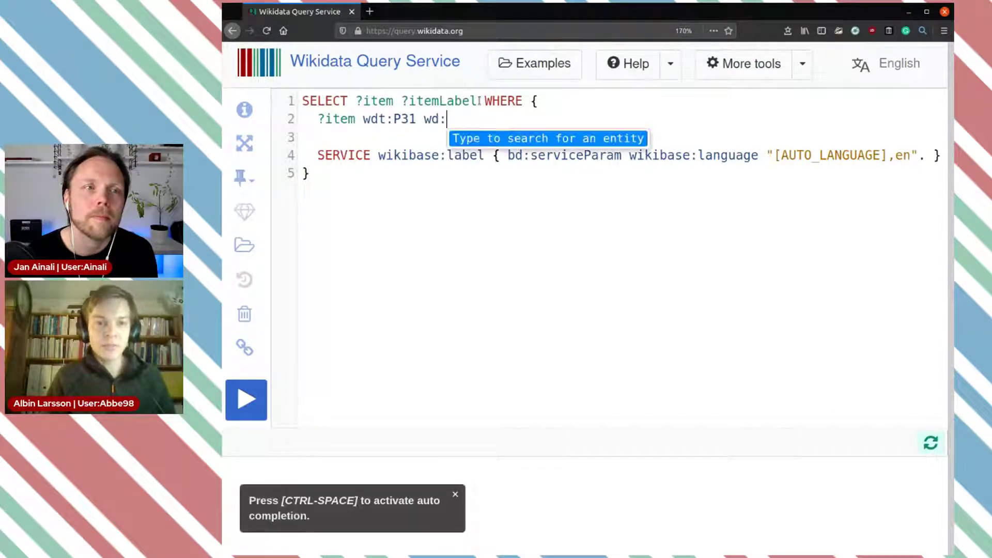
Step: Complete the instance-of (P31) triple with data set (Q1172284), end it with a period, and run the query
type("data")
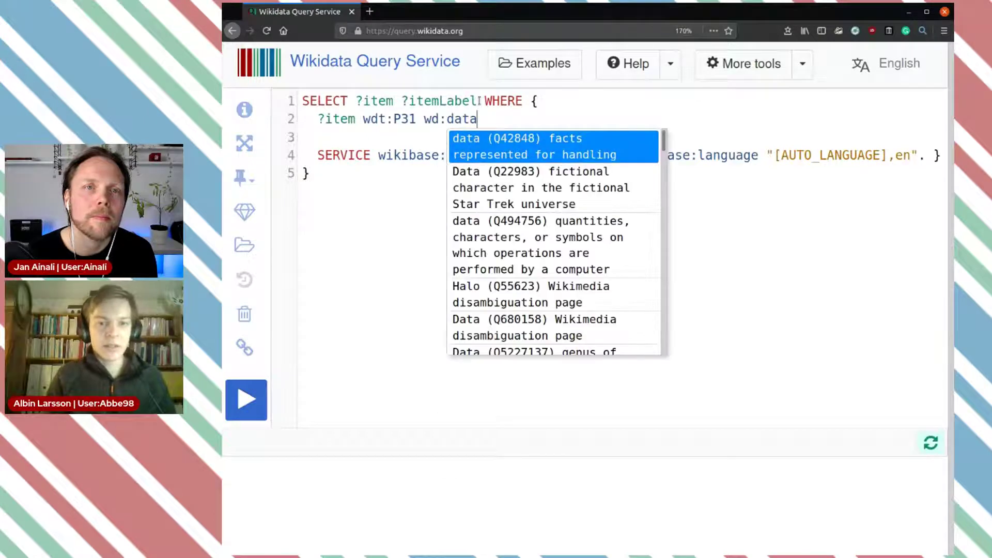
type("set")
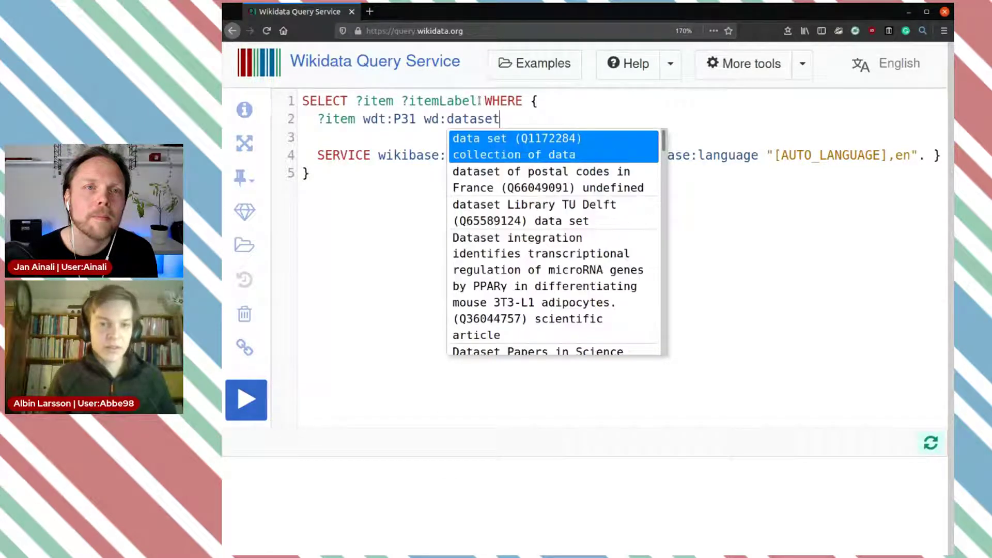
key("Return")
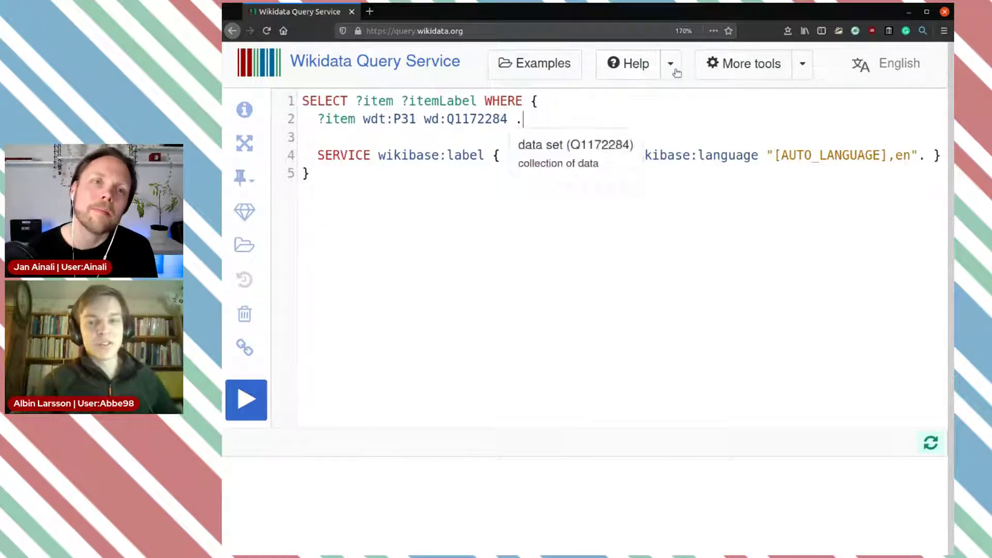
left_click(246, 399)
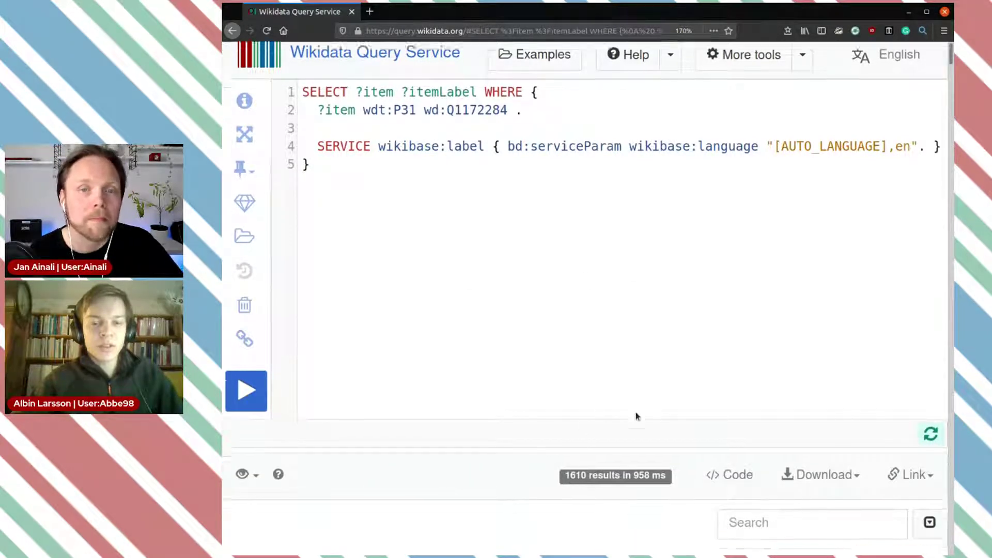
Step: Look through the item labels in the query results to examine what kinds of data sets are listed
scroll(635, 414, "down", 5)
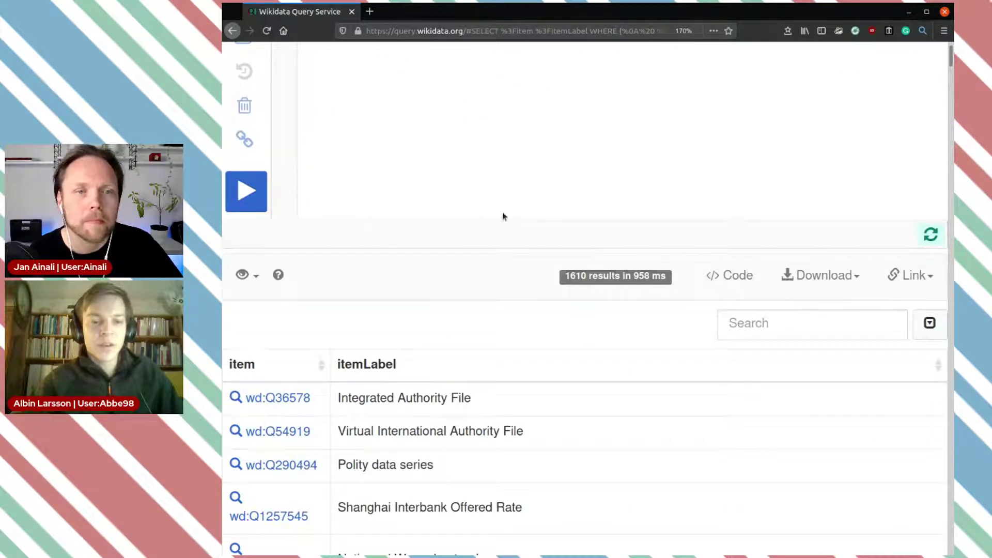
scroll(504, 216, "down", 4)
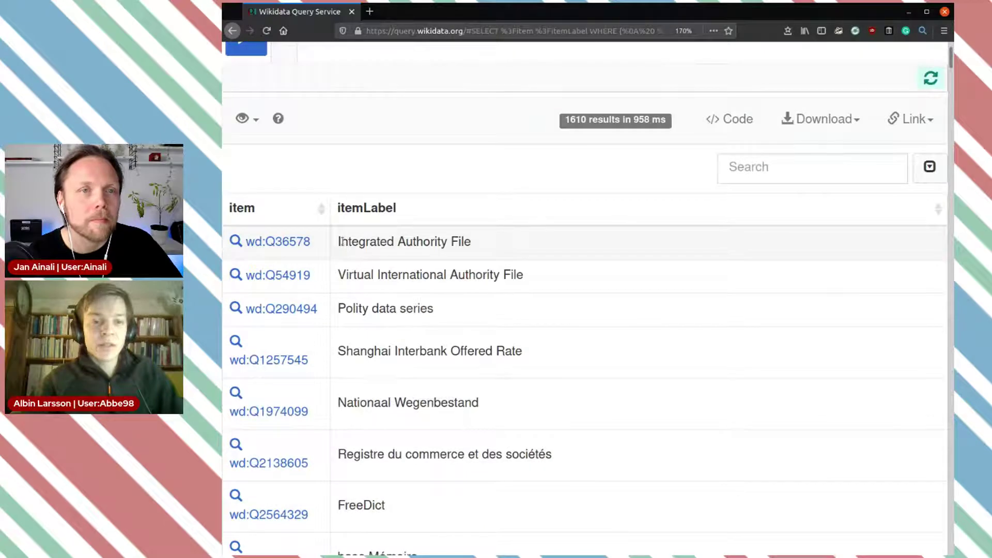
left_click_drag(339, 243, 379, 245)
left_click(491, 247)
left_click(506, 250)
scroll(506, 250, "down", 4)
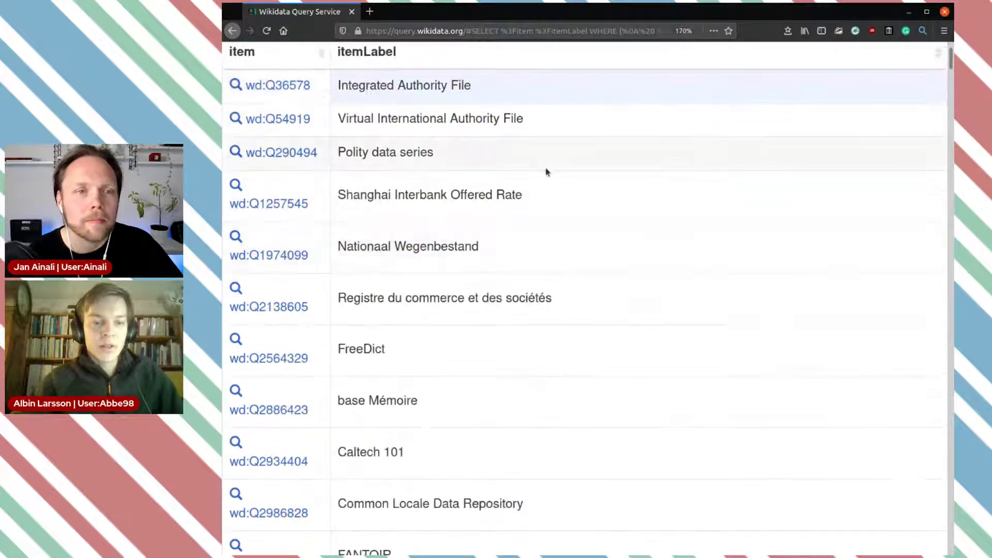
scroll(541, 171, "up", 8)
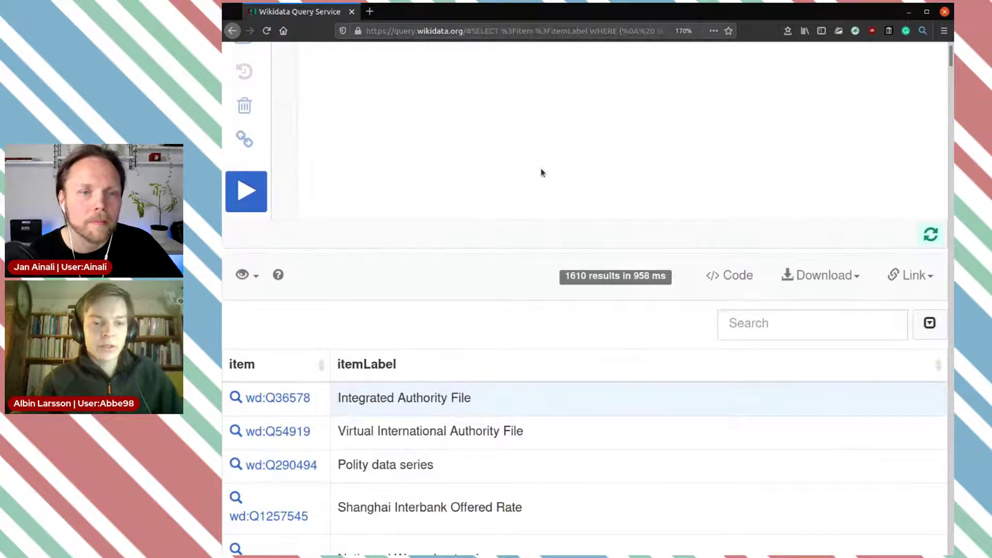
scroll(542, 173, "down", 9)
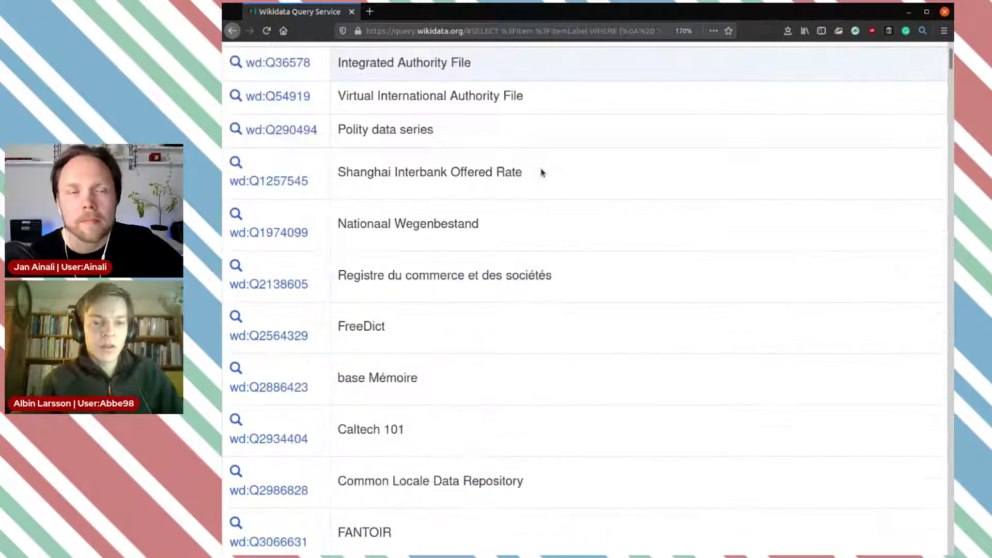
scroll(543, 172, "up", 4)
scroll(567, 195, "down", 4)
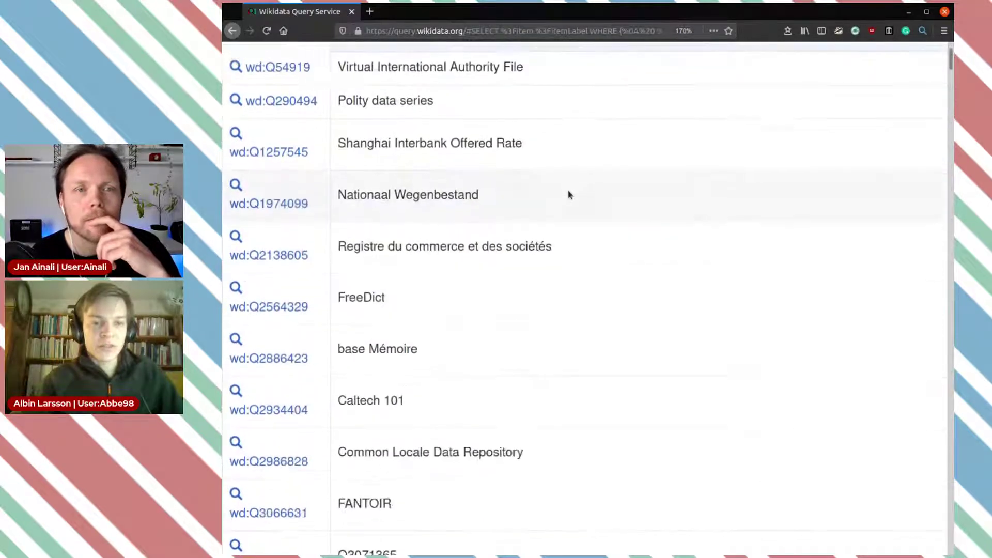
scroll(569, 194, "down", 4)
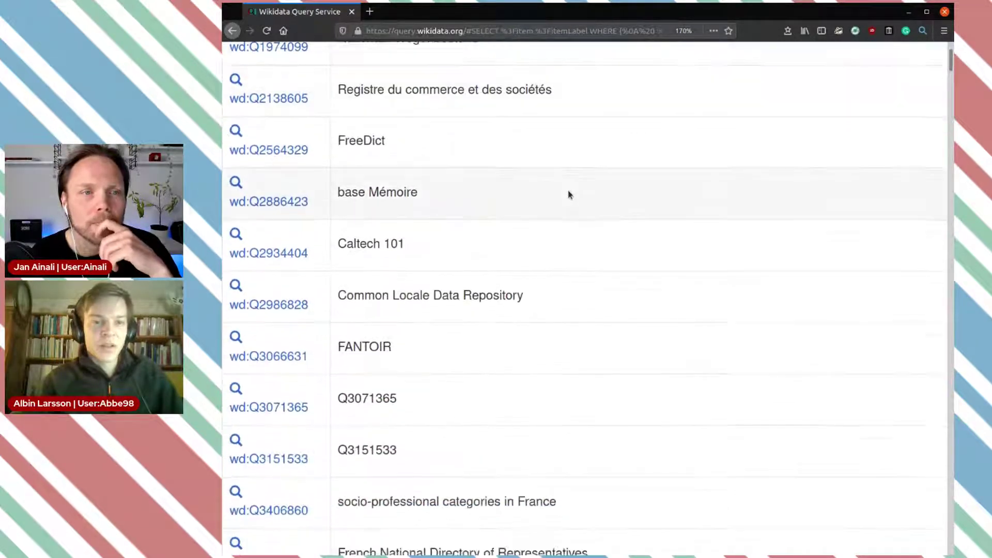
scroll(507, 181, "down", 2)
scroll(507, 181, "down", 8)
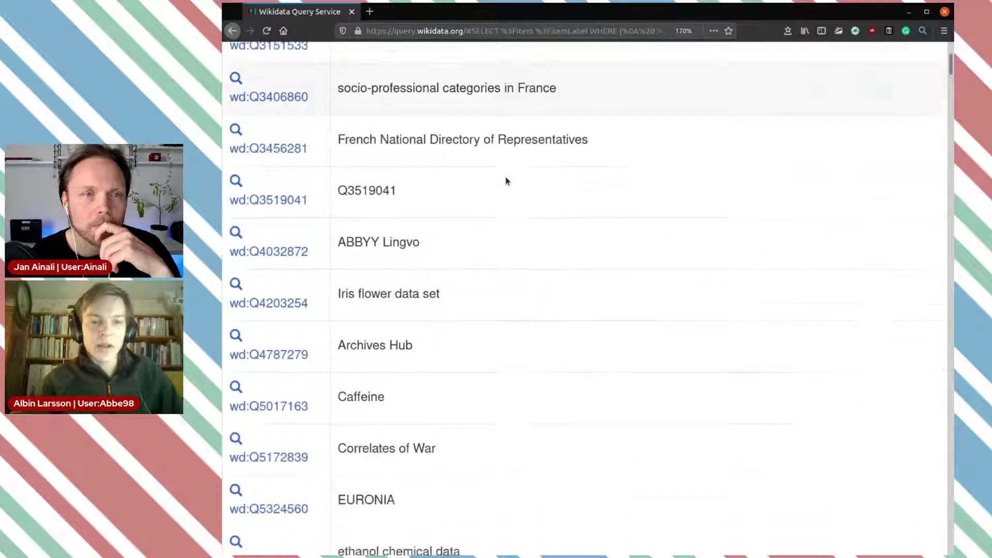
scroll(501, 193, "down", 6)
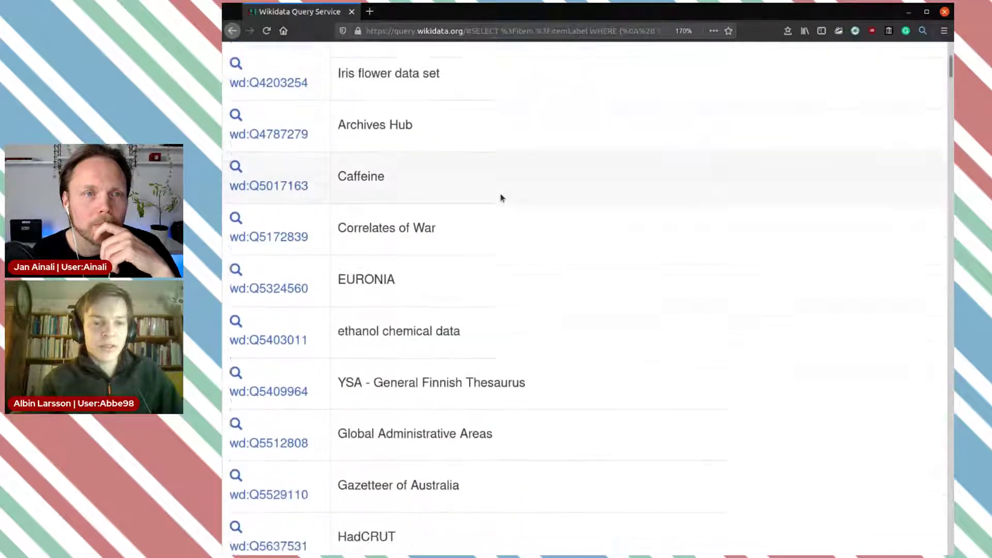
left_click_drag(537, 194, 369, 188)
left_click(515, 201)
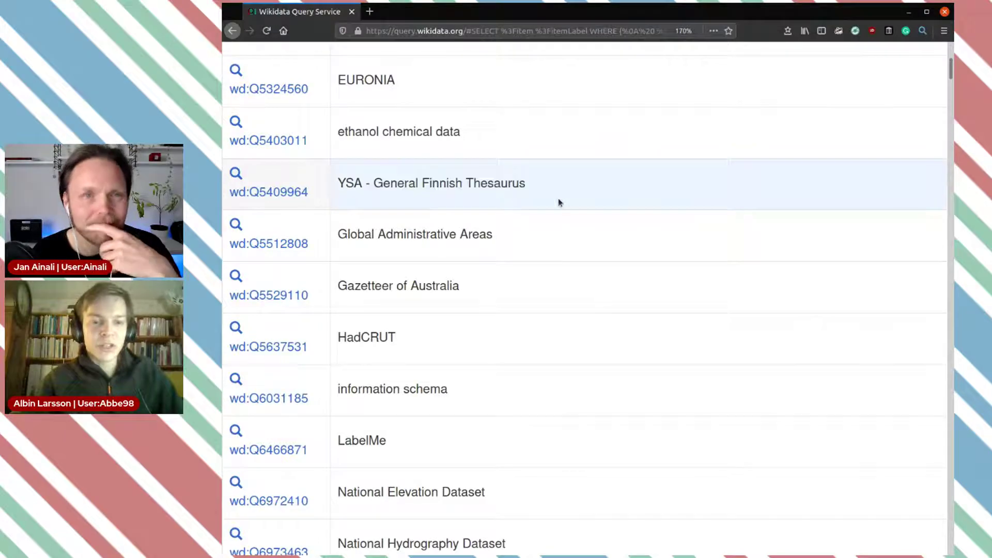
scroll(559, 203, "down", 8)
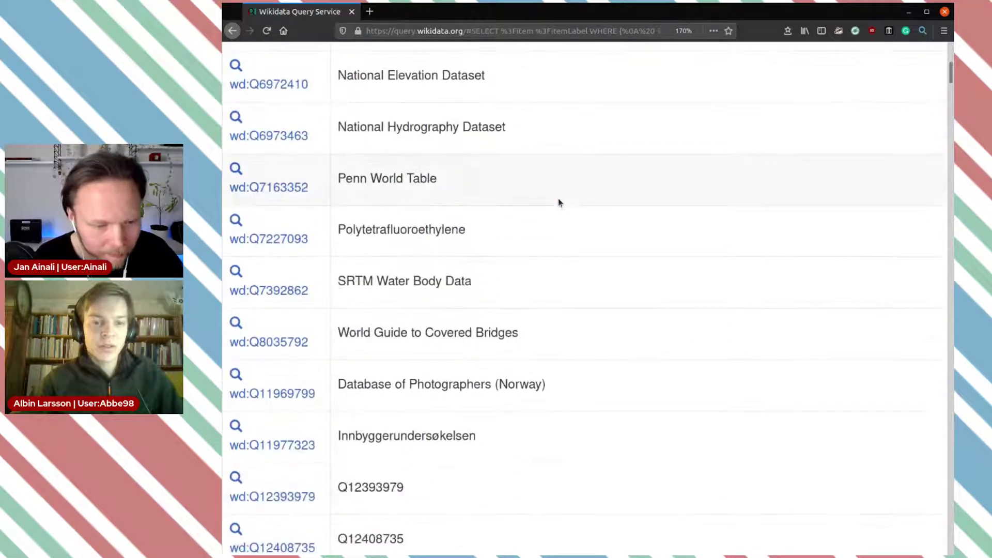
scroll(559, 203, "down", 6)
Step: Add the triple "?item wdt:P275 ?license ." below the data set line, using the copyright license property
scroll(559, 203, "up", 15)
scroll(558, 203, "up", 20)
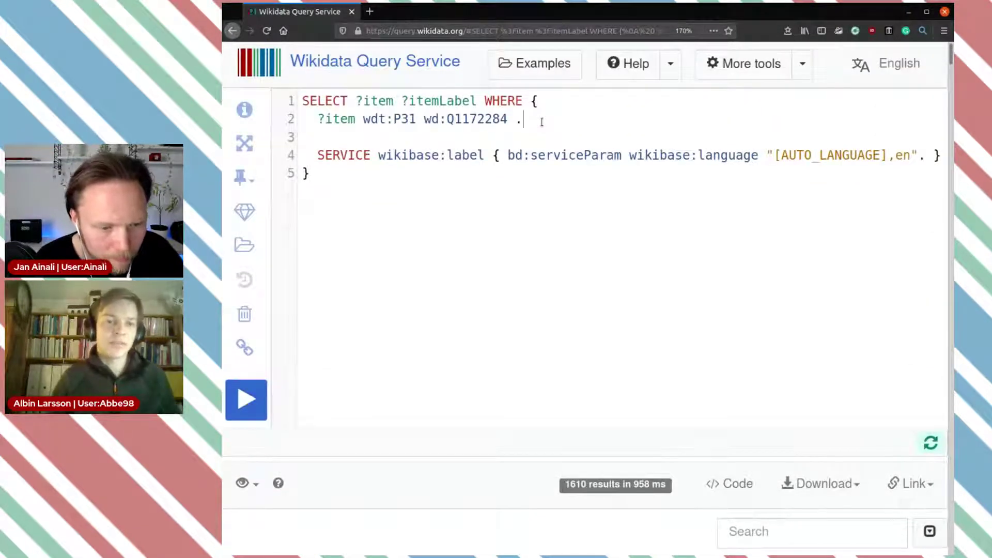
key("Return")
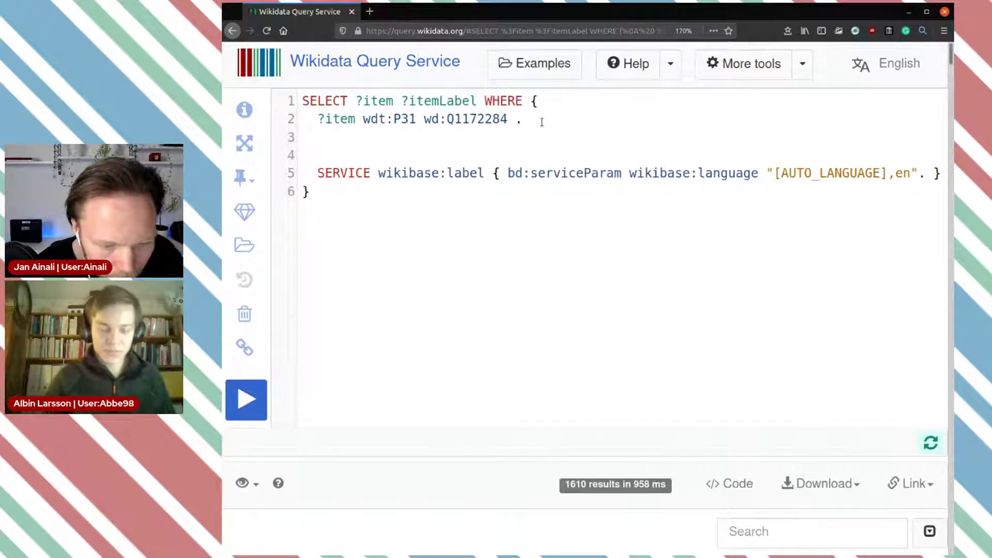
type("?item")
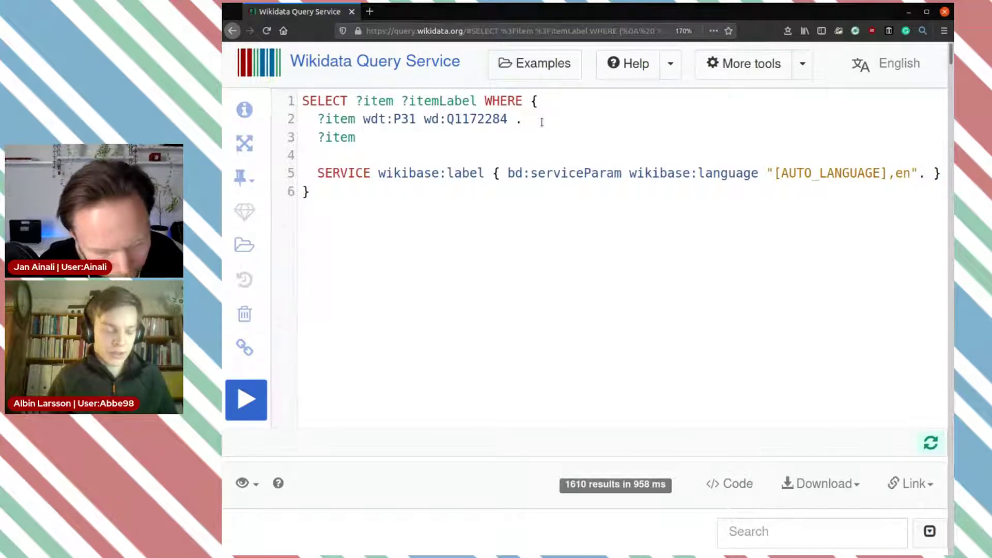
type(" wdt")
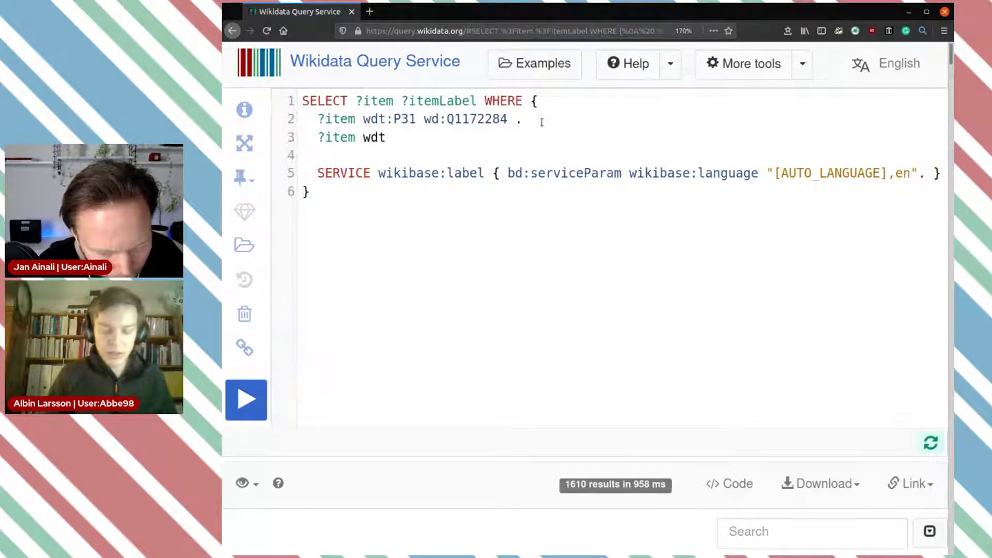
type(":")
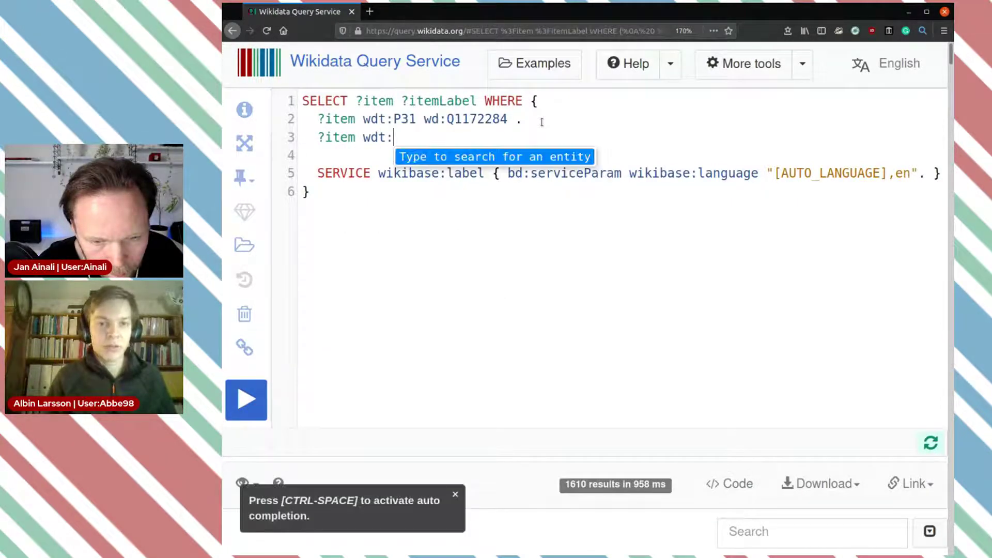
type("copyr")
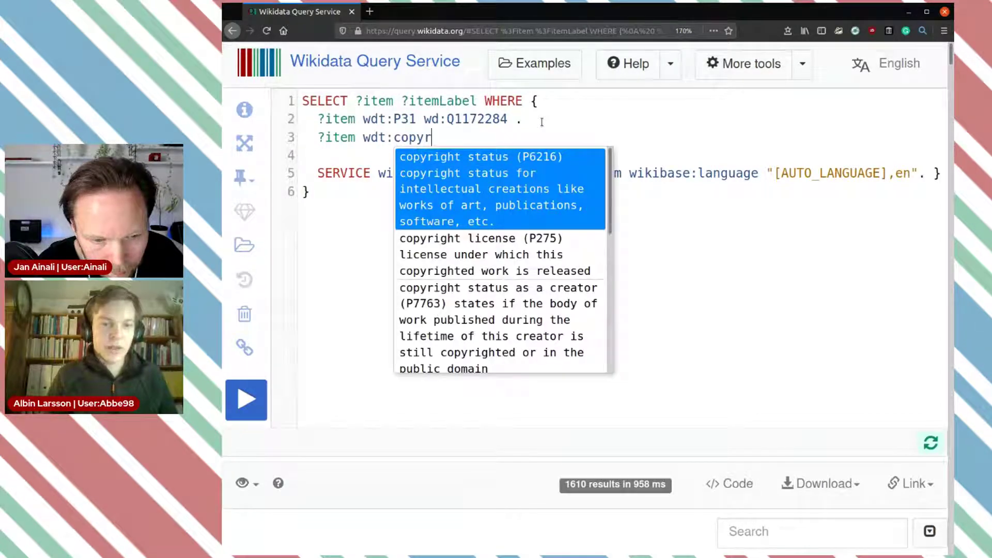
key("Down")
key("Return")
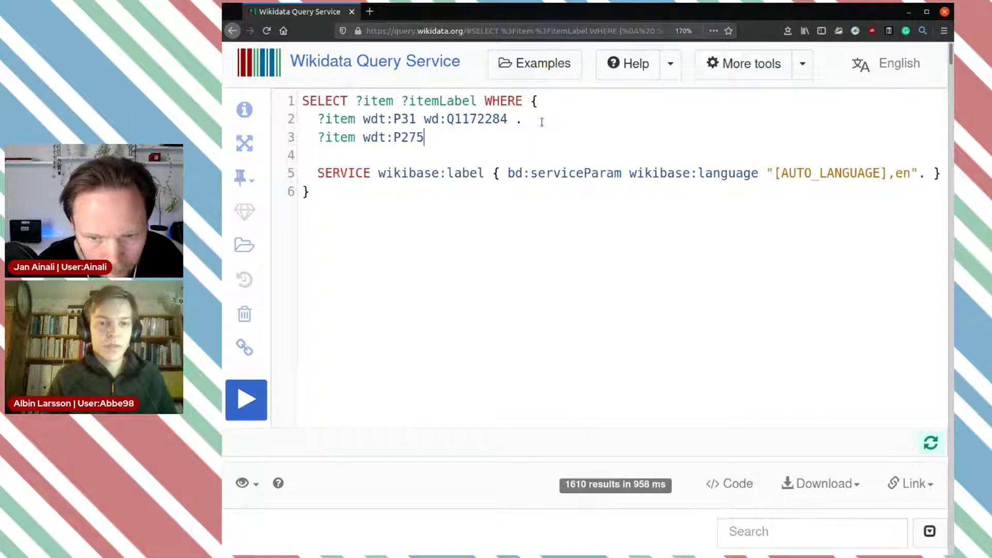
type("?")
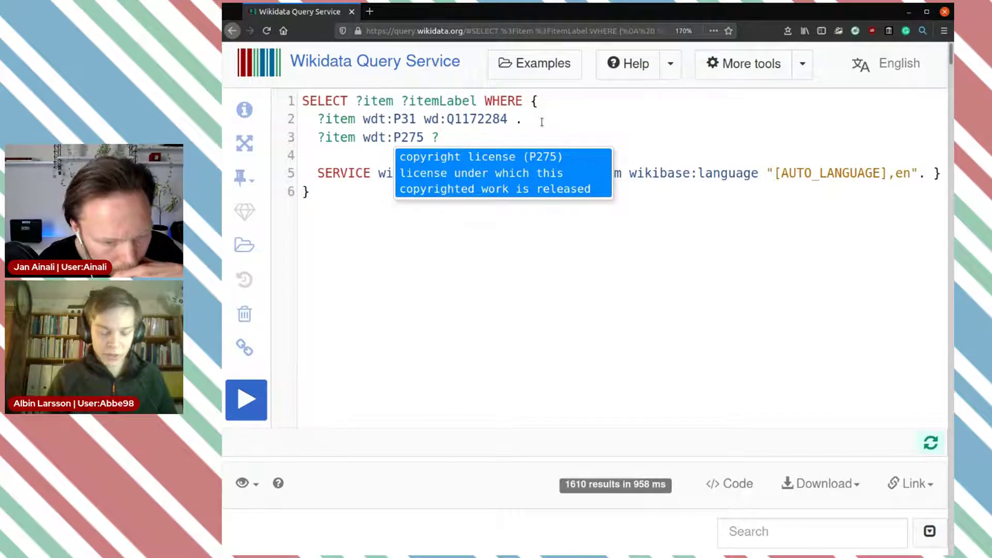
type("lic")
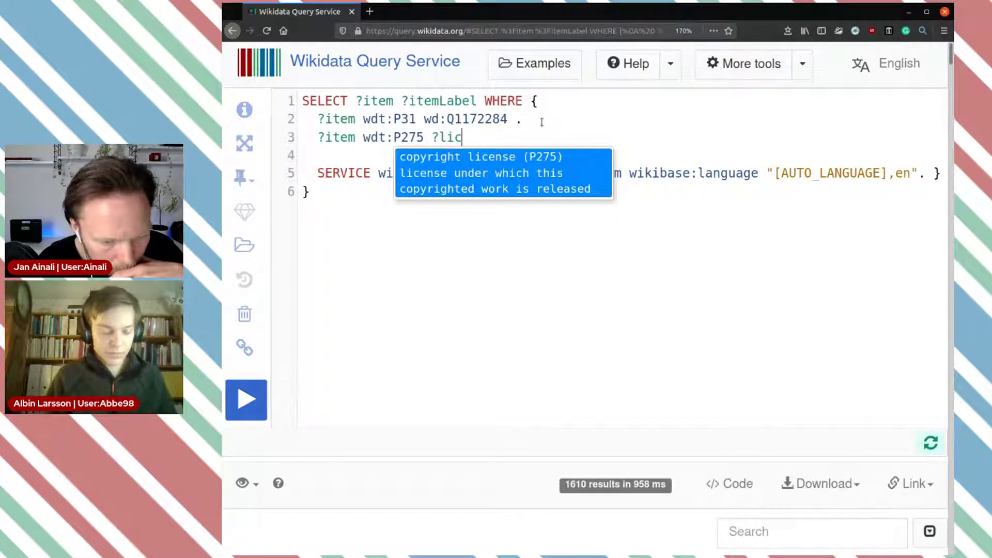
type("ense .")
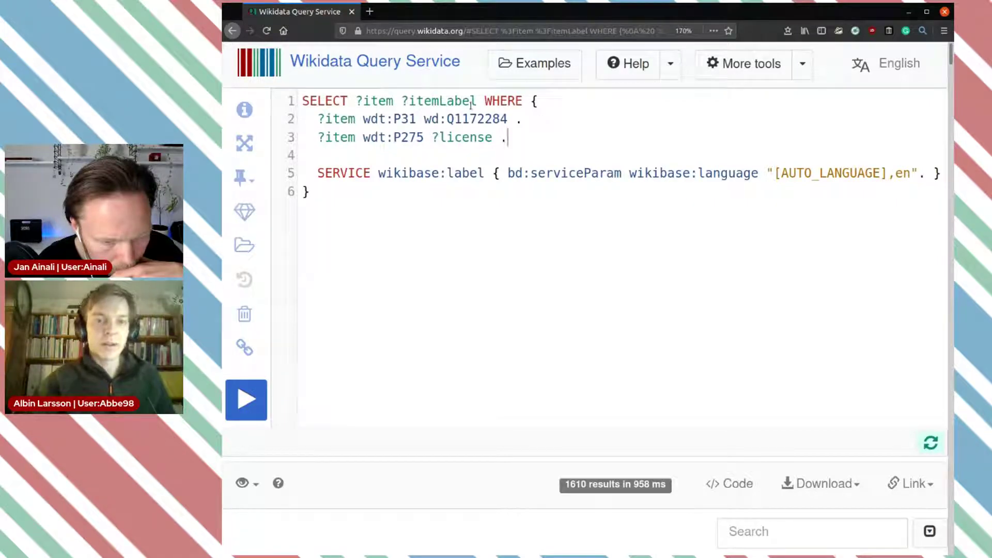
Step: Add the variables ?license and ?licenseLabel to the SELECT line after ?itemLabel
left_click(473, 101)
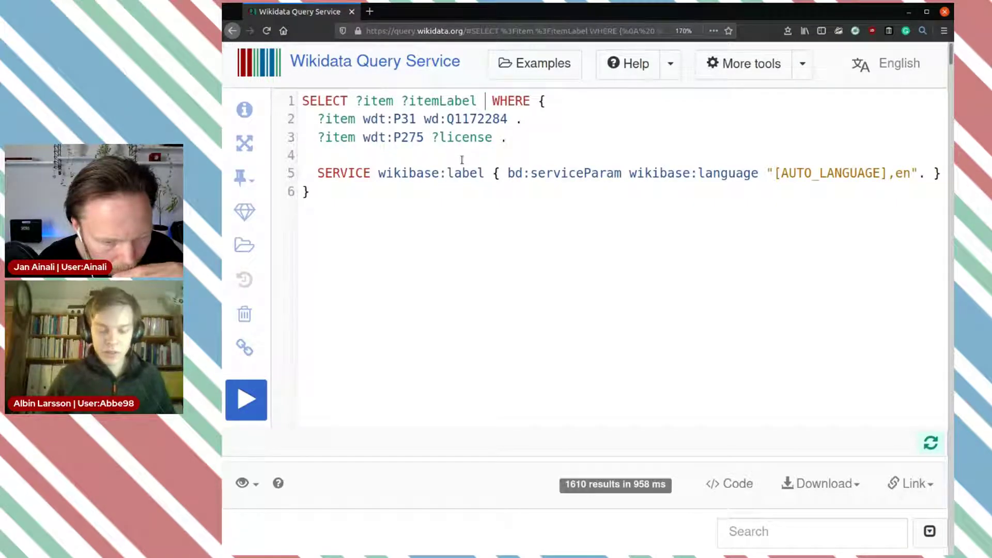
type("?")
key("Down")
key("Down")
key("Return")
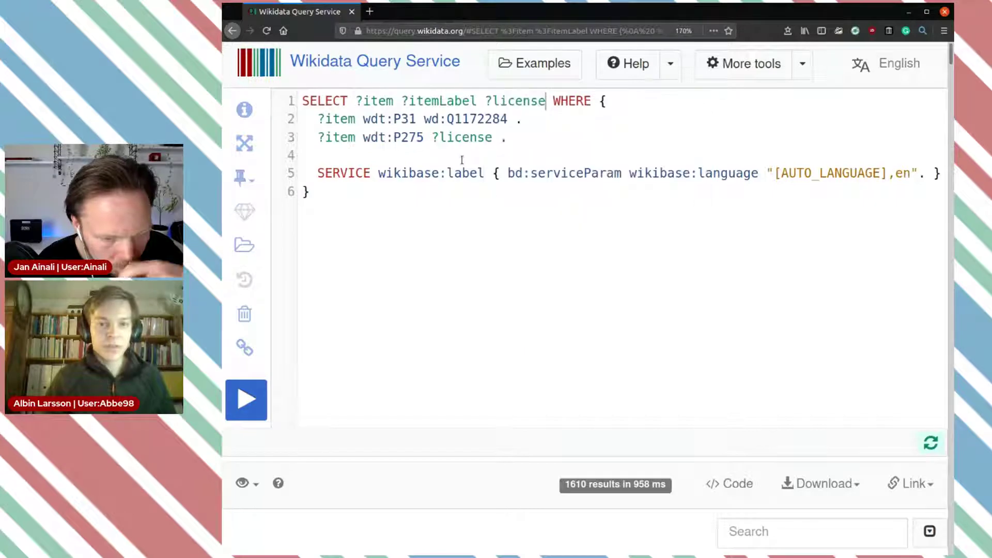
type("?")
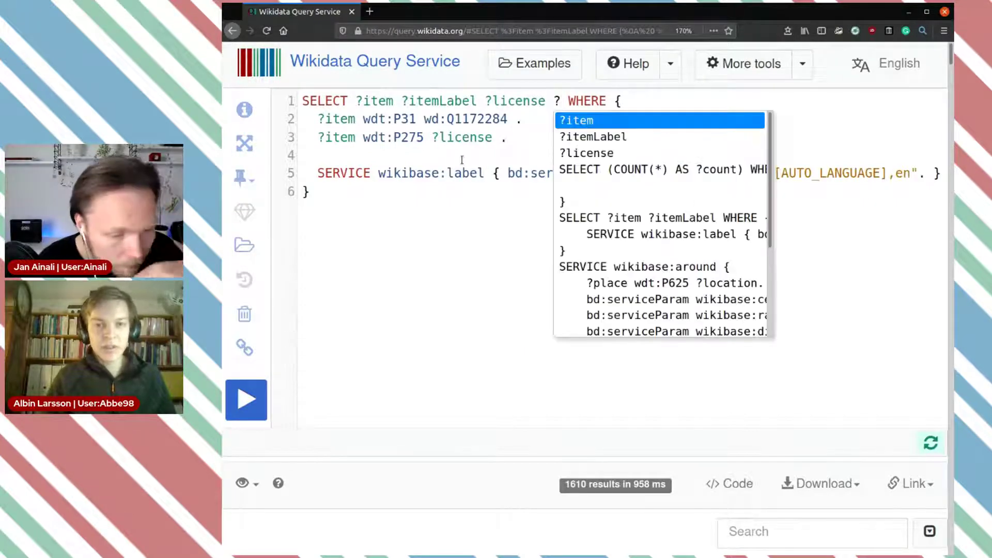
key("Down")
key("Down")
key("Return")
type("Label")
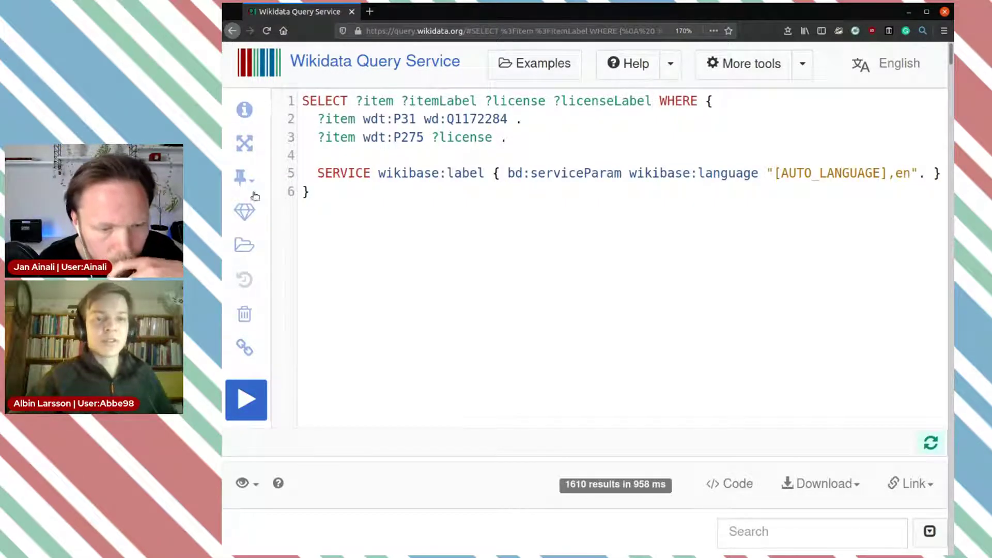
Step: Run the query with the copyright license triple and bring its result table into view
scroll(504, 281, "down", 8)
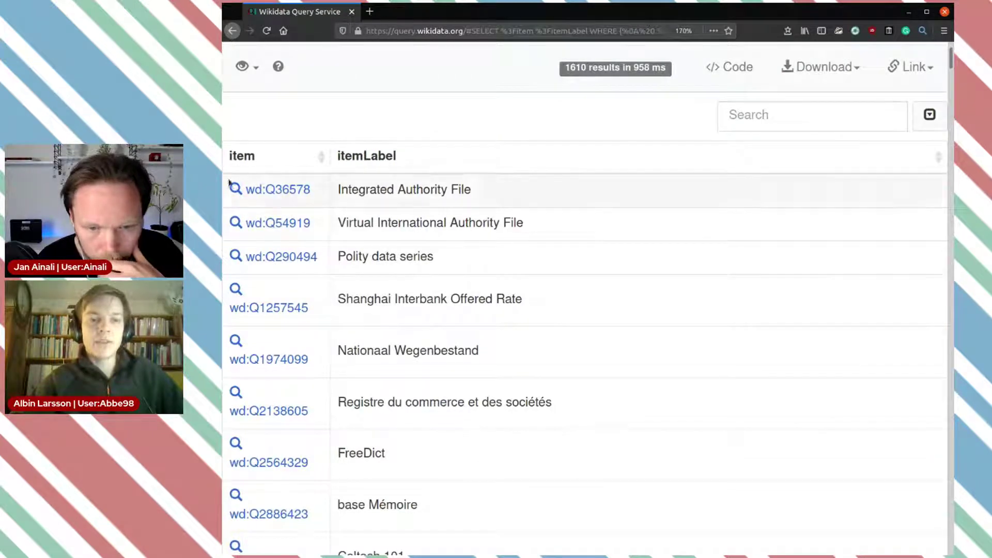
scroll(595, 223, "up", 5)
scroll(614, 234, "up", 3)
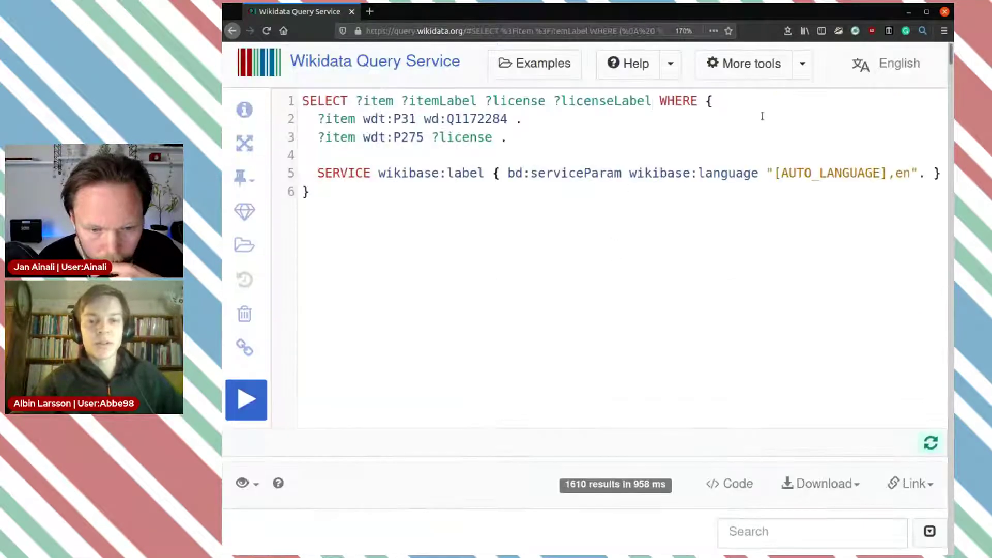
scroll(492, 390, "down", 5)
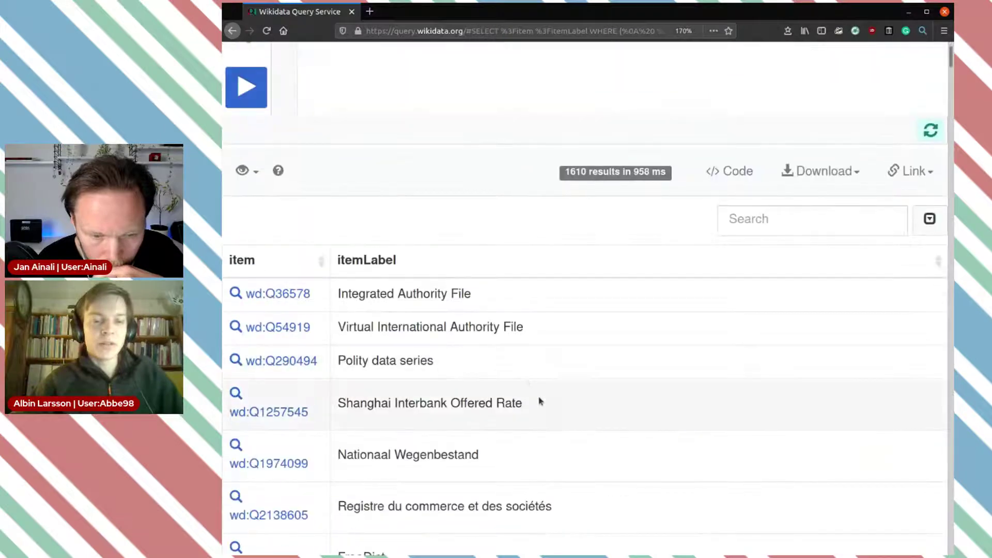
scroll(510, 288, "up", 5)
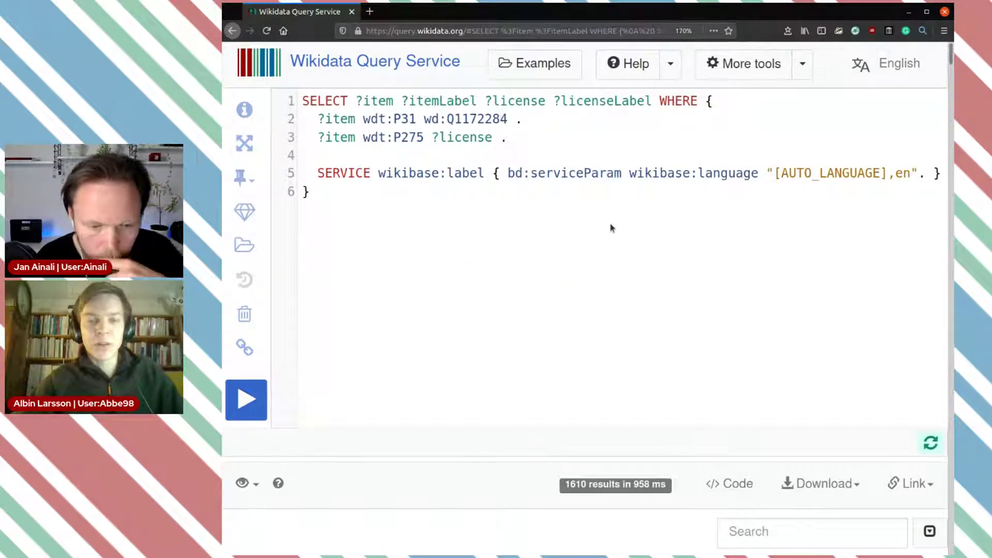
left_click(243, 399)
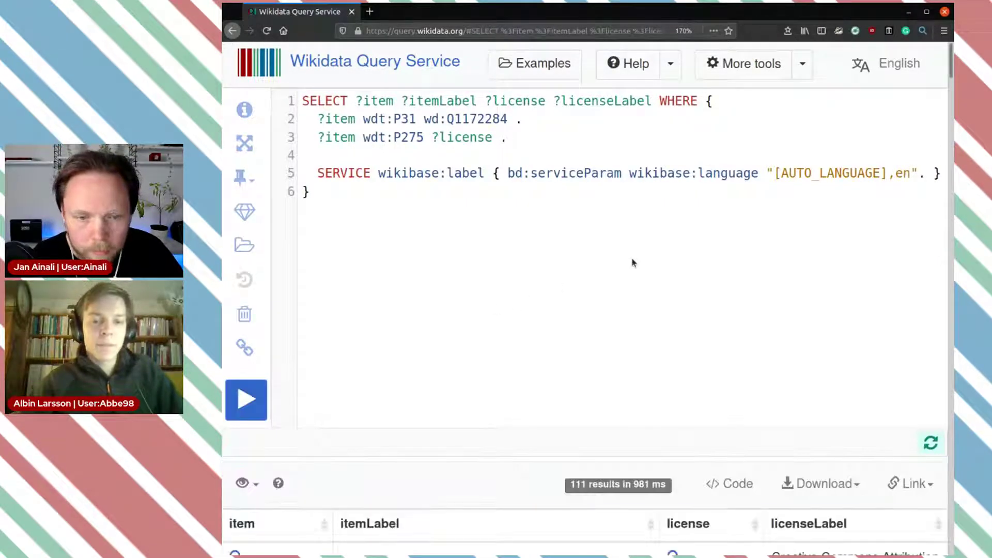
scroll(635, 249, "down", 3)
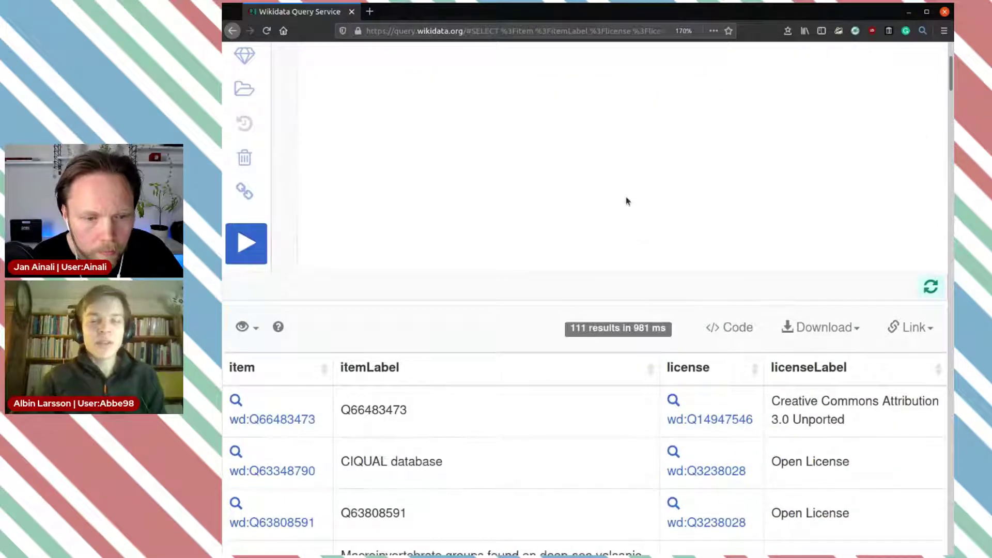
Step: Review the query lines and the license labels in the first rows of the result table
scroll(627, 200, "up", 3)
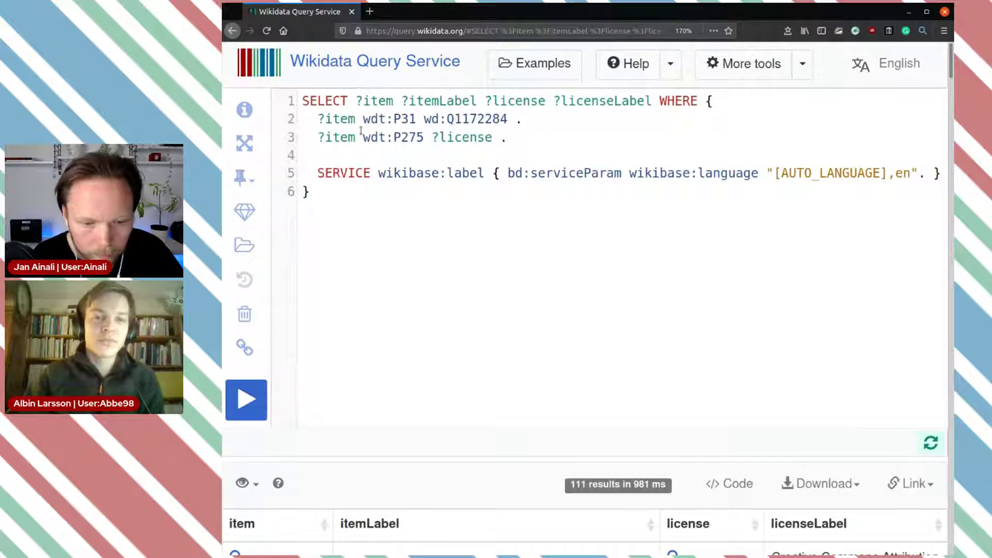
scroll(504, 142, "down", 2)
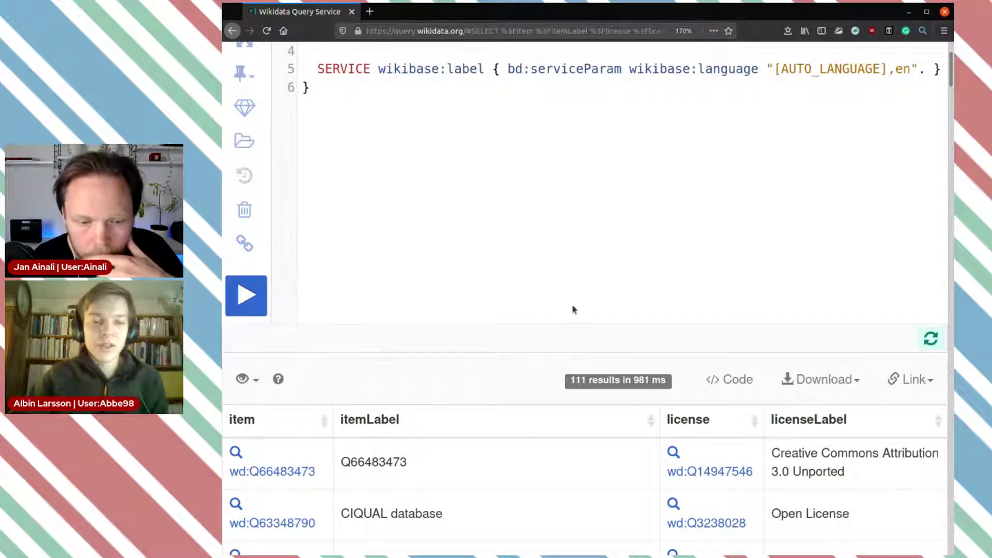
scroll(573, 298, "down", 5)
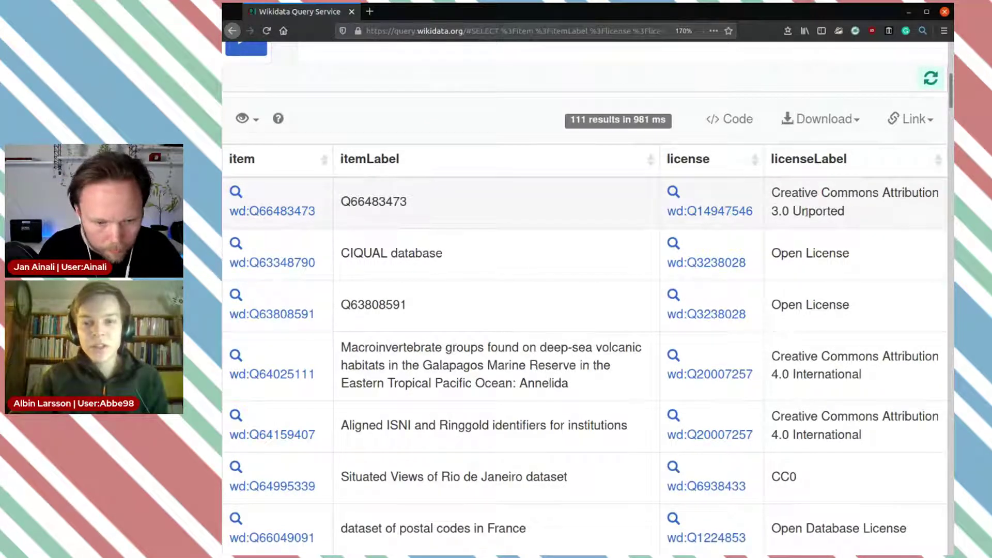
scroll(823, 210, "down", 1)
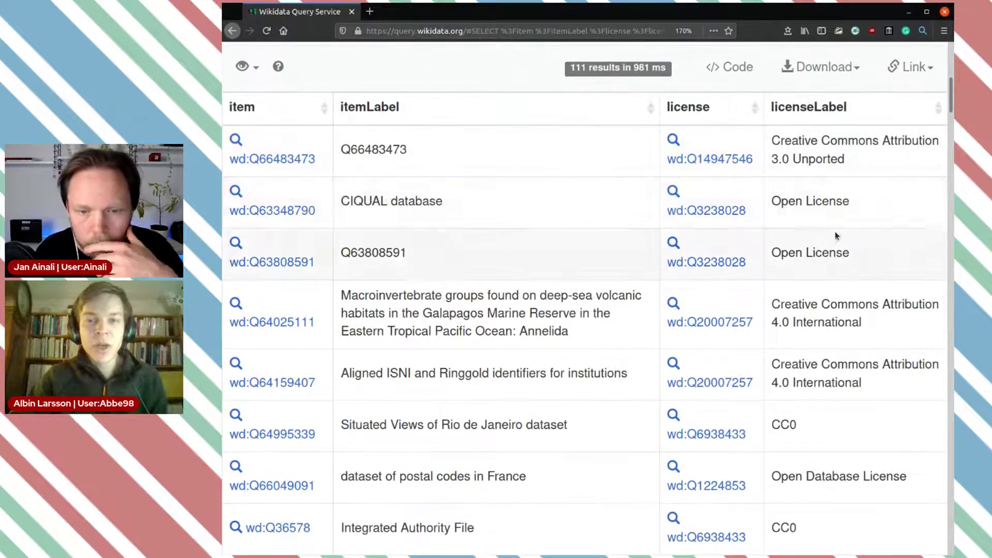
Step: Open the Open License item from the CIQUAL database row, read its description and instance of statements, and return to the query results
left_click_drag(858, 207, 773, 206)
left_click(861, 208)
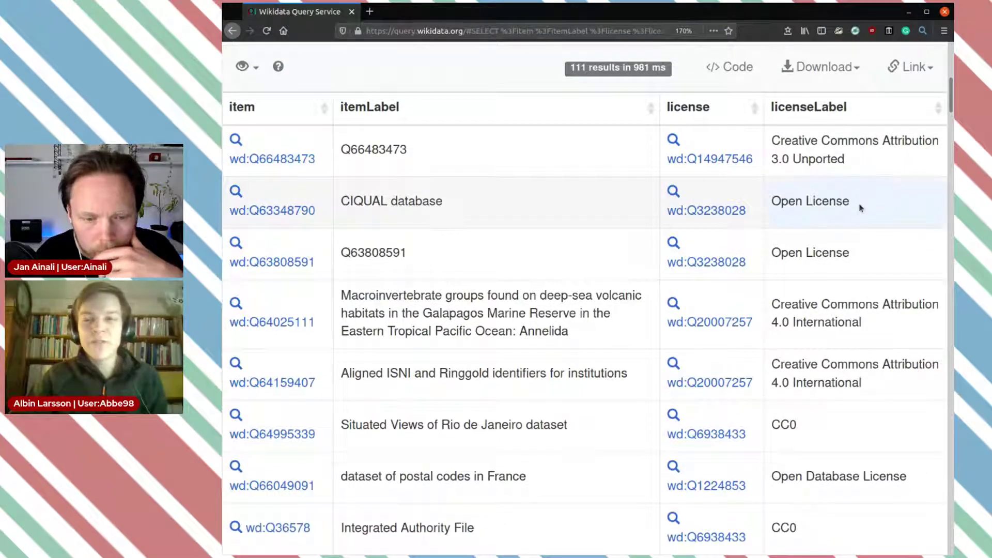
left_click(727, 216)
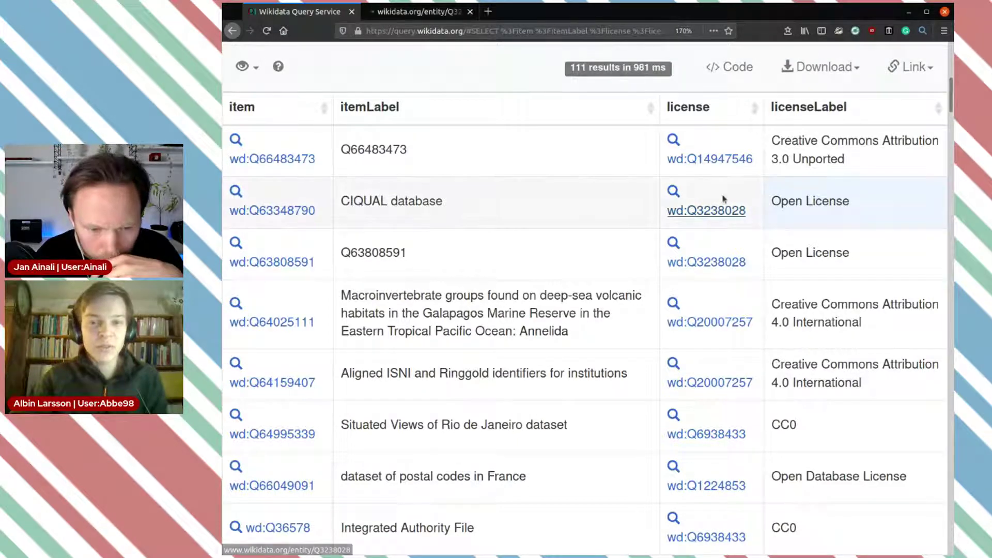
left_click(442, 18)
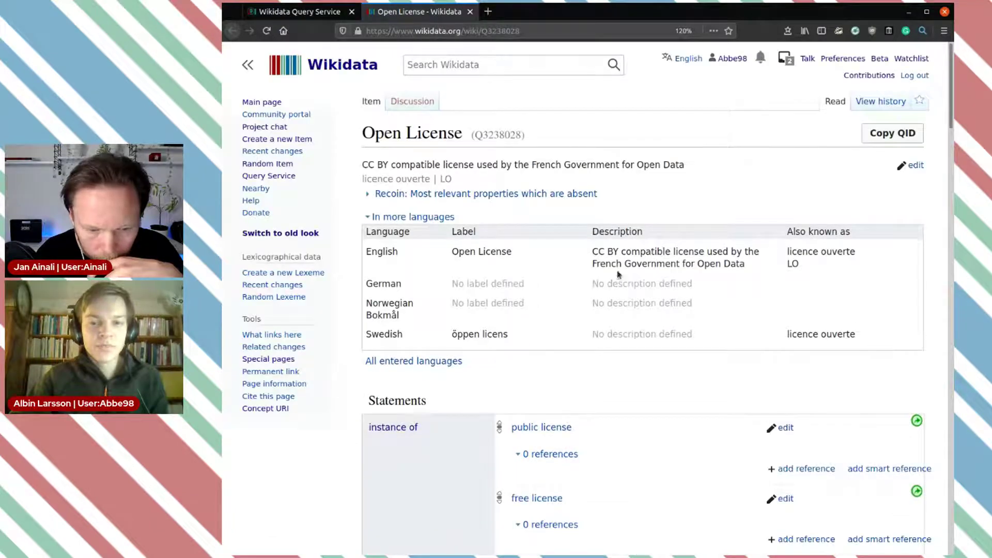
left_click_drag(592, 253, 697, 262)
left_click(697, 263)
scroll(645, 155, "down", 2)
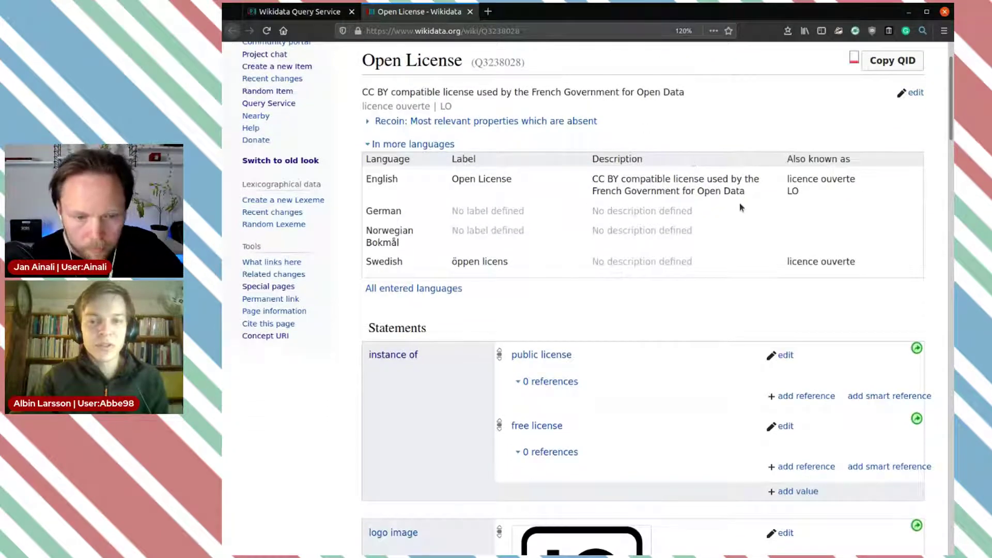
scroll(739, 206, "down", 3)
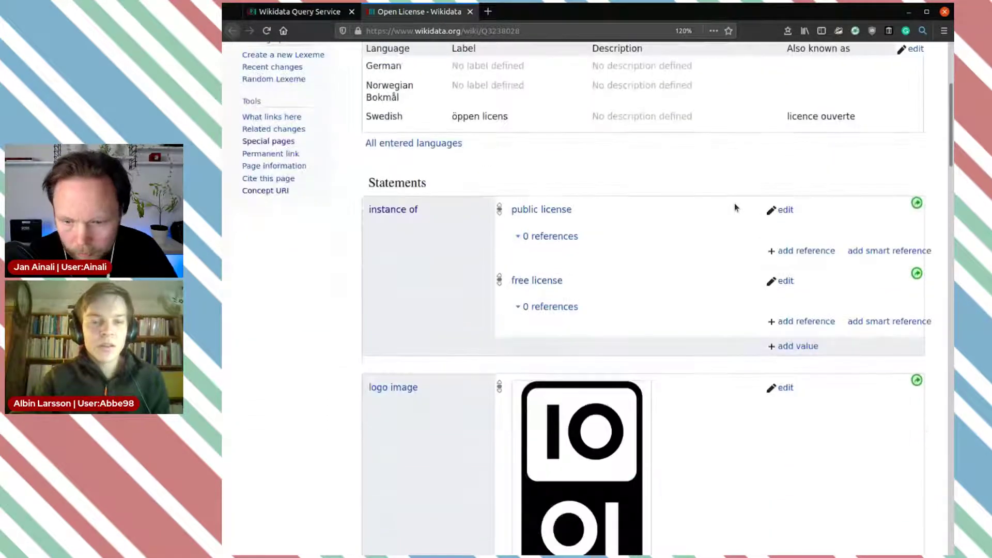
scroll(736, 207, "up", 5)
left_click(470, 12)
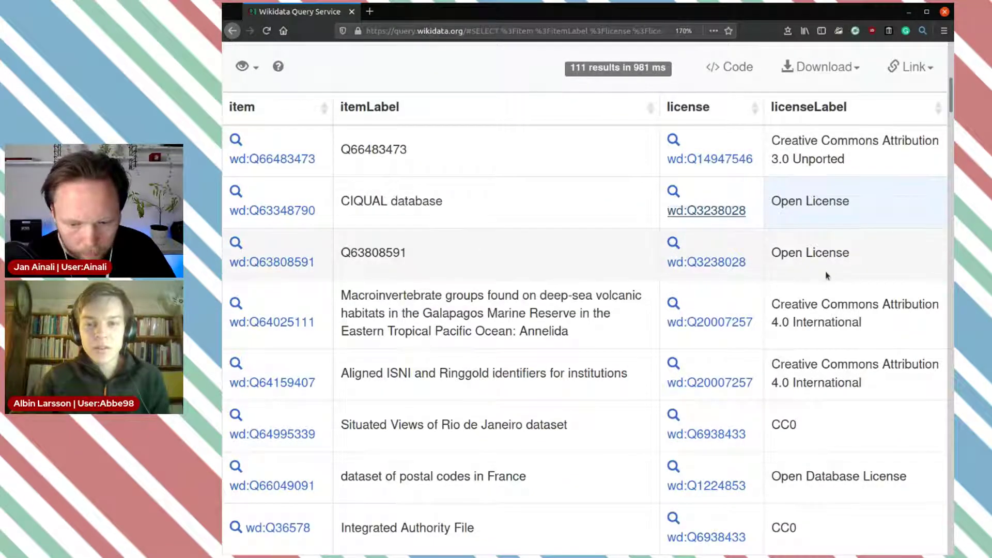
Step: Look through the licenseLabel column further down the results to examine which licenses the data sets use, including national government licences
scroll(827, 274, "down", 4)
scroll(811, 338, "down", 3)
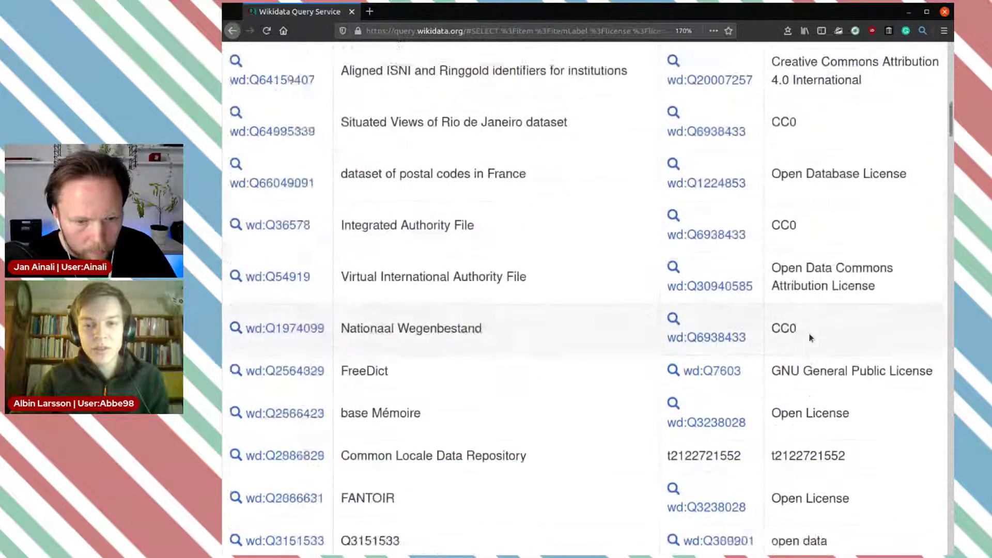
scroll(826, 362, "down", 4)
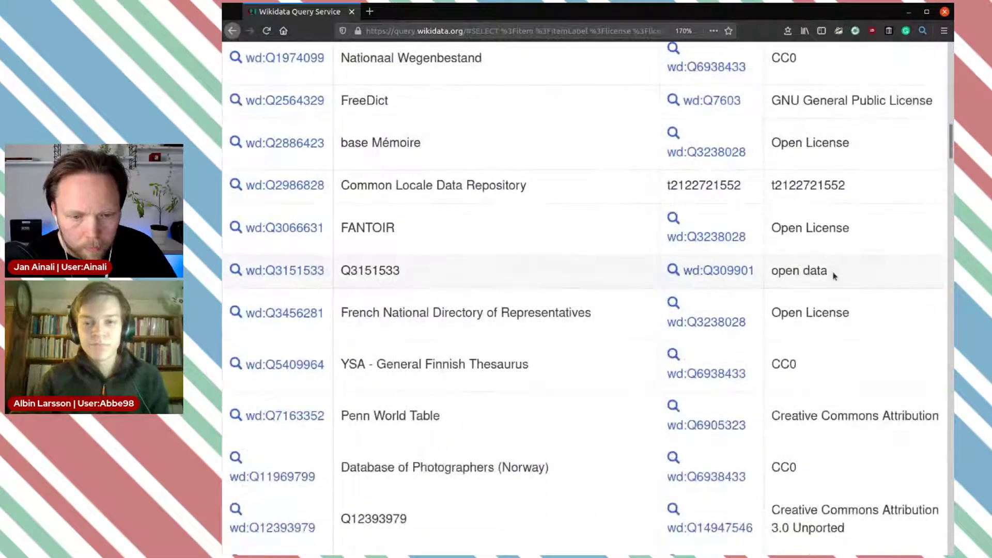
scroll(830, 316, "down", 3)
scroll(824, 324, "down", 7)
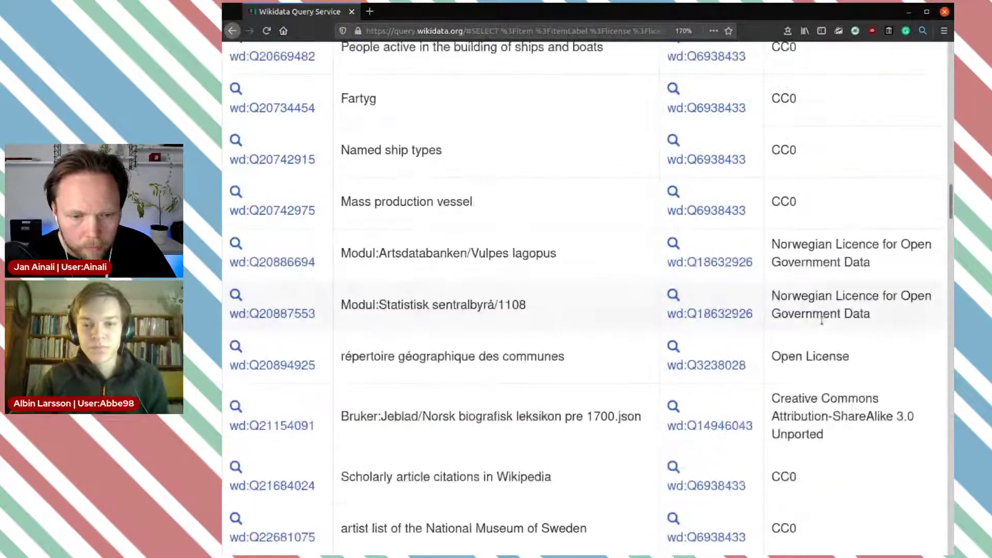
left_click_drag(870, 267, 778, 243)
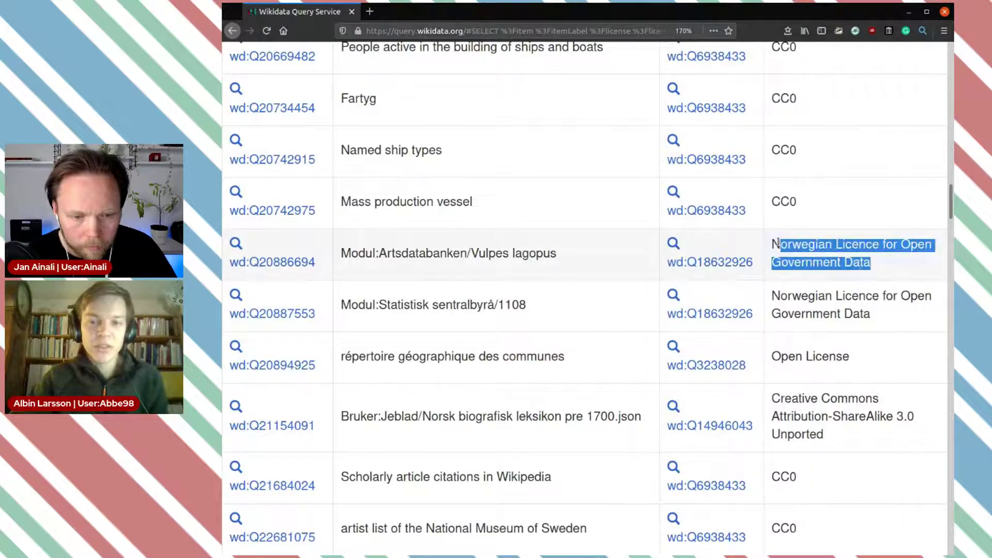
left_click(842, 260)
scroll(842, 300, "down", 8)
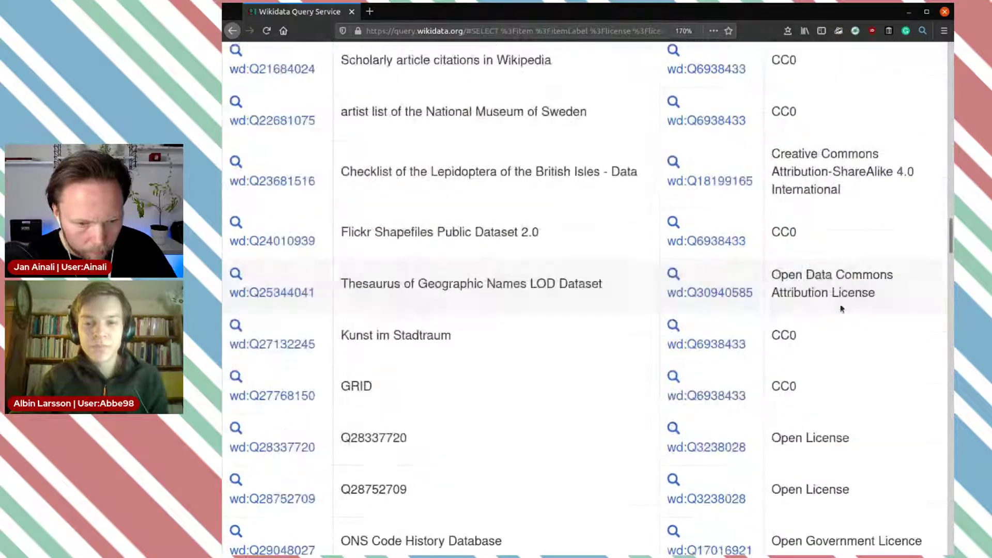
scroll(841, 294, "up", 6)
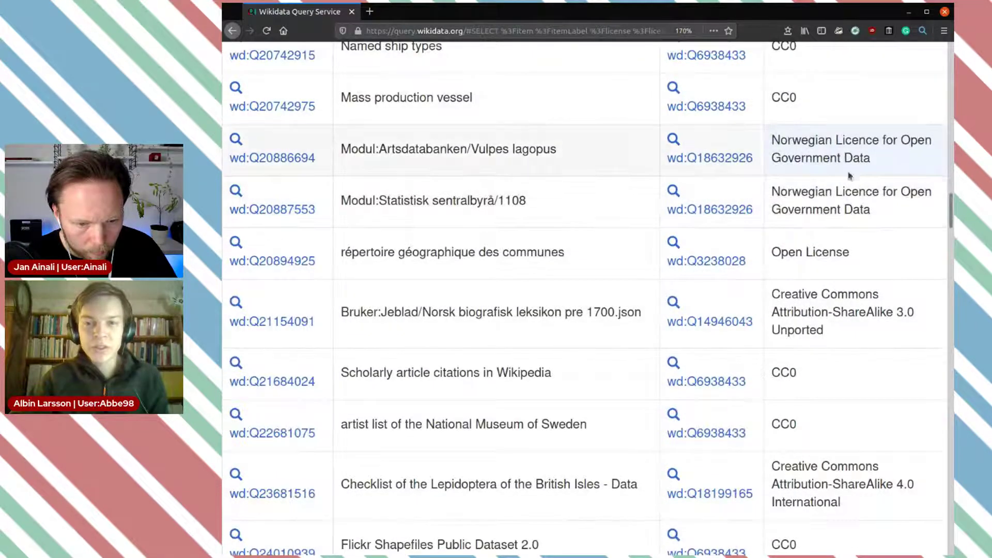
scroll(810, 273, "down", 8)
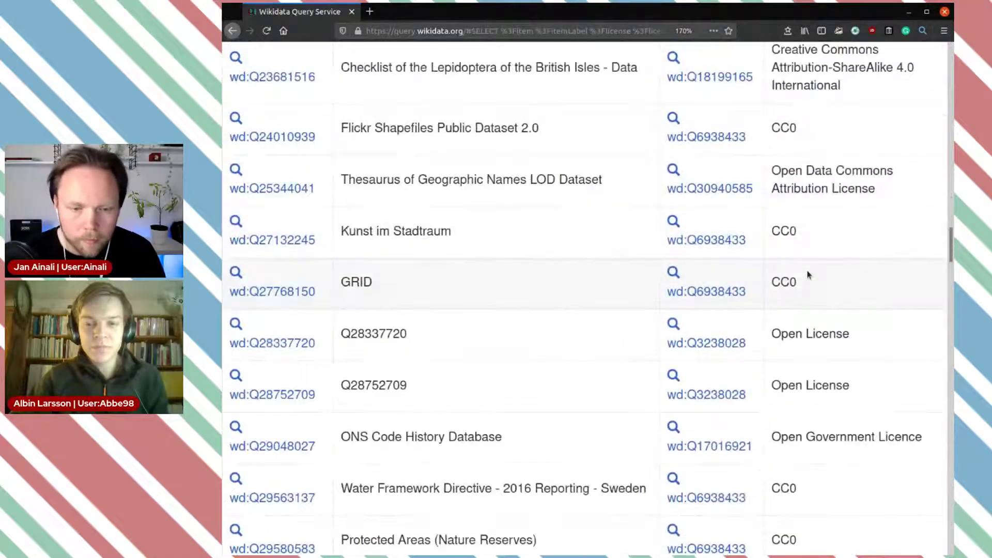
left_click_drag(773, 435, 925, 437)
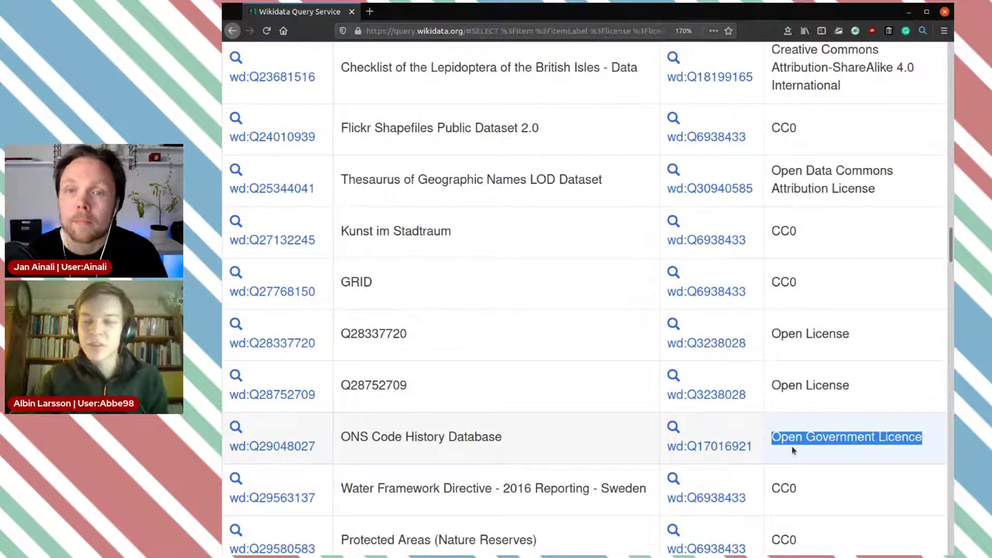
Step: Remove all the variables between SELECT and WHERE in the query's first line
scroll(855, 404, "up", 20)
scroll(857, 405, "up", 15)
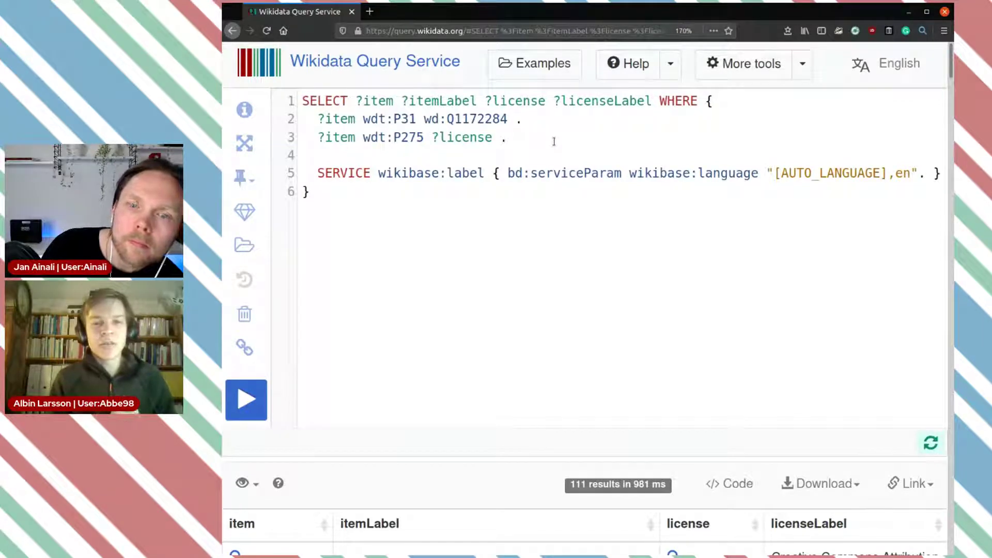
left_click(554, 141)
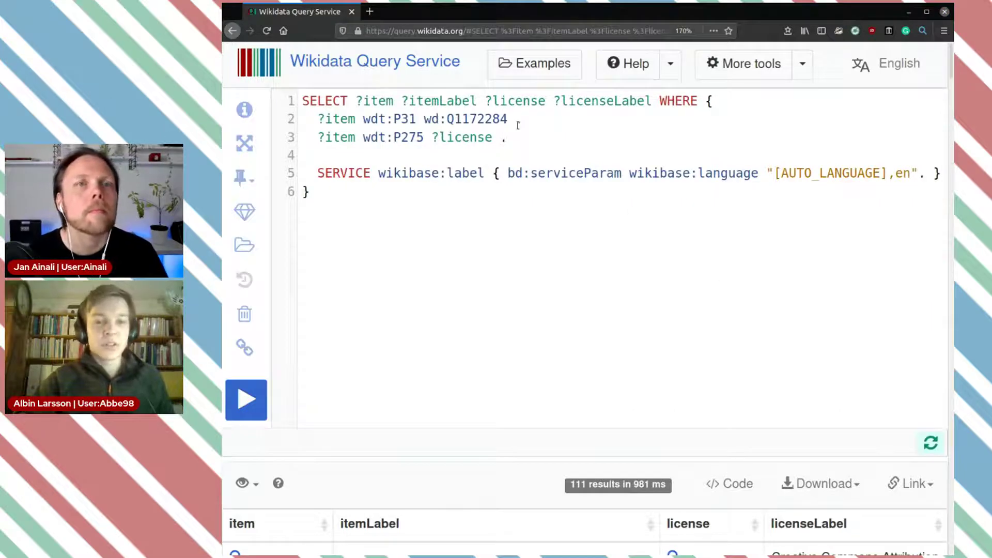
left_click_drag(652, 101, 483, 101)
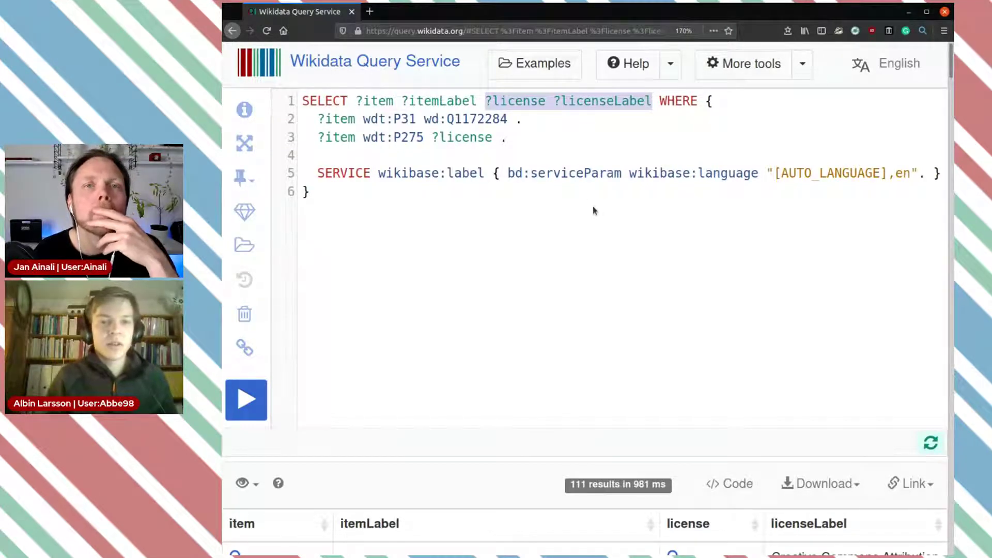
key("BackSpace")
key("BackSpace")
key("BackSpace")
key("BackSpace")
key("BackSpace")
key("BackSpace")
key("BackSpace")
key("BackSpace")
key("BackSpace")
key("BackSpace")
key("BackSpace")
key("BackSpace")
key("BackSpace")
key("BackSpace")
key("BackSpace")
key("BackSpace")
key("BackSpace")
key("BackSpace")
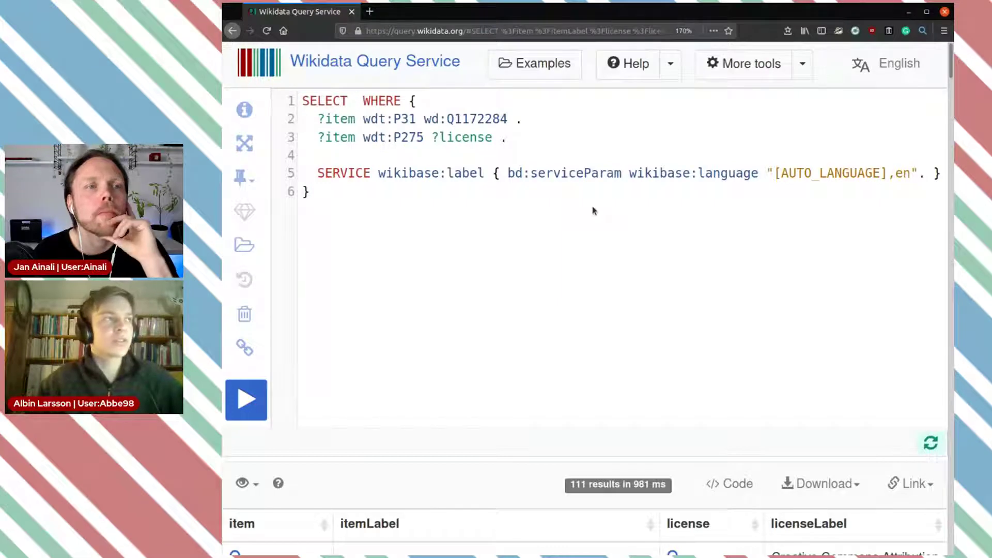
Step: Add the aggregate expression "(COUNT(?license) AS ?count)" to the empty SELECT clause
type("()")
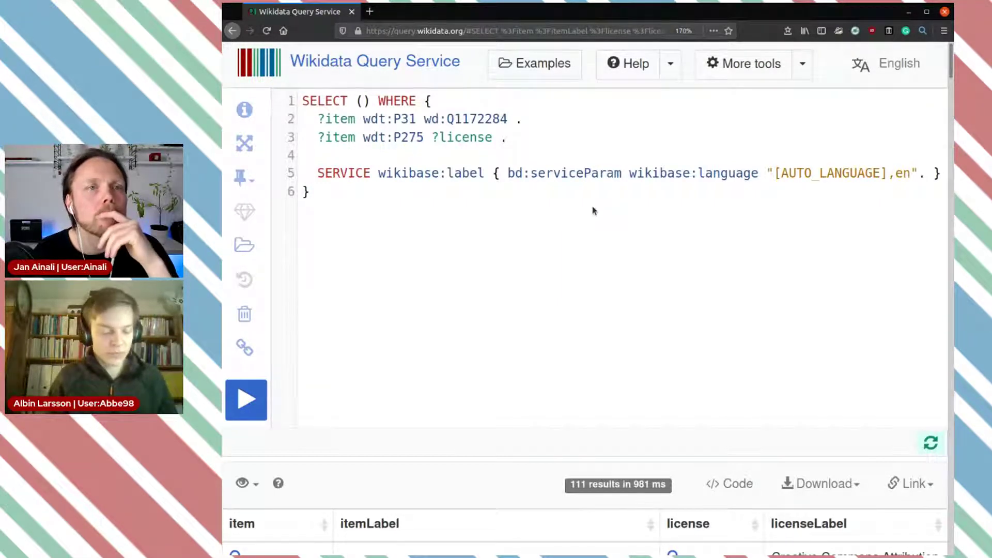
type("COUNT")
type("()")
type("?license")
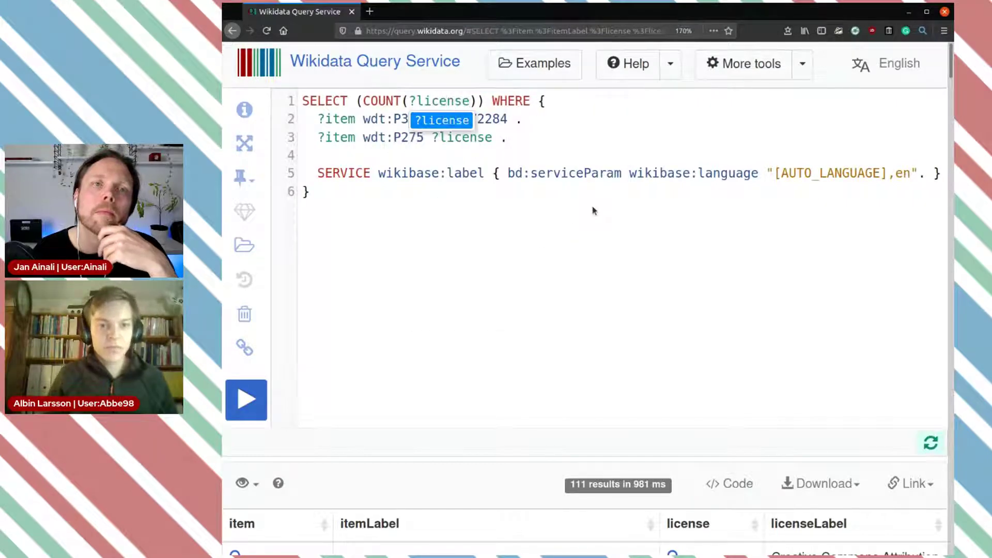
type(") AS ")
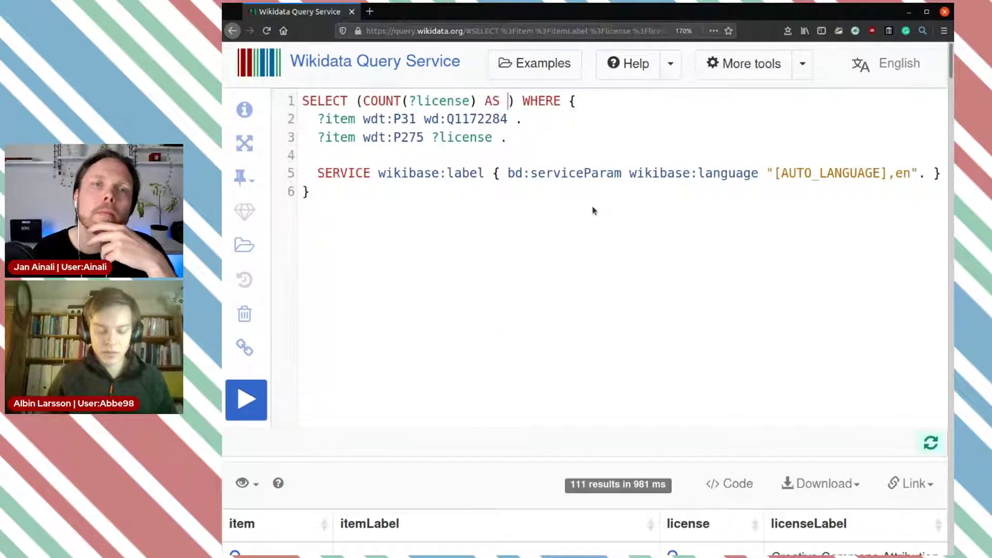
type("?count")
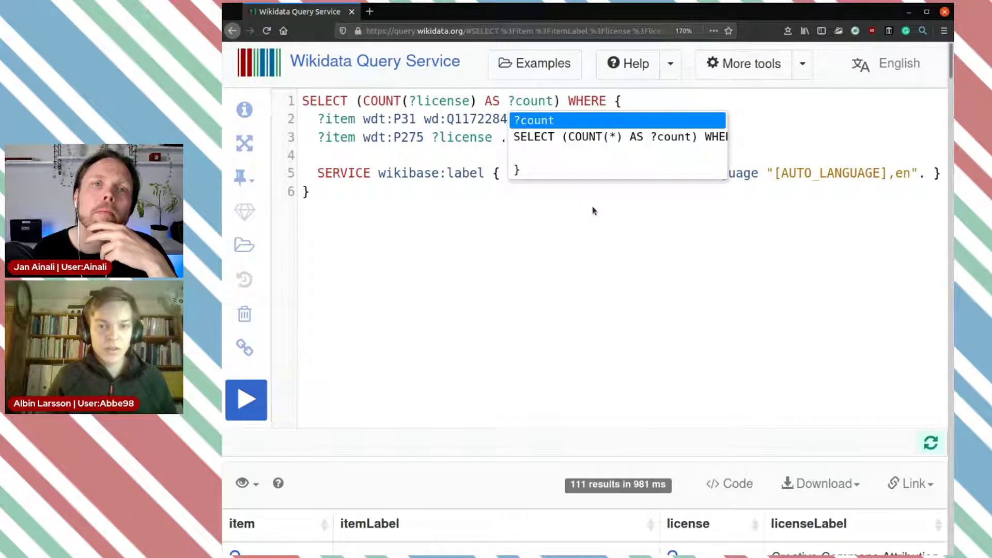
Step: Add the variables ?license and ?licenseLabel after the count expression in the SELECT line
key("Right")
type("?")
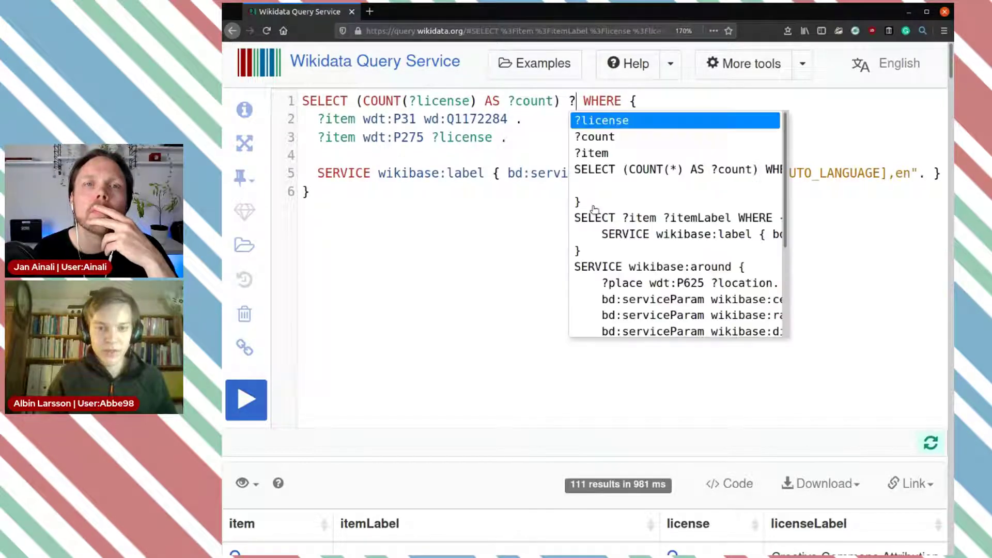
key("Return")
type("?l")
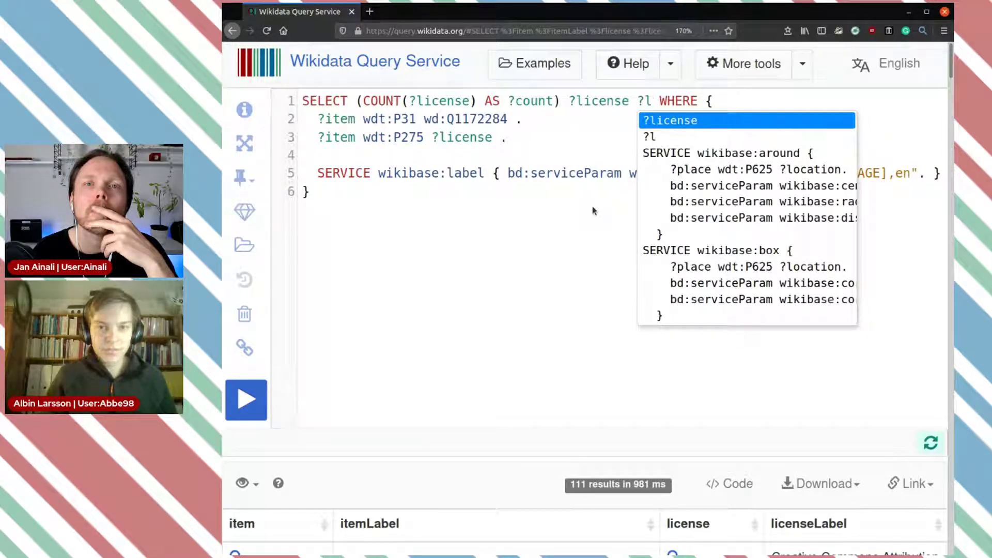
key("Return")
type("Label")
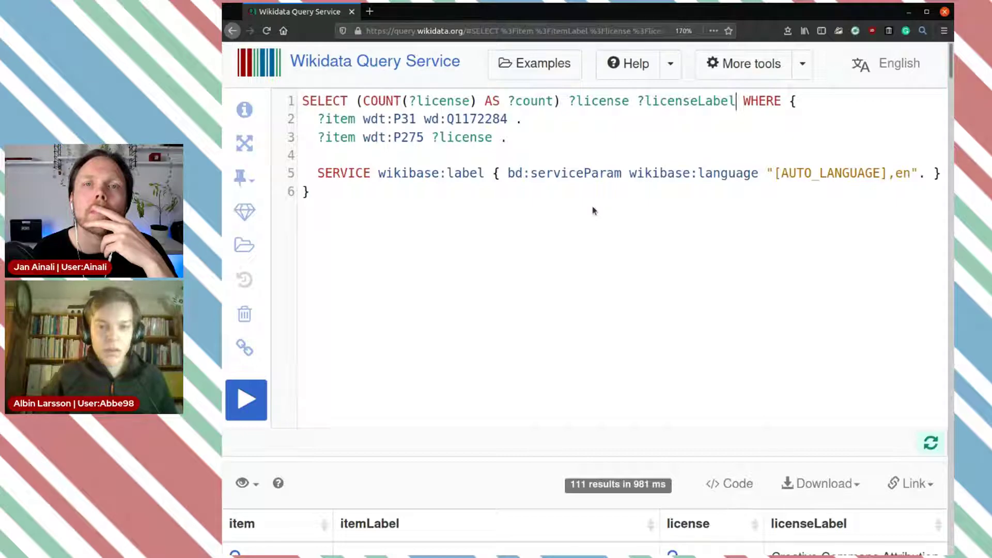
Step: Append "?license ?licenseLabel" after the query's closing brace and try to run the query, checking the output below
left_click(561, 196)
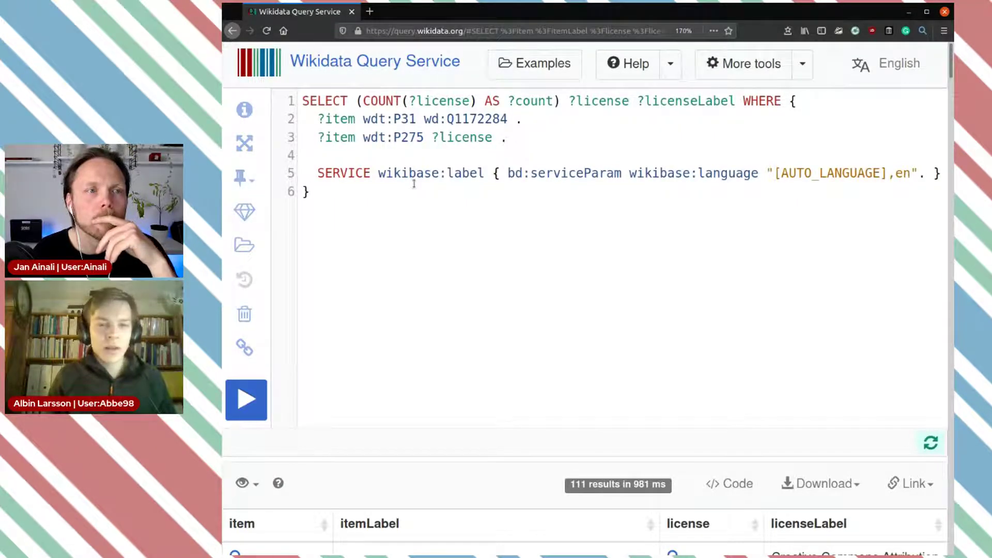
type("?")
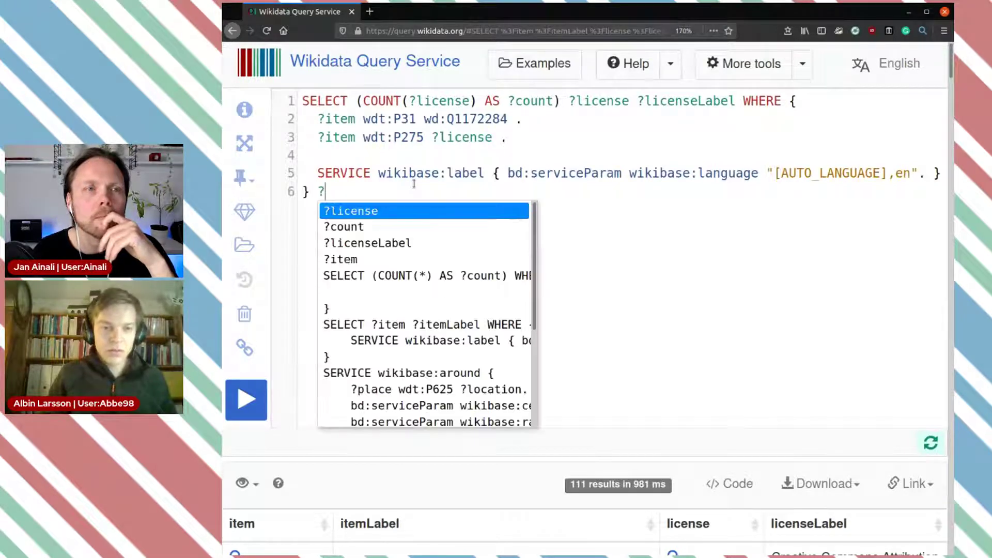
key("Return")
type("?")
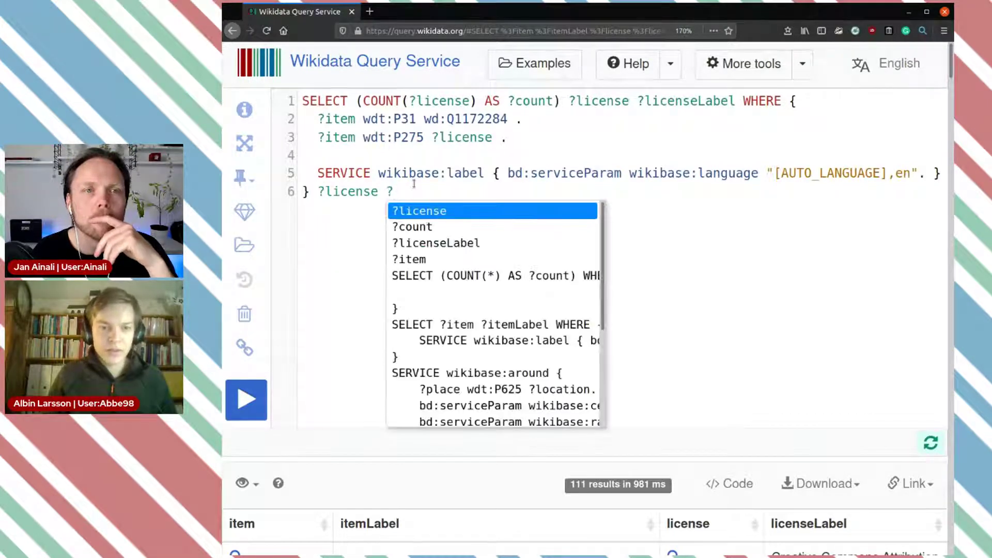
key("Down")
key("Down")
key("Return")
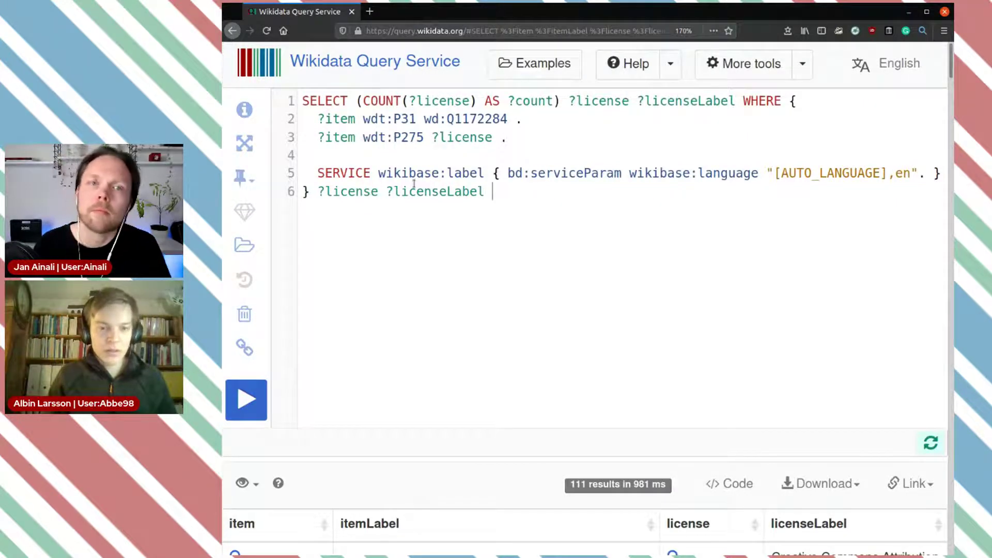
left_click(259, 399)
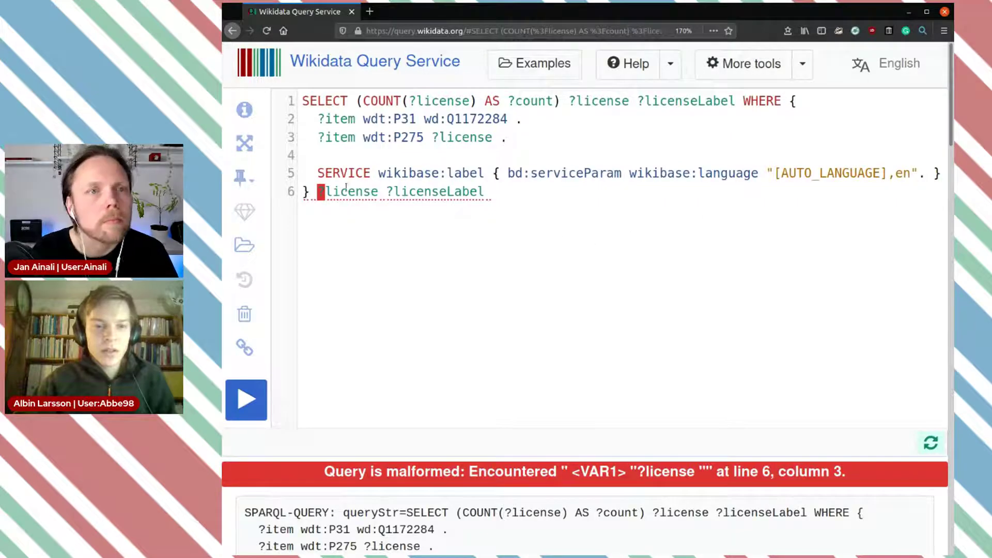
scroll(595, 508, "down", 3)
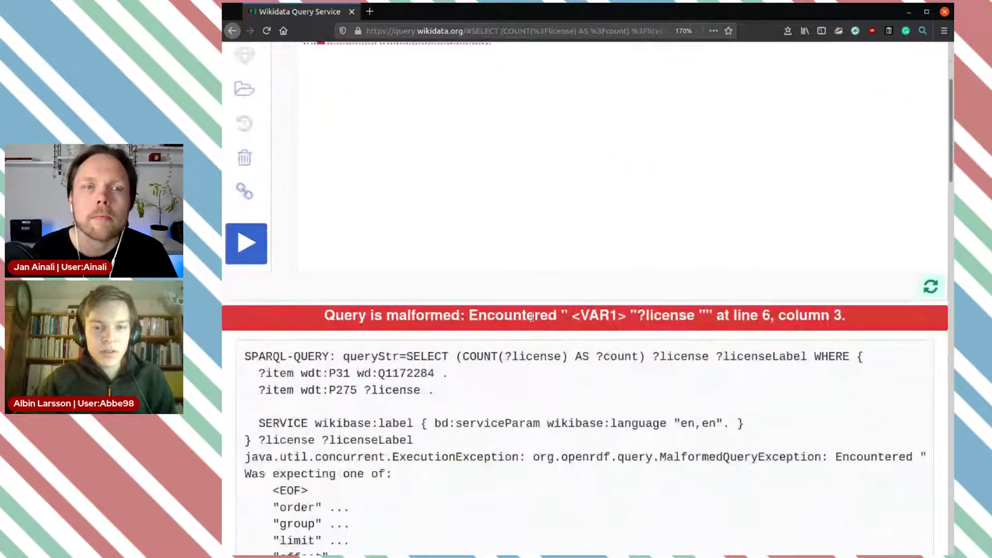
Step: Insert "GROUP BY" before ?license ?licenseLabel after the query's closing brace and run the query
scroll(612, 317, "up", 3)
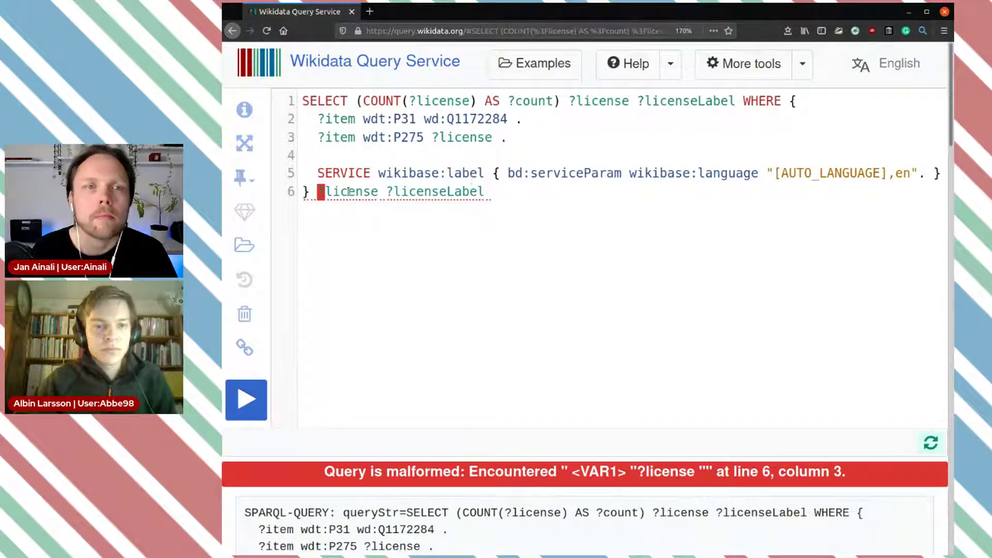
type("GROUP BY")
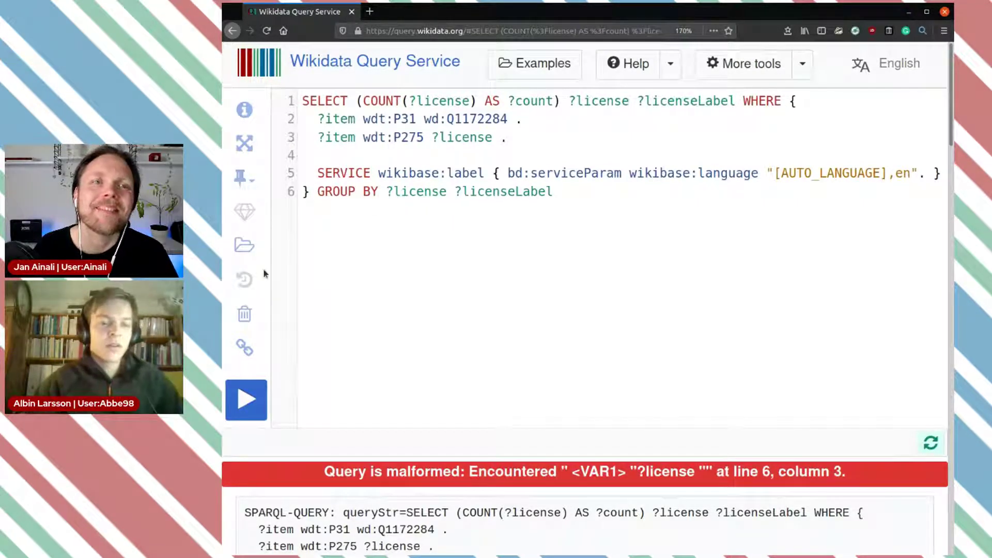
key("ctrl+Return")
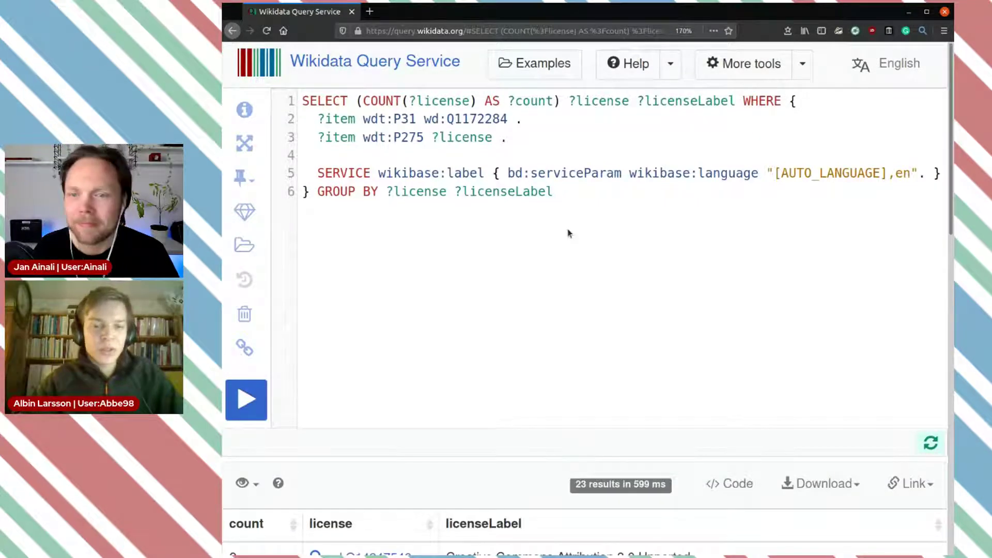
Step: Examine the count of each license in the results, including Open License, Creative Commons Attribution 4.0 International and CC0
scroll(569, 234, "down", 5)
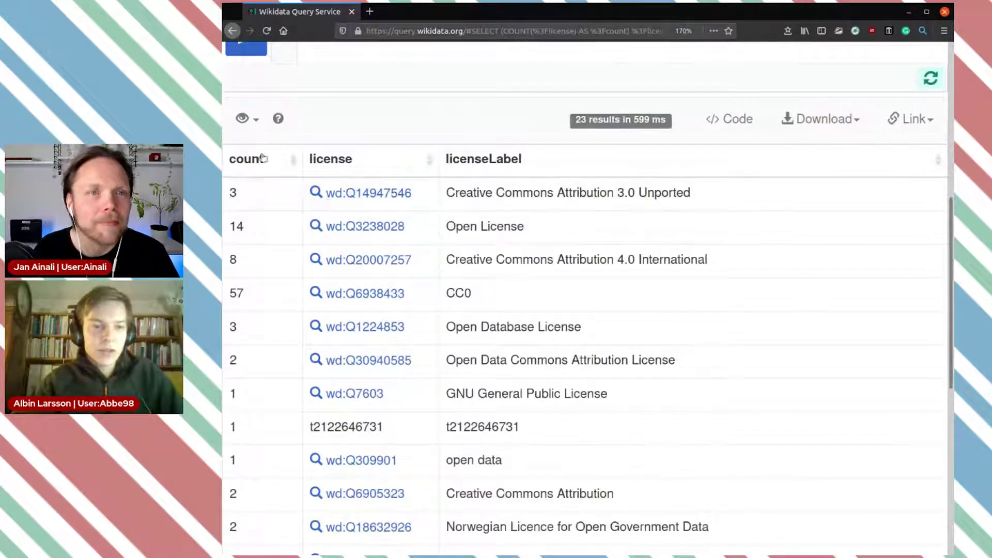
left_click_drag(709, 197, 446, 192)
left_click(764, 213)
left_click_drag(541, 230, 448, 223)
left_click_drag(251, 226, 229, 222)
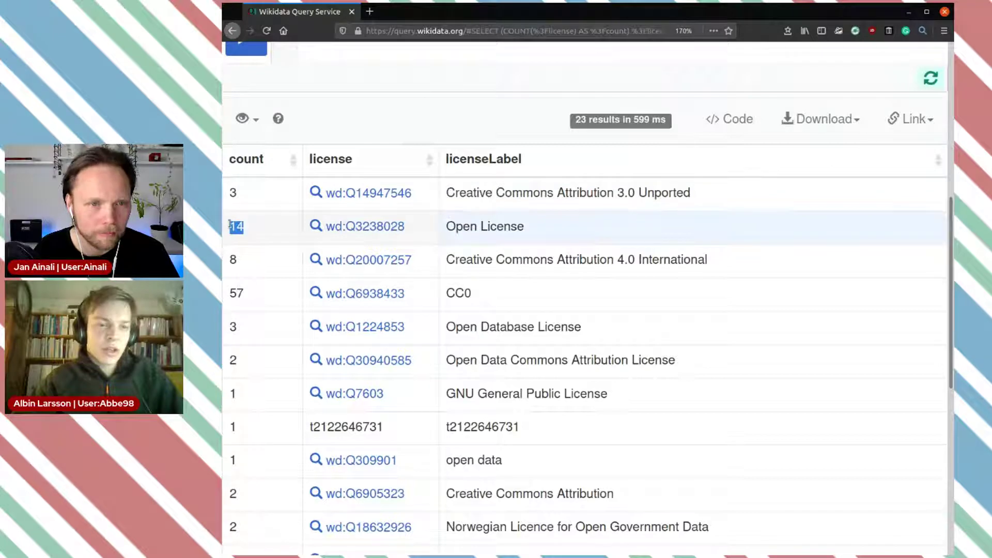
left_click(258, 225)
double_click(253, 228)
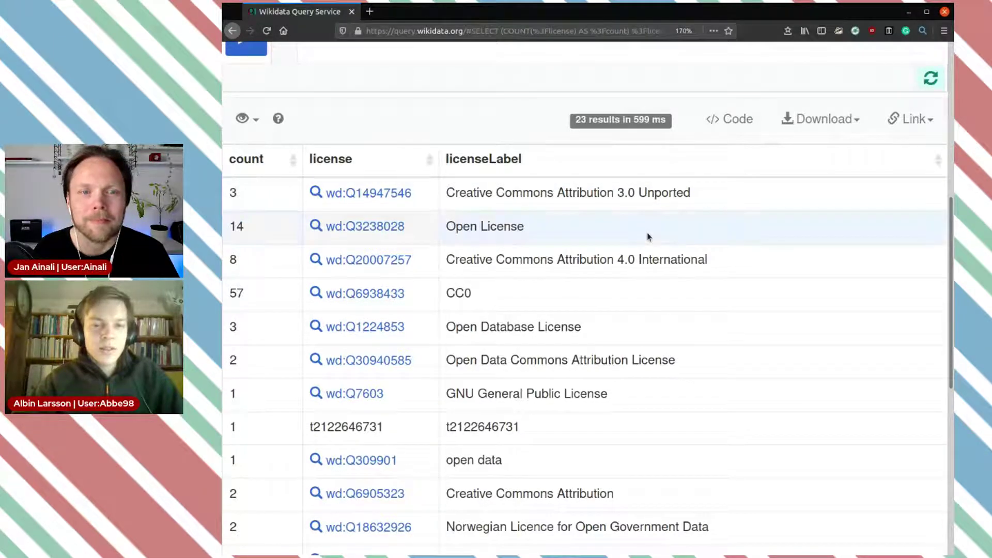
left_click(638, 257)
left_click_drag(545, 259, 619, 261)
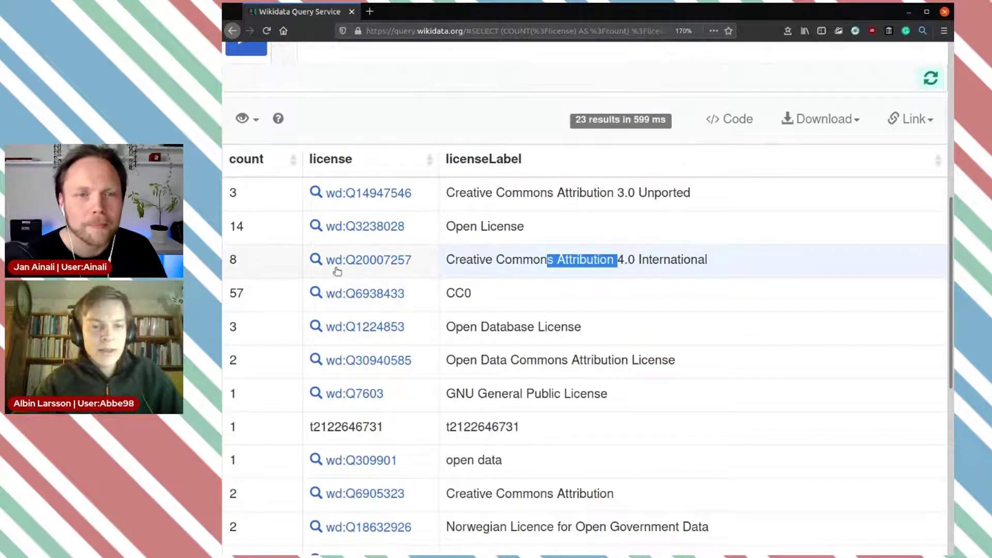
left_click(248, 295)
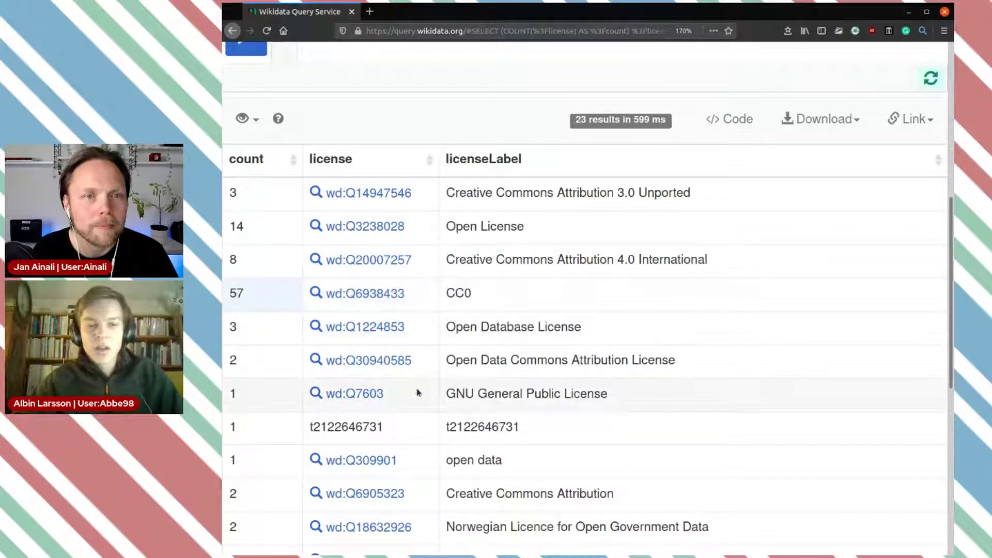
Step: Append "ORDER BY DESC(?count)" after the GROUP BY clause and run the query again
scroll(606, 308, "up", 6)
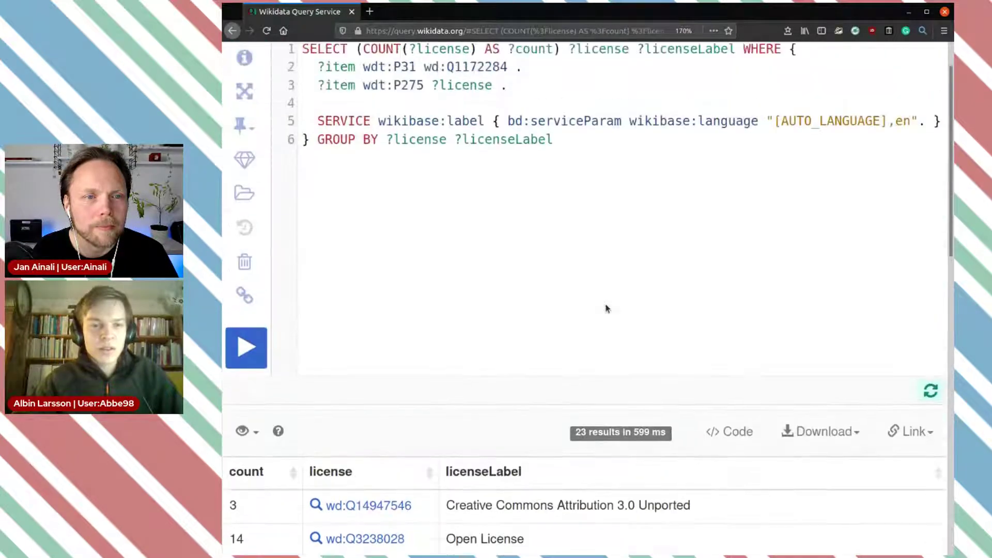
left_click(570, 189)
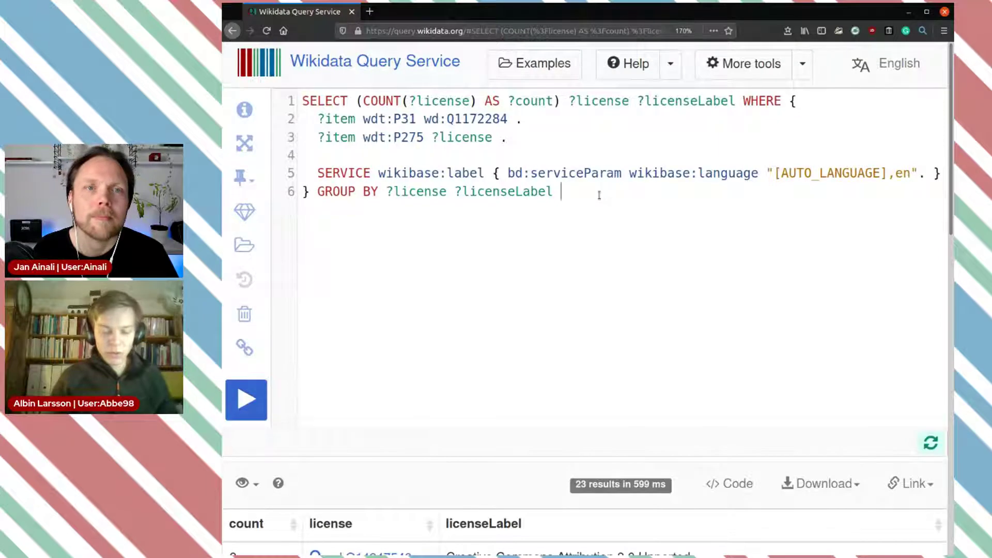
type("ORDE")
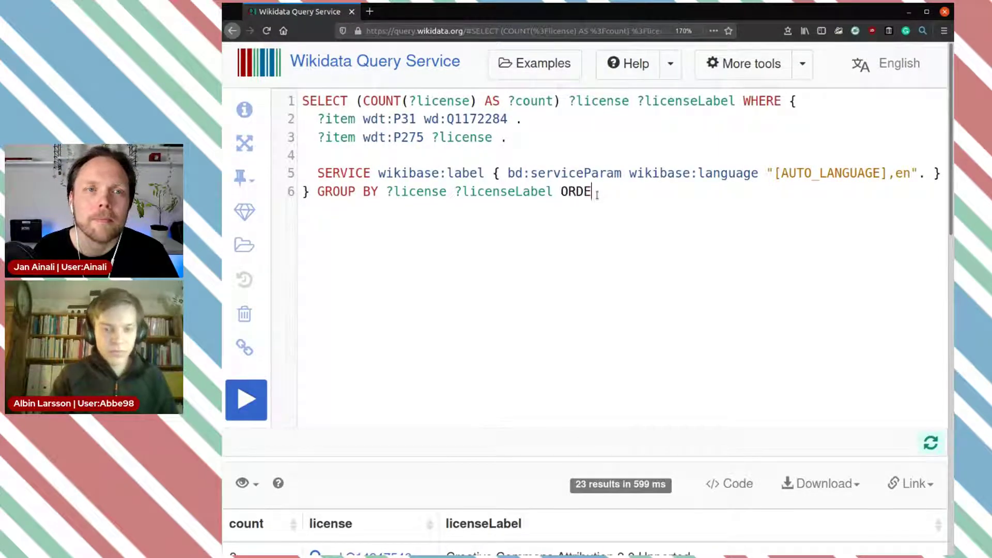
type("R BY")
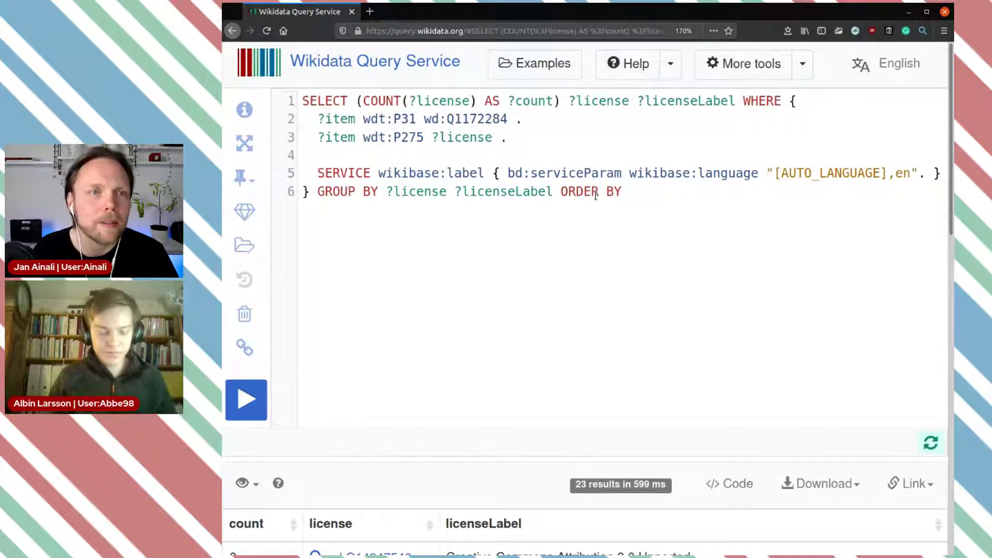
type(" DESC()")
key("Left")
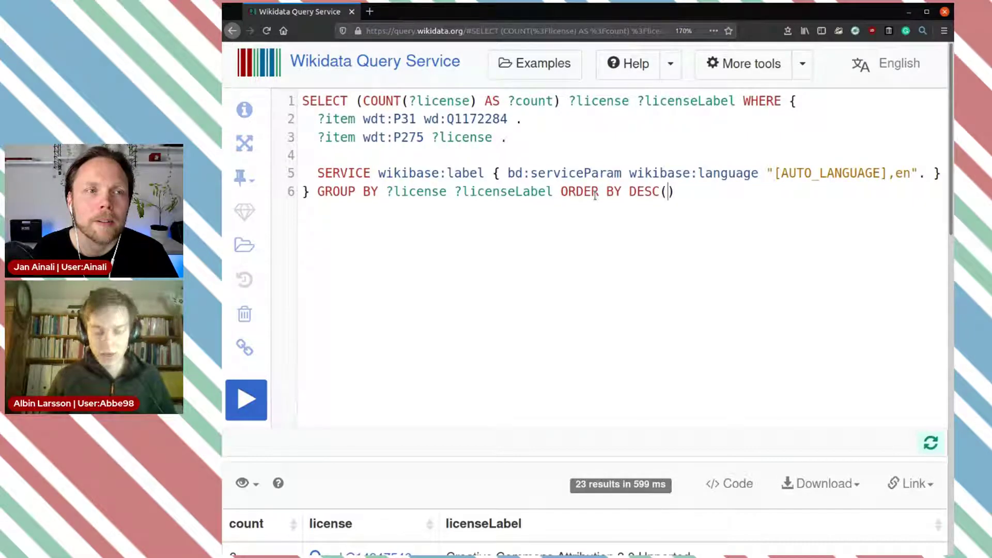
type("?count")
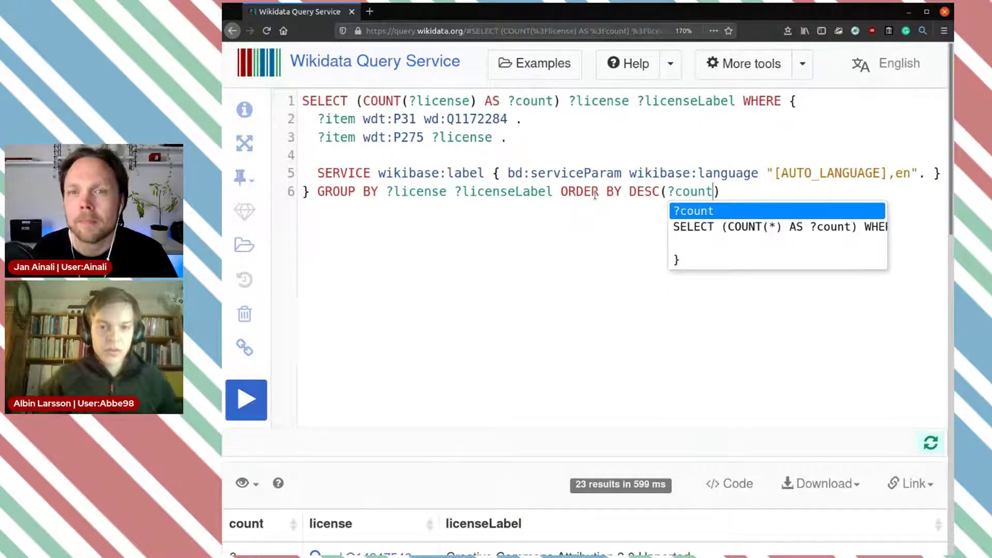
left_click(246, 400)
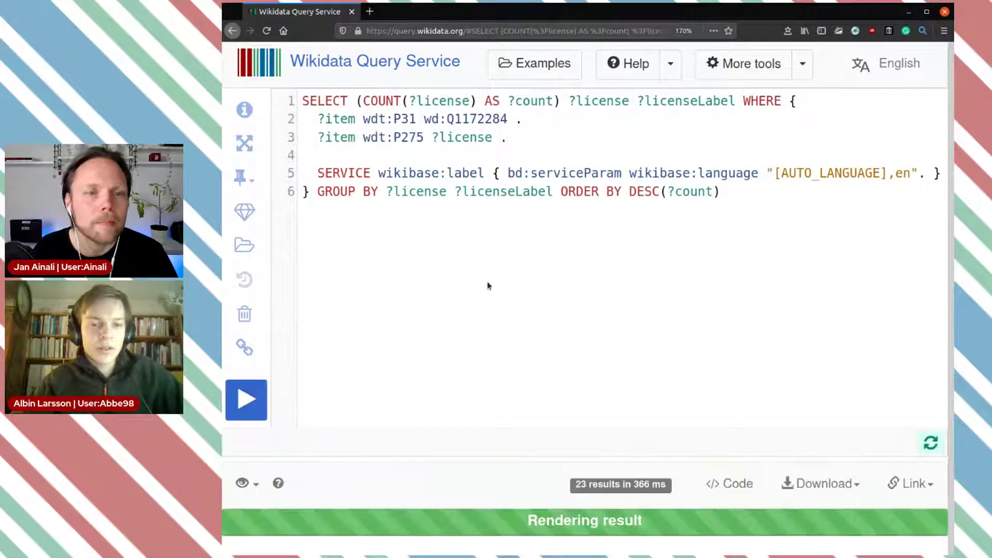
Step: Examine the leading licenses in the sorted results, from CC0 and Open License to Open Database License
scroll(492, 281, "down", 5)
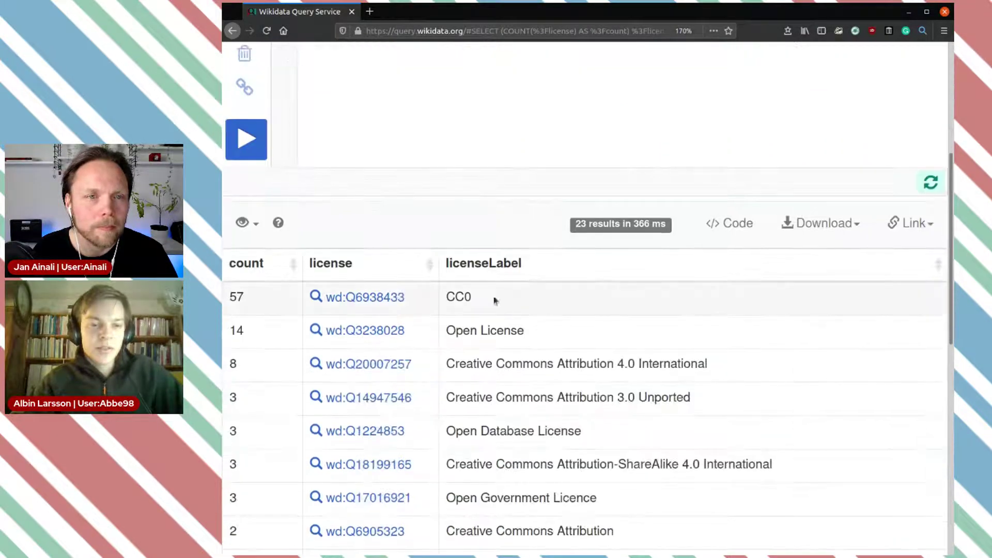
left_click_drag(486, 300, 448, 298)
left_click(537, 308)
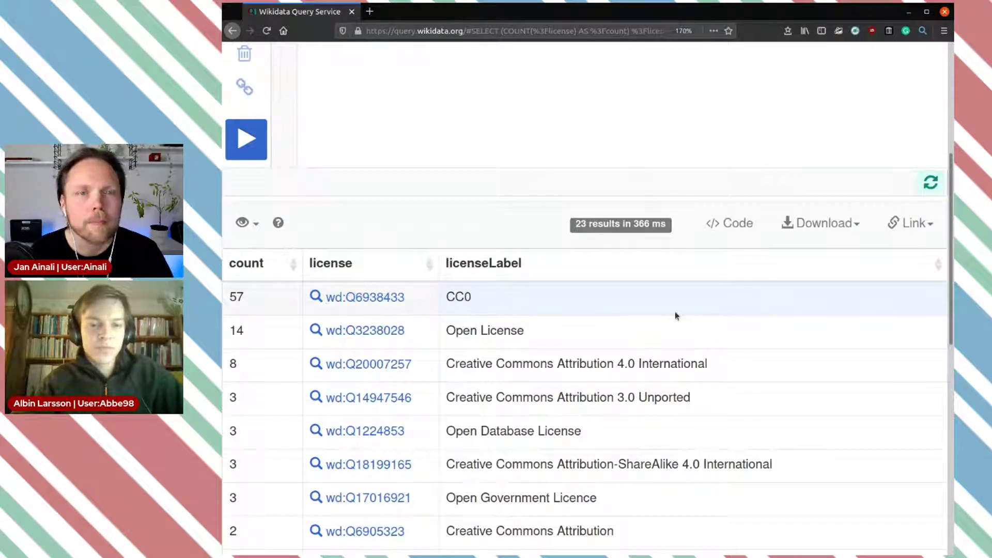
left_click_drag(448, 332, 512, 334)
left_click(577, 340)
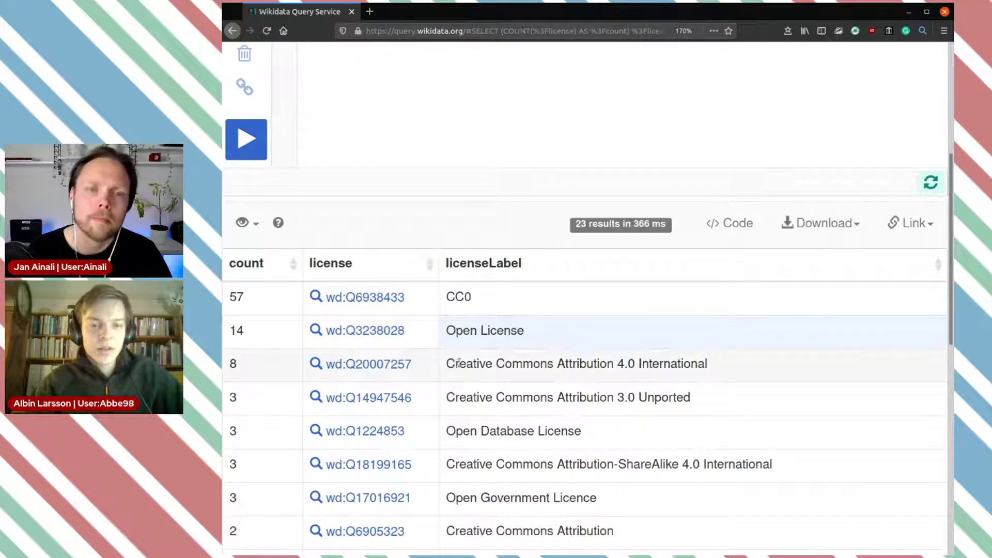
left_click_drag(446, 364, 642, 365)
left_click(714, 371)
scroll(720, 370, "down", 3)
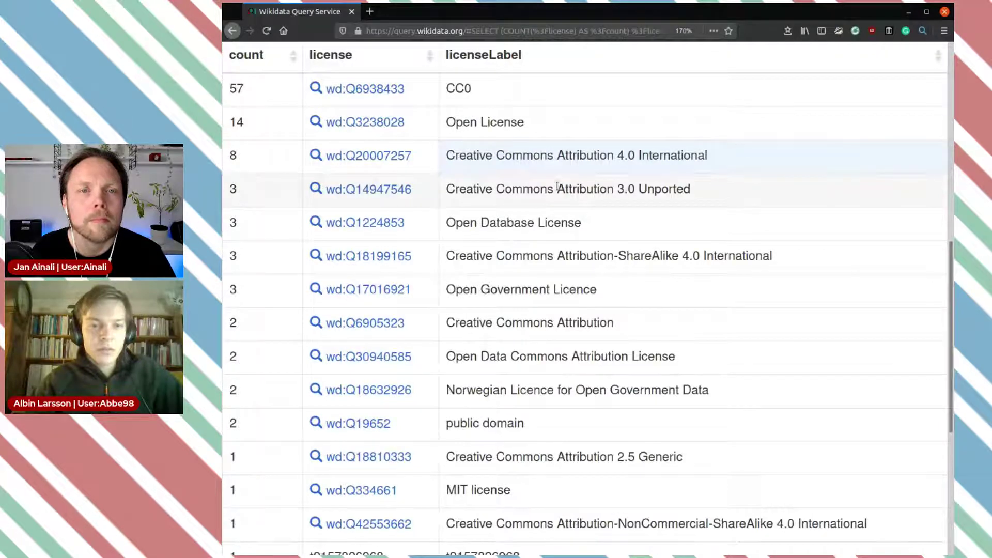
scroll(558, 187, "down", 2)
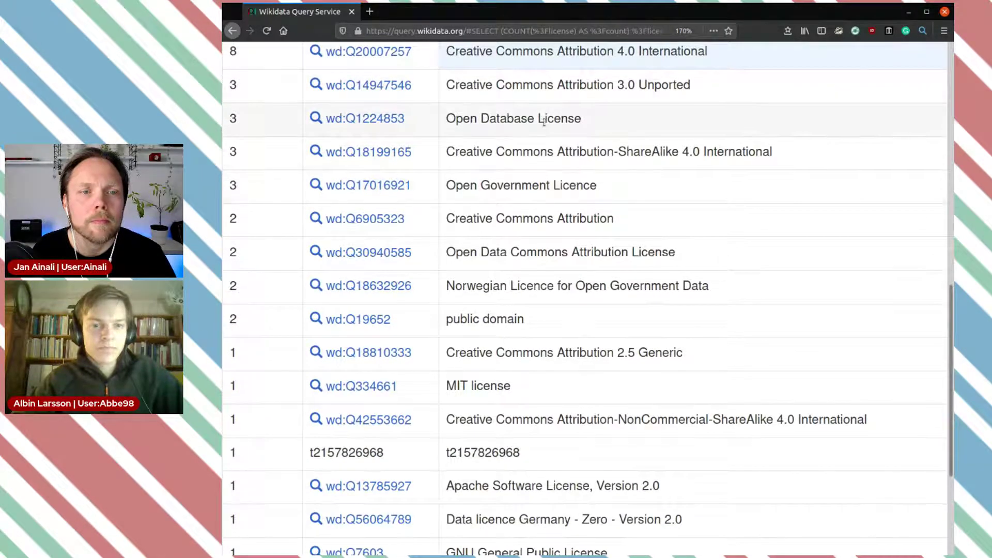
left_click_drag(448, 118, 660, 129)
left_click(662, 131)
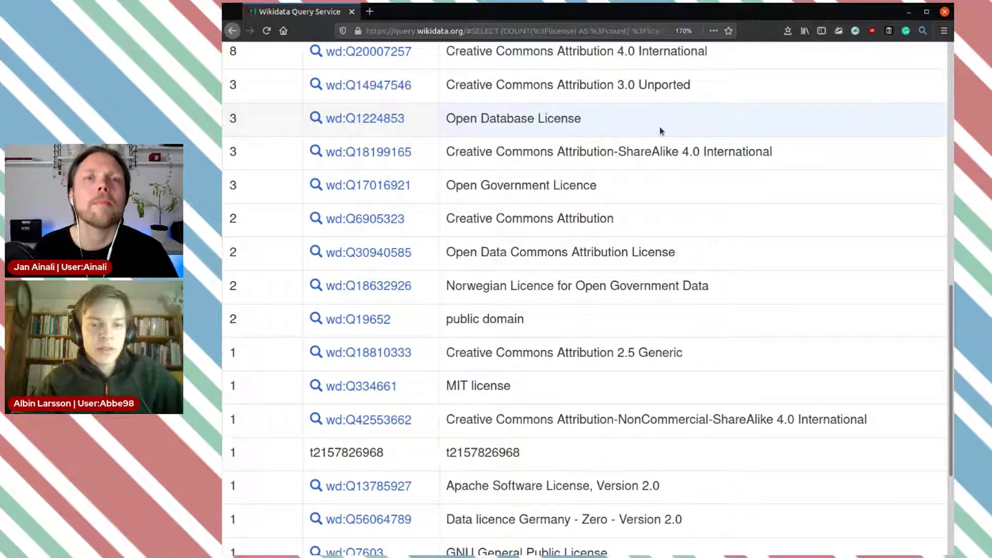
scroll(660, 132, "down", 2)
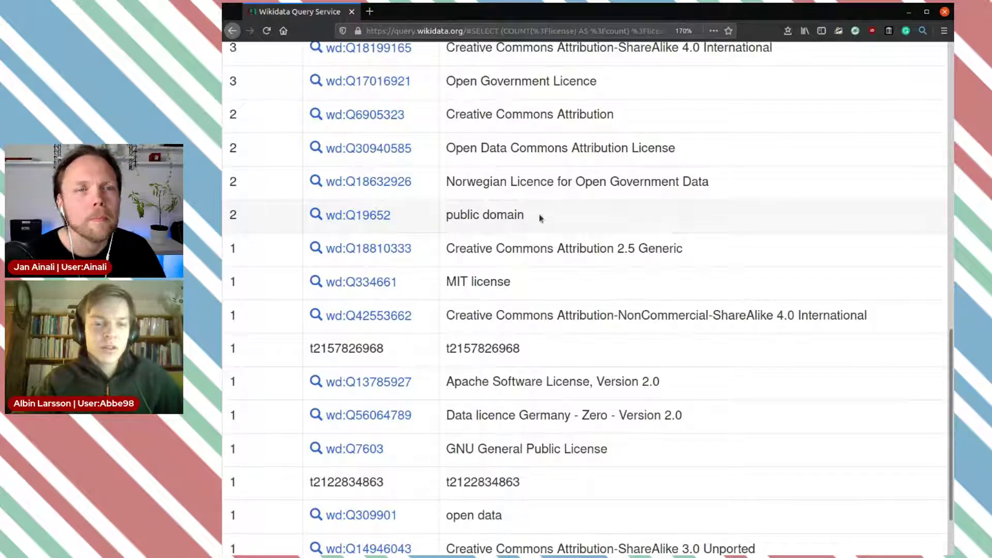
scroll(543, 217, "down", 2)
left_click_drag(529, 278, 304, 273)
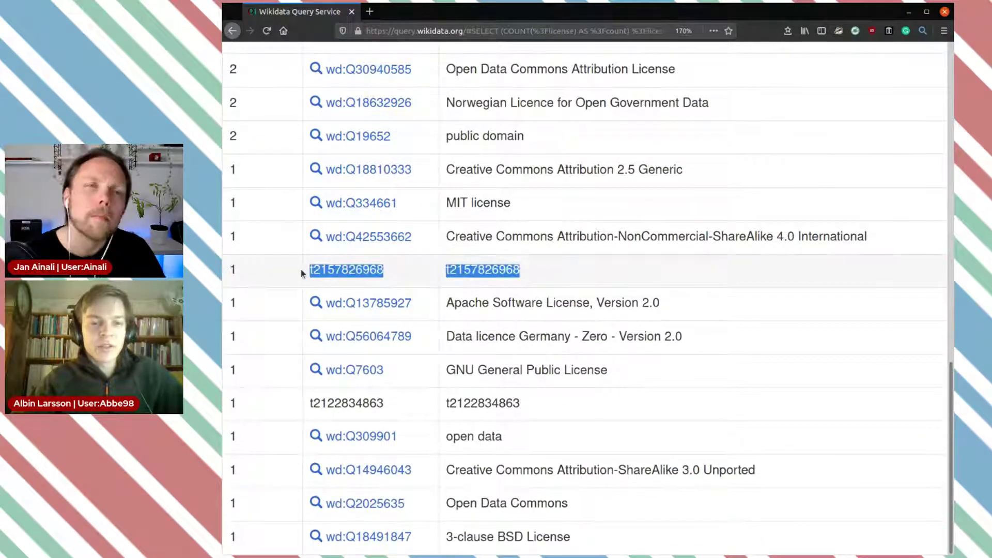
left_click(527, 278)
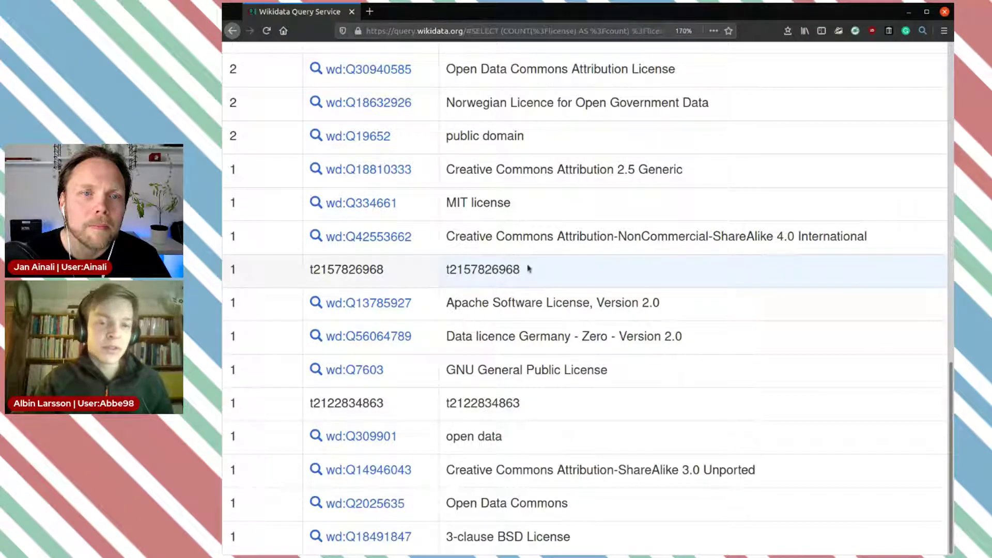
left_click_drag(529, 269, 443, 269)
left_click(552, 281)
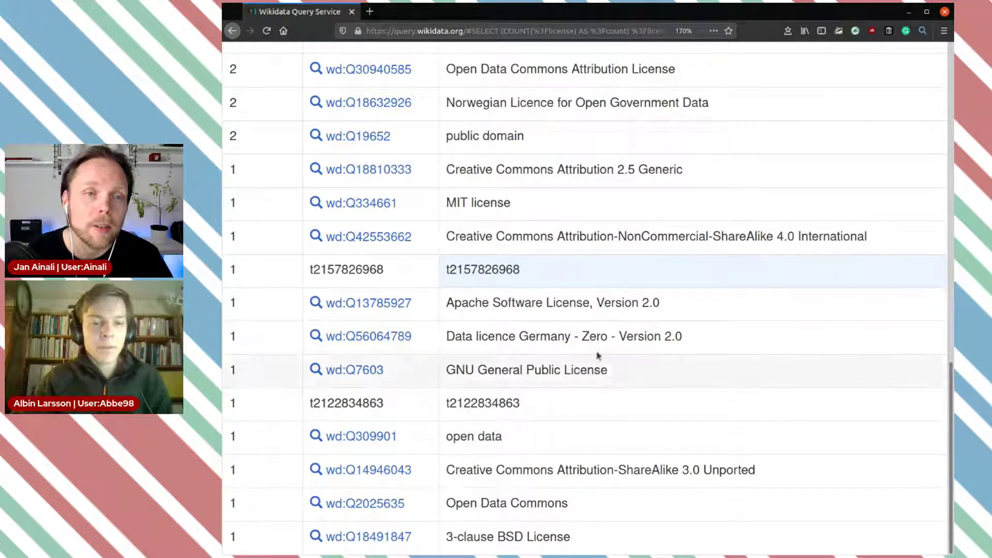
Step: Display the query results as a bar chart
scroll(530, 302, "up", 6)
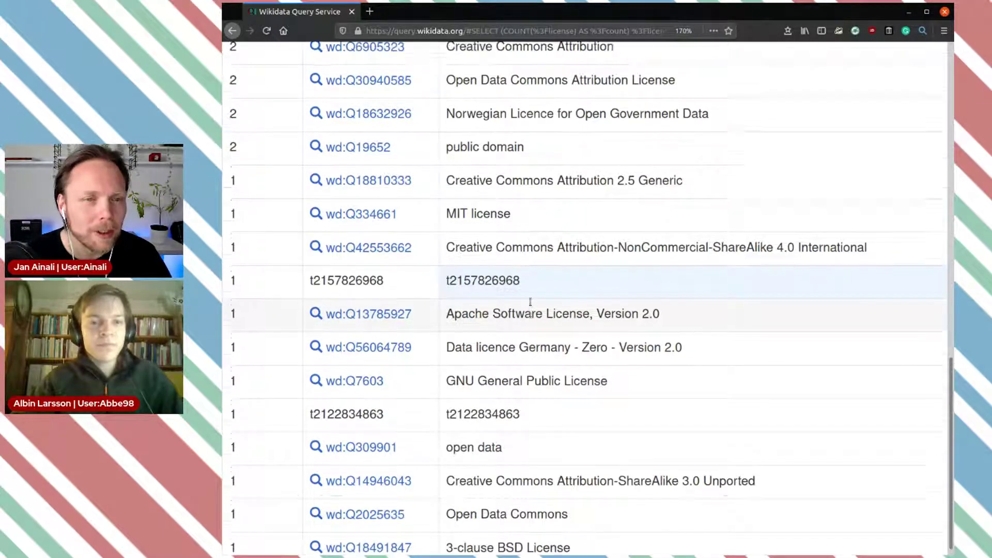
scroll(531, 306, "up", 2)
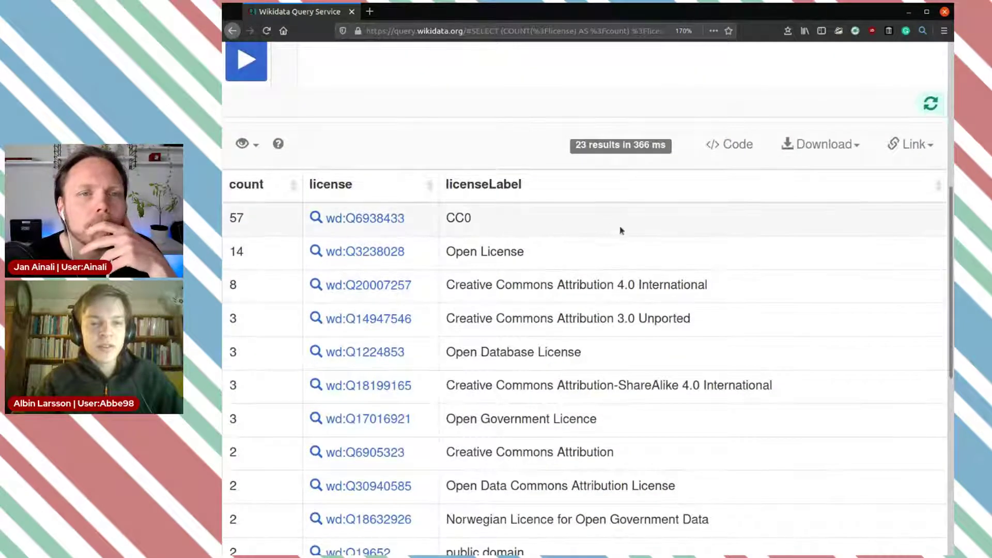
scroll(622, 230, "up", 2)
left_click(257, 248)
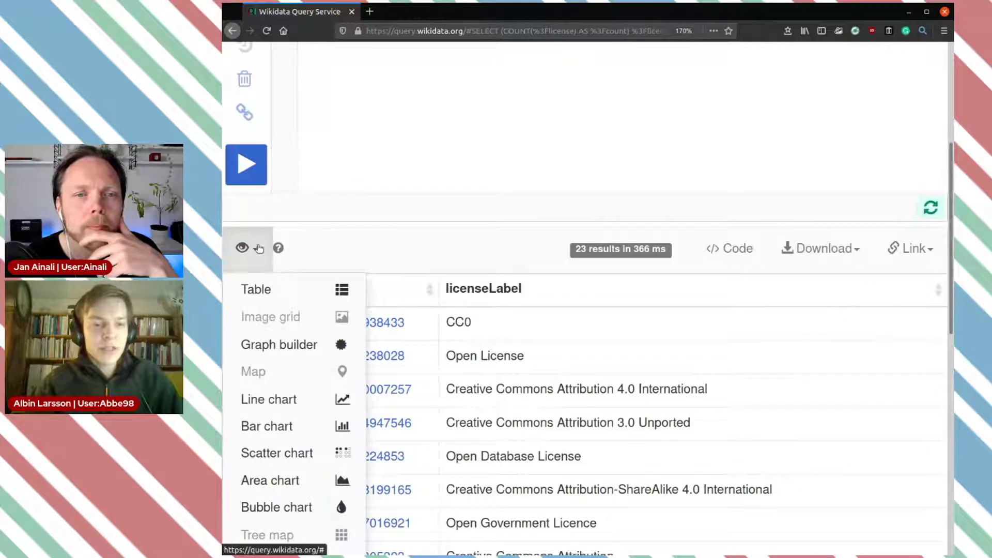
scroll(454, 300, "down", 1)
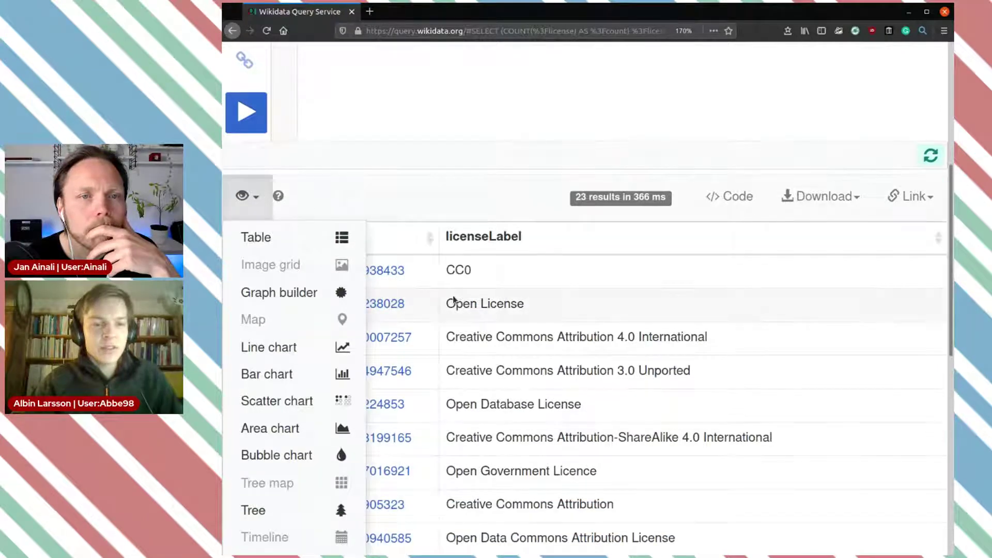
scroll(454, 300, "down", 1)
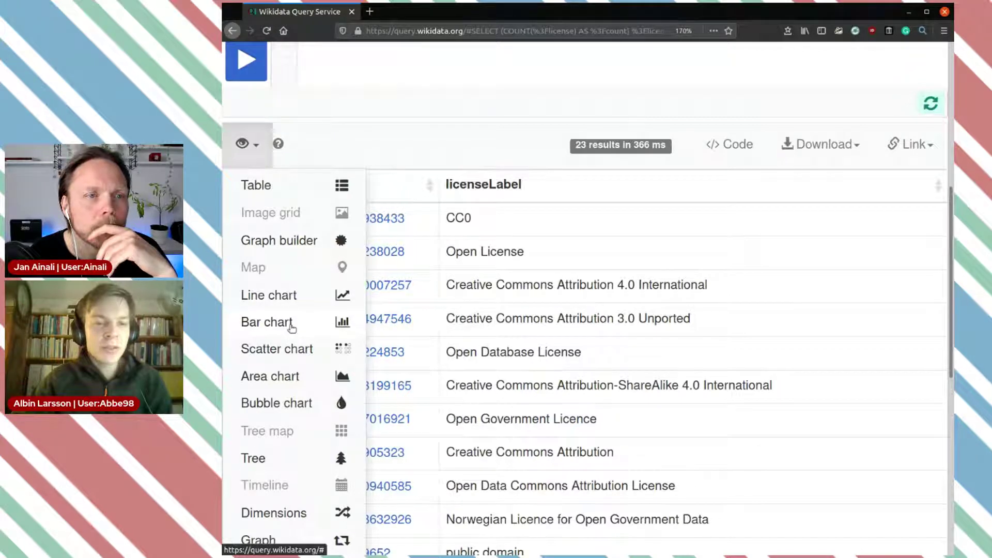
left_click(267, 322)
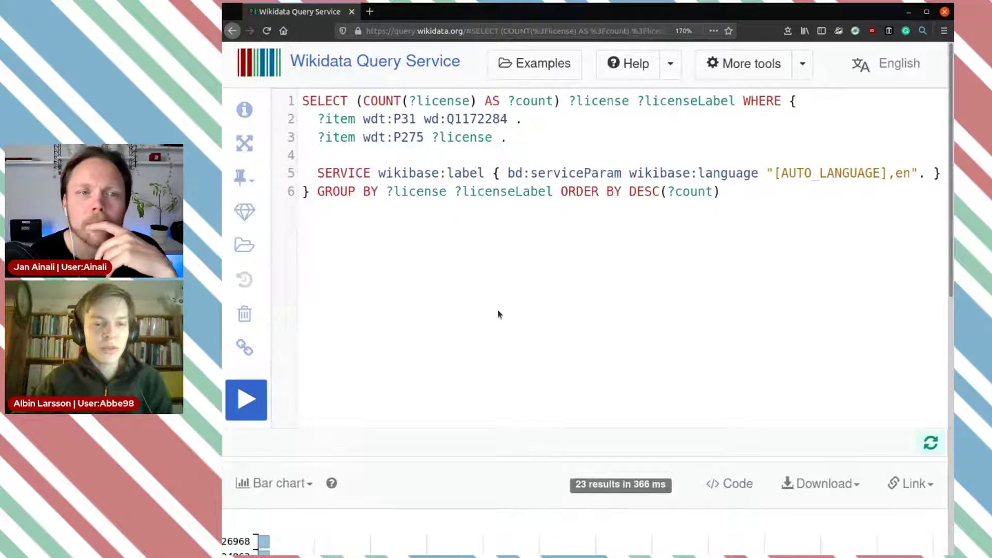
Step: Examine the bar chart of license counts, comparing the bars from the rarest licenses down to CC0
scroll(499, 314, "down", 6)
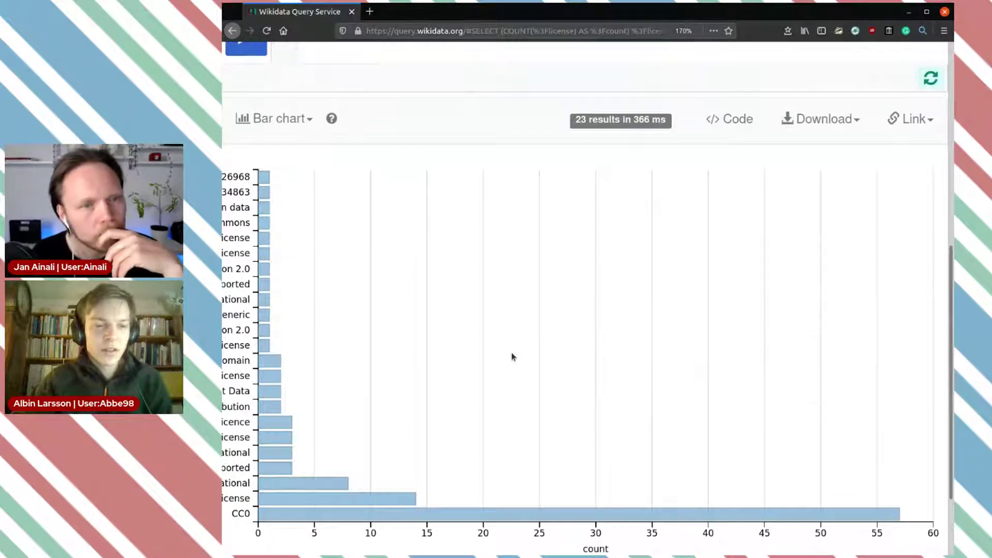
scroll(512, 357, "down", 1)
mouse_move(260, 341)
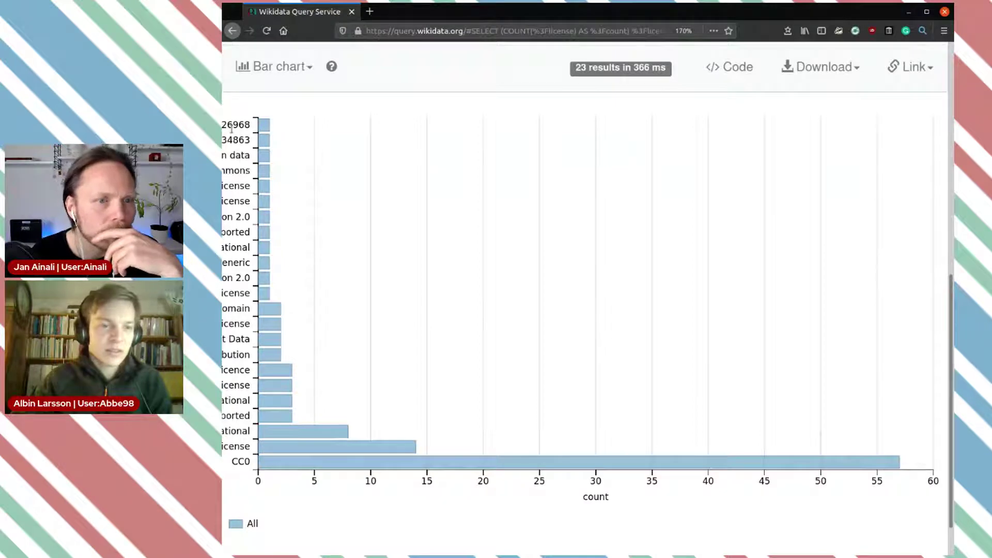
scroll(367, 468, "down", 1)
mouse_move(293, 420)
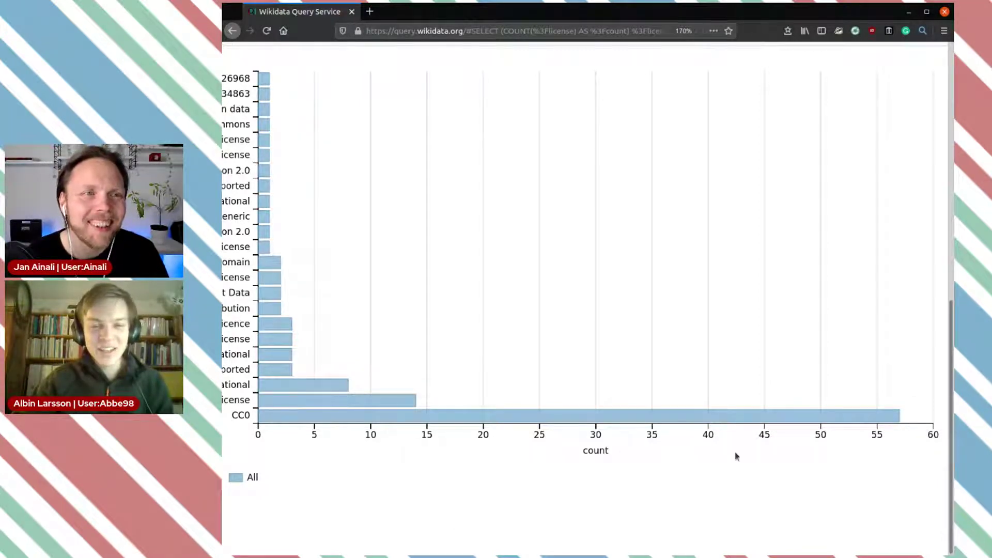
scroll(671, 463, "up", 2)
scroll(412, 404, "up", 4)
scroll(598, 551, "down", 6)
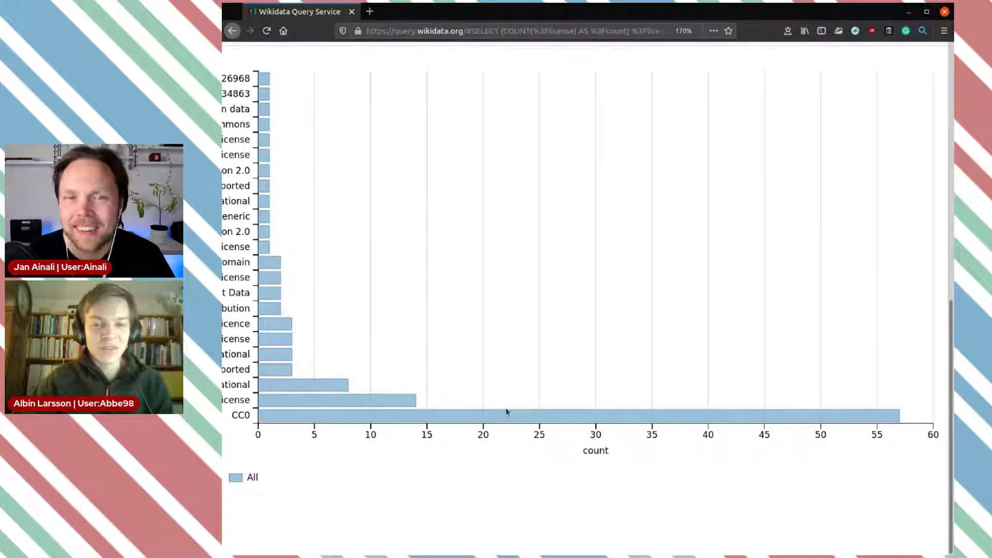
Step: Switch the license count results from the bar chart back to the table view
scroll(721, 432, "up", 2)
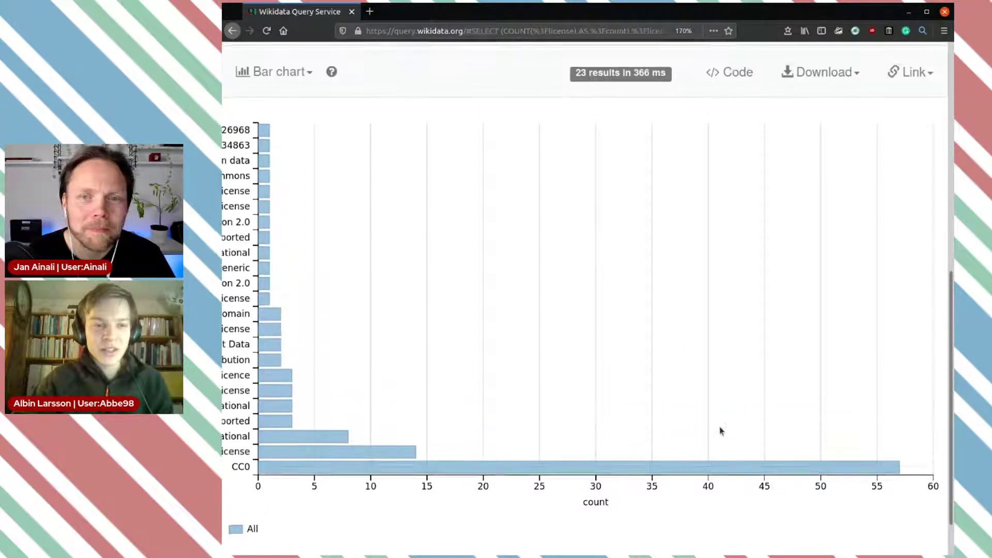
left_click(283, 72)
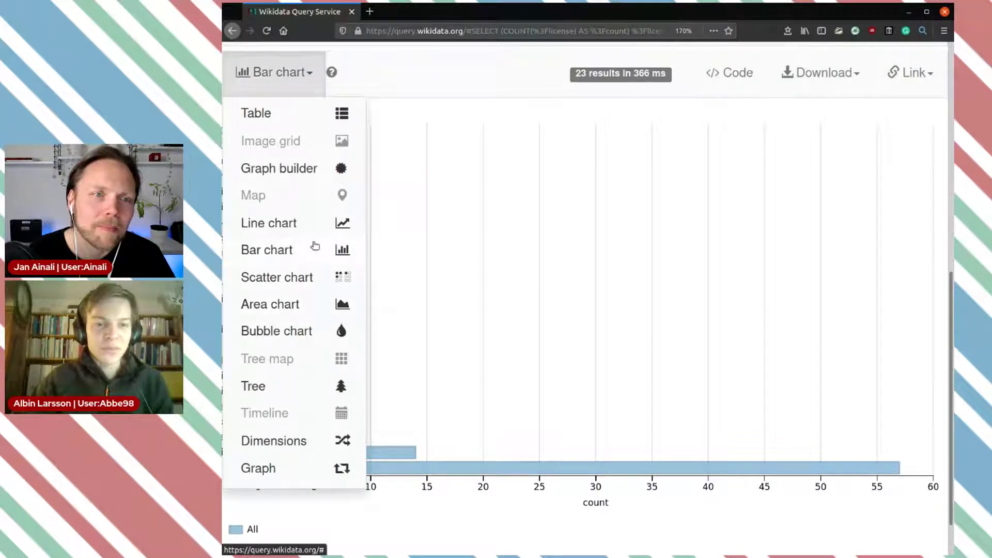
scroll(302, 371, "up", 5)
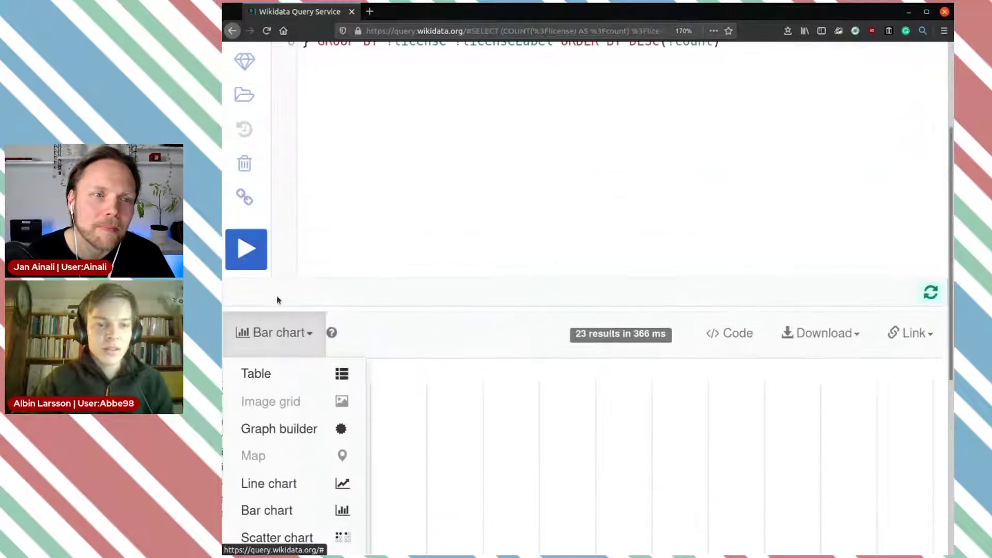
scroll(434, 312, "down", 4)
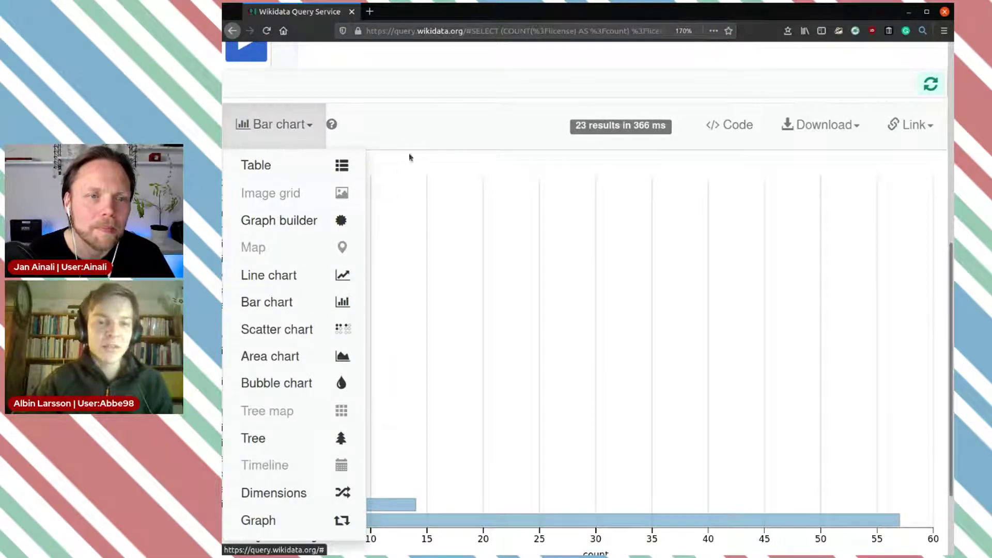
left_click(307, 132)
left_click(307, 132)
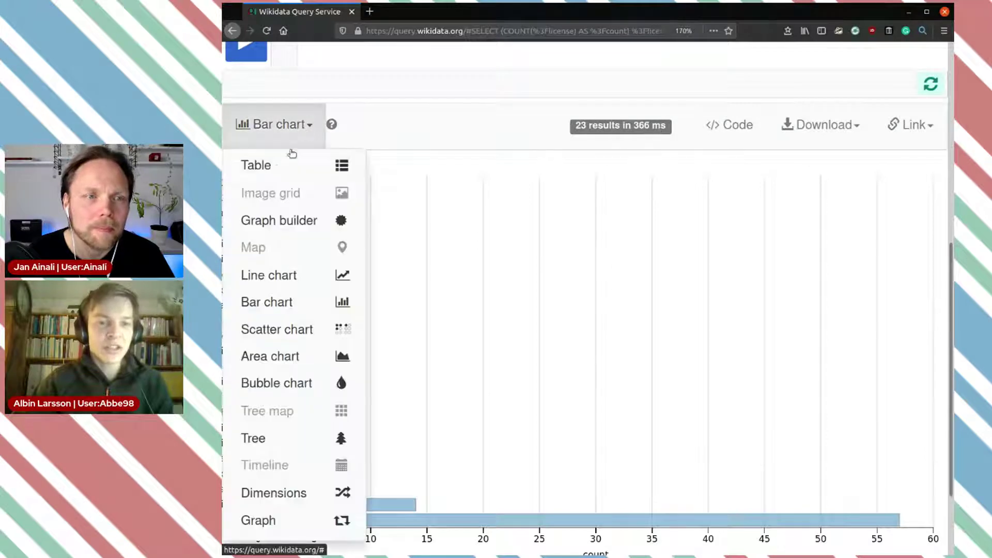
left_click(278, 166)
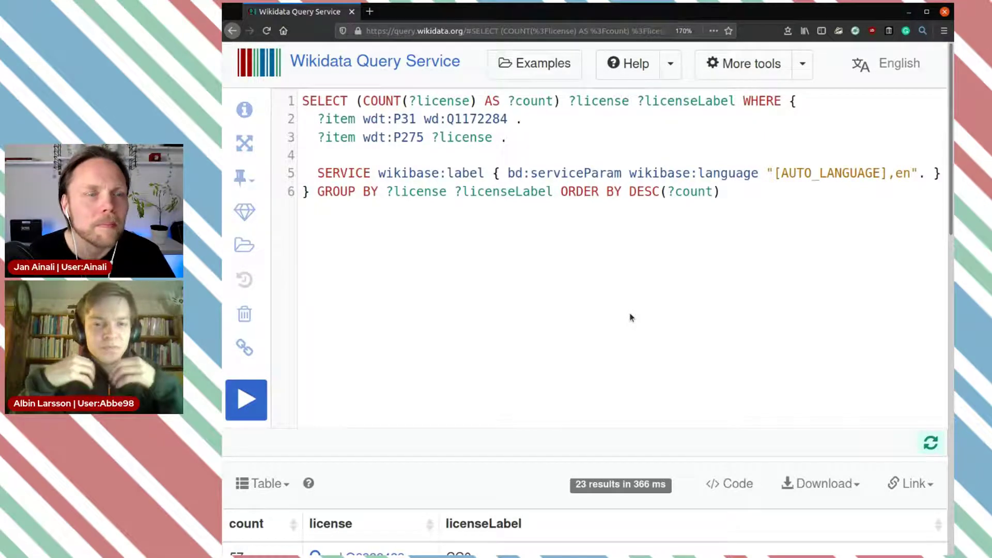
Step: Find the public domain row in the license table and copy its identifier wd:Q19652
scroll(630, 317, "down", 5)
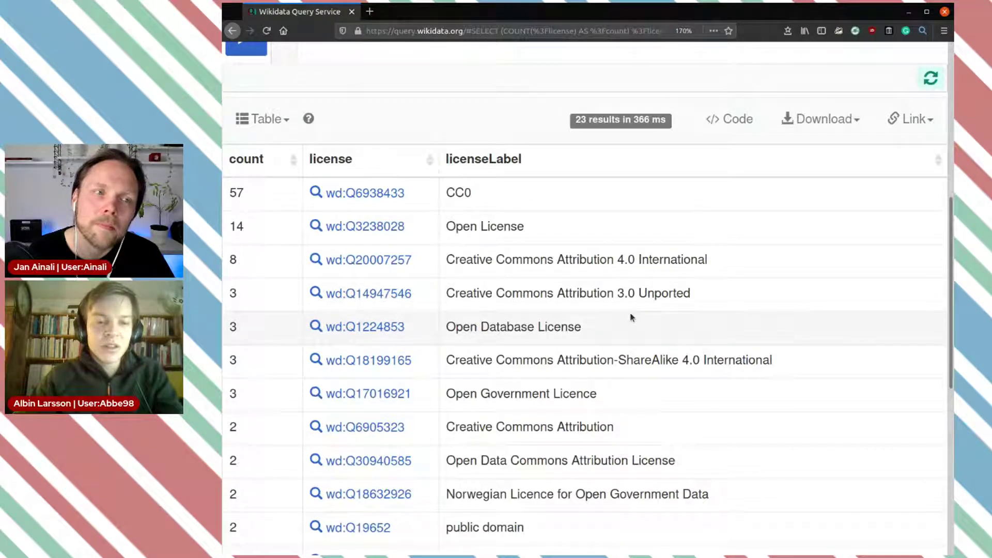
scroll(630, 317, "down", 2)
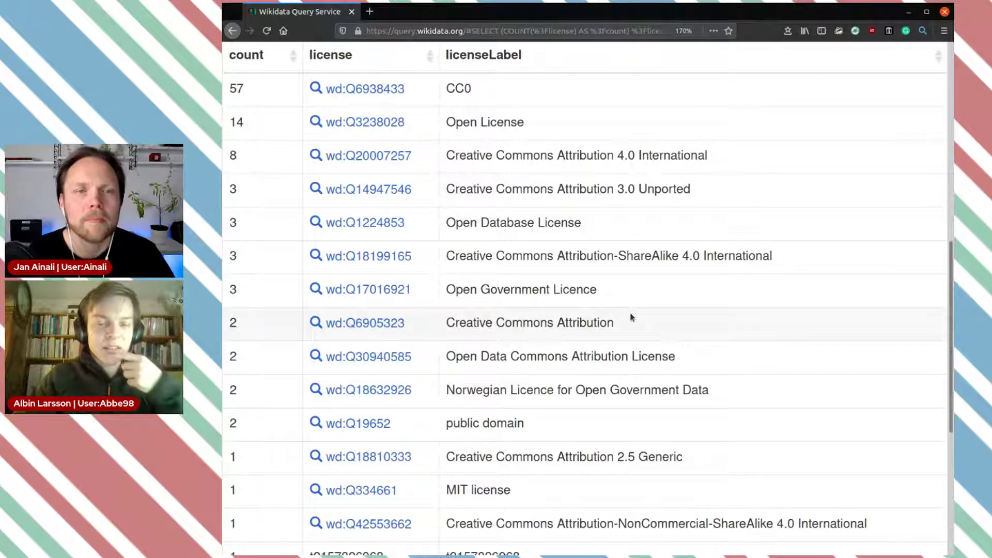
scroll(630, 317, "down", 1)
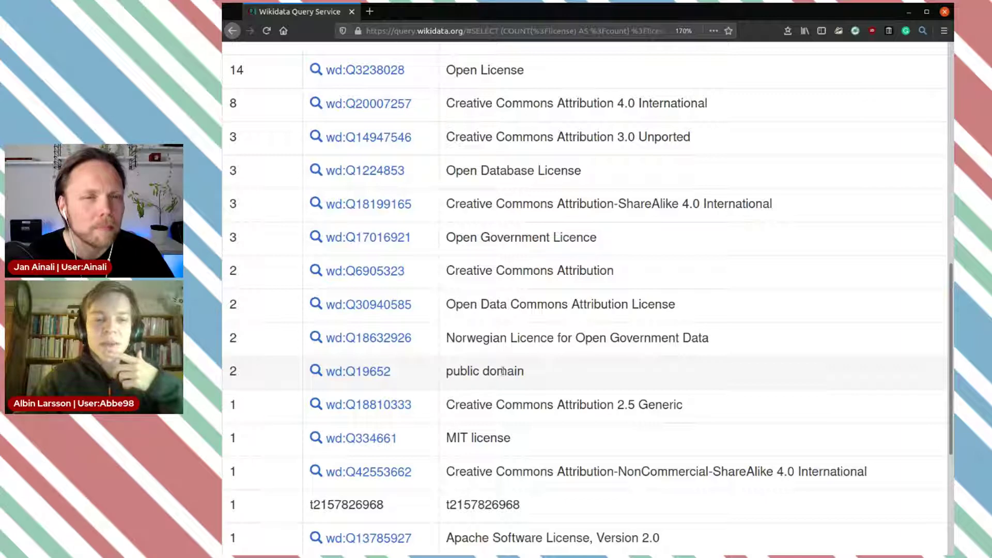
left_click_drag(398, 376, 326, 373)
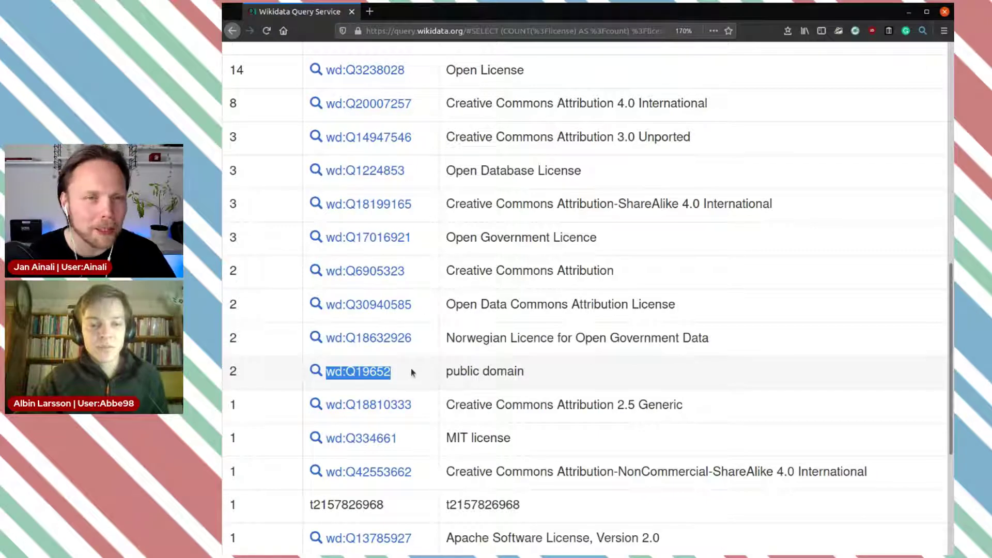
left_click(531, 379)
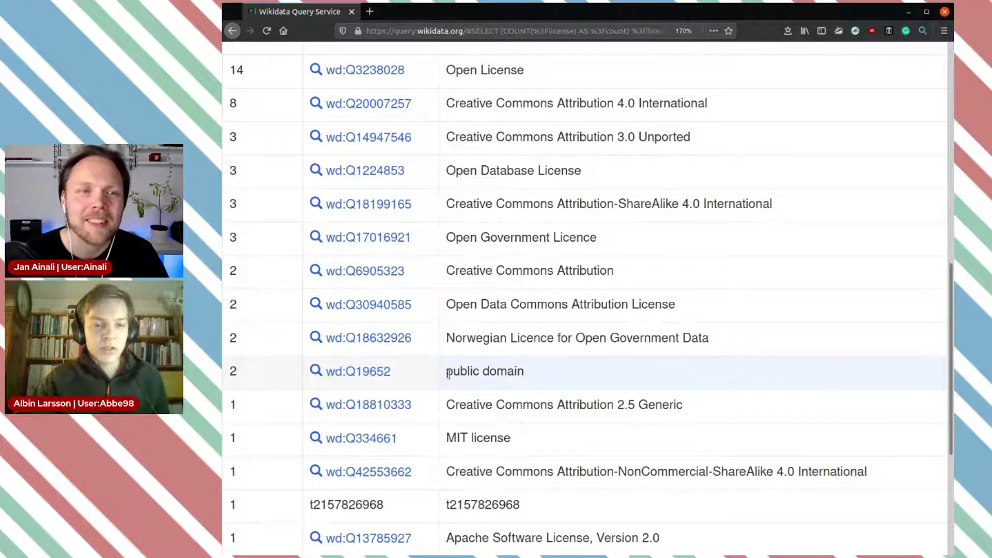
Step: Open an empty Wikidata Query Service editor in a new browser tab
left_click(370, 13)
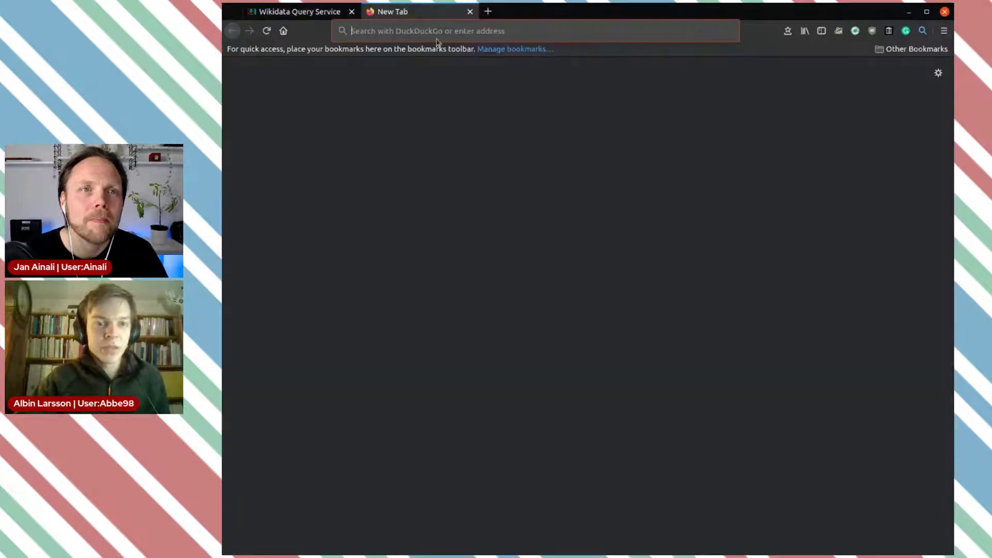
type("qu")
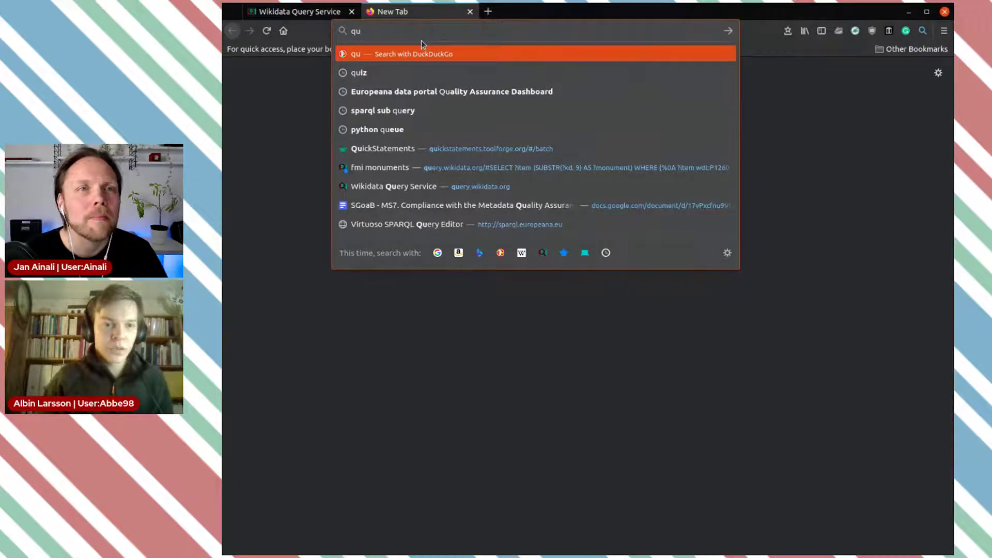
left_click(380, 193)
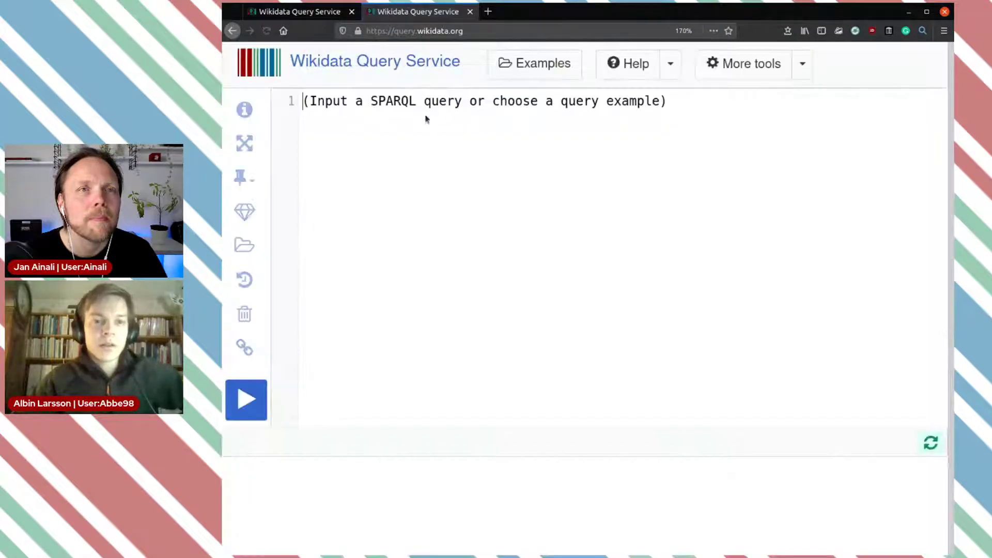
Step: Write the query frame SELECT * WHERE { } with an empty line between the braces
type("SELECT ")
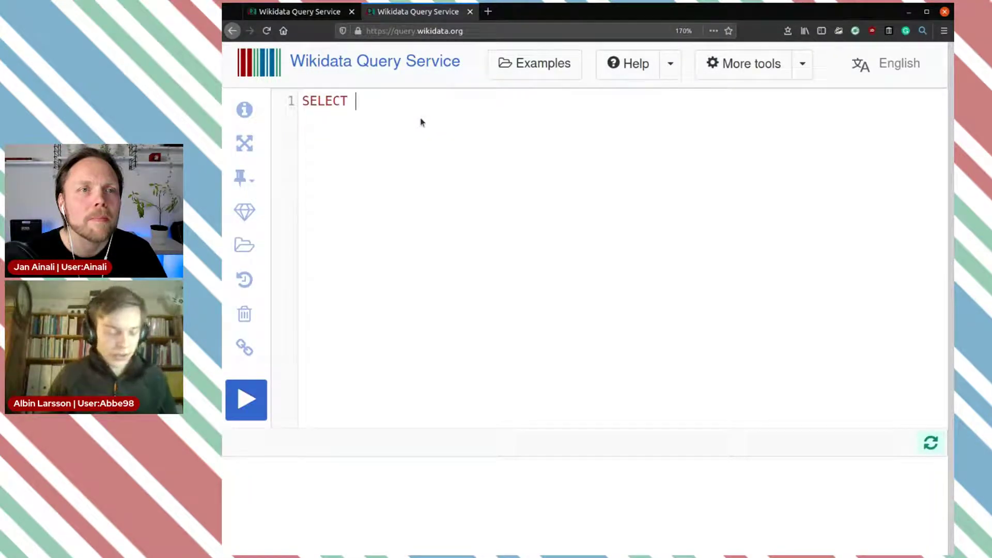
type("* ")
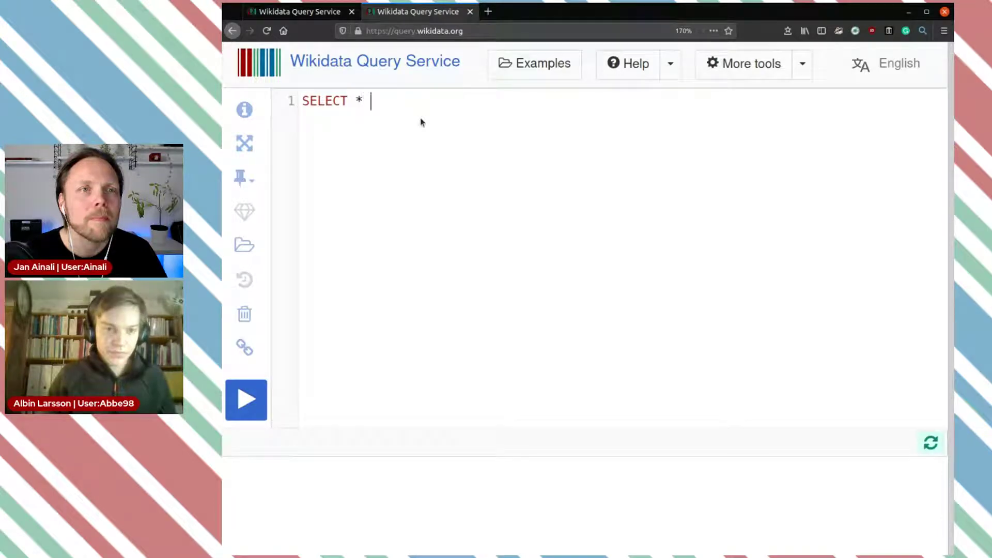
type("WHERE")
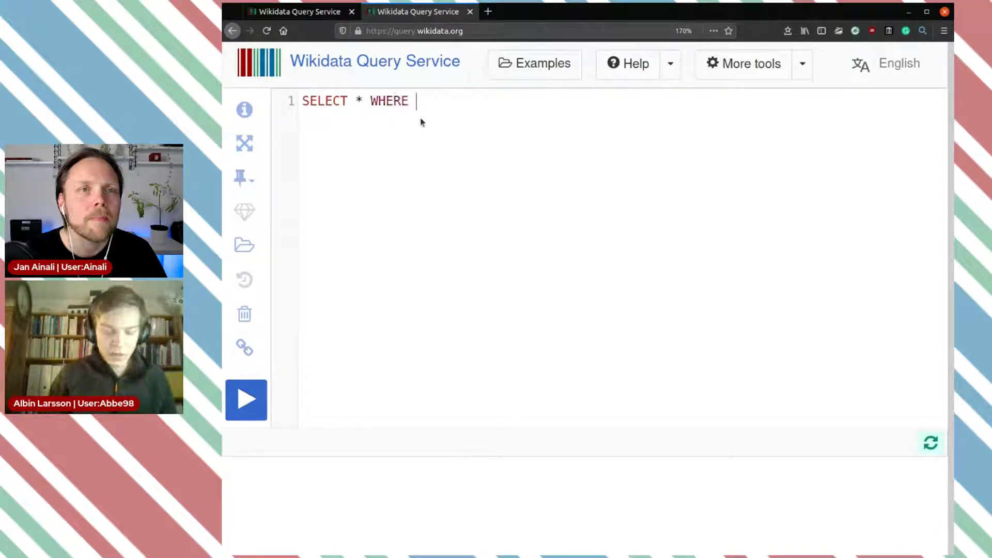
key("Left")
key("Return")
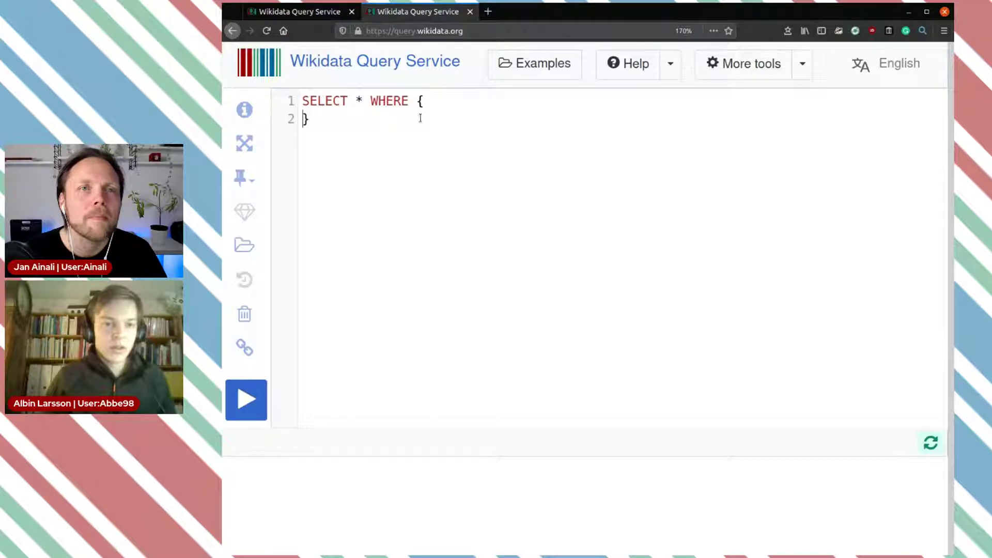
key("Return")
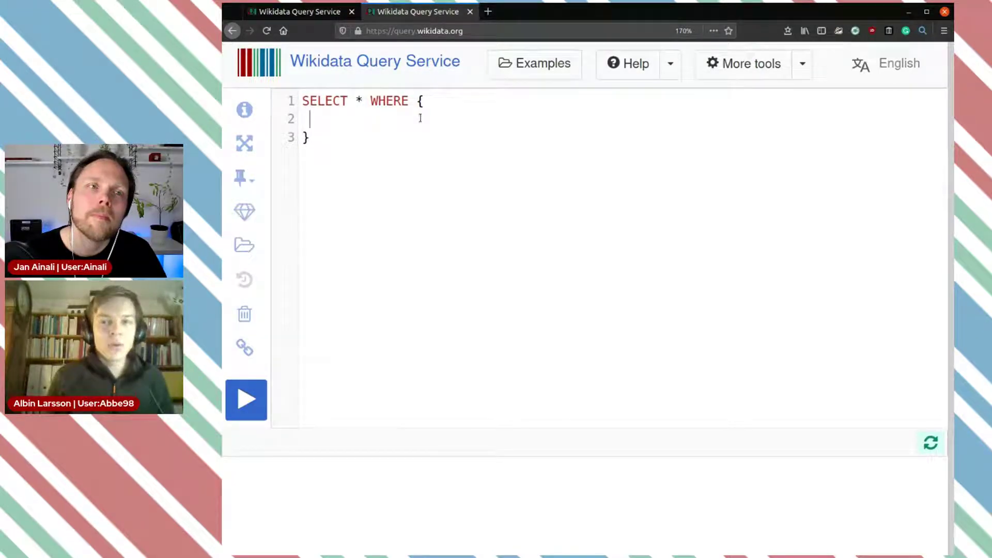
Step: Begin a triple pattern inside the WHERE block with ?item and the copyright license property, wdt:P275
type("?")
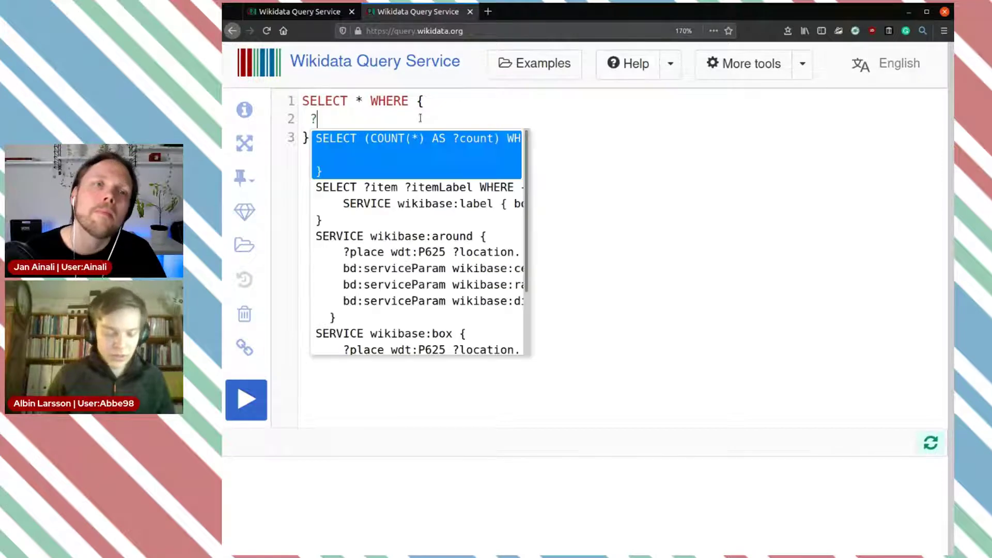
type("items")
key("BackSpace")
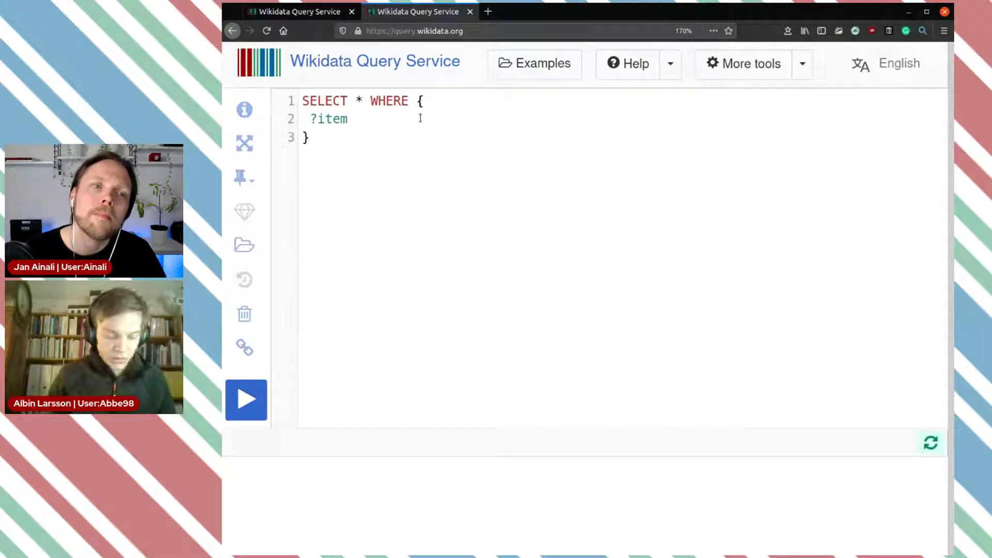
type("wdt:")
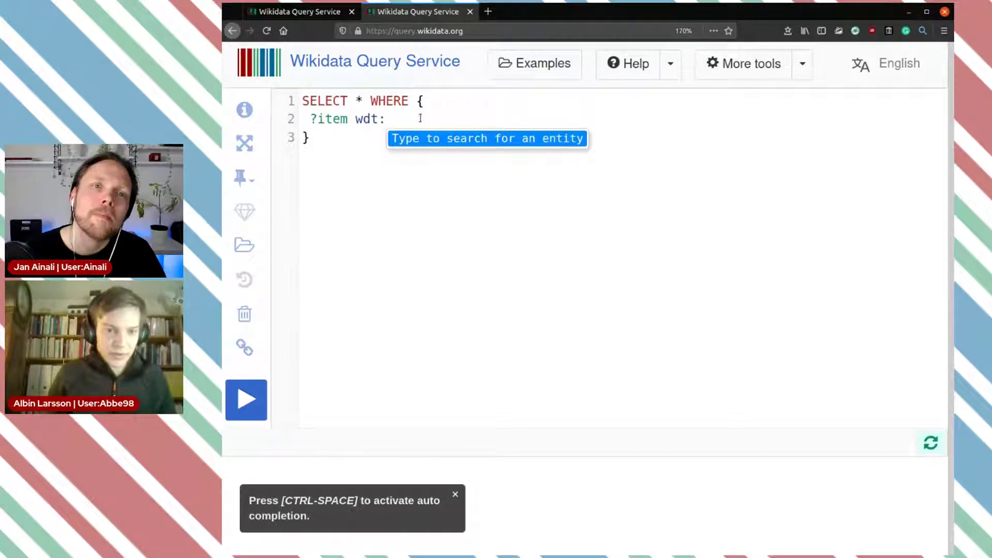
type("vopy")
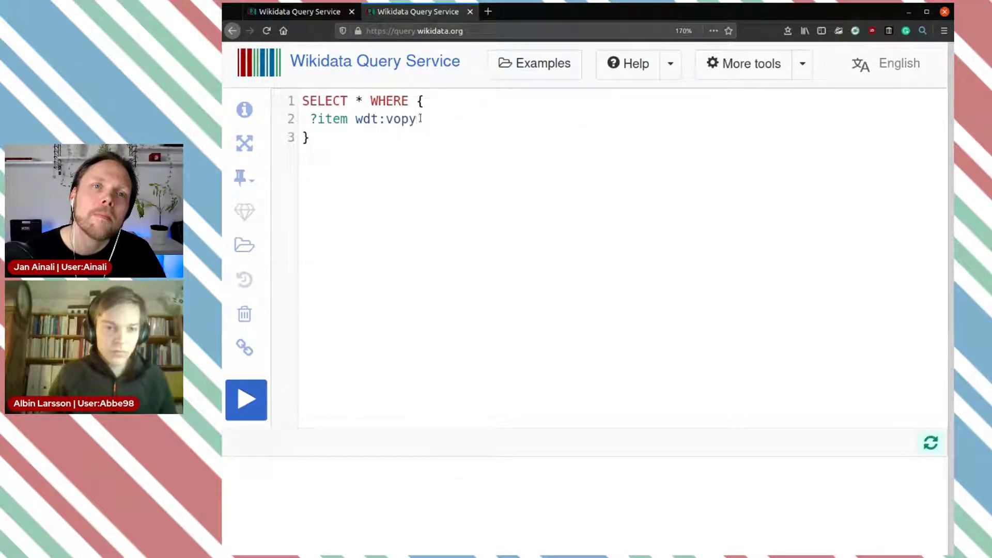
key("BackSpace")
key("BackSpace")
key("BackSpace")
key("BackSpace")
type("copy")
key("Down")
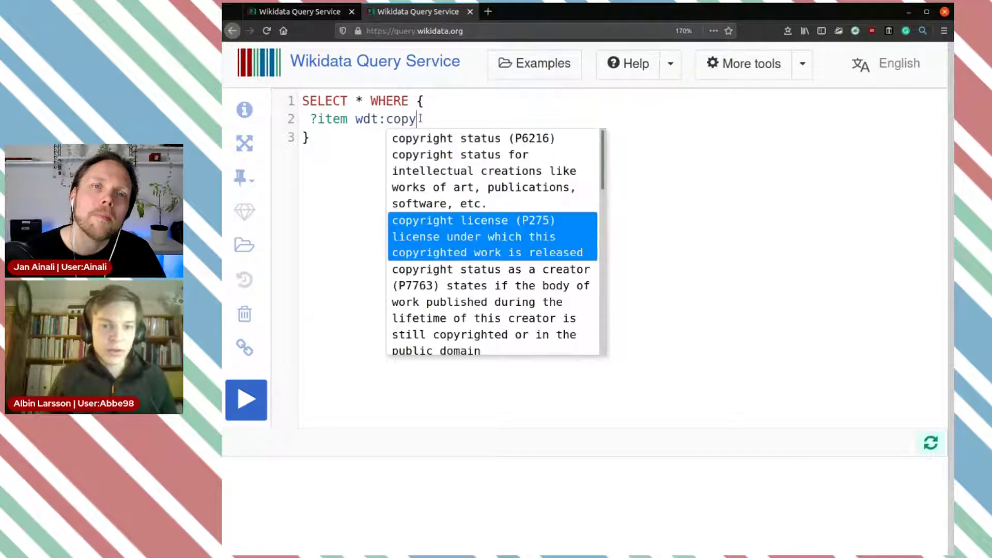
key("Return")
Step: Complete the copyright license pattern with the public domain item wd:Q19652 as its value
type("wd")
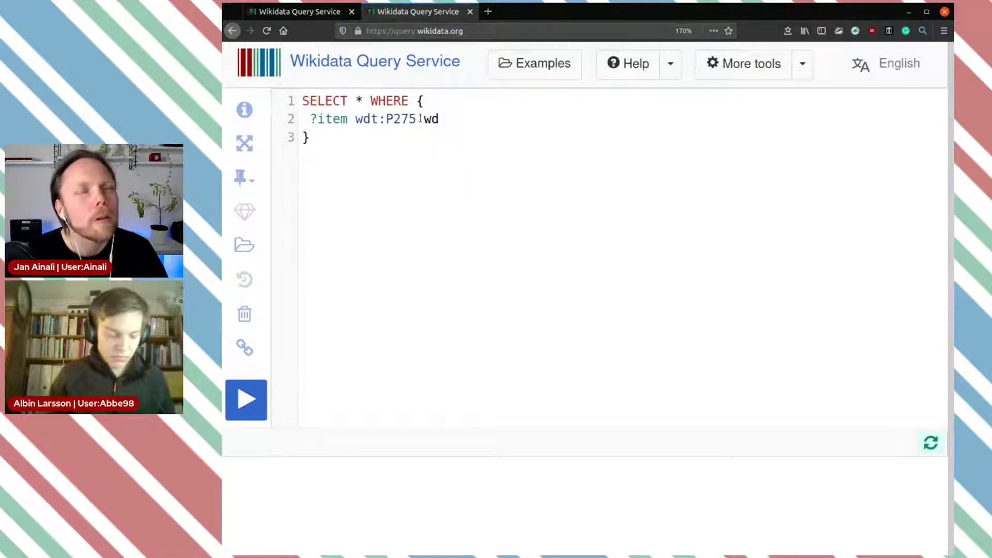
type("wd:Q19652")
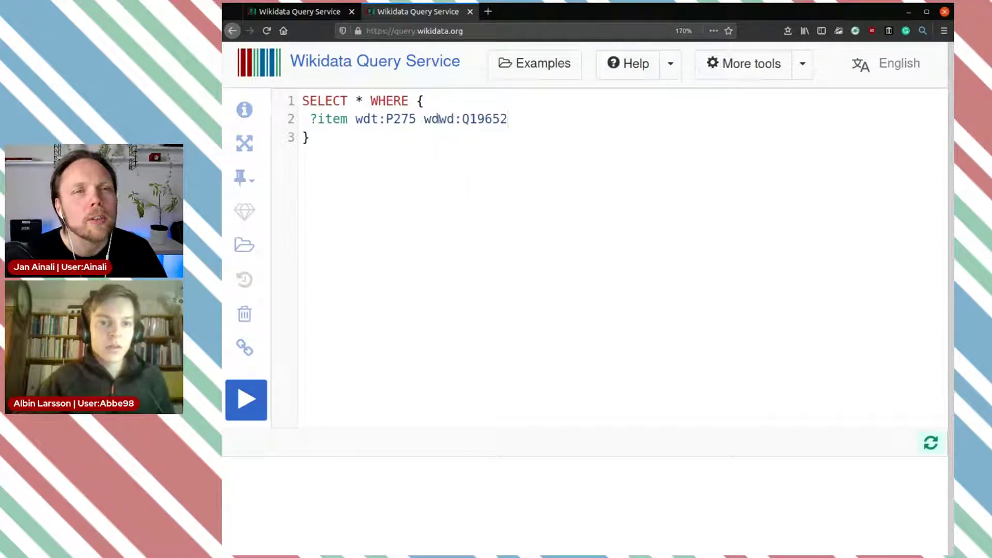
key("BackSpace")
key("BackSpace")
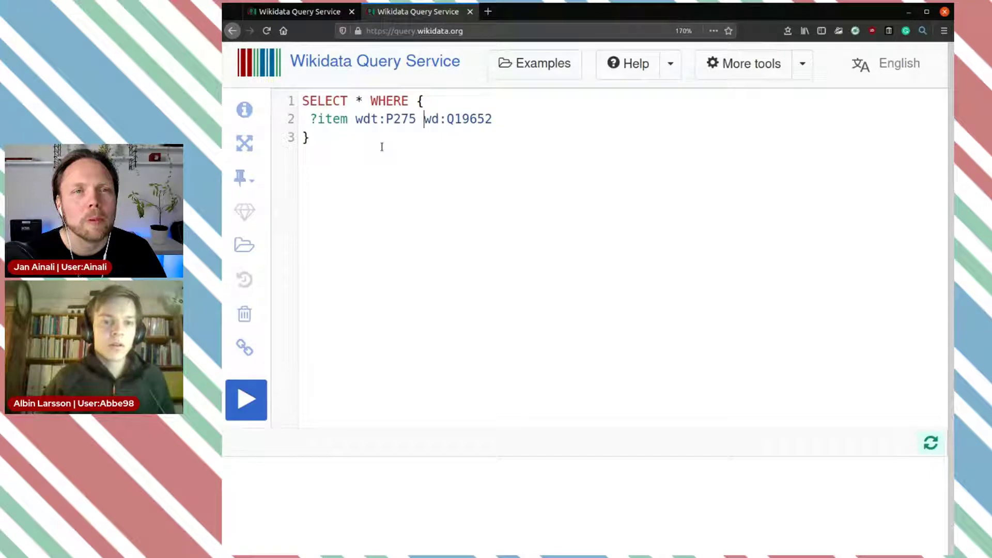
left_click(499, 120)
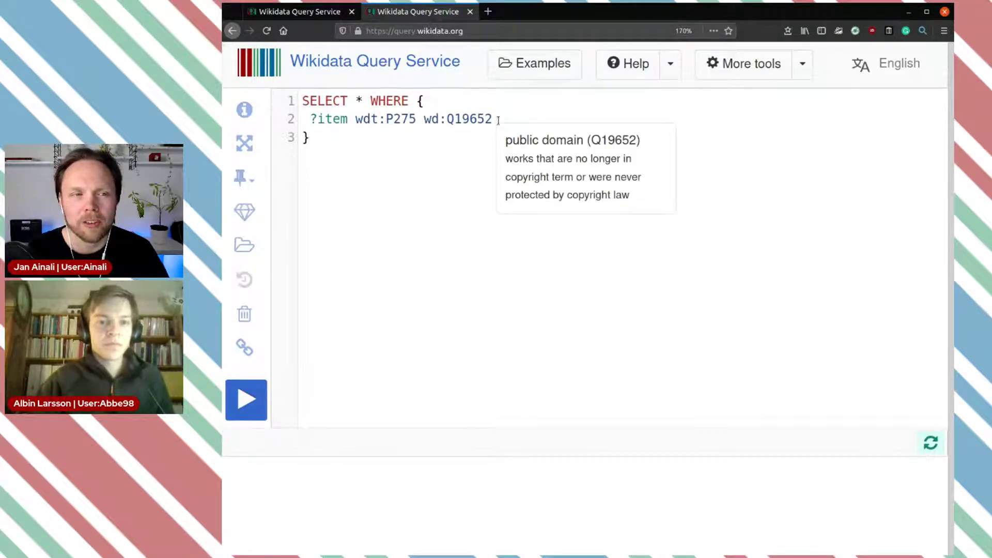
Step: Run the query for items with a public domain license and look through the returned items
mouse_move(399, 117)
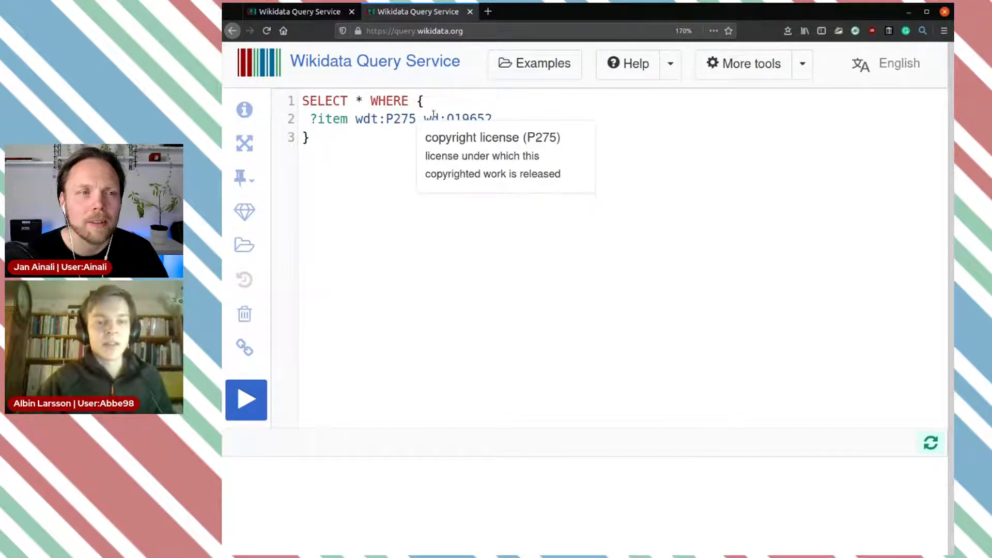
mouse_move(500, 112)
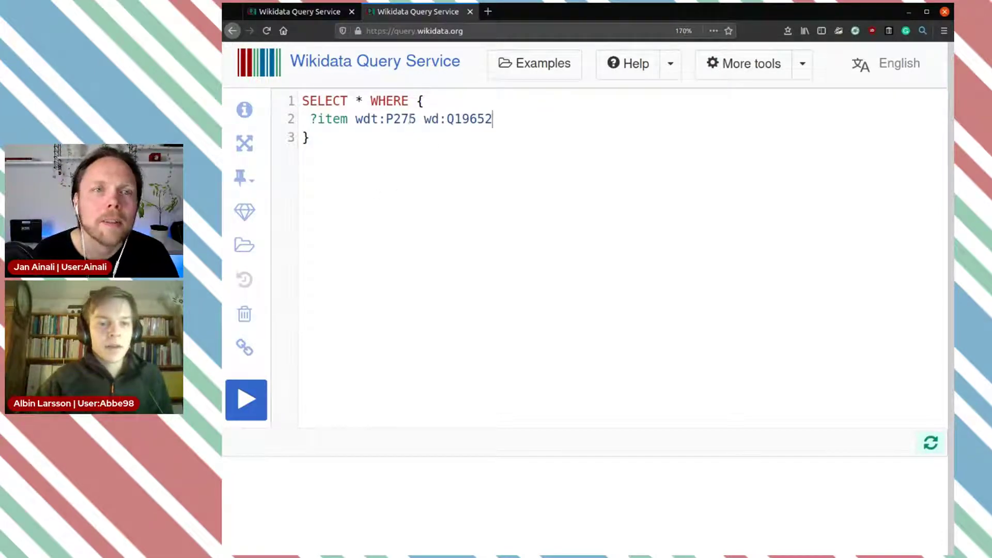
left_click(246, 398)
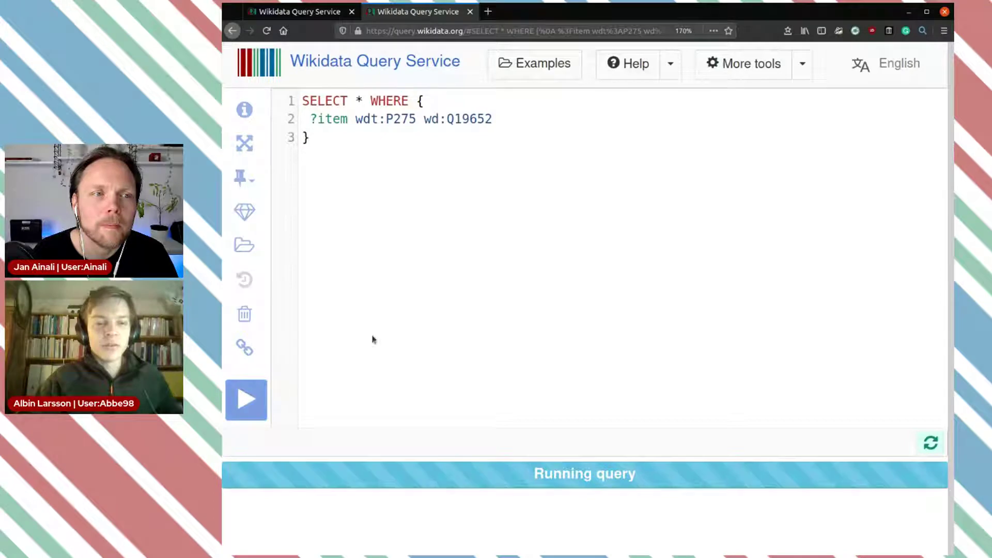
scroll(515, 260, "down", 5)
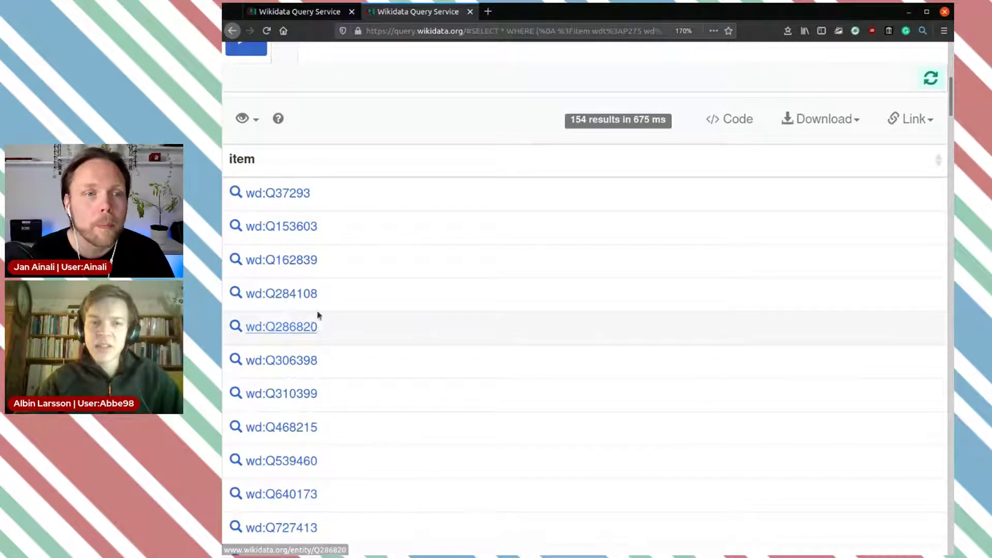
Step: Begin a new triple pattern above the license pattern with ?item and the instance of property, wdt:P31
scroll(316, 315, "up", 5)
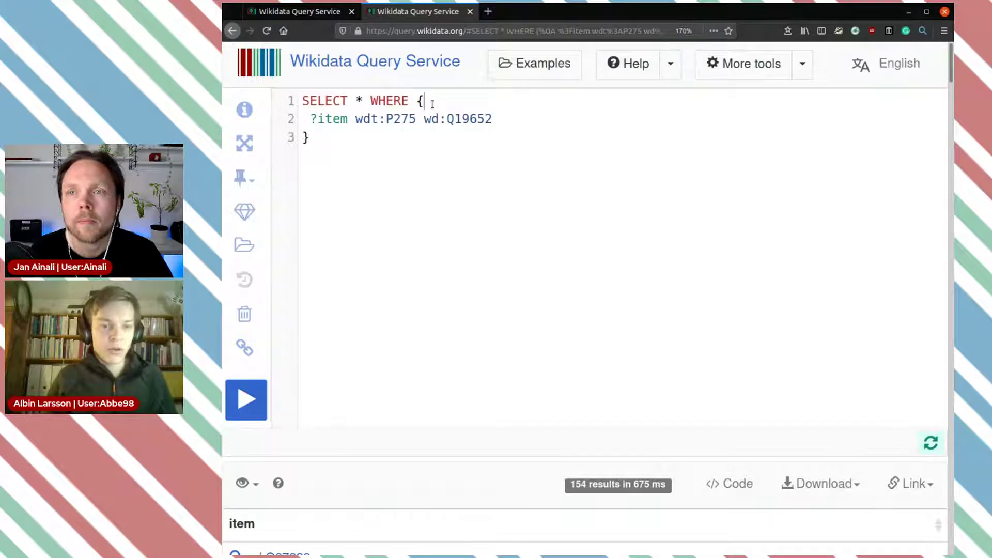
key("Return")
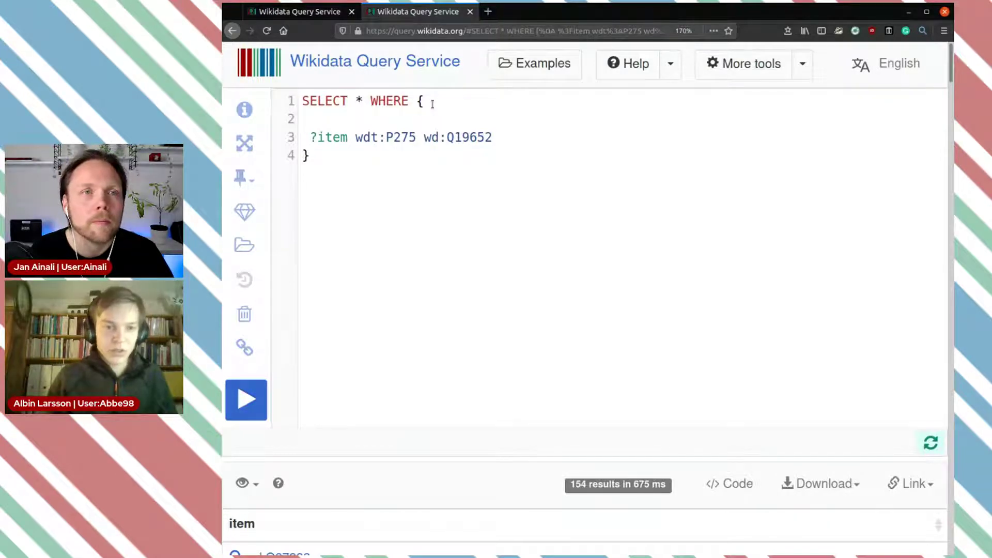
type("?")
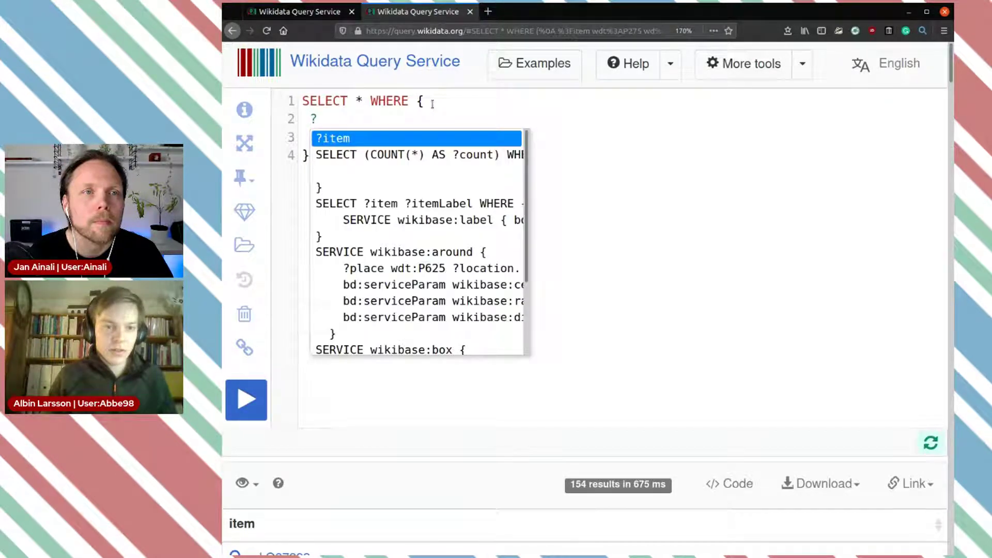
key("Return")
type("wdt")
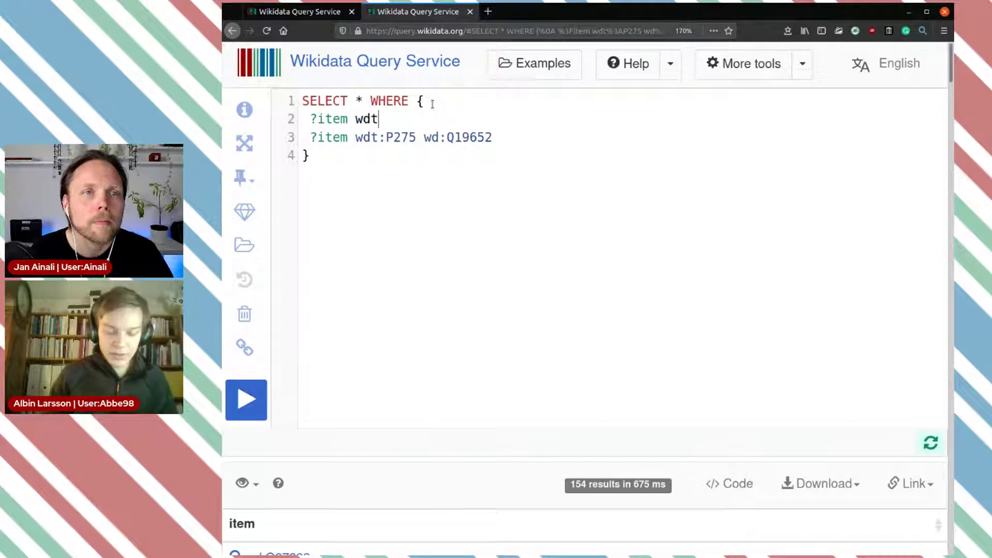
type(":insta")
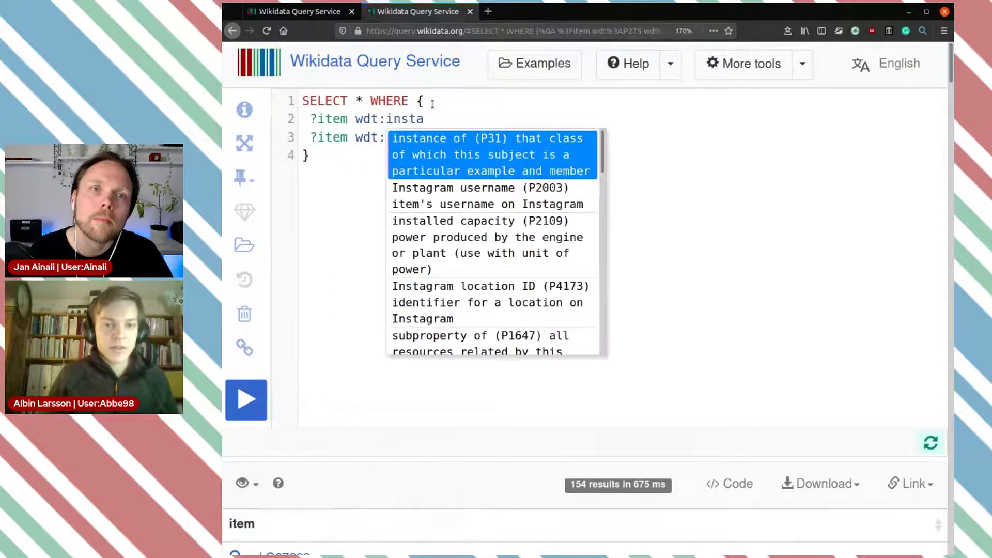
key("Return")
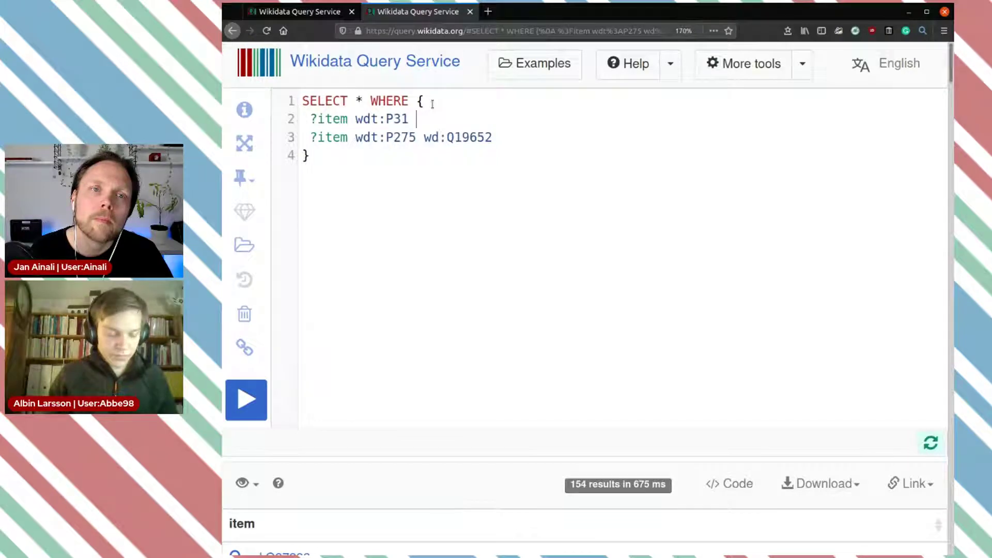
Step: Complete the instance of pattern with the data set item wd:Q1172284 and end the line with a period
type("dat")
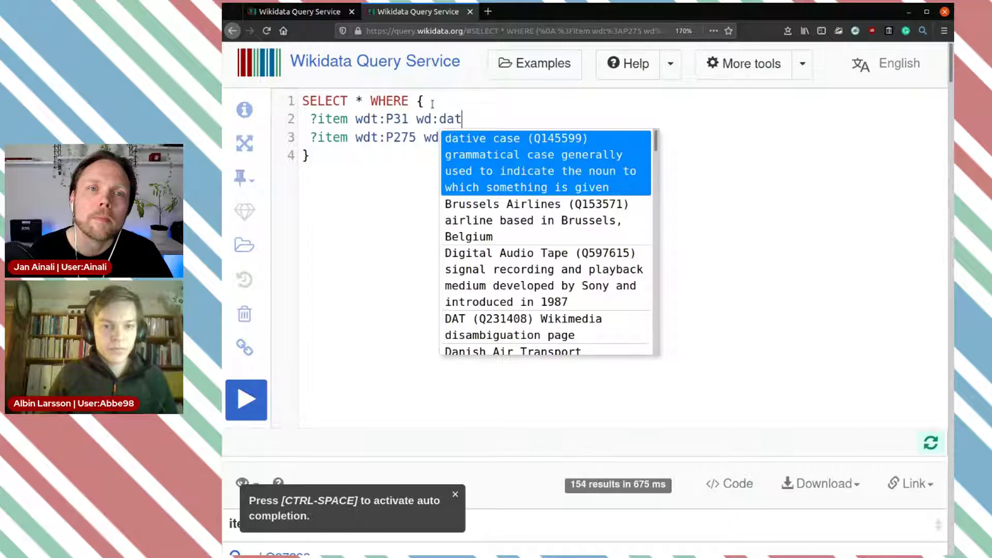
type("aset")
key("Return")
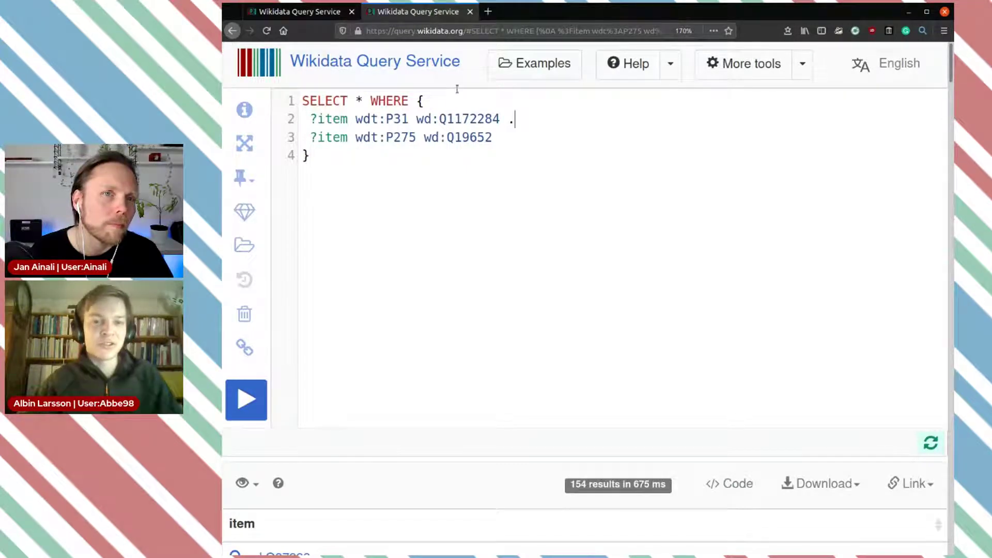
left_click(530, 72)
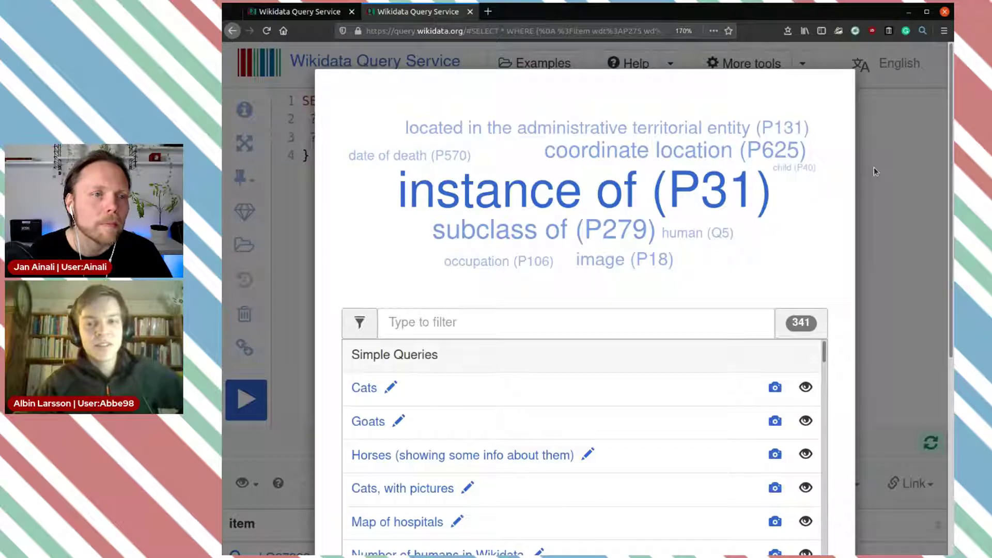
left_click(889, 193)
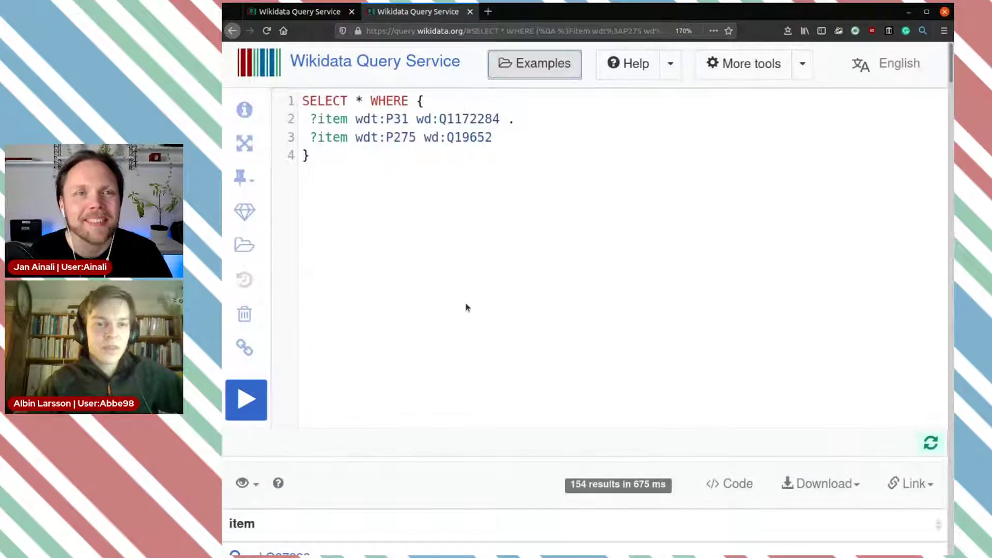
Step: Run the query for public domain data sets and open the first returned item, Q60644054, in its own tab
left_click(246, 399)
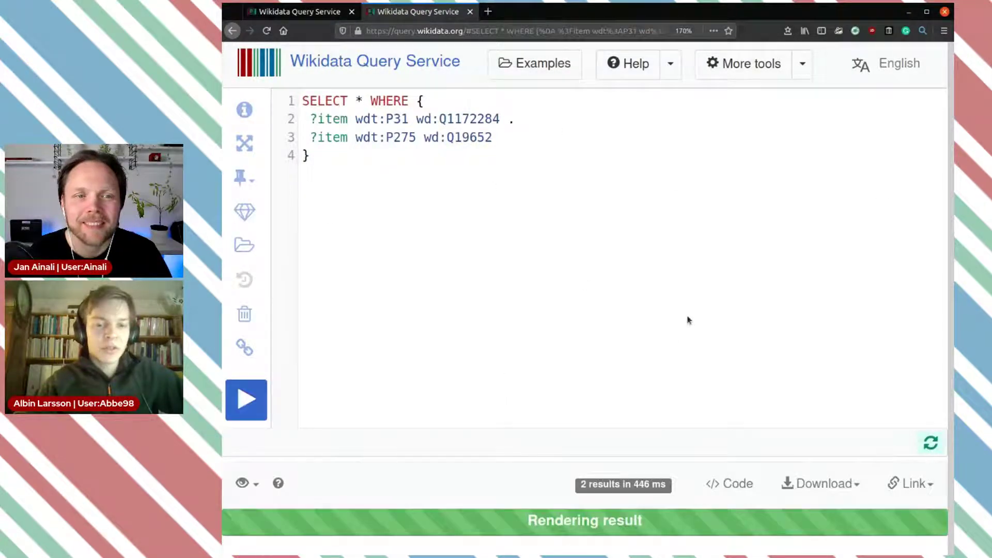
scroll(684, 320, "down", 1)
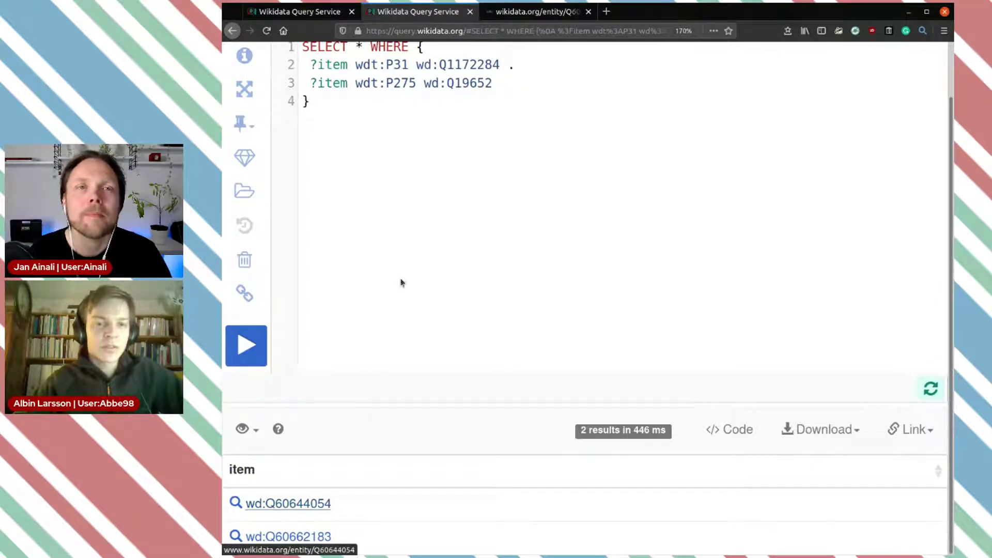
left_click(542, 20)
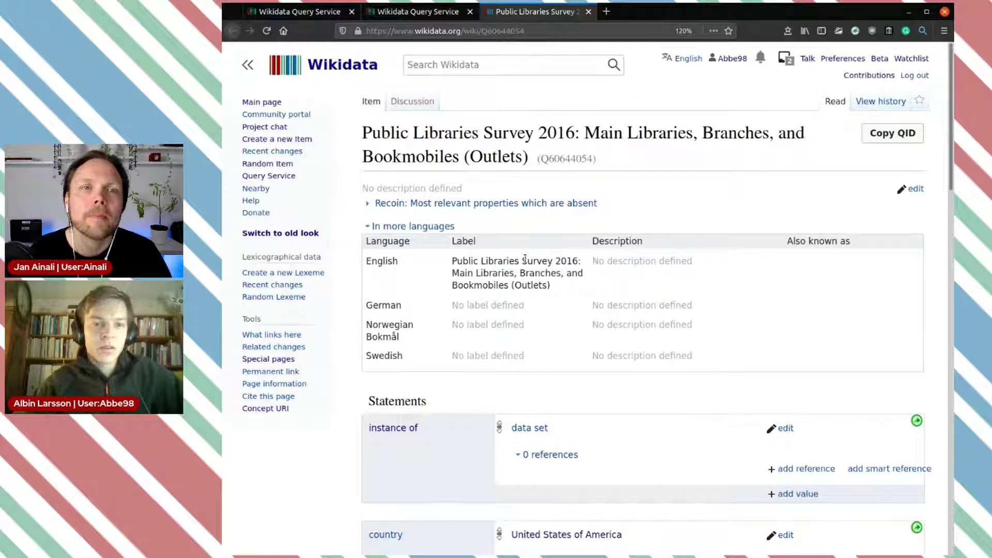
Step: Examine the title and statements of the Public Libraries Survey 2016 item, down to its copyright license
left_click_drag(372, 133, 497, 133)
left_click(497, 133)
scroll(636, 164, "down", 1)
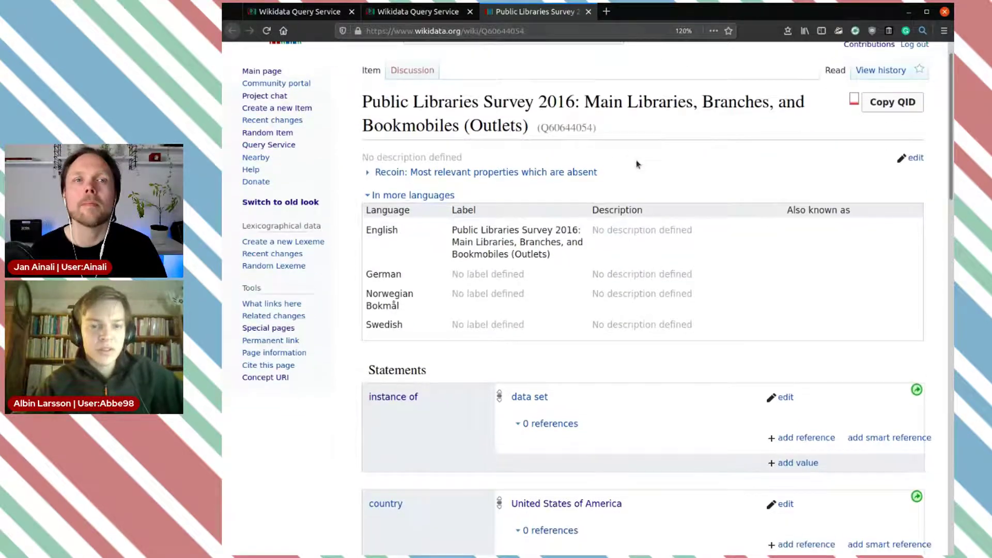
scroll(637, 164, "down", 1)
scroll(636, 162, "up", 2)
left_click_drag(511, 134, 557, 133)
left_click(558, 134)
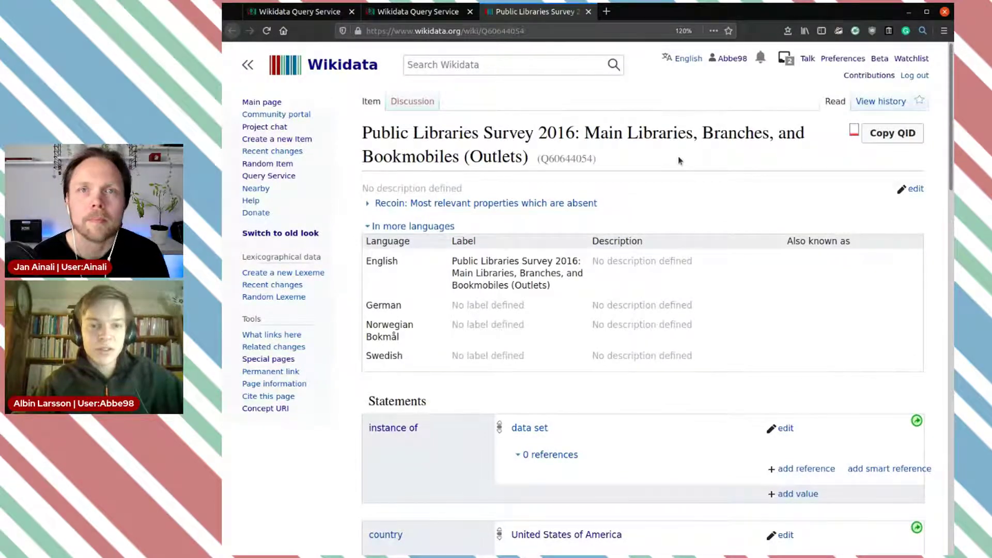
scroll(678, 160, "down", 9)
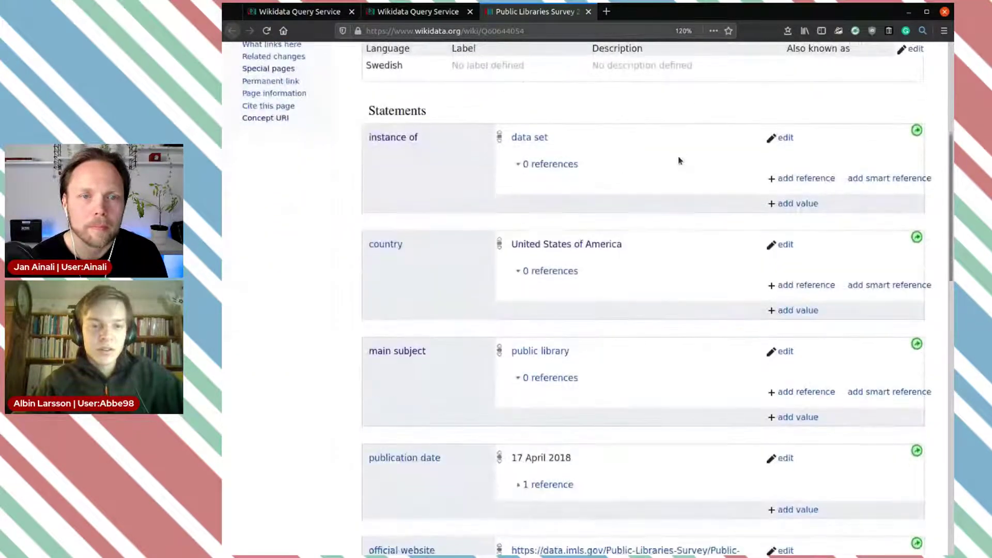
scroll(452, 269, "down", 8)
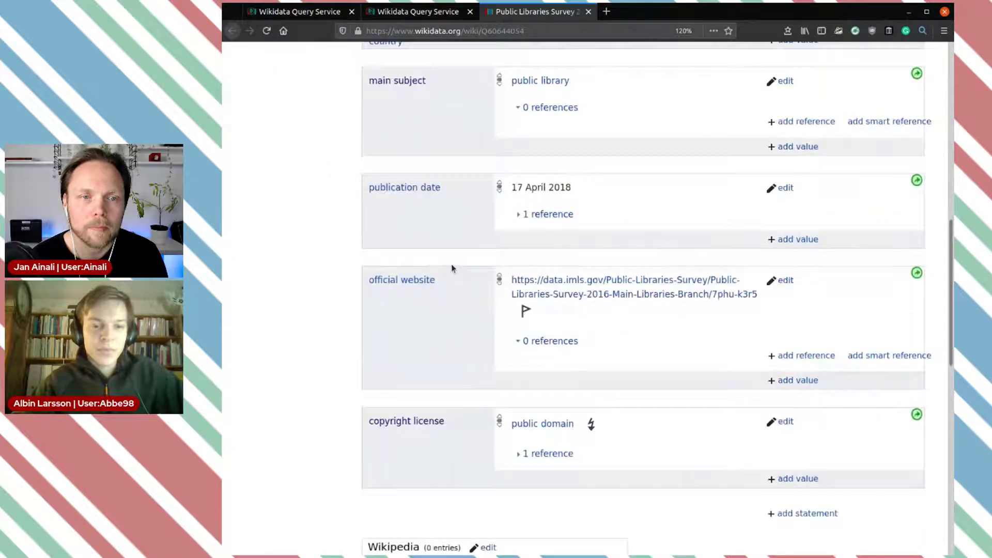
scroll(452, 268, "down", 3)
scroll(451, 268, "up", 3)
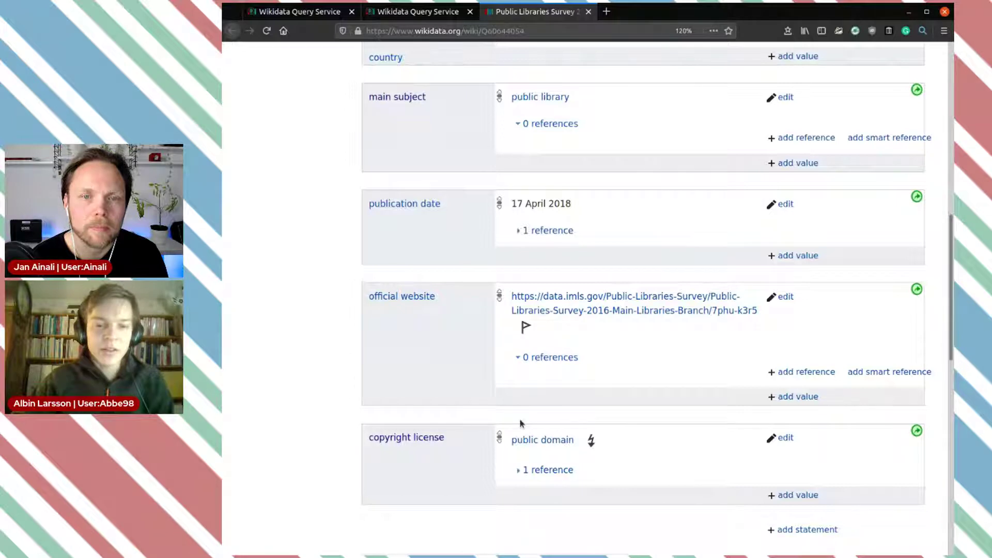
Step: Read the constraint issues reported for the public domain value of the copyright license statement, and close them
left_click(593, 442)
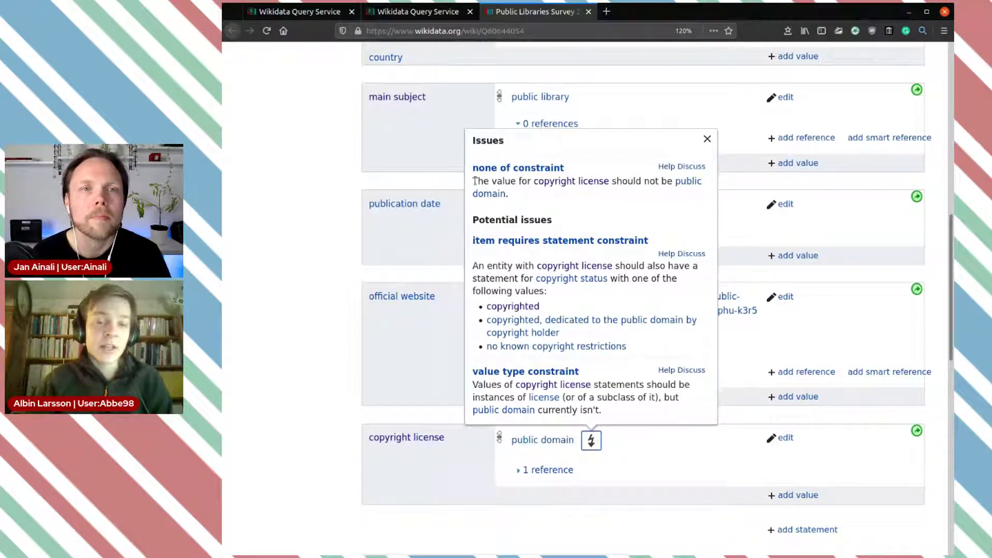
left_click_drag(474, 181, 640, 182)
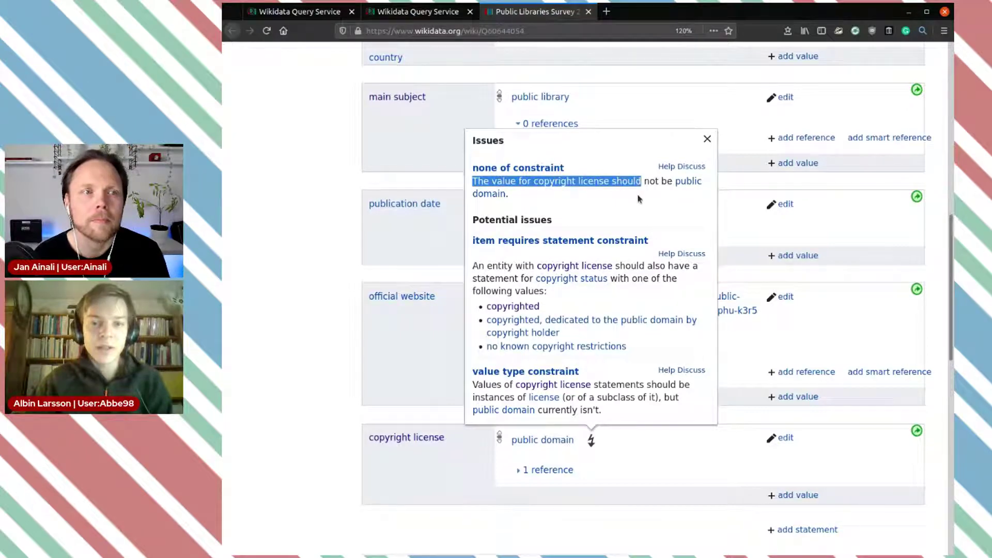
left_click(639, 199)
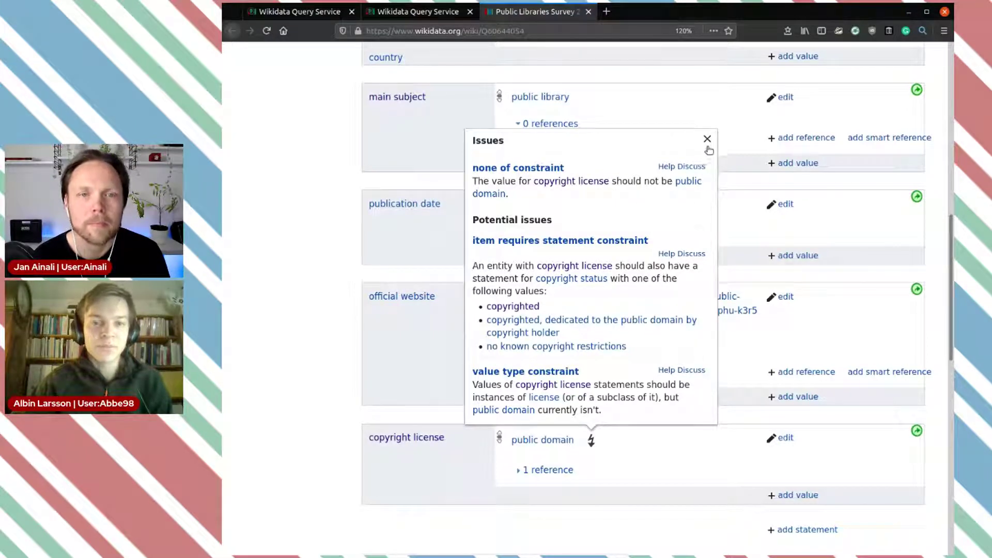
left_click(708, 140)
Step: Look over the item's statements again and expand the reference under the copyright license value
scroll(707, 148, "up", 3)
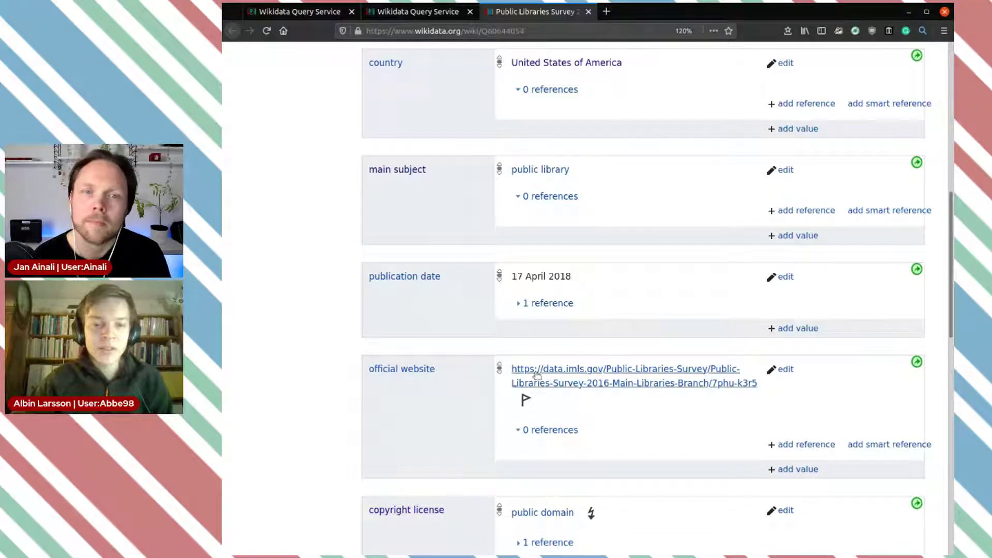
scroll(721, 317, "up", 5)
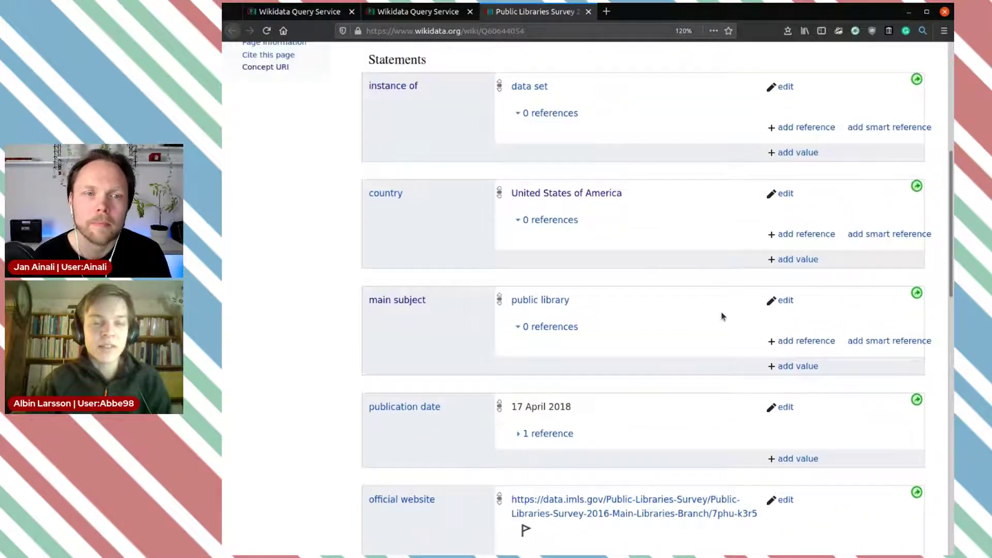
scroll(722, 317, "up", 1)
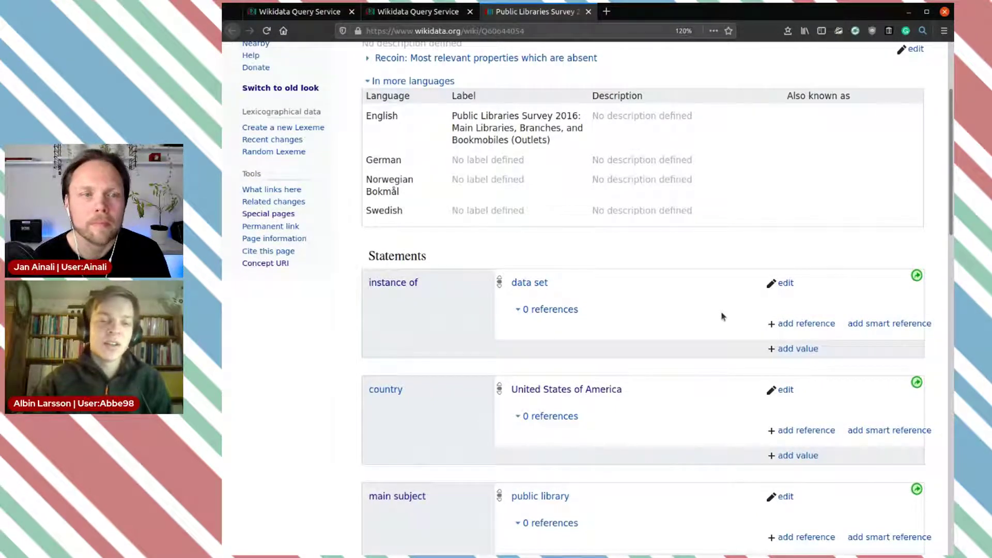
scroll(722, 316, "down", 7)
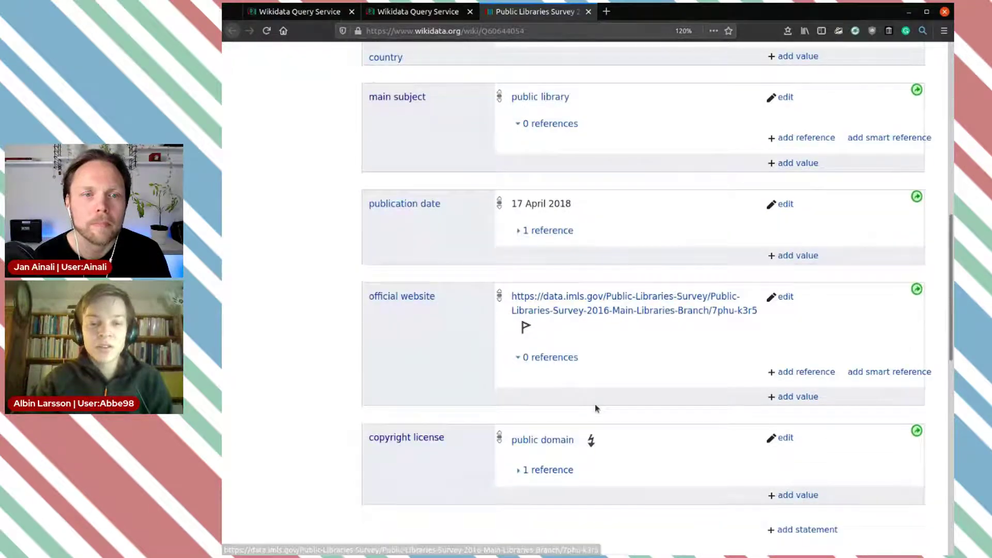
scroll(640, 398, "down", 1)
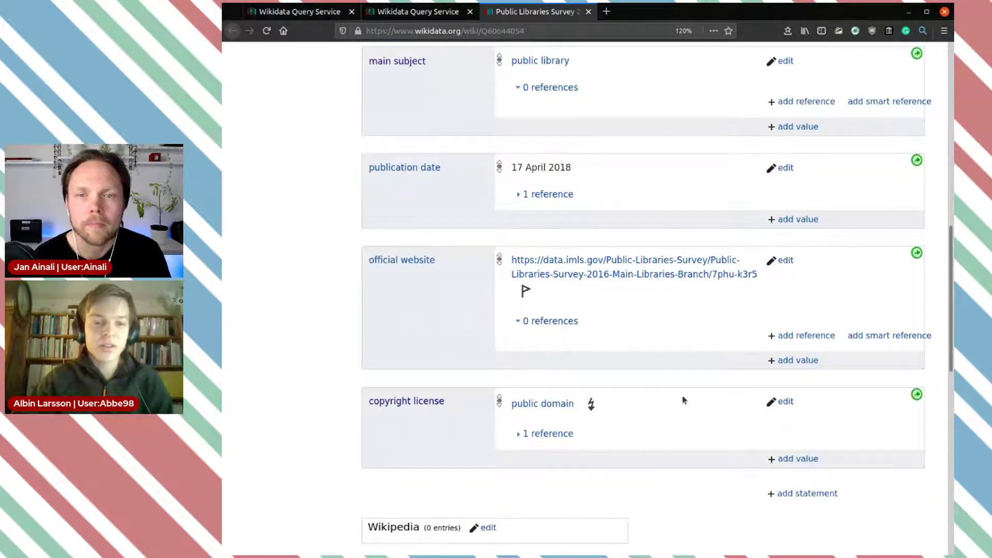
scroll(683, 401, "down", 2)
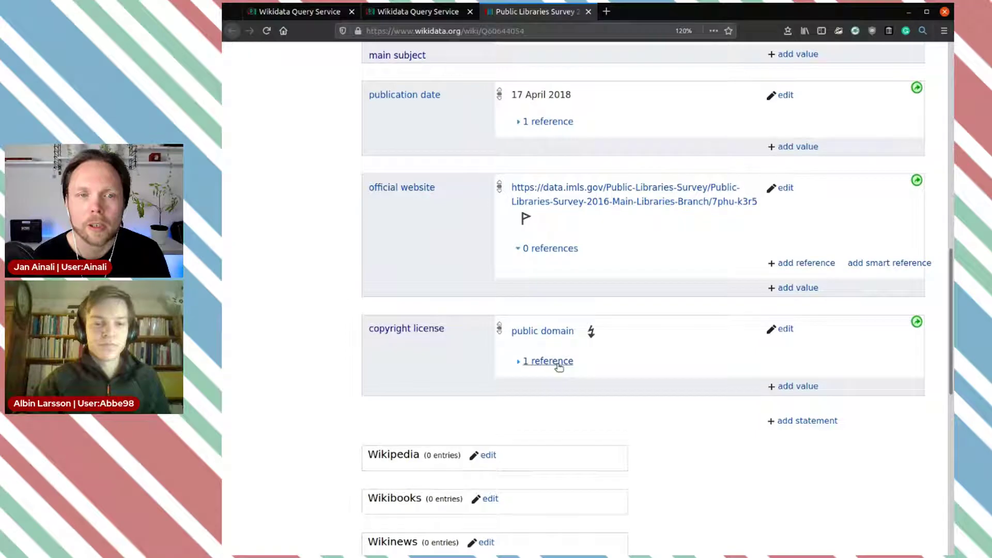
left_click(559, 367)
scroll(695, 475, "down", 4)
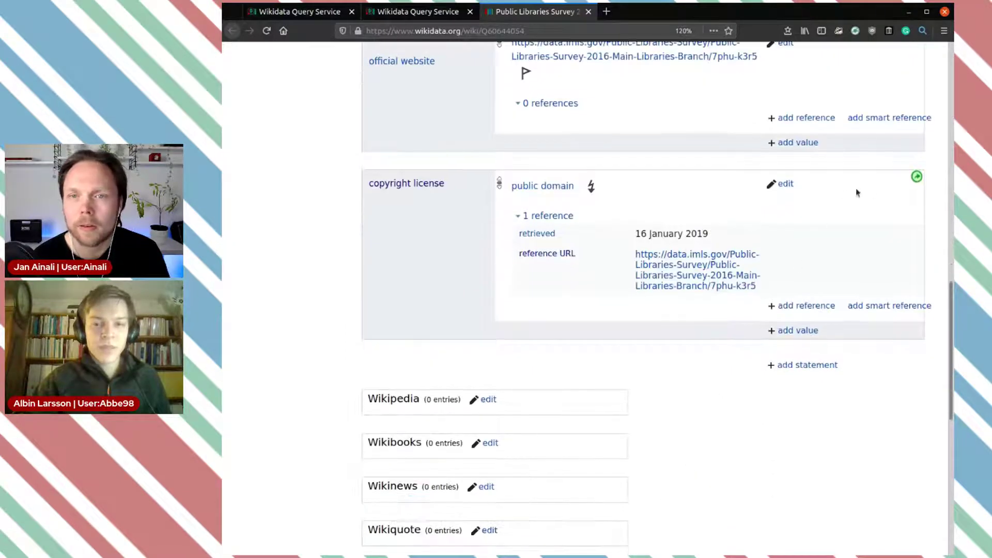
Step: Move the public domain copyright license claim to property P6216 within the same entity
left_click(917, 178)
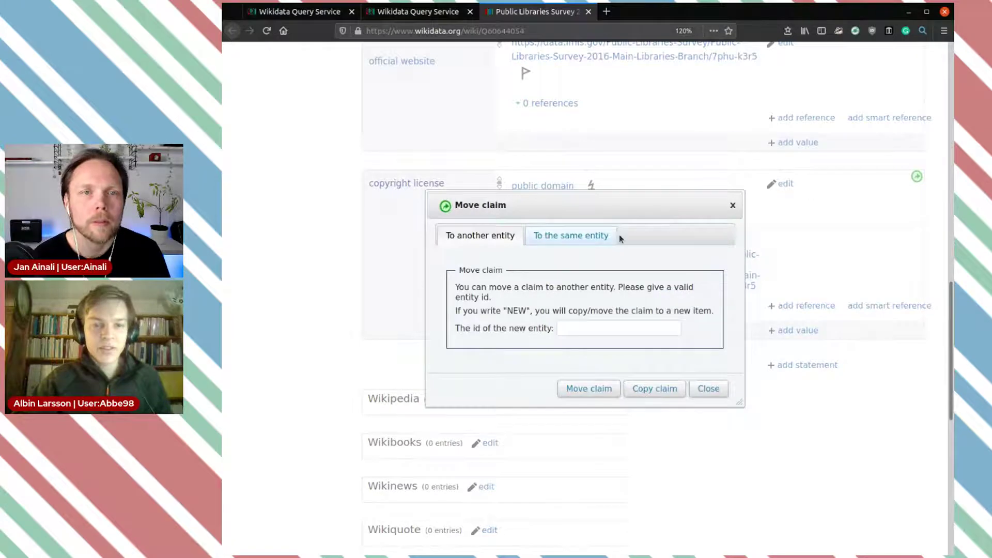
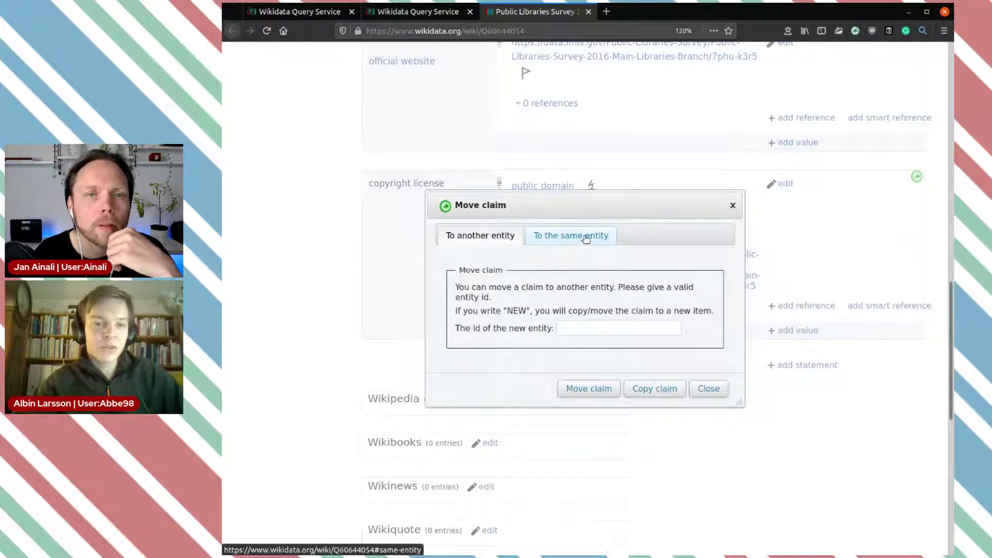
left_click(566, 242)
left_click(614, 332)
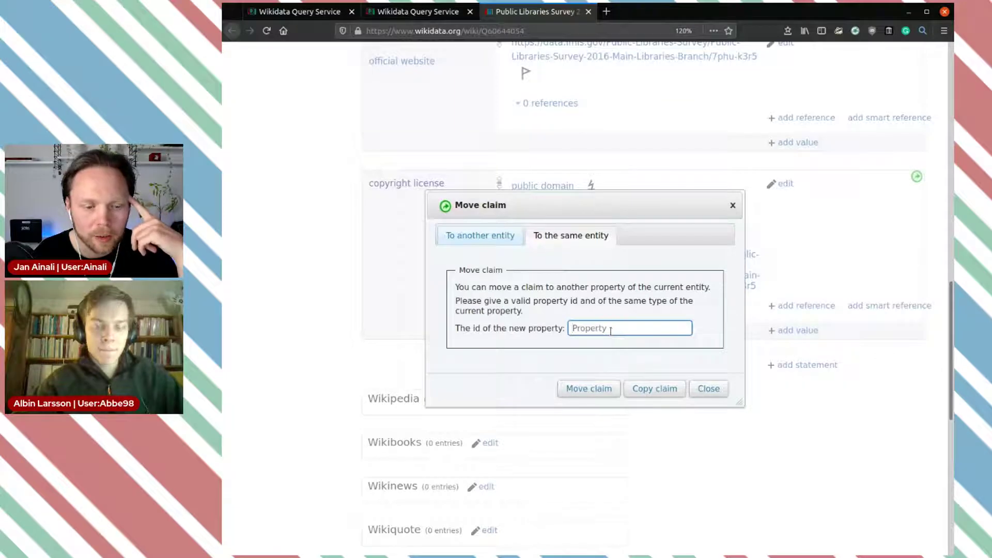
type("P6216")
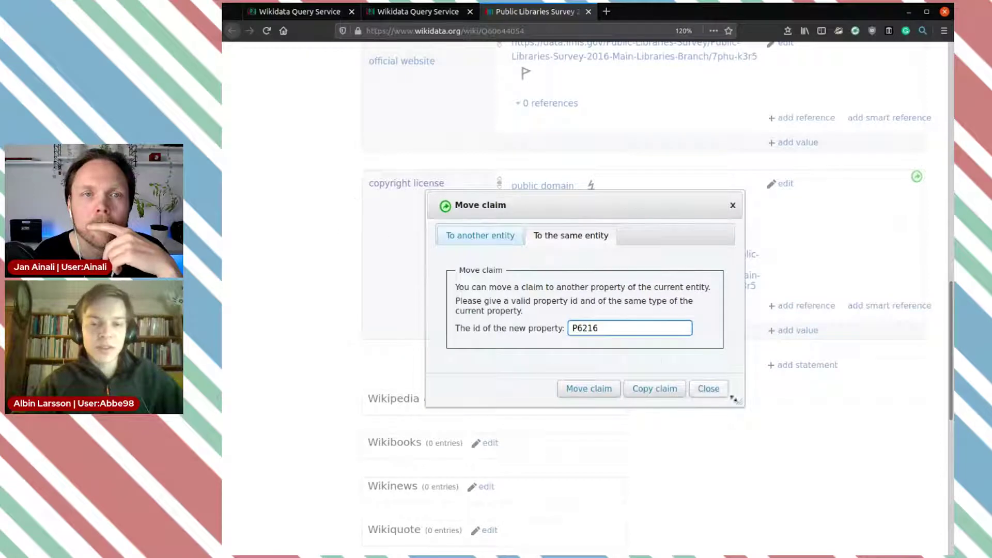
left_click(591, 390)
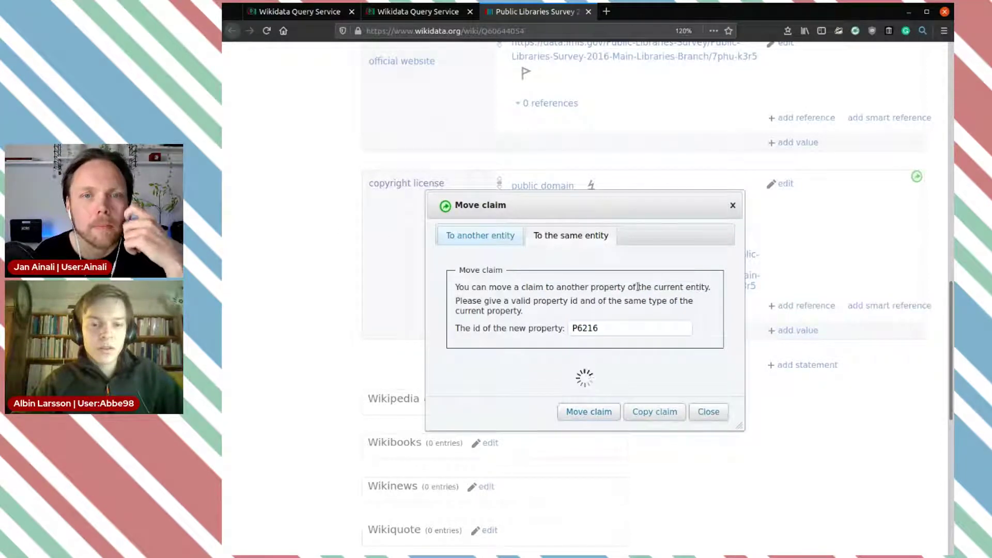
Step: Reload the item page and expand the reference under the copyright status statement to check it
left_click(268, 31)
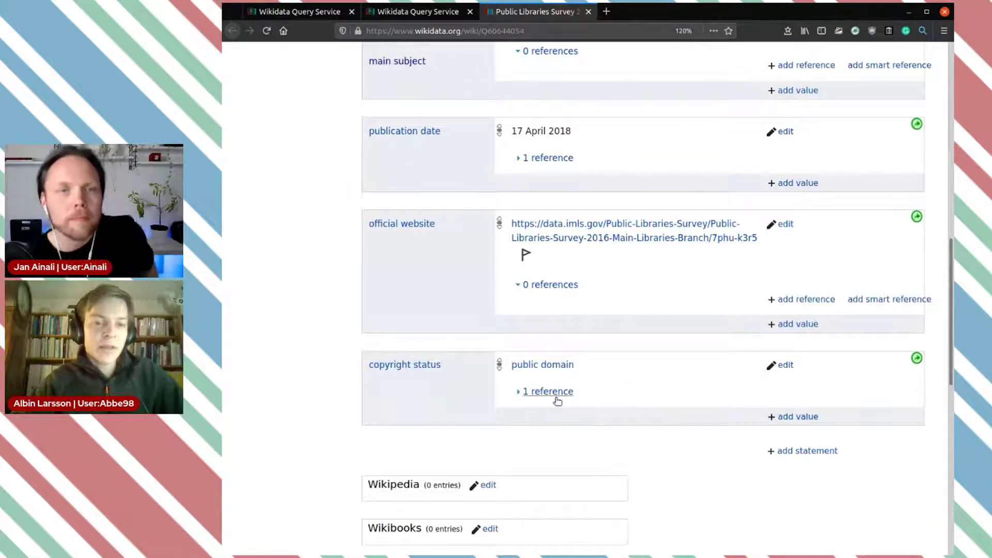
left_click(553, 395)
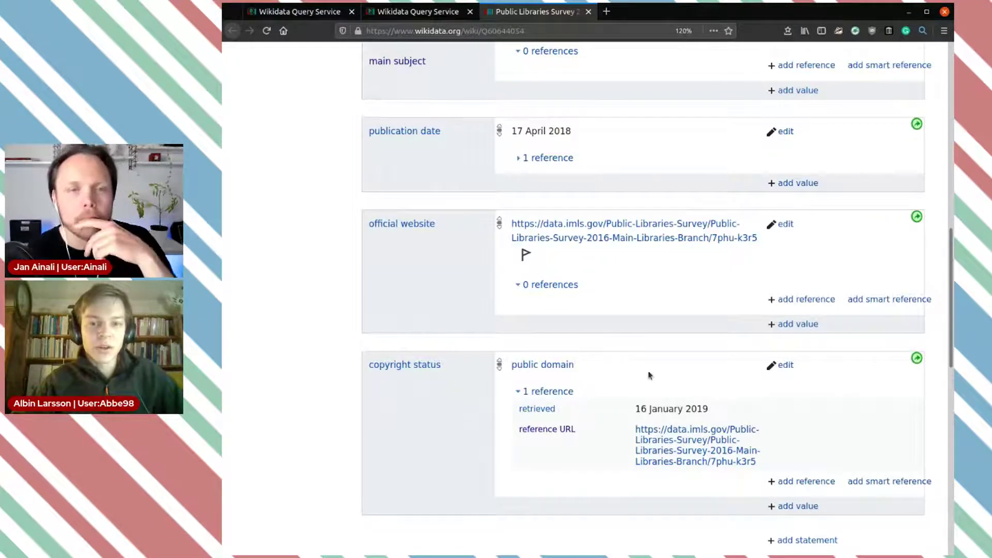
Step: Close the Public Libraries Survey item and open the other data set in the query results, Q60662183
scroll(650, 376, "up", 7)
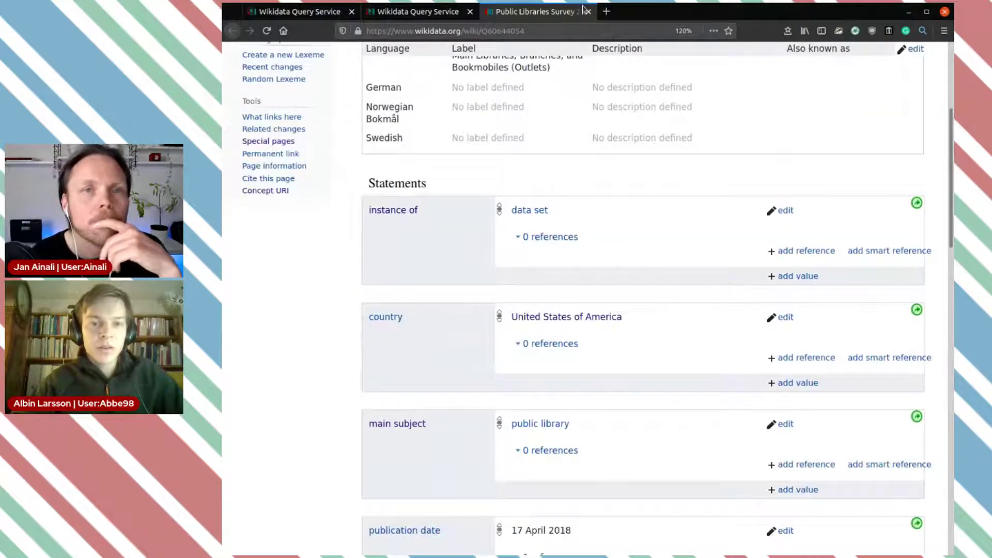
left_click(589, 12)
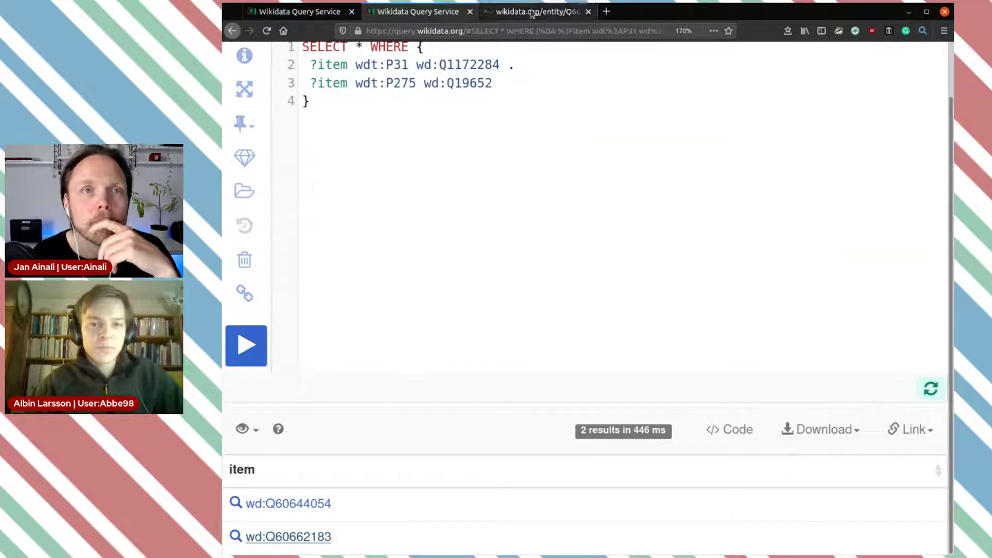
left_click(532, 11)
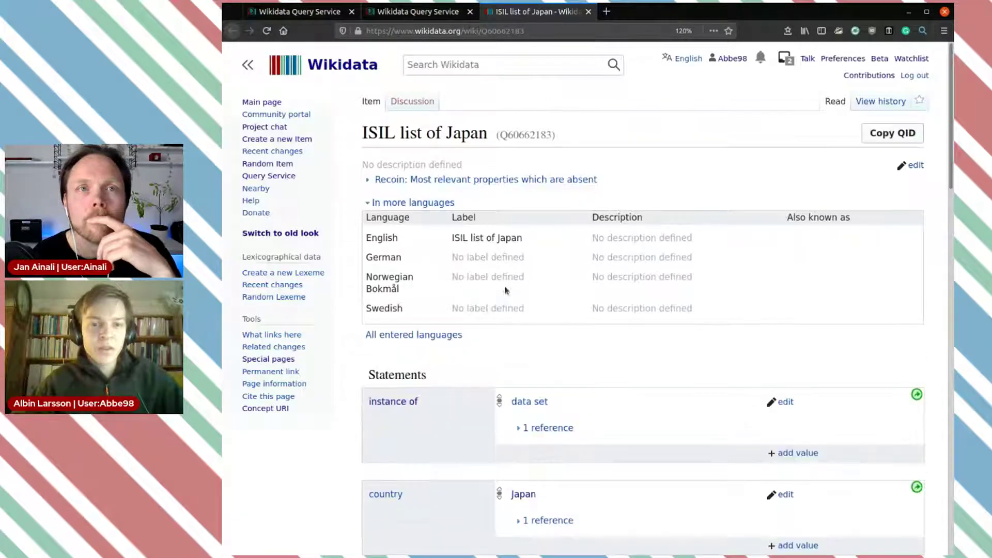
Step: Look through the ISIL list of Japan statements, expand the copyright license reference, and open its reference URL in a new tab
scroll(606, 293, "down", 2)
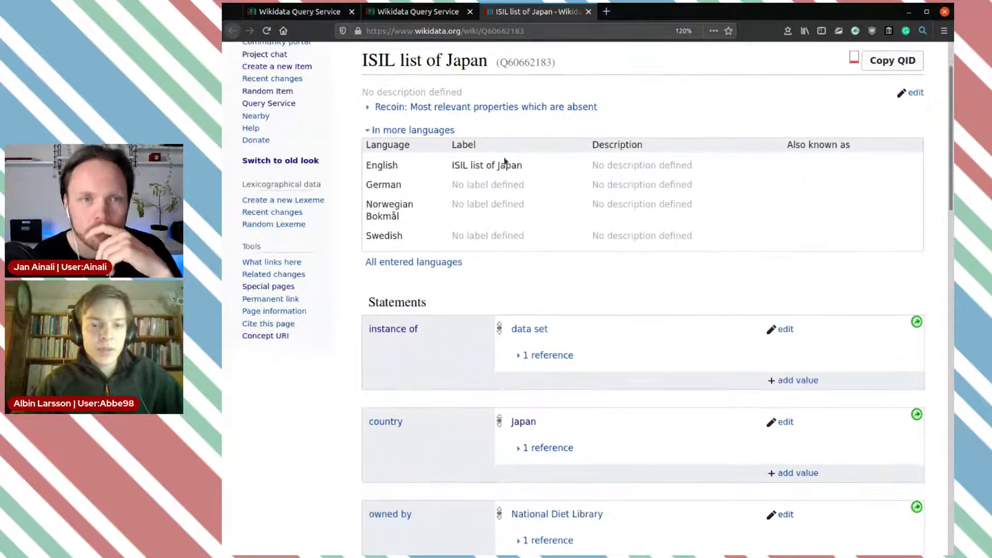
scroll(548, 224, "down", 3)
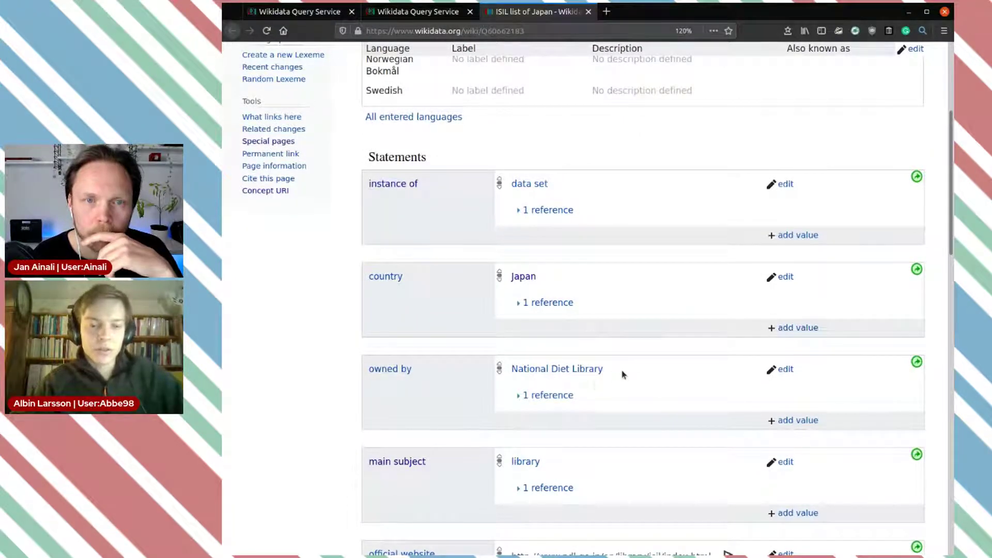
scroll(623, 375, "down", 7)
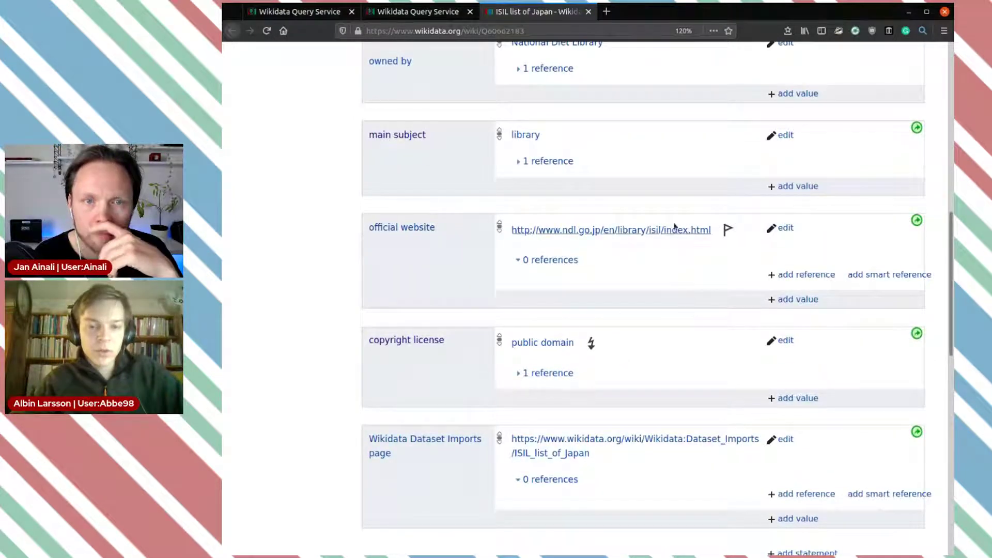
scroll(689, 279, "down", 3)
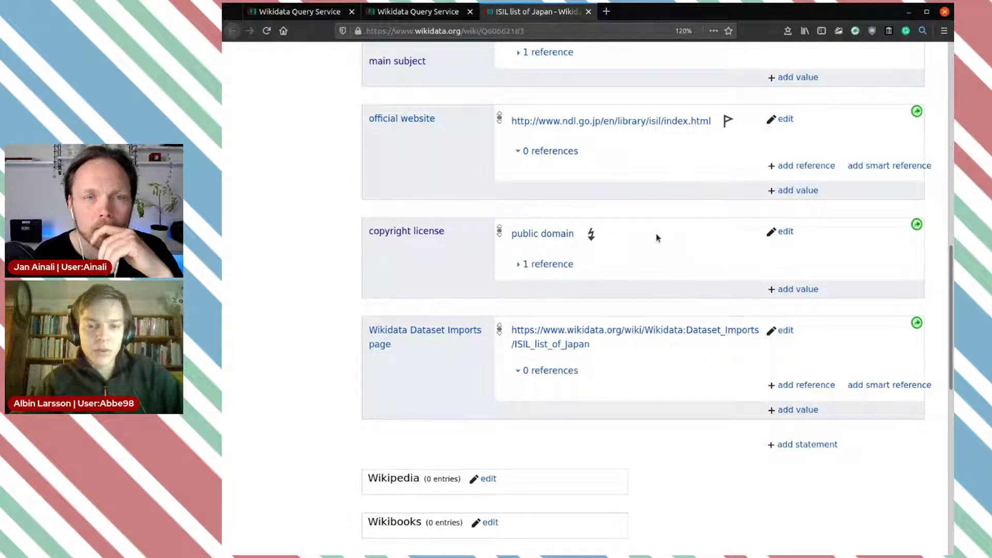
left_click(555, 265)
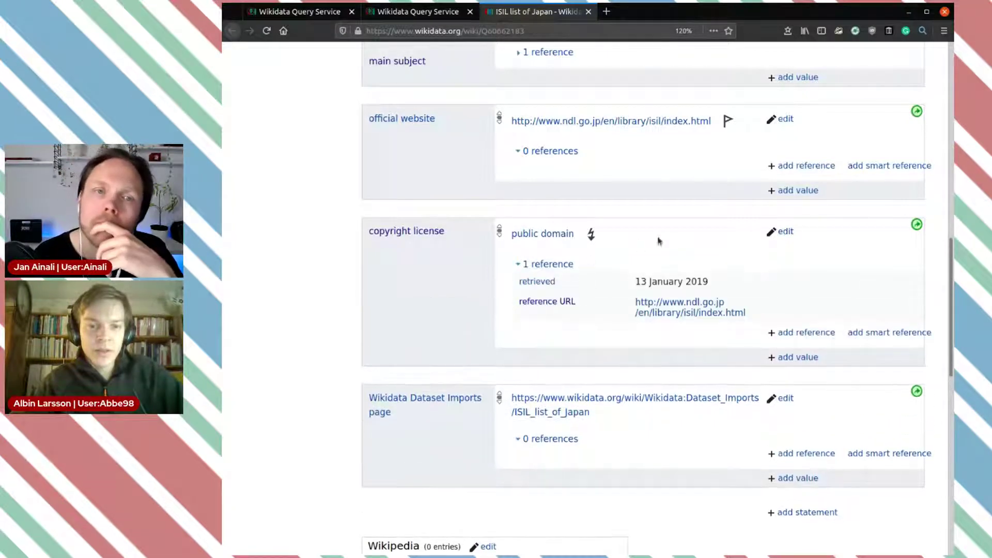
middle_click(708, 309)
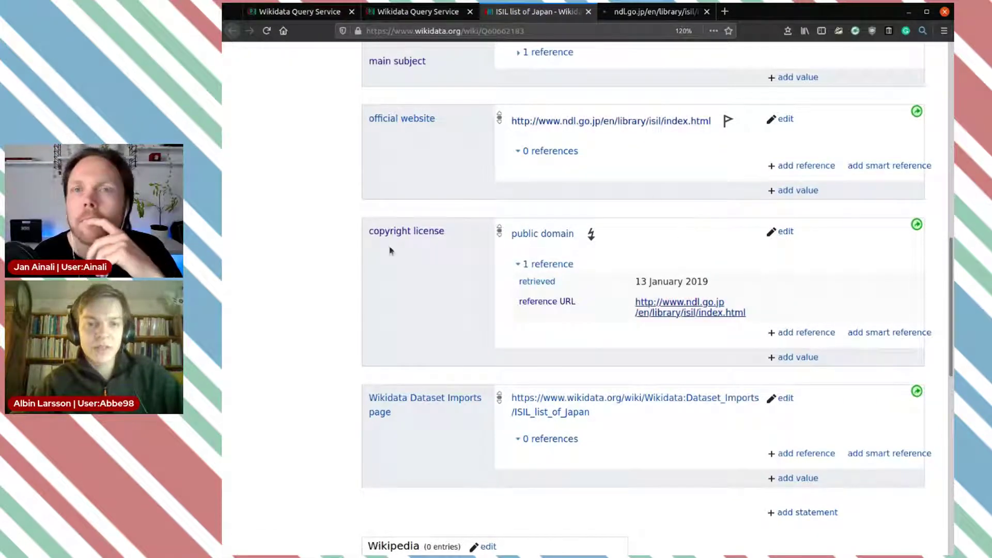
Step: Look over the item's other statements again, from instance of down to copyright license
mouse_move(469, 239)
left_mouse_down()
mouse_move(404, 236)
mouse_move(455, 247)
left_mouse_up()
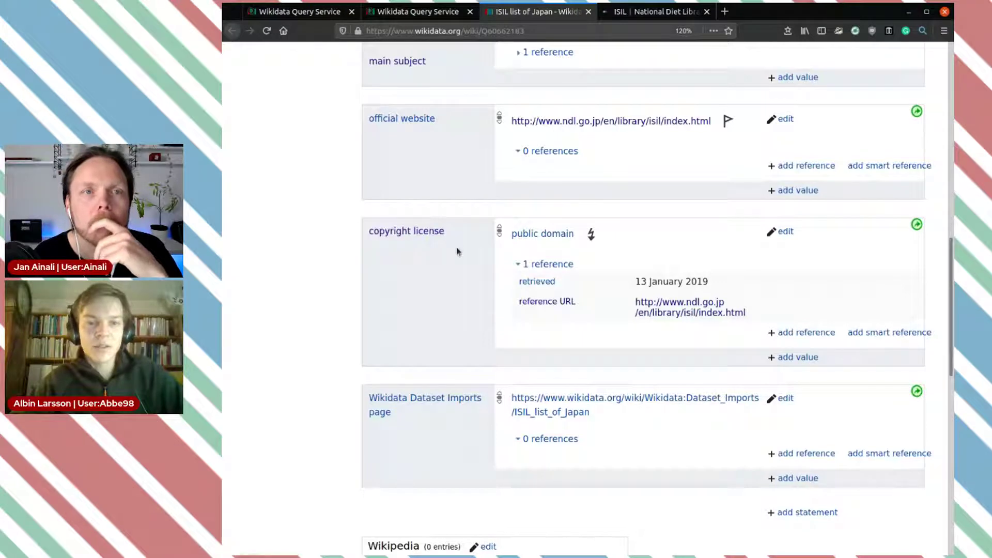
scroll(578, 260, "up", 2)
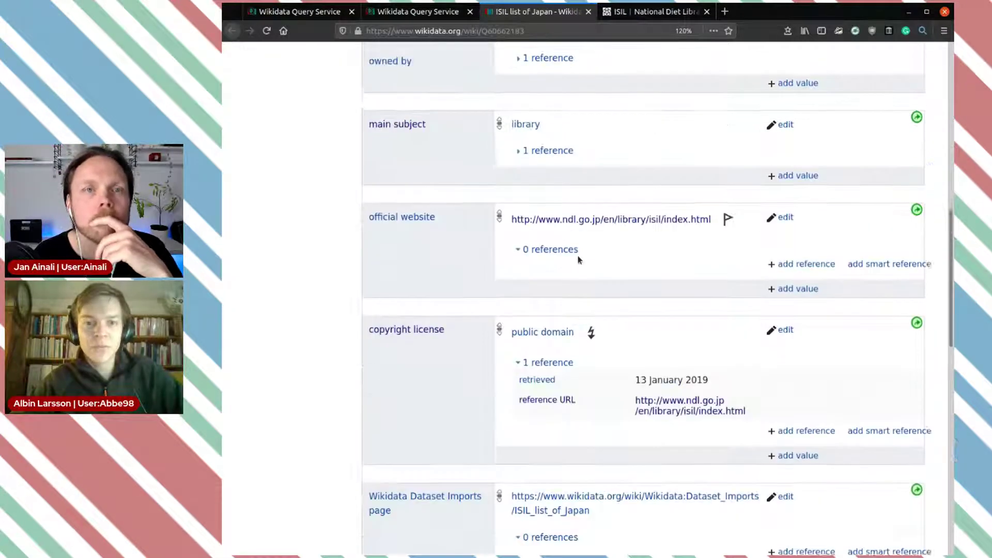
scroll(579, 260, "up", 3)
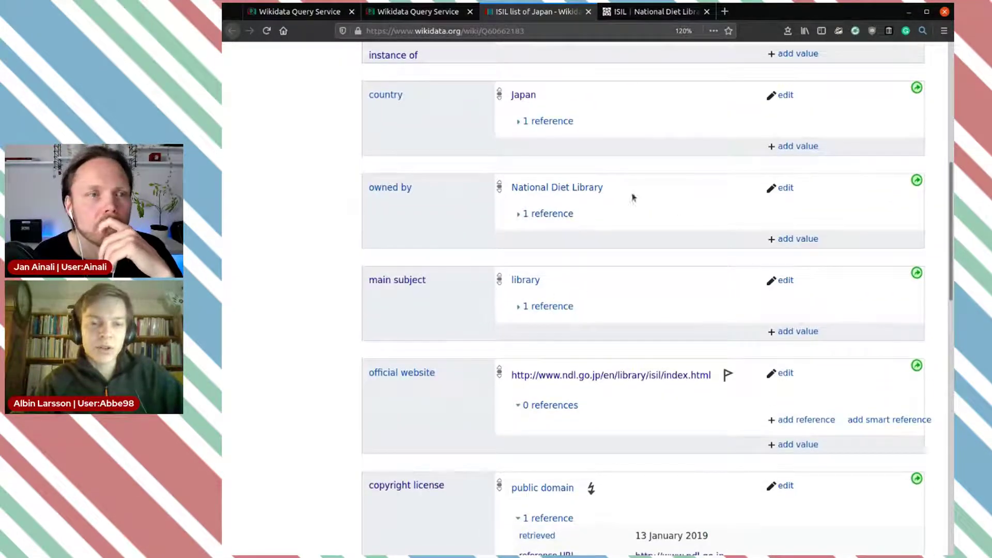
scroll(654, 192, "up", 2)
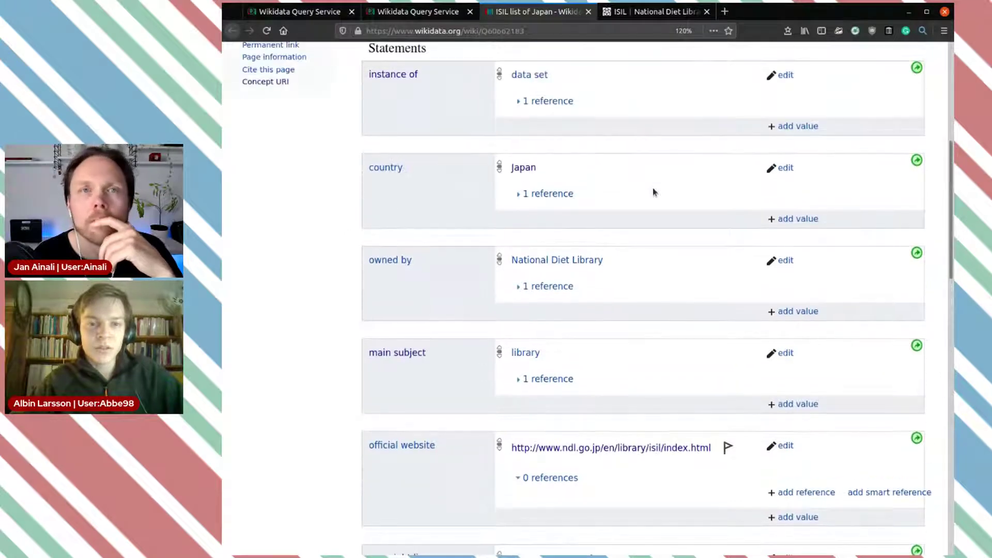
scroll(655, 192, "up", 2)
scroll(653, 190, "down", 5)
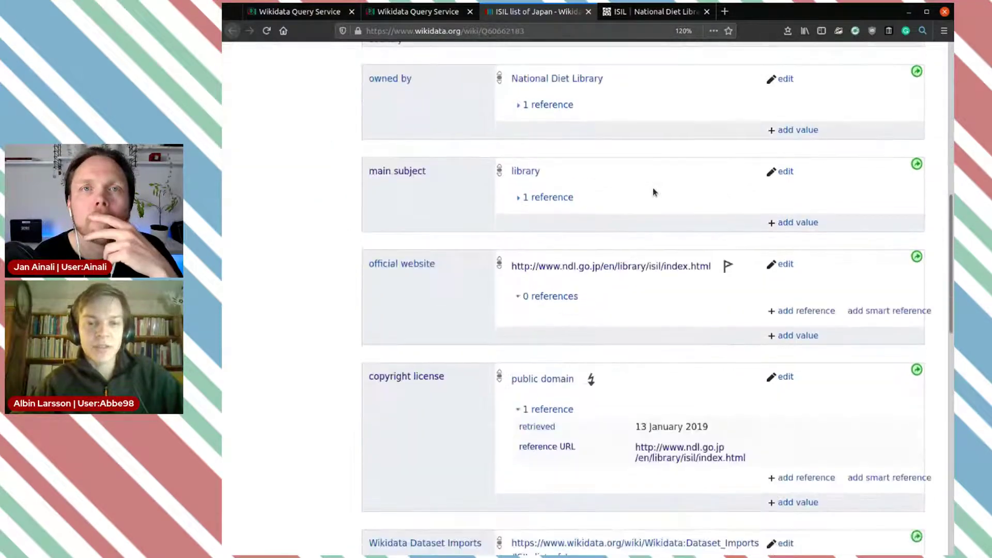
Step: Search the National Diet Library's ISIL reference page for "public d"
left_click(645, 13)
scroll(647, 296, "down", 3)
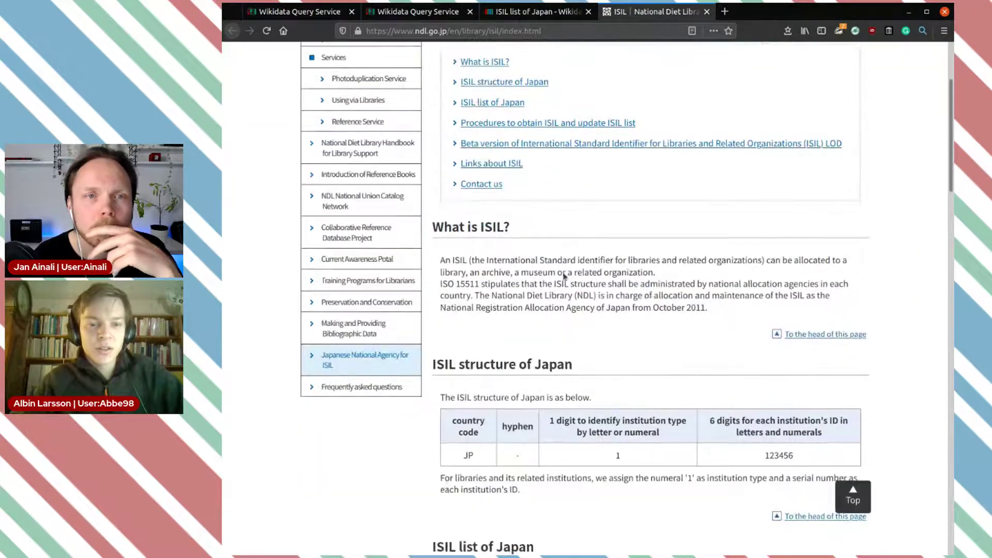
scroll(565, 277, "down", 1)
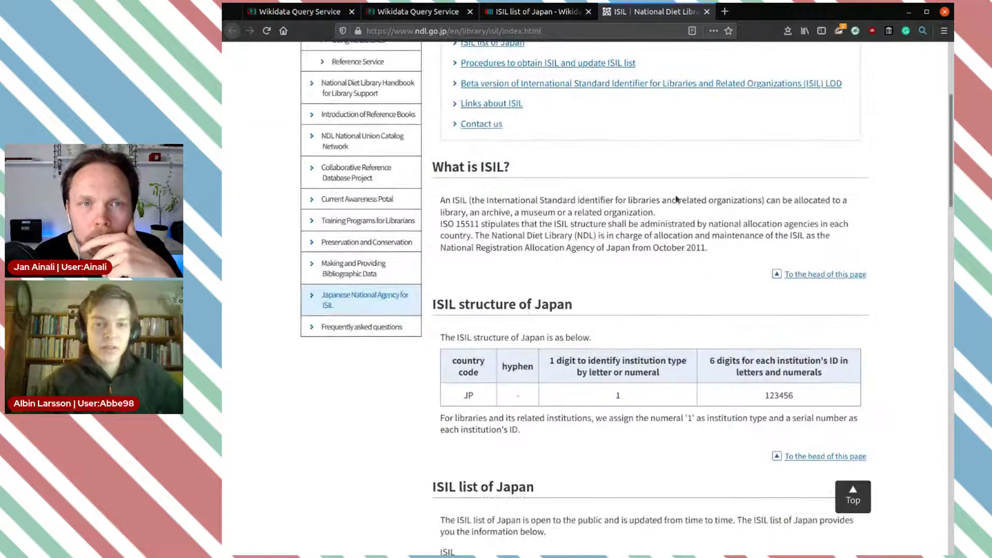
key("ctrl+f")
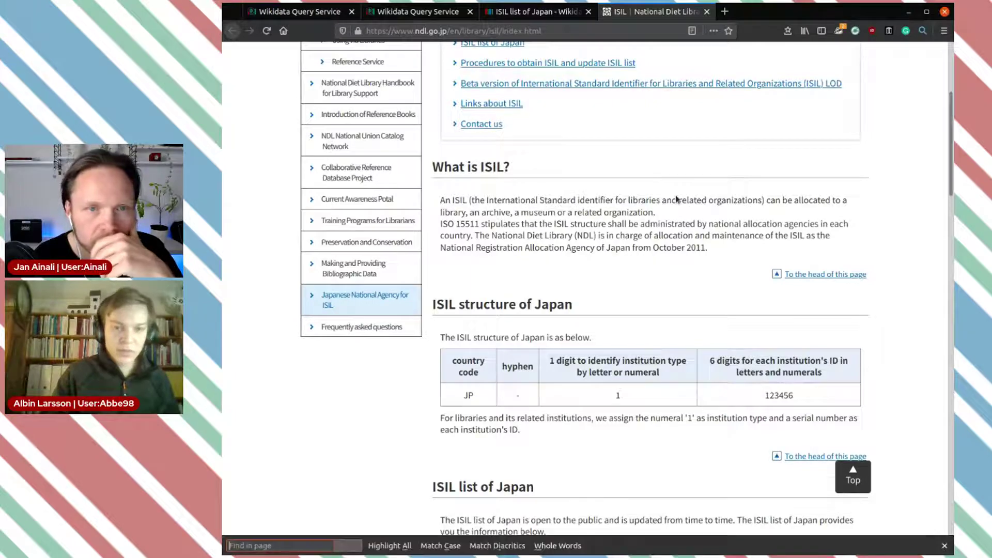
type("publi")
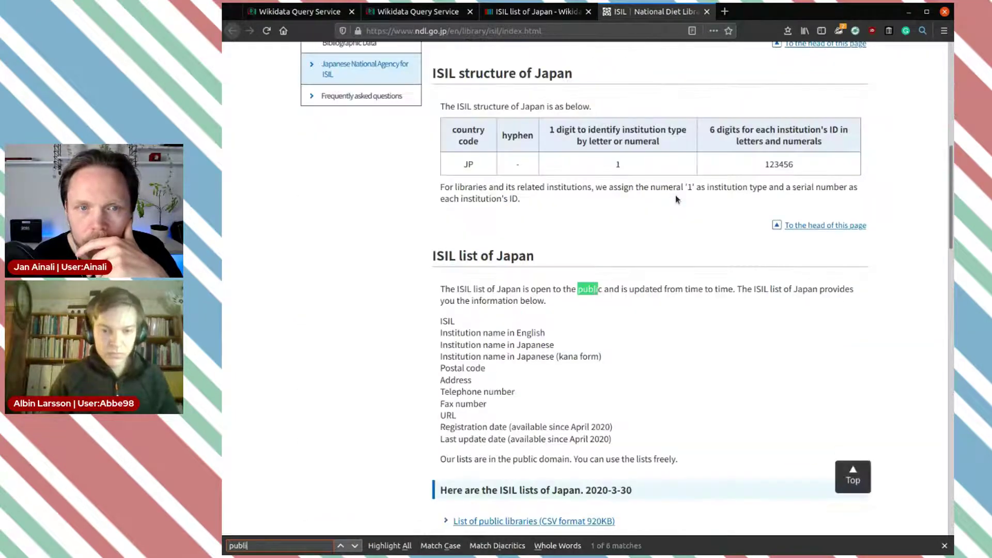
type("c d")
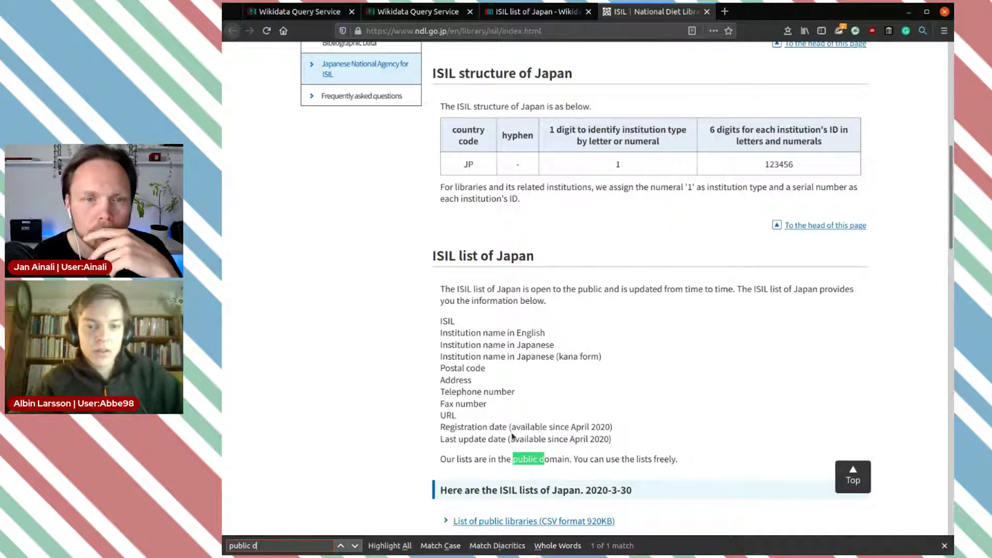
Step: Read the usage terms under the ISIL list of Japan heading, skim the rest of the page, and close it
scroll(555, 435, "down", 1)
scroll(555, 434, "down", 2)
left_click_drag(422, 368, 693, 370)
left_click(703, 371)
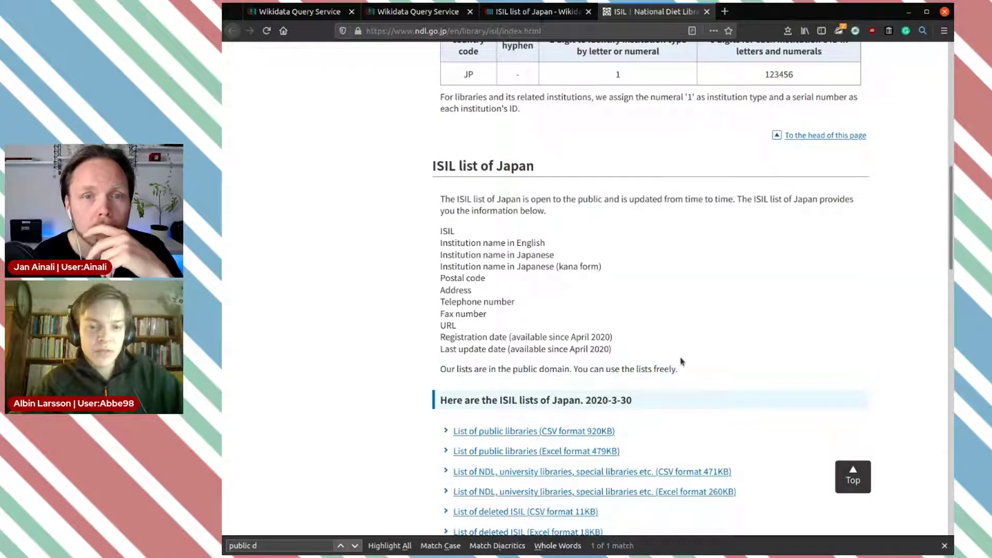
scroll(699, 216, "down", 10)
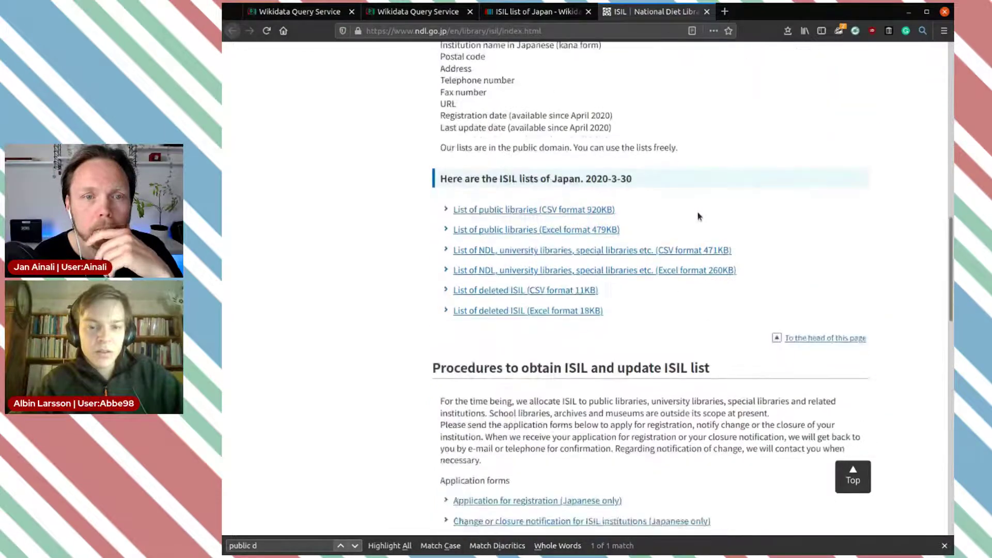
scroll(699, 215, "up", 12)
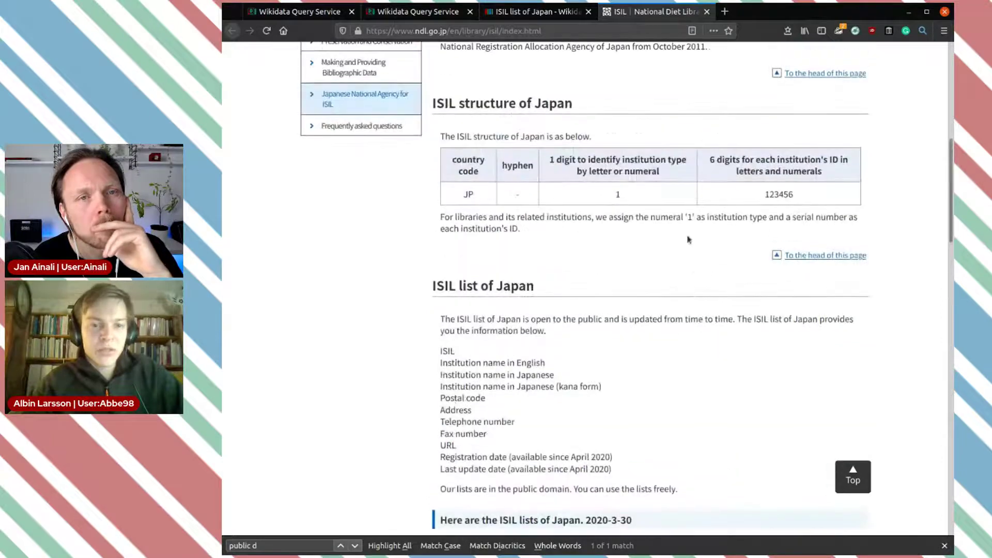
scroll(623, 260, "up", 8)
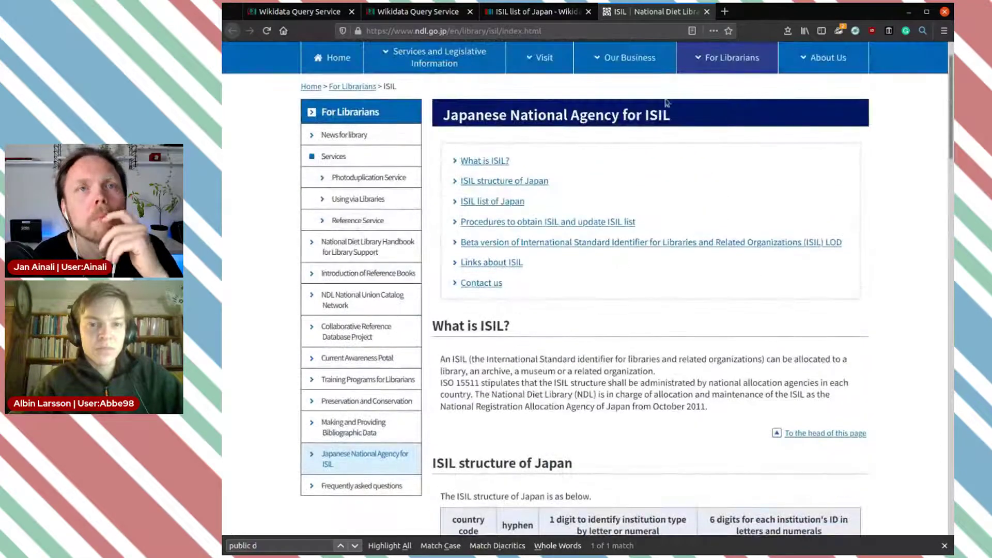
left_click(706, 12)
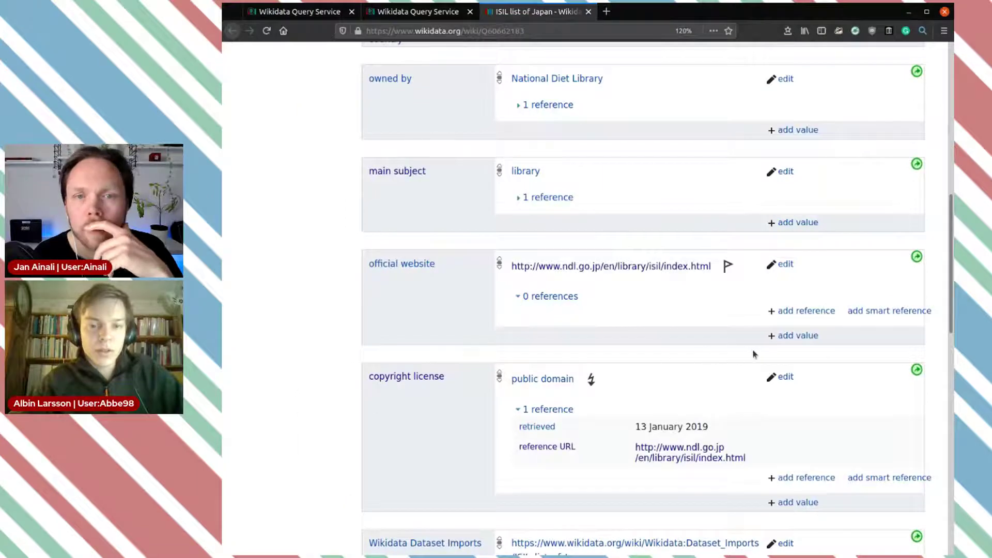
Step: Move the ISIL list of Japan item's public domain copyright license claim to property P6216 within the same entity
scroll(763, 356, "down", 2)
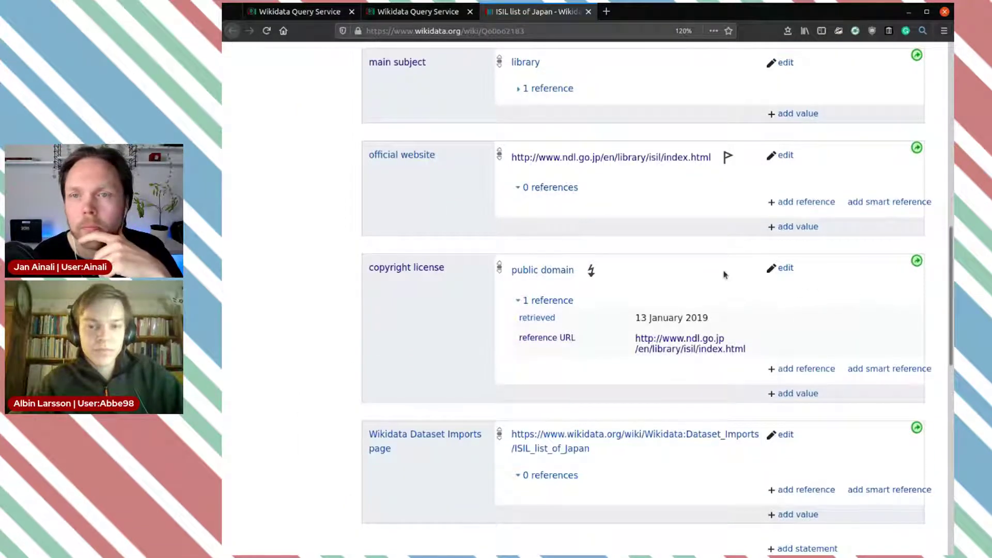
scroll(672, 274, "down", 1)
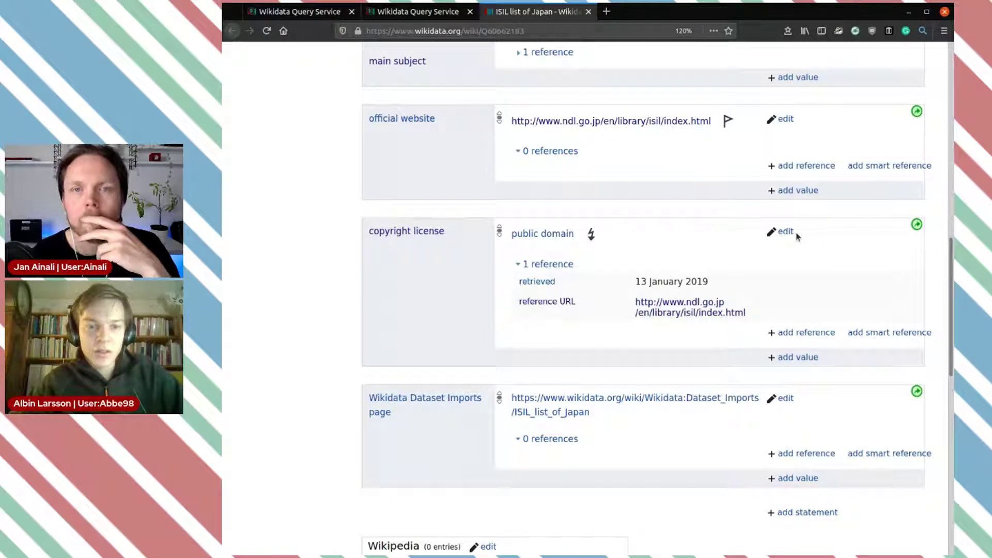
left_click(917, 225)
left_click(581, 326)
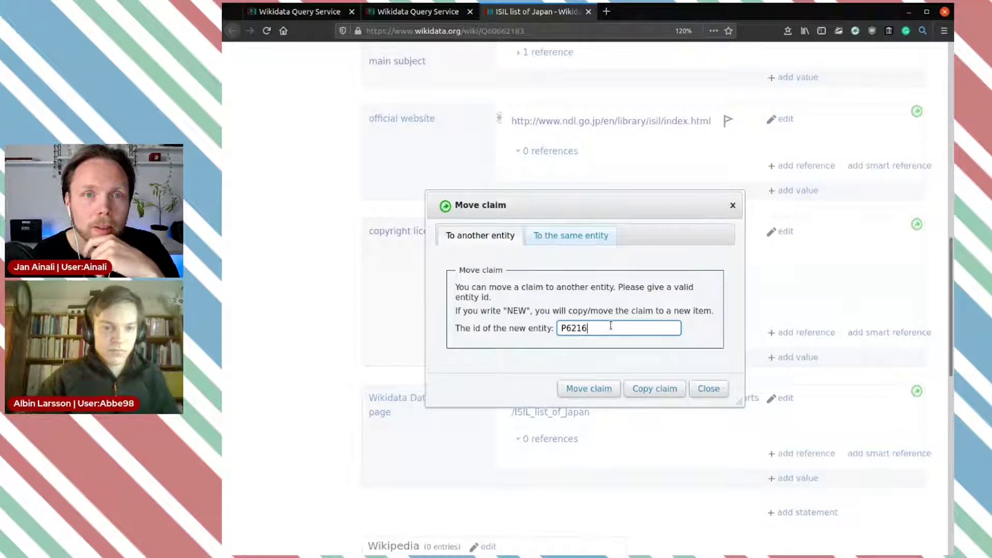
key("ctrl+a")
key("ctrl+c")
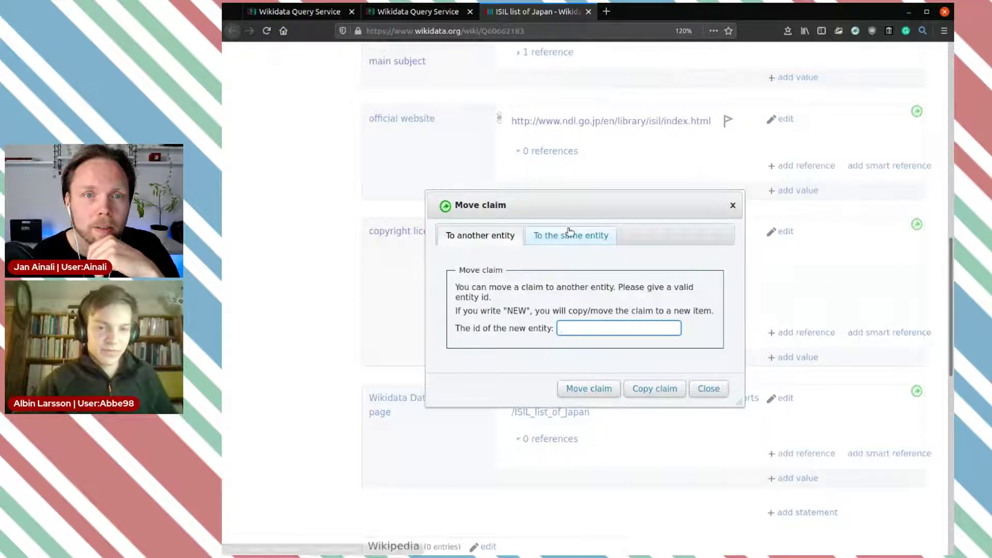
left_click(568, 234)
left_click(612, 326)
key("ctrl+v")
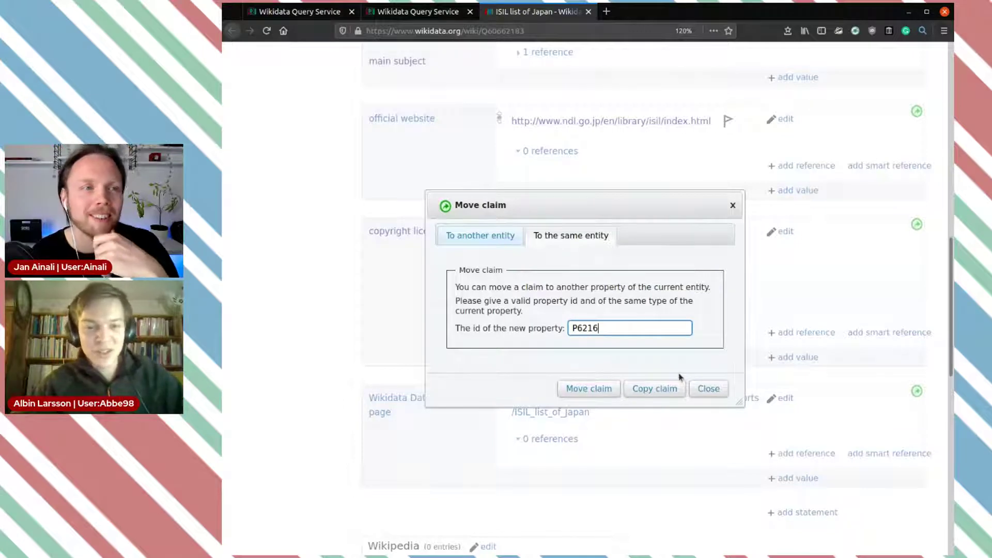
left_click(590, 394)
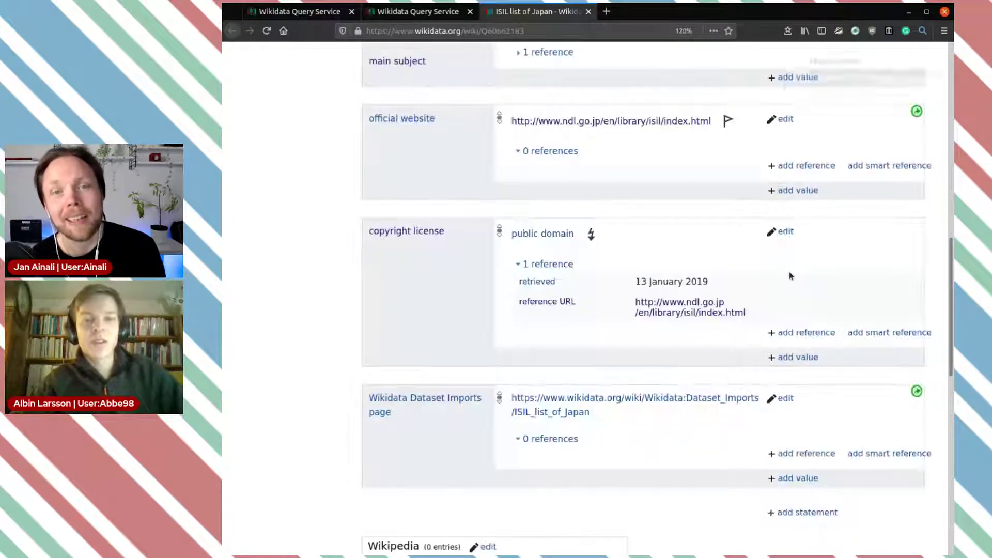
Step: Close the ISIL list of Japan item and the public domain data set query, returning to the license count results
scroll(706, 235, "up", 3)
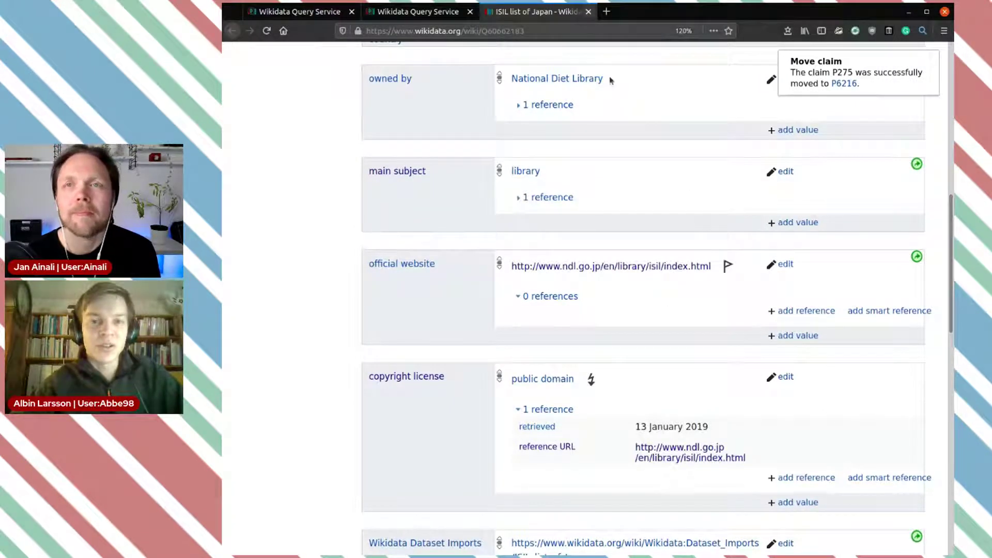
left_click(588, 12)
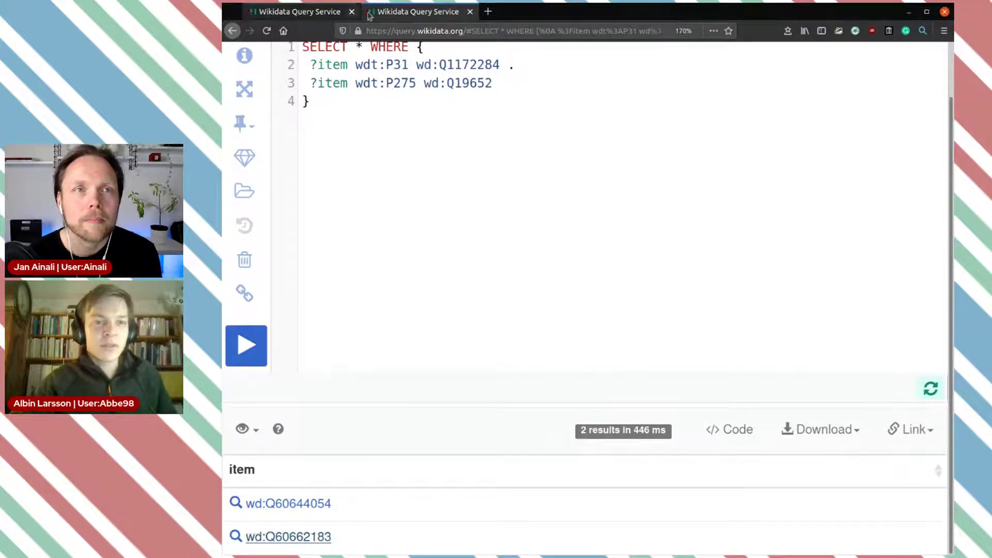
left_click(293, 11)
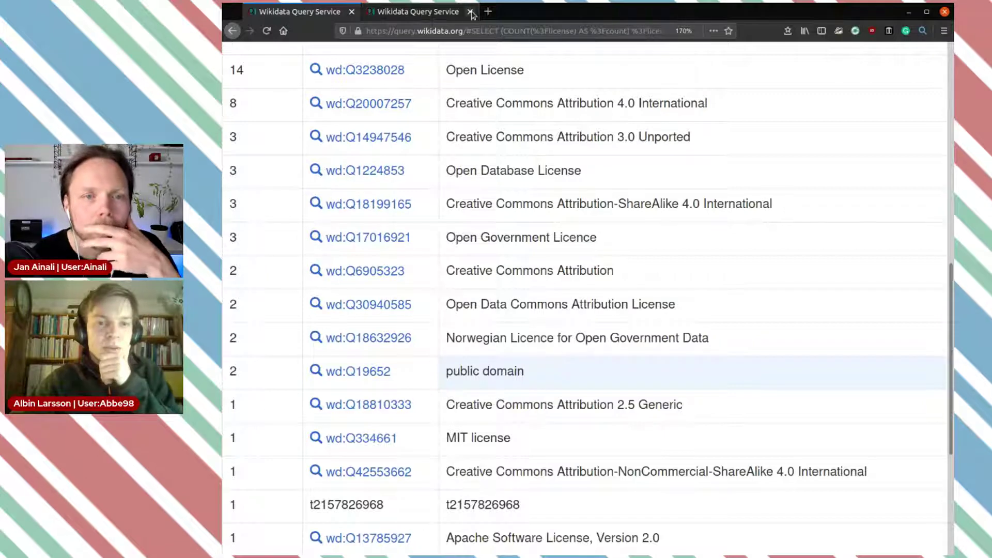
left_click(408, 11)
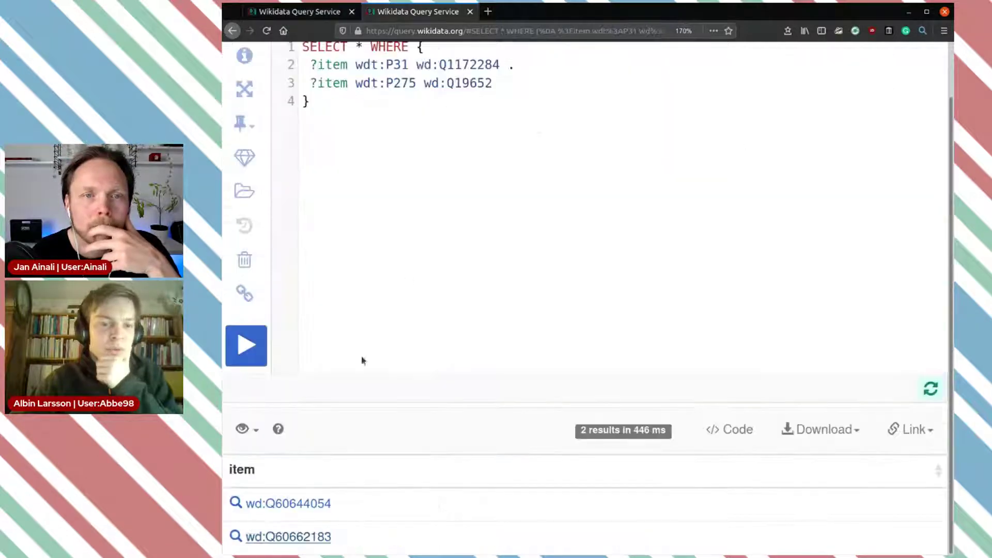
left_click(470, 12)
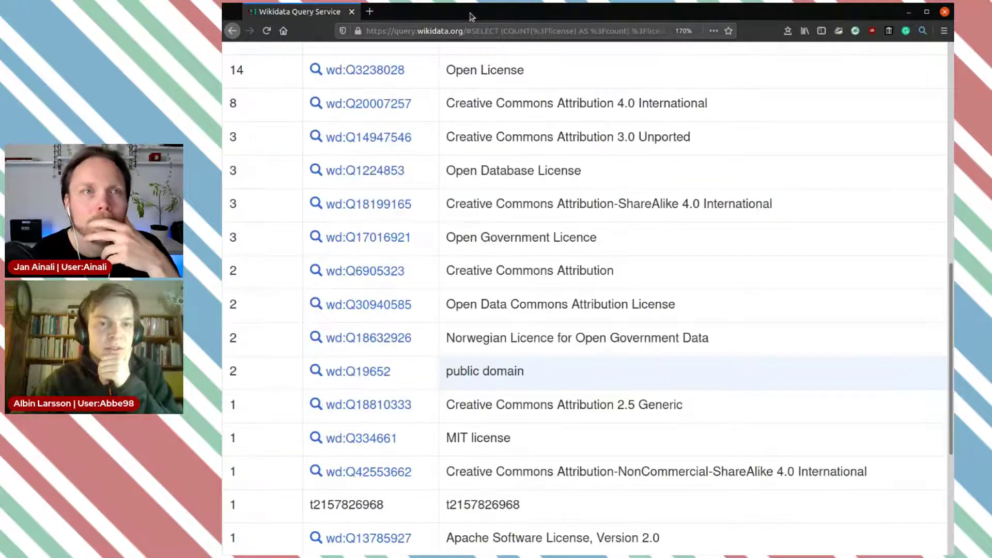
Step: Copy the open data identifier wd:Q309901 from the license results and open a blank Wikidata Query Service page in a new tab
scroll(674, 355, "down", 5)
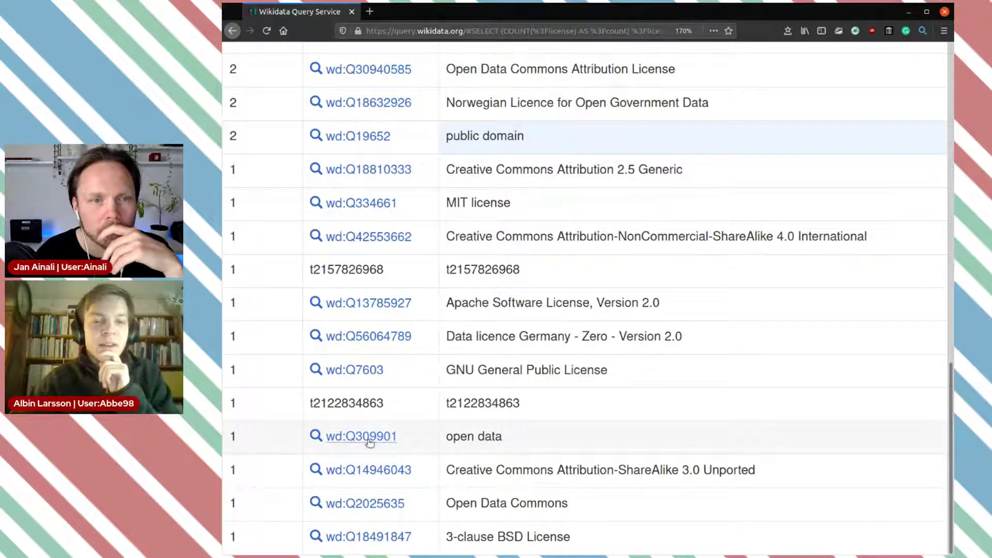
left_click_drag(412, 437, 324, 437)
key("ctrl+c")
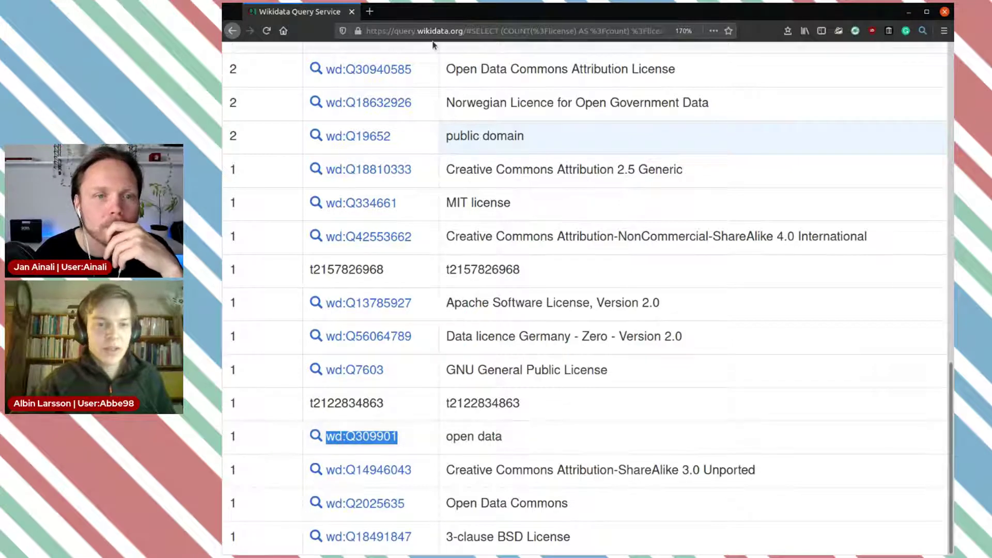
left_click(369, 12)
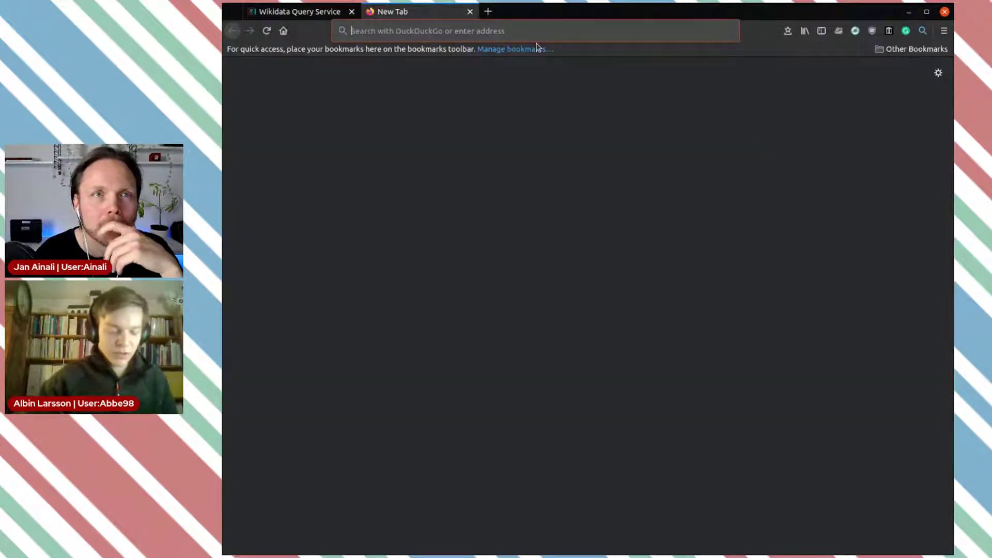
type("query.wikidata.org/")
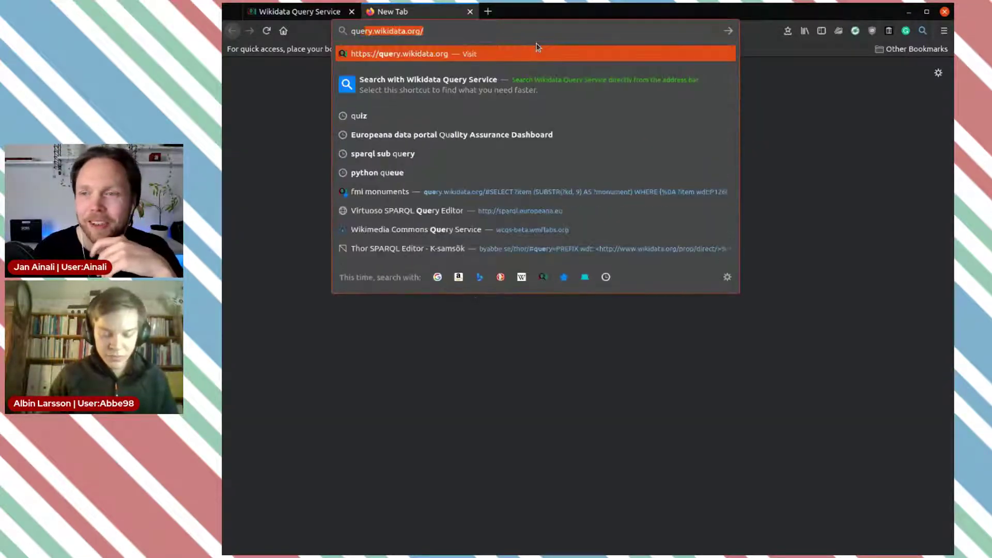
key("Return")
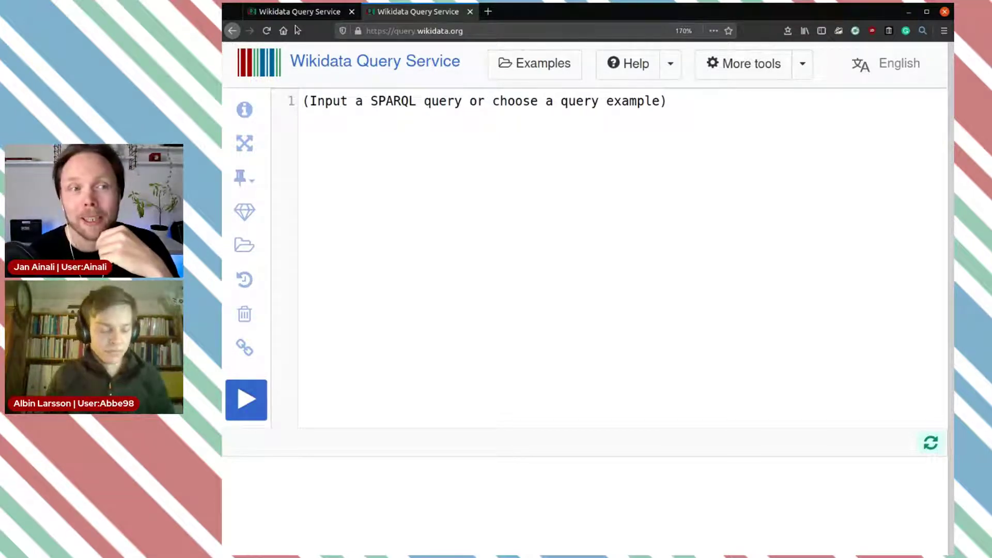
Step: Insert the SELECT * WHERE query skeleton and paste wd:Q309901 inside its braces
type("SEL")
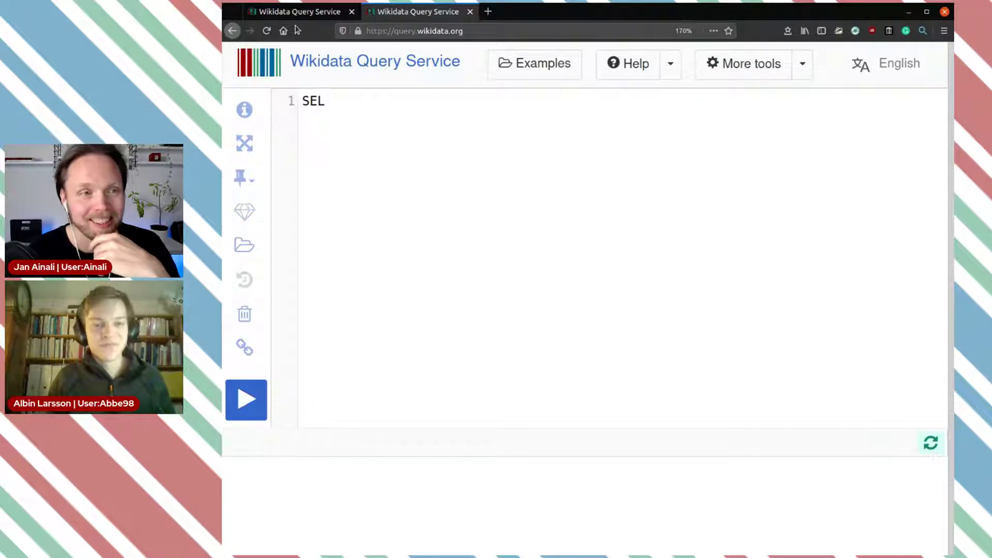
key("ctrl+space")
key("Down")
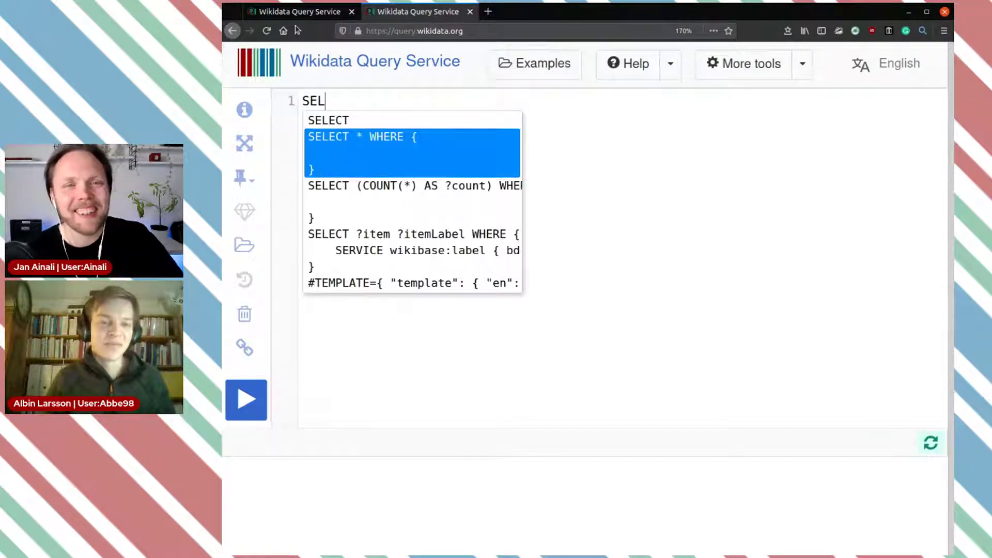
key("Return")
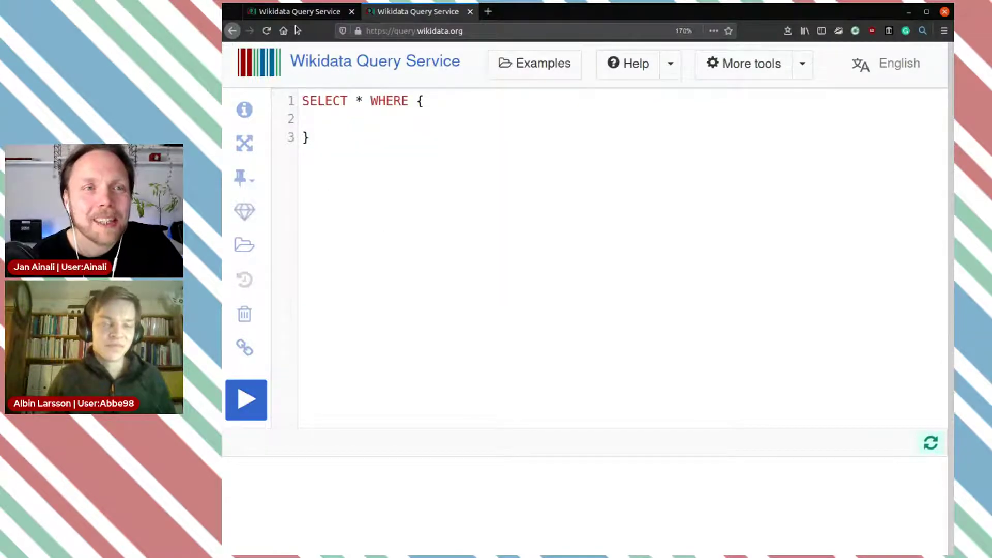
key("ctrl+v")
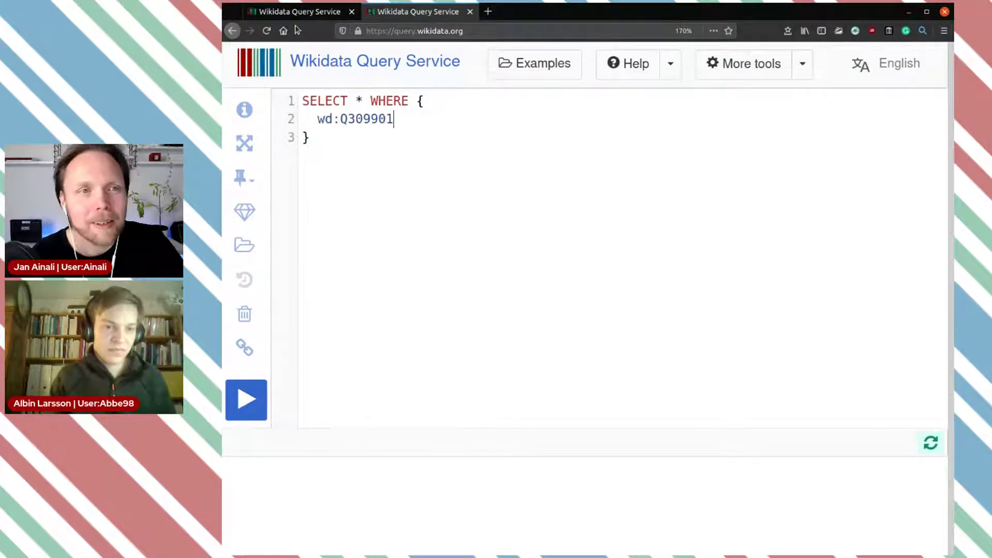
Step: Complete the triple as ?item wdt:P275 wd:Q309901, using the copyright license property, and run the query
key("ctrl+Left")
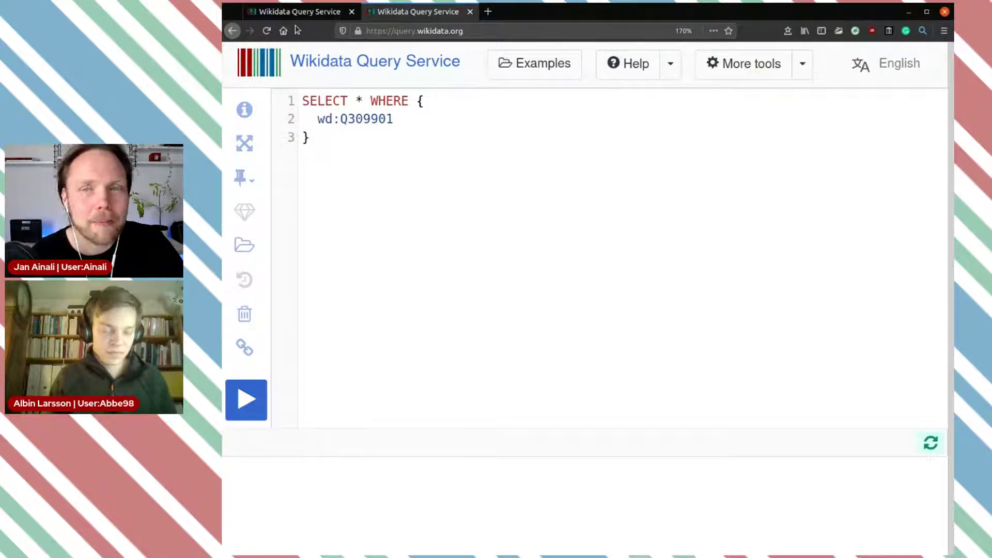
type("?ite")
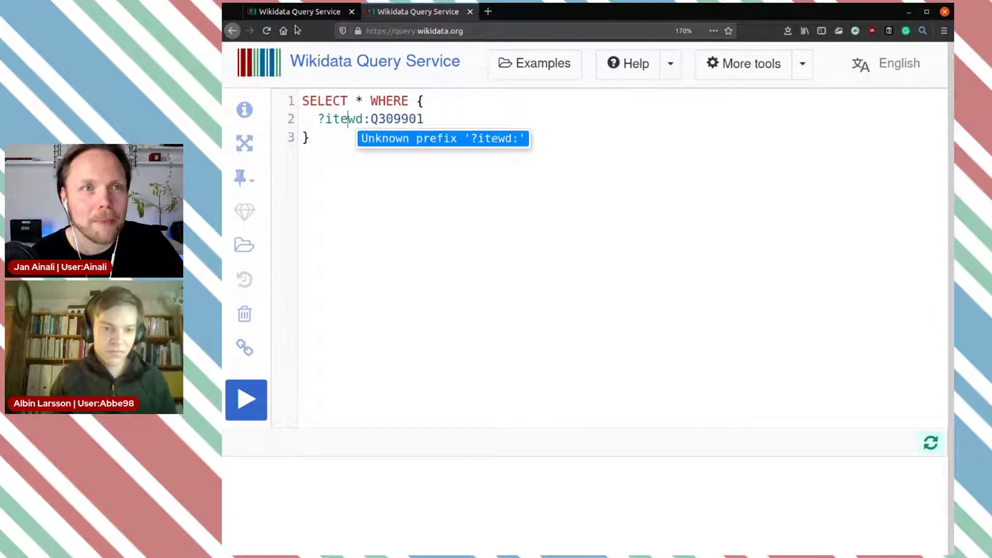
type("m ")
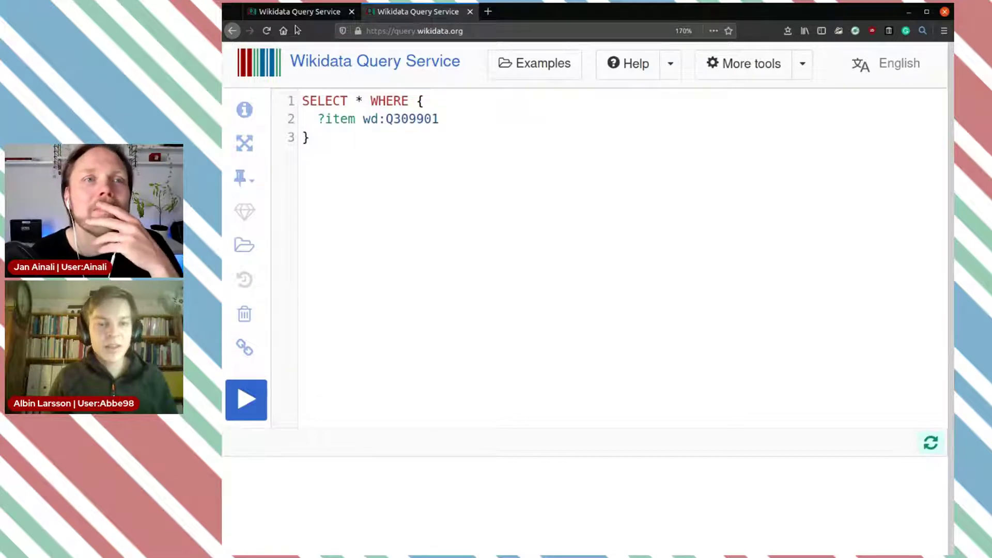
type(" wd")
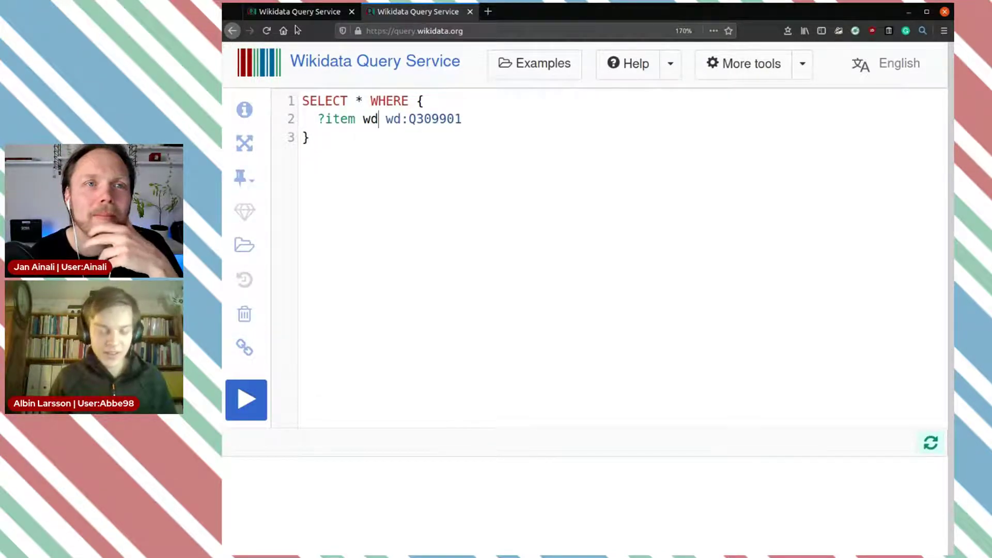
type("t")
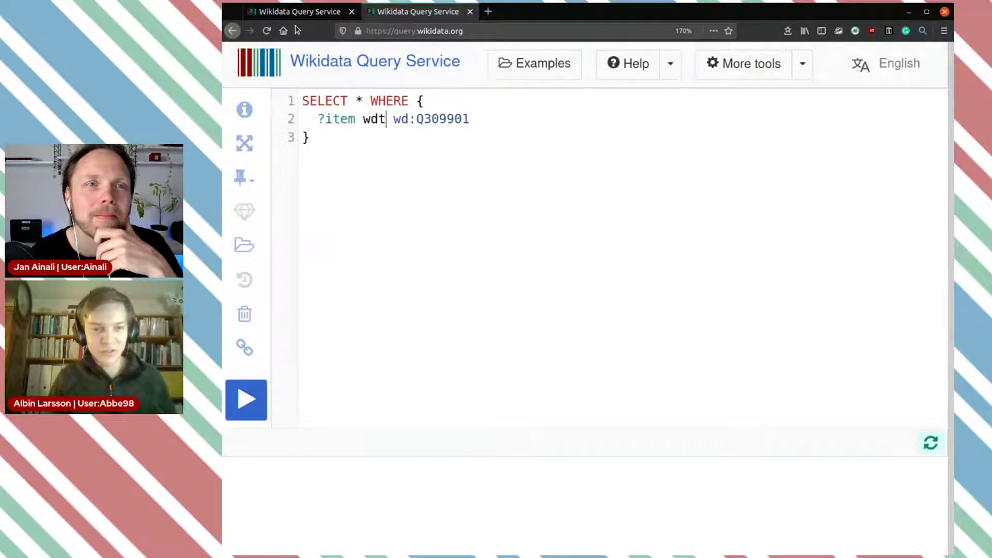
type(":")
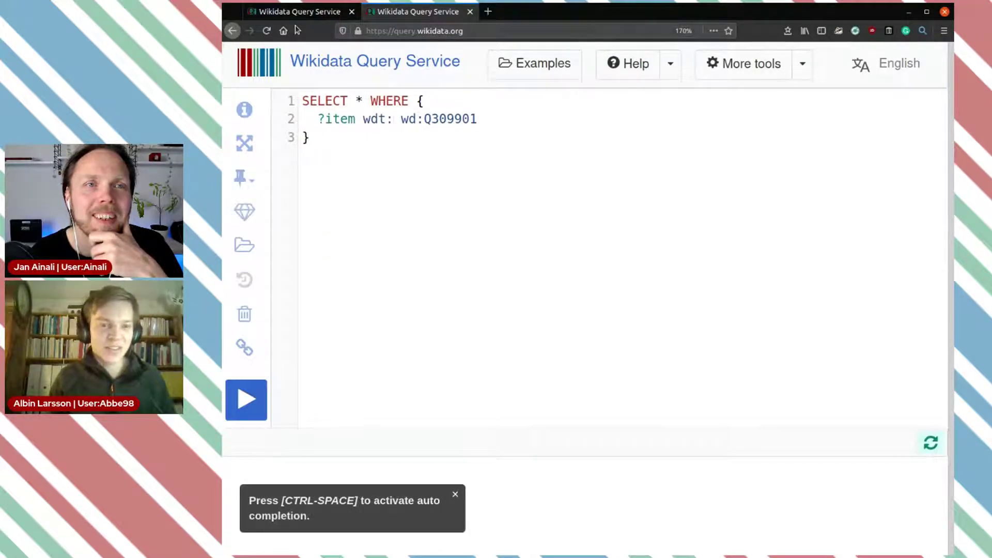
key("ctrl+space")
type("copy")
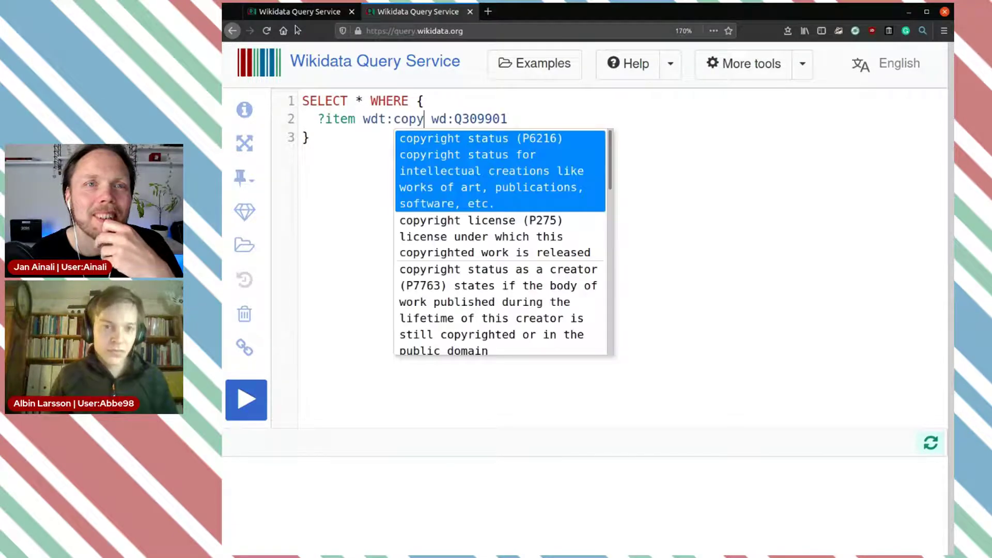
key("Down")
key("Return")
left_click(243, 397)
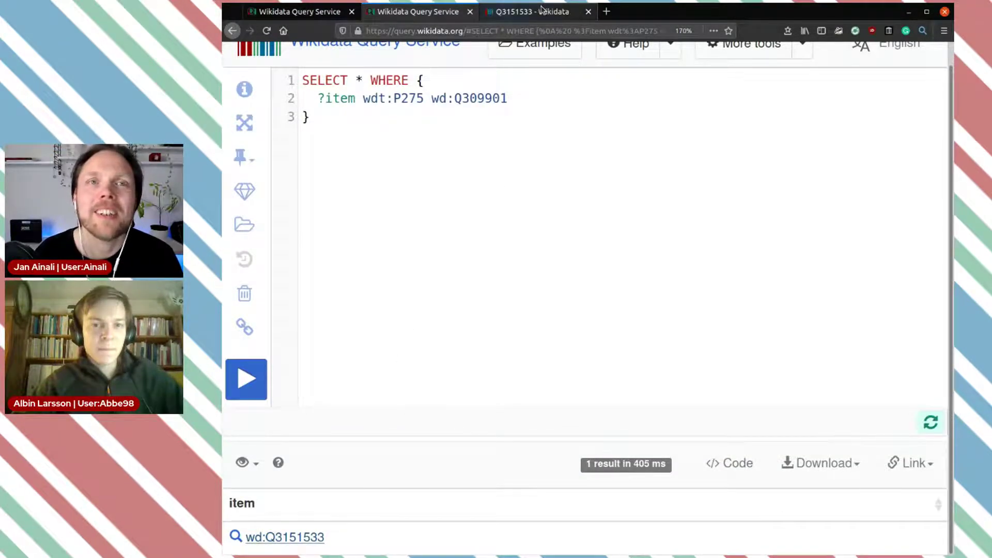
Step: Open the resulting item Q3151533 and examine its author, publisher, official website and copyright license statements
left_click(541, 9)
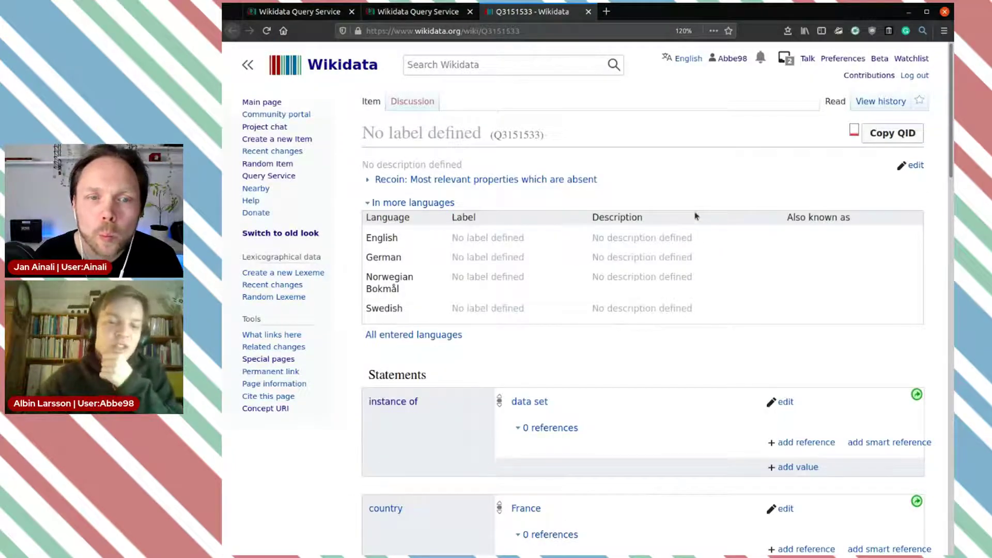
scroll(643, 402, "down", 6)
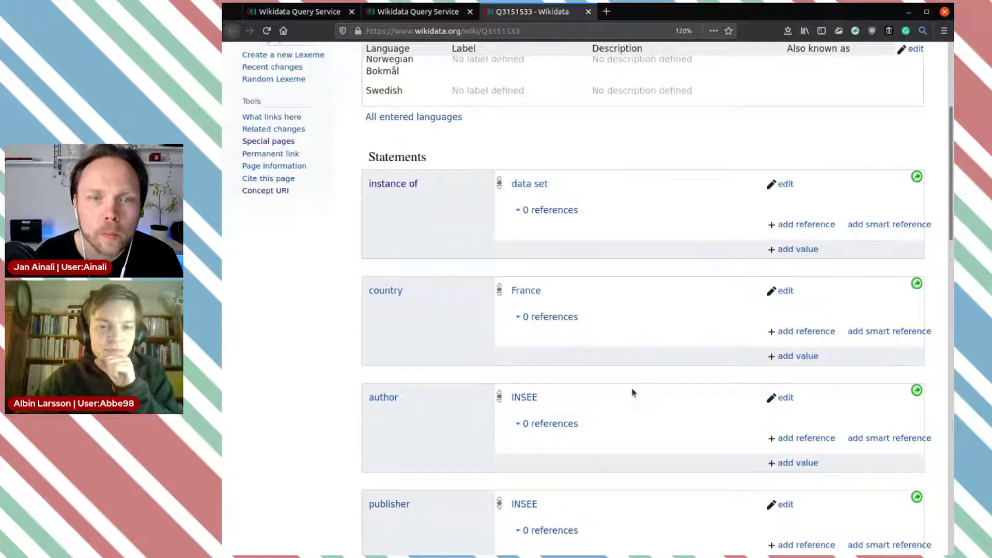
scroll(633, 393, "down", 1)
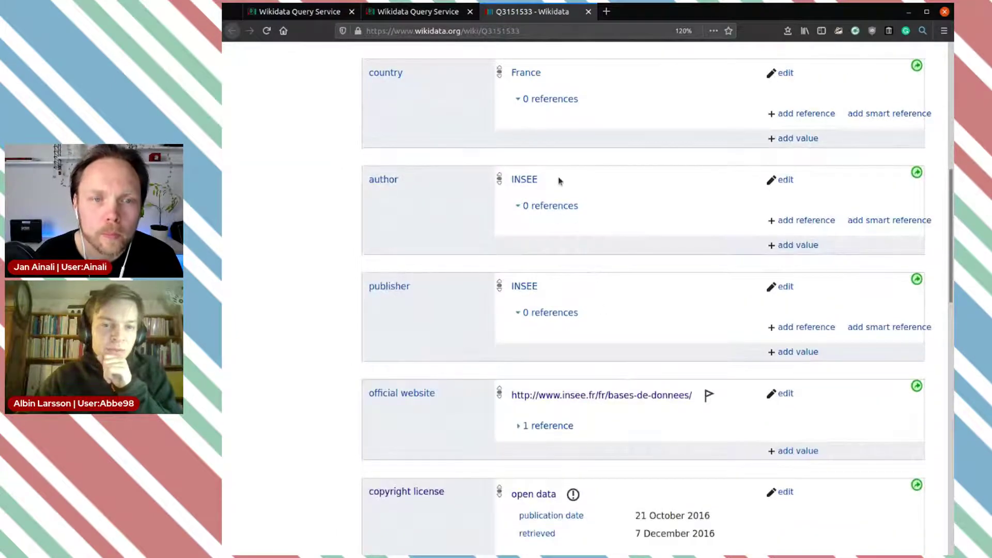
left_click_drag(522, 181, 510, 182)
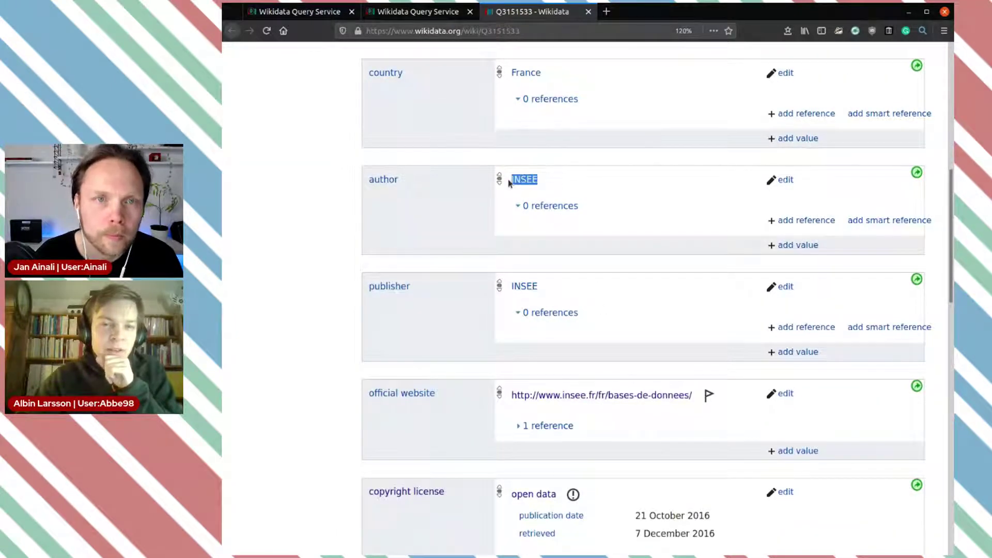
left_click(611, 188)
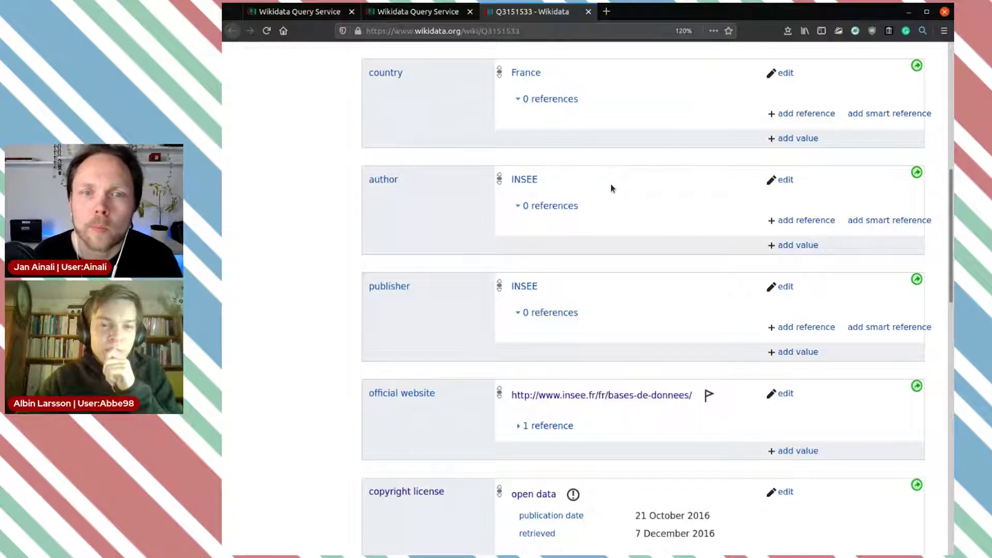
scroll(598, 185, "down", 3)
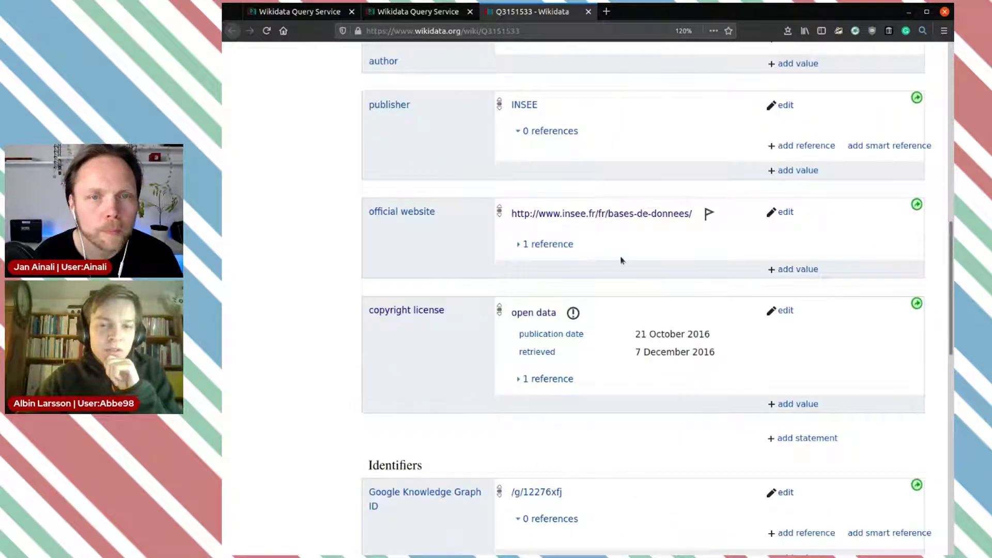
scroll(653, 272, "up", 2)
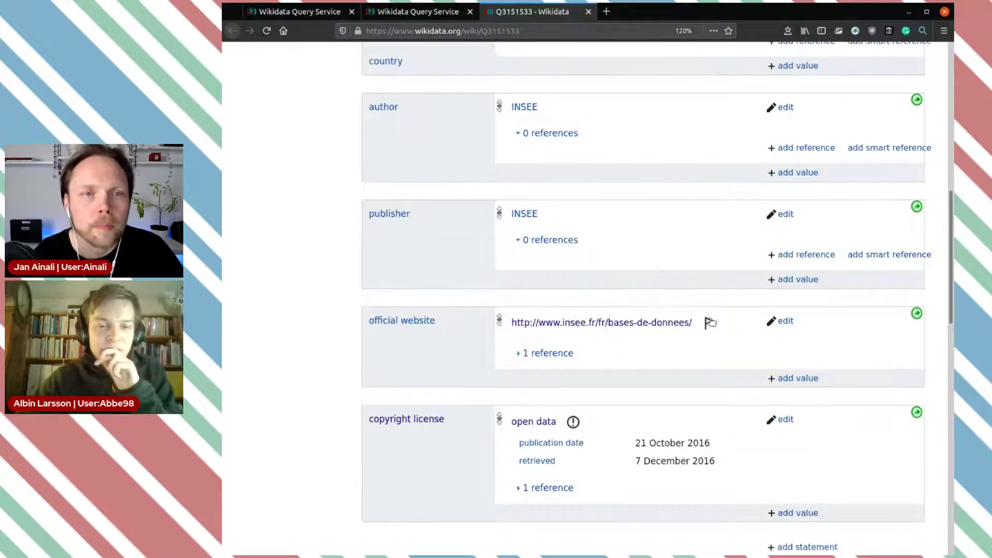
scroll(709, 323, "down", 2)
scroll(715, 333, "down", 3)
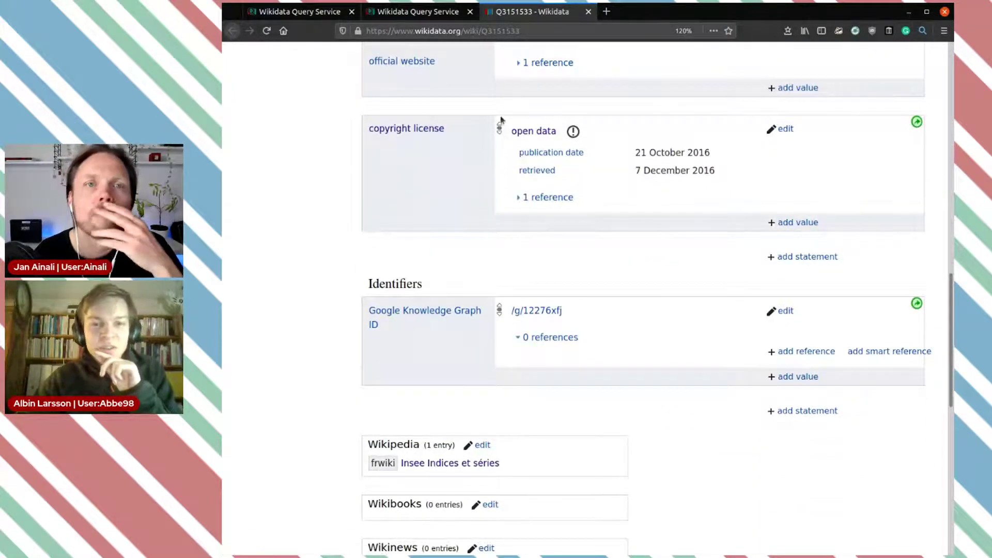
Step: Read the potential issues reported for the open data copyright license value, including the value type constraint, and close them
left_click(574, 131)
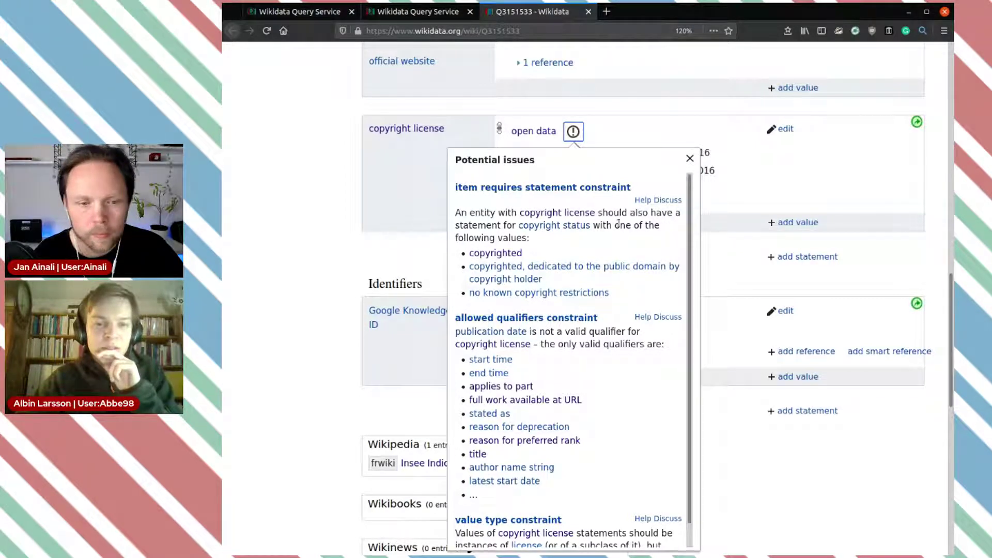
scroll(609, 413, "down", 1)
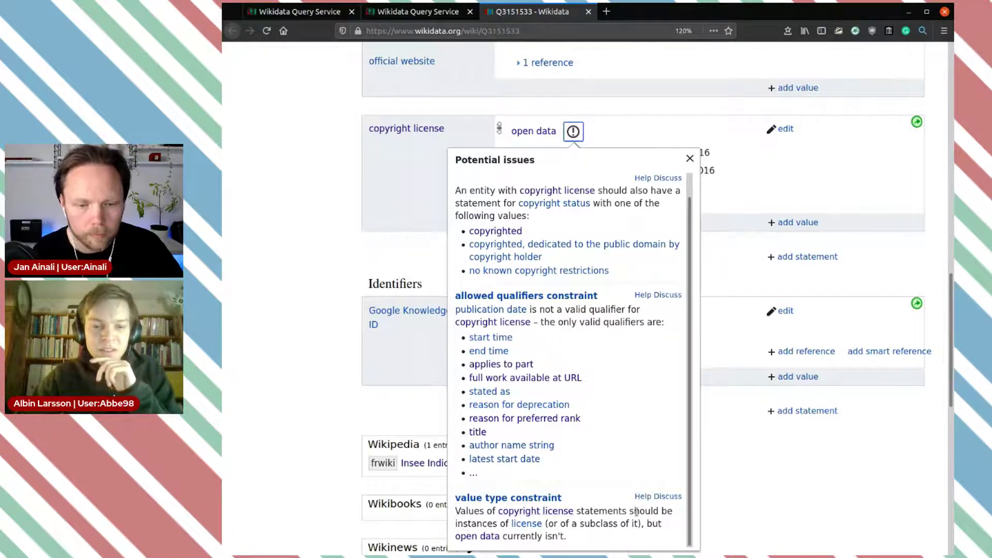
left_click(877, 264)
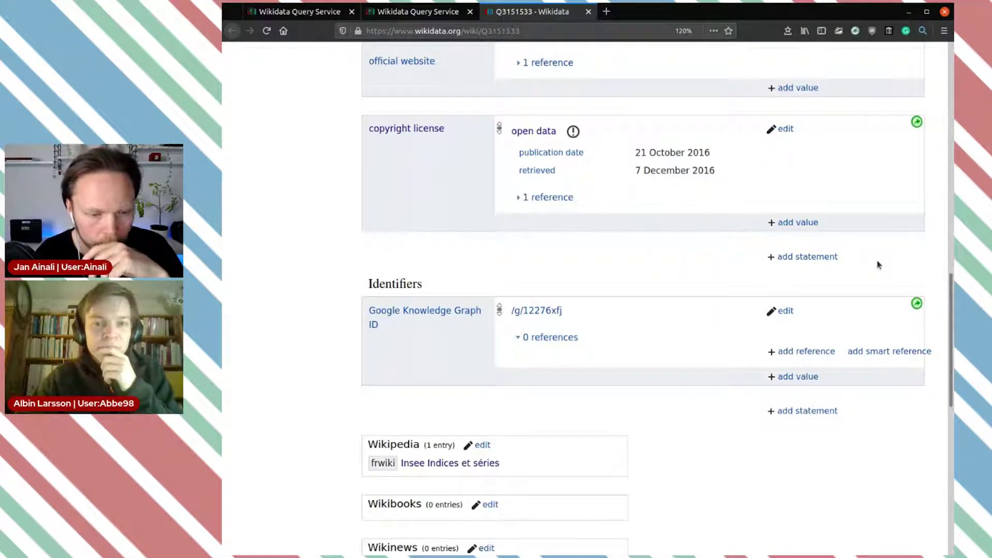
Step: Expand the reference under the open data copyright license statement to examine its source URL
scroll(877, 265, "up", 5)
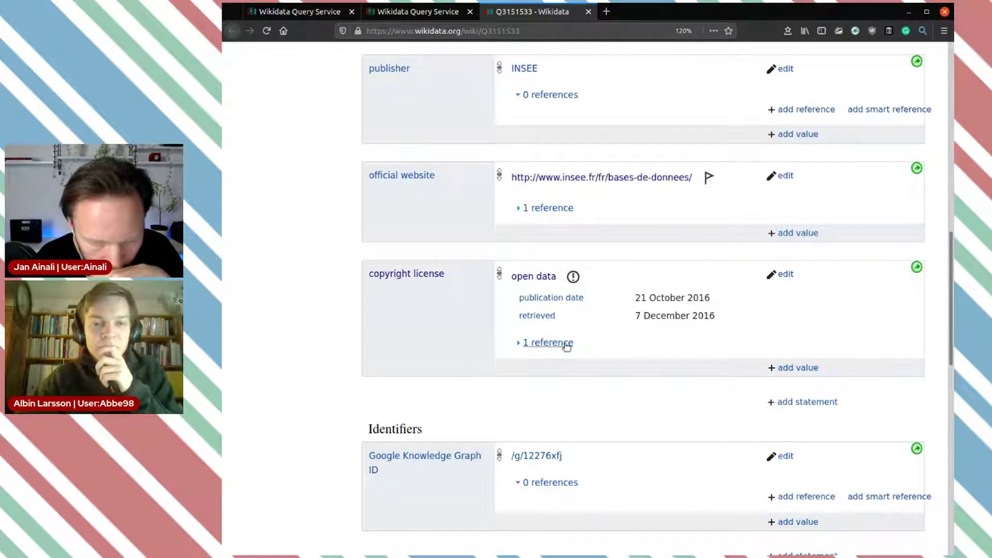
scroll(680, 333, "up", 2)
scroll(680, 335, "up", 4)
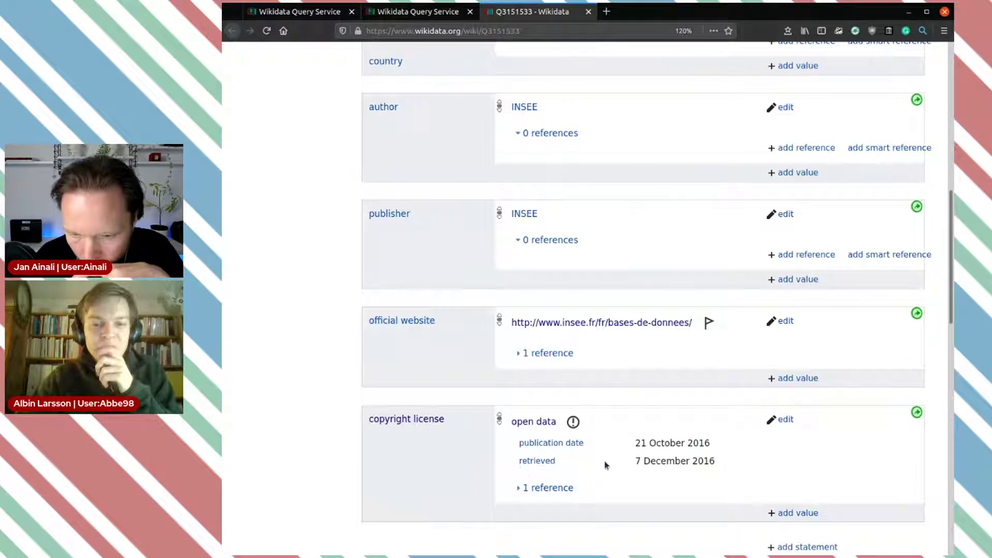
left_click(549, 488)
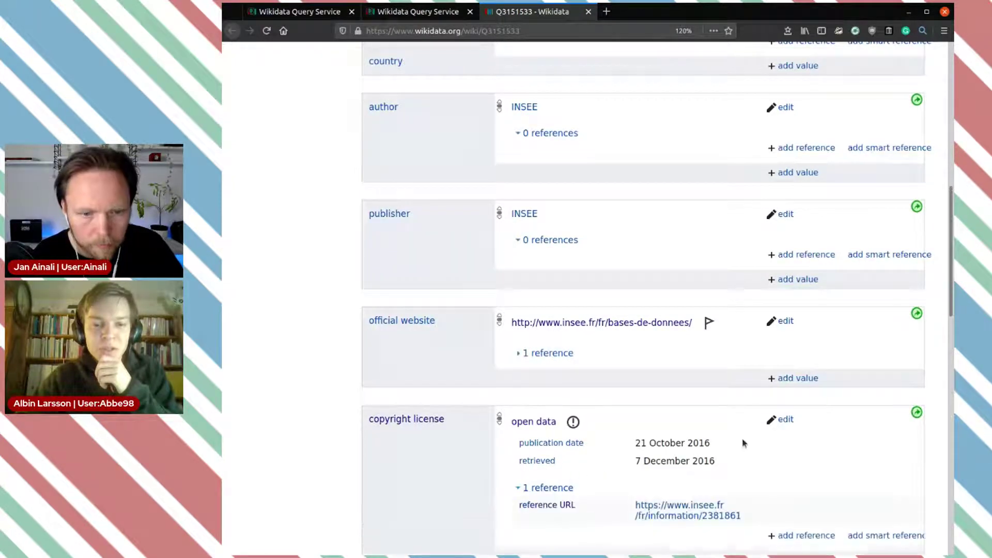
scroll(743, 443, "down", 3)
scroll(910, 383, "up", 3)
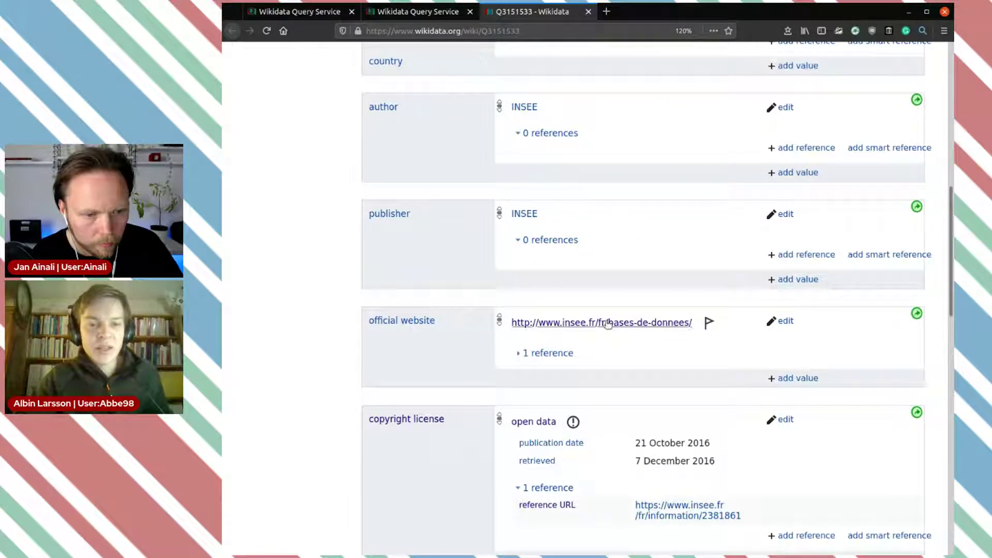
Step: Open the item's official website in a new tab and return to the item's copyright license reference
middle_click(637, 331)
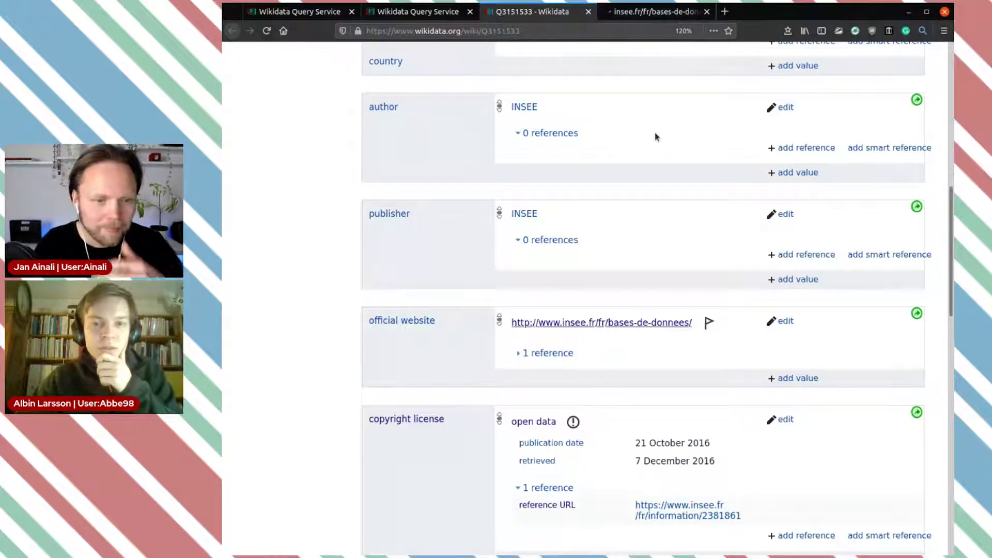
left_click(656, 15)
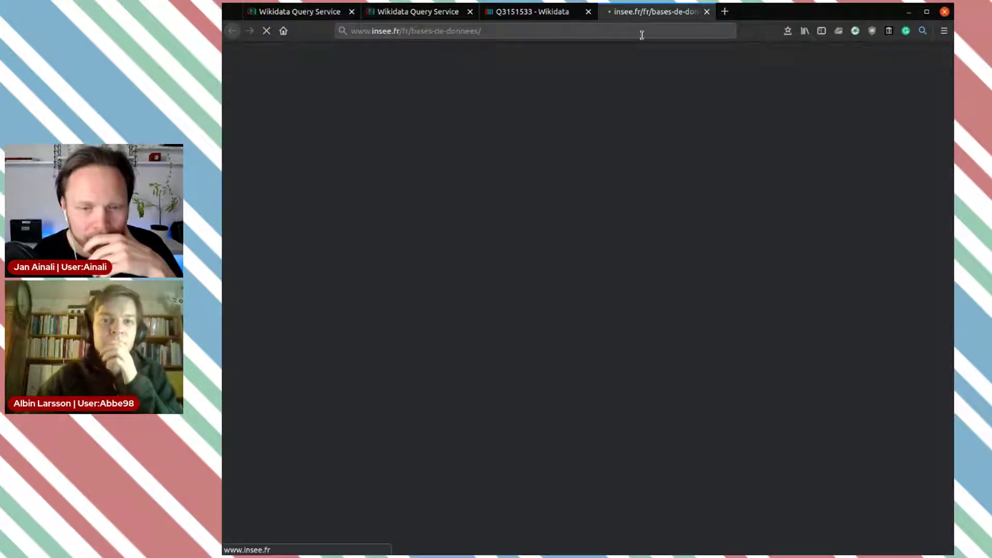
left_click(529, 17)
scroll(649, 291, "down", 3)
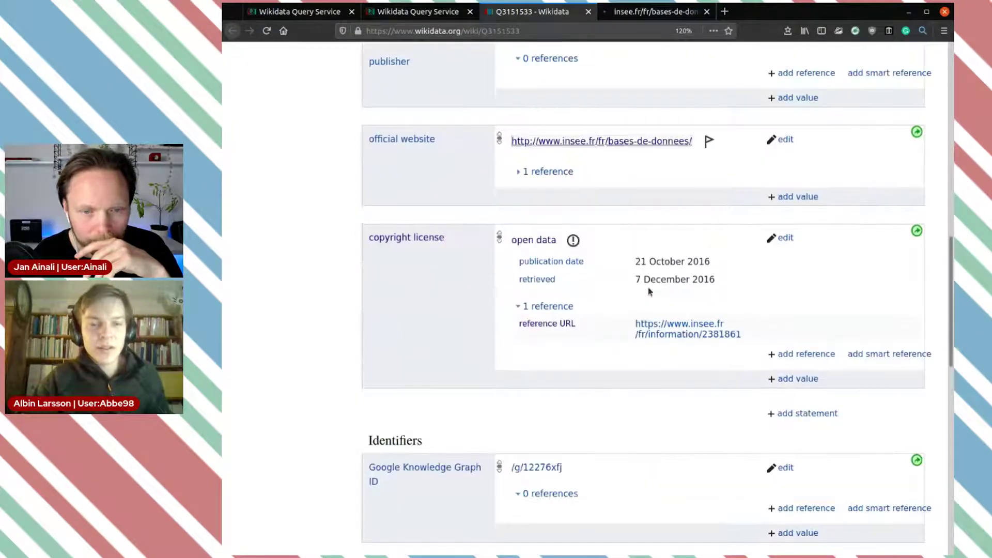
Step: Open the item's French Wikipedia article, Insee Indices et séries, in a new tab and read its reuse conditions and references
scroll(532, 352, "down", 3)
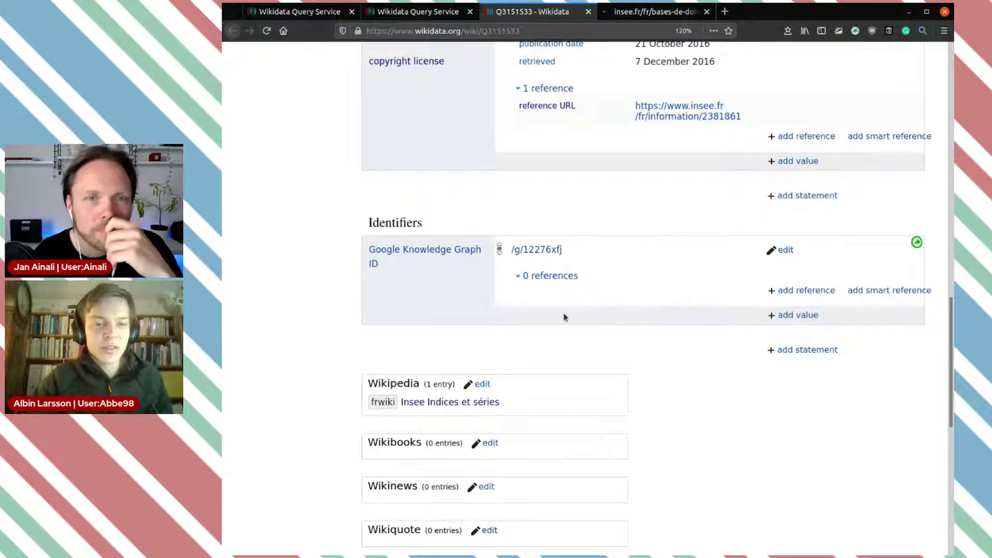
scroll(618, 357, "down", 2)
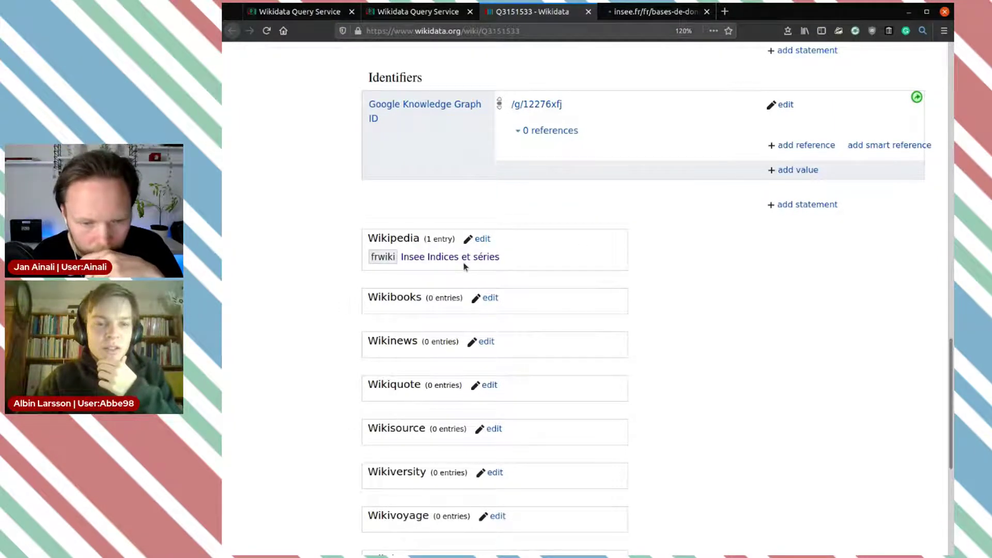
middle_click(486, 267)
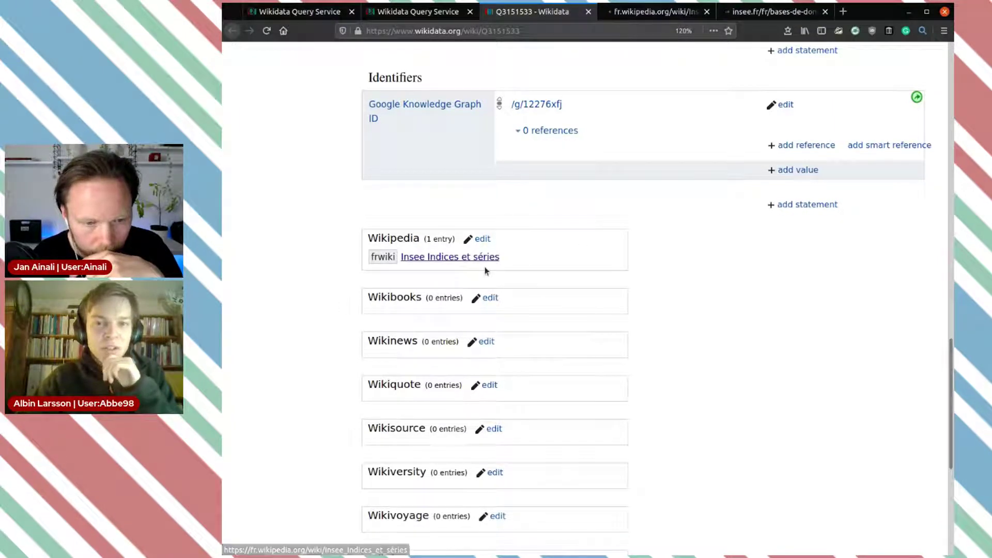
left_click(660, 20)
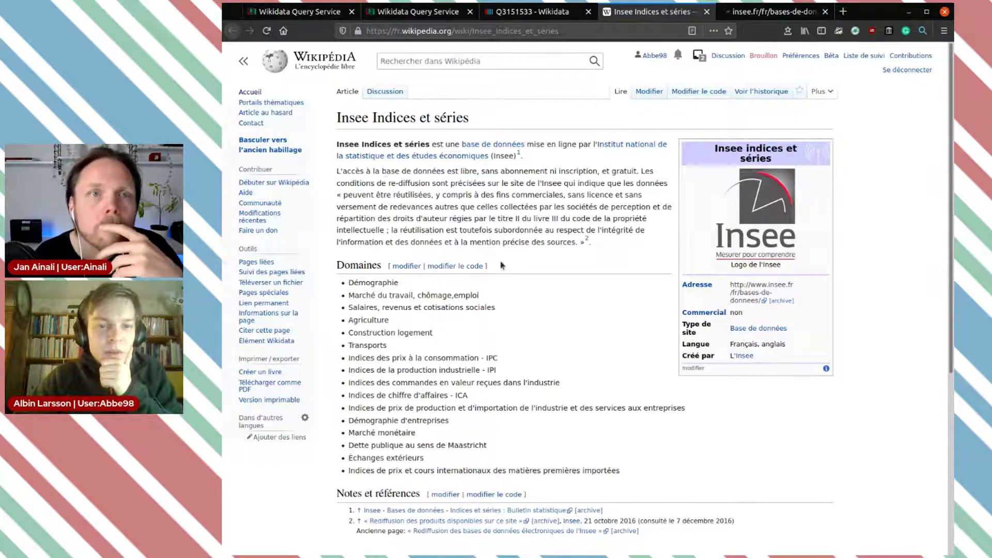
scroll(412, 262, "down", 3)
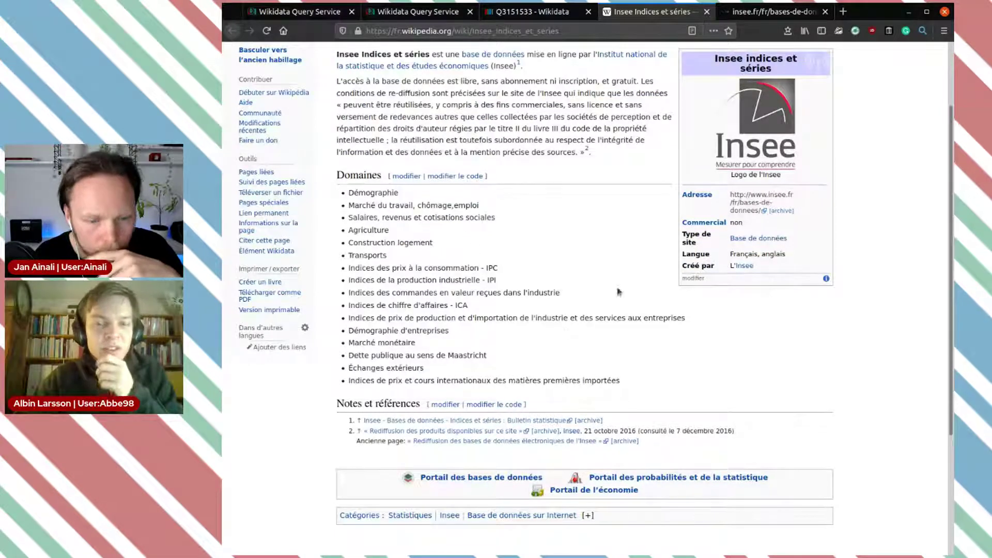
Step: Load the official INSEE databases page, look through its statistics listing, and close the page
left_click(756, 15)
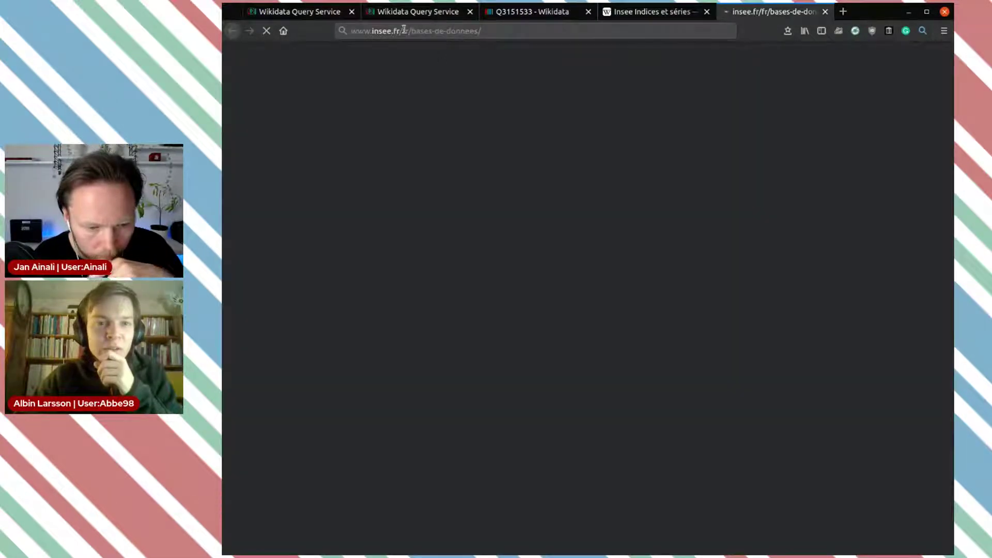
left_click(467, 32)
key("Return")
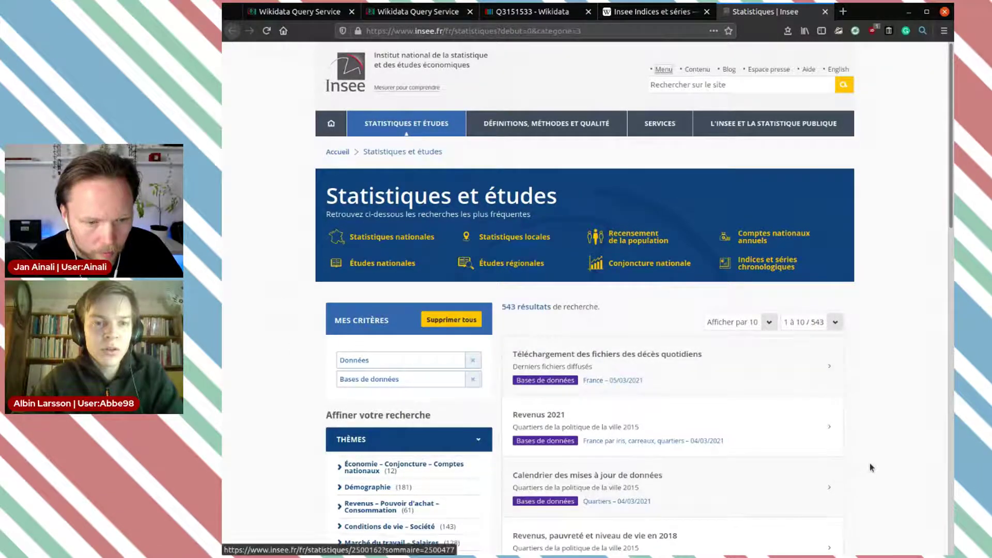
scroll(864, 468, "down", 2)
scroll(863, 467, "down", 3)
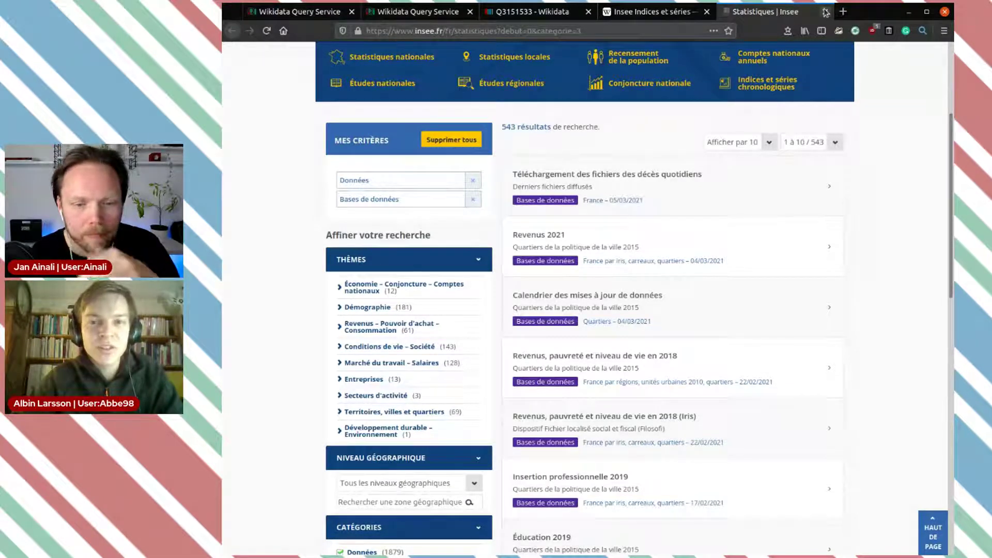
scroll(897, 106, "up", 3)
mouse_move(774, 93)
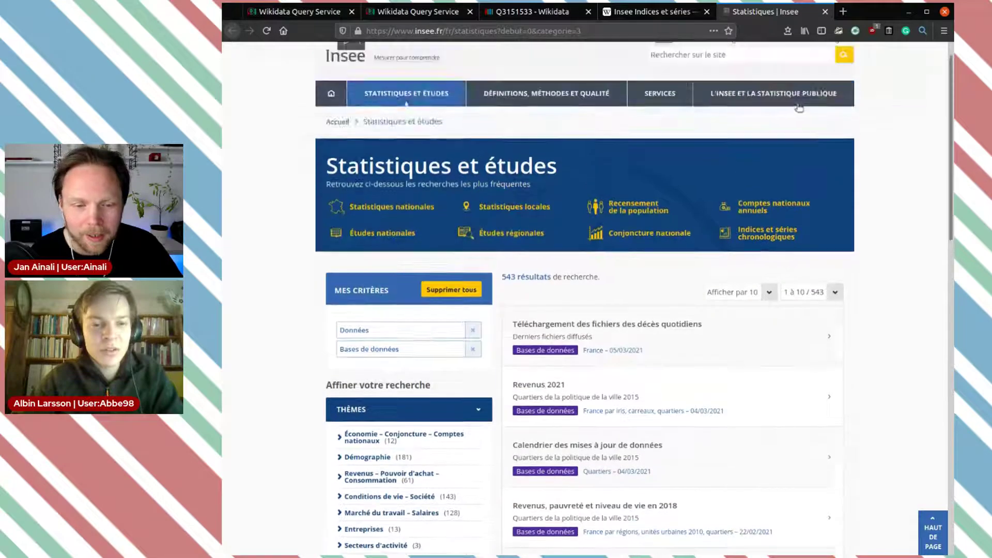
left_click(826, 12)
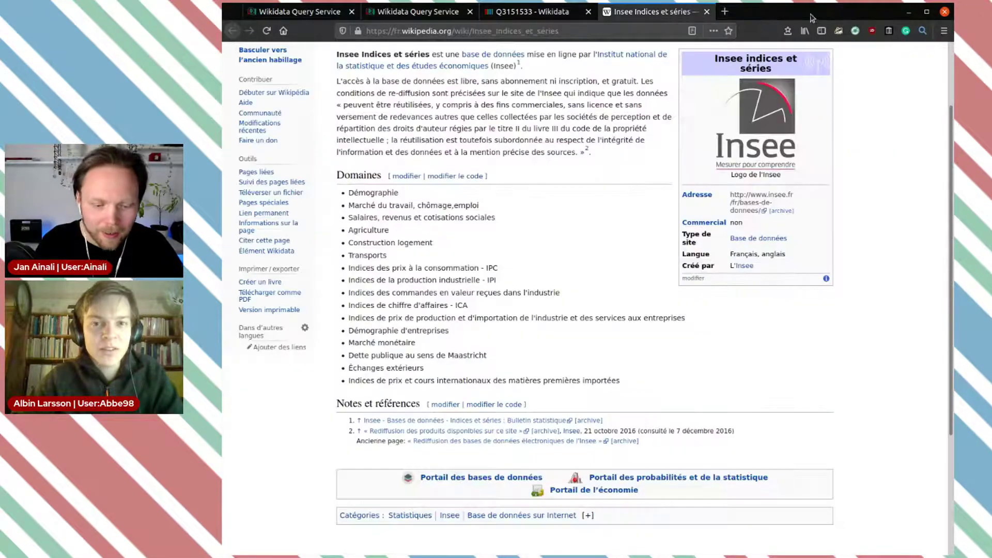
Step: Close the French Wikipedia article, review the statements of item Q3151533 once more, and close the item
left_click(532, 12)
left_click(671, 14)
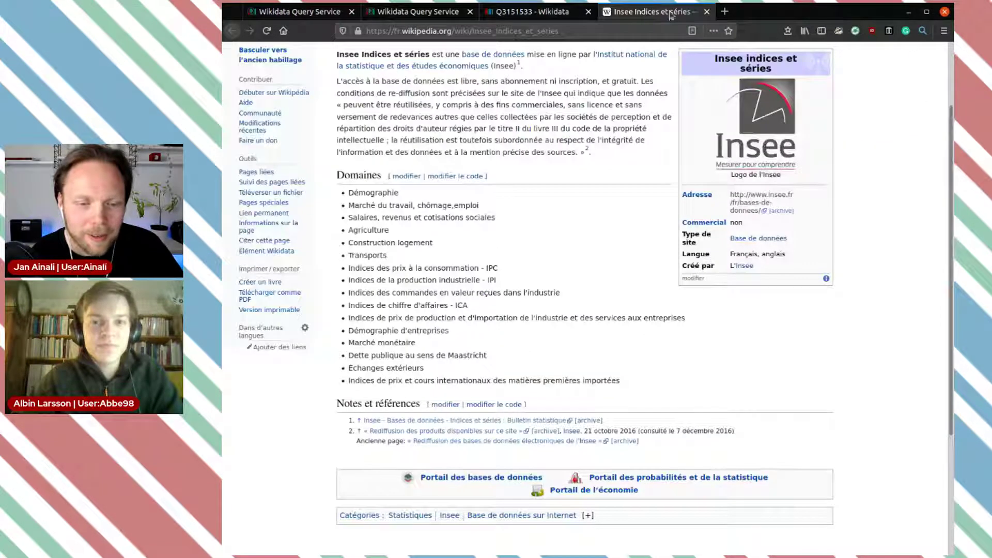
left_click(707, 11)
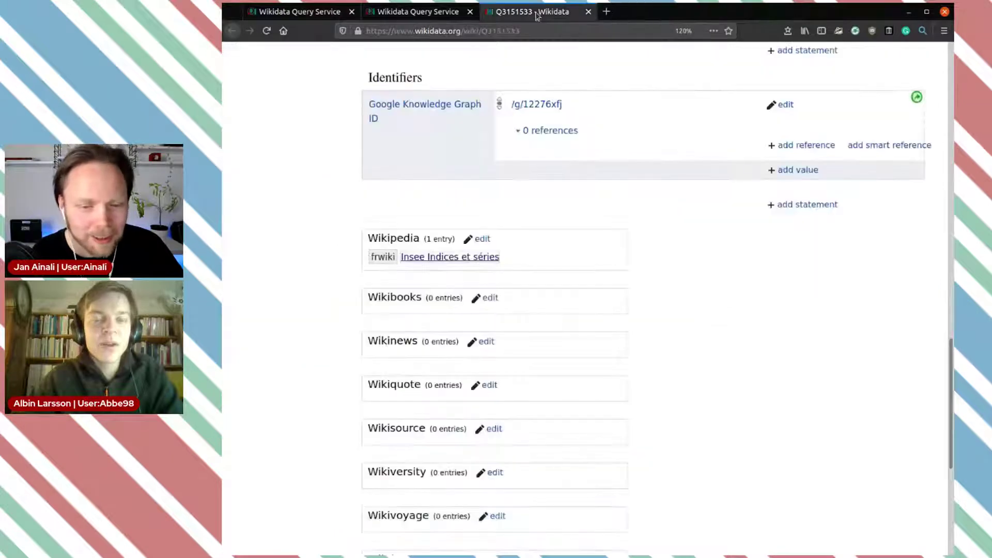
scroll(706, 289, "up", 3)
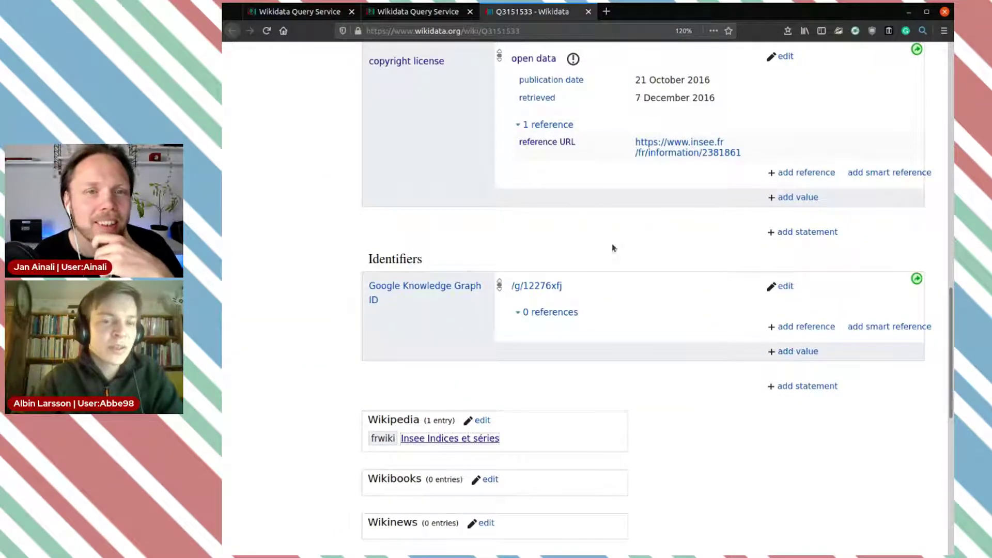
scroll(655, 212, "up", 7)
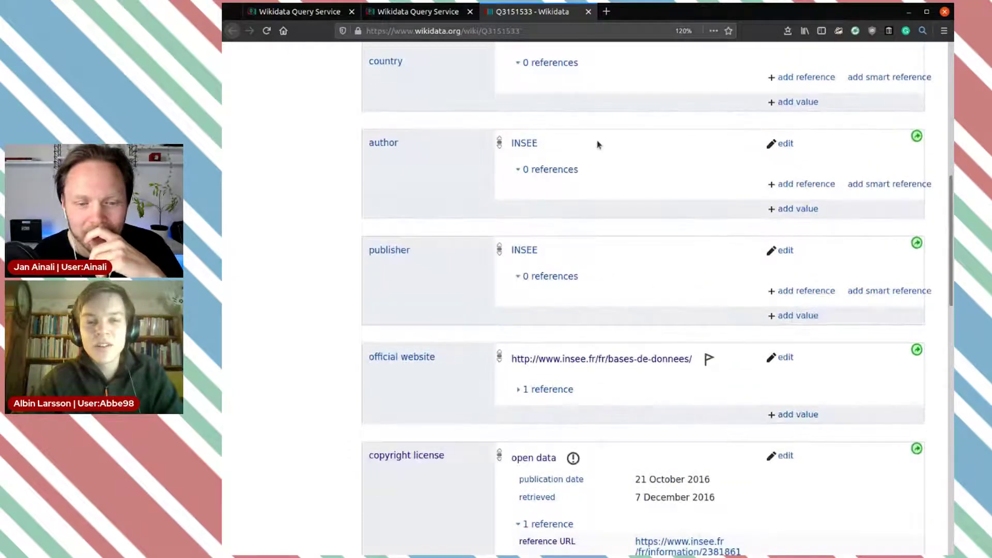
scroll(599, 144, "up", 5)
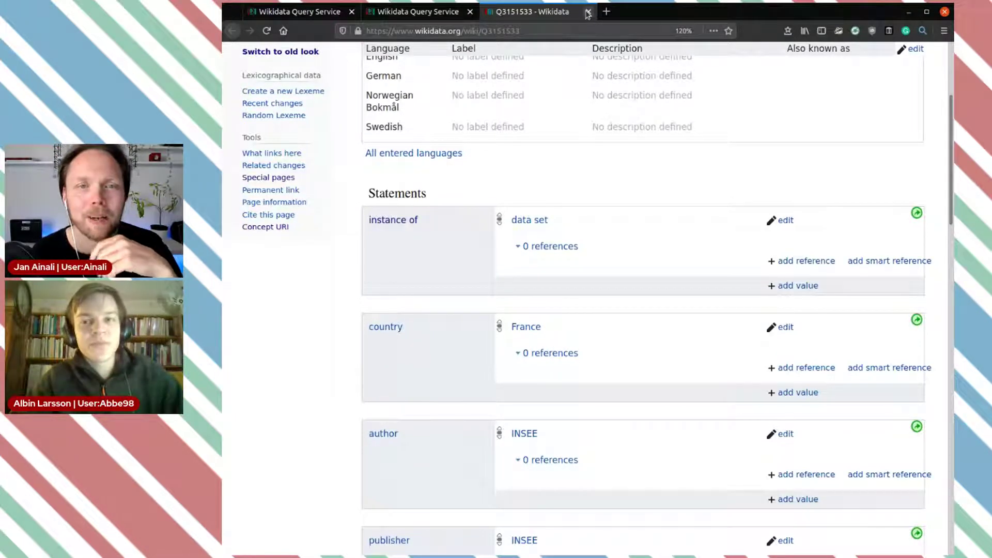
left_click(588, 11)
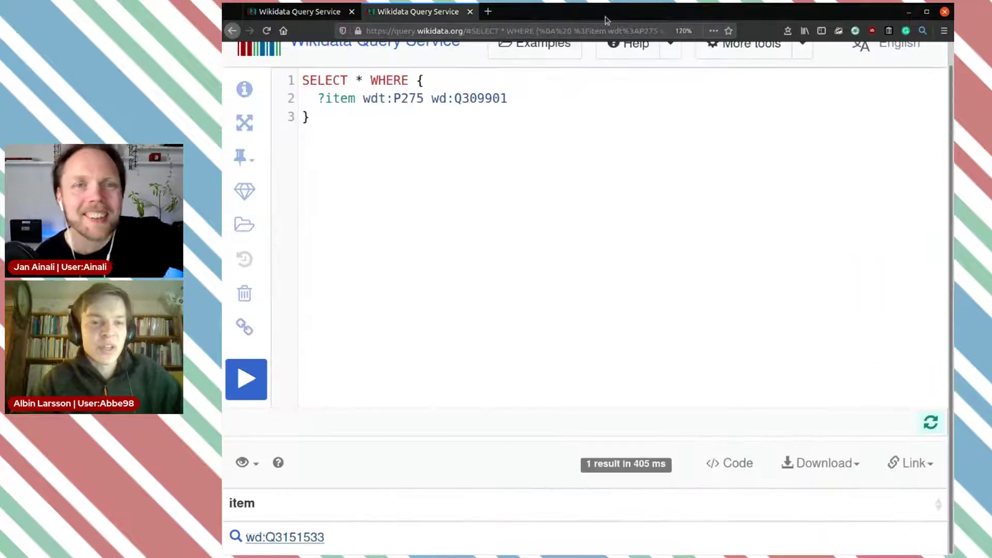
Step: Return to the license count results, locate Open Data Commons, and copy its identifier wd:Q2025635
left_click(310, 12)
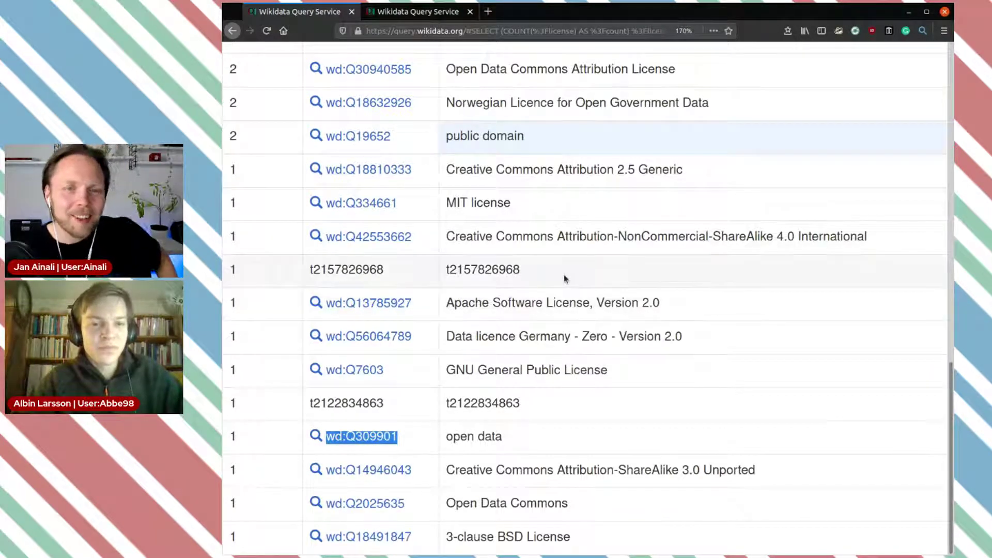
scroll(563, 275, "up", 2)
scroll(563, 275, "up", 5)
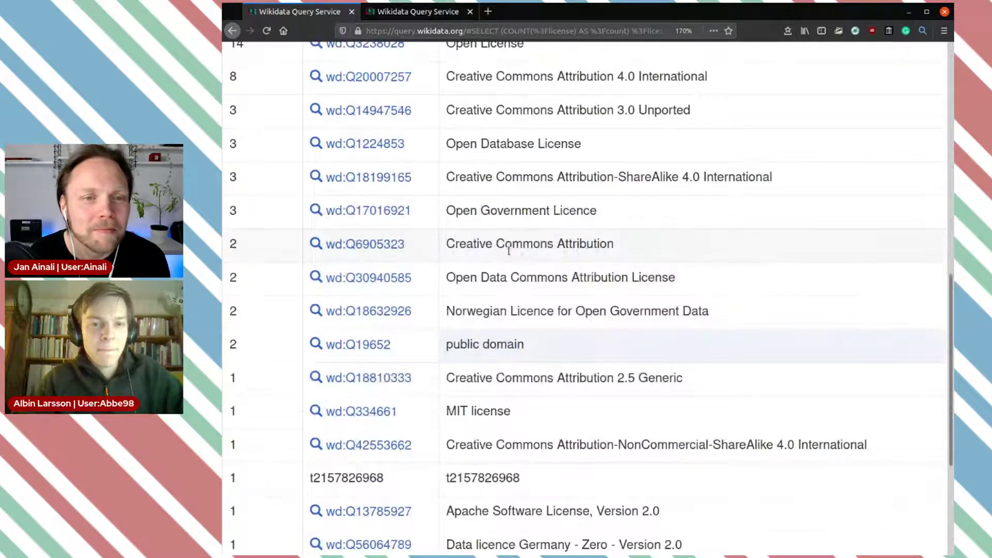
scroll(509, 250, "down", 3)
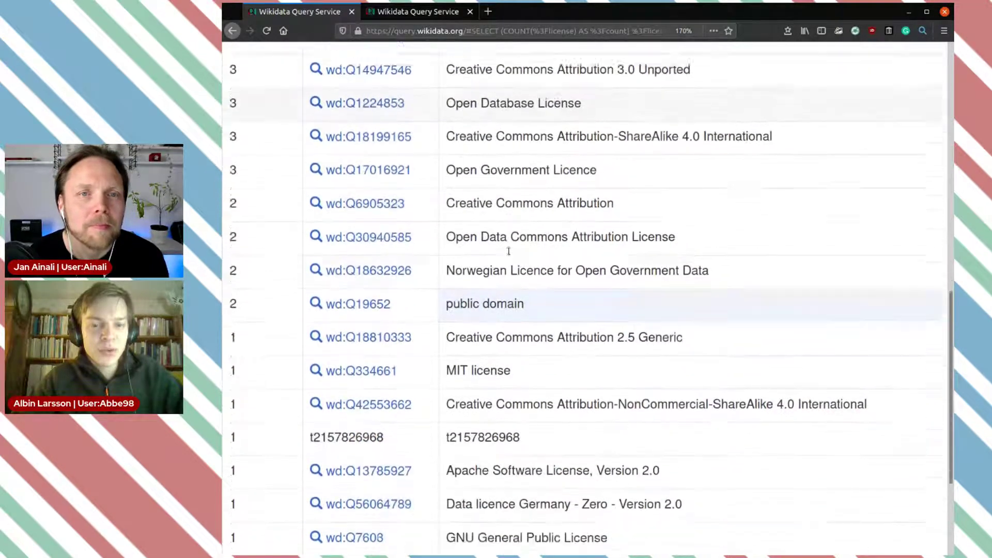
scroll(509, 256, "down", 3)
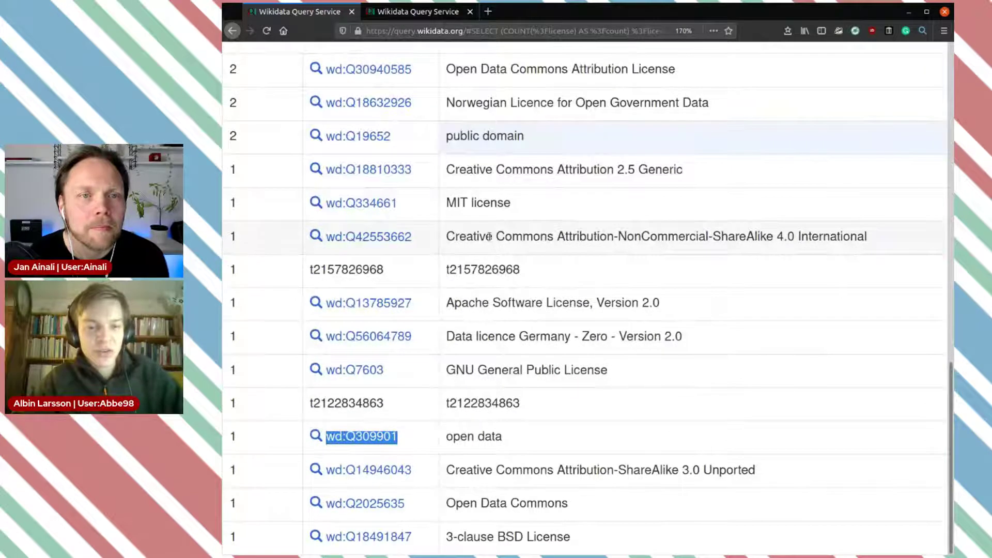
left_click_drag(448, 504, 578, 506)
left_click(566, 506)
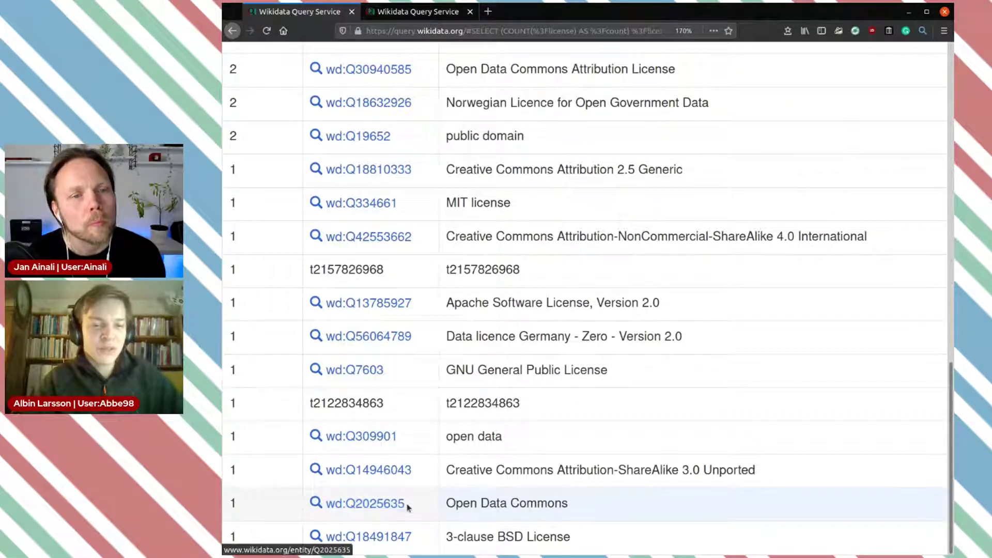
left_click_drag(405, 504, 323, 504)
key("ctrl+c")
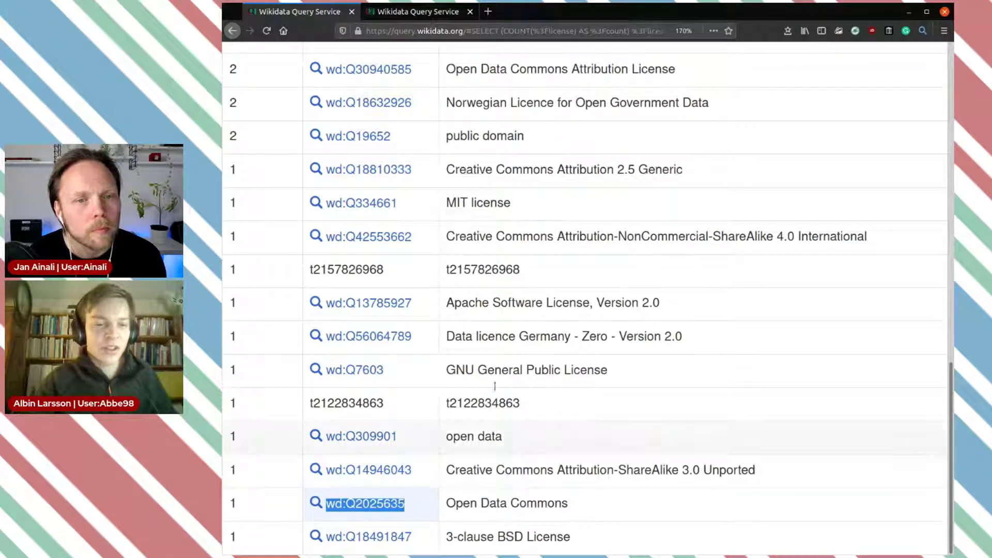
Step: Replace the license value in the item query with wd:Q2025635 and run the query
left_click(419, 12)
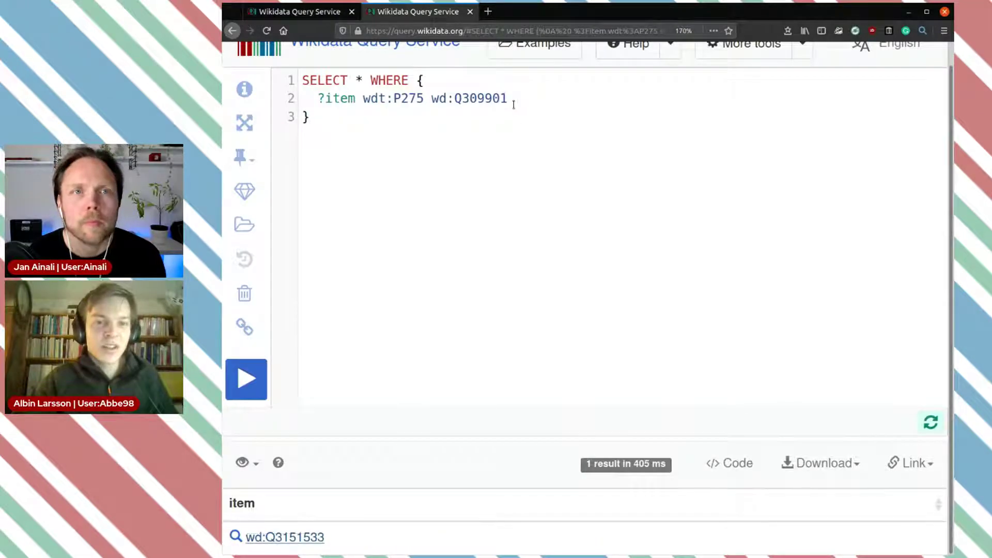
left_click_drag(509, 99, 432, 101)
mouse_move(432, 101)
key("ctrl+v")
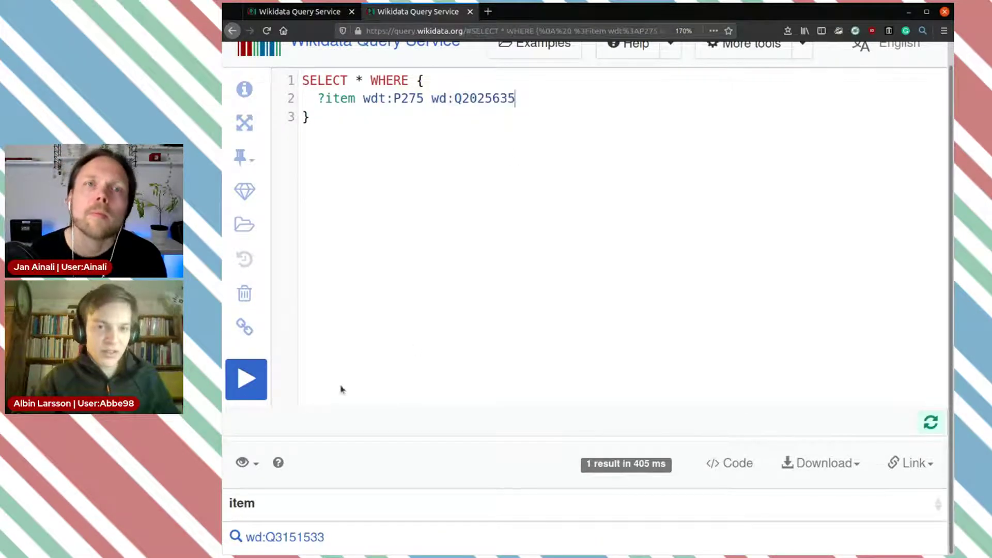
left_click(248, 379)
scroll(545, 319, "down", 1)
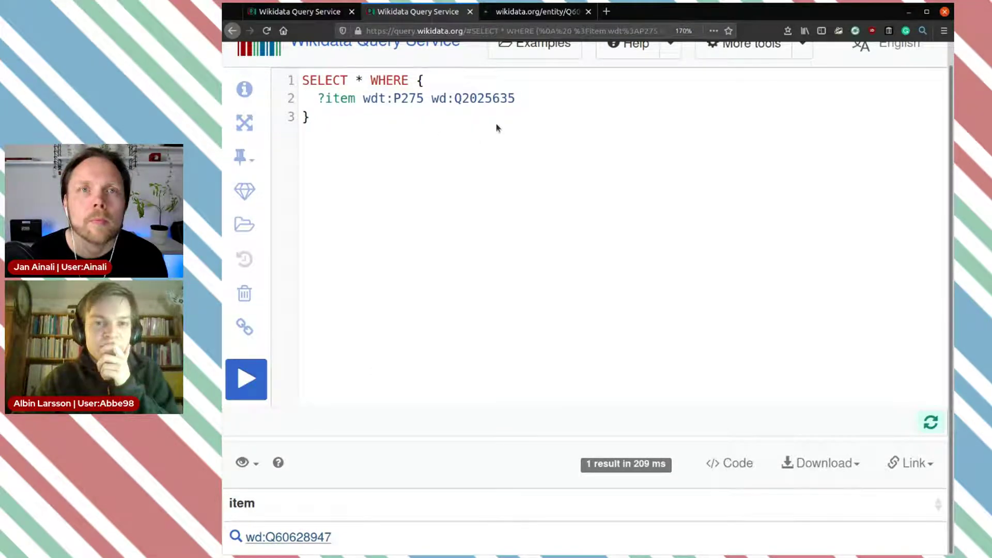
Step: View the resulting CREMA-D item and examine its instance of, official website and copyright license statements
left_click(544, 16)
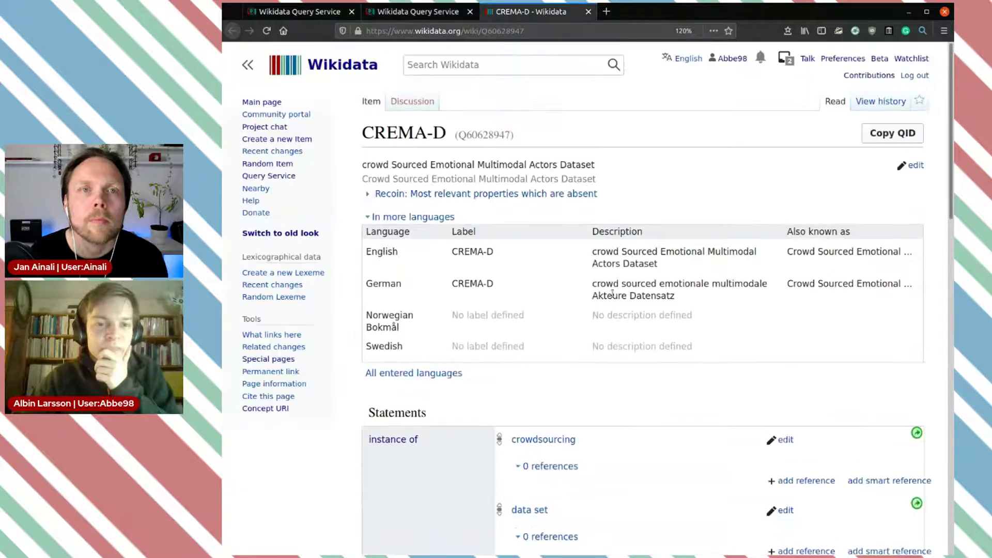
scroll(625, 316, "down", 1)
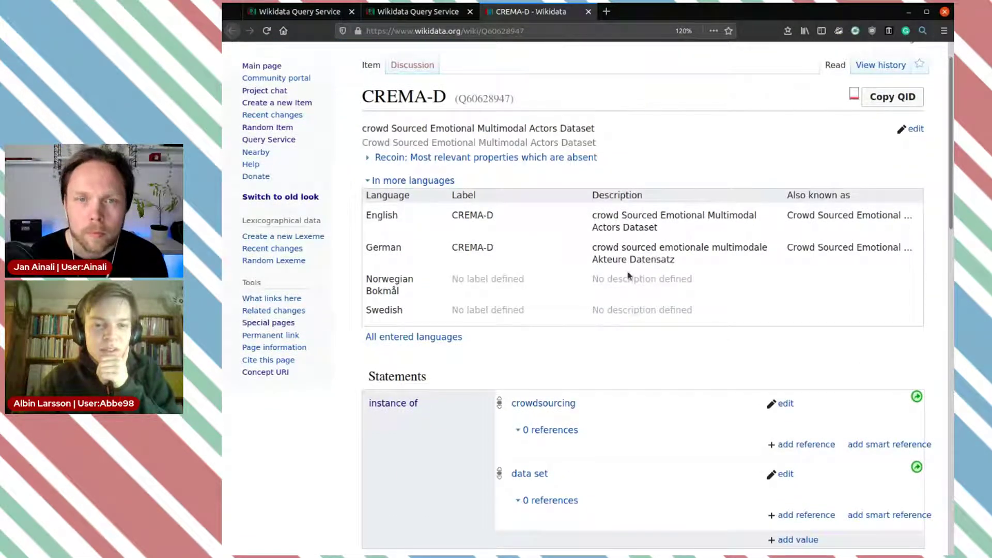
scroll(628, 275, "down", 9)
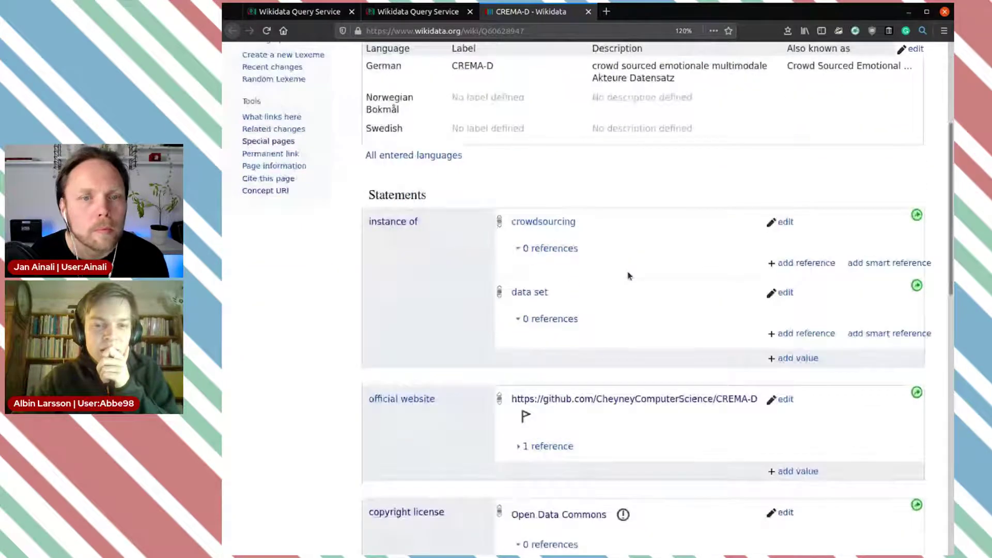
scroll(629, 276, "down", 2)
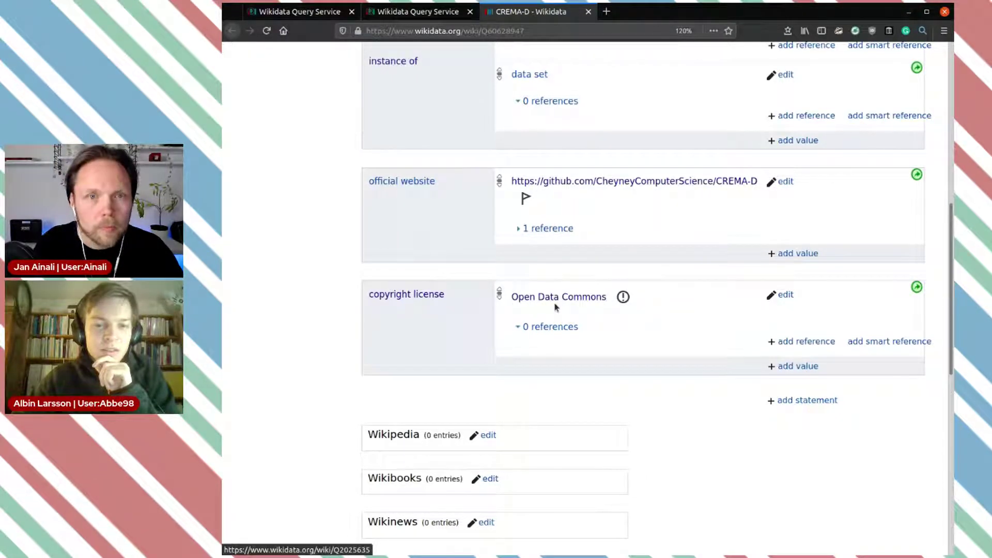
Step: Open the Open Data Commons license item, examine its statements, and view its linked German Wikipedia article
middle_click(574, 306)
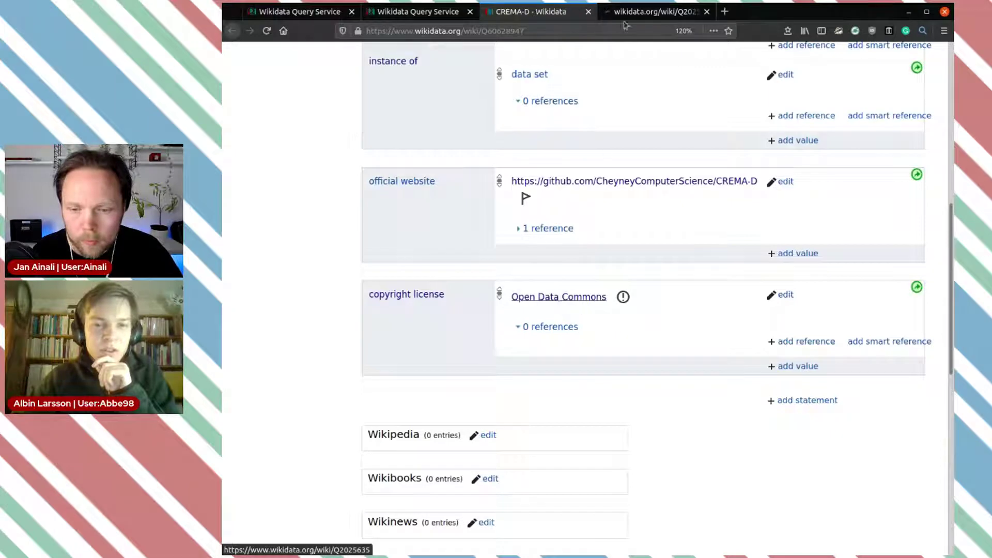
key("ctrl+Tab")
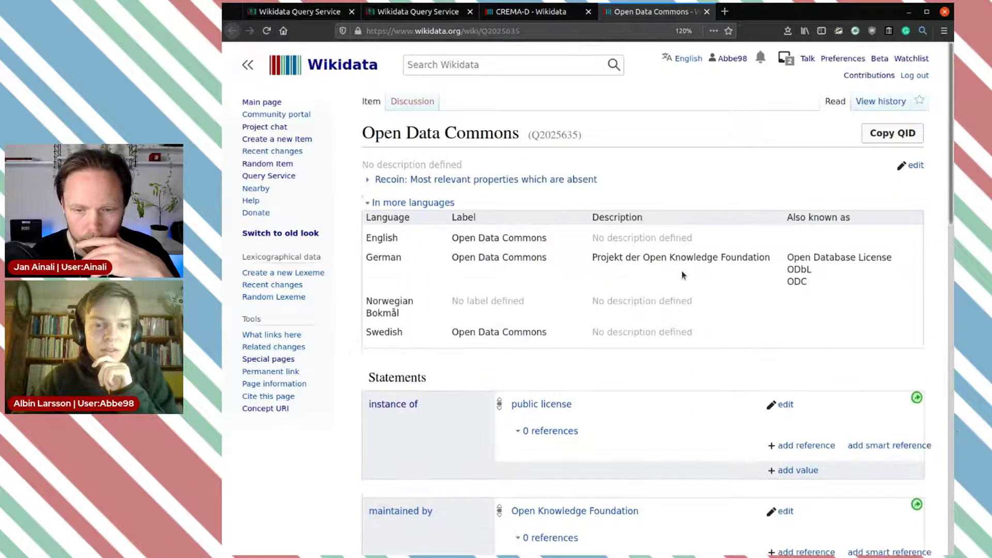
scroll(700, 272, "down", 3)
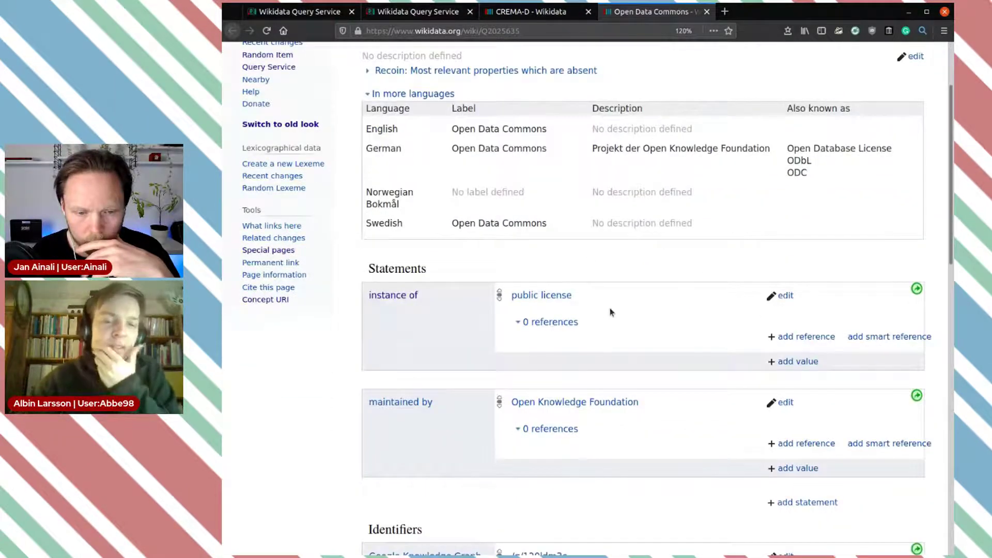
scroll(703, 414, "down", 4)
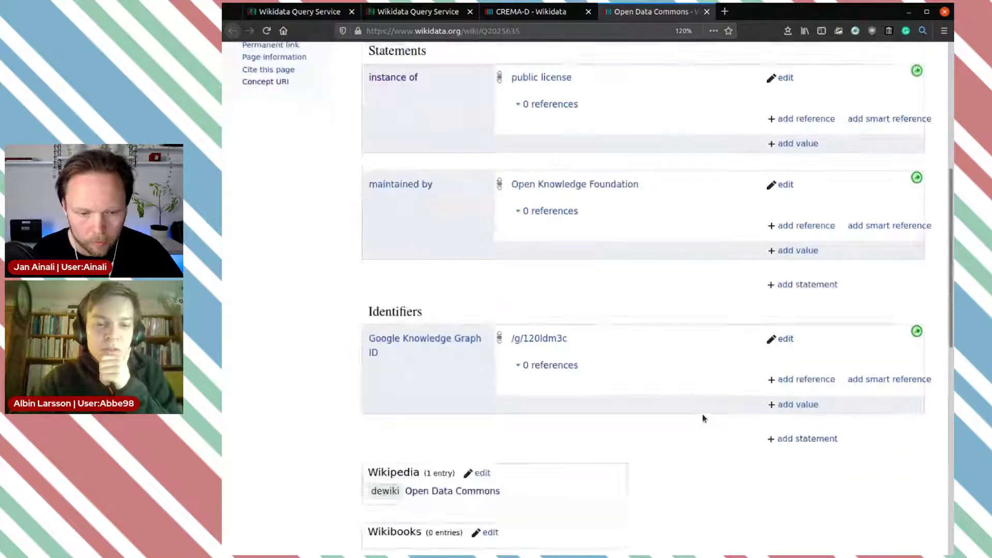
scroll(696, 416, "down", 2)
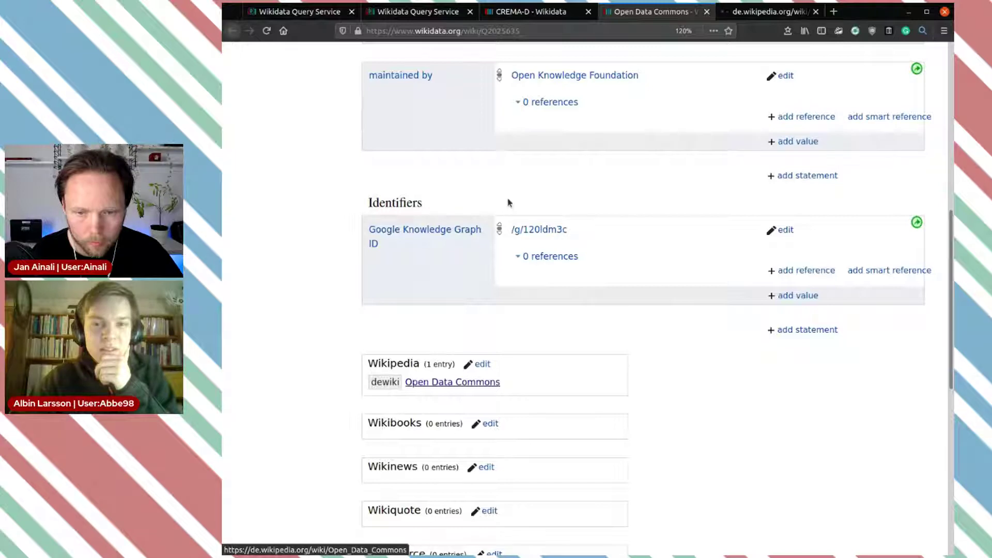
left_click(771, 7)
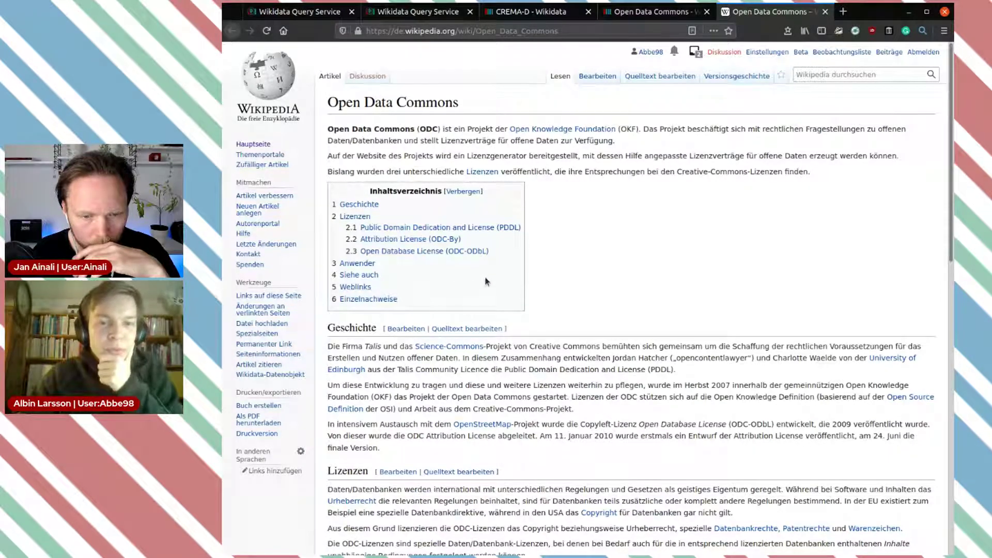
Step: Read the license sections of the German Open Data Commons article, close it and return to the Wikidata item
scroll(486, 277, "down", 5)
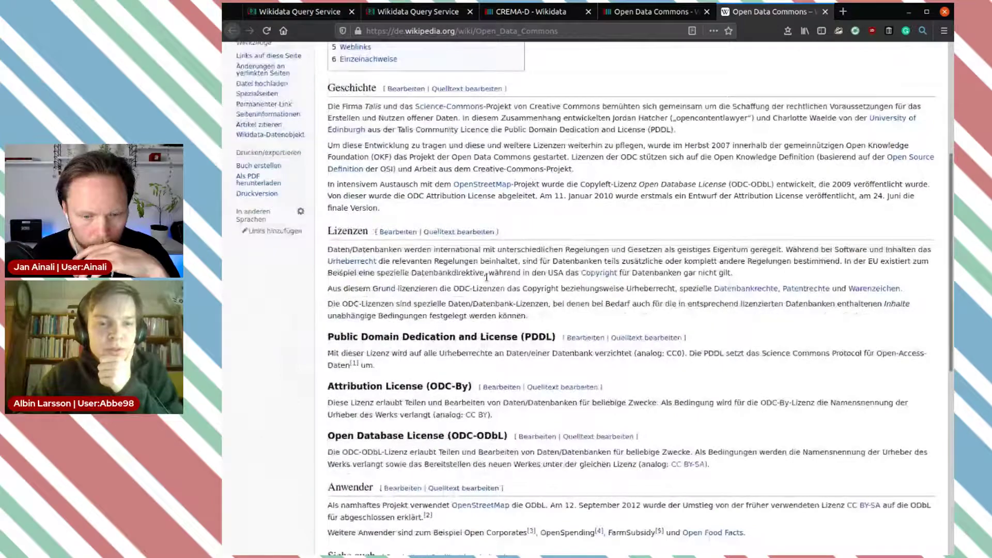
scroll(486, 277, "down", 2)
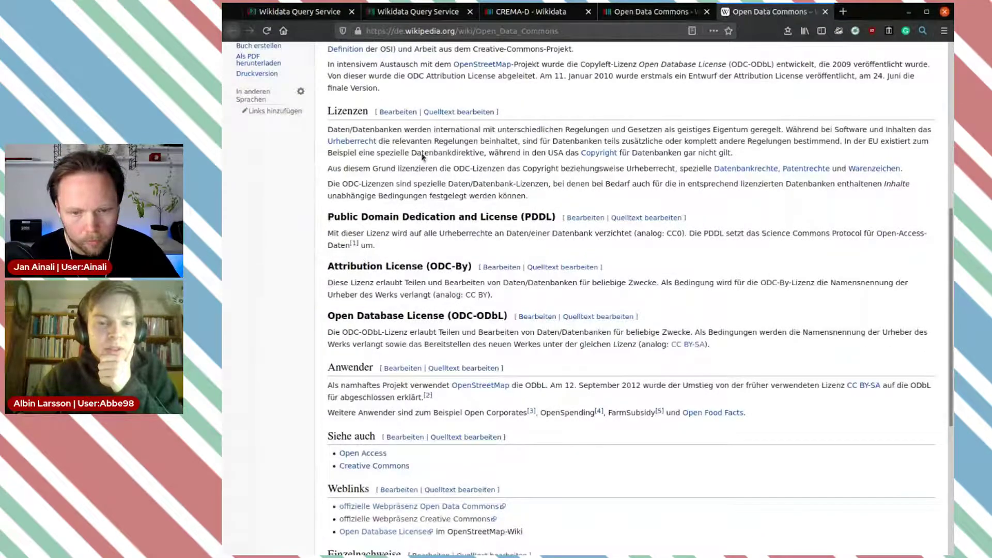
scroll(527, 315, "up", 1)
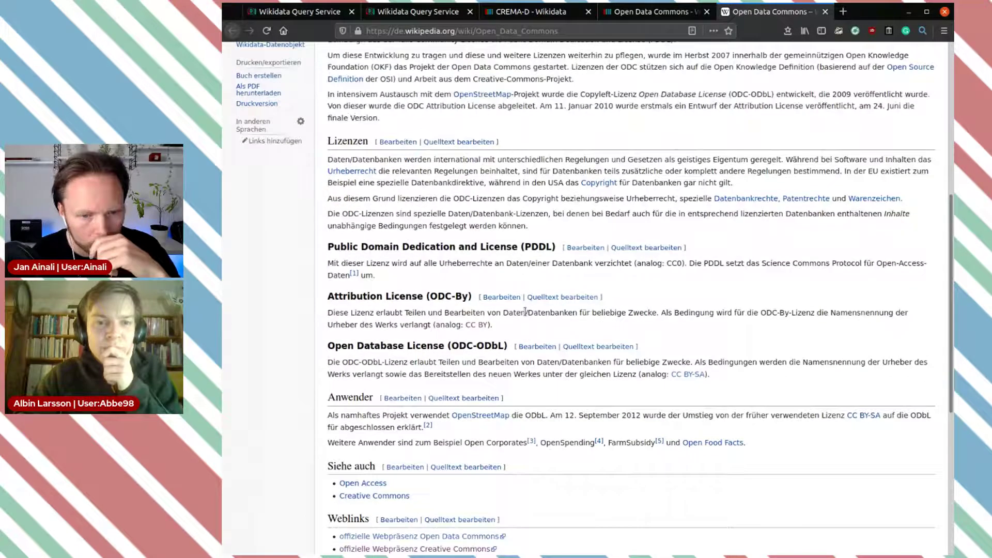
scroll(568, 282, "up", 5)
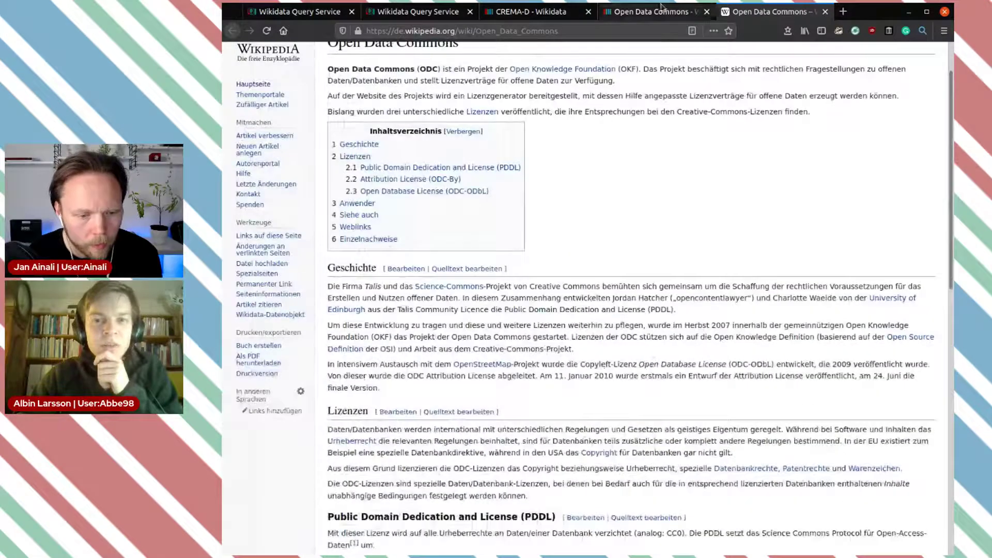
left_click(825, 11)
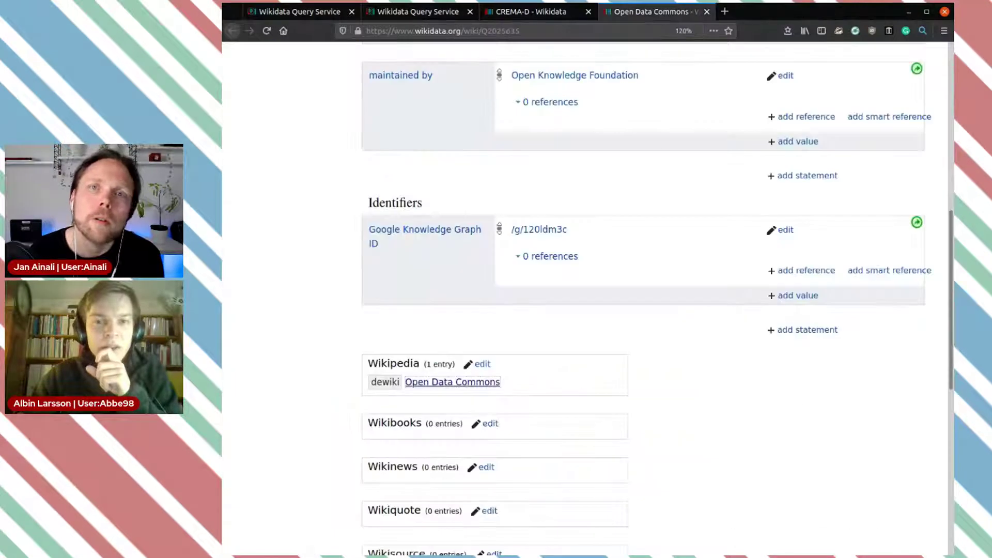
Step: Change the Open Data Commons item's instance of value to project, the collaborative enterprise, and publish the statement
scroll(624, 187, "up", 7)
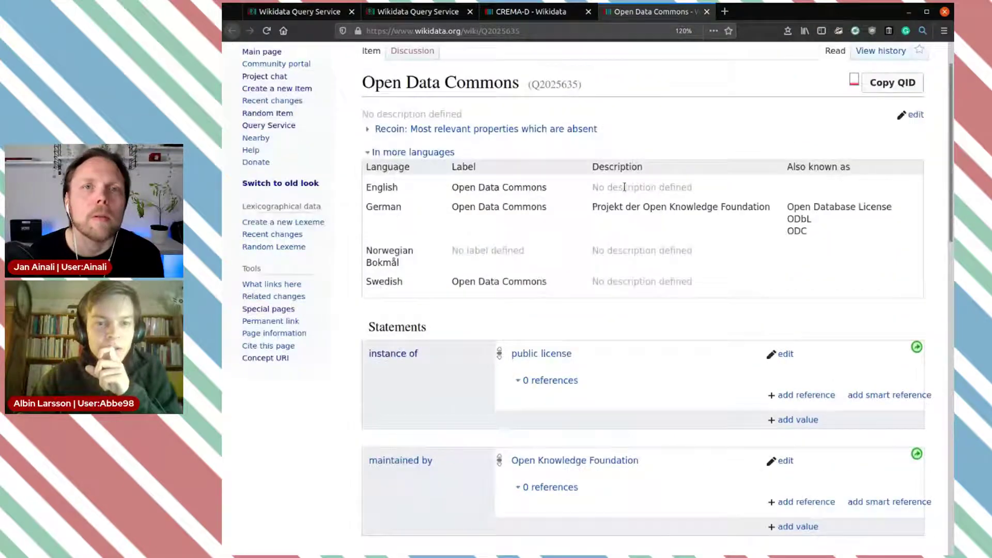
scroll(737, 296, "down", 1)
left_click(780, 281)
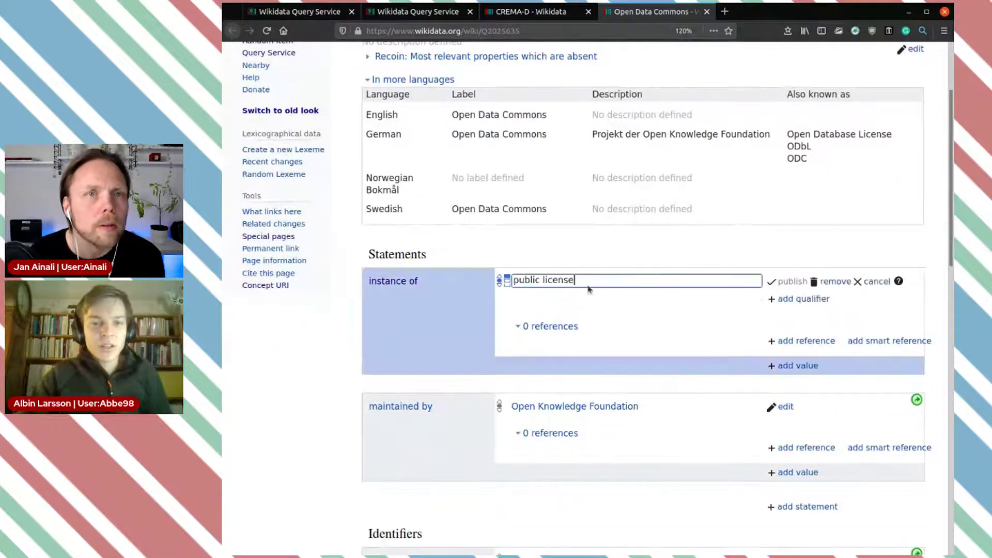
key("ctrl+a")
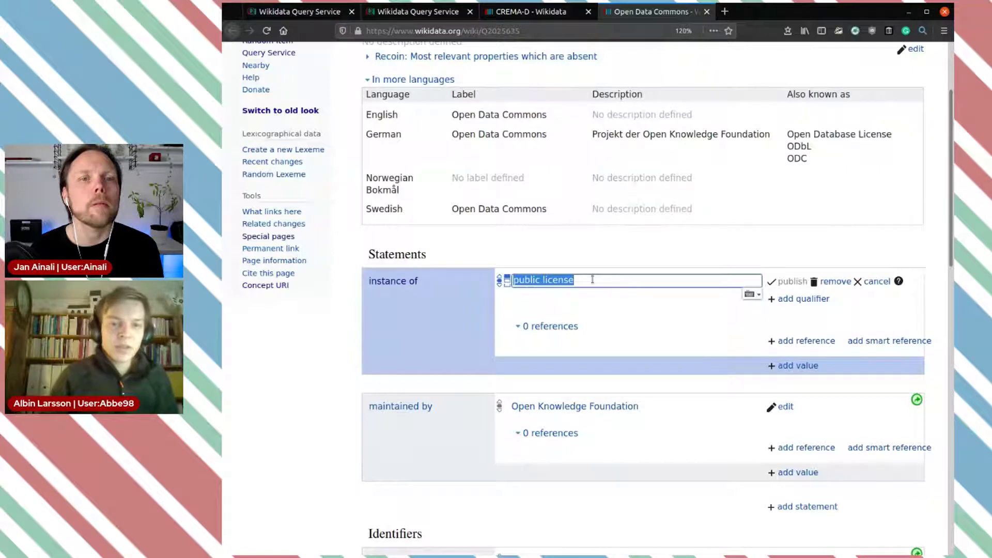
key("BackSpace")
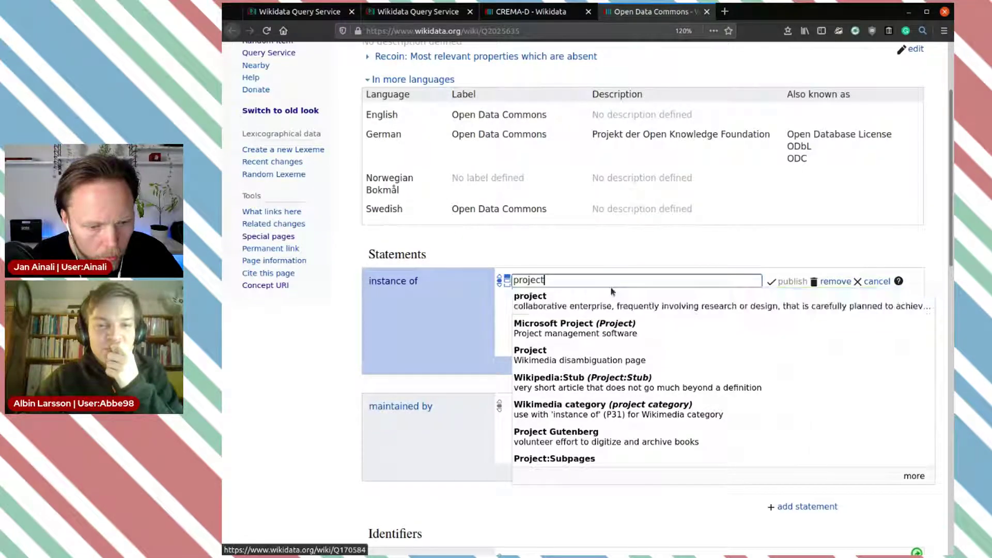
left_click(671, 251)
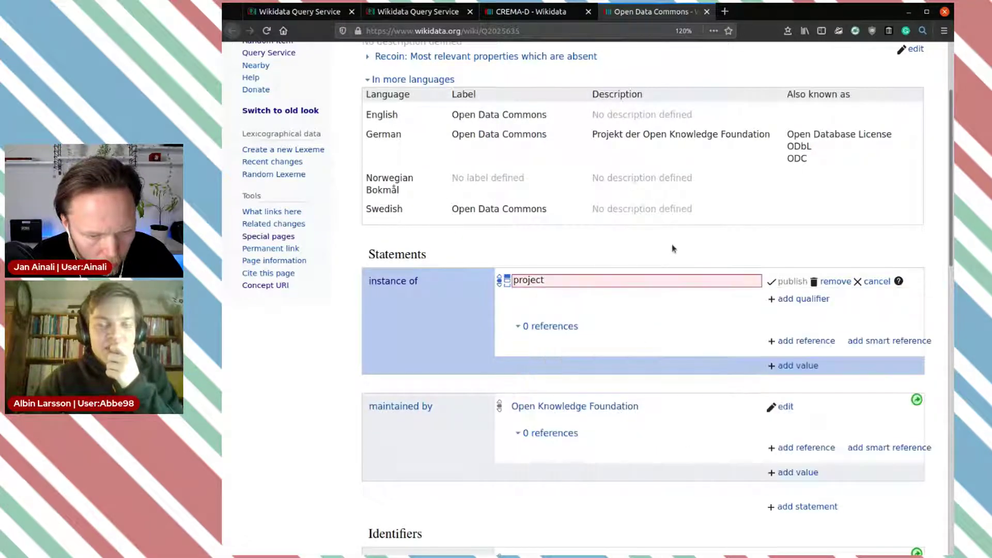
left_click(599, 279)
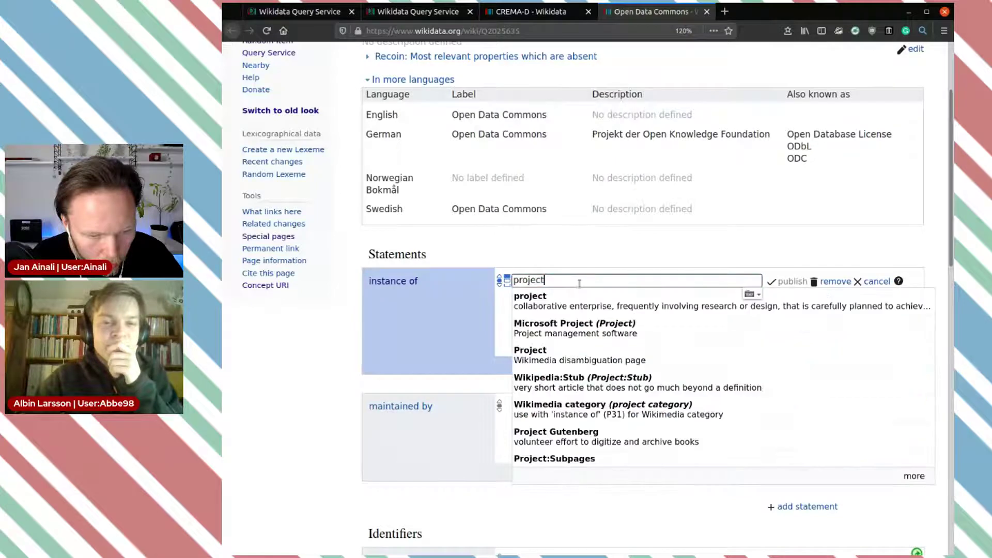
left_click(565, 307)
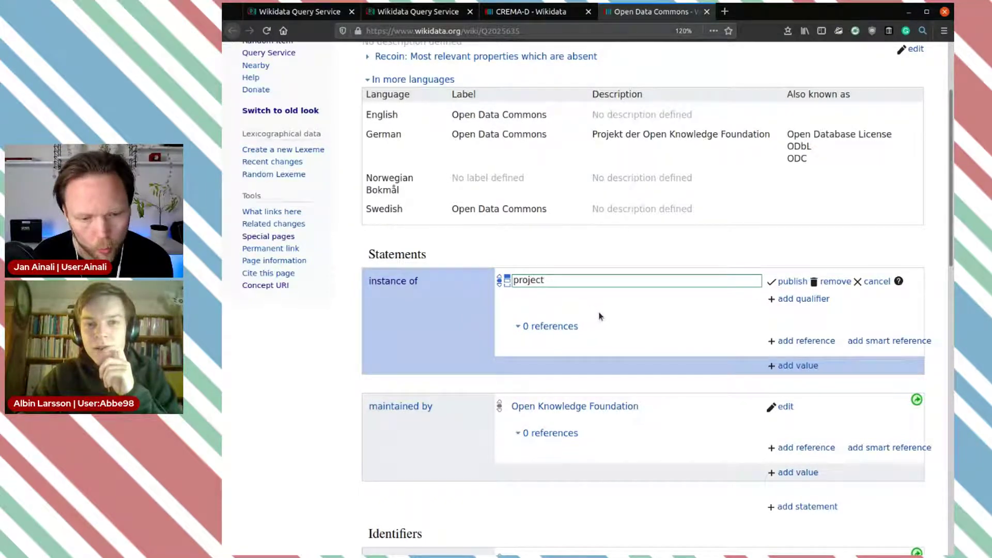
scroll(605, 409, "down", 4)
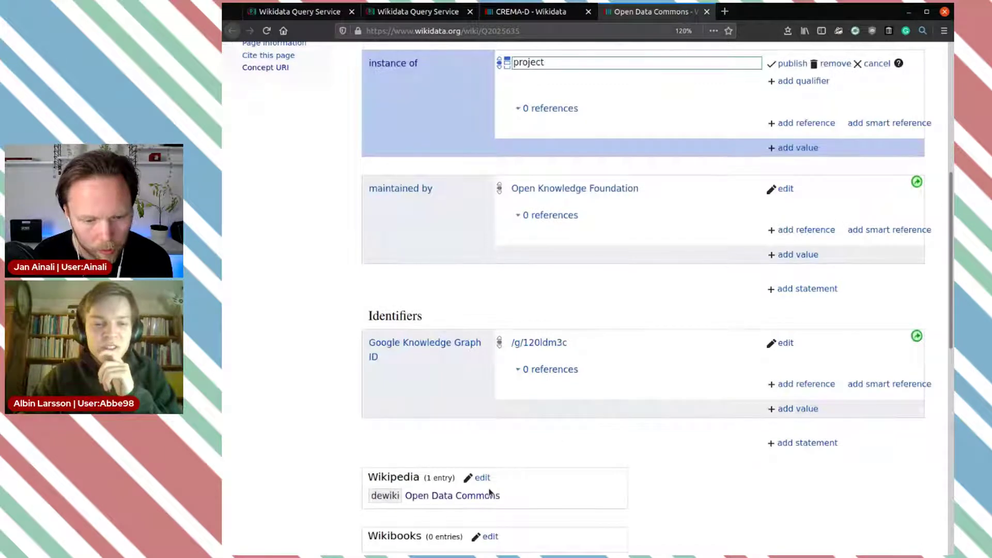
scroll(598, 370, "up", 3)
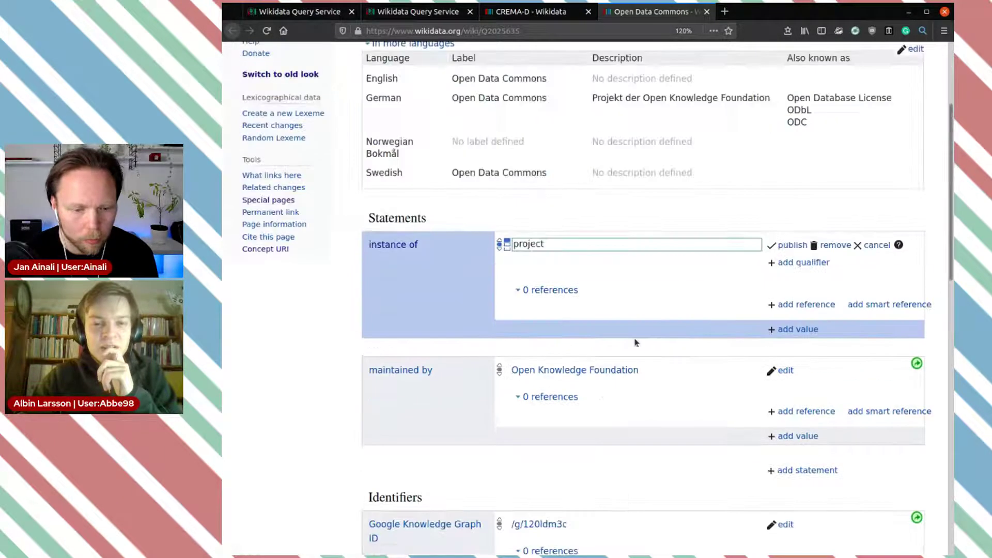
left_click(791, 246)
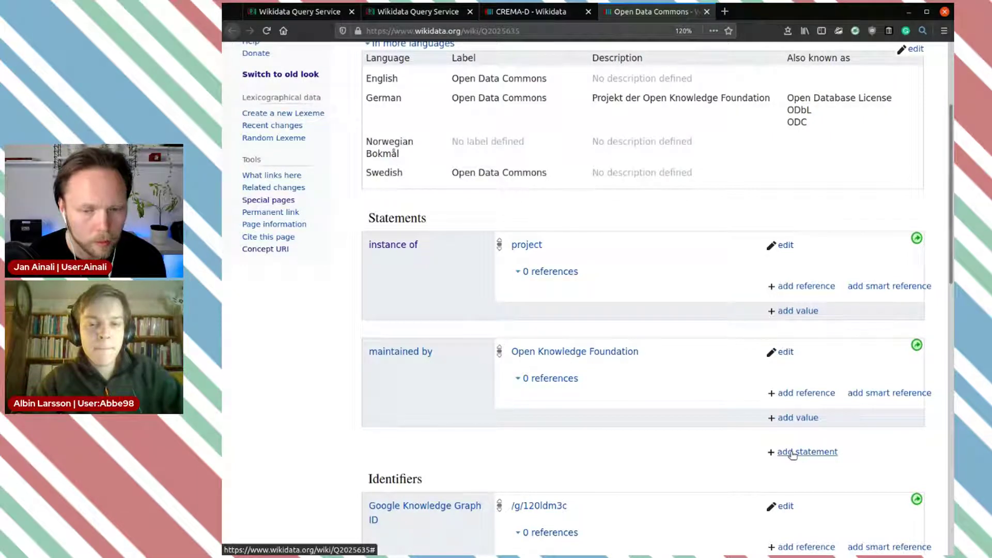
Step: Add a main subject statement with the value public license to the Open Data Commons item and publish it
left_click(815, 453)
scroll(618, 401, "down", 3)
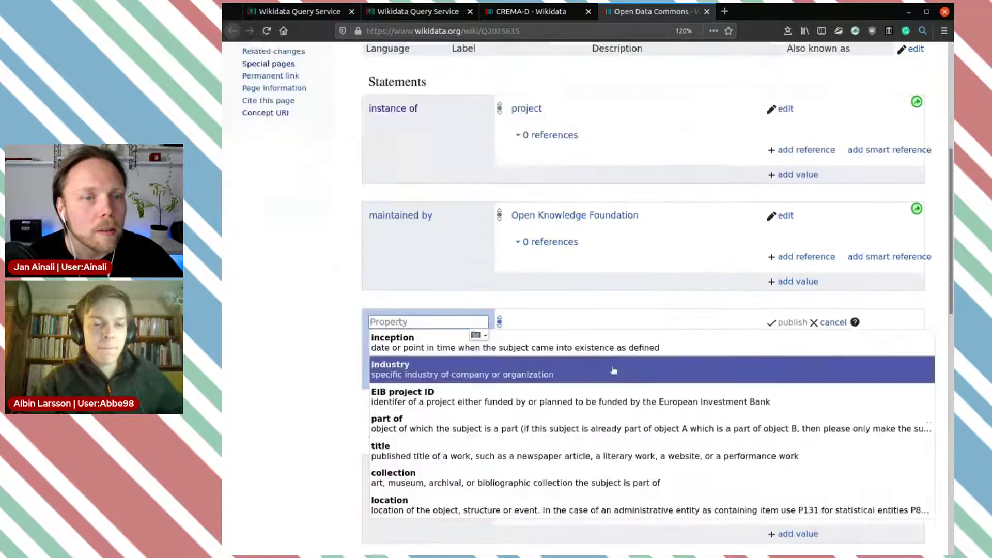
type("ma")
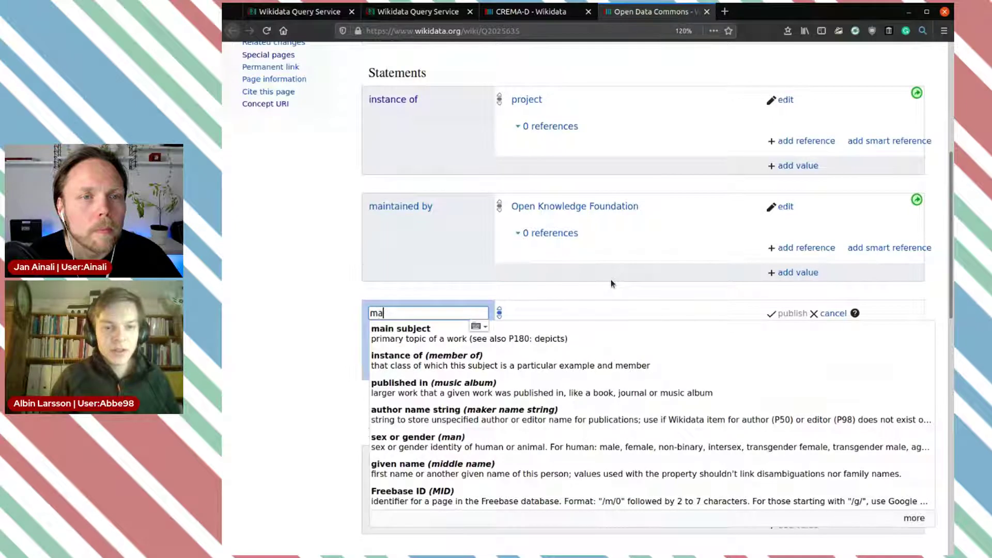
key("Down")
key("Down")
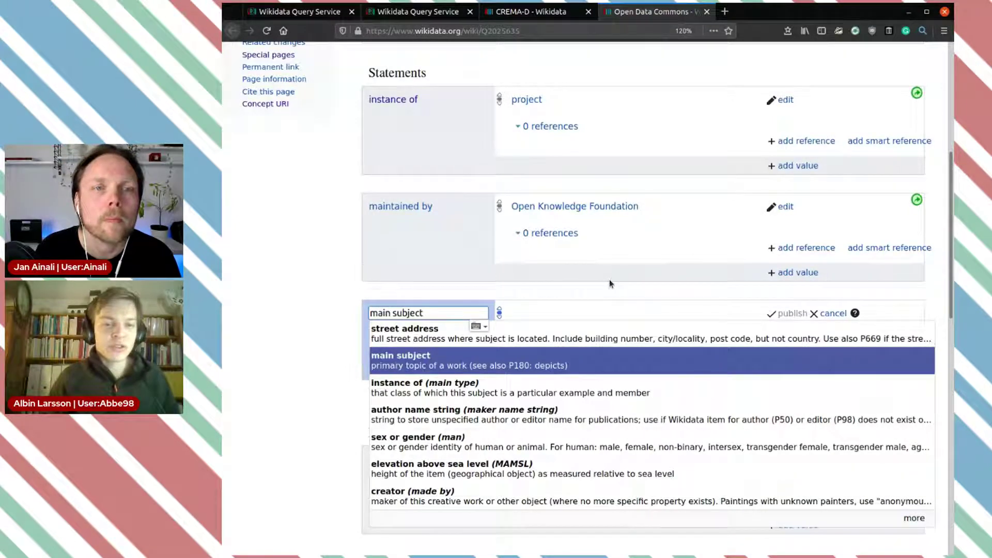
key("Return")
type("publi")
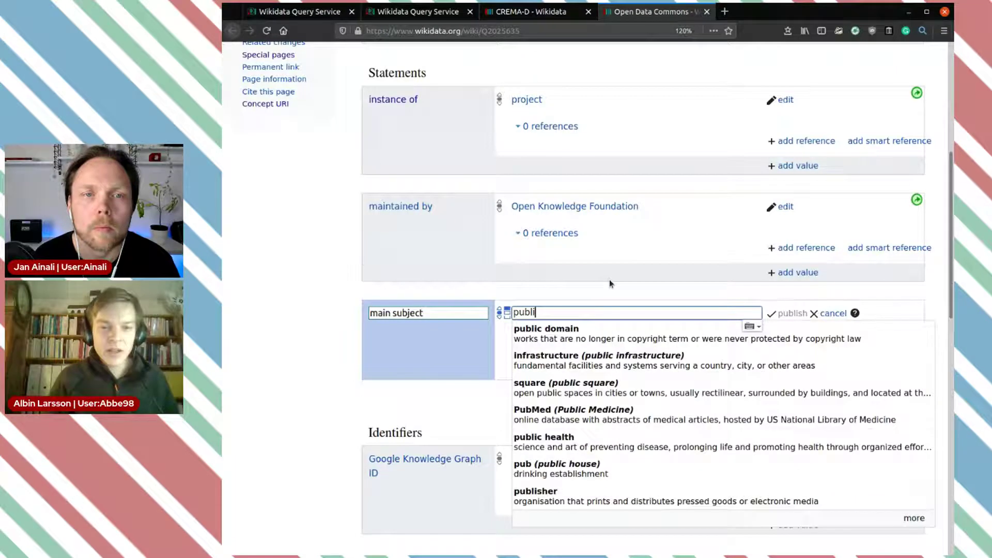
type("c")
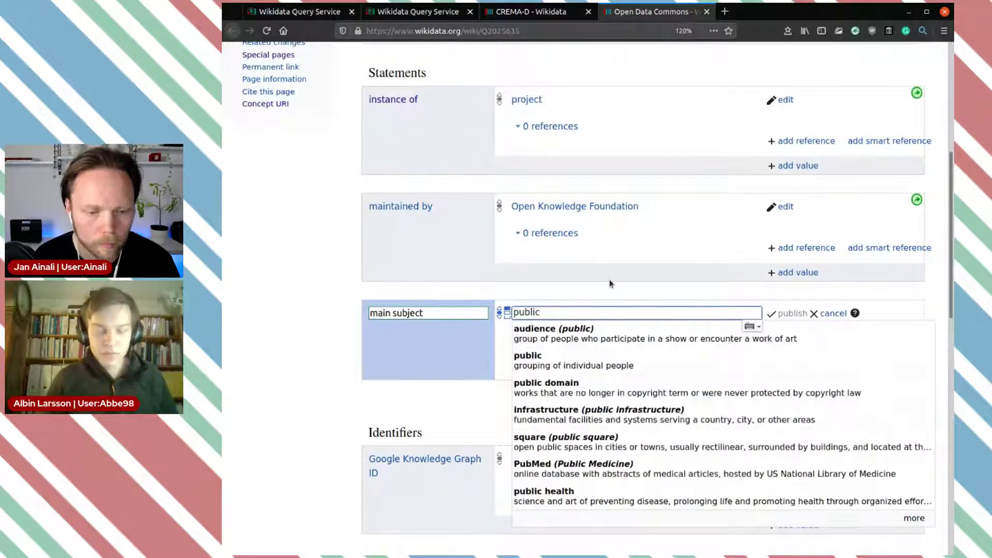
type(" lic")
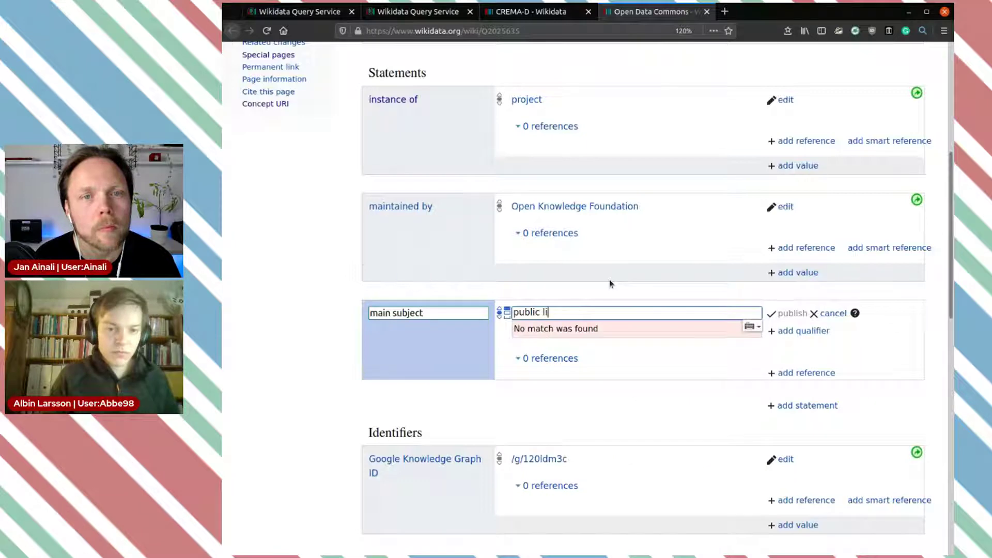
type("ense")
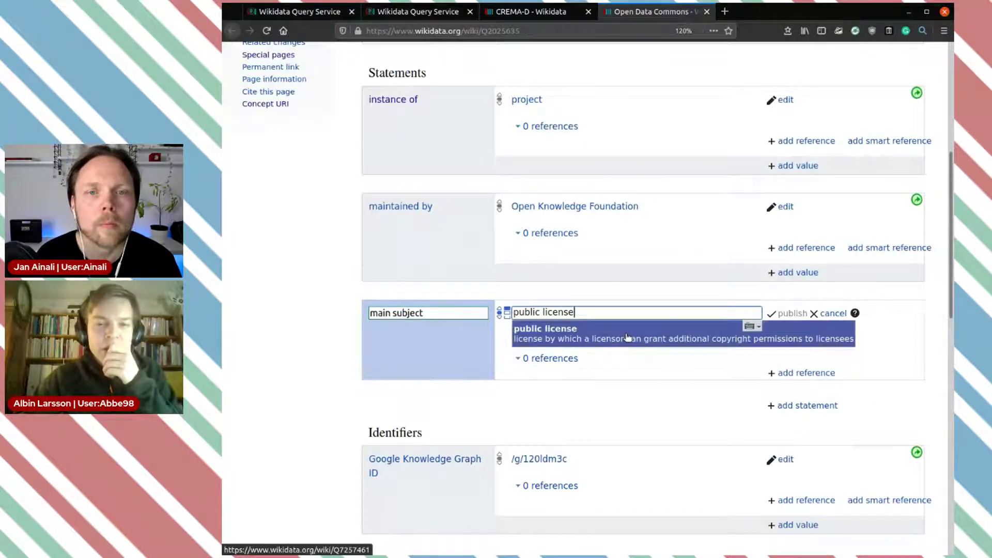
left_click(626, 336)
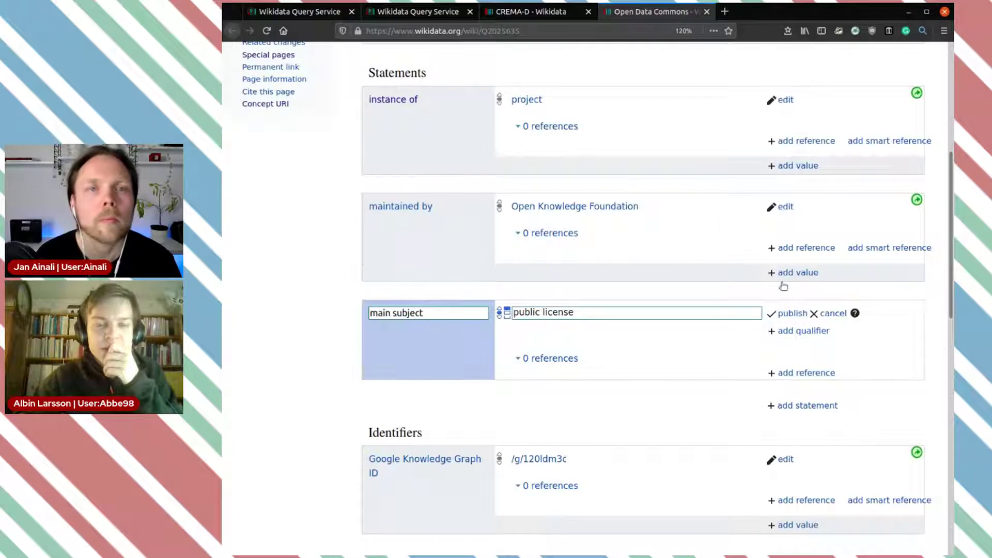
left_click(789, 313)
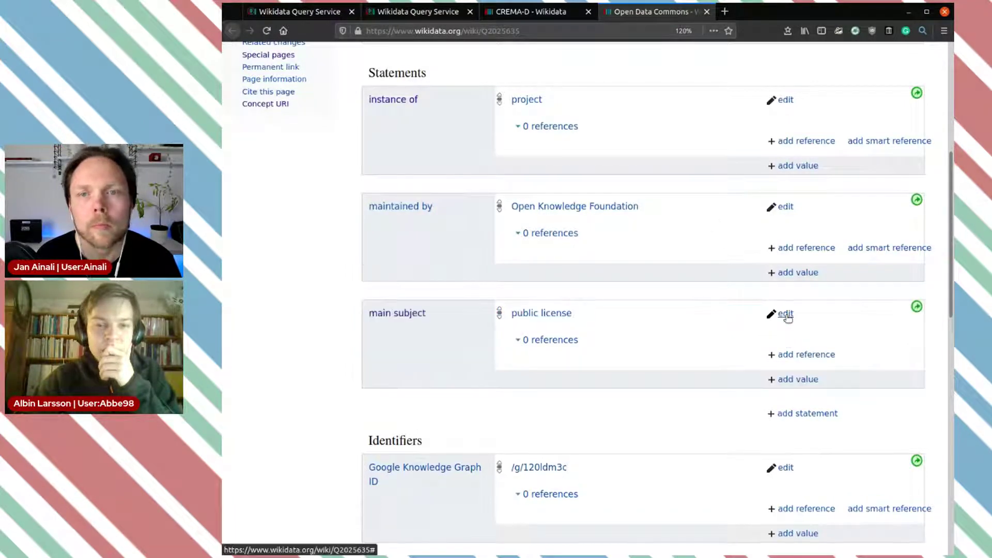
Step: Return to the CREMA-D item, open its official GitHub repository separately and view the repository's LICENSE.txt
left_click(544, 15)
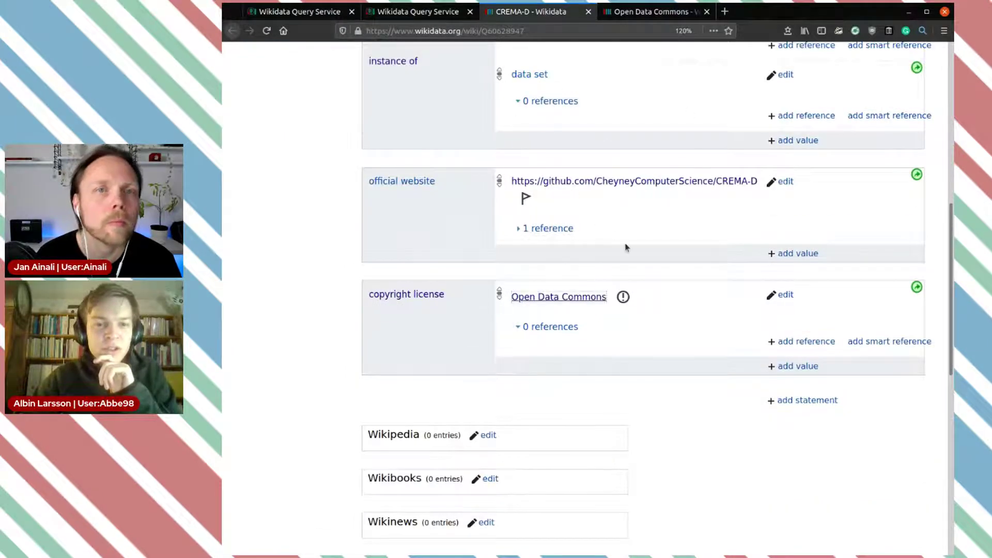
scroll(625, 248, "up", 4)
scroll(664, 408, "down", 1)
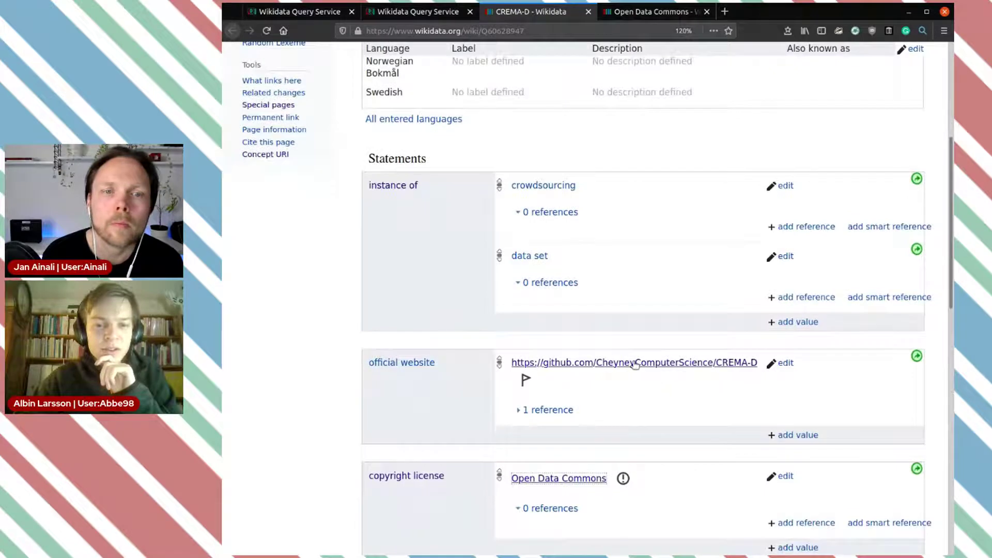
middle_click(668, 370)
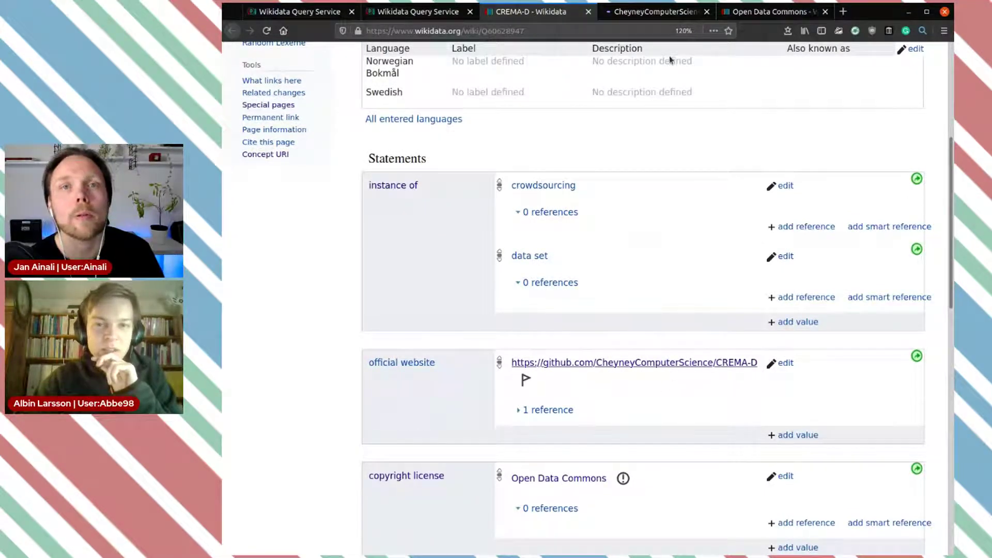
left_click(635, 13)
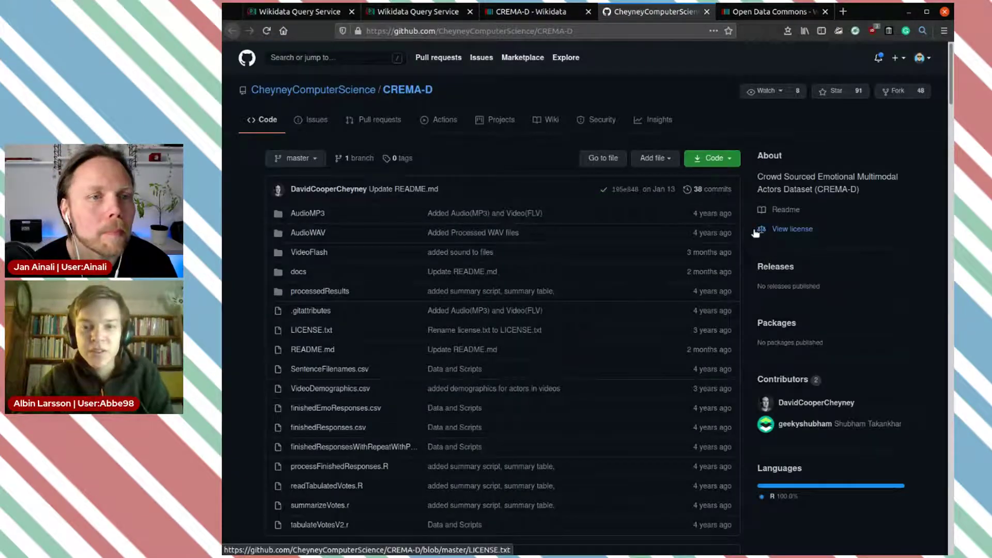
left_click(791, 230)
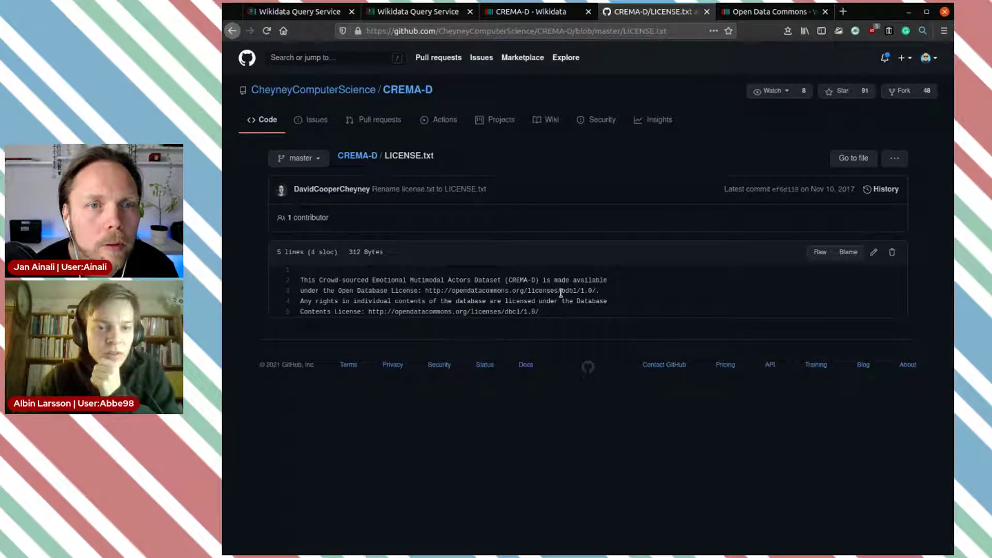
Step: Examine the database and contents licenses in LICENSE.txt and copy the name Open Database License
left_click_drag(335, 290, 417, 289)
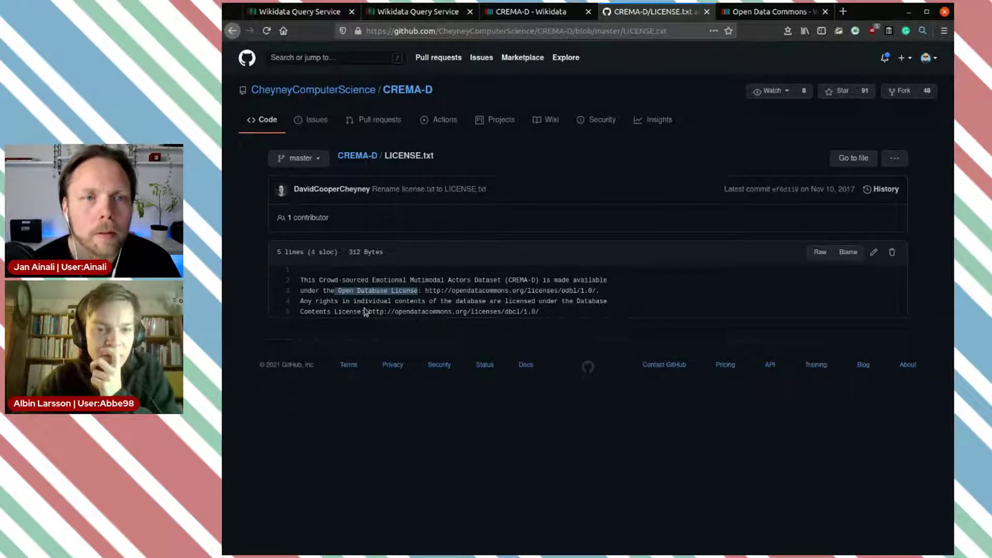
left_click_drag(362, 308, 555, 314)
left_click(556, 314)
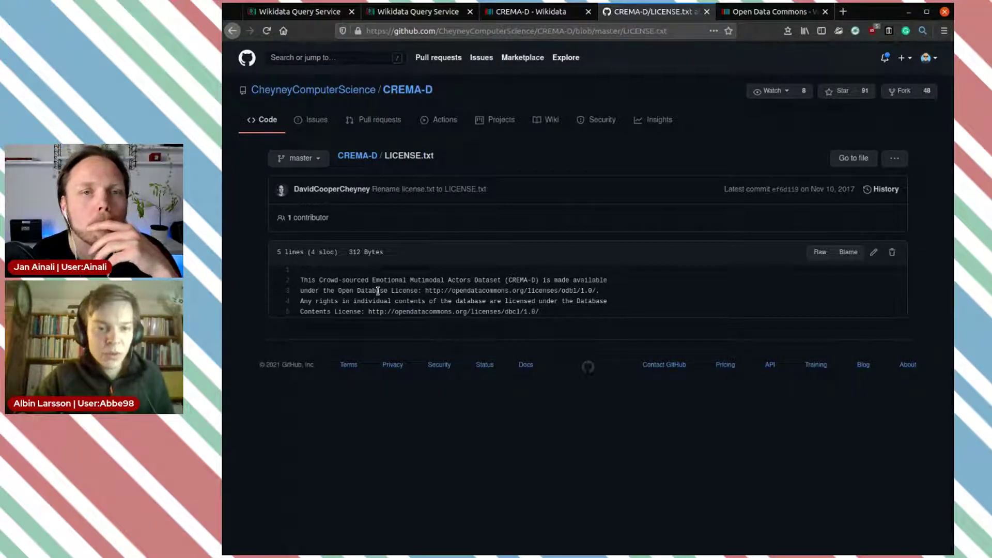
left_click_drag(336, 291, 418, 290)
key("ctrl+c")
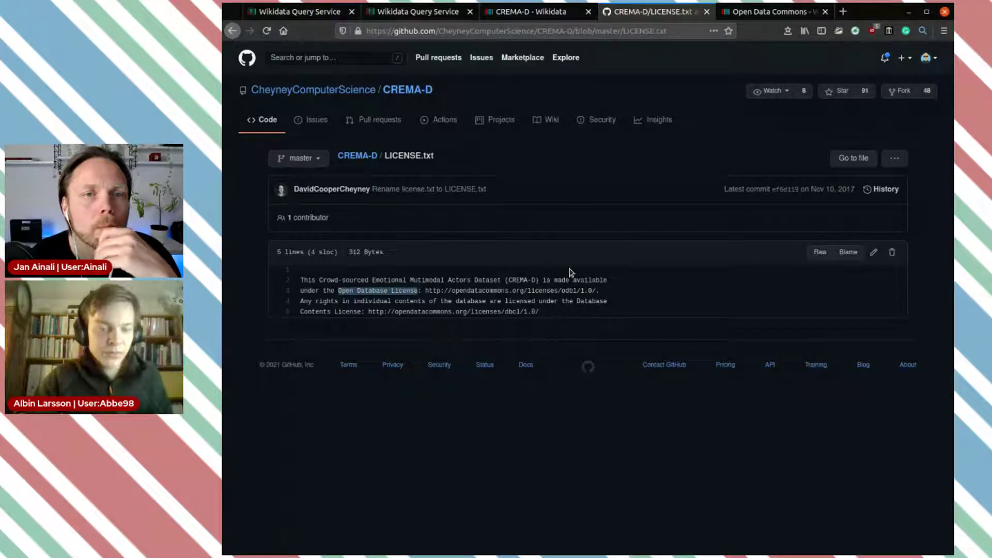
Step: Replace CREMA-D's copyright license value with Open Database License, publish the statement and dismiss the potential issues notice
left_click(543, 12)
scroll(613, 319, "down", 5)
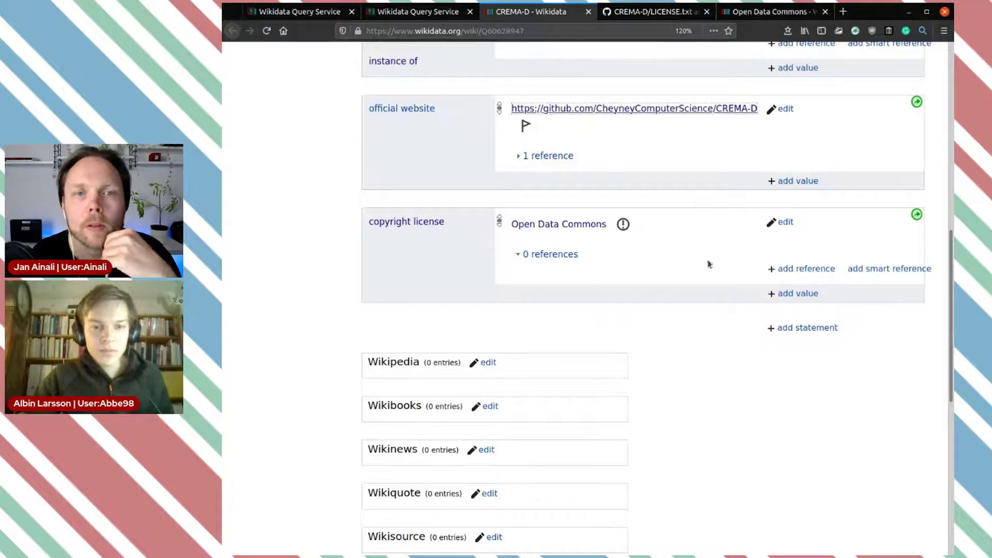
left_click(783, 222)
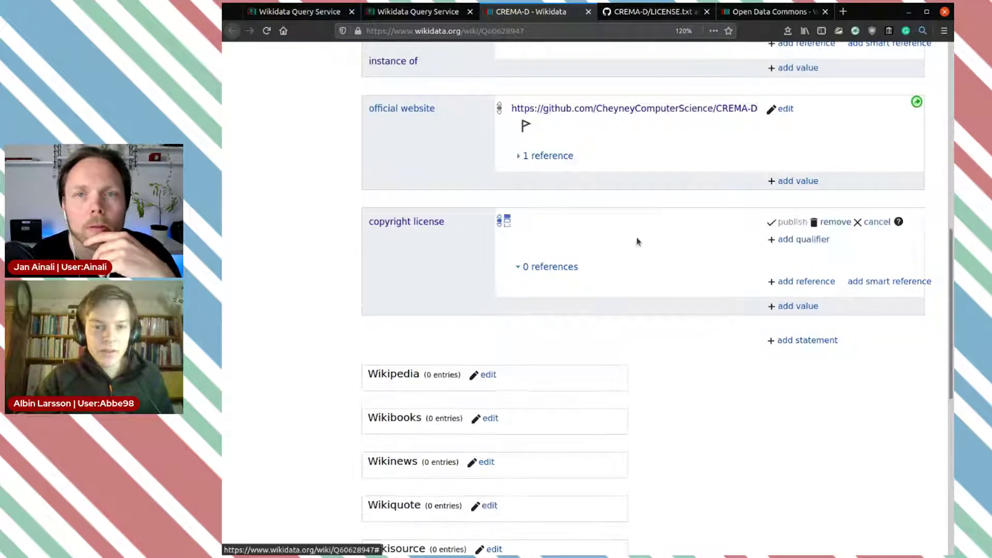
key("ctrl+shift+Left")
key("ctrl+shift+Left")
key("ctrl+shift+Left")
key("ctrl+v")
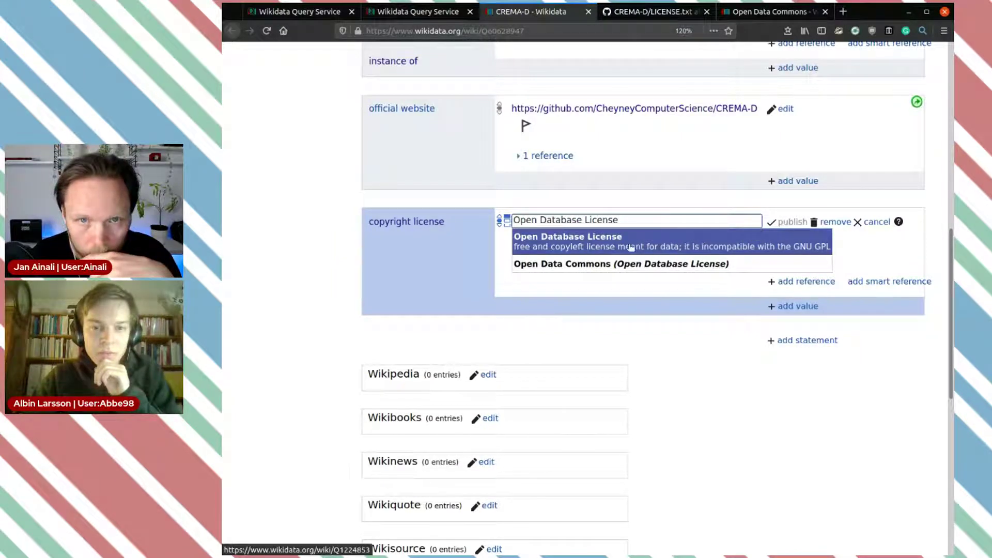
left_click(607, 240)
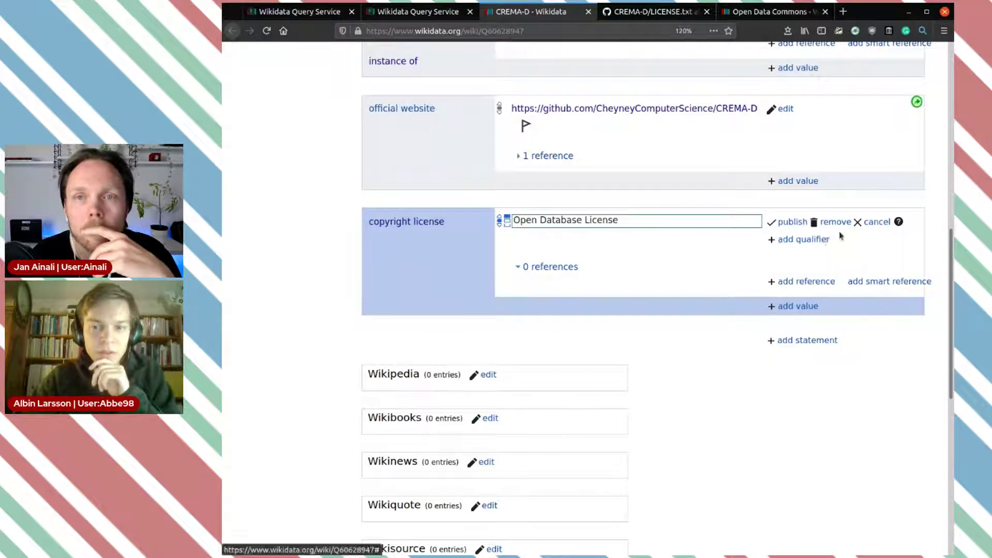
left_click(793, 223)
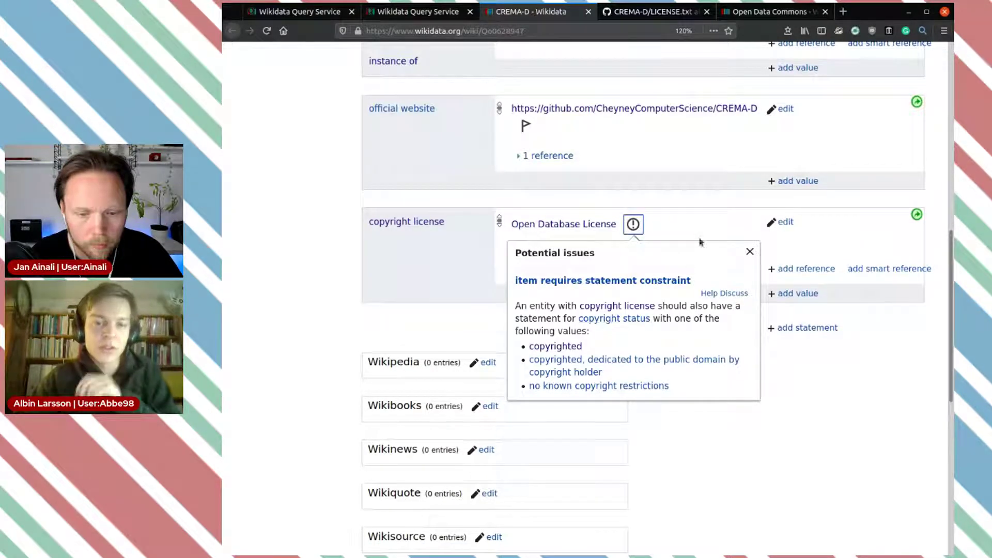
left_click(709, 199)
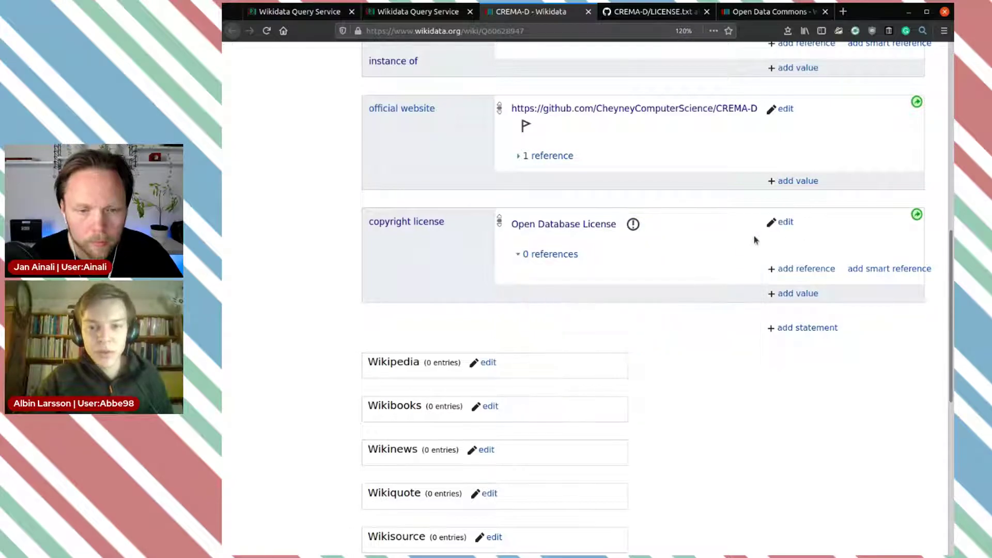
Step: Add Database Contents License, copied from the repository's LICENSE.txt, as a second copyright license value on CREMA-D and publish it
left_click(803, 295)
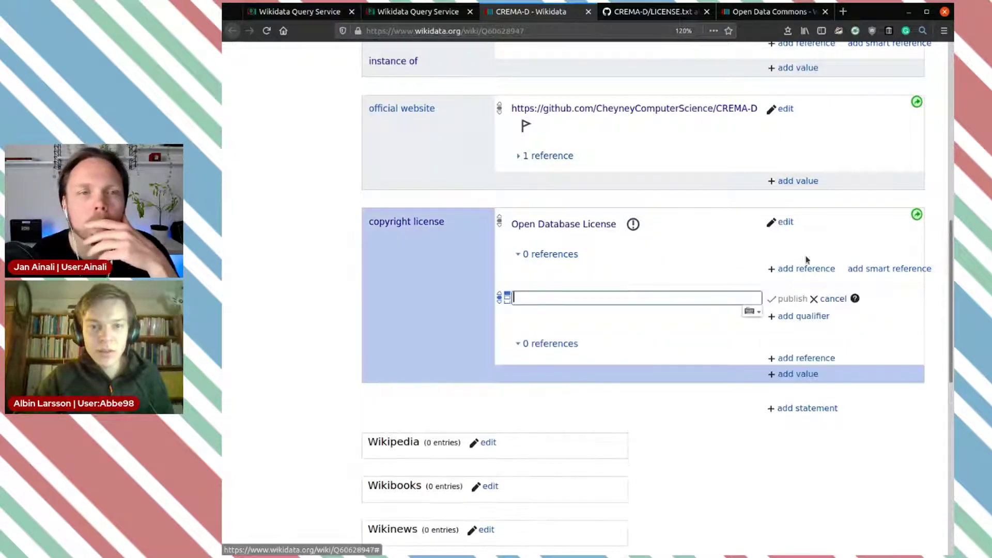
left_click(654, 10)
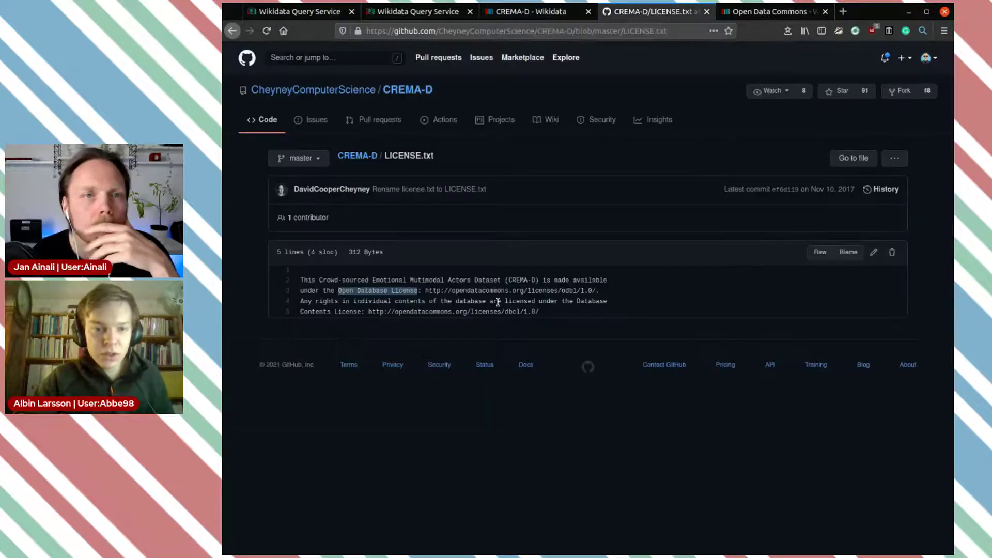
left_click_drag(361, 310, 575, 303)
key("ctrl+c")
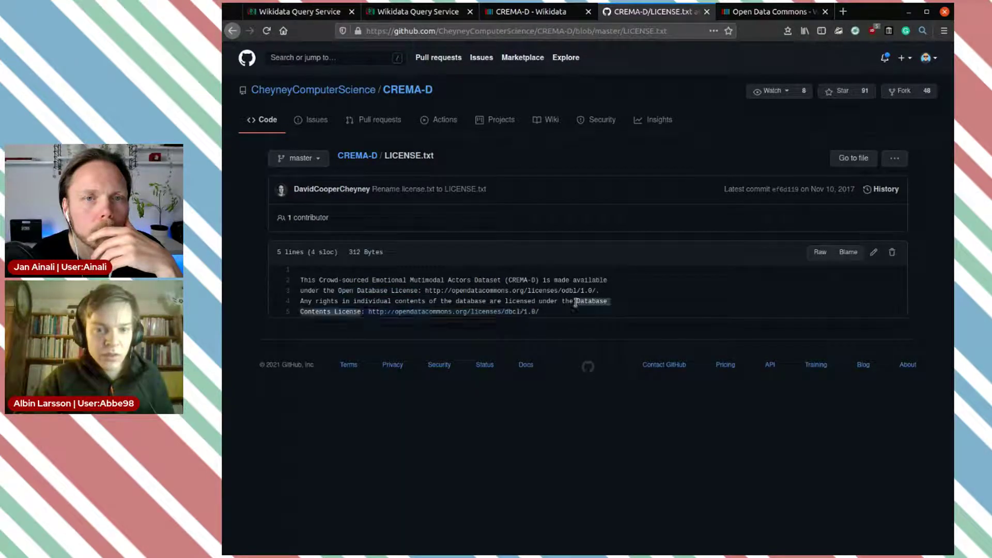
left_click(544, 12)
key("ctrl+v")
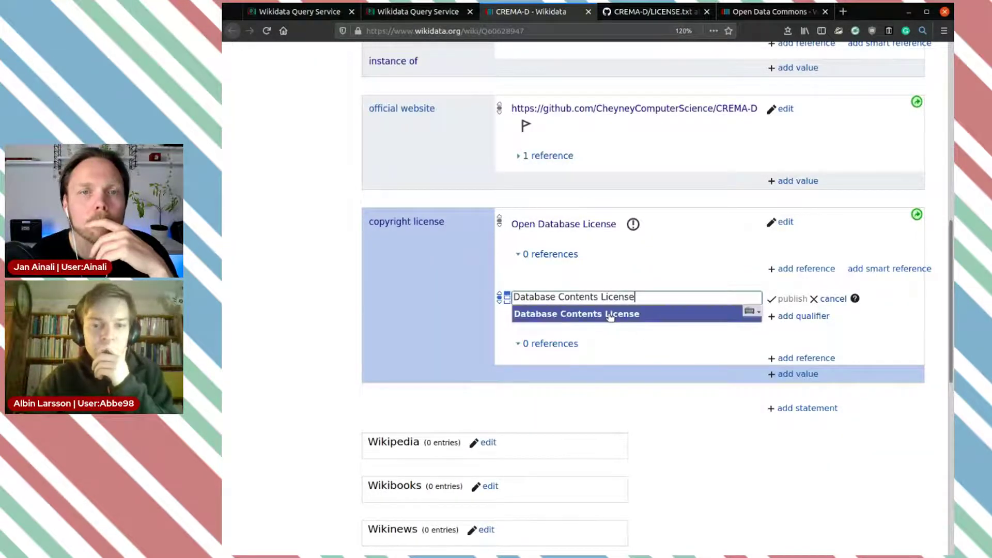
middle_click(623, 315)
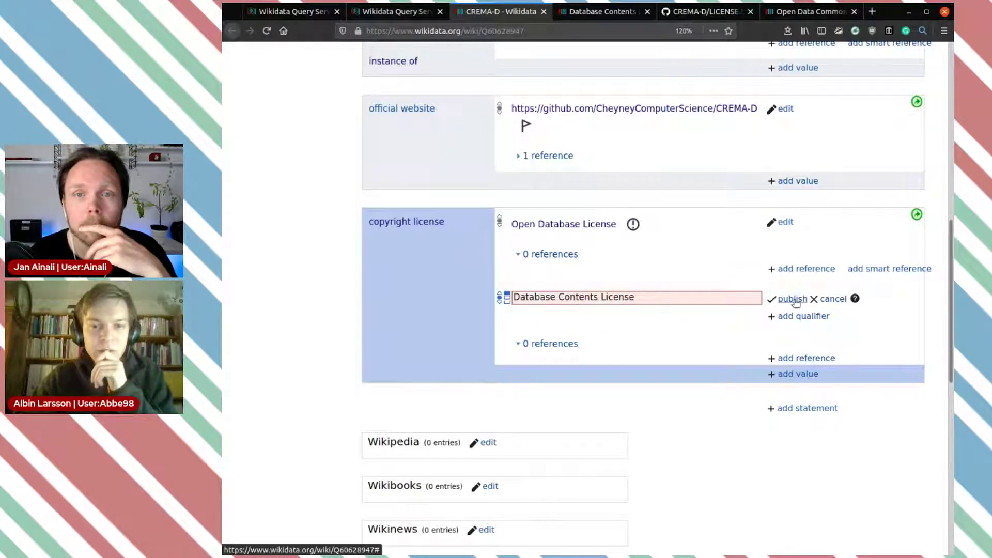
left_click(794, 299)
Step: Check the Database Contents License item's statements in its separate page and close that page
left_click(600, 12)
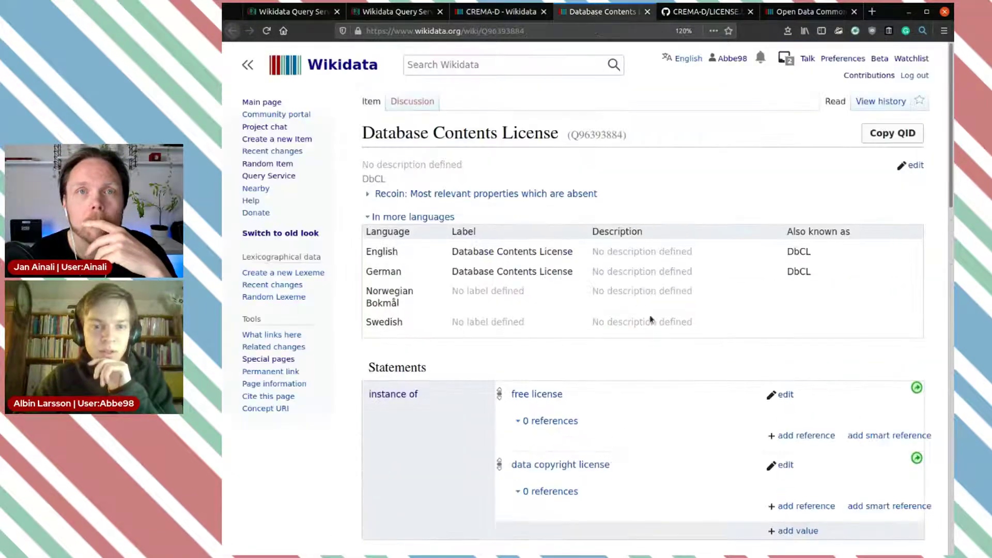
scroll(651, 320, "down", 5)
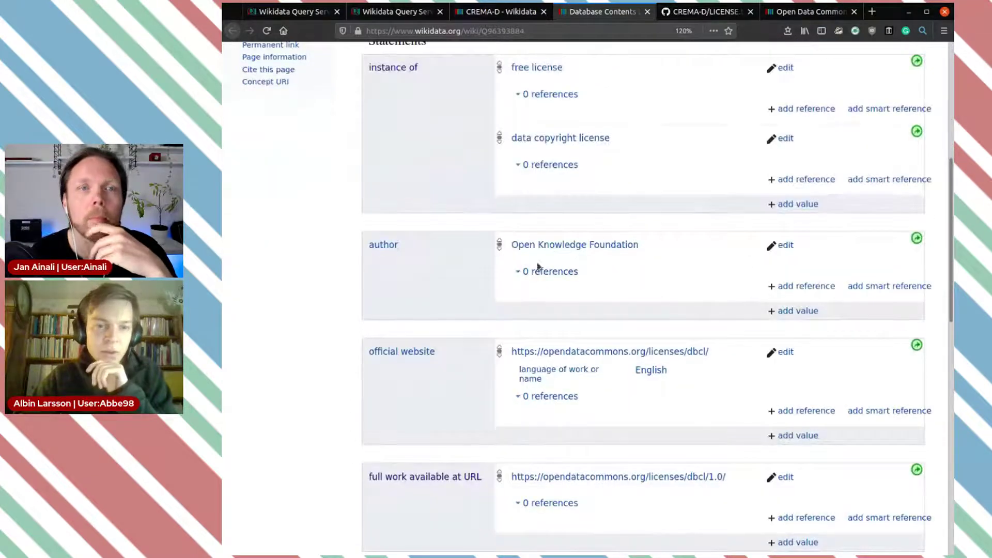
left_click(647, 12)
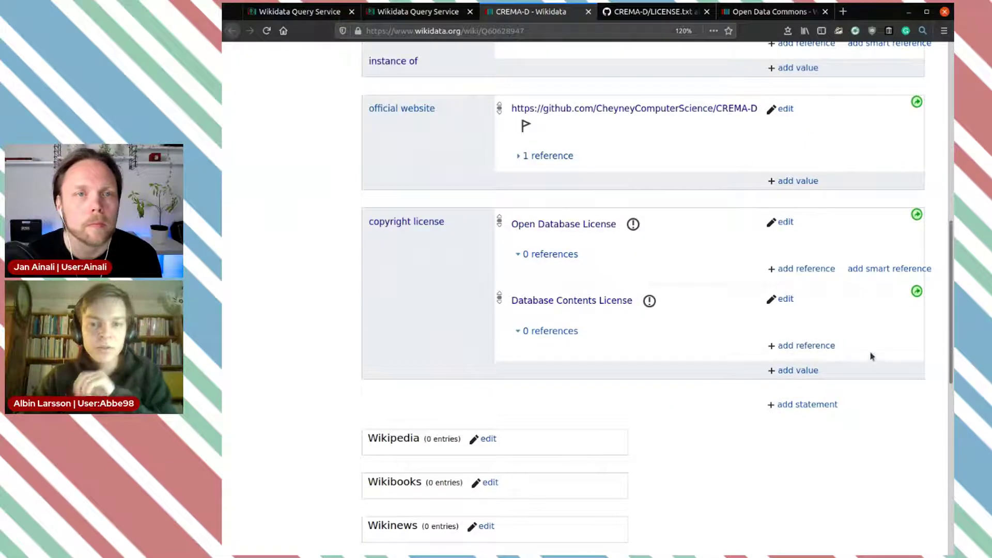
Step: Try to add a reference to CREMA-D's Open Database License value, reloading the item page between attempts
left_click(803, 269)
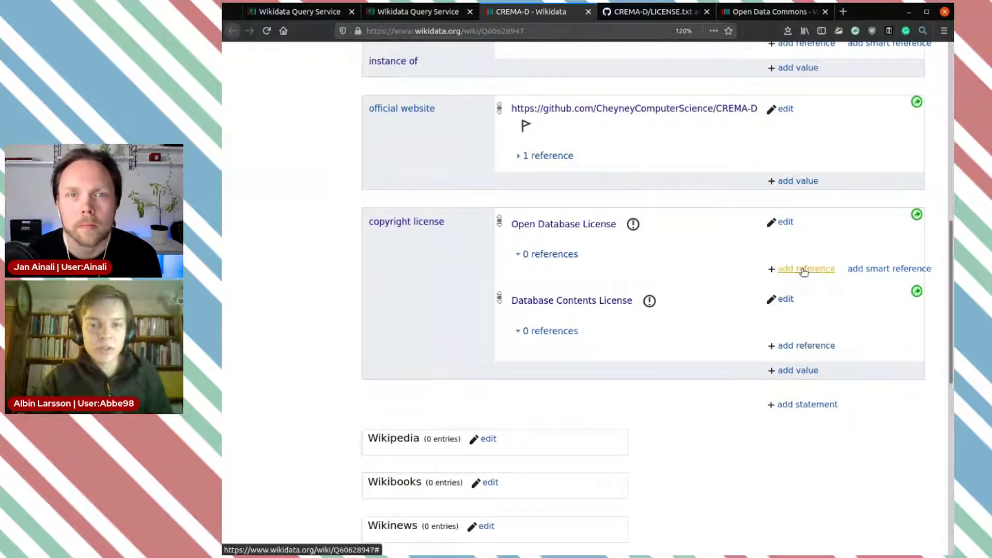
scroll(787, 309, "down", 5)
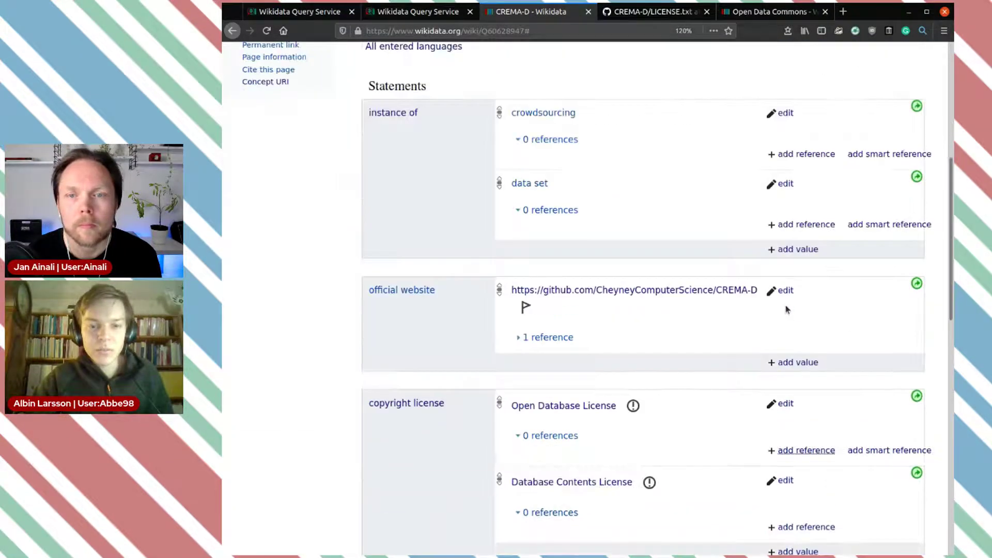
scroll(786, 310, "down", 1)
scroll(787, 309, "down", 2)
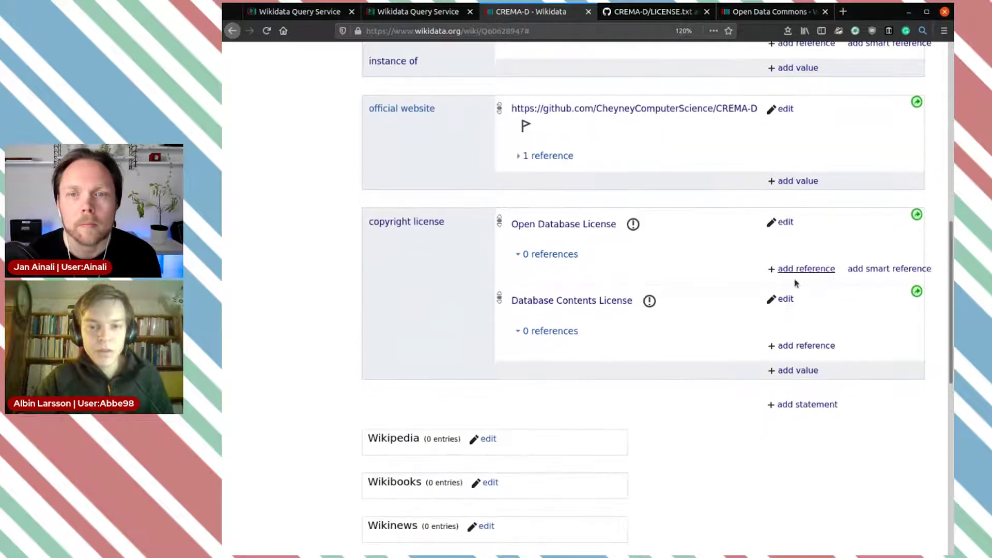
left_click(803, 269)
scroll(699, 319, "down", 2)
scroll(699, 319, "down", 6)
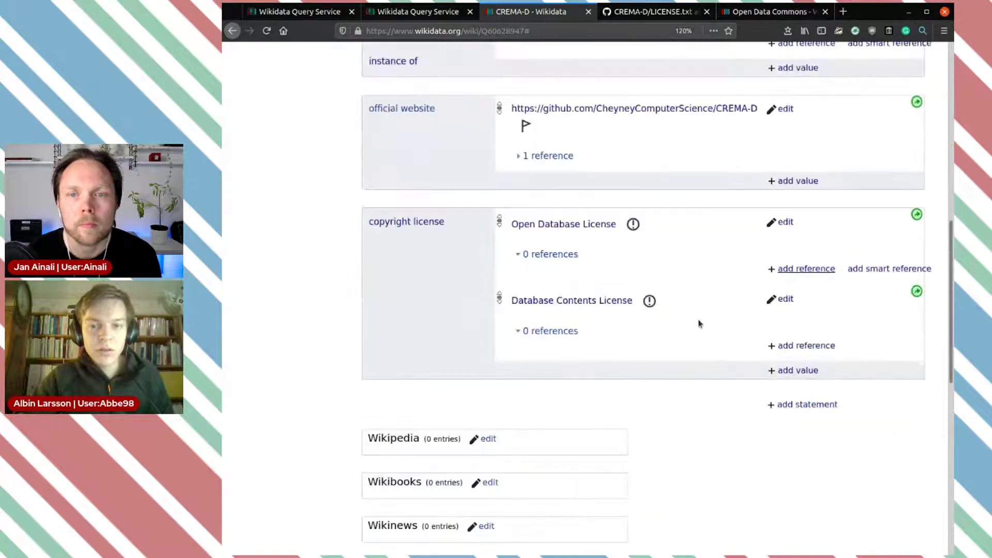
left_click(797, 271)
scroll(796, 275, "down", 3)
scroll(796, 275, "down", 4)
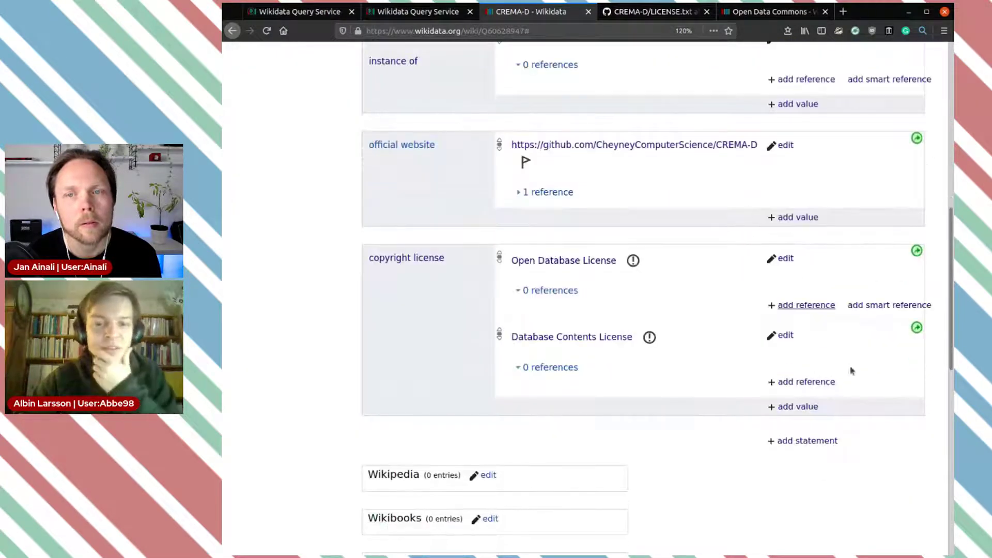
left_click(267, 32)
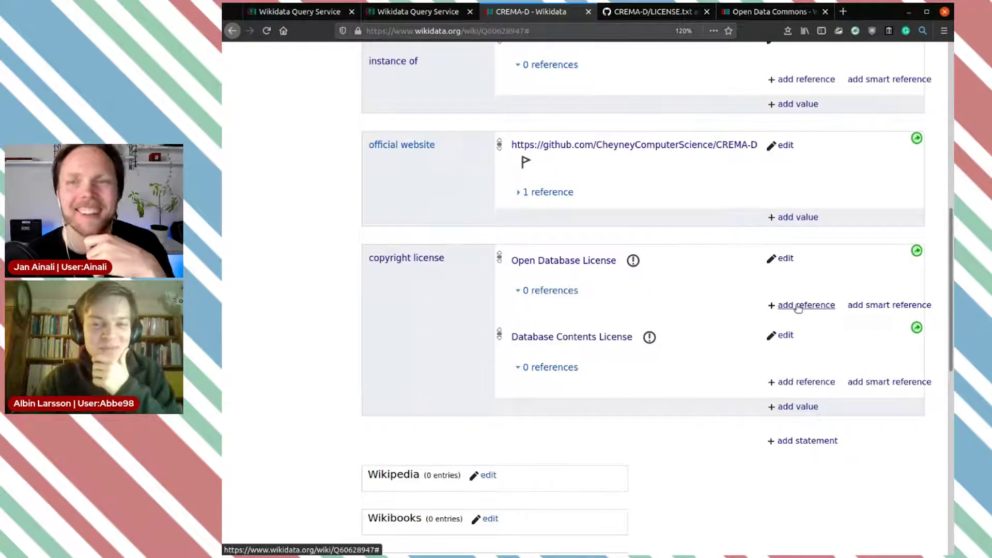
left_click(798, 306)
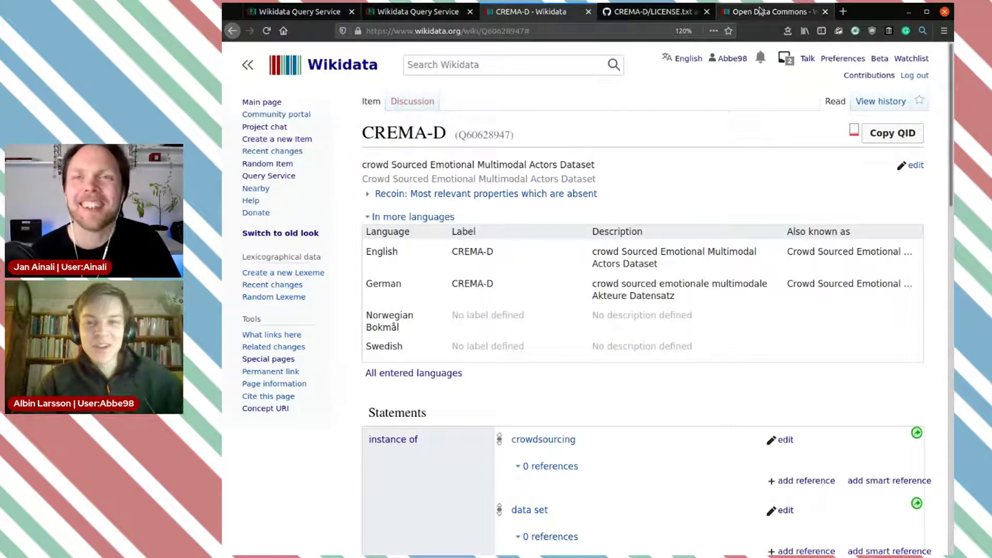
Step: Add a copyright status statement with the value copyrighted to the CREMA-D item and publish it
scroll(657, 401, "down", 5)
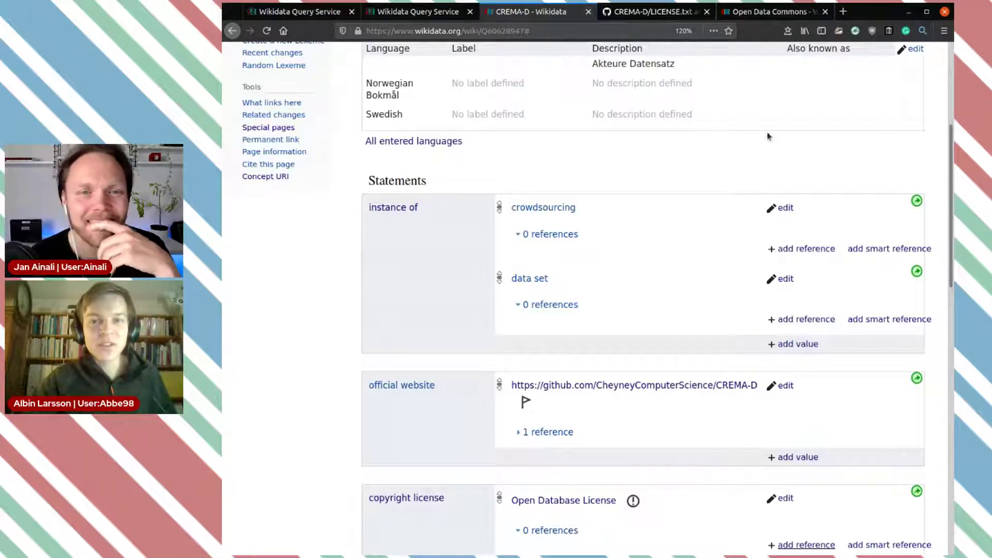
scroll(636, 229, "down", 5)
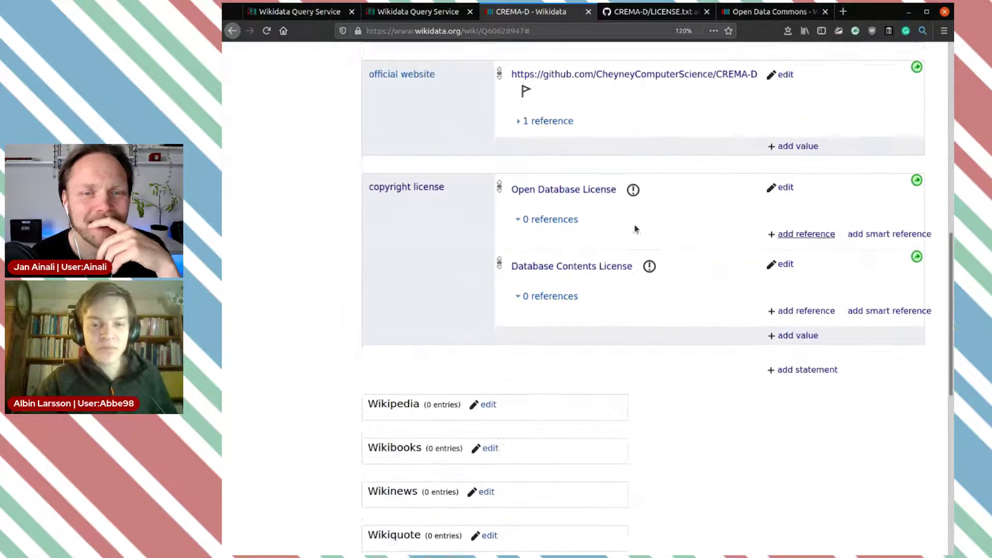
scroll(636, 229, "down", 1)
left_click(799, 317)
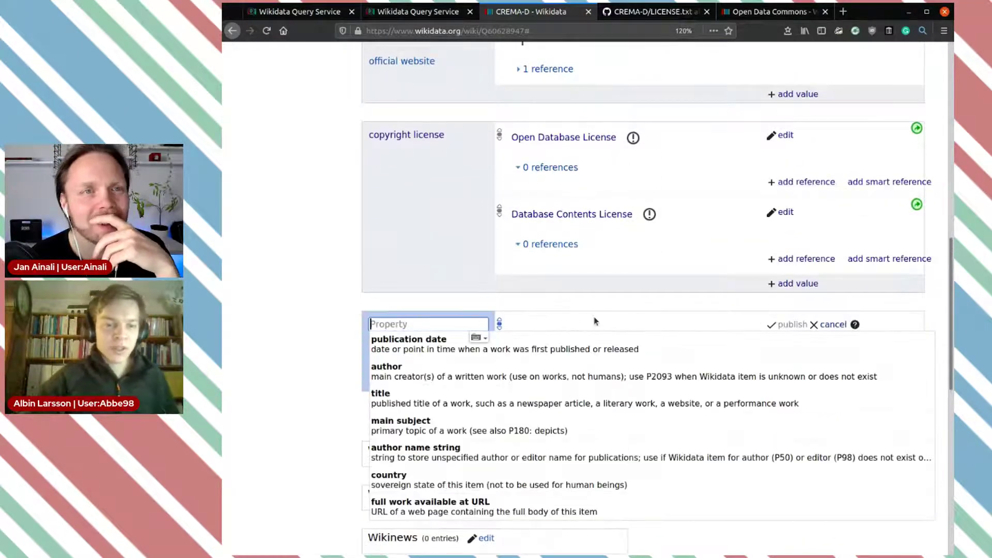
type("cop")
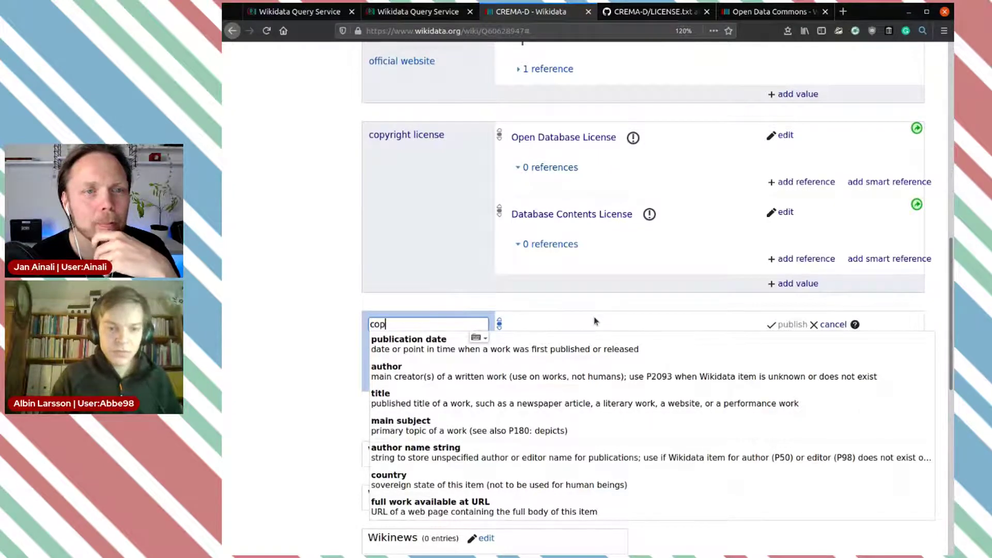
type("y")
key("Down")
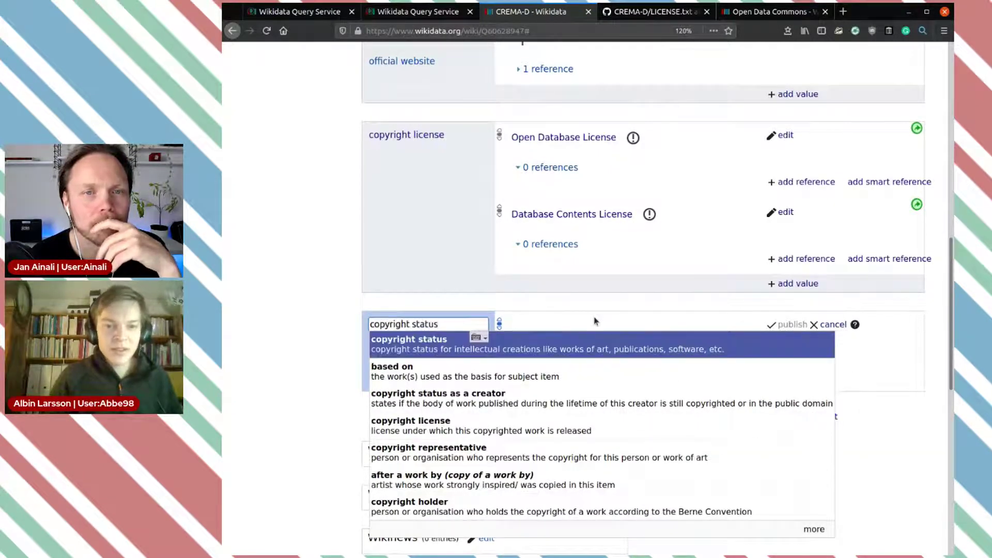
key("Return")
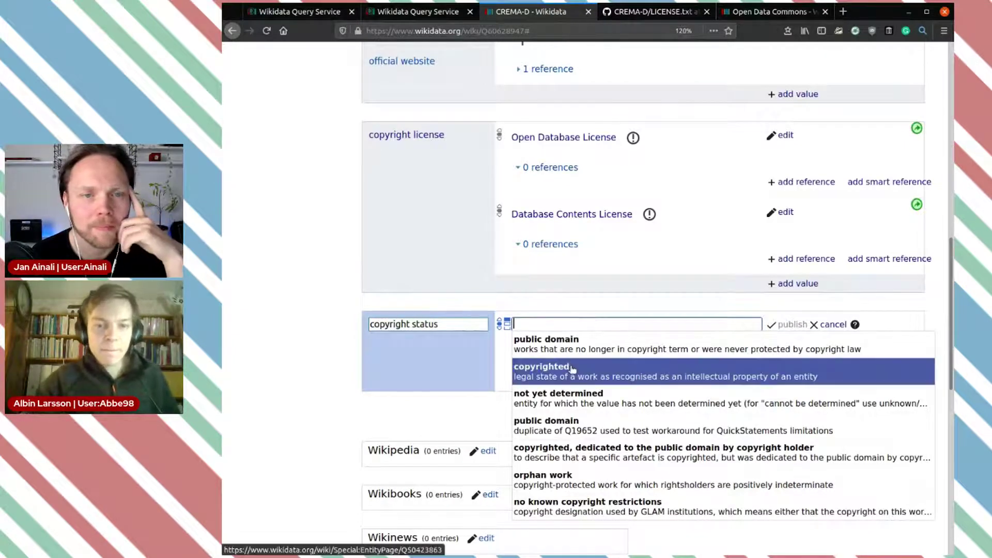
left_click(703, 371)
key("Return")
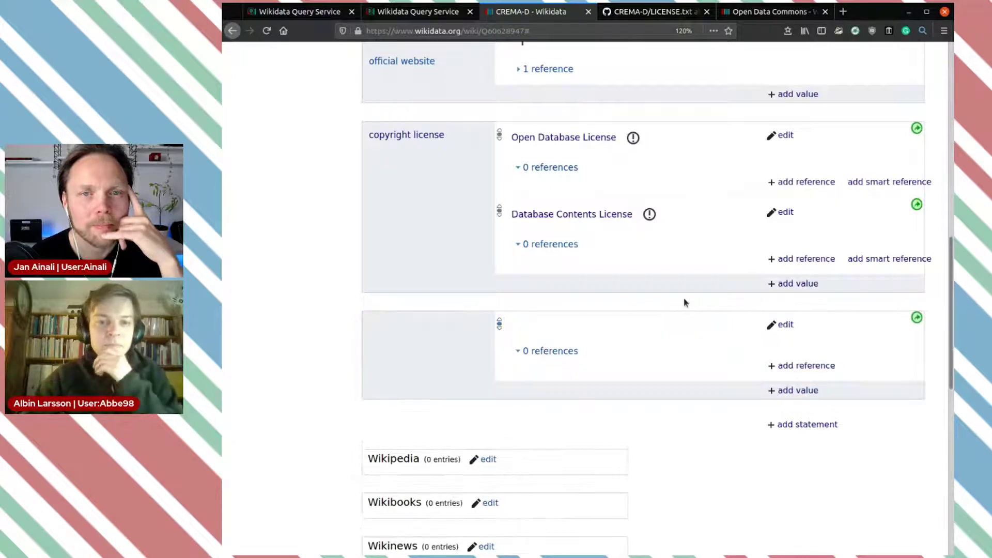
Step: Review CREMA-D's license statements and return to the license count query results to examine the listed license values
scroll(685, 303, "up", 4)
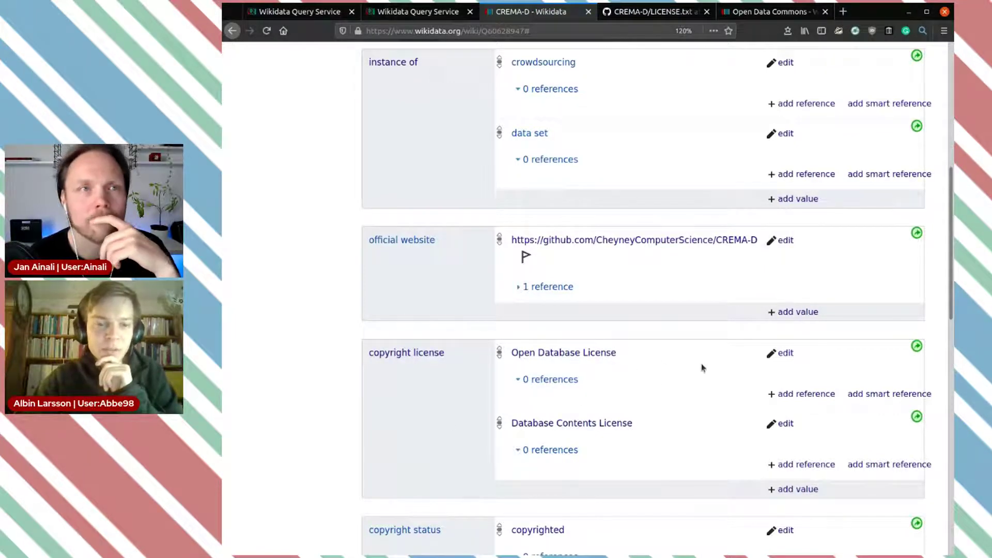
scroll(703, 368, "up", 2)
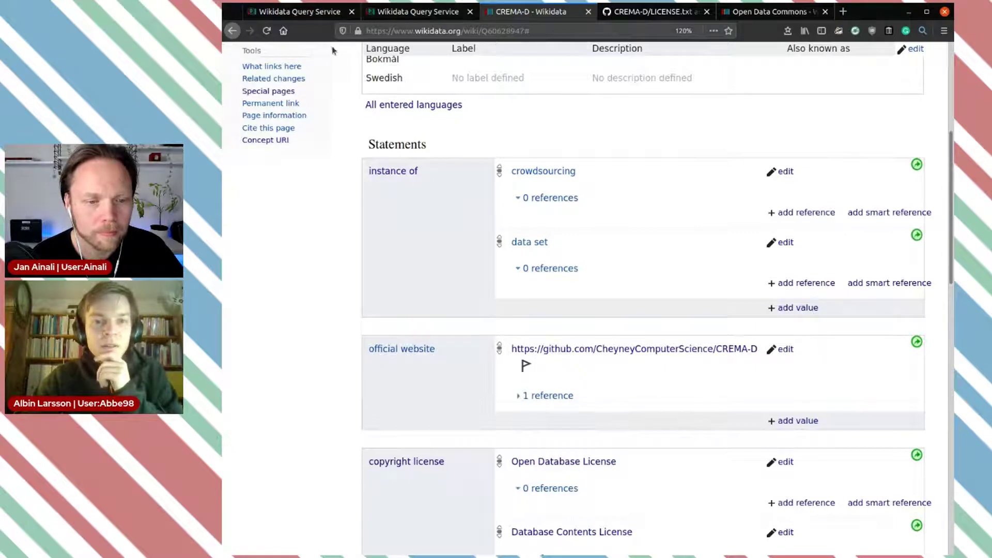
scroll(695, 195, "up", 3)
scroll(696, 196, "down", 6)
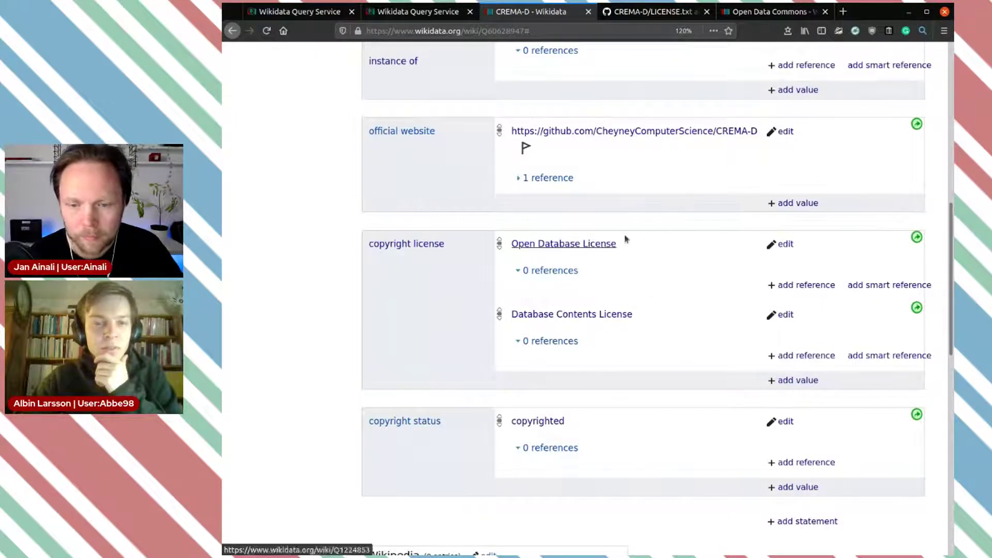
left_click(307, 16)
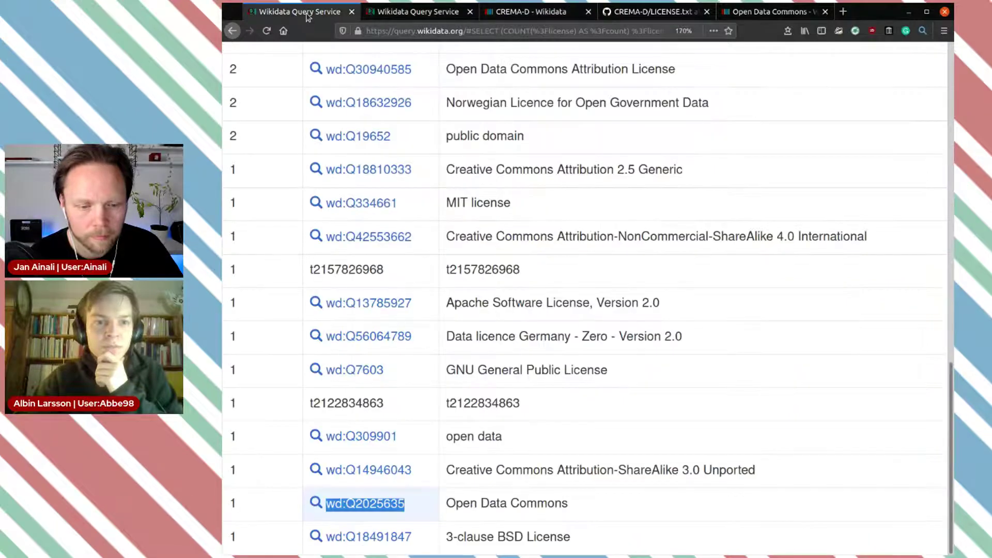
left_click(695, 416)
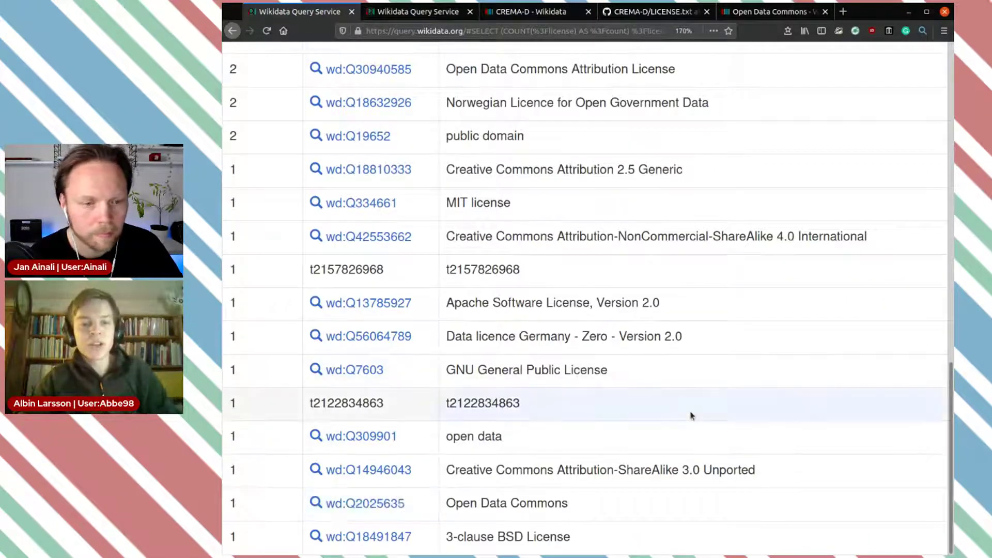
scroll(737, 392, "up", 7)
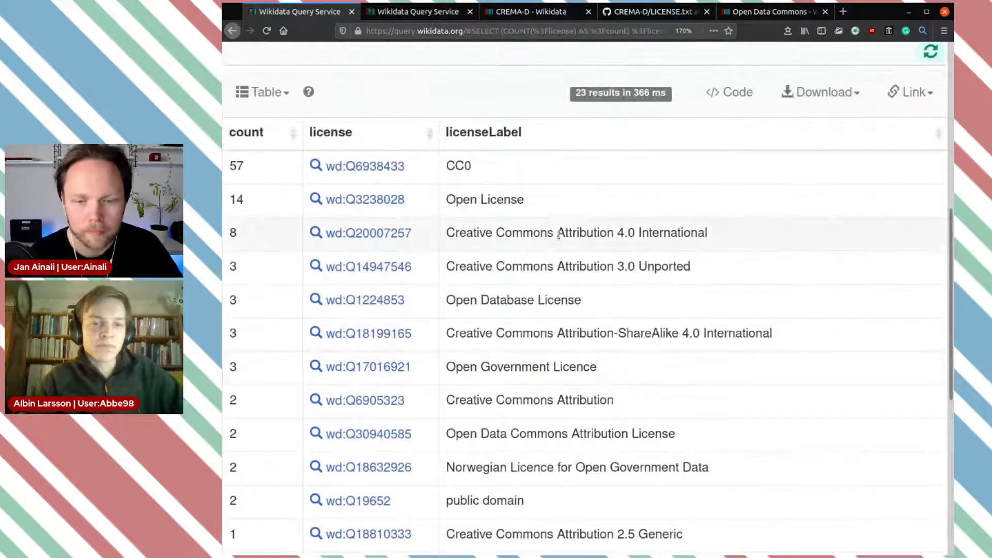
scroll(555, 237, "up", 2)
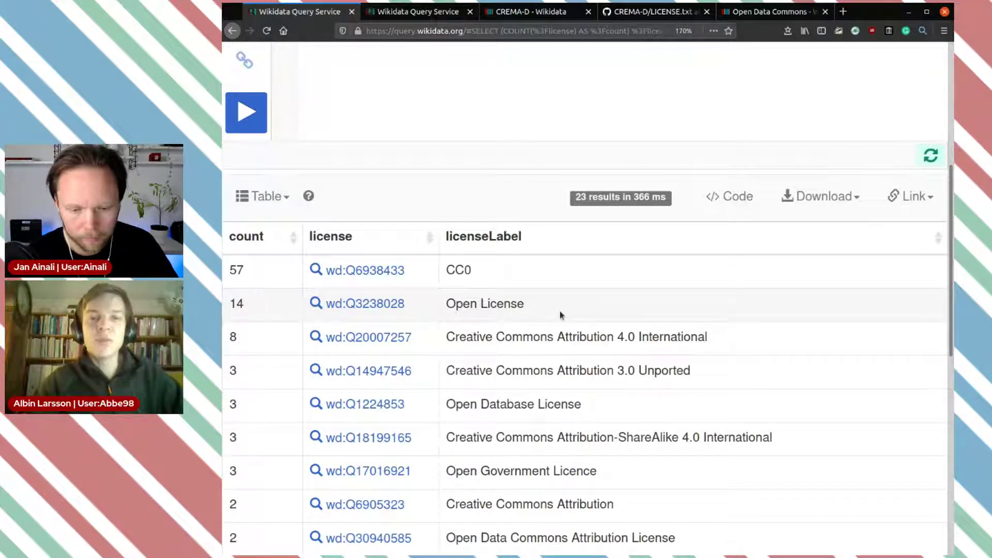
Step: Examine the full list of license counts and the SPARQL query that produced it
scroll(564, 315, "down", 8)
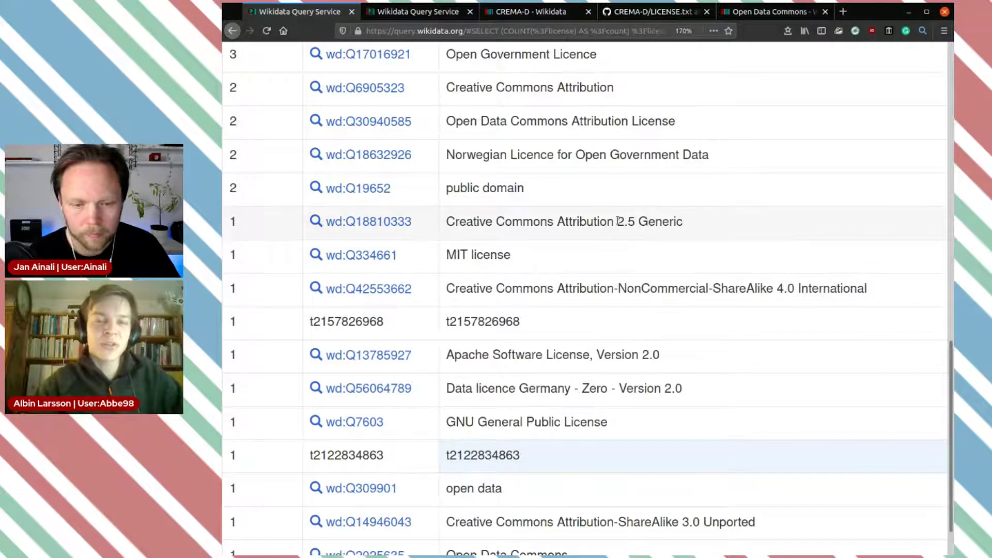
scroll(615, 221, "up", 10)
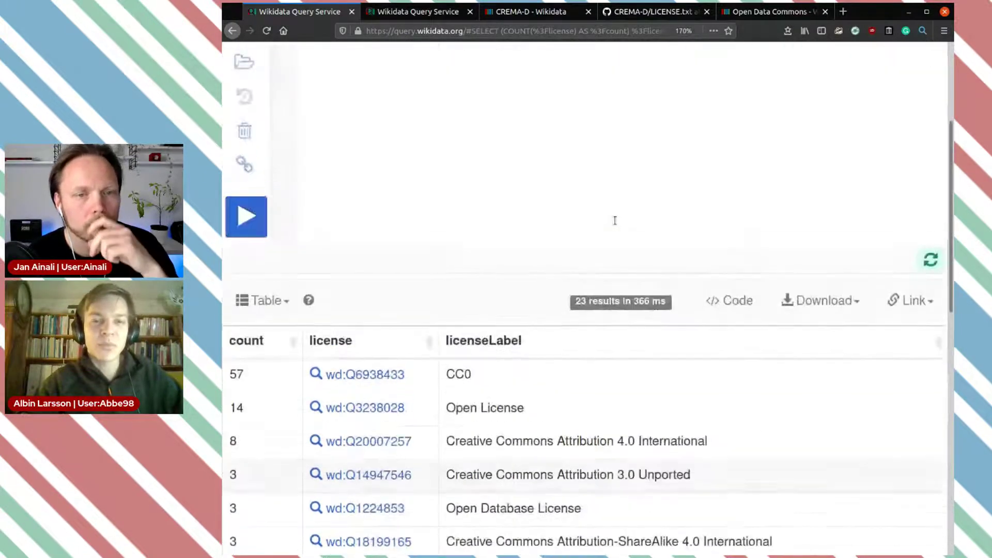
scroll(593, 184, "up", 3)
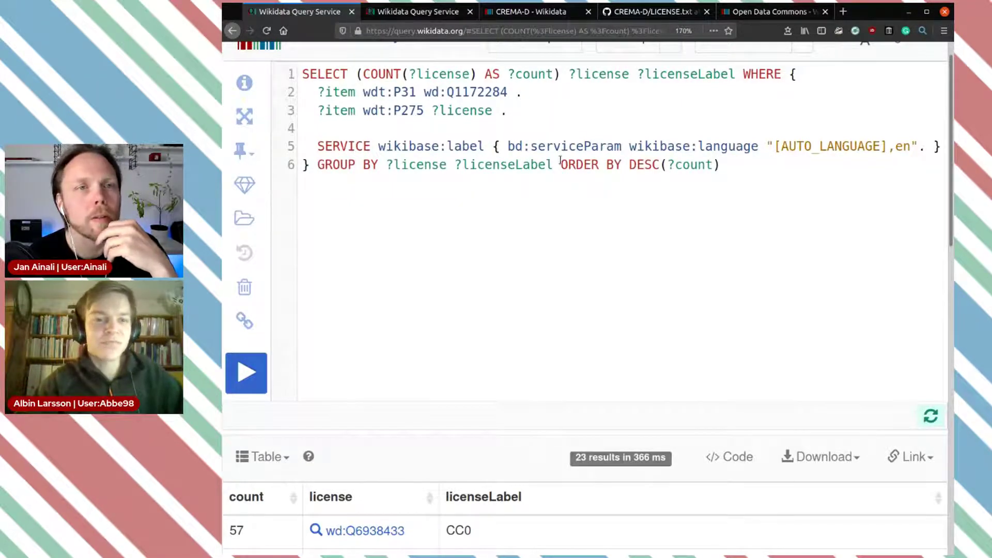
scroll(561, 160, "up", 1)
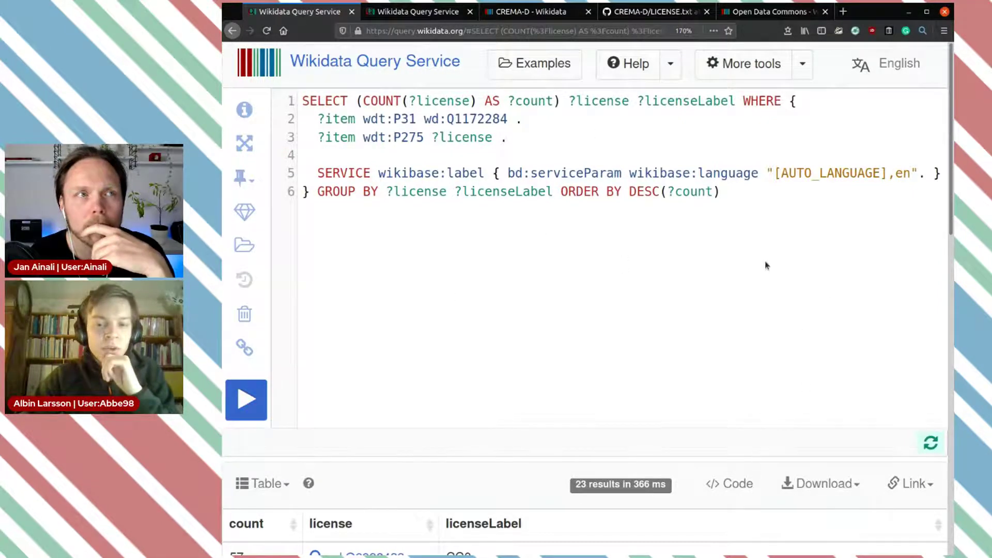
Step: View the license count query's generated code as a URL, as HTML and as PHP, and close the code samples
scroll(788, 321, "down", 2)
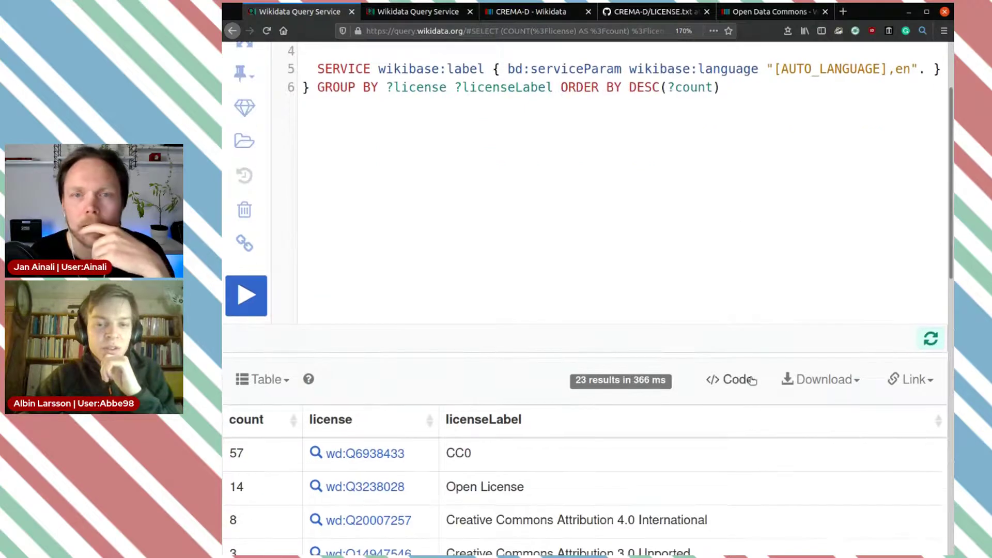
left_click(753, 381)
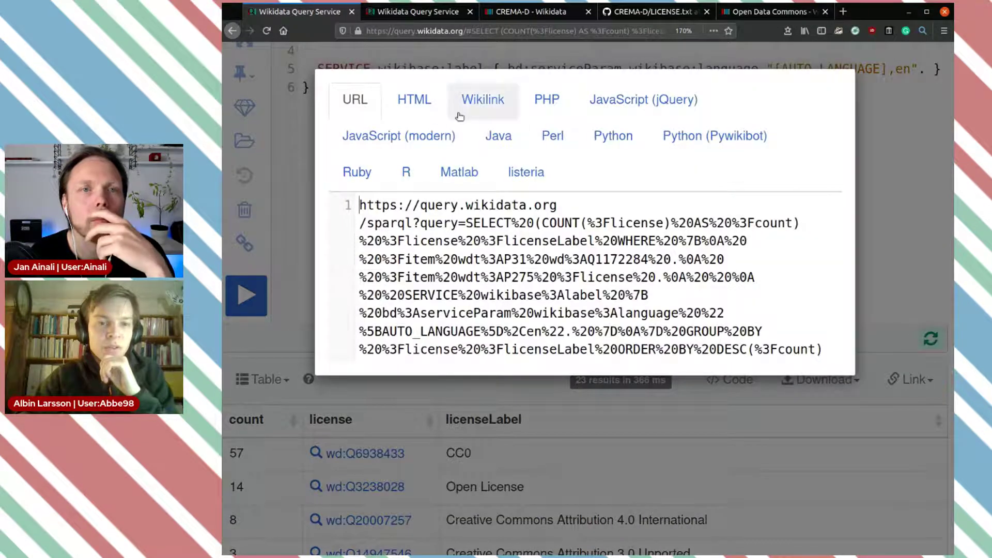
left_click(420, 103)
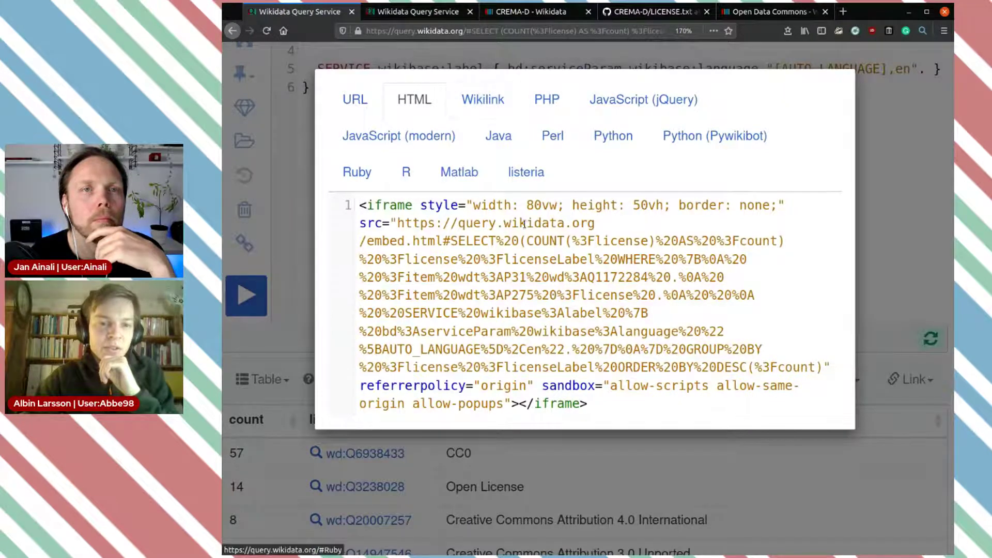
left_click(544, 102)
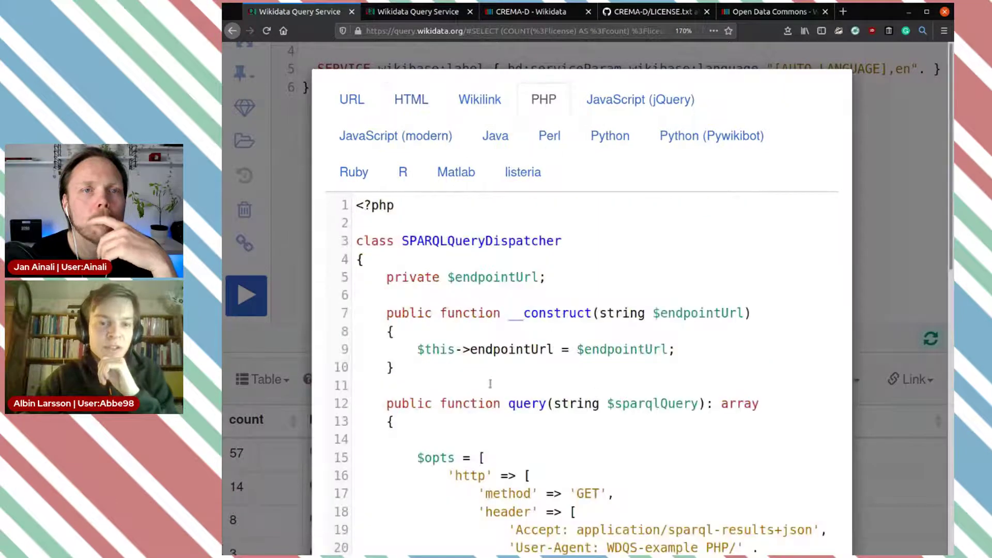
scroll(490, 384, "down", 5)
scroll(587, 385, "up", 5)
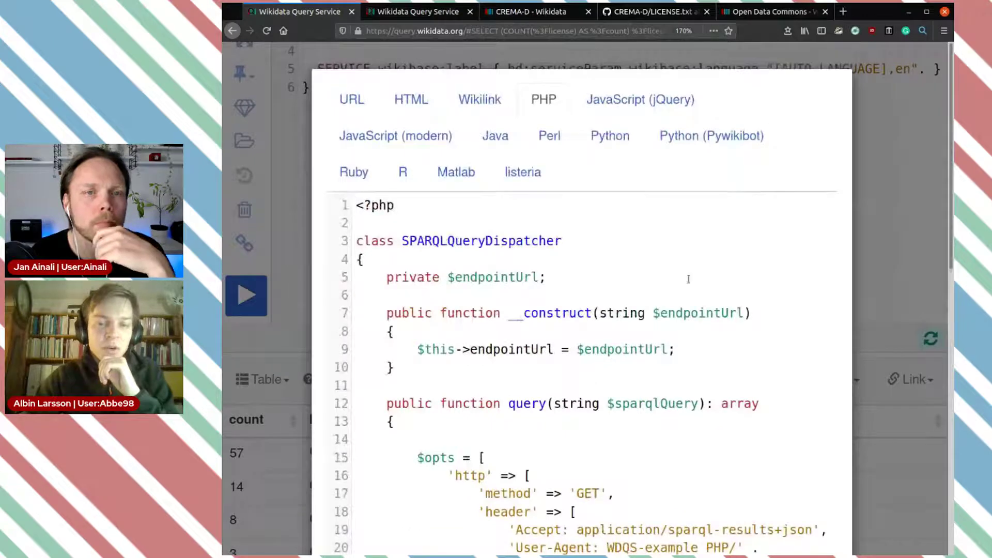
left_click(886, 196)
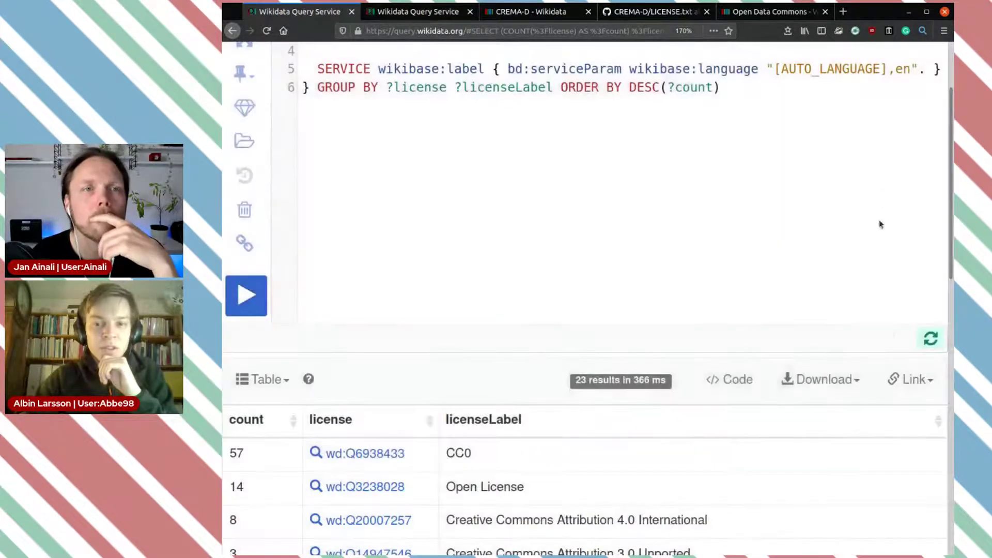
Step: Generate a short link to the license count query and select its full URL
left_click(245, 243)
double_click(372, 246)
triple_click(372, 248)
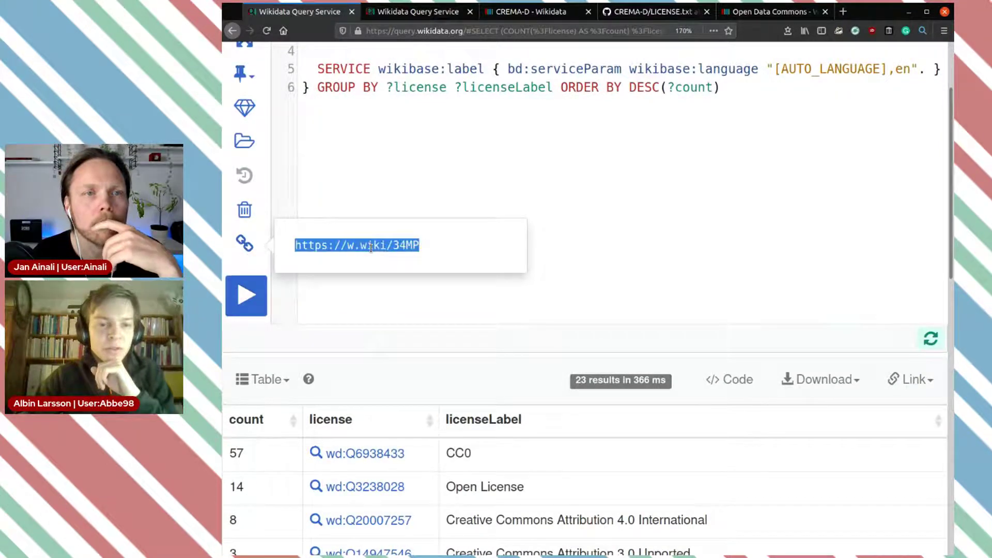
left_click(404, 265)
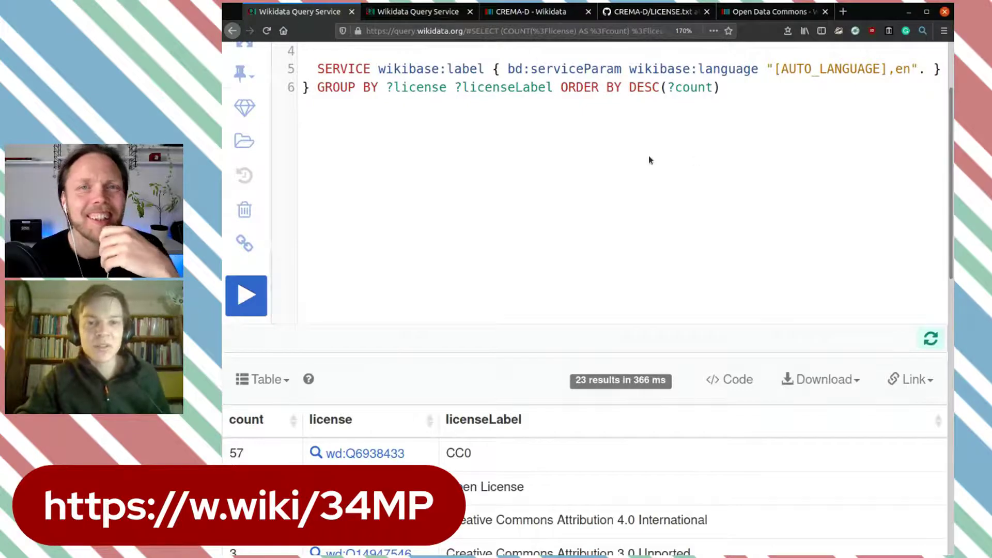
Step: Load the Map of hospitals example query, run it, and stop the page script that slows the browser
scroll(650, 160, "up", 3)
left_click(548, 63)
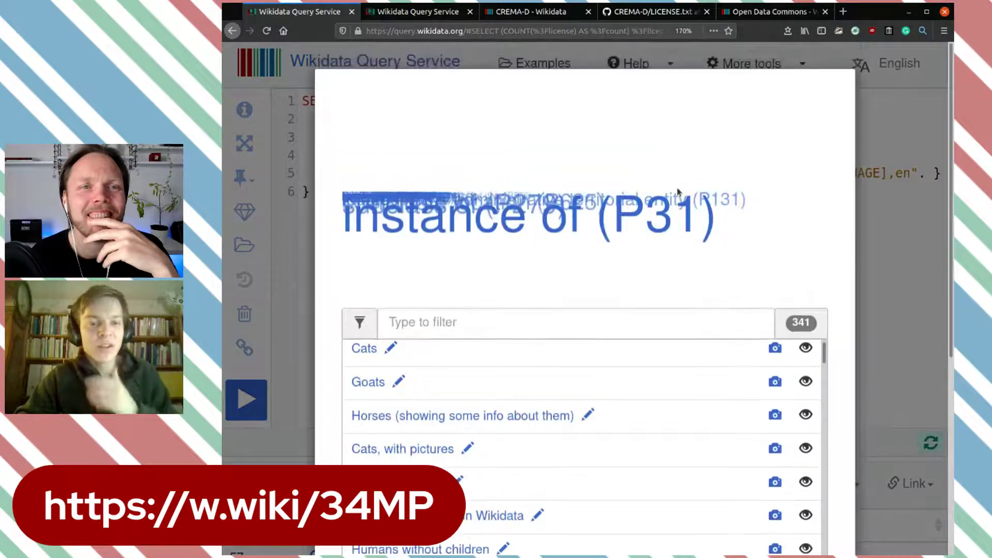
scroll(781, 181, "down", 5)
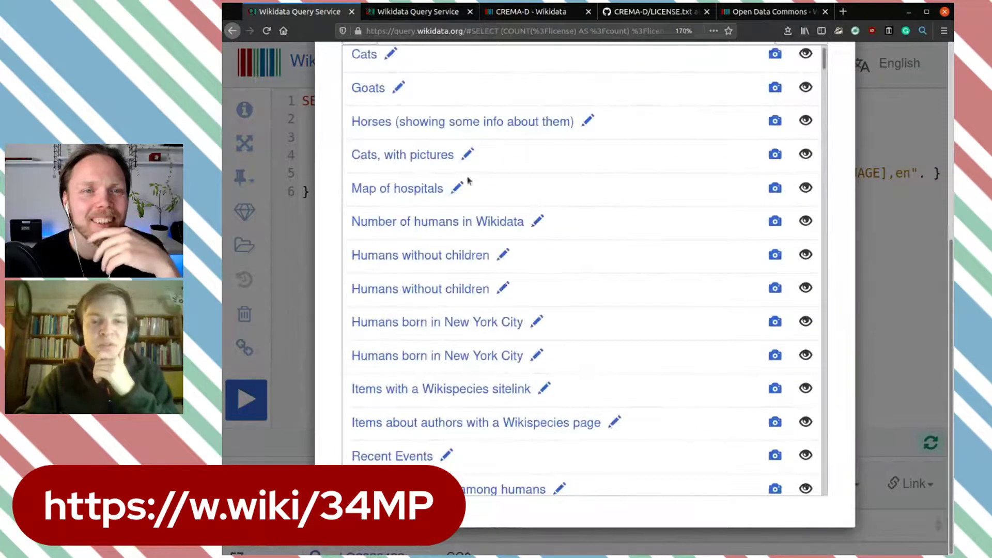
left_click(419, 191)
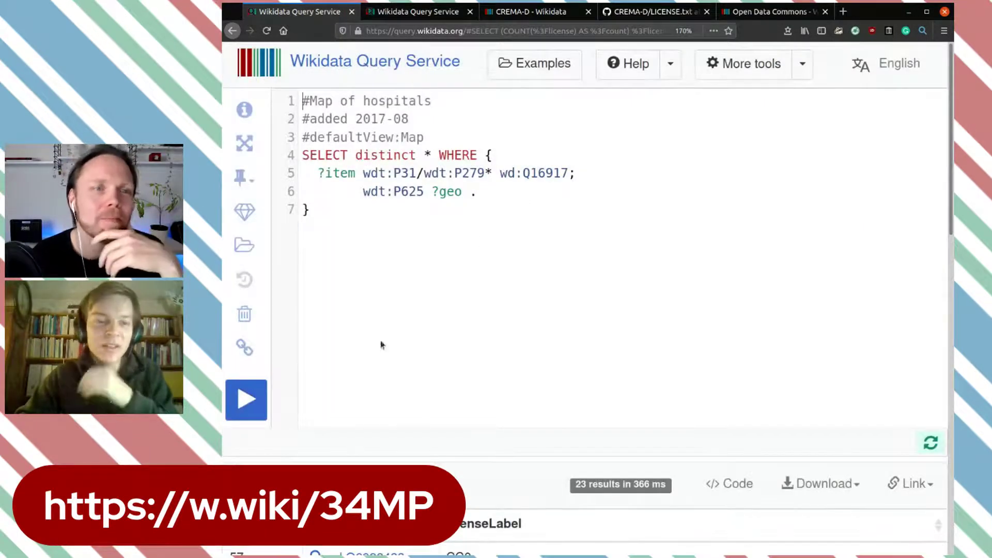
key("ctrl+Return")
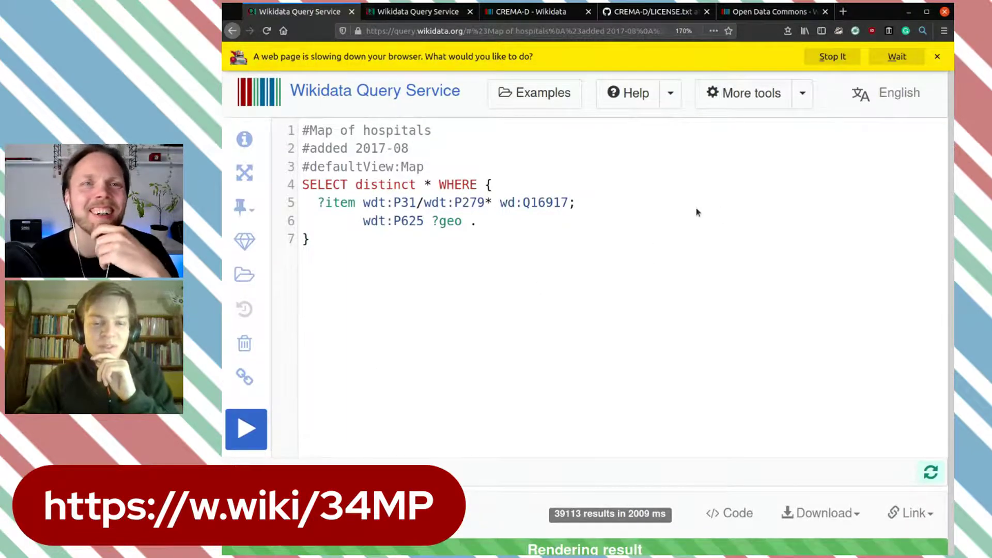
left_click(842, 59)
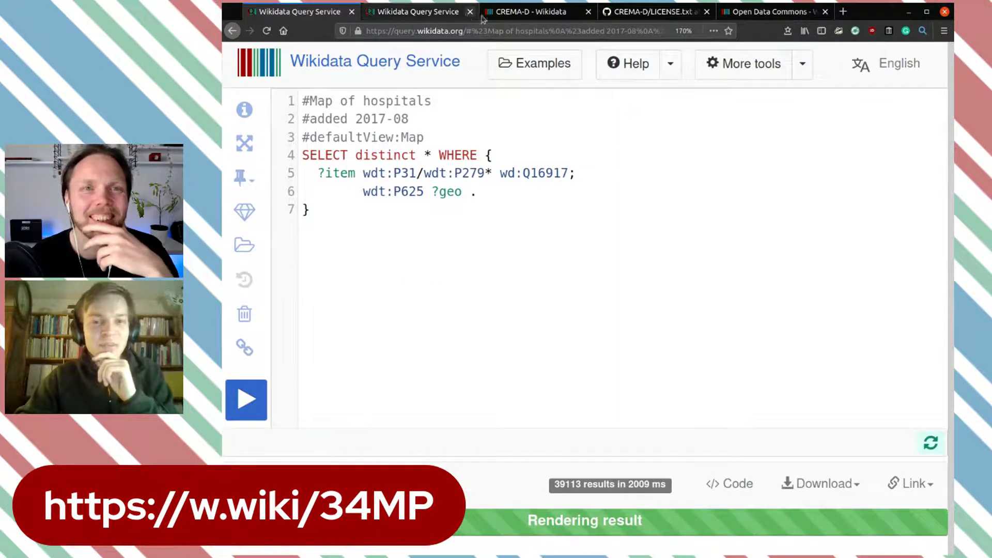